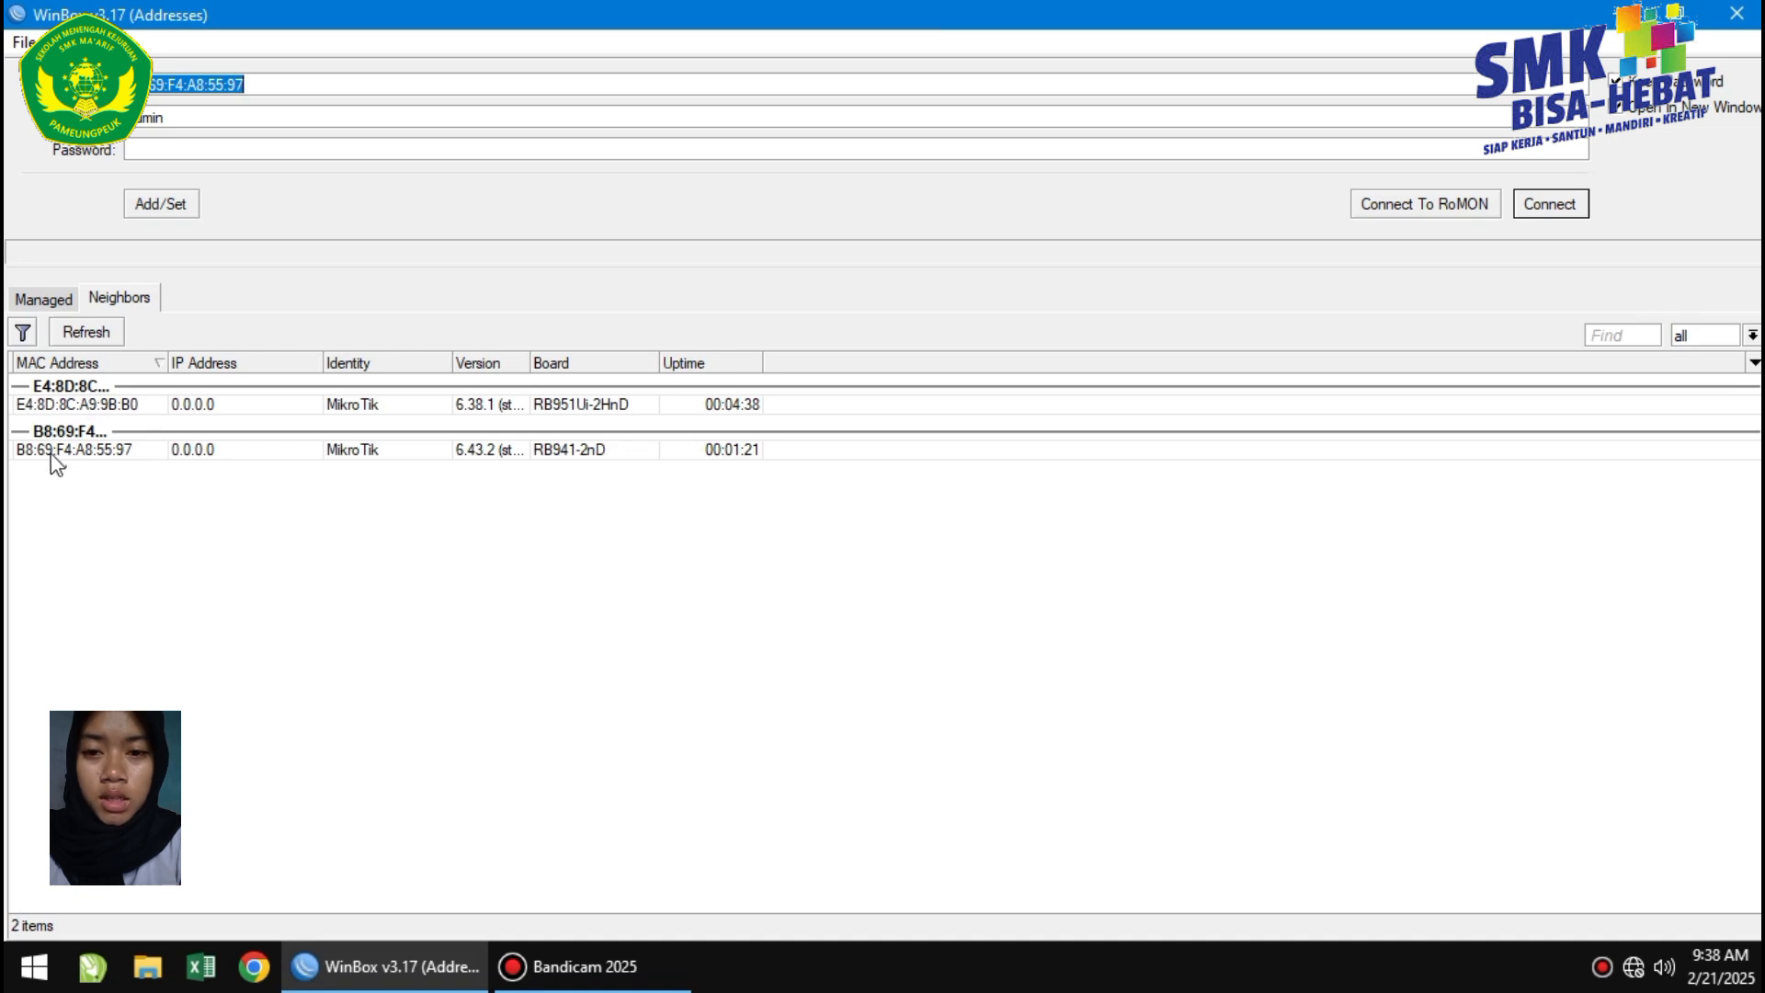
Connect to router B8:69:F4:A8:55:97 and change its System Identity to 'MikroTik 1 ( LAN )'.
left_click(52, 452)
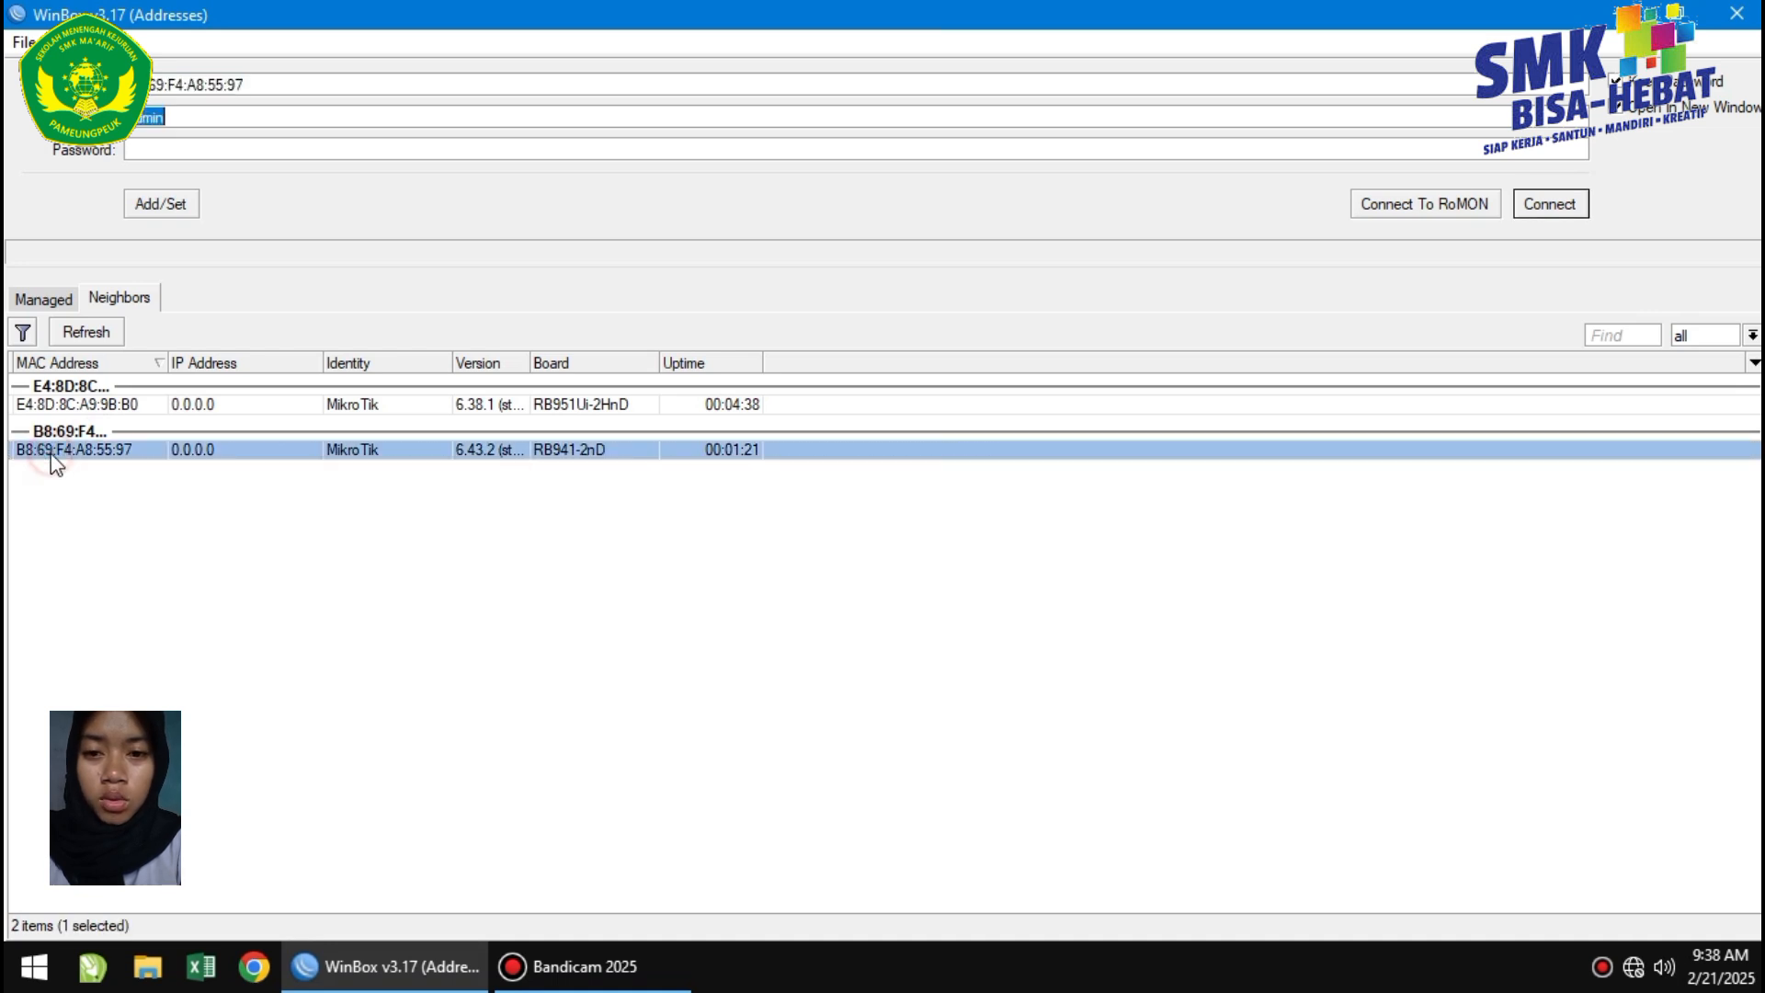
left_click(1563, 207)
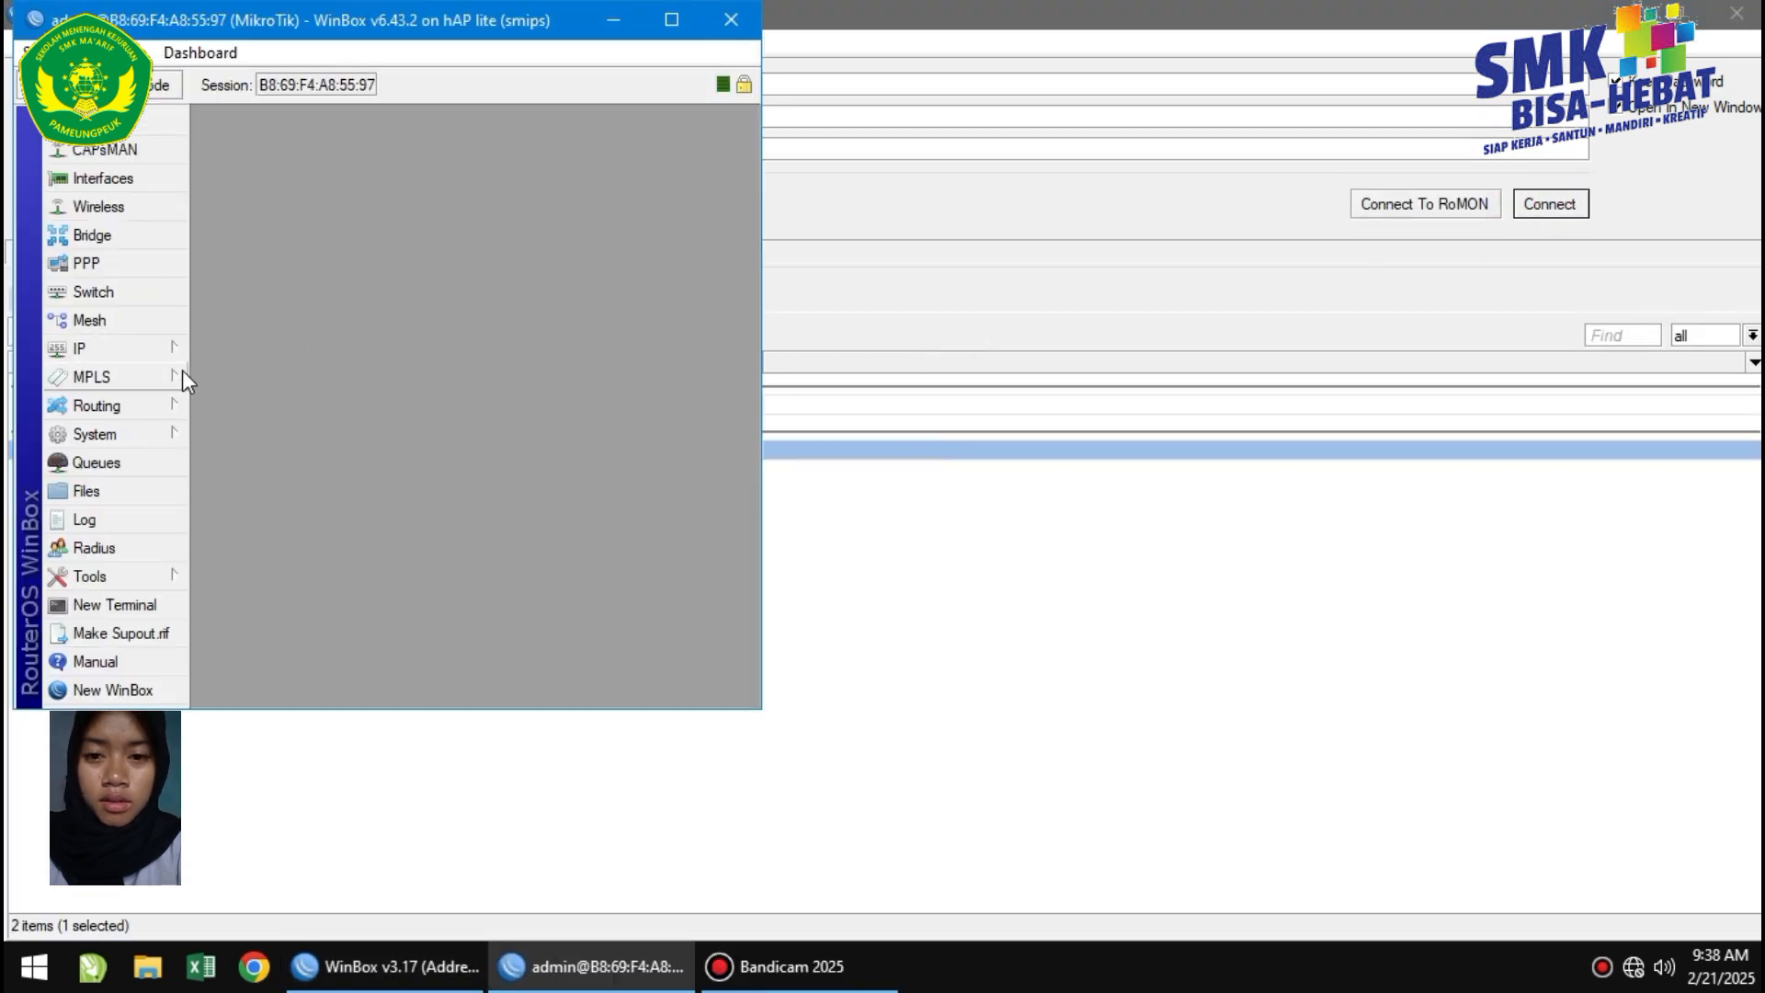
left_click(143, 430)
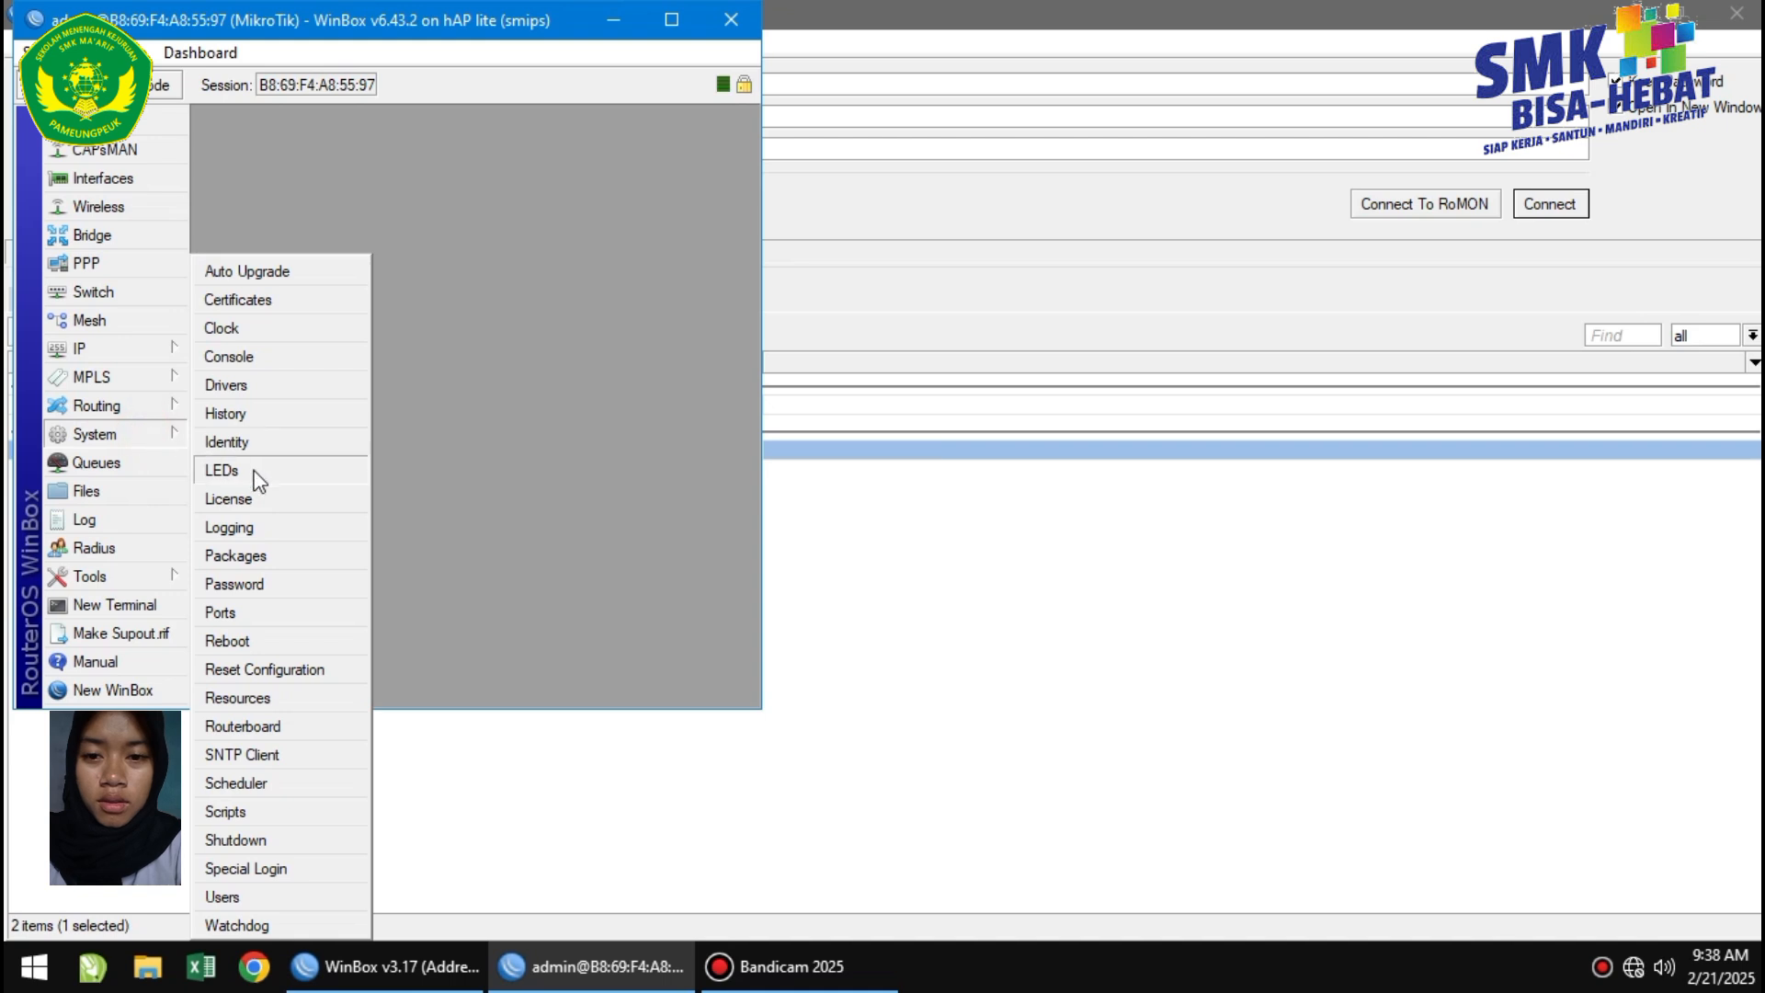
left_click(248, 444)
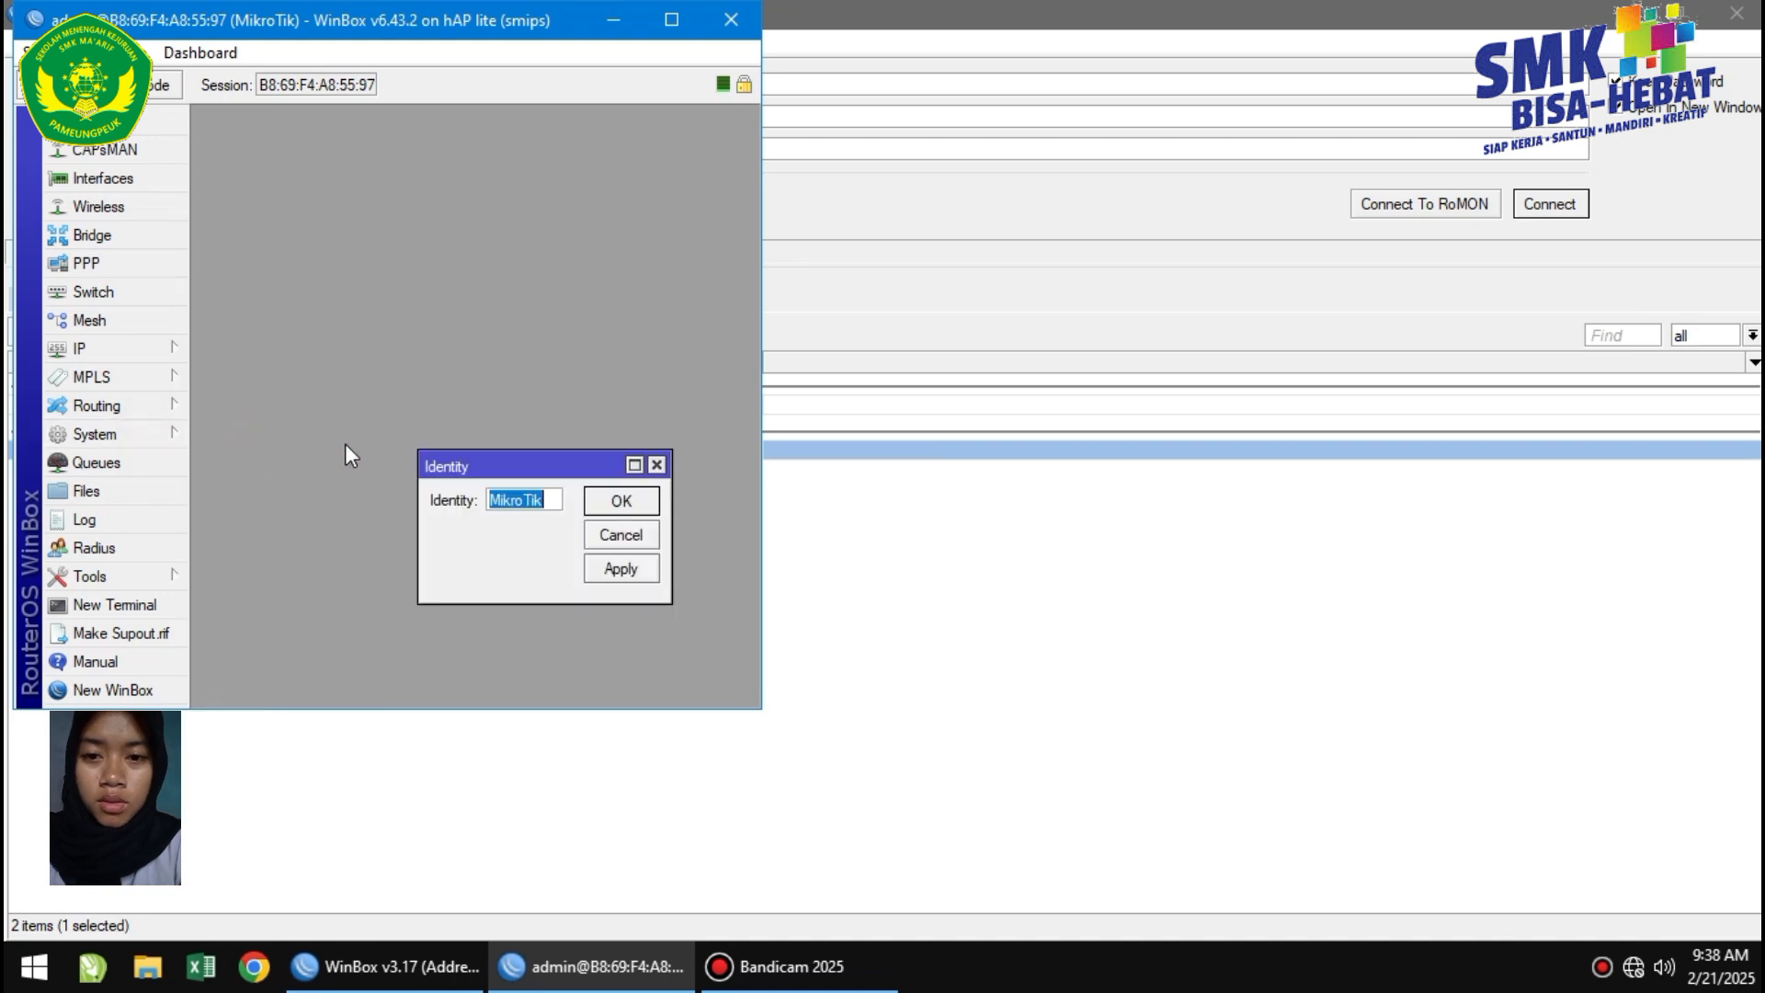
left_click(551, 499)
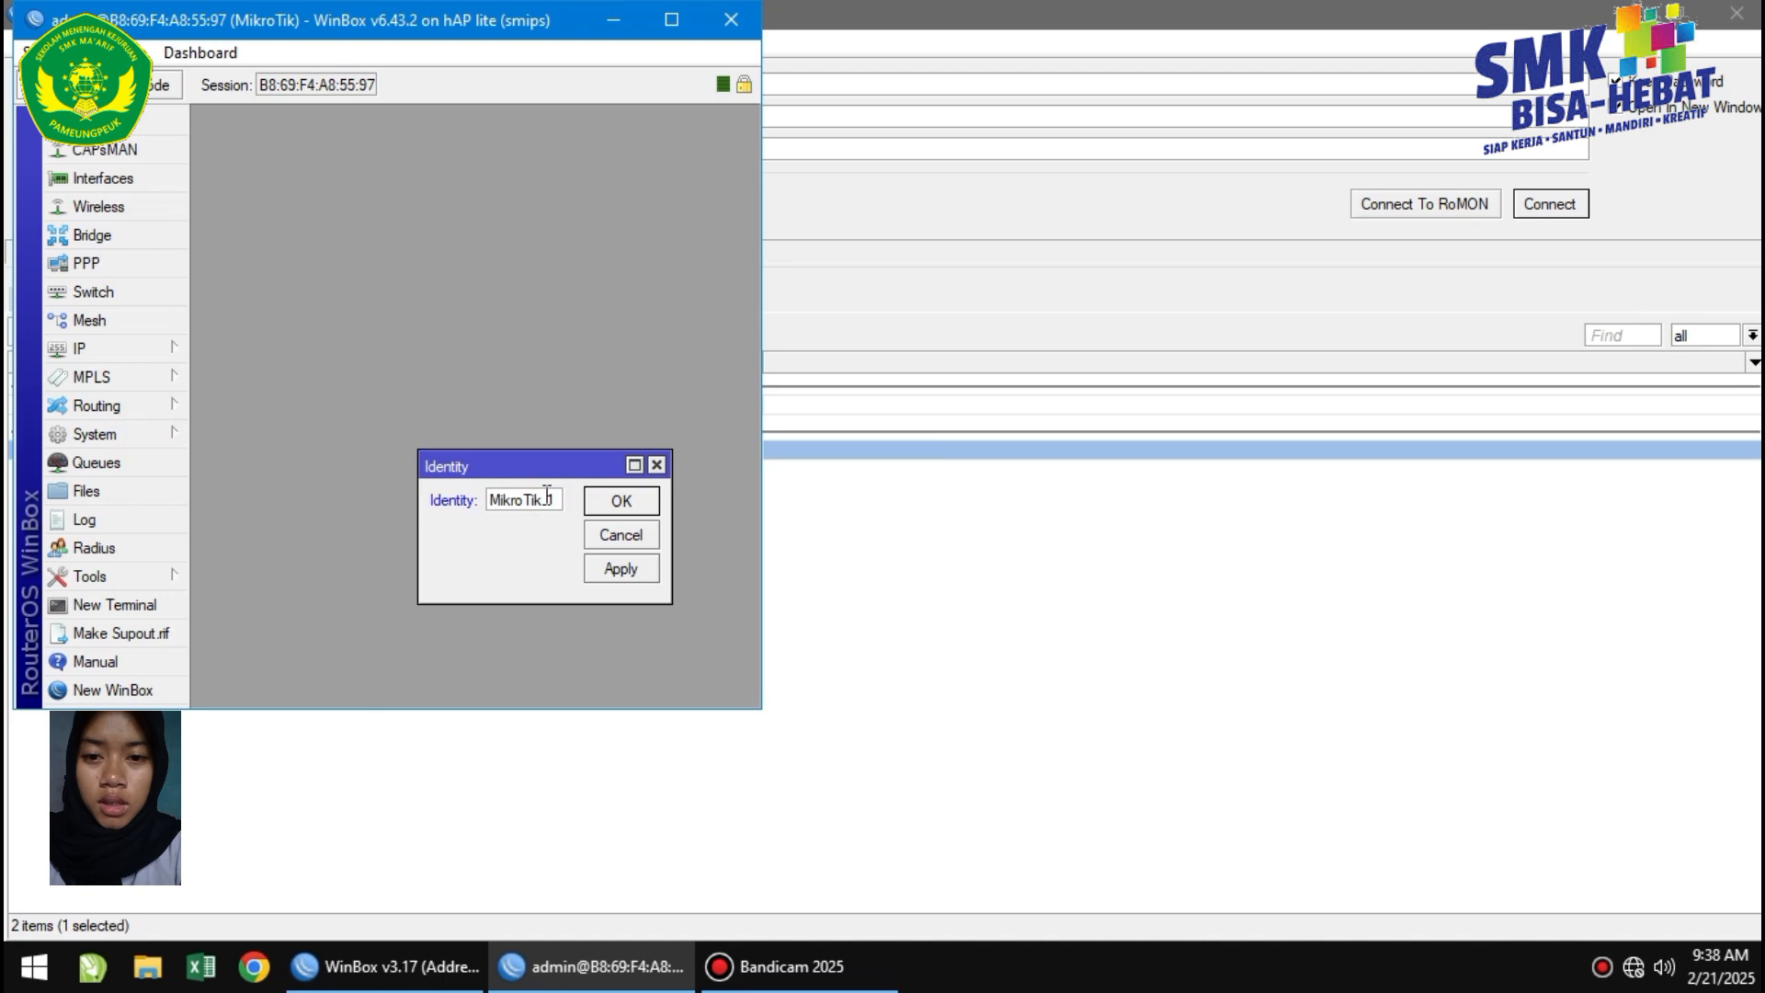
type("1.")
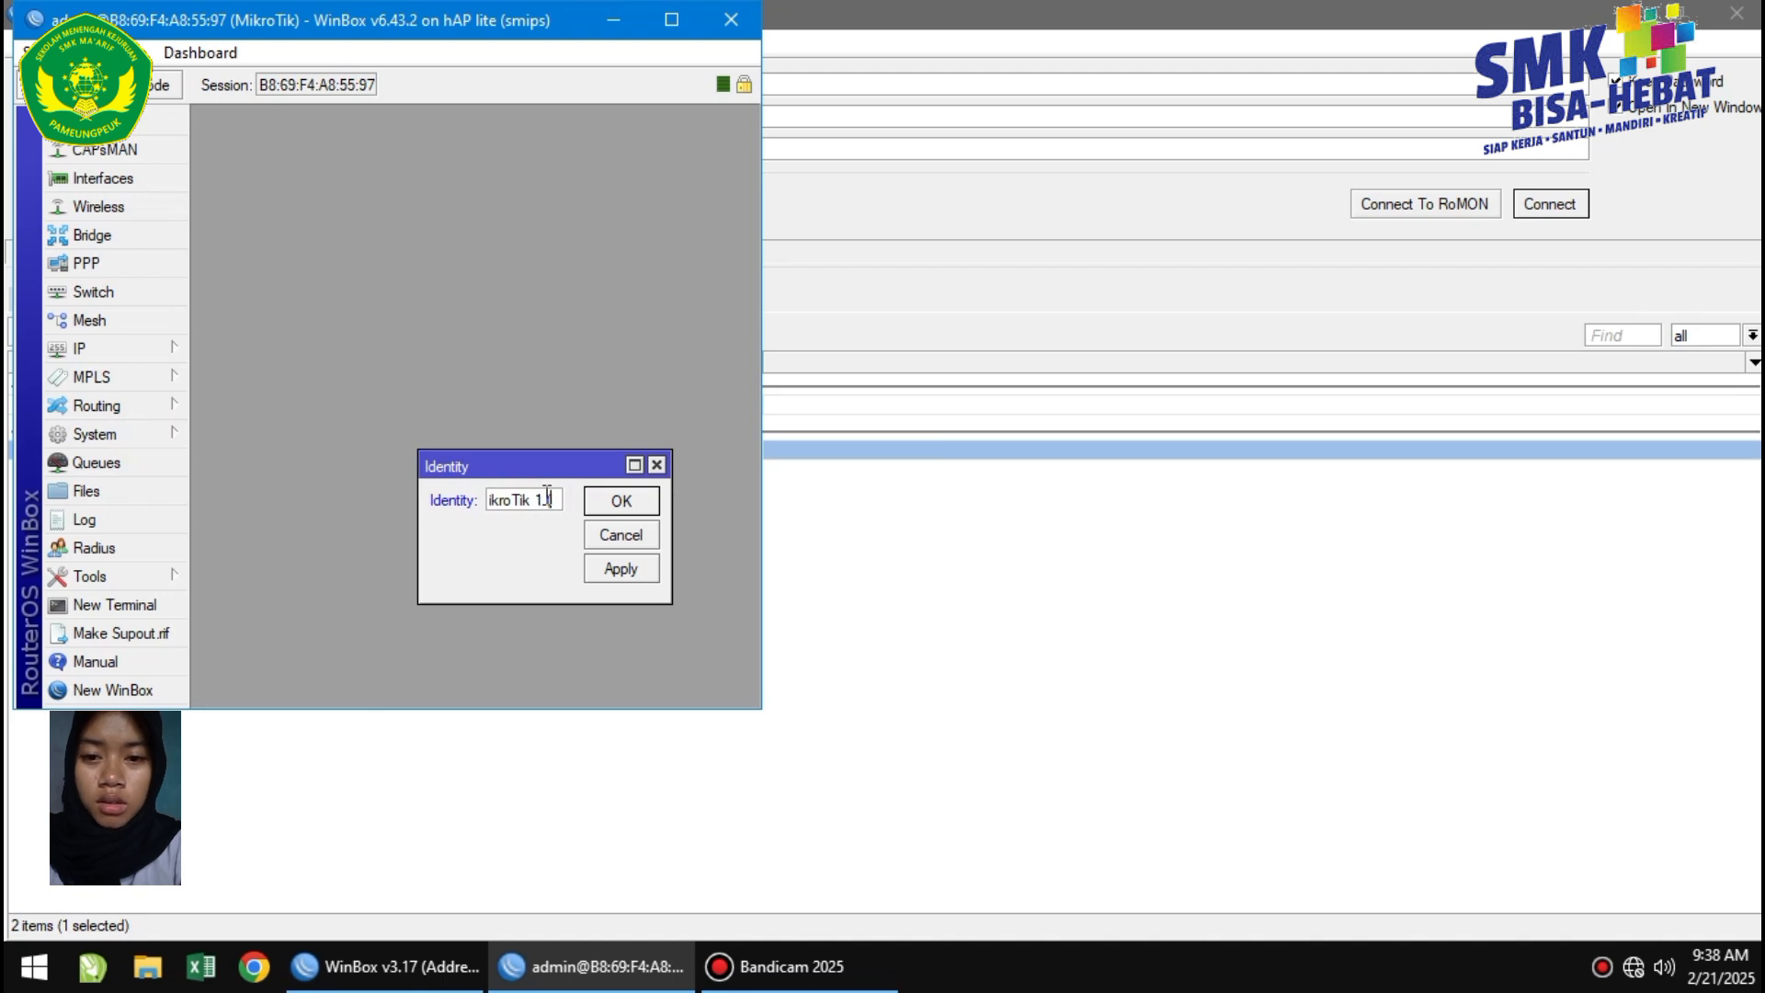
type(" ( LAN")
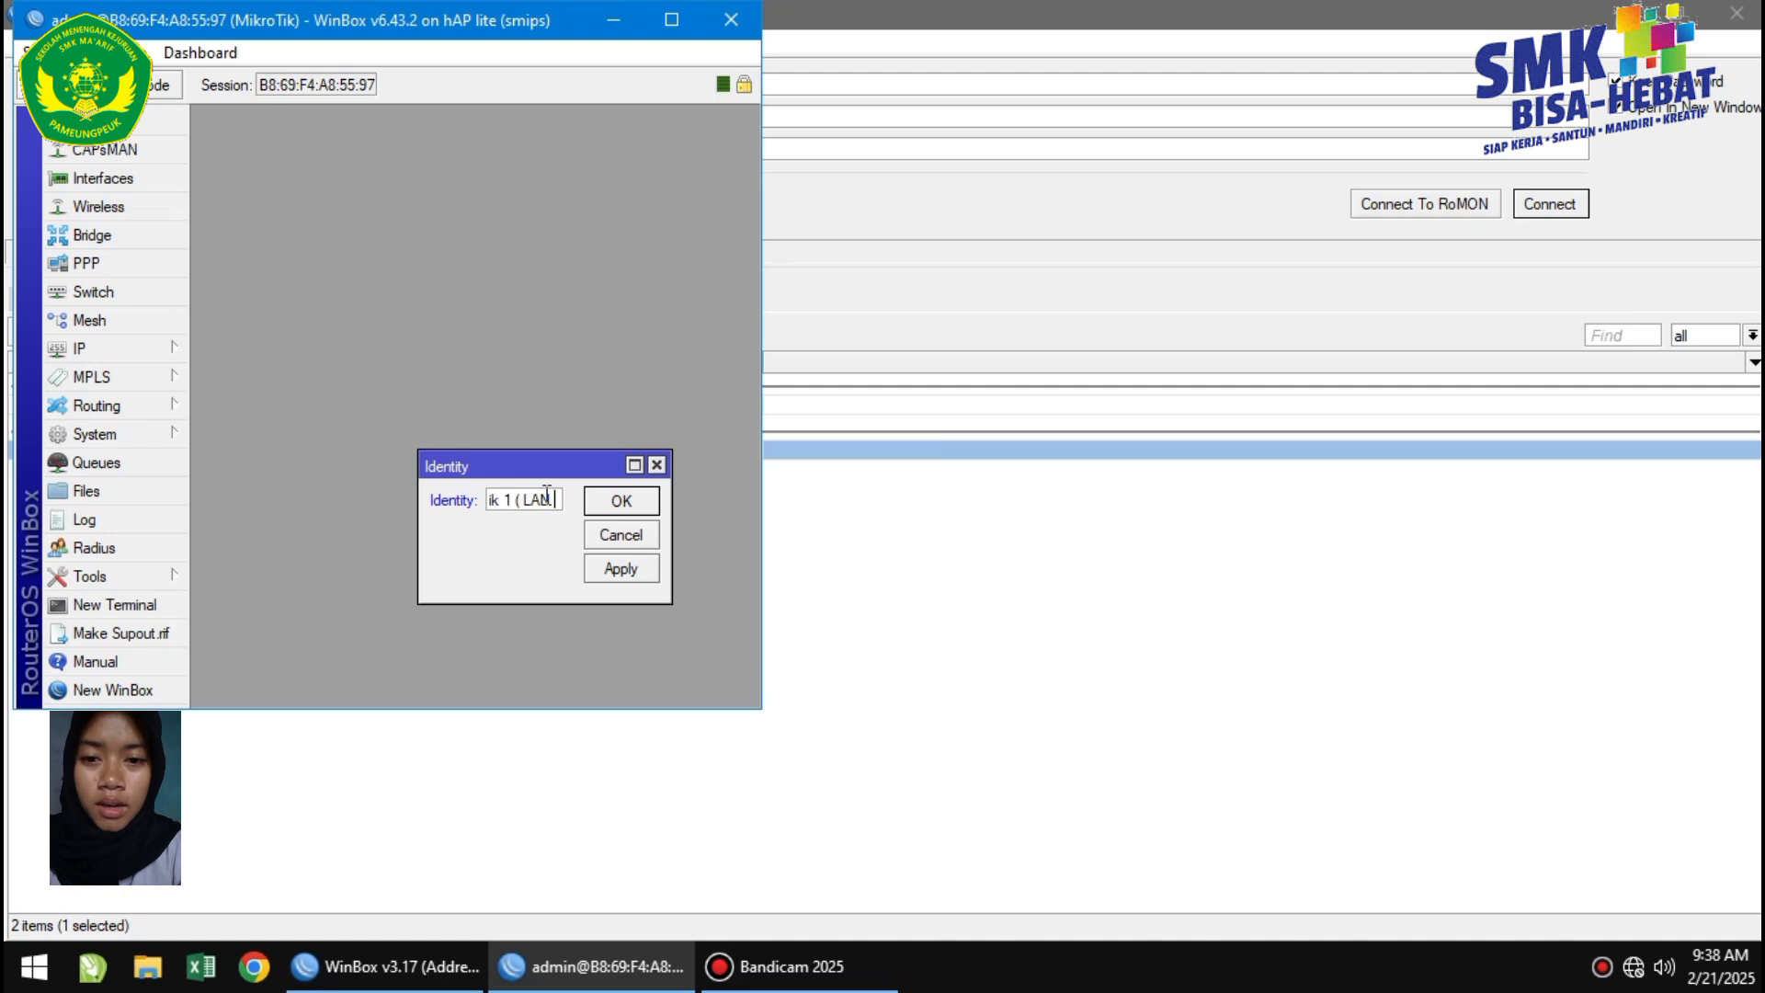
type(" )")
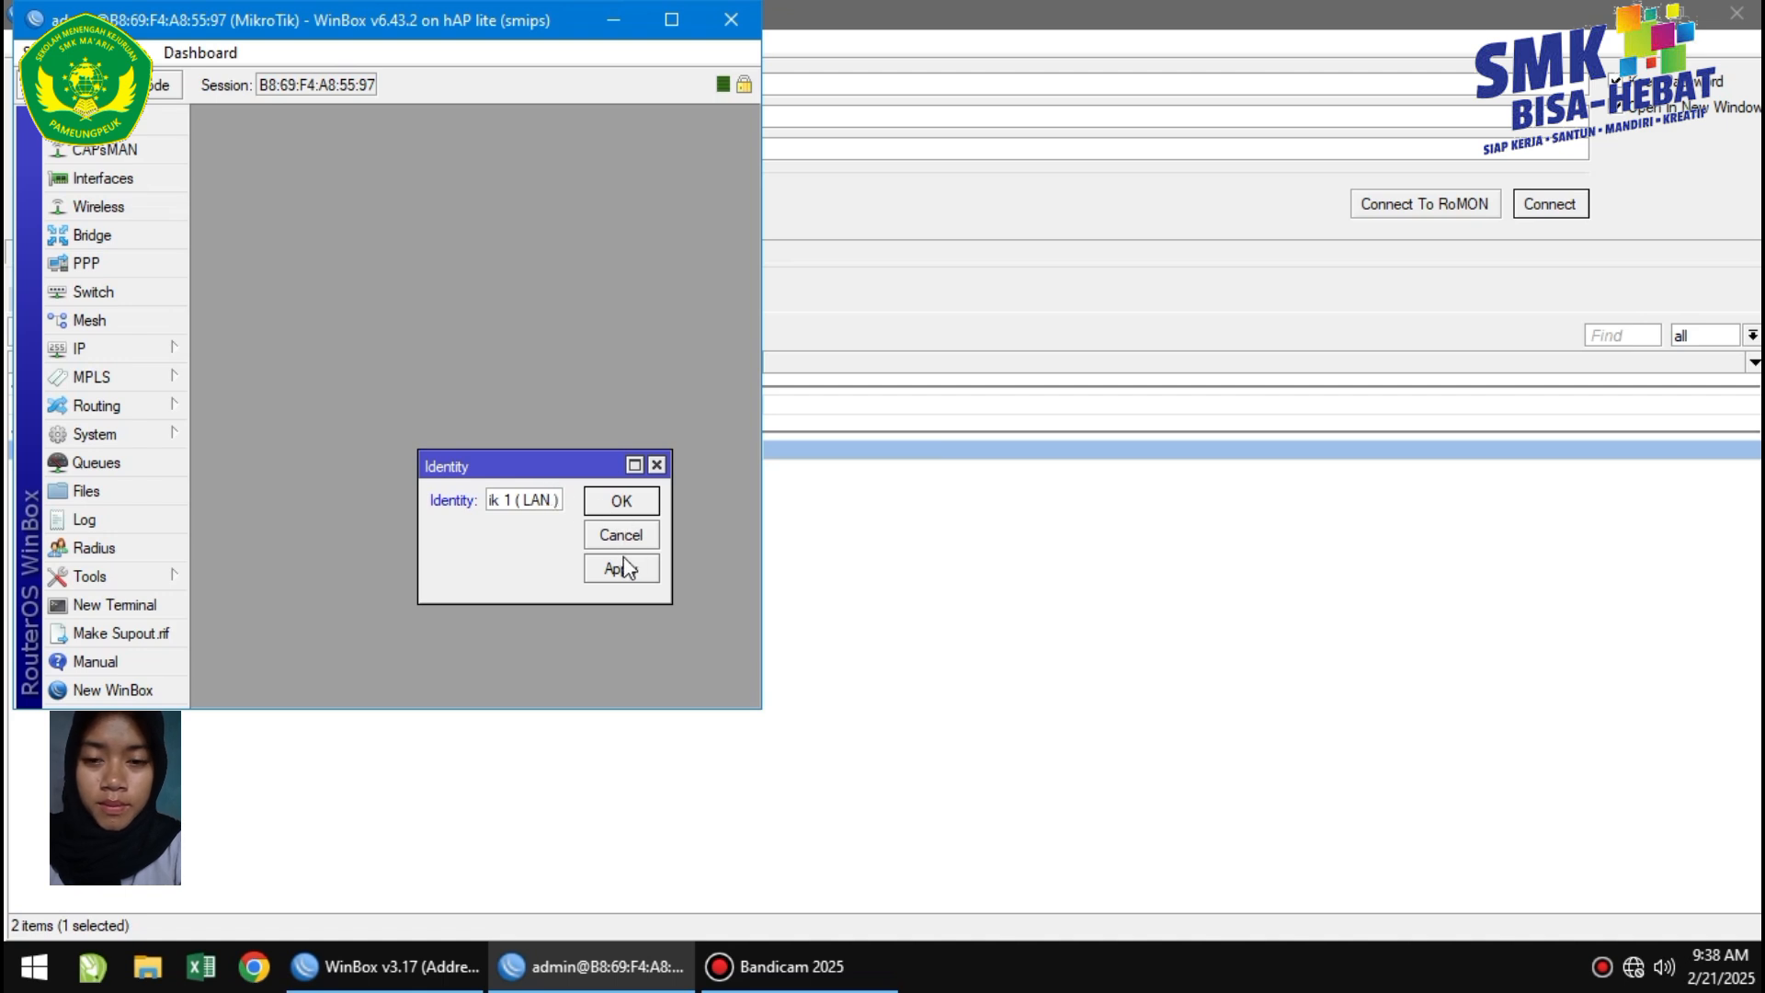
left_click(614, 567)
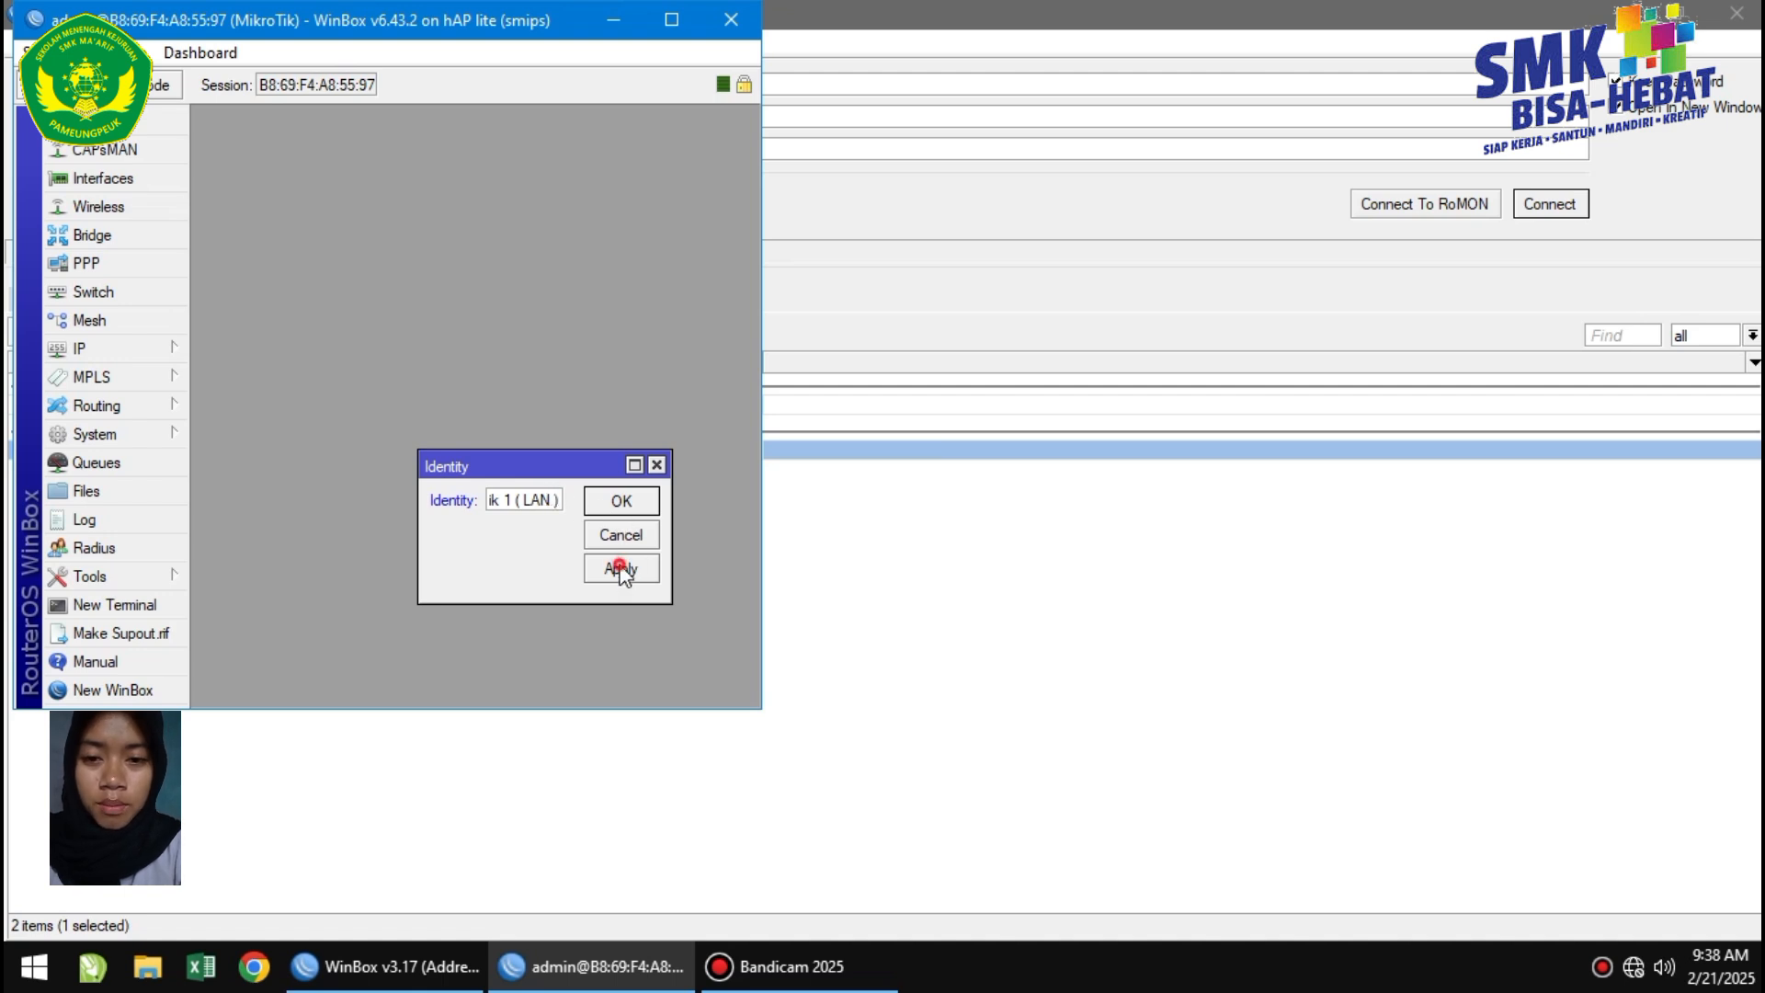
left_click(616, 511)
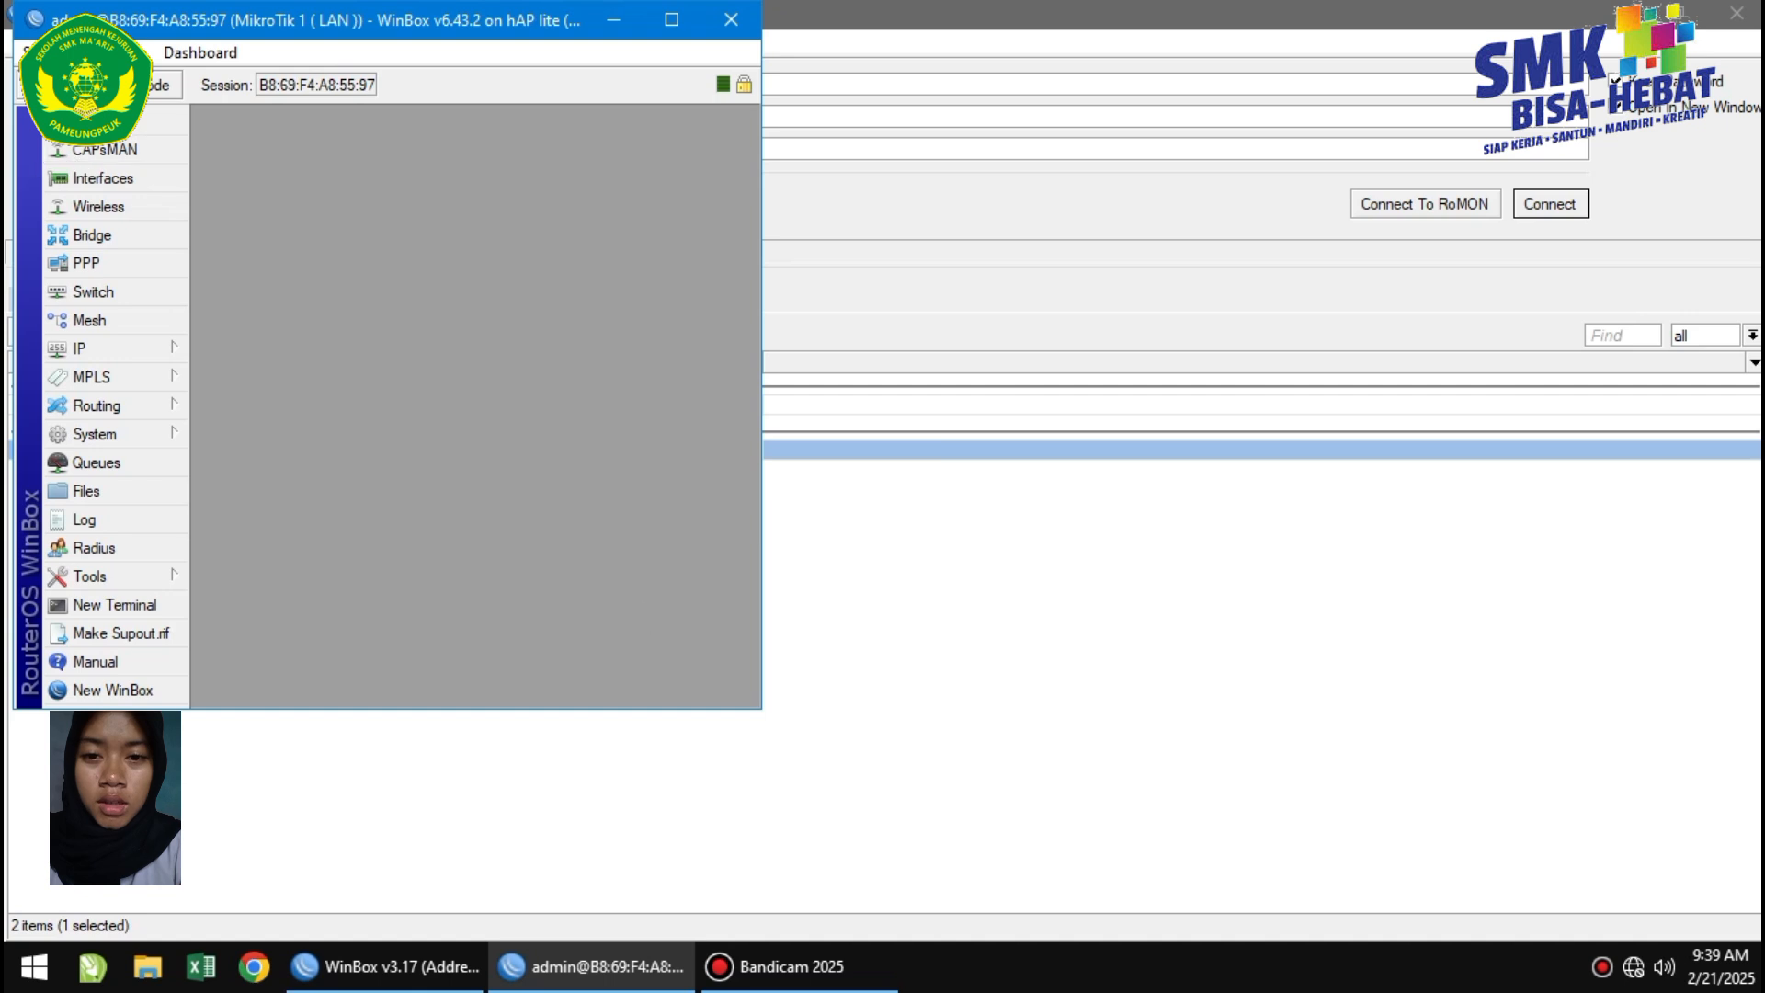
Connect to router E4:8D:8C:A9:9B:B0 and close all open session windows.
left_click(1385, 818)
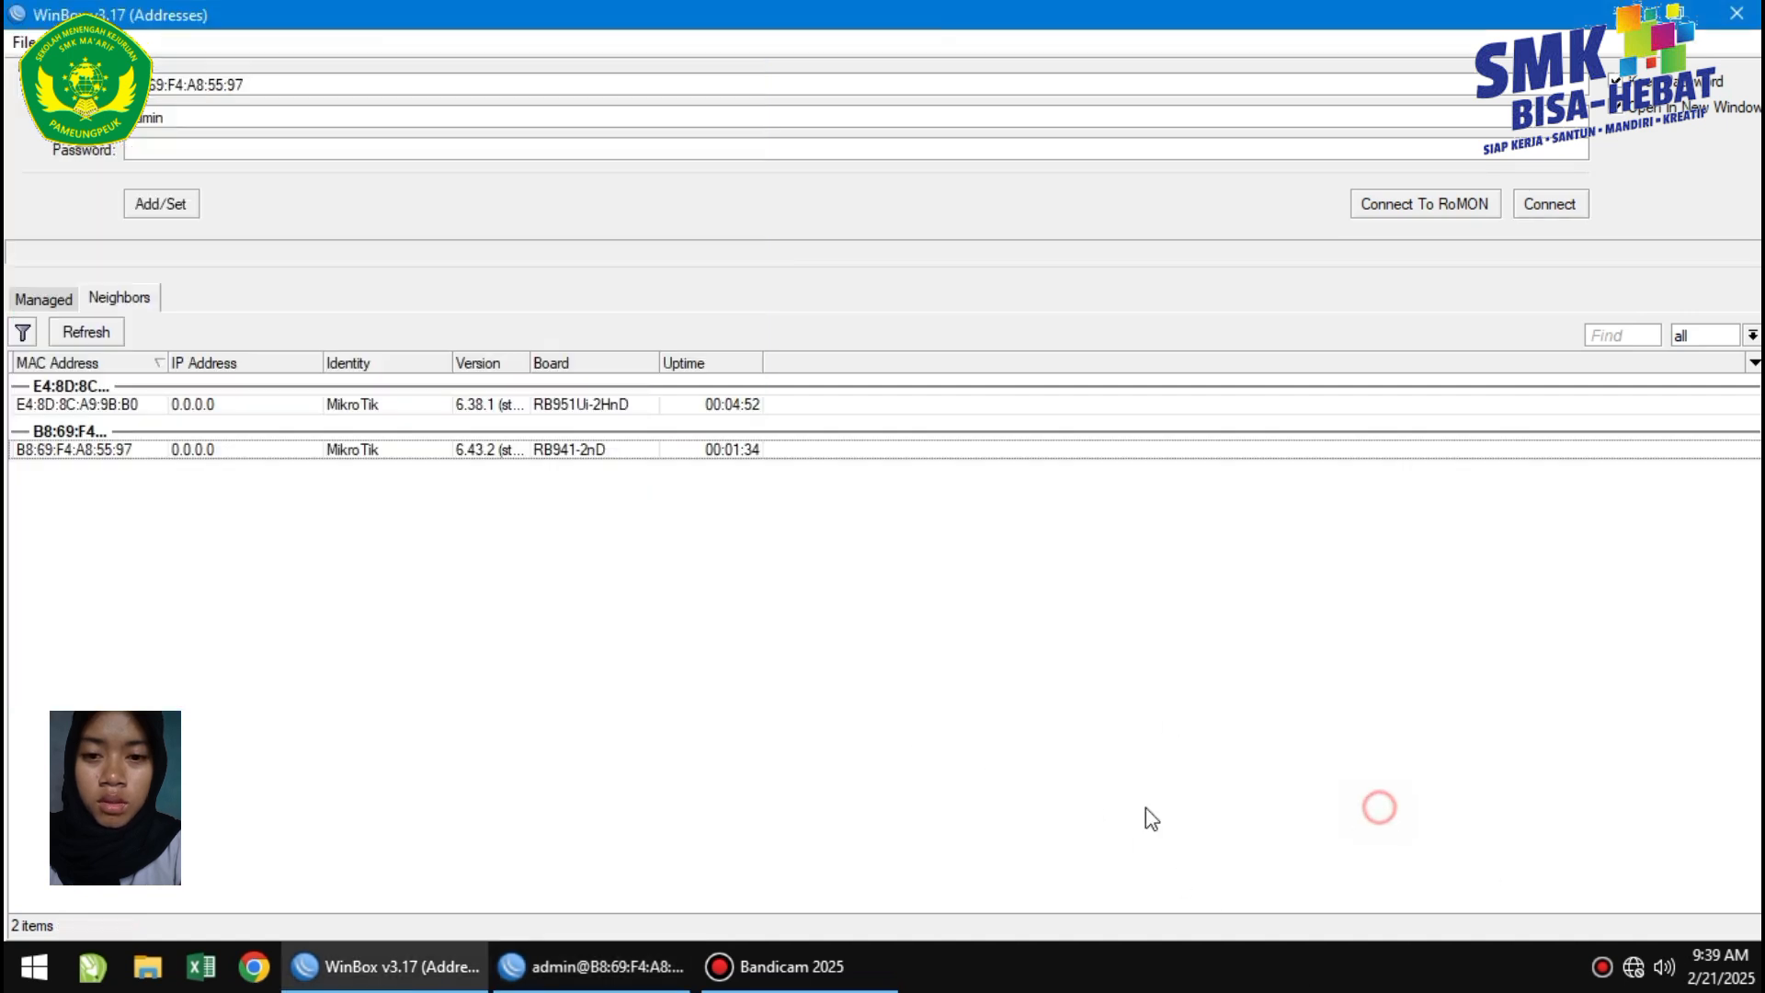
left_click(101, 407)
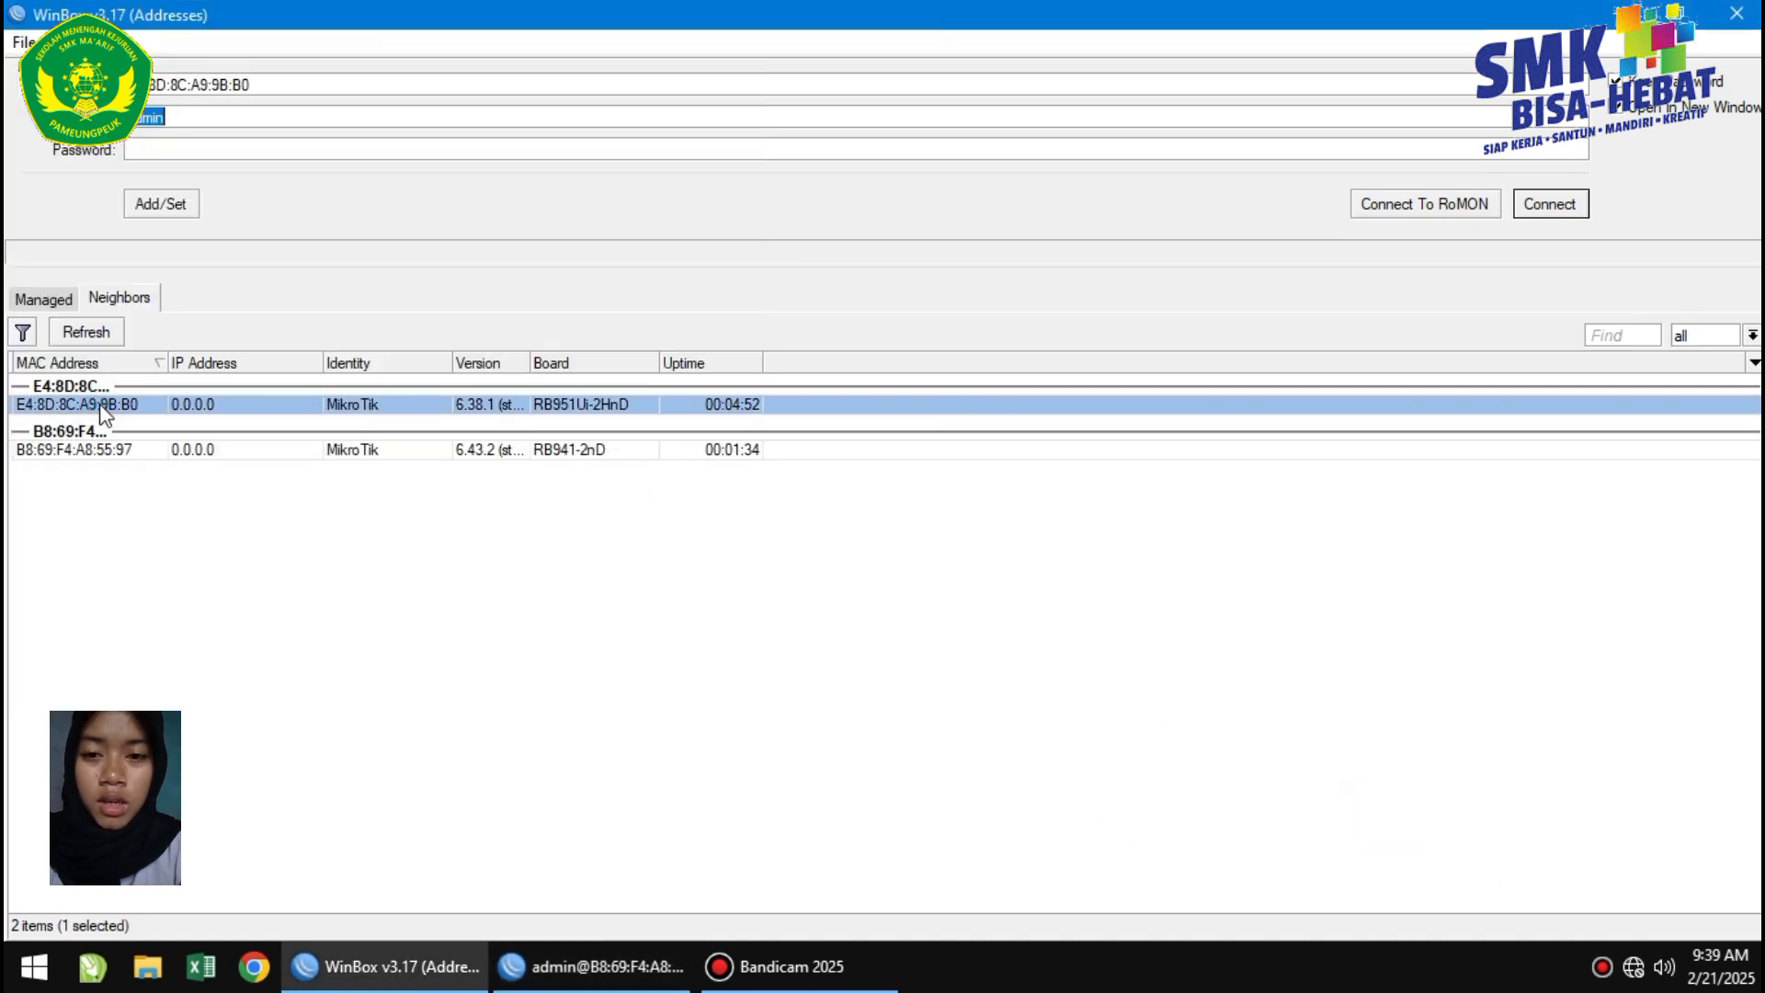
left_click(1548, 206)
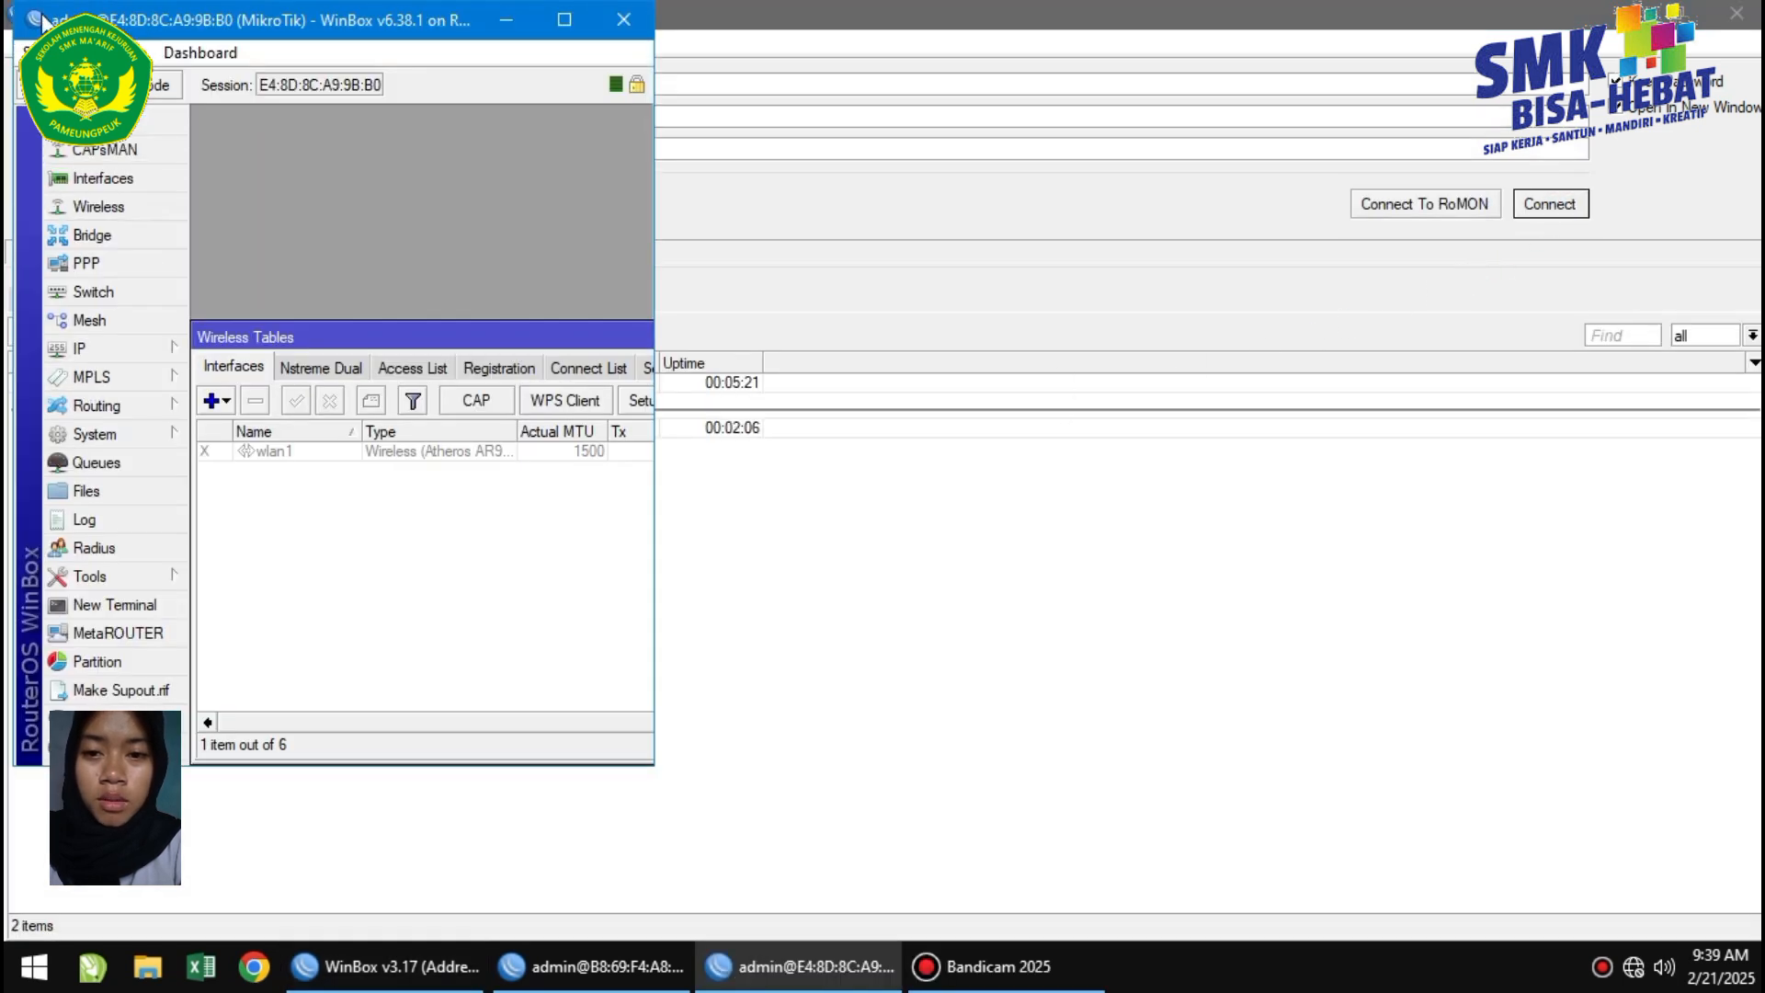
left_click(28, 52)
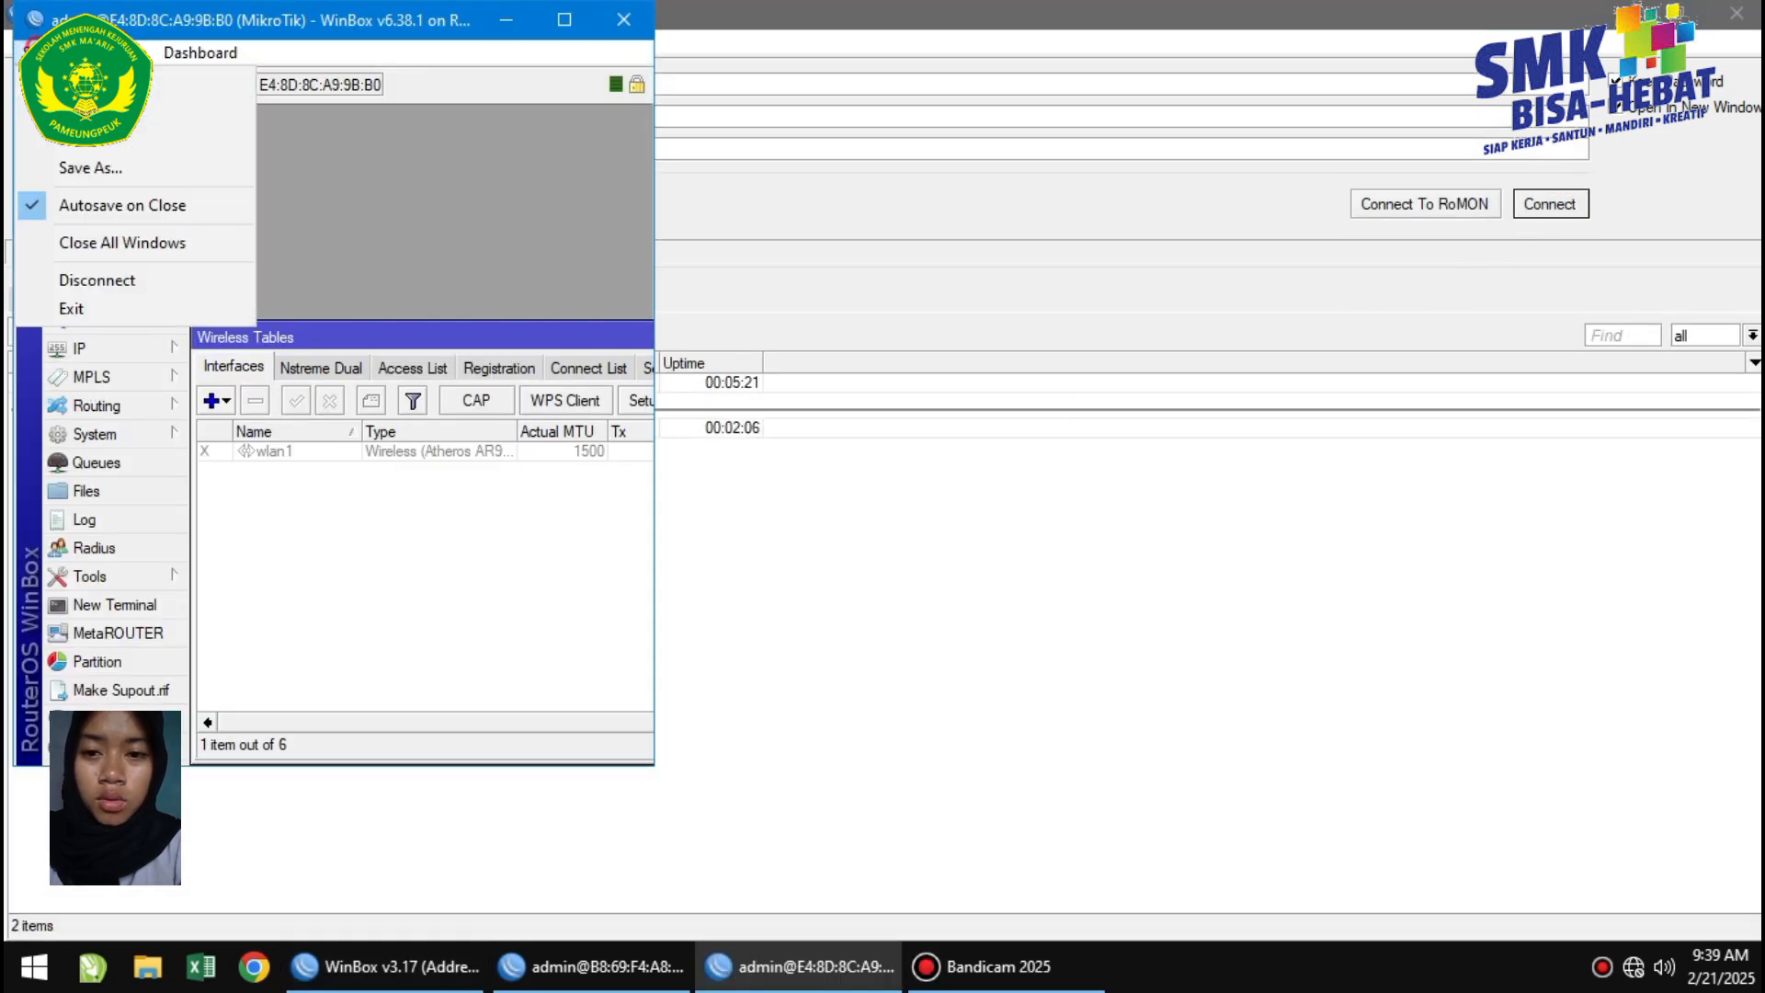
left_click(104, 242)
Set this router's identity to 'MikroTik 2 ( WIRELESS )' and snap its window to the right half.
left_click(138, 433)
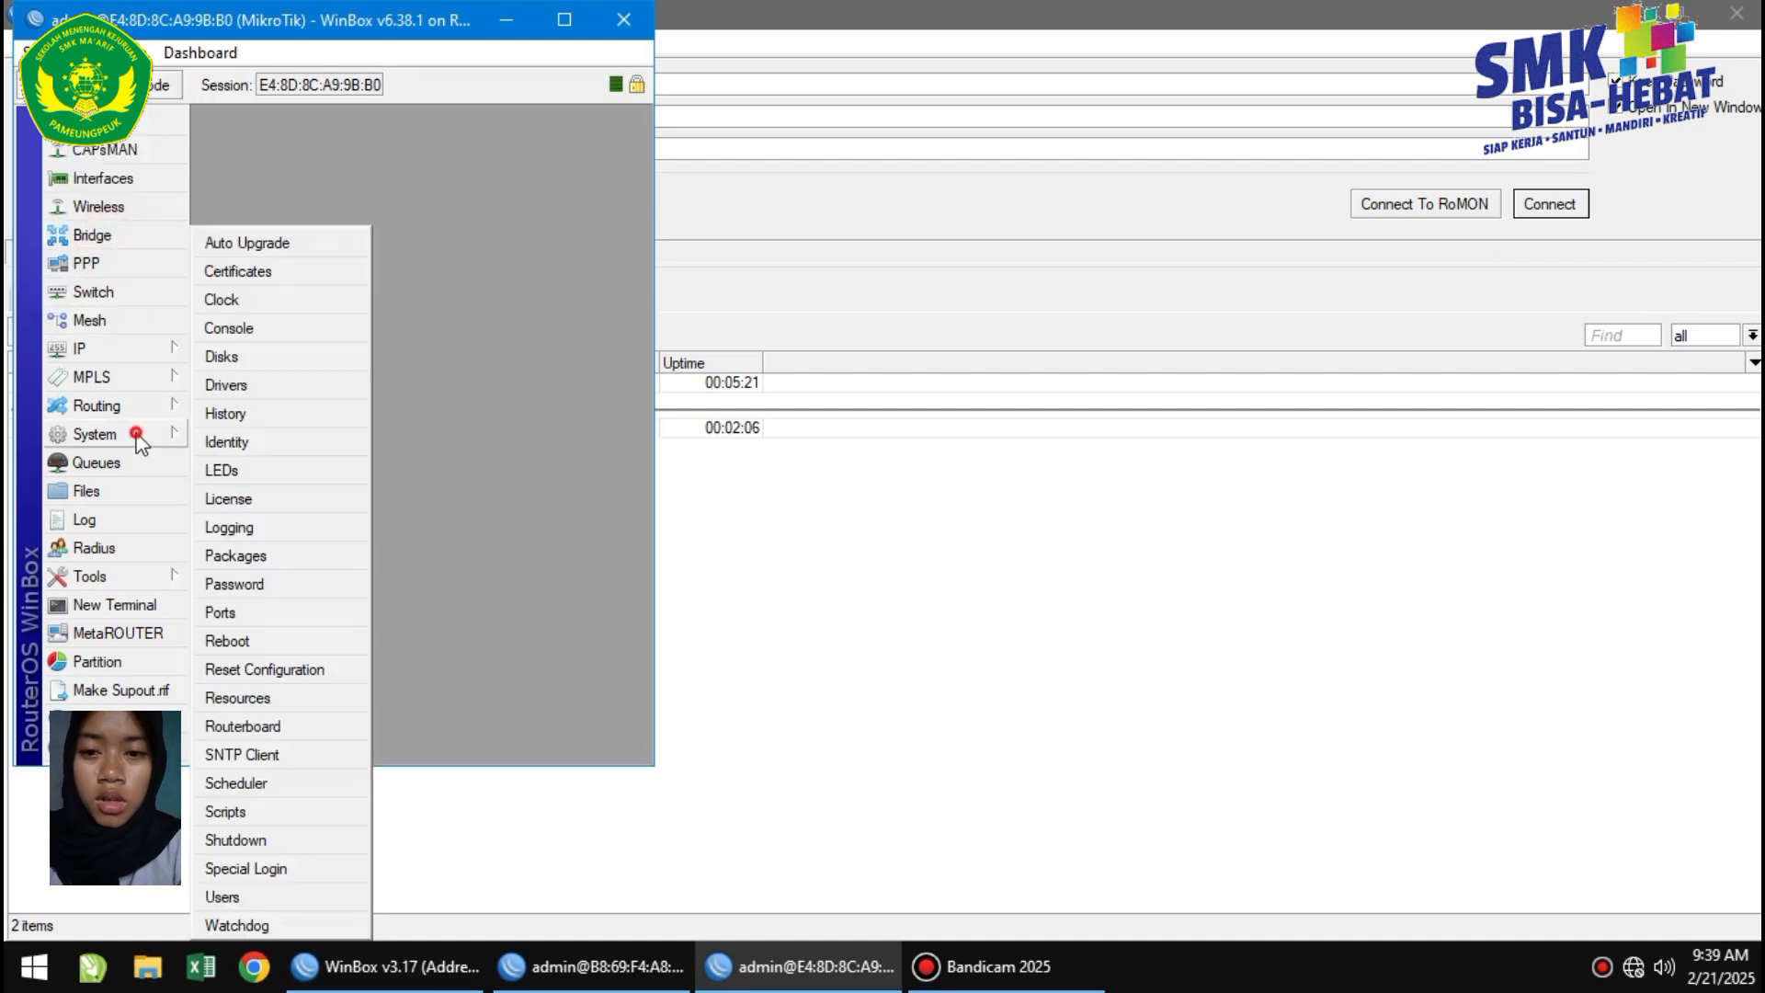
left_click(246, 443)
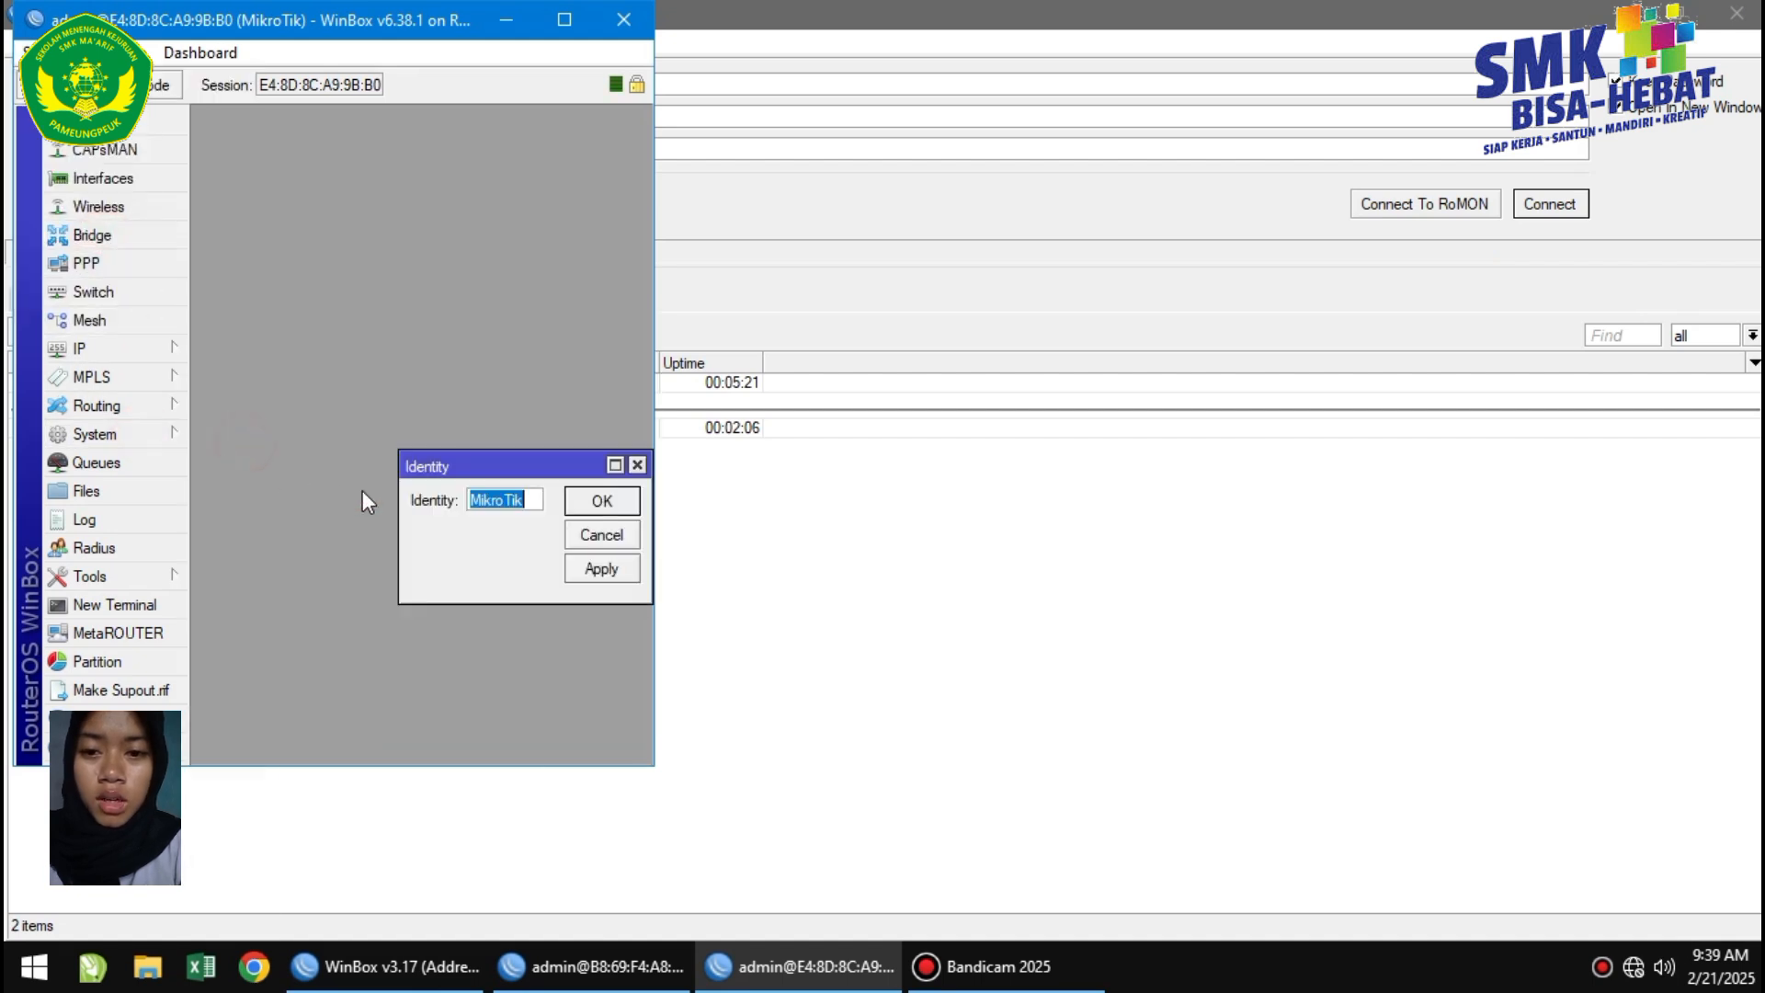
left_click(536, 500)
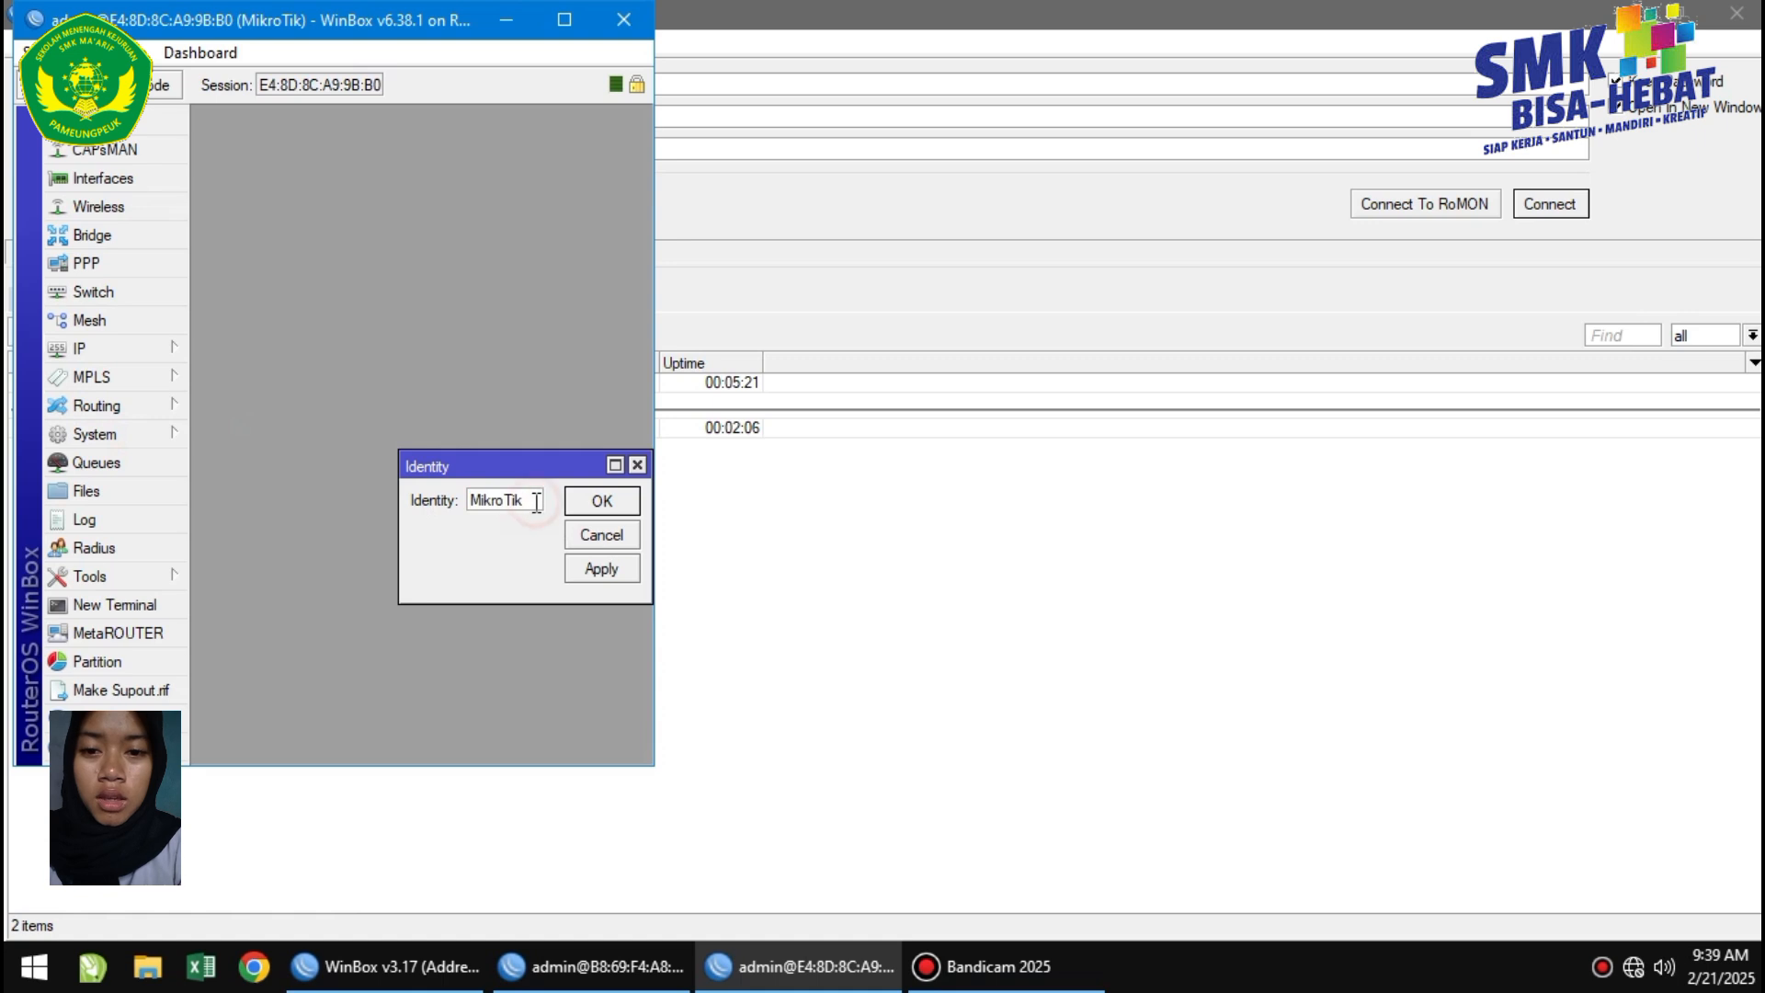
type("2")
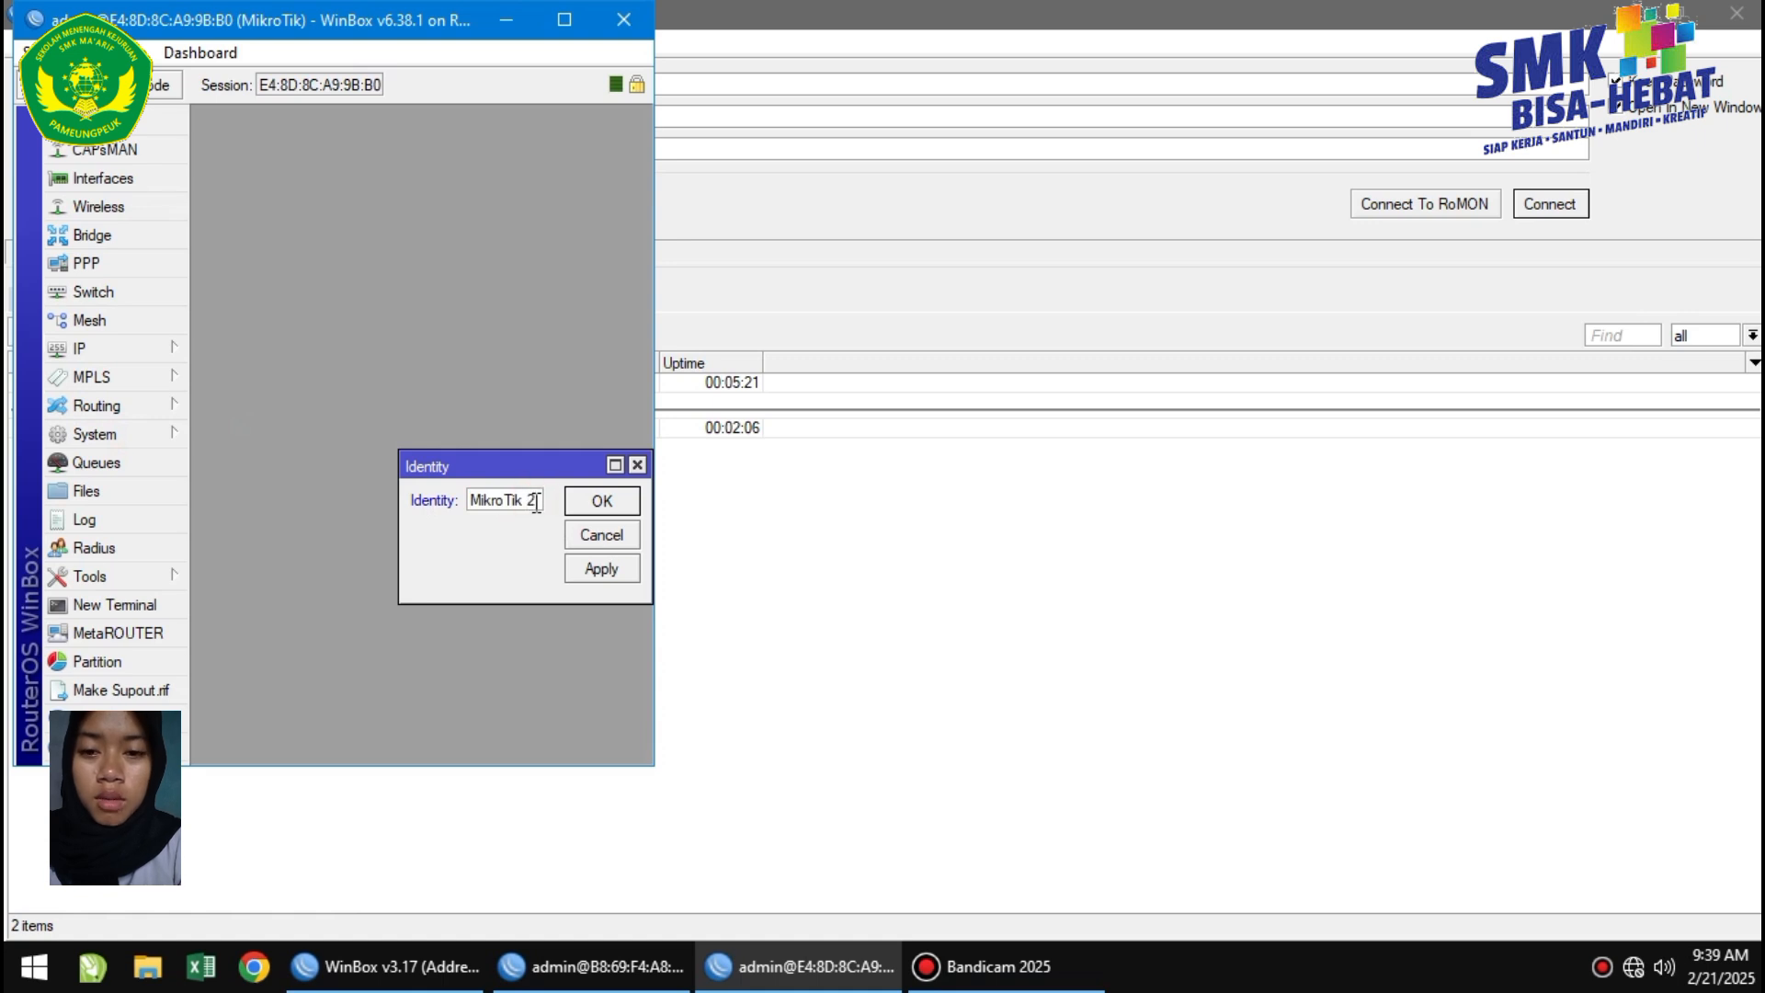
type(" (WIRR")
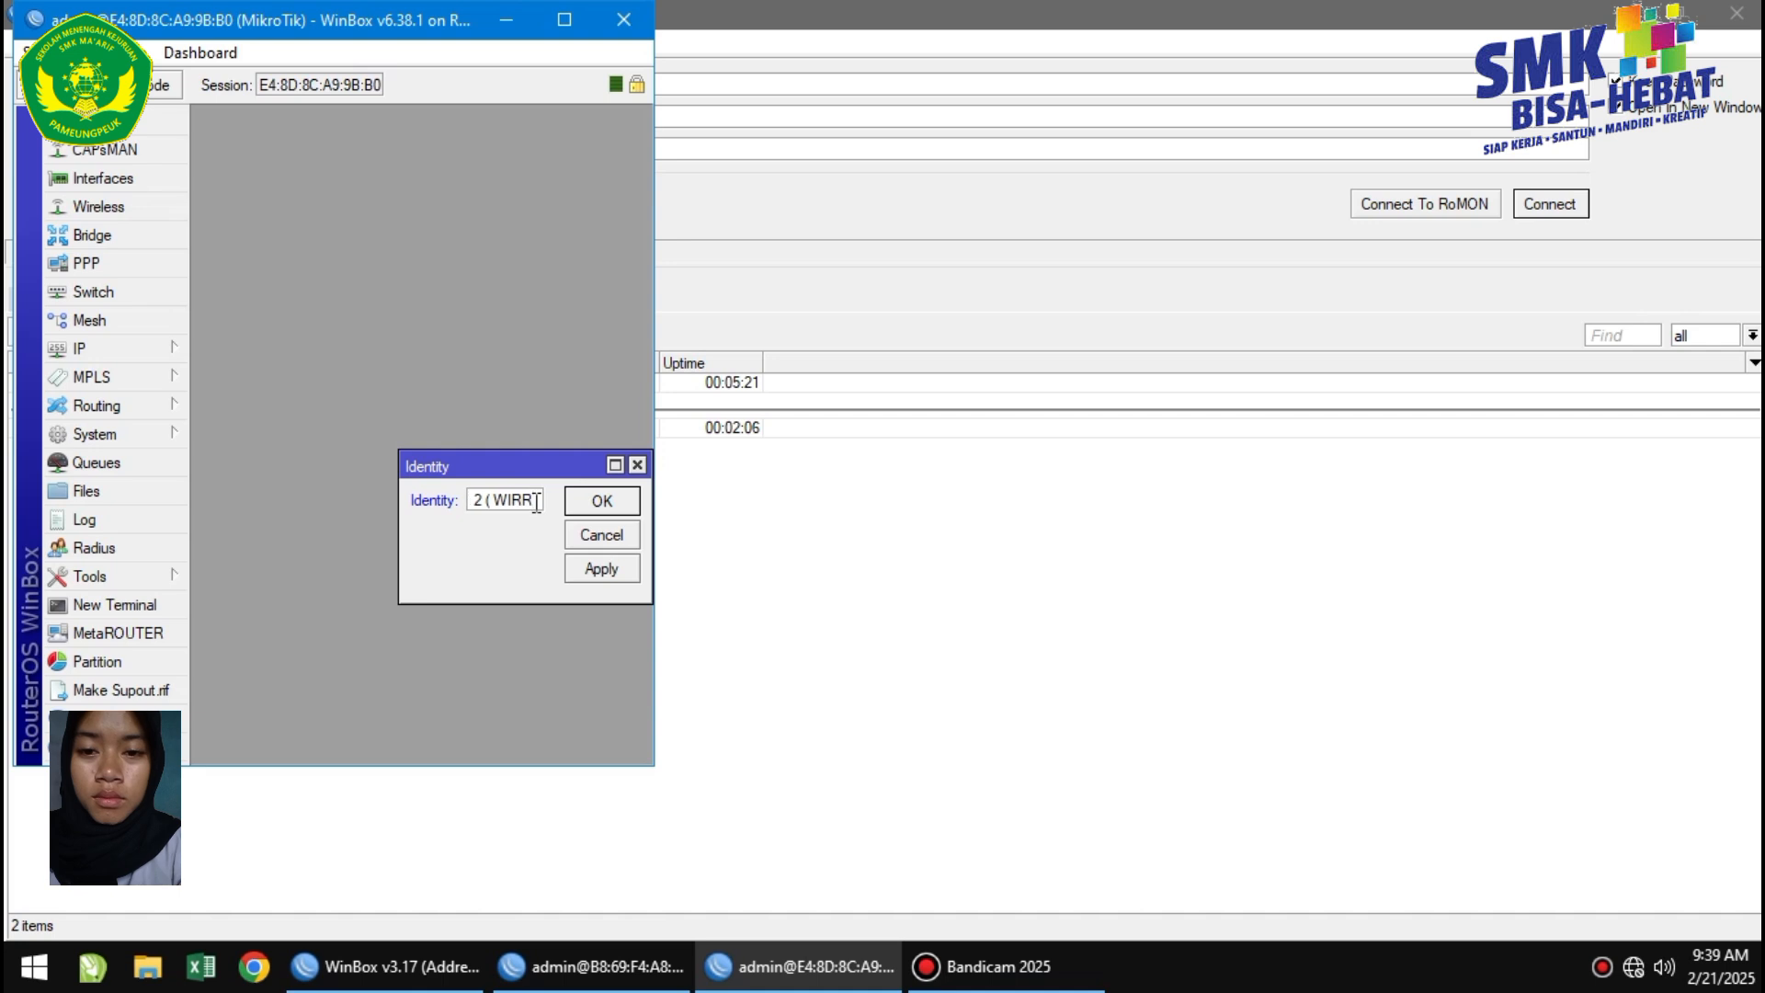
type("ELESS")
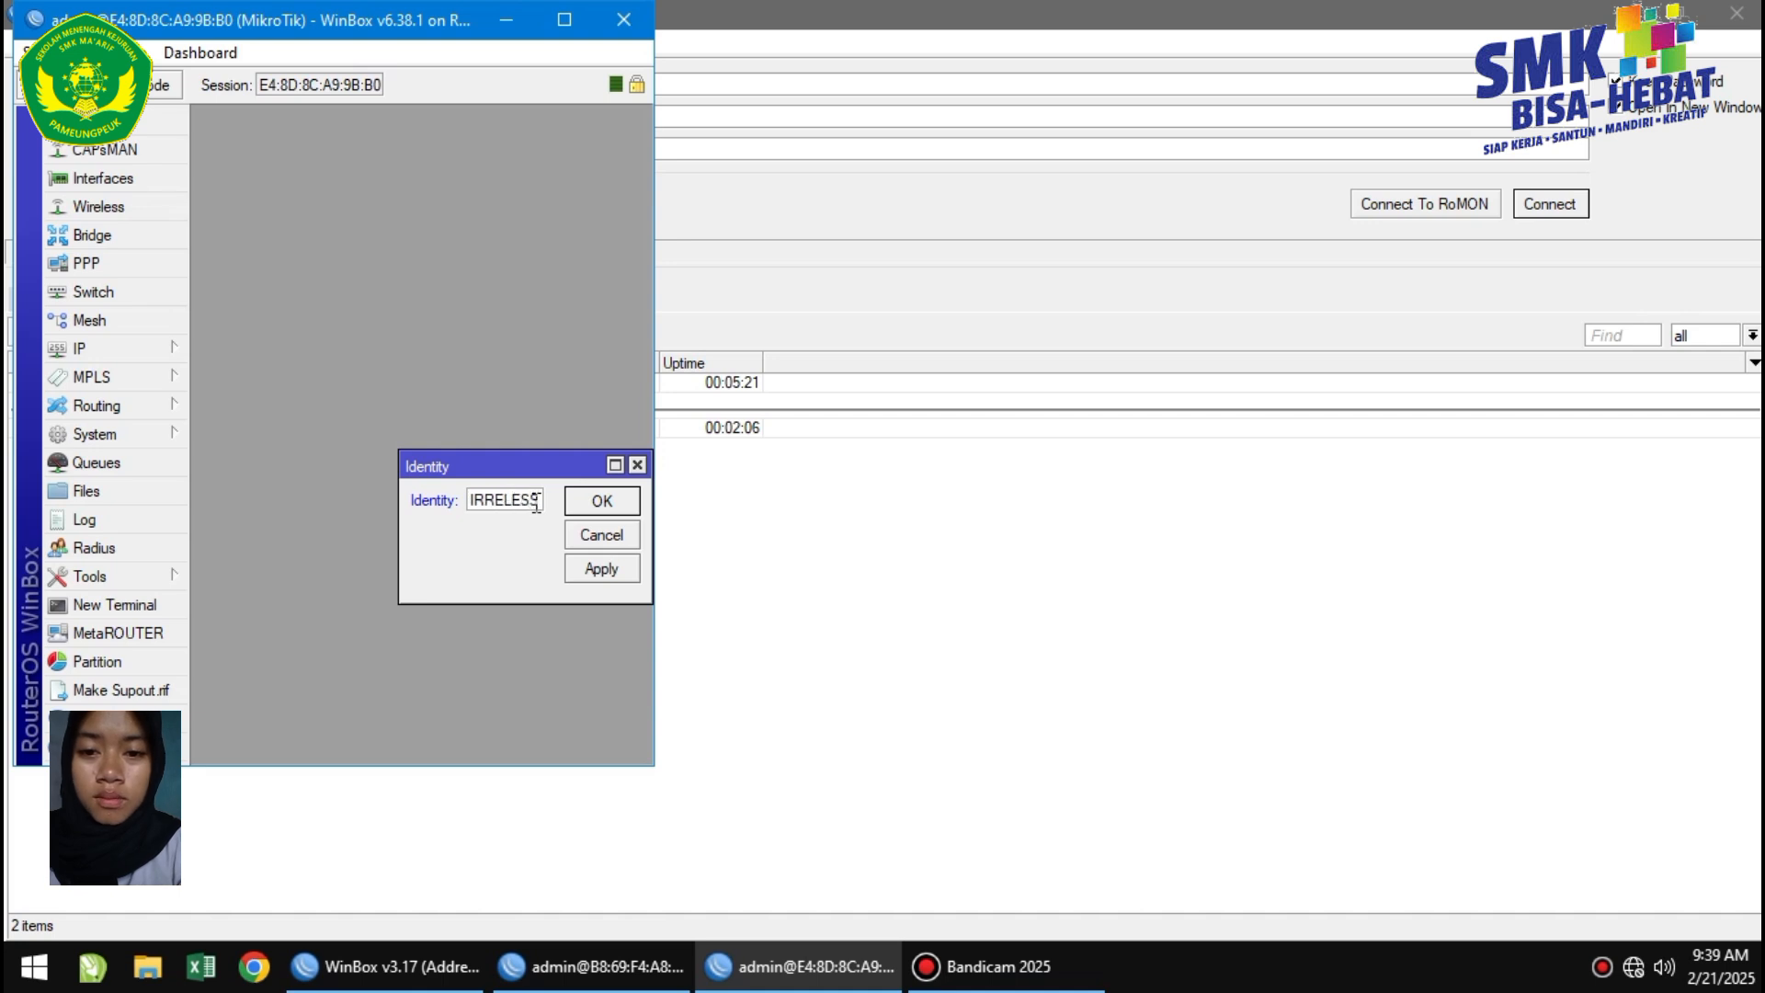
key("BackSpace")
key("BackSpace")
key("BackSpace")
key("BackSpace")
key("BackSpace")
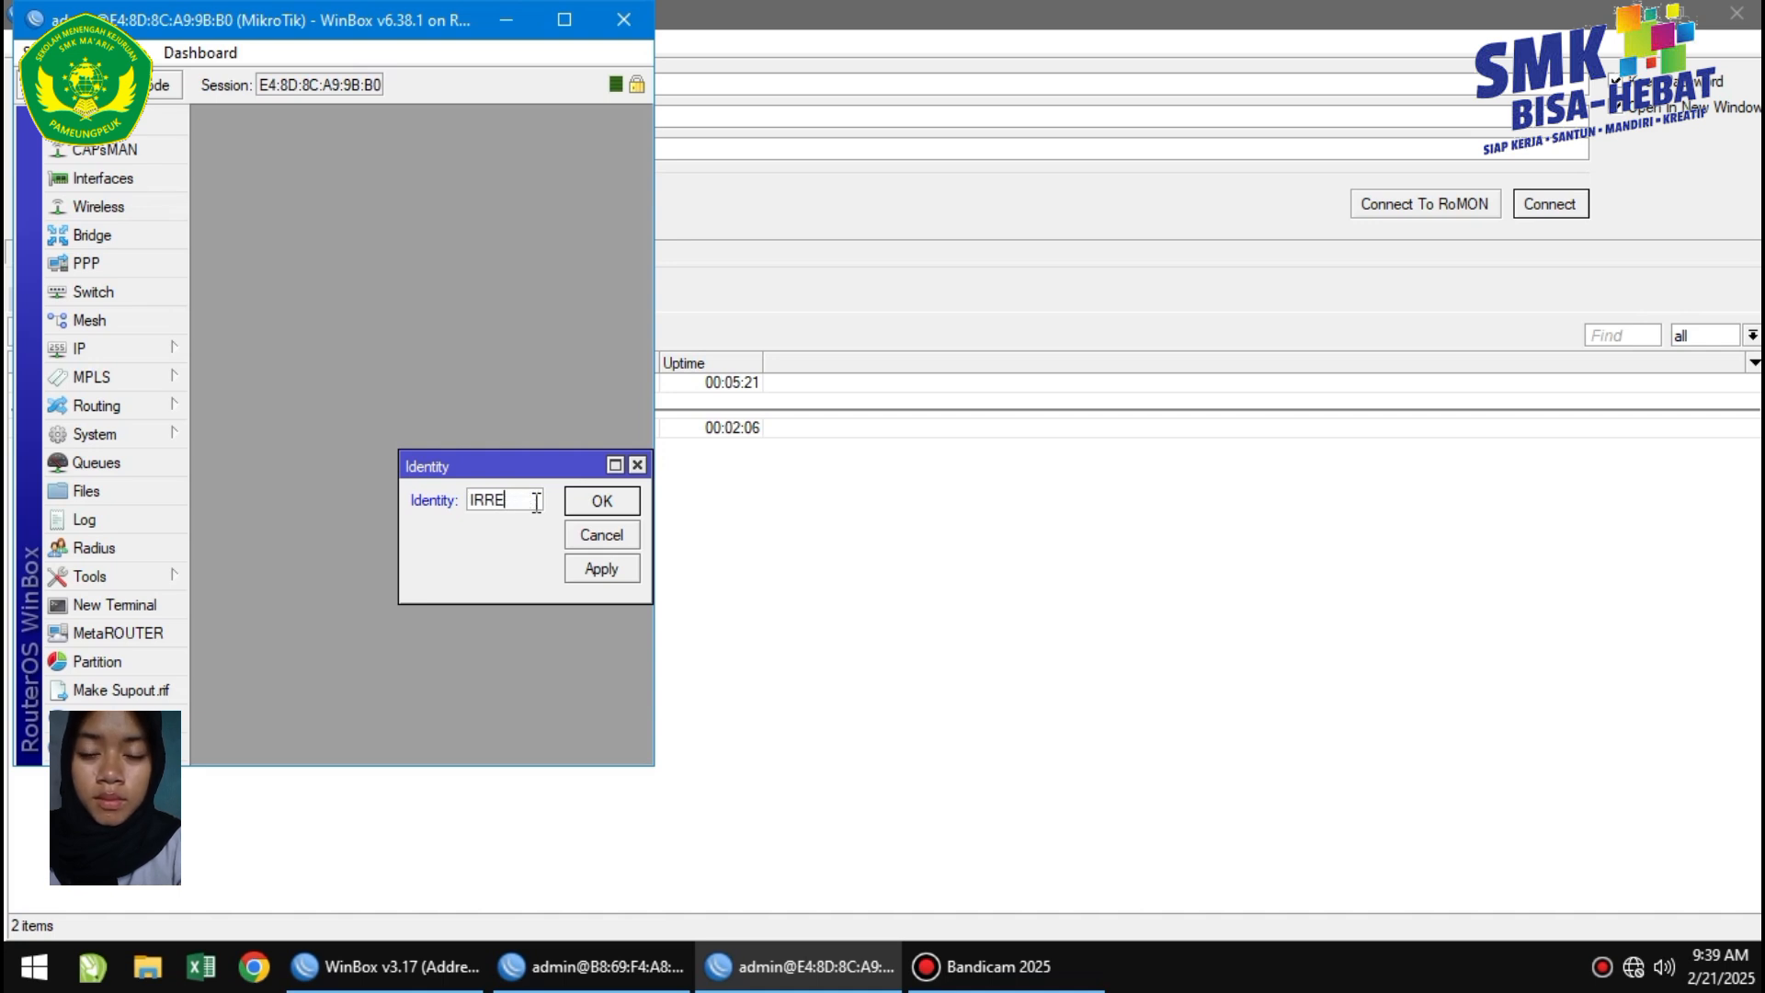
type("ELESS")
left_click(601, 566)
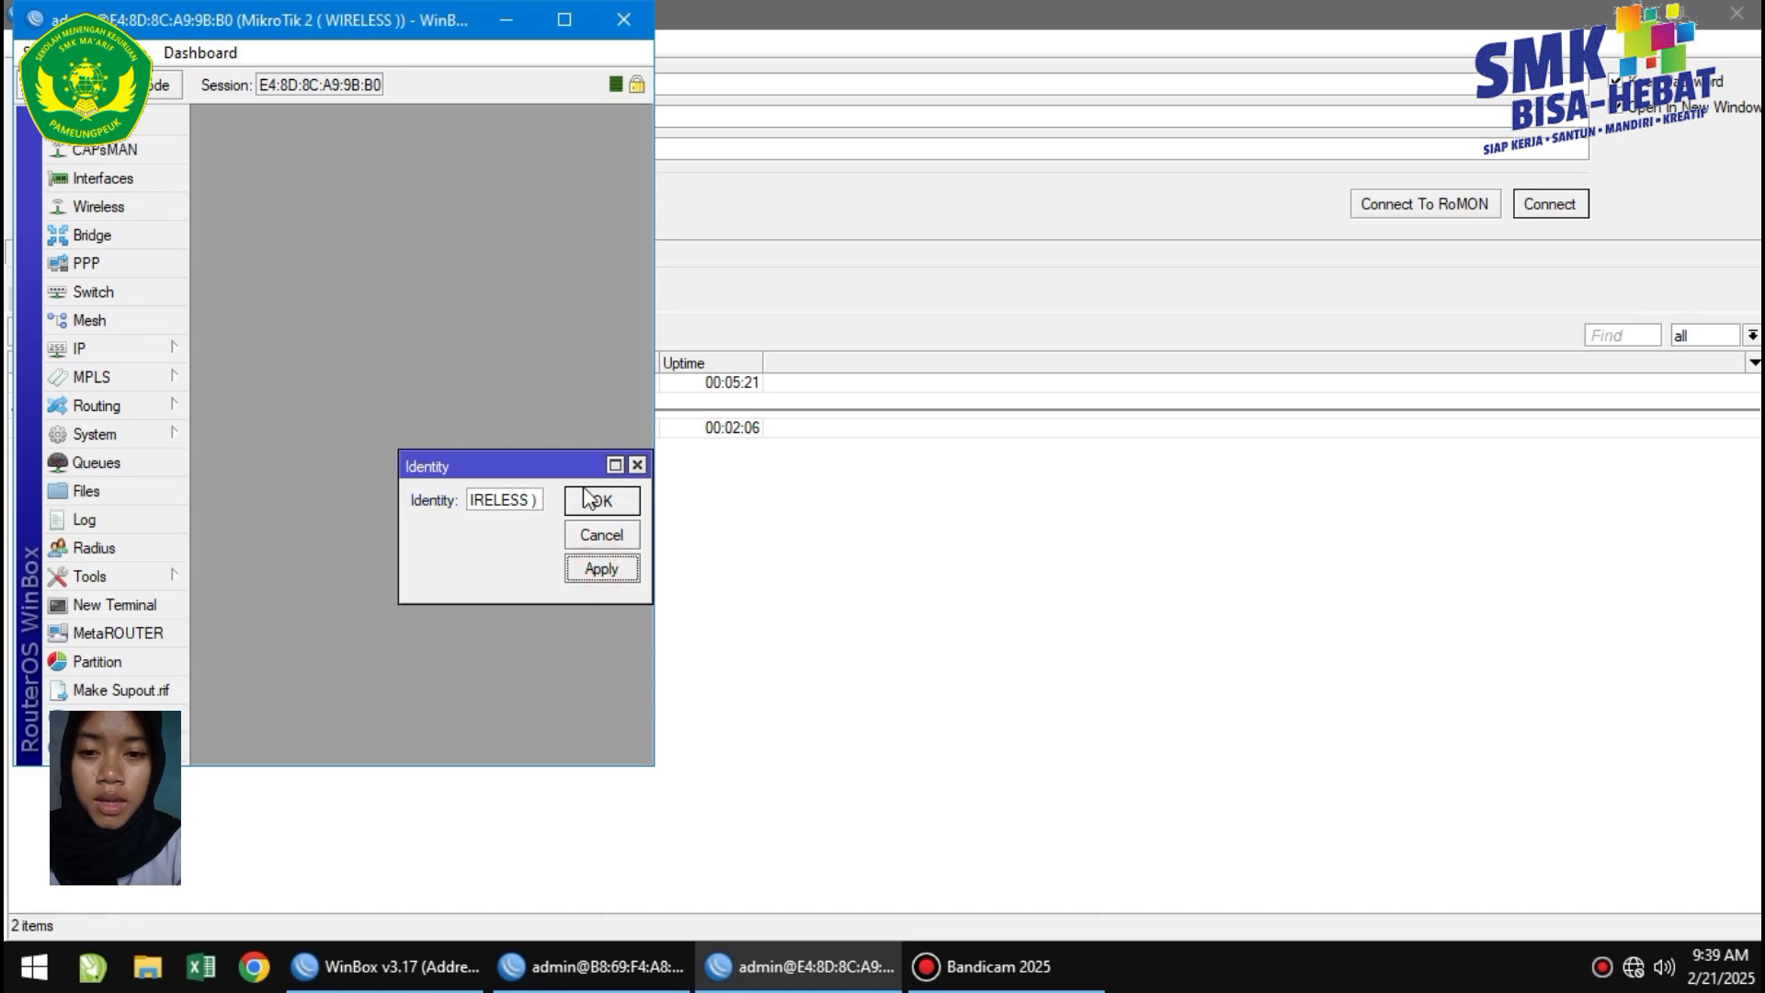
left_click(588, 501)
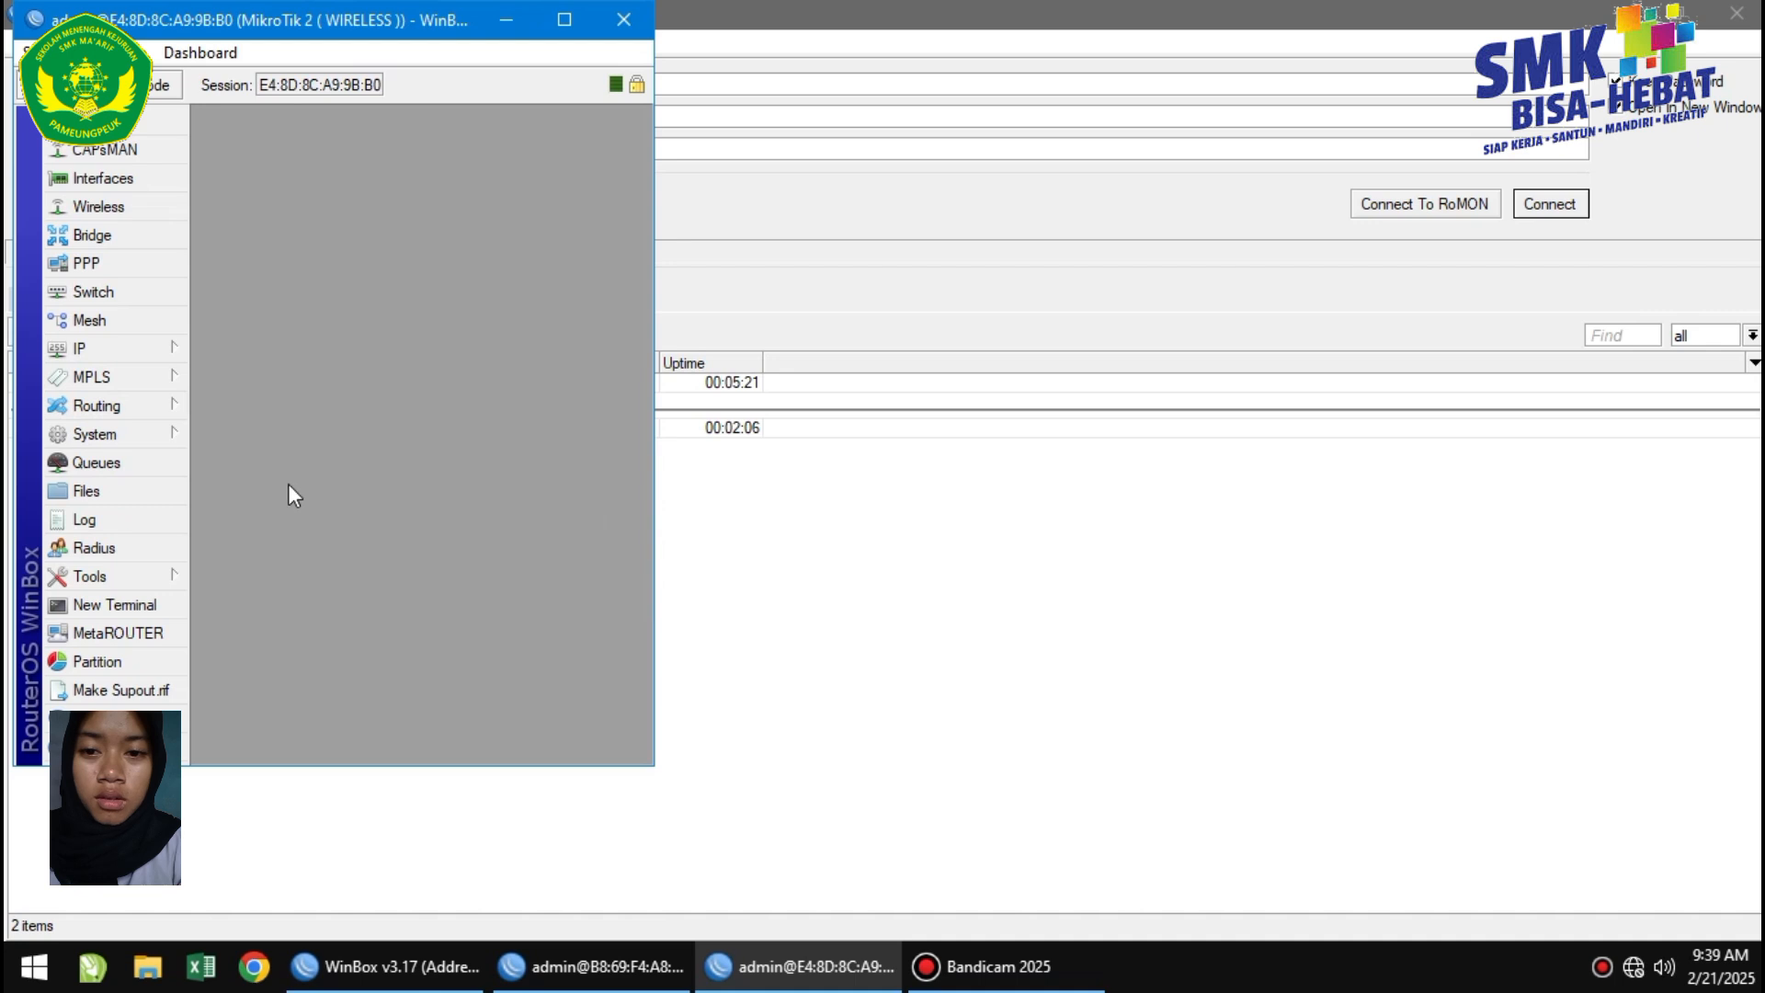
key("super+Right")
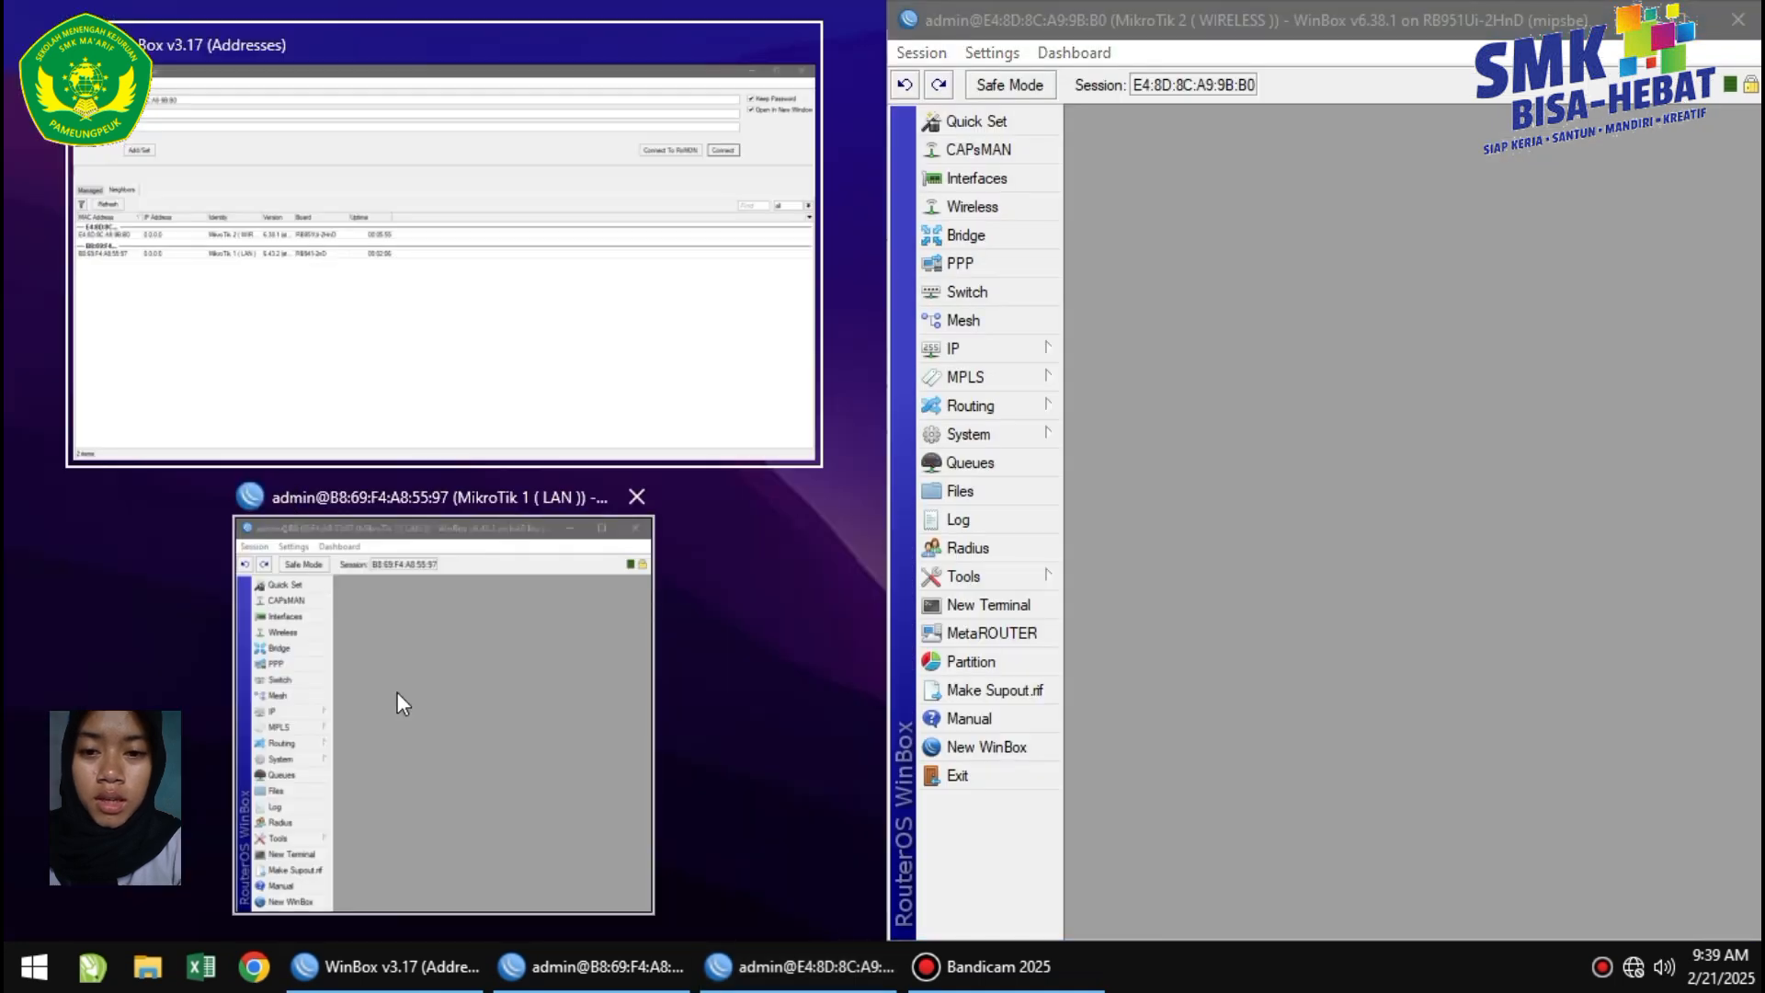
On MikroTik 1, add IP address 192.227.10.2/24 on interface ether2.
left_click(363, 687)
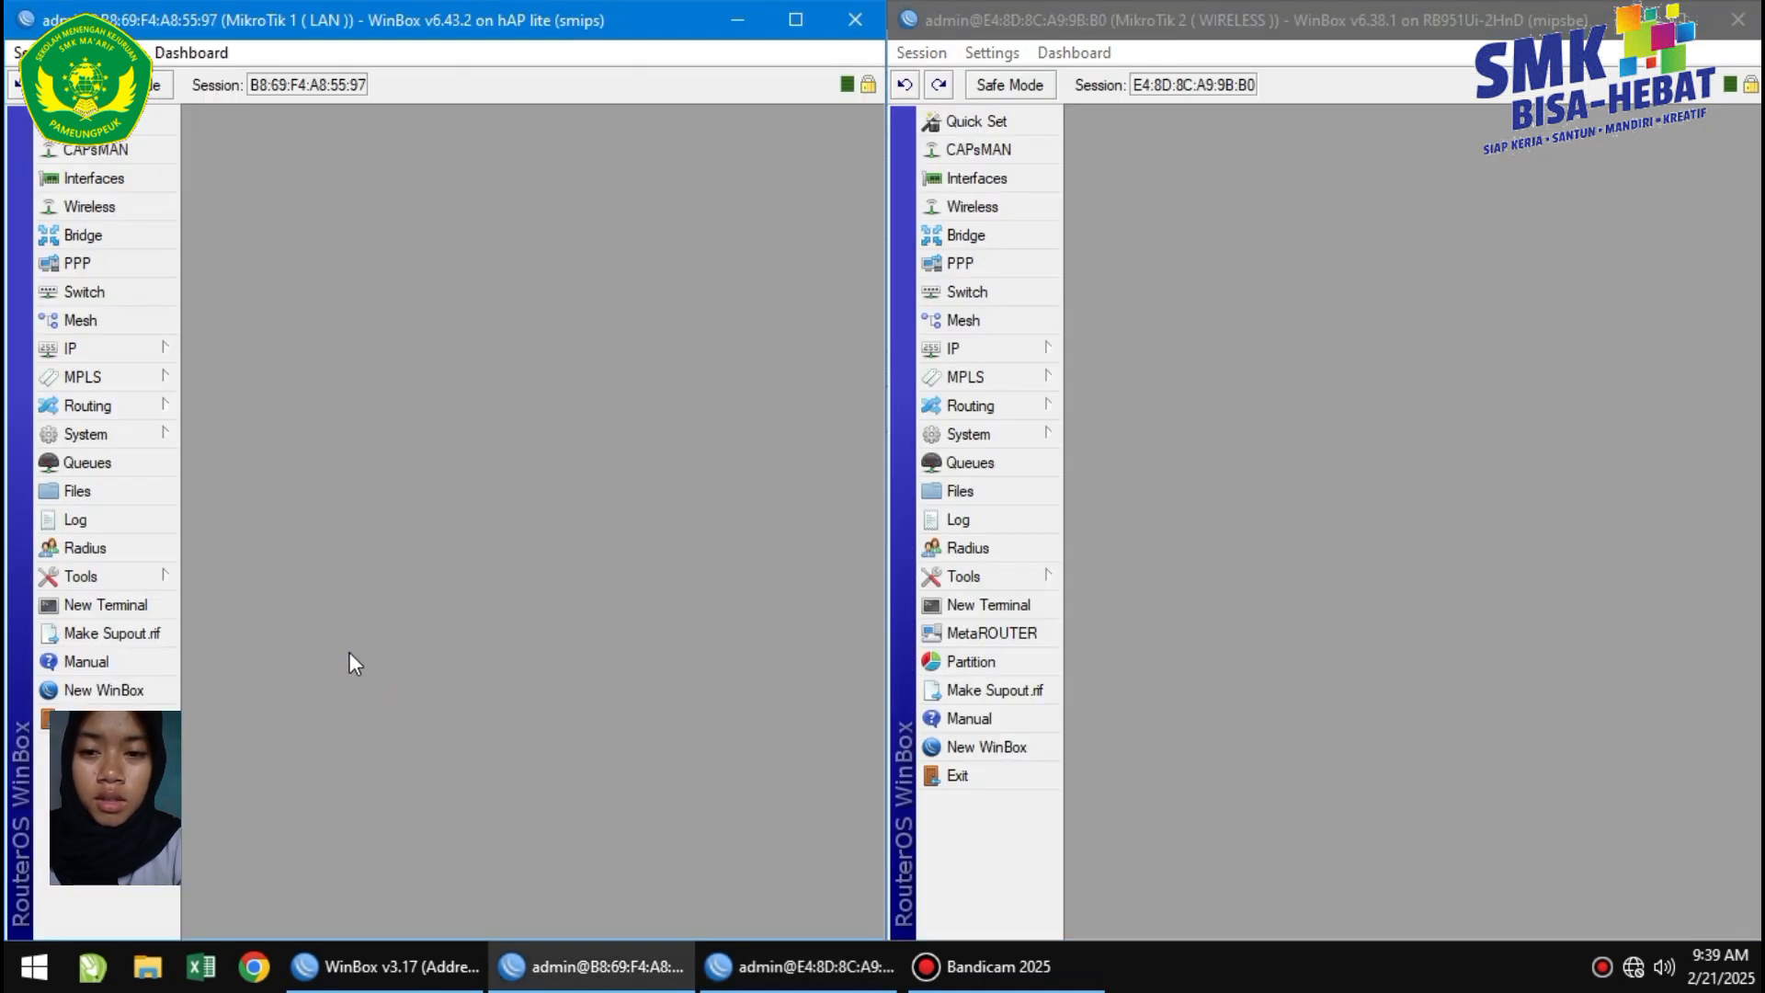
left_click(106, 347)
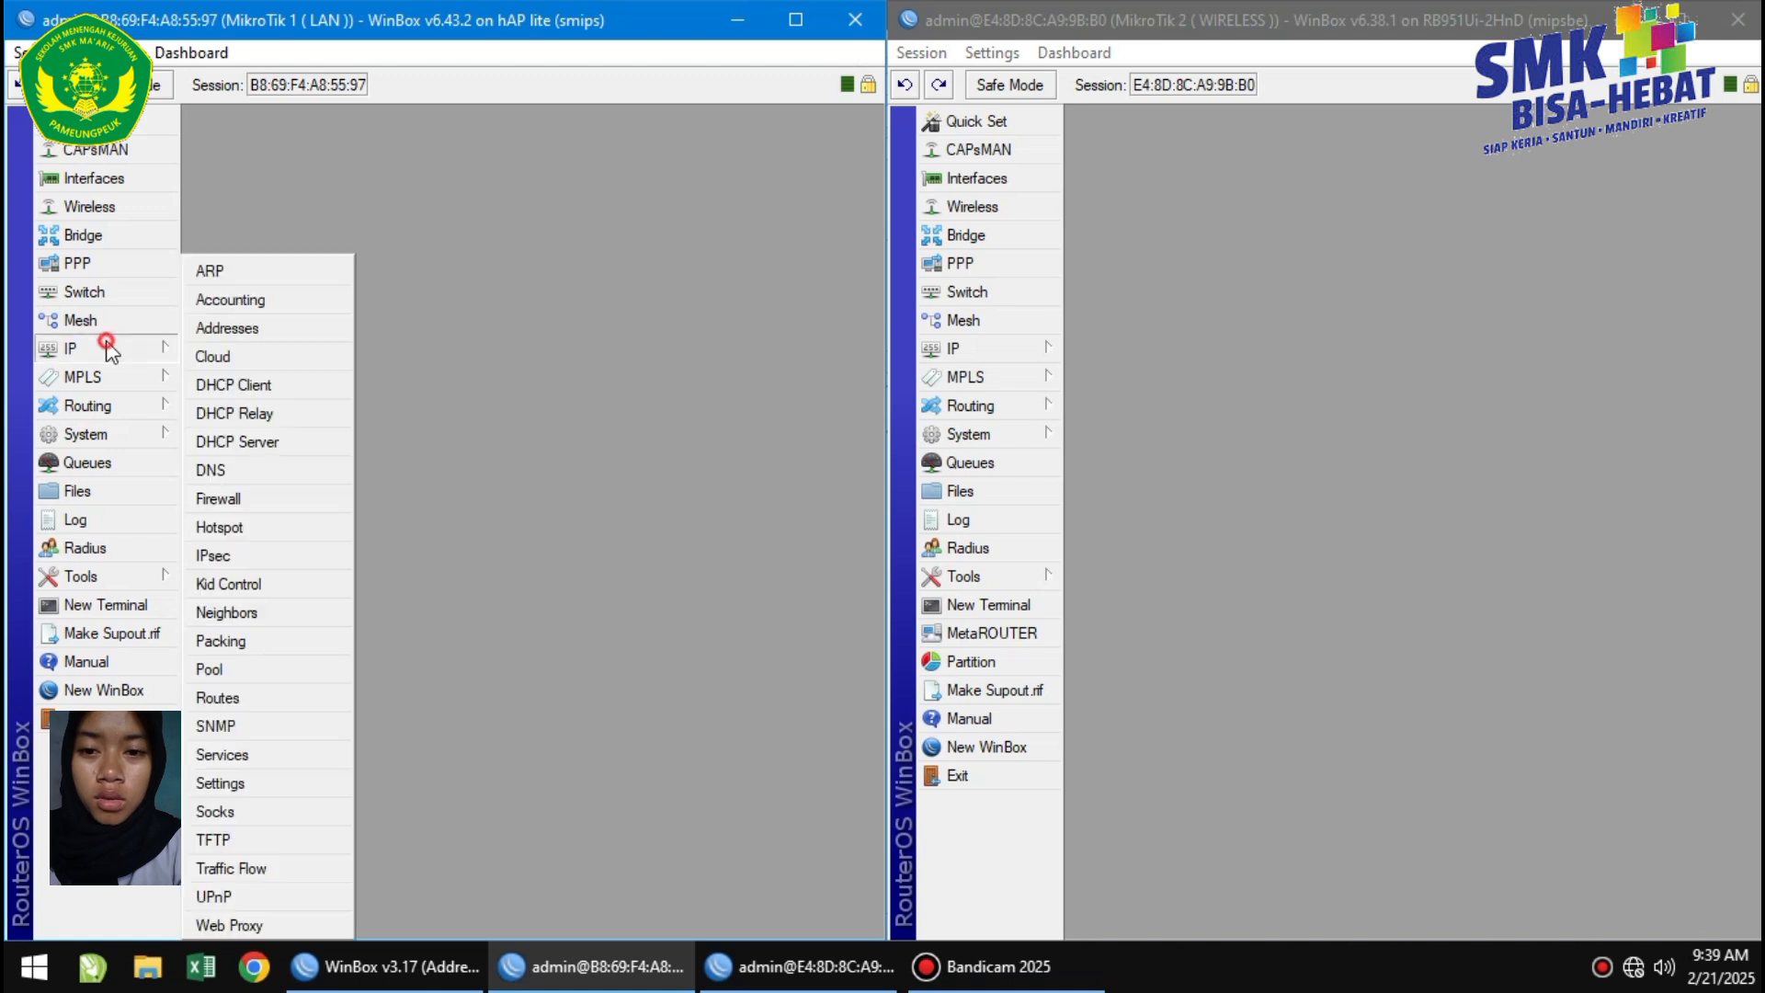
left_click(226, 328)
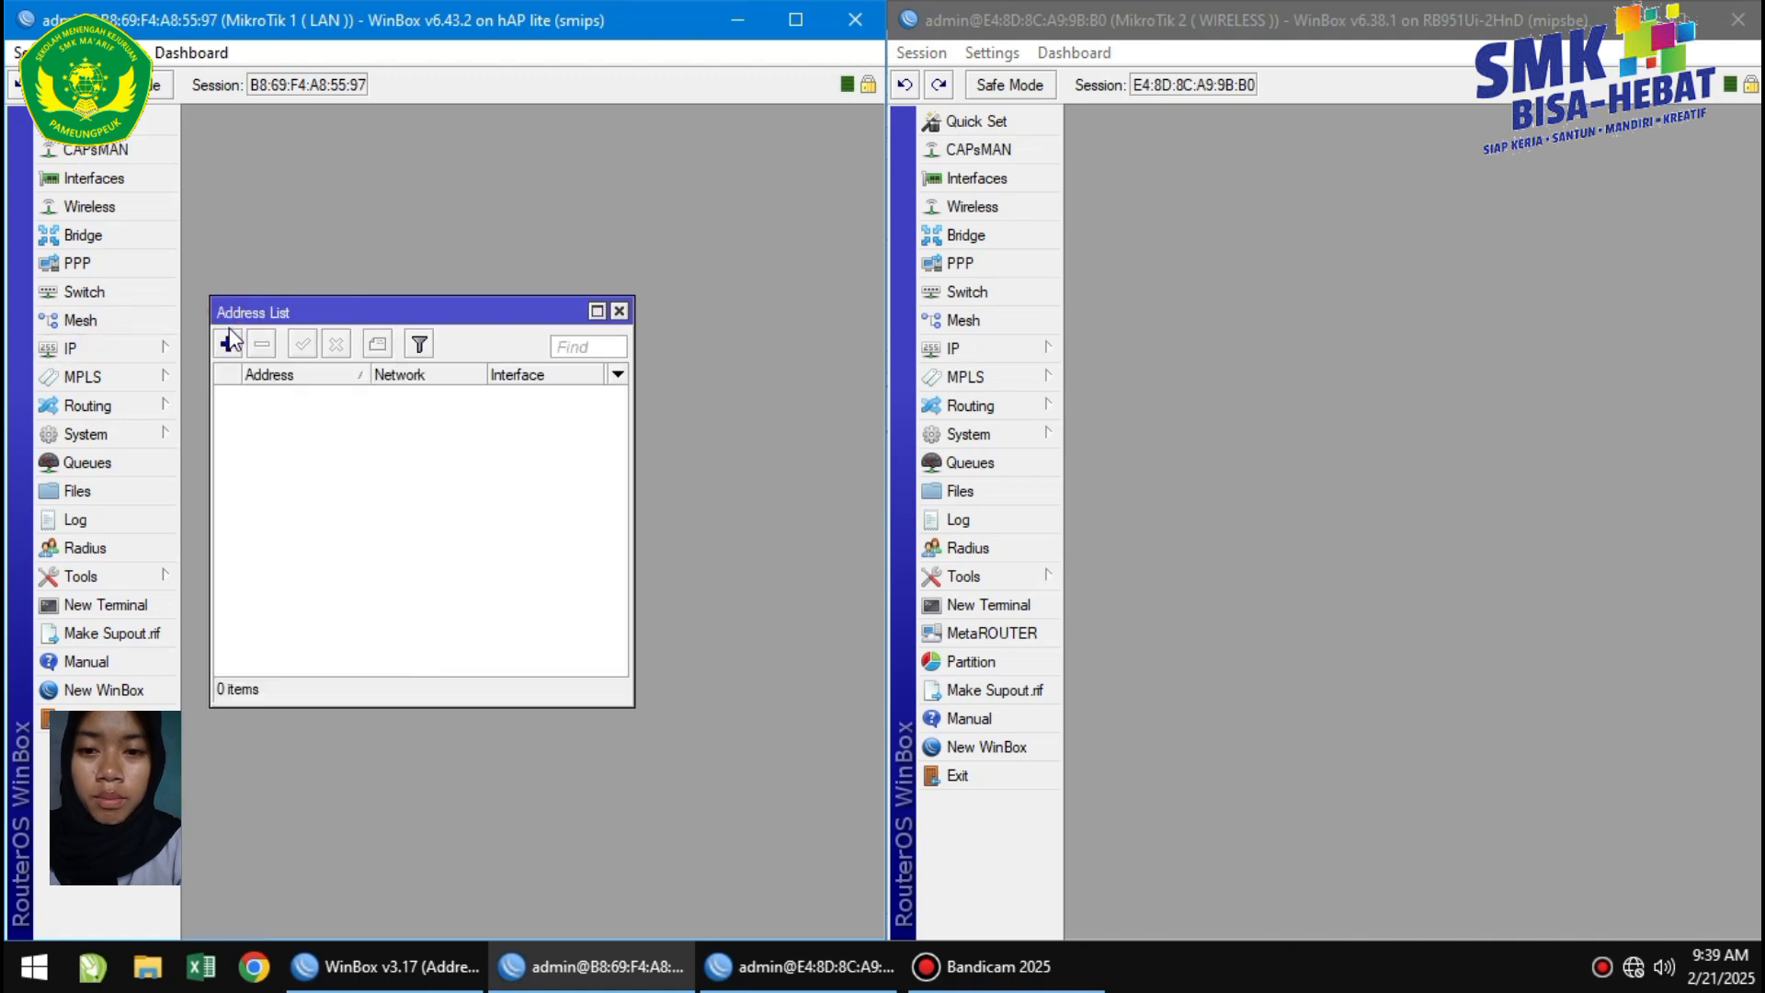
left_click(228, 344)
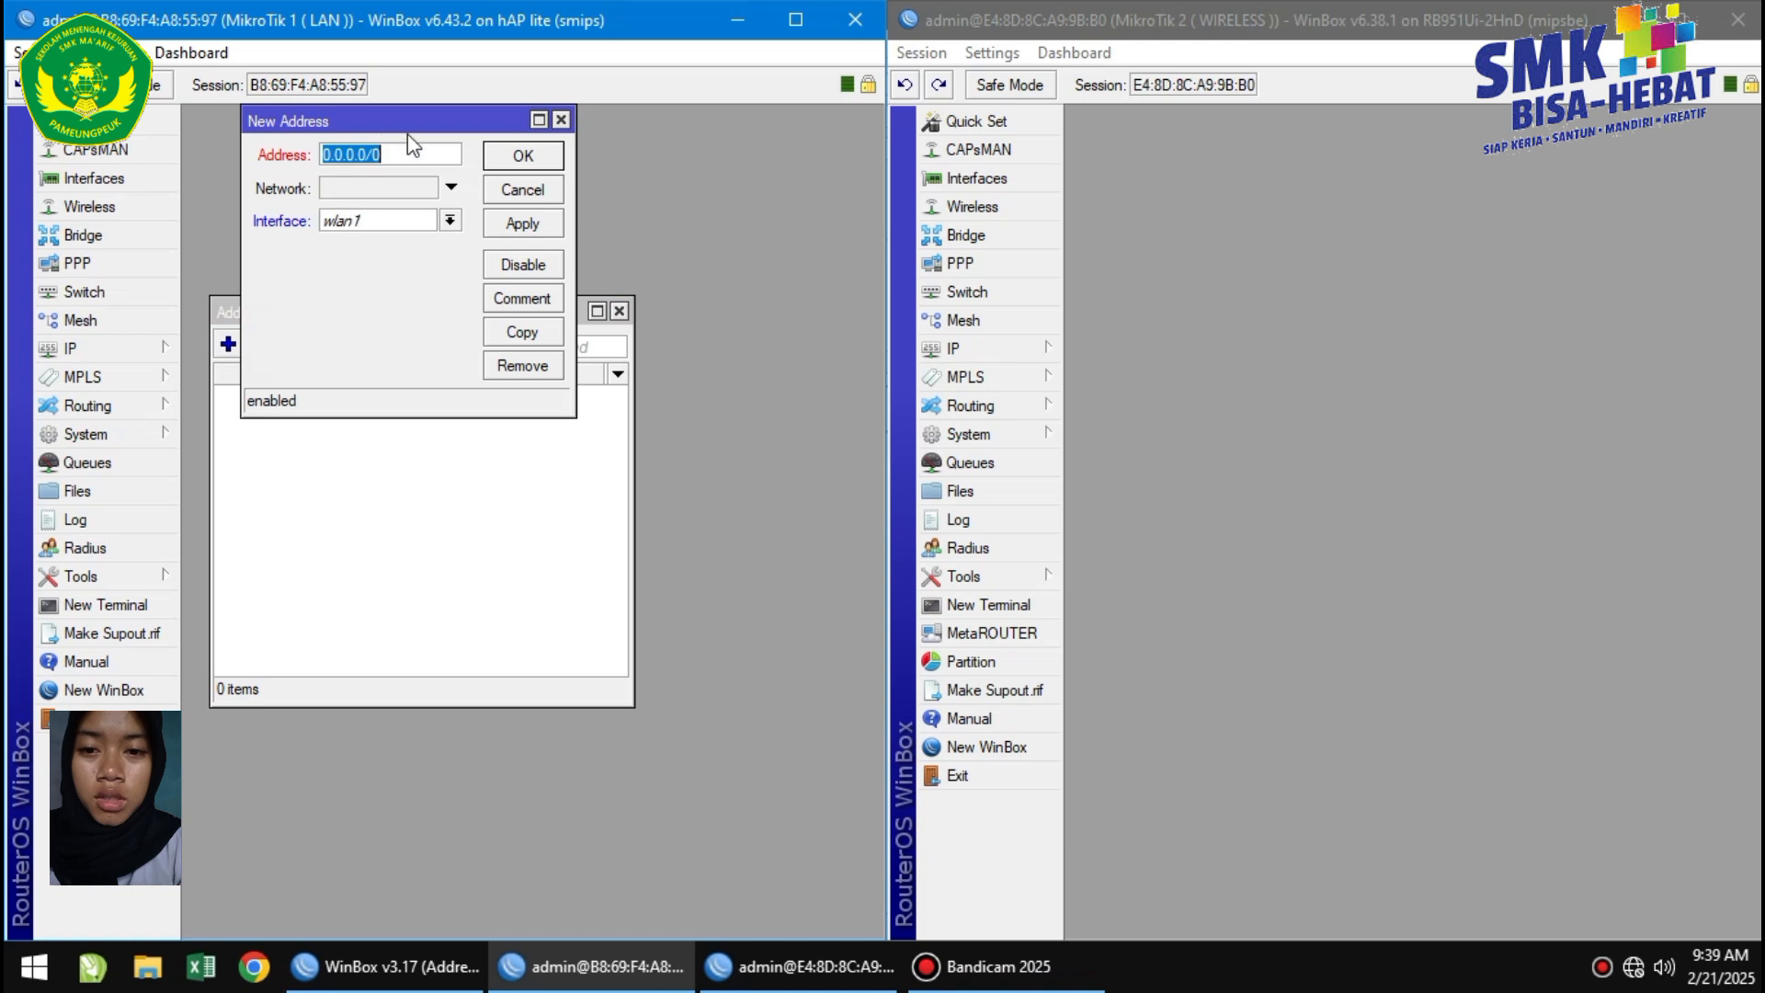
left_click(423, 155)
key("BackSpace")
key("BackSpace")
key("BackSpace")
key("BackSpace")
key("BackSpace")
key("BackSpace")
key("BackSpace")
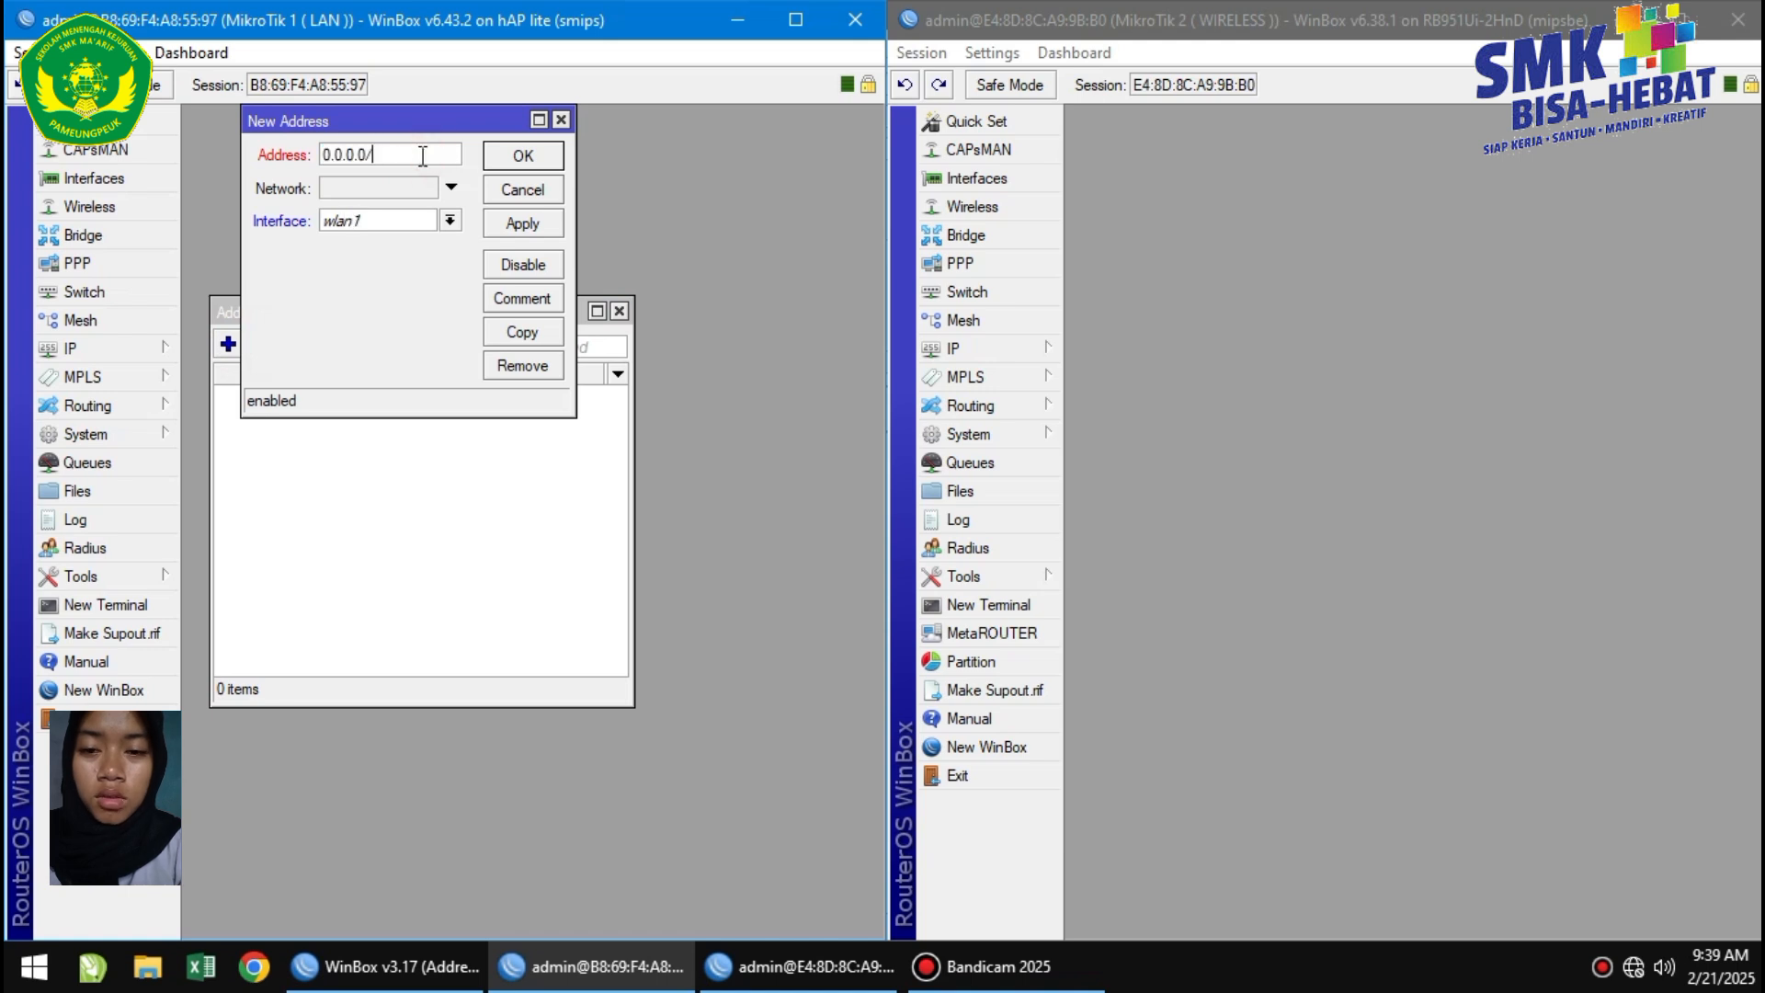
type("192.227.10.2/24")
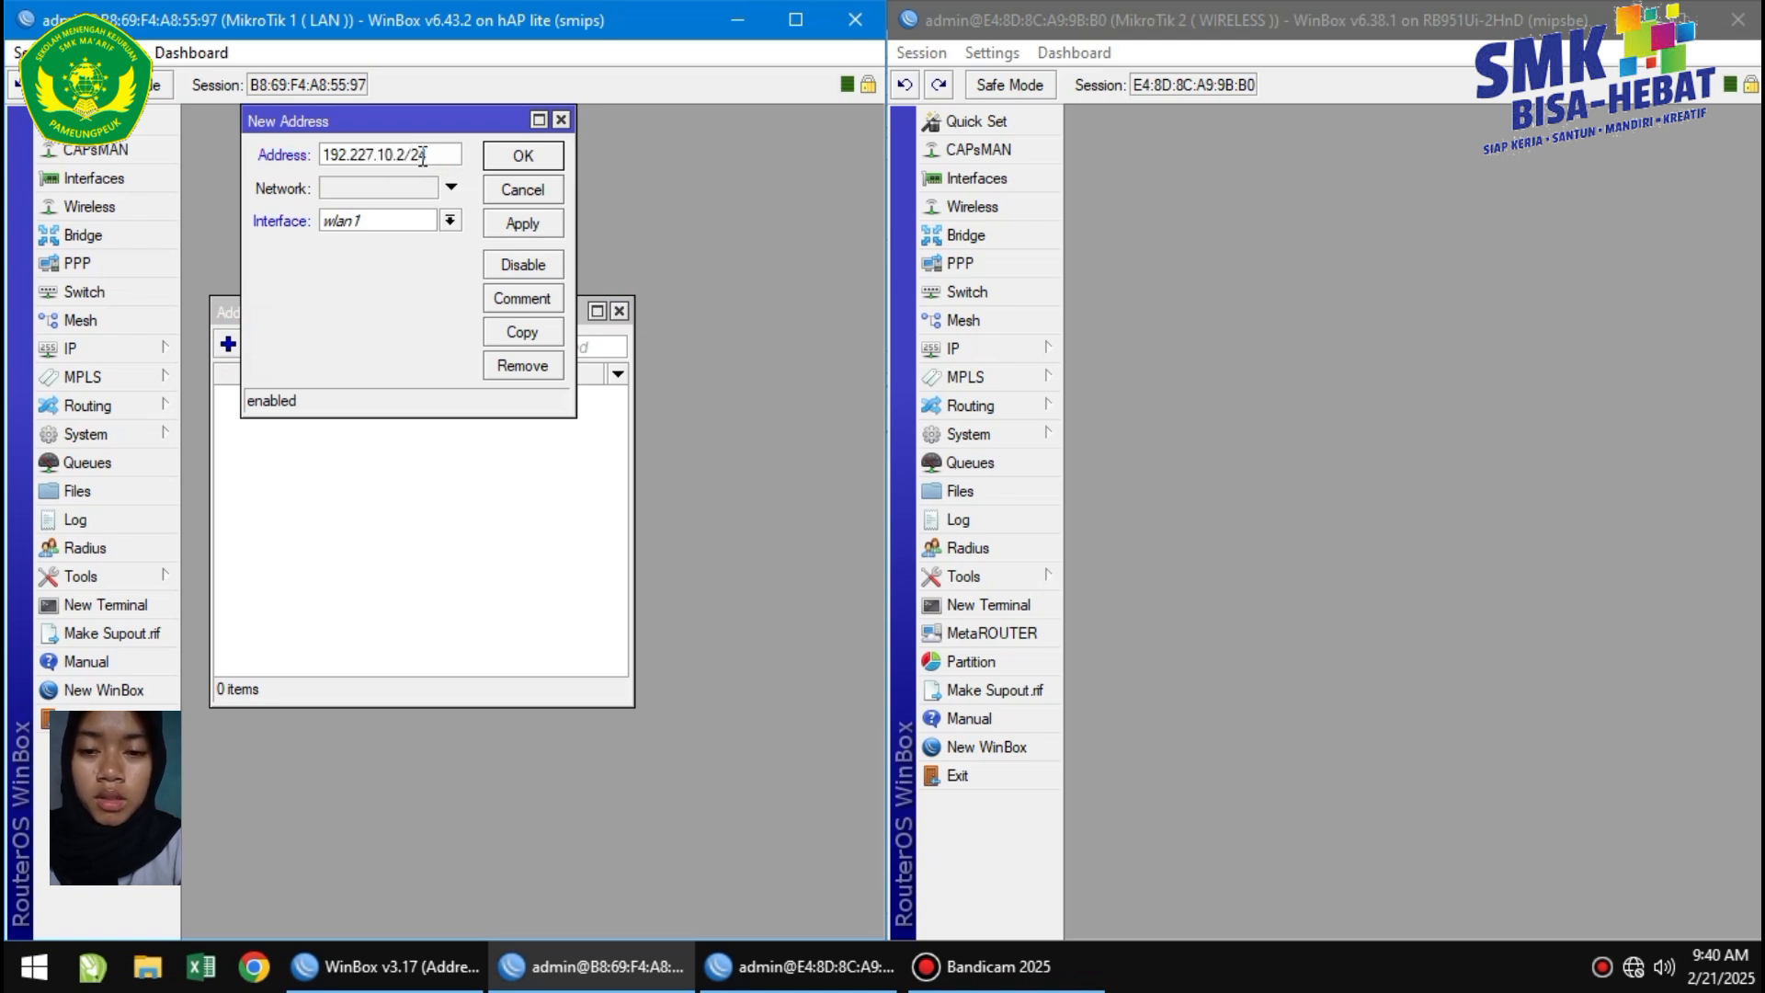
left_click(449, 221)
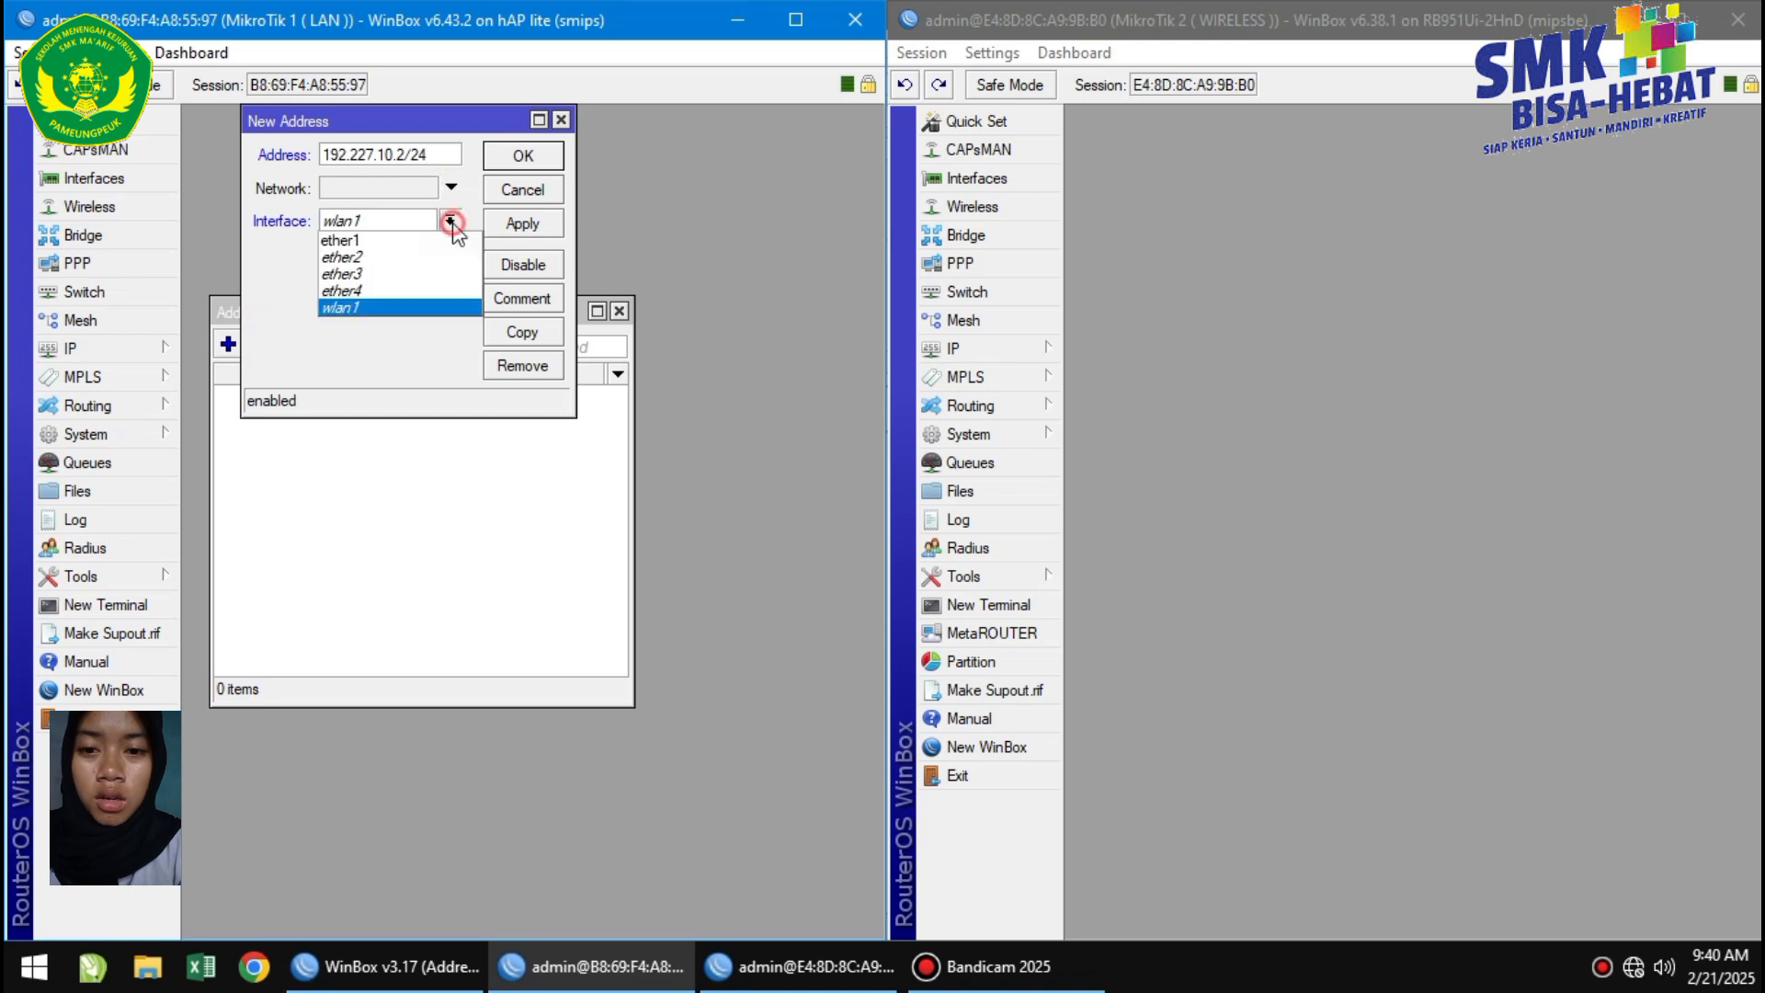
left_click(401, 254)
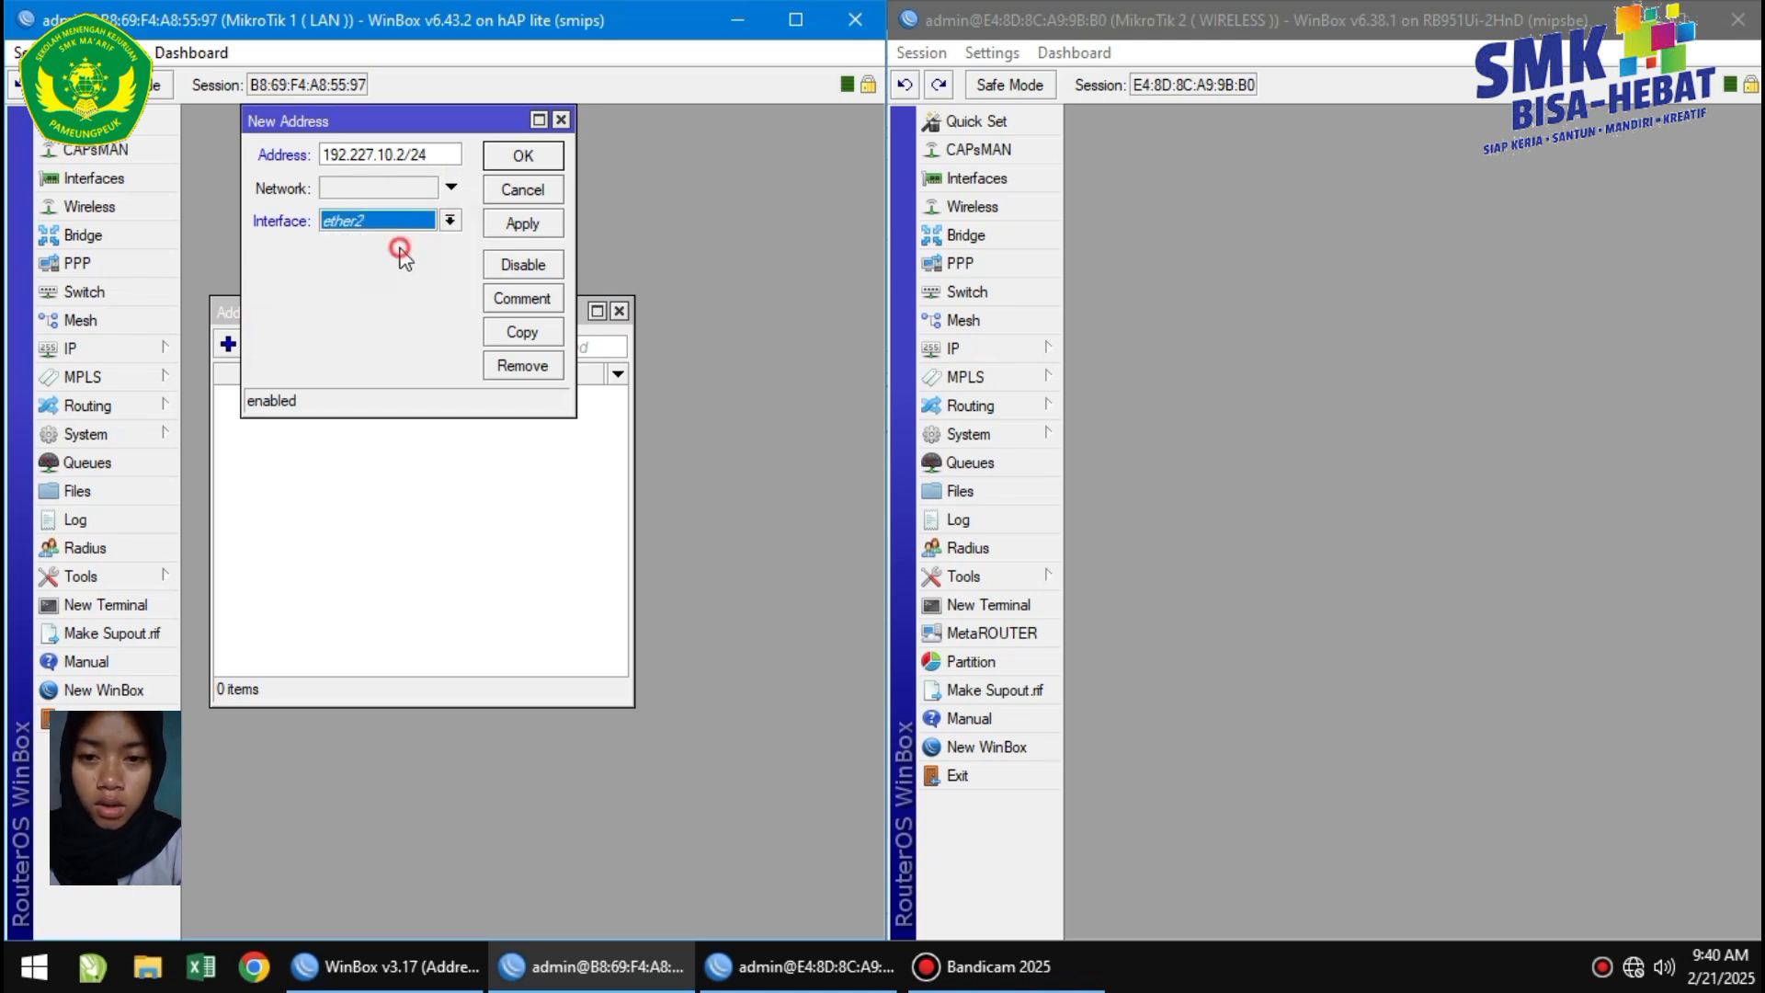
left_click(520, 226)
left_click(504, 156)
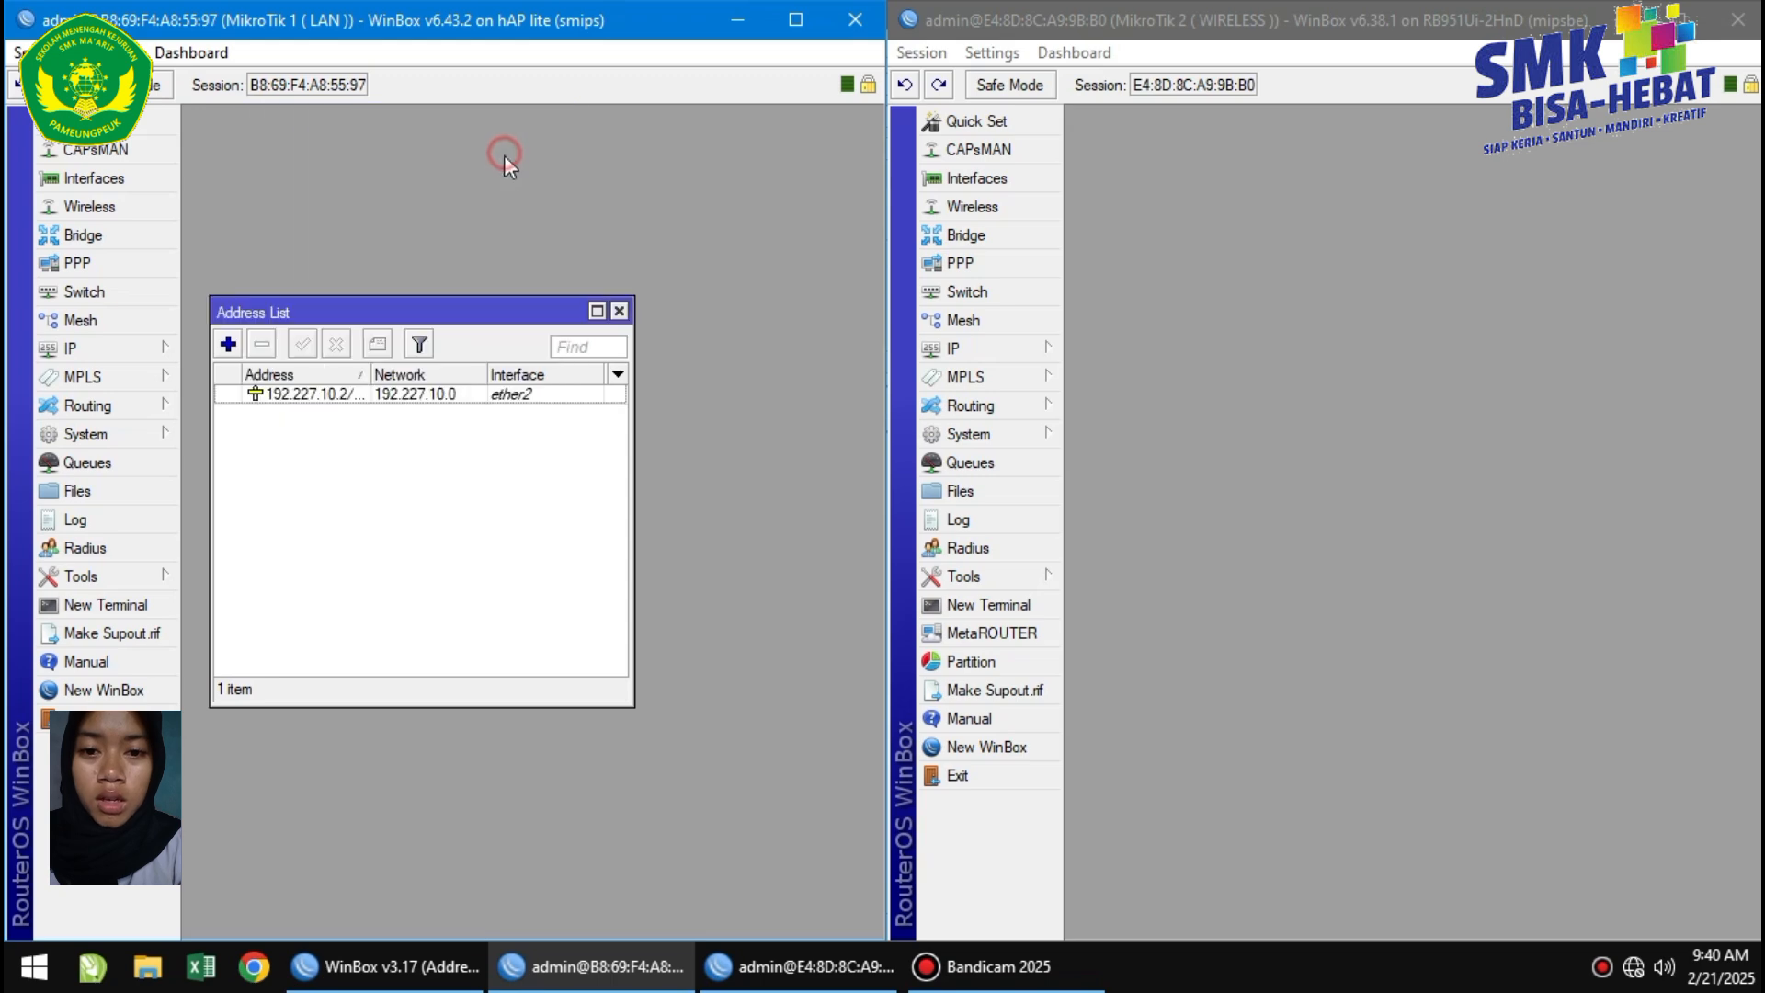
left_click(956, 347)
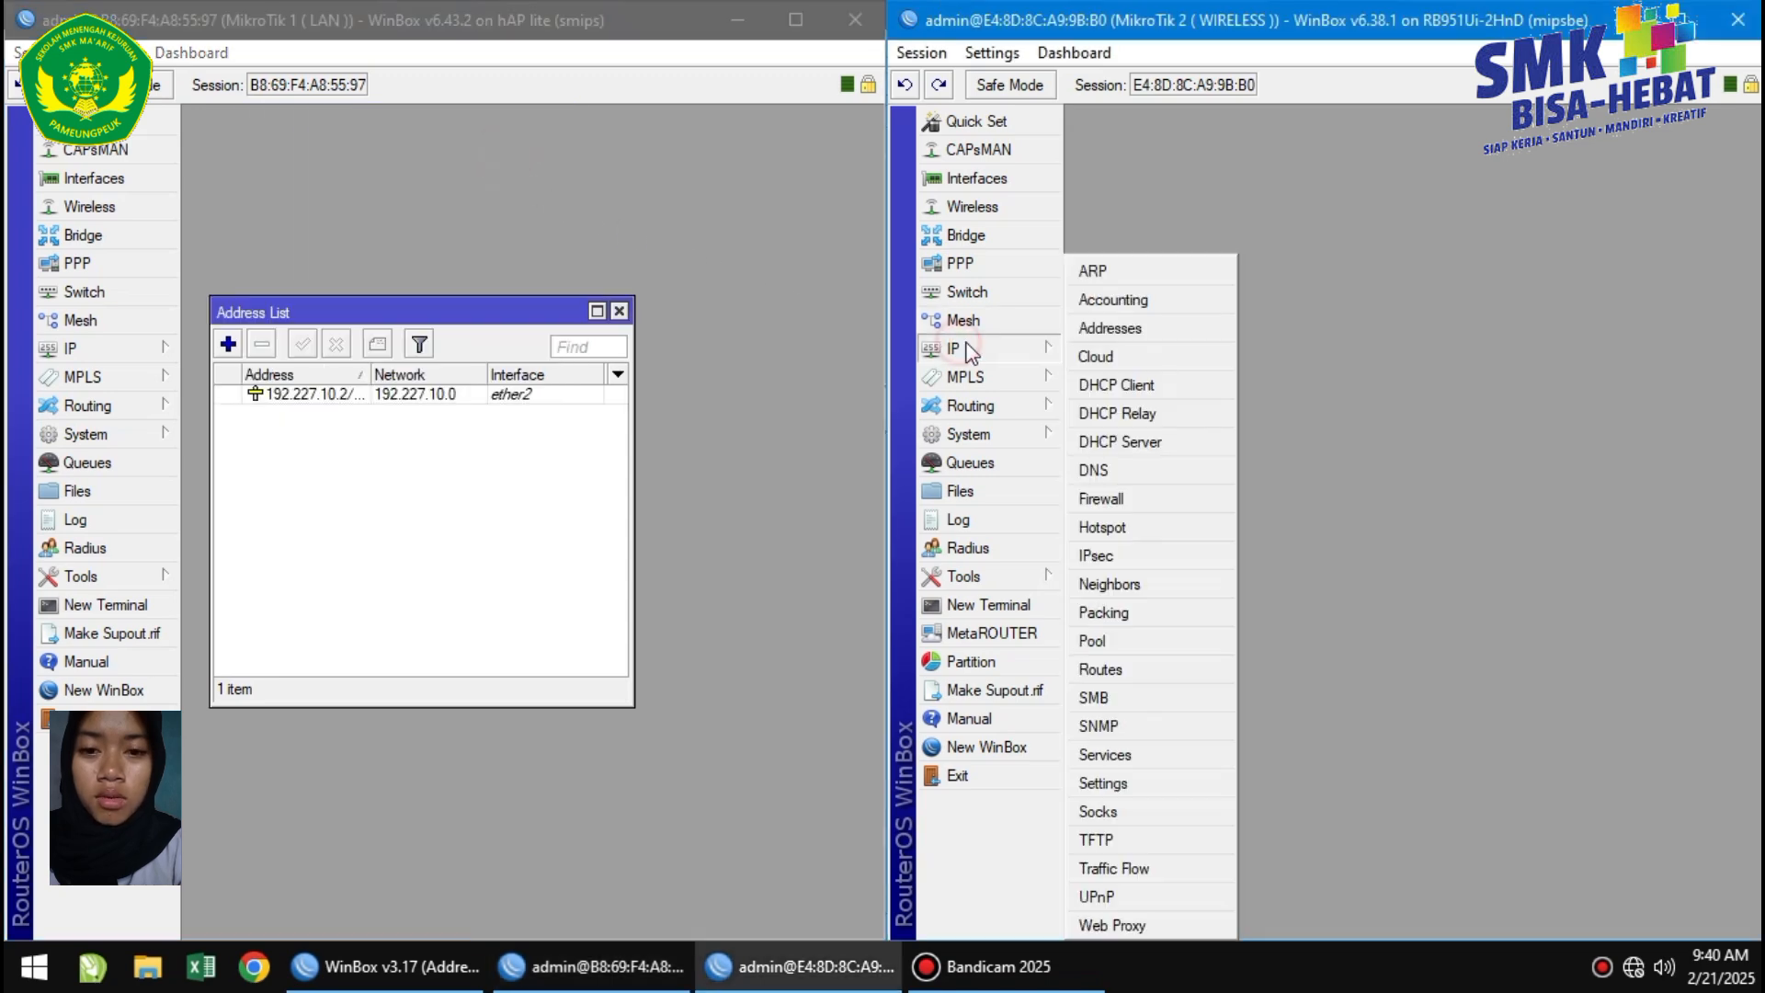
On MikroTik 2, add IP address 192.127.20.2/24 assigned to interface wlan1.
left_click(1127, 329)
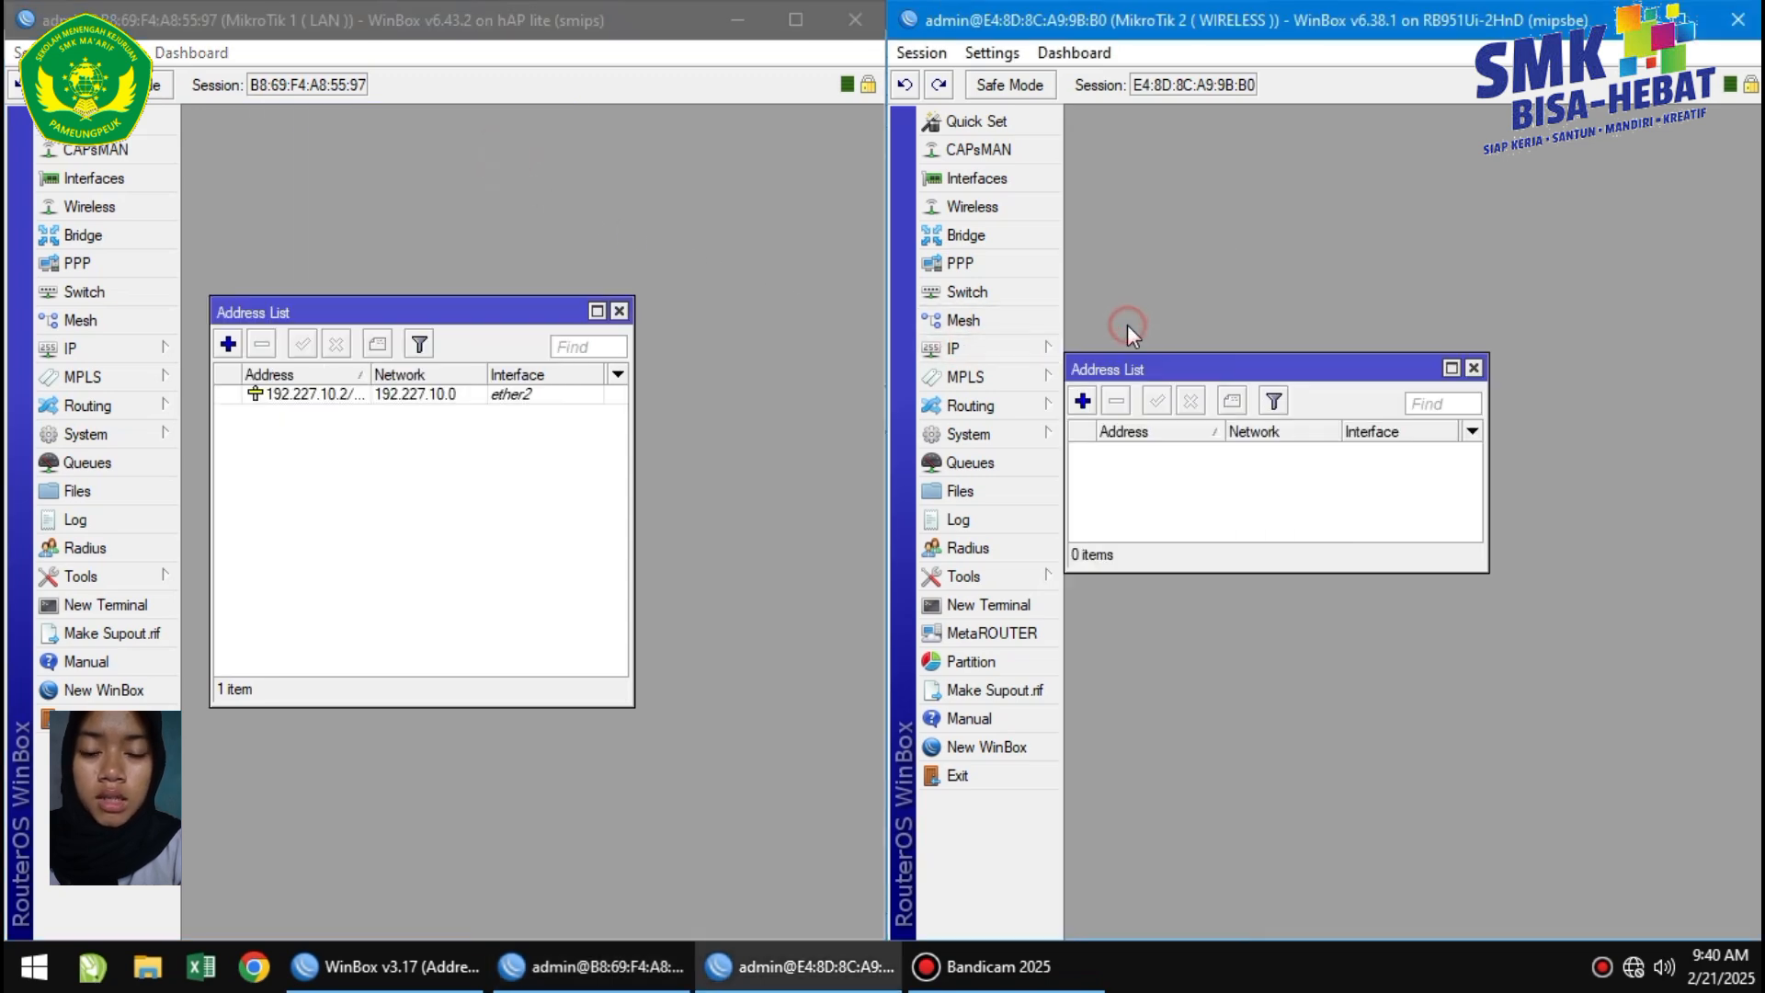
left_click(1081, 401)
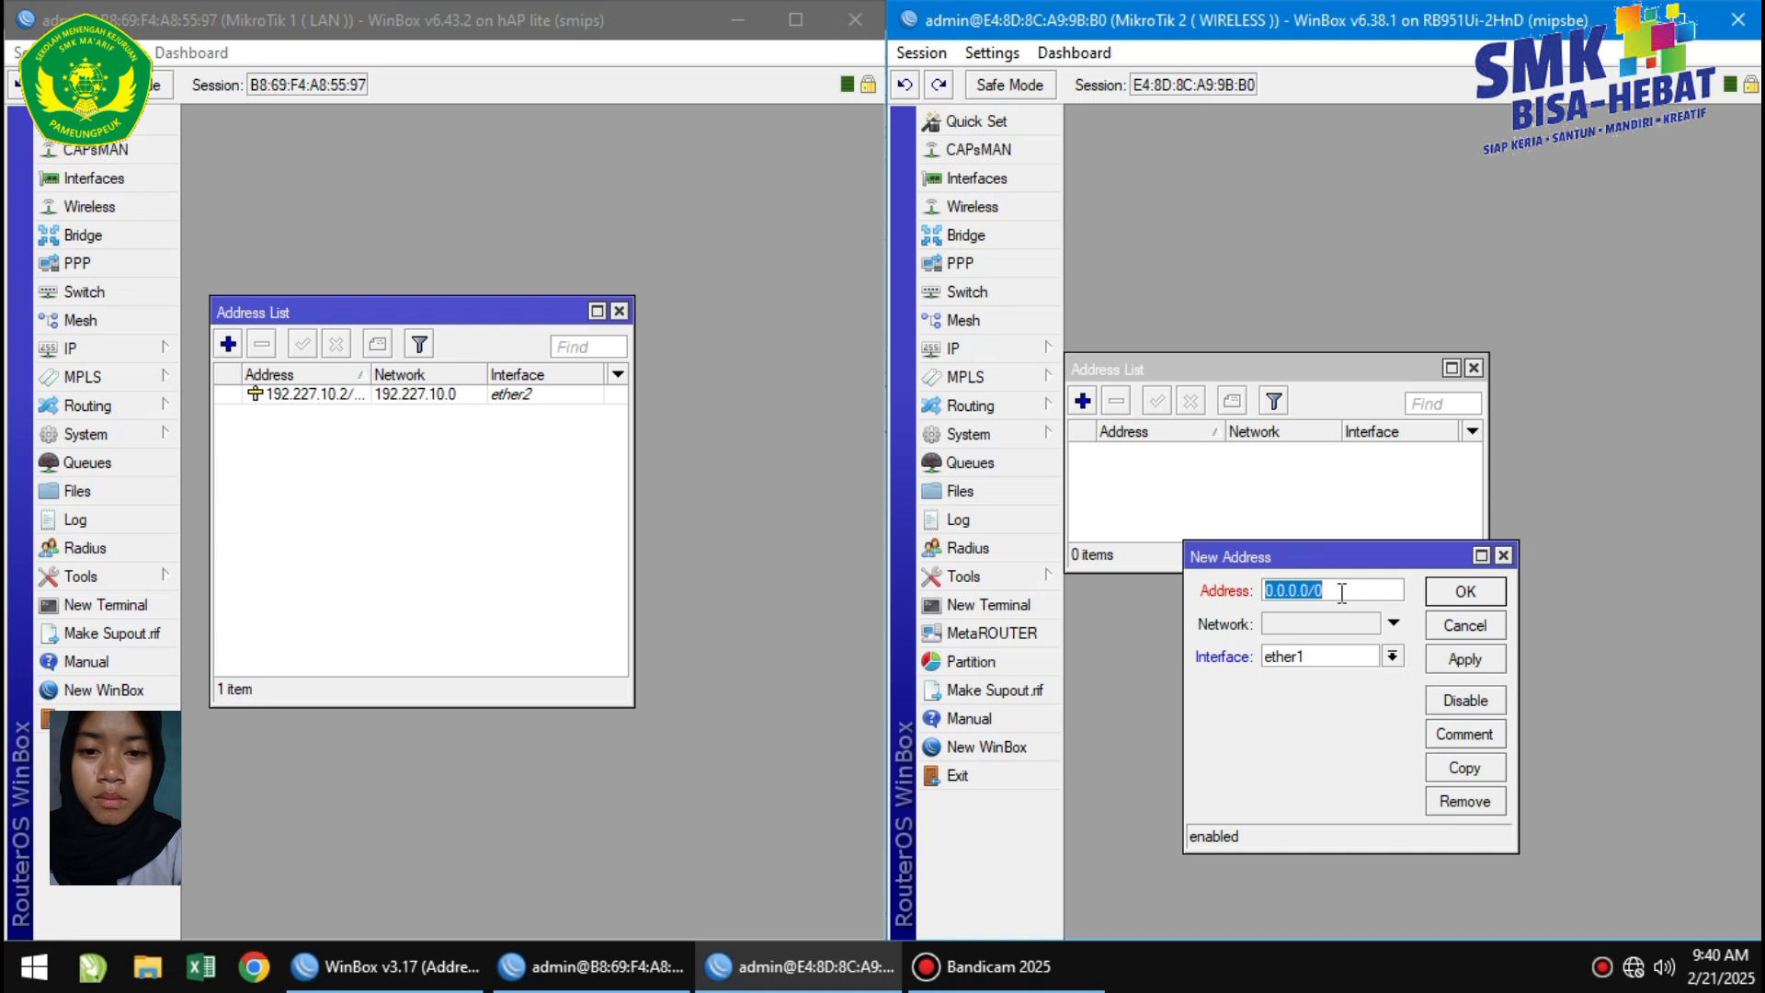
key("BackSpace")
type("19")
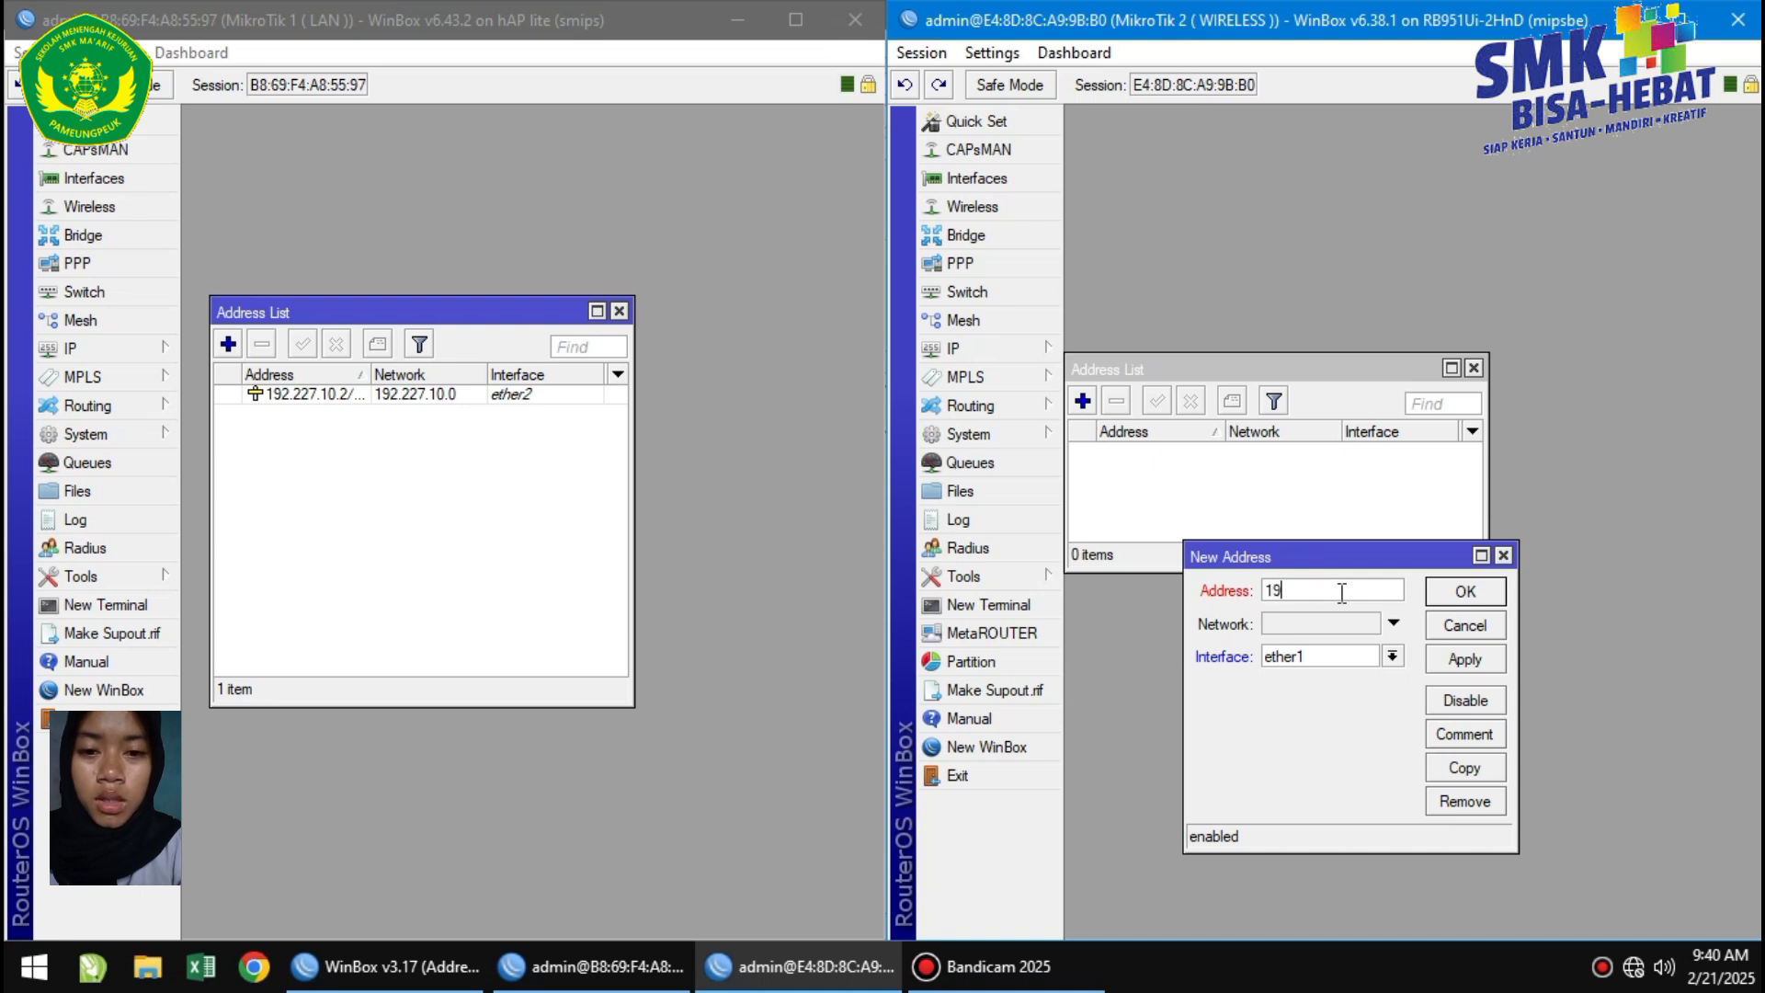
type("2.127.20.1/24")
left_click(1392, 655)
left_click(1322, 759)
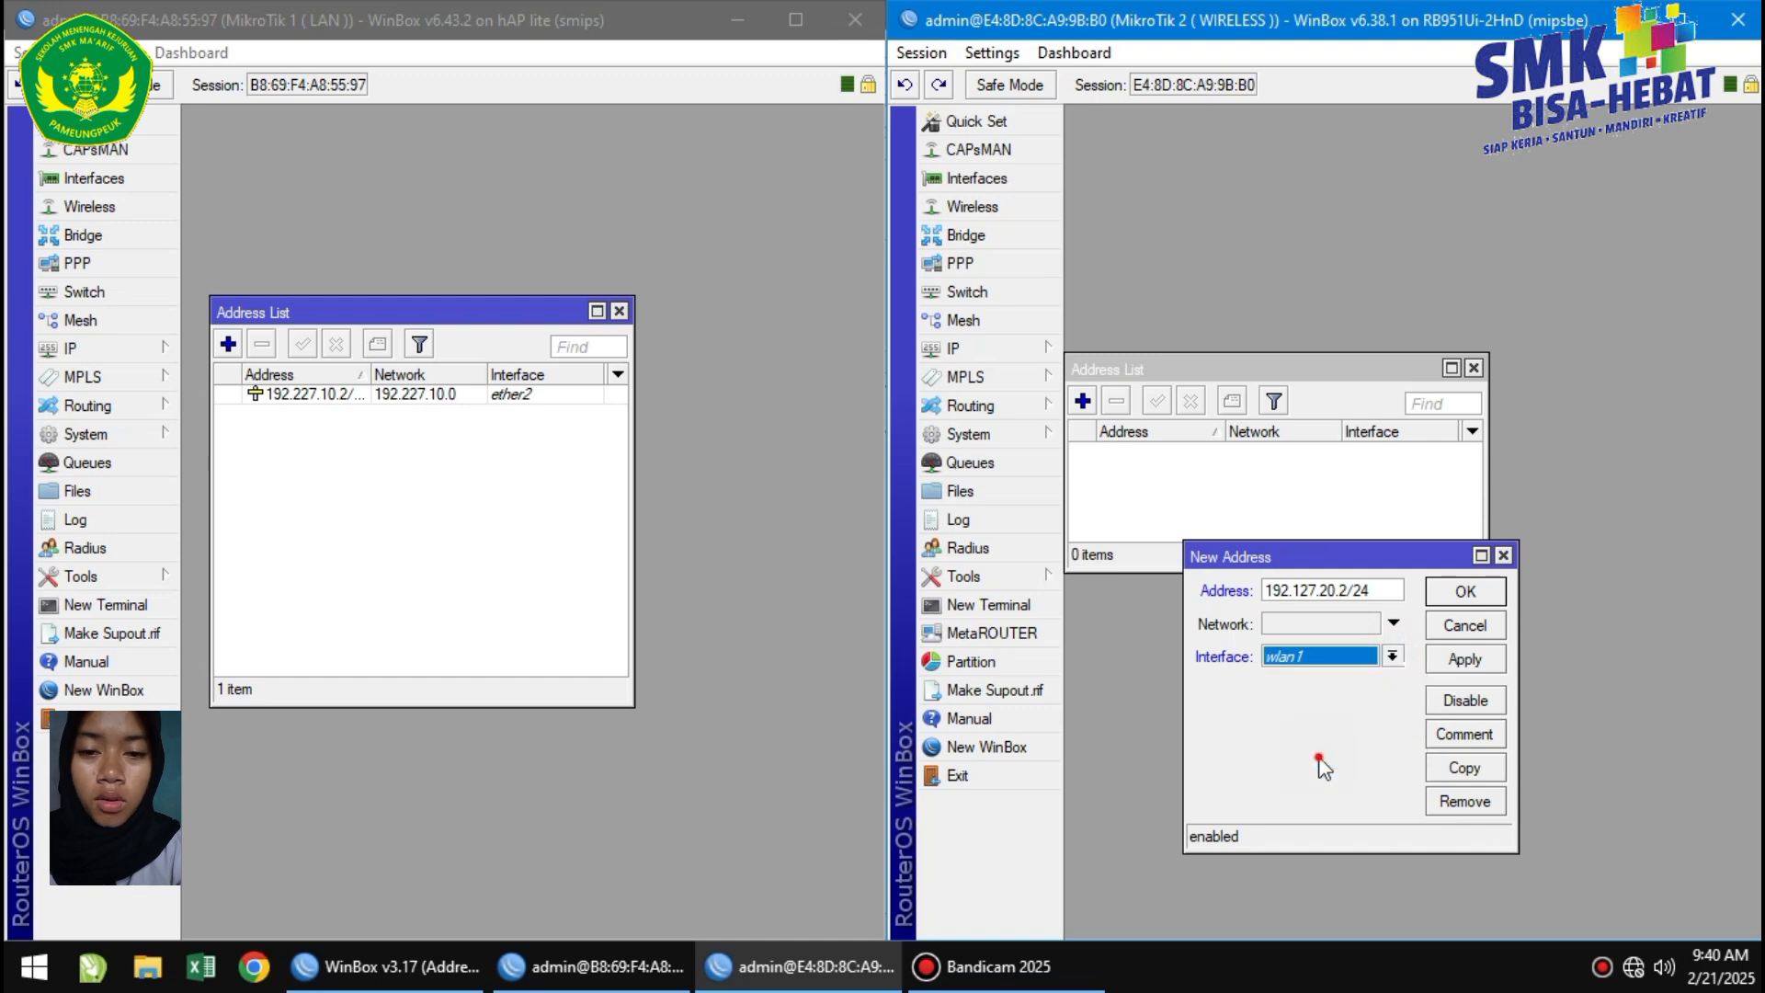
left_click(1464, 658)
left_click(1466, 592)
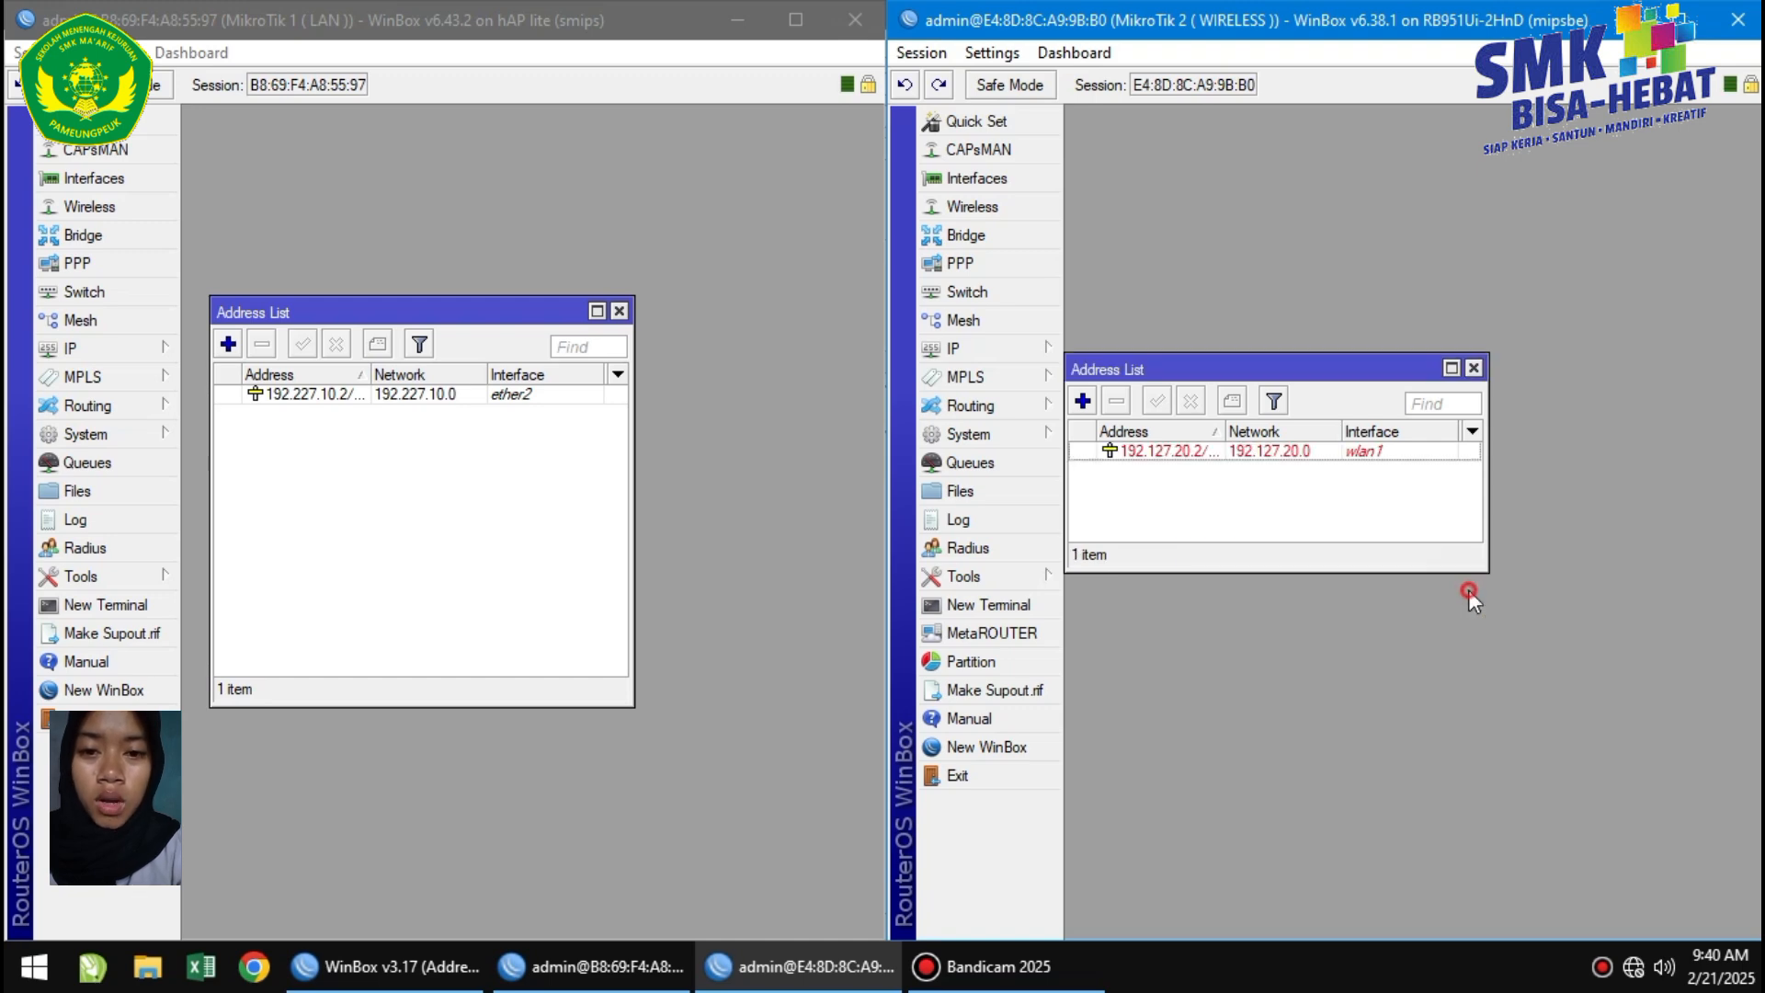
left_click(1034, 207)
Enable wlan1 and set its mode to ap bridge on band 2GHz-B/G/N.
left_click(1128, 477)
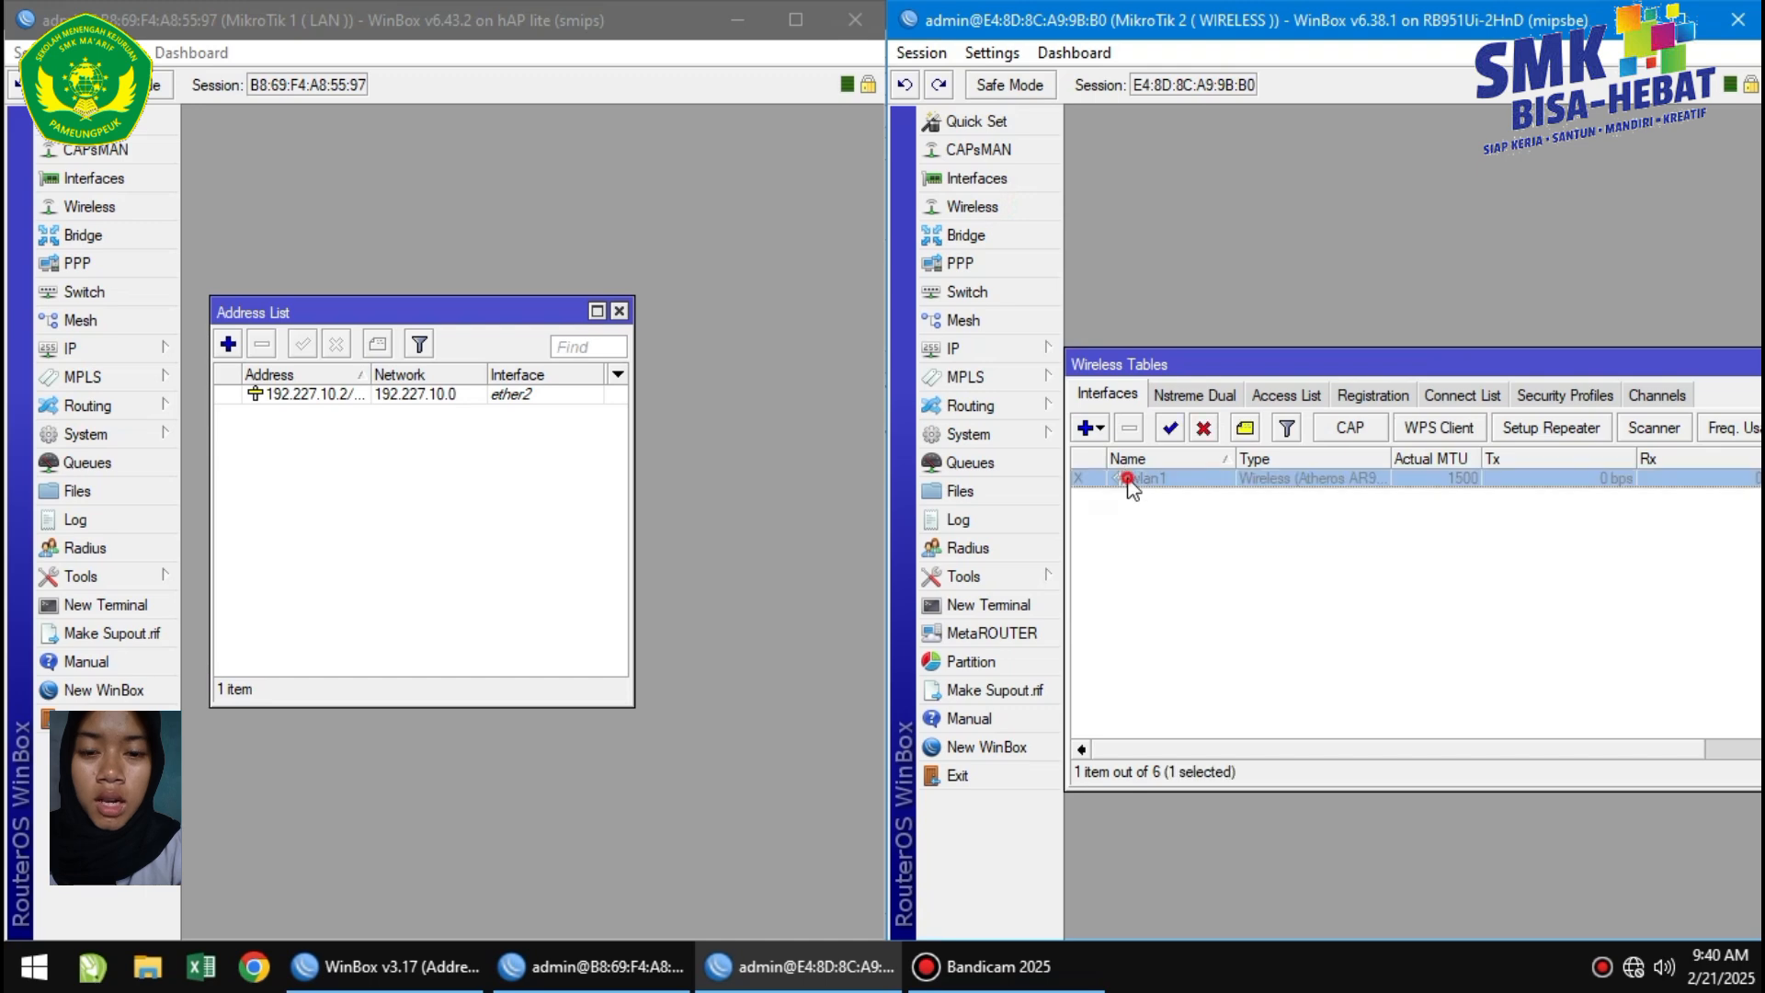
left_click(1169, 427)
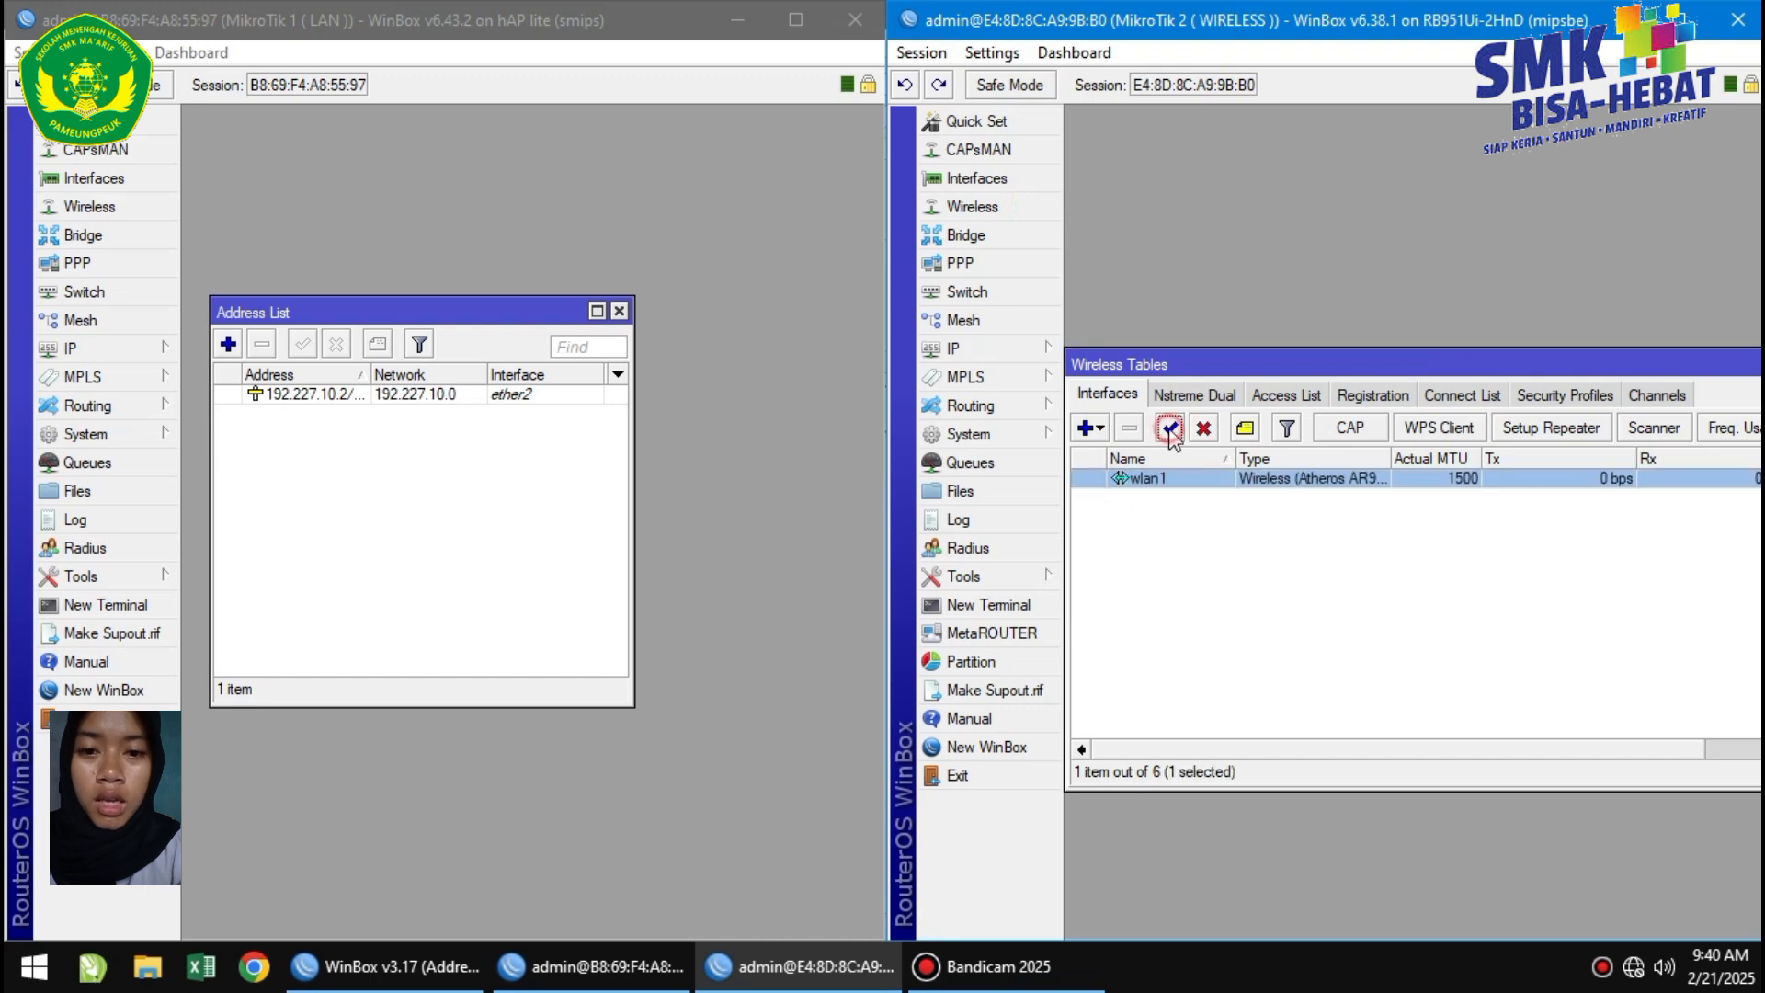
double_click(1138, 479)
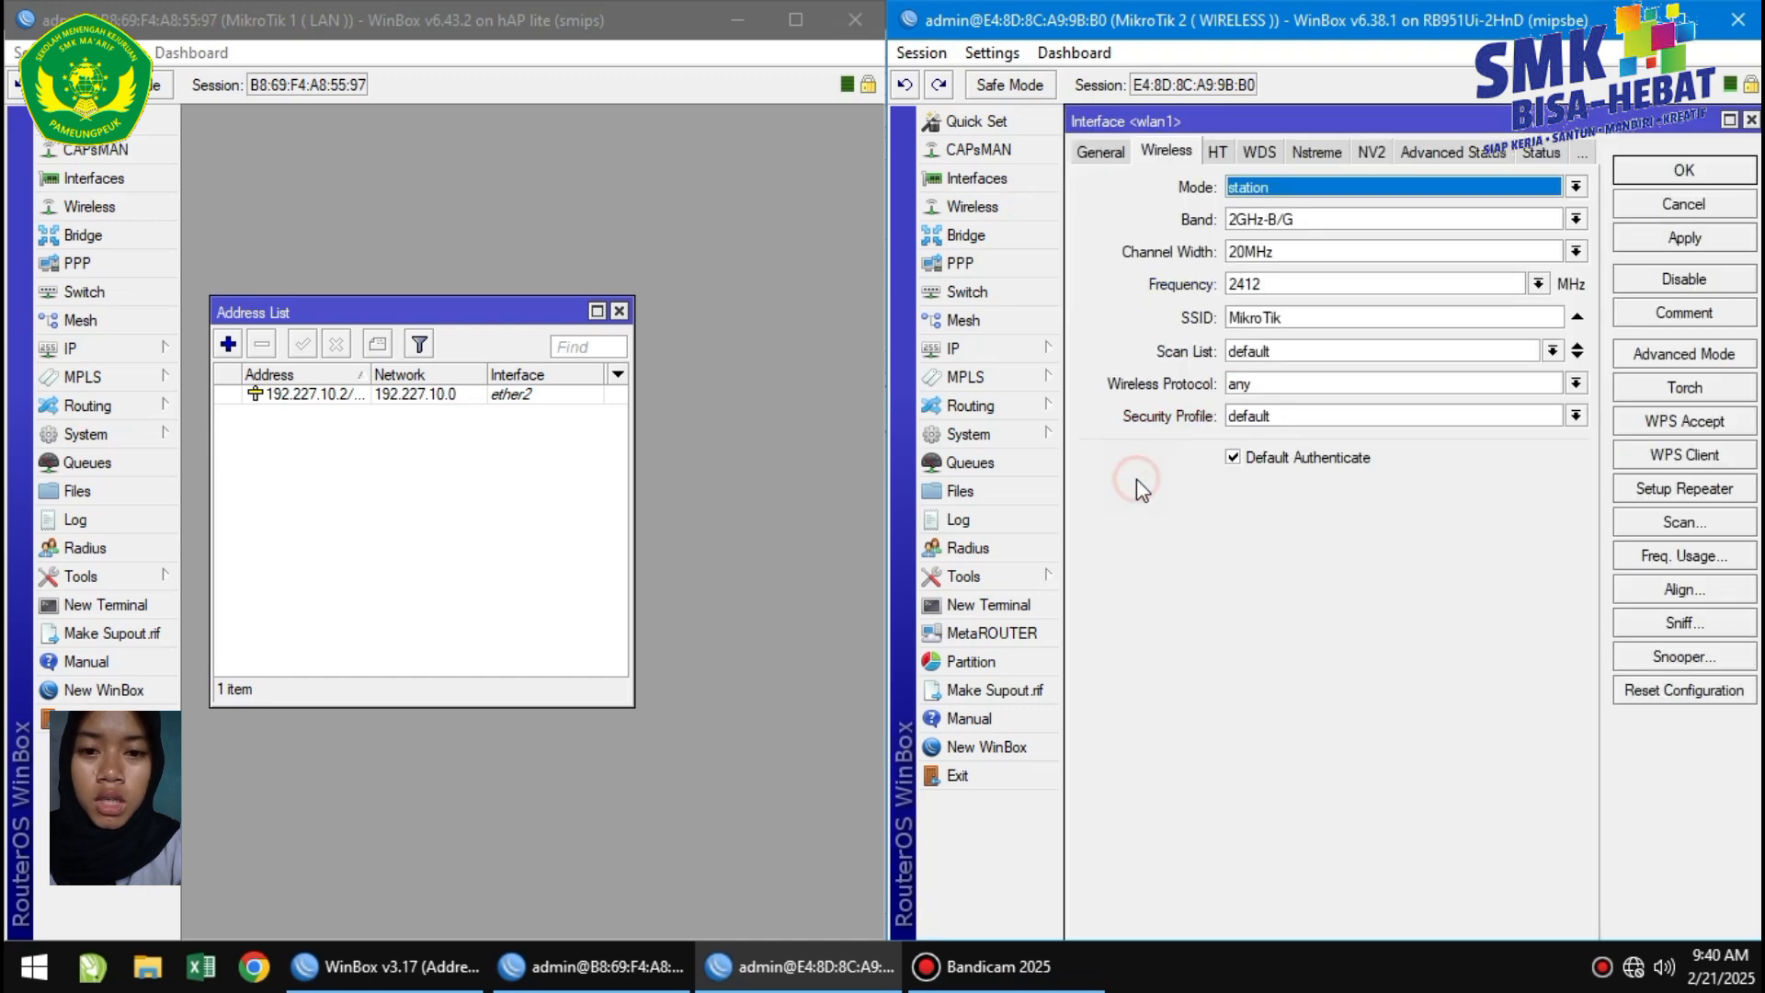
left_click(1575, 186)
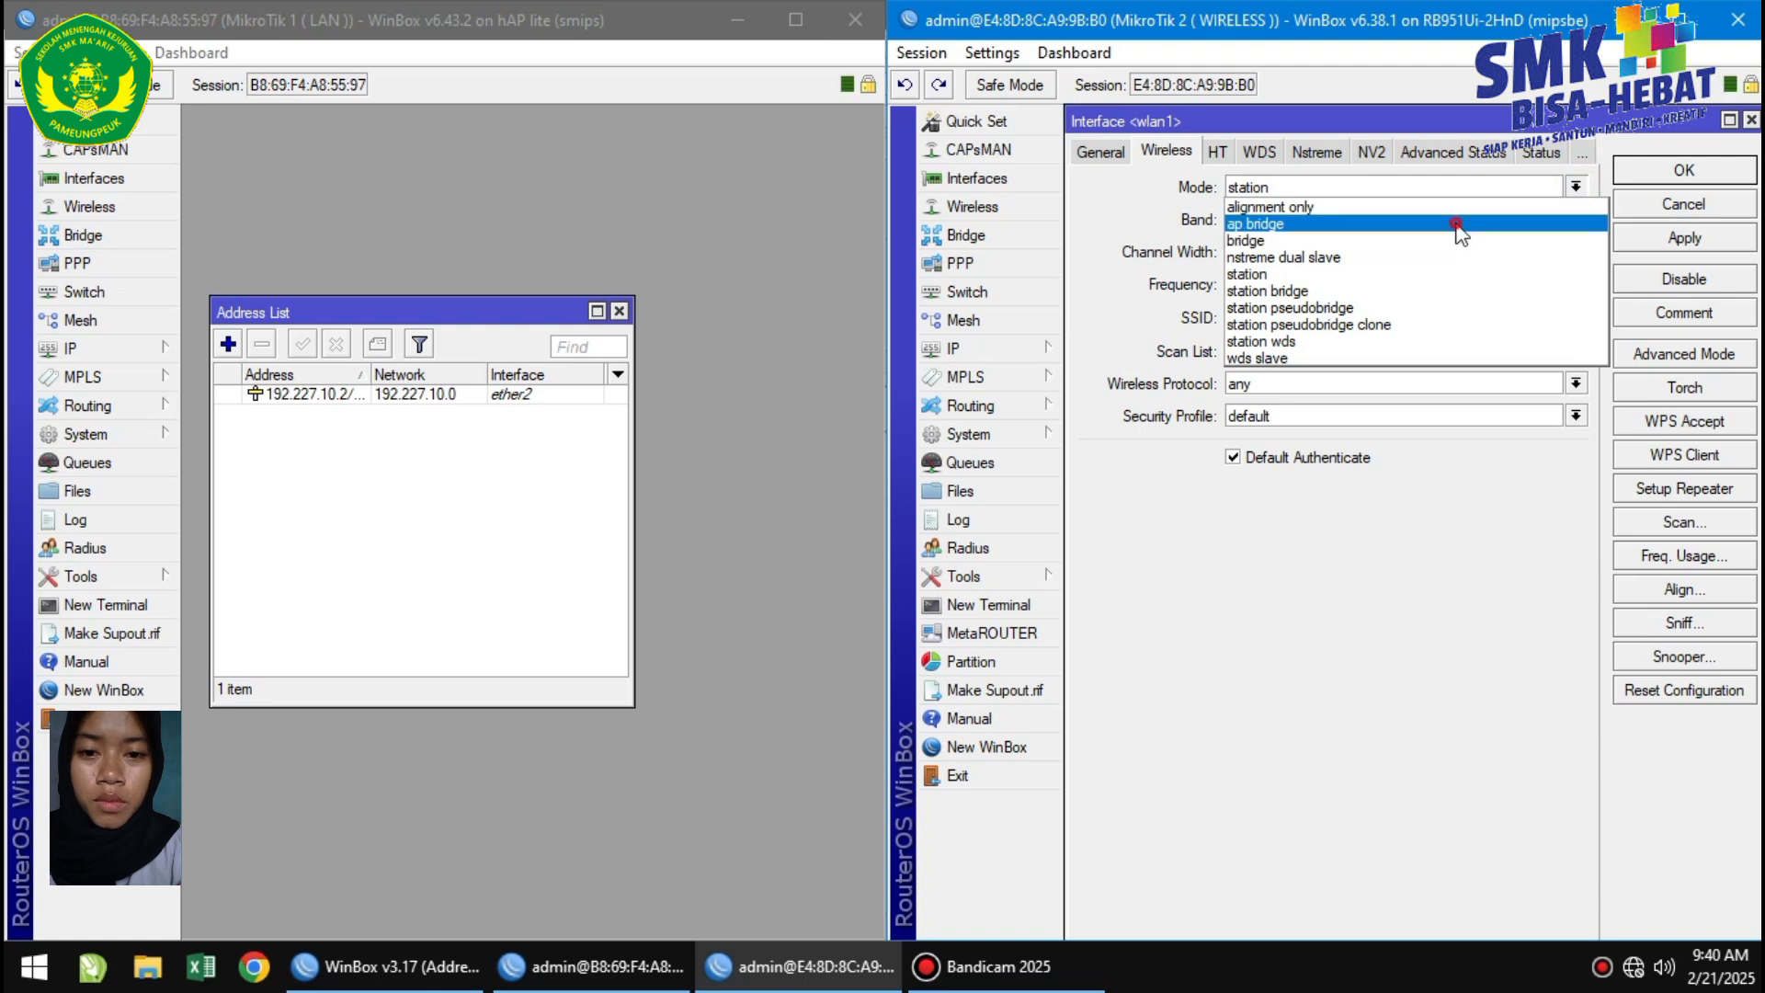
left_click(1460, 223)
left_click(1575, 220)
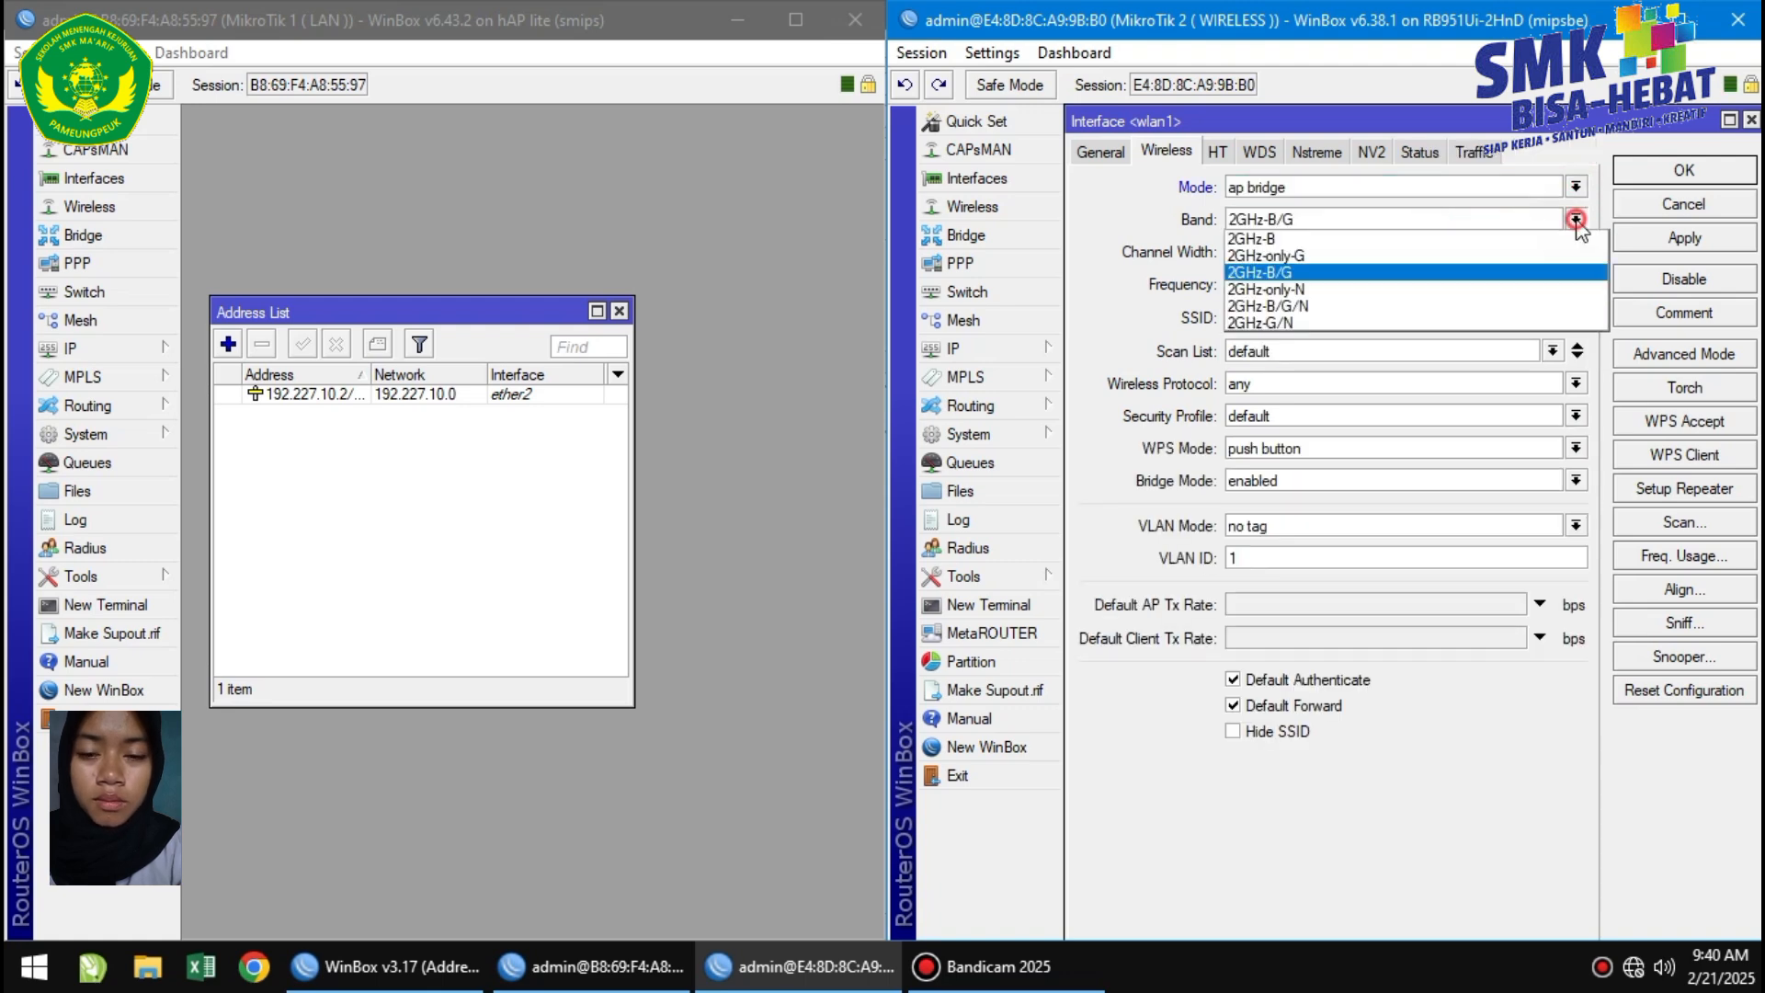
left_click(1342, 306)
Change wlan1's SSID to UKK_27 and save the wireless settings.
left_click(1494, 326)
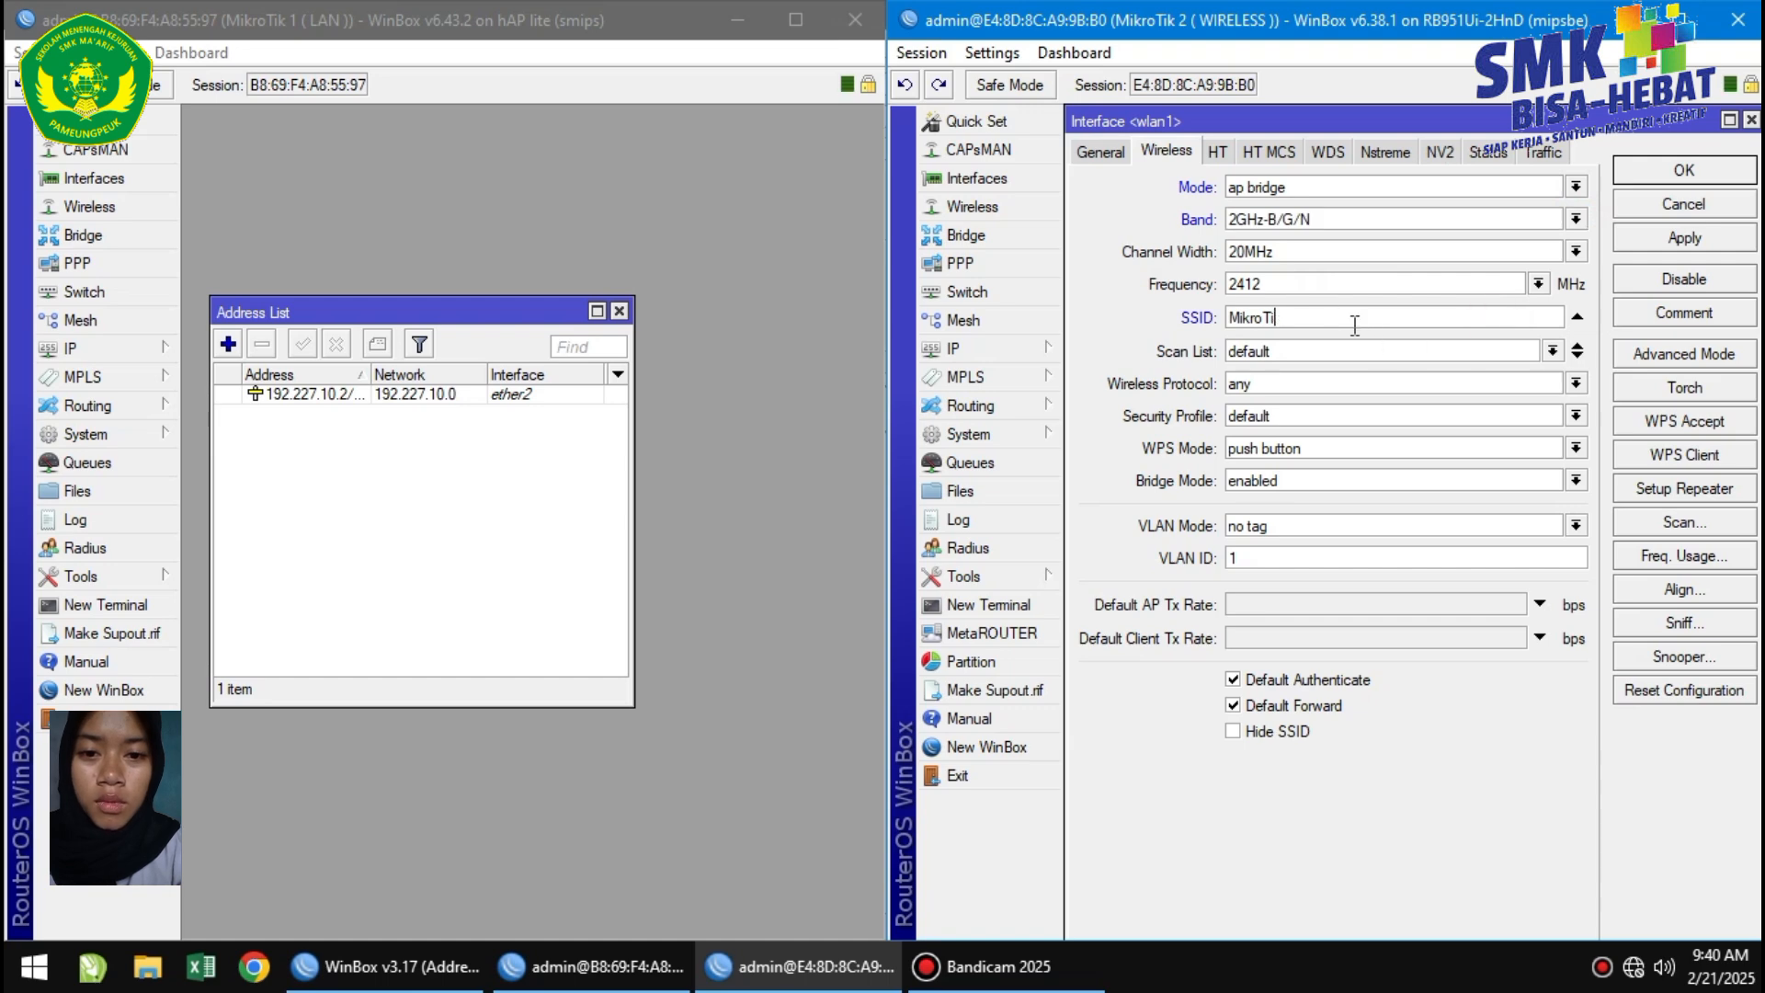
key("BackSpace")
key("BackSpace")
key("BackSpace")
key("BackSpace")
key("BackSpace")
key("BackSpace")
key("BackSpace")
type("UKK_27")
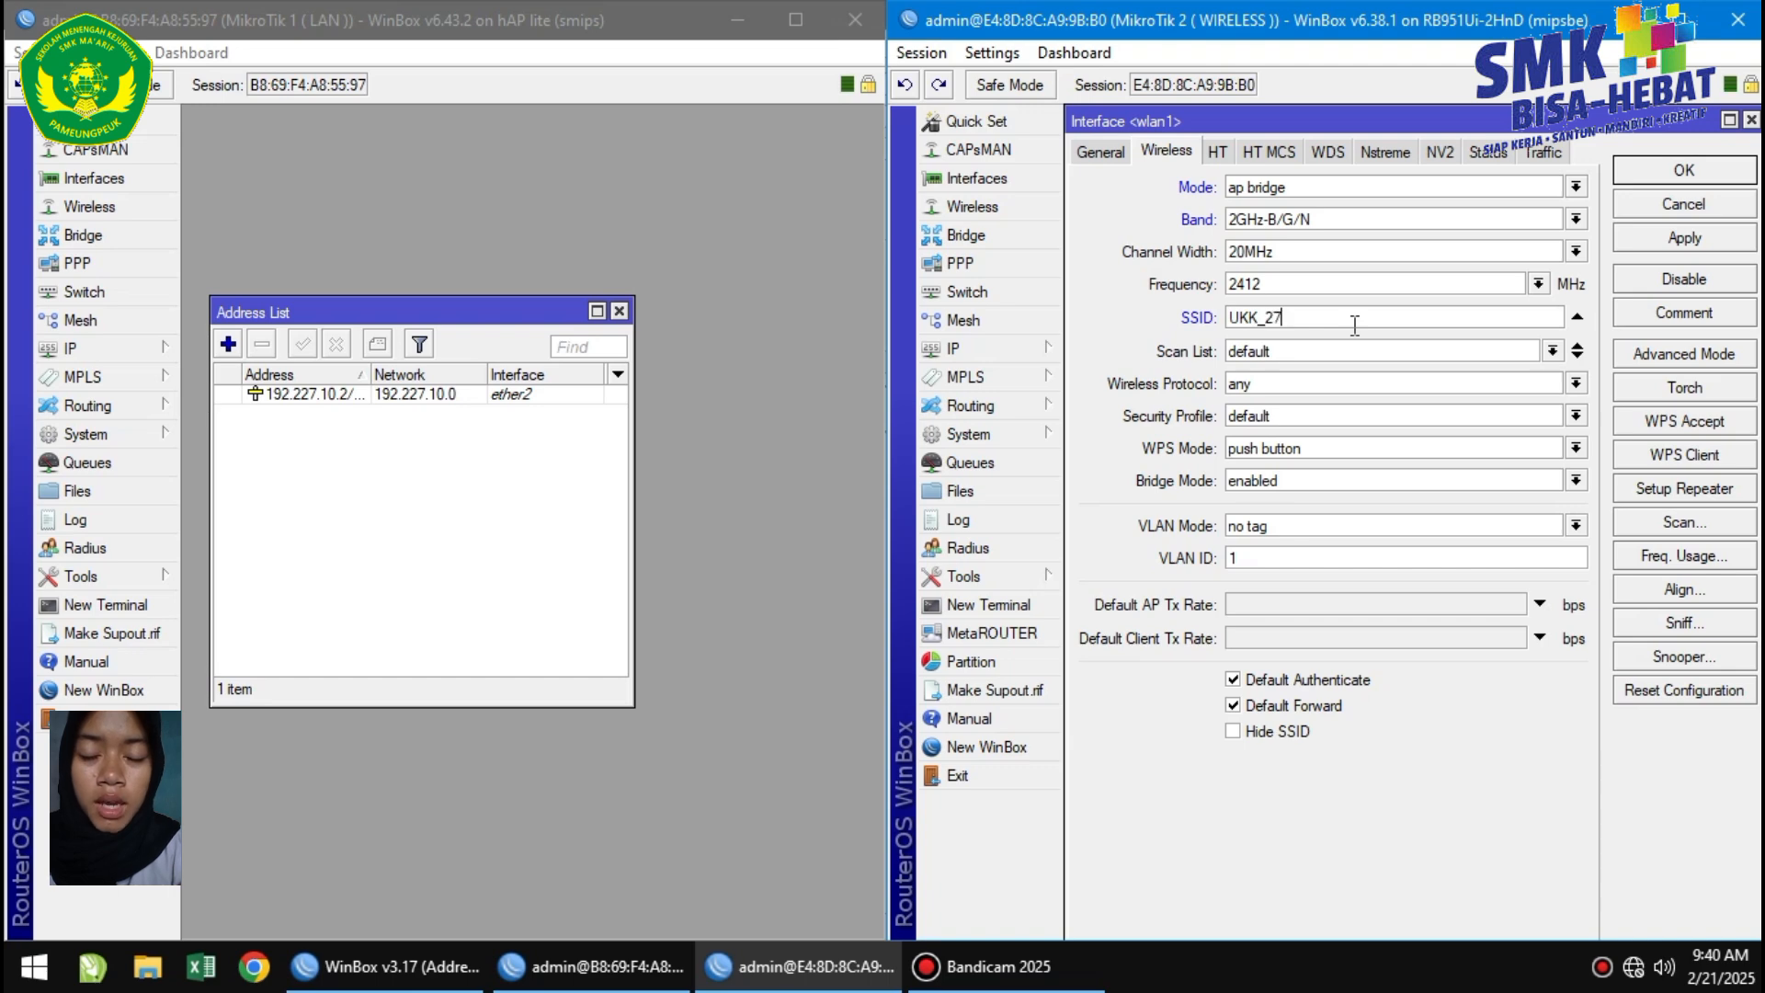
left_click(1648, 238)
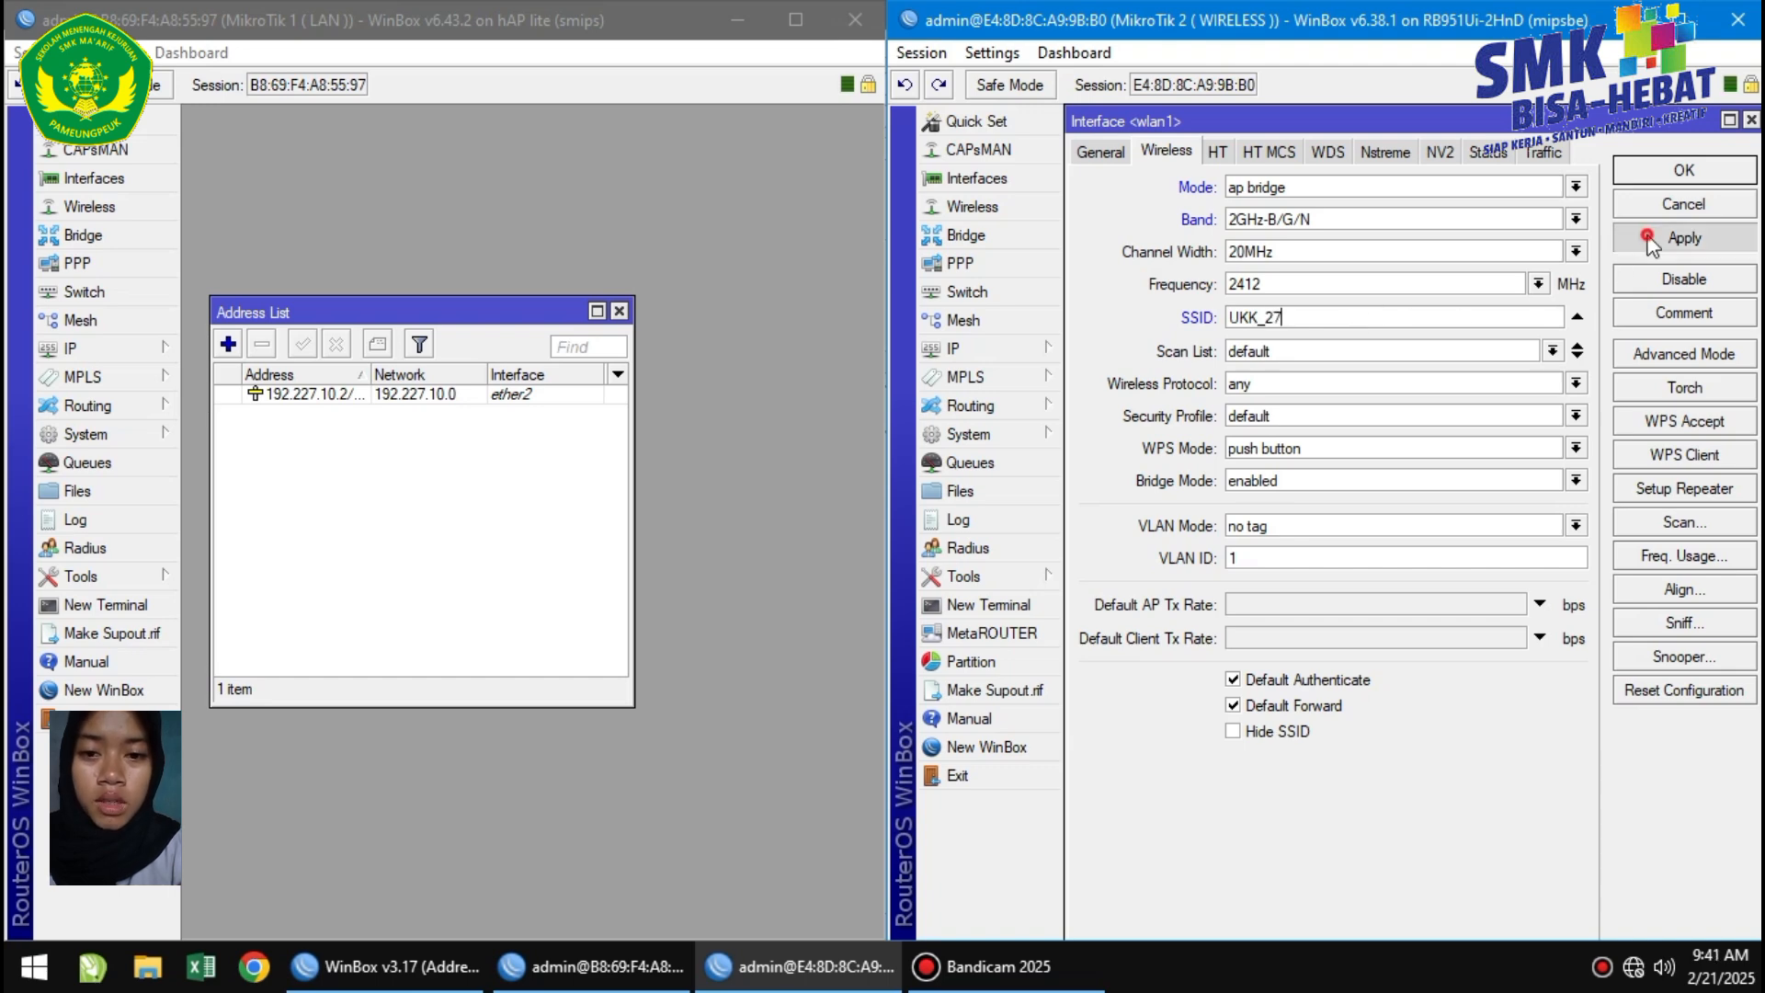
left_click(1652, 171)
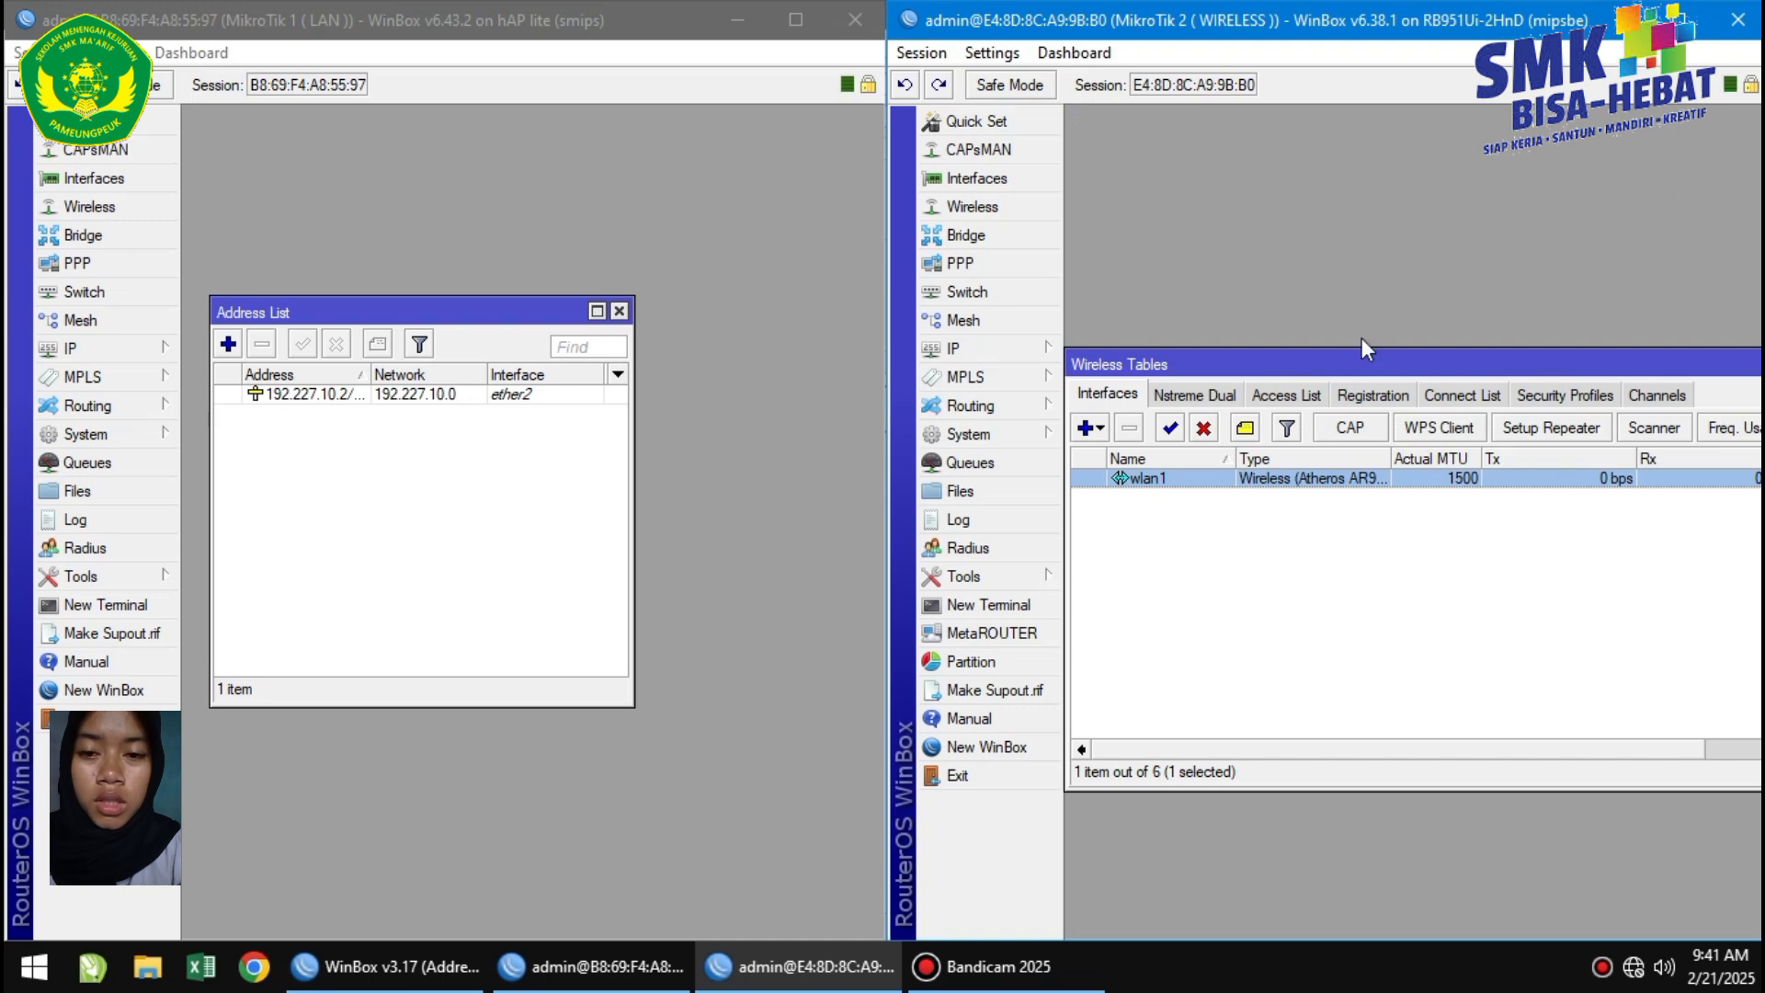
Add a DHCP client on ether1 on MikroTik 1.
left_click(136, 353)
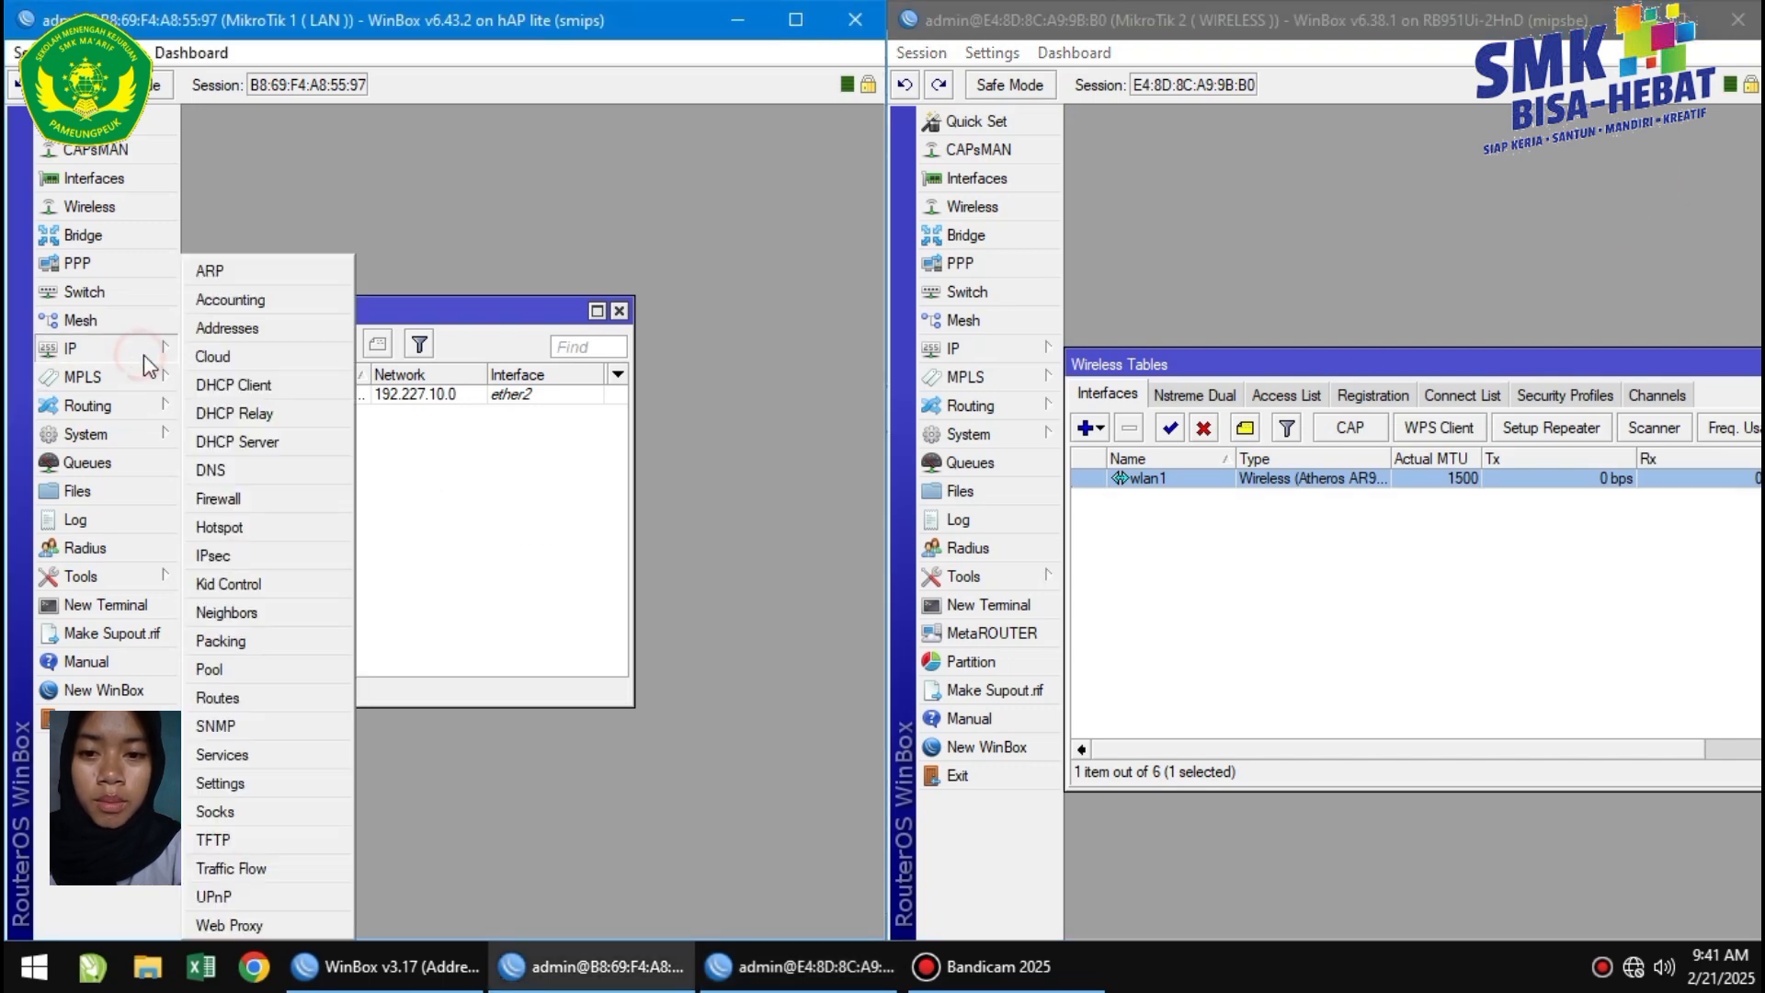
left_click(233, 384)
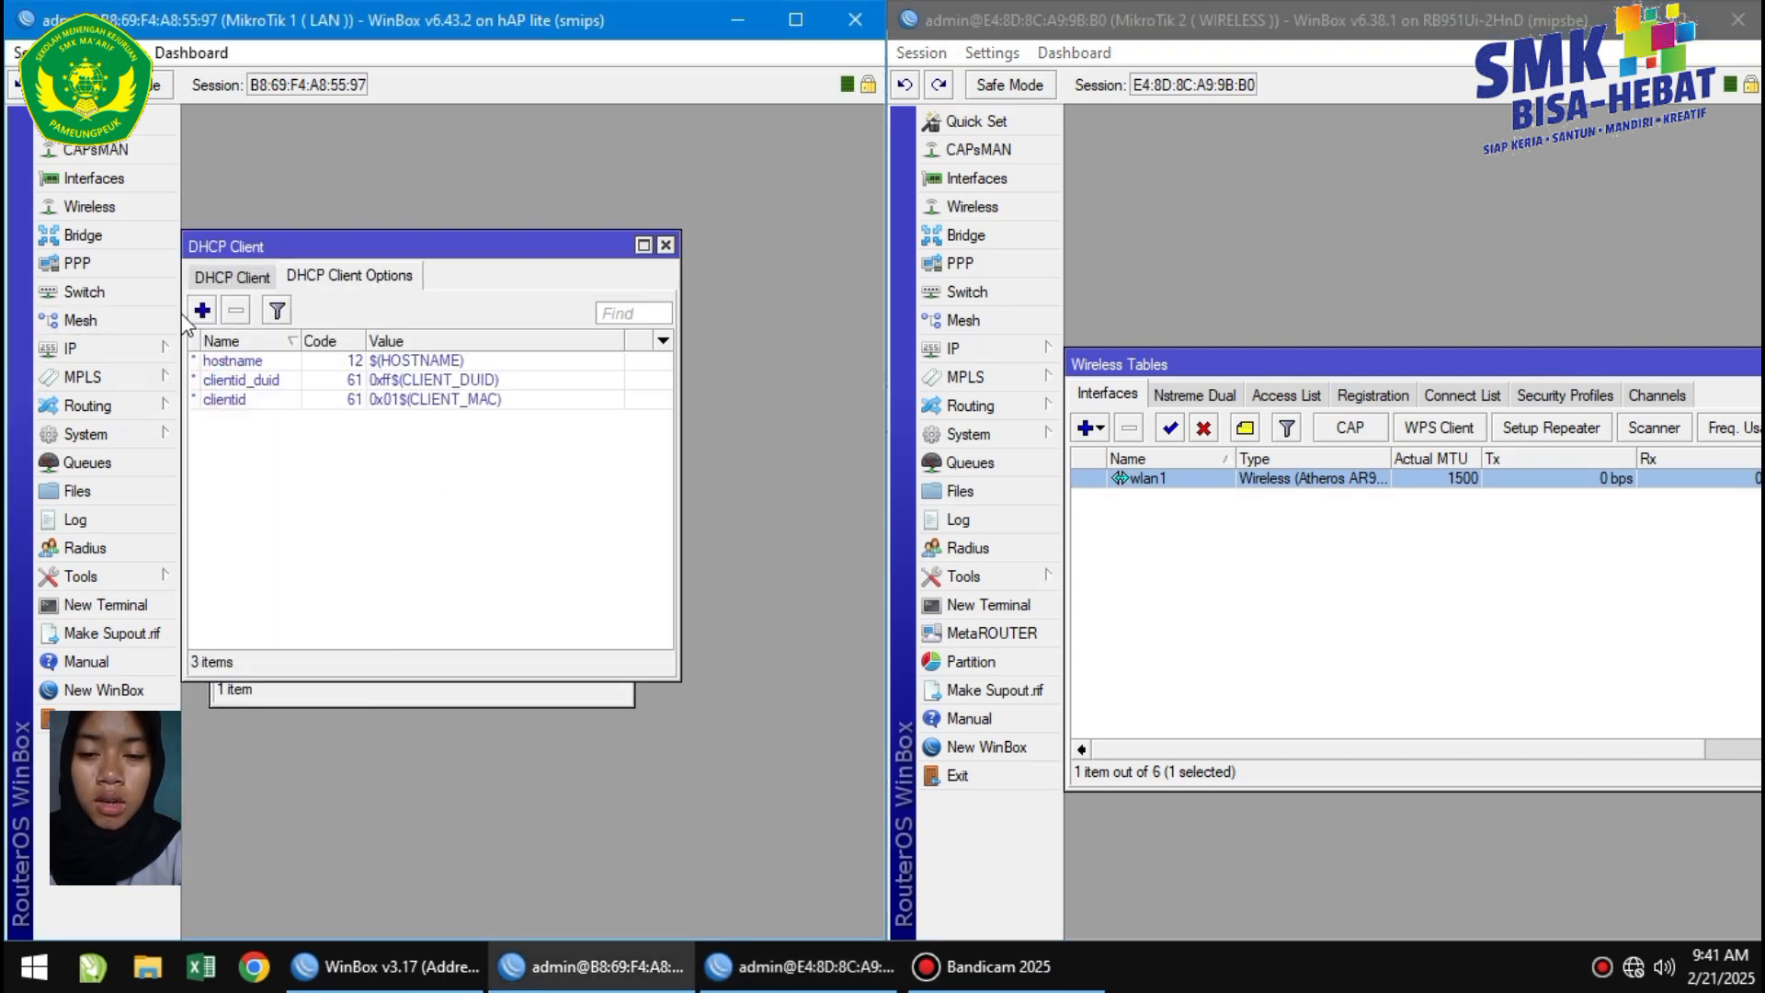
left_click(235, 275)
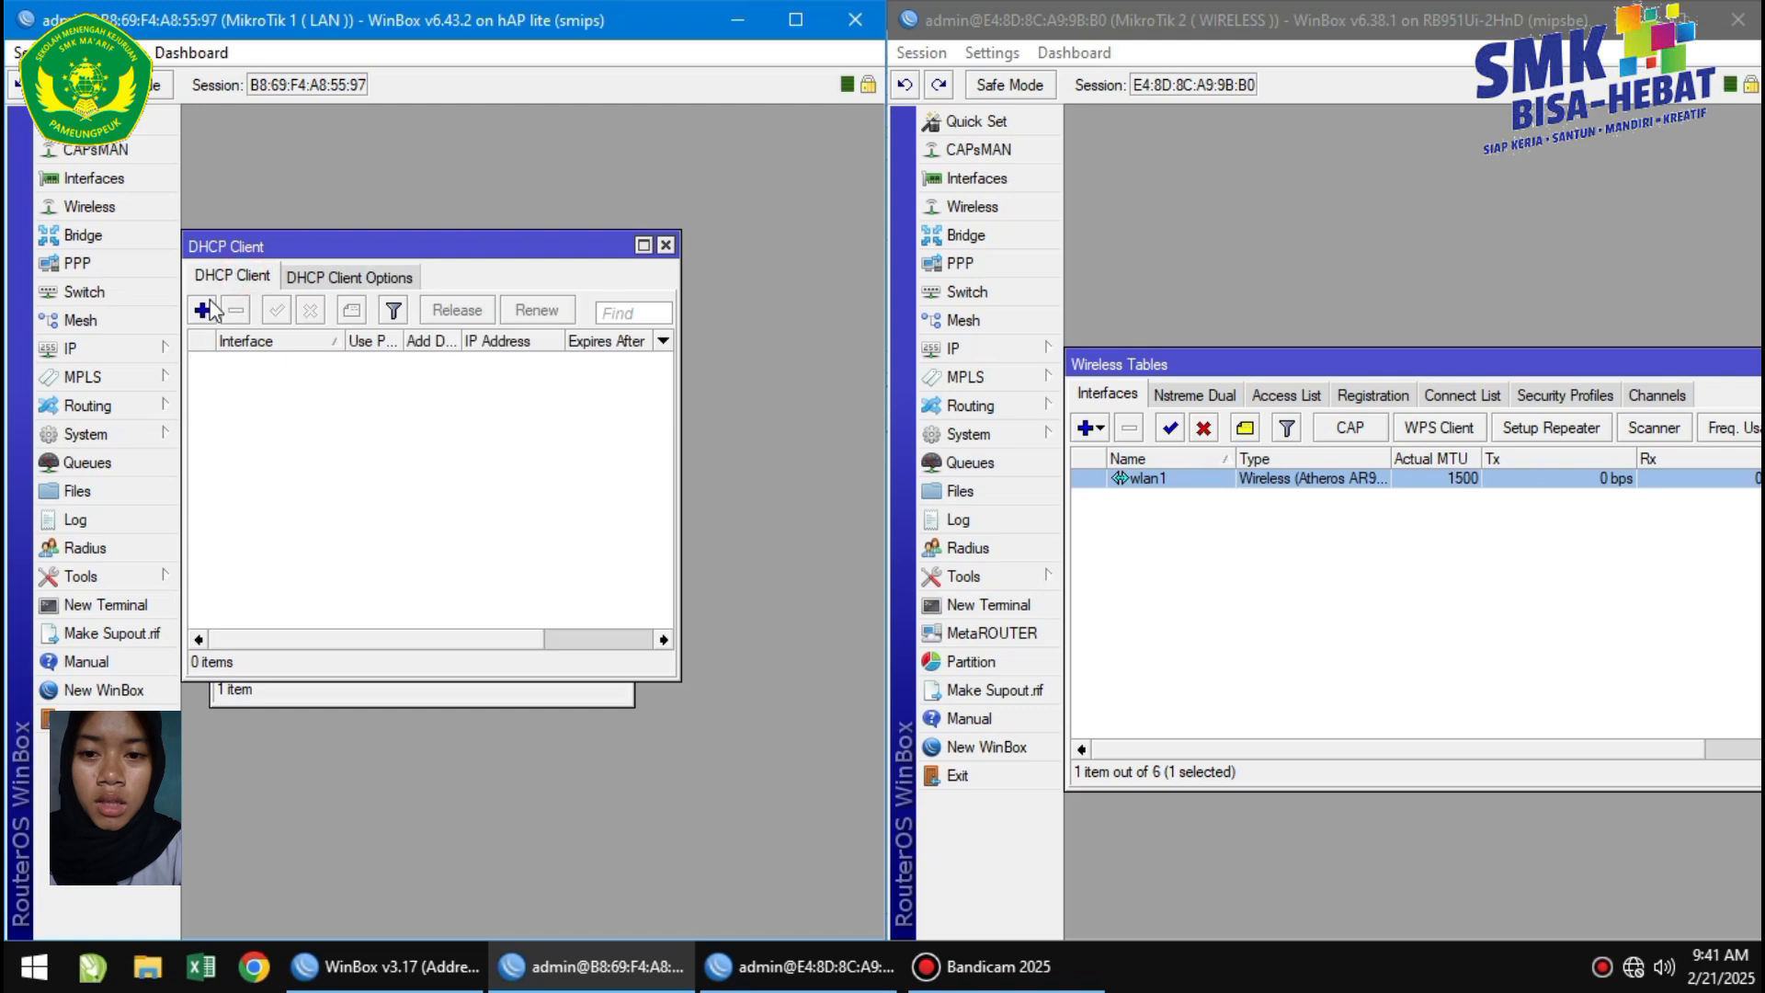
left_click(202, 310)
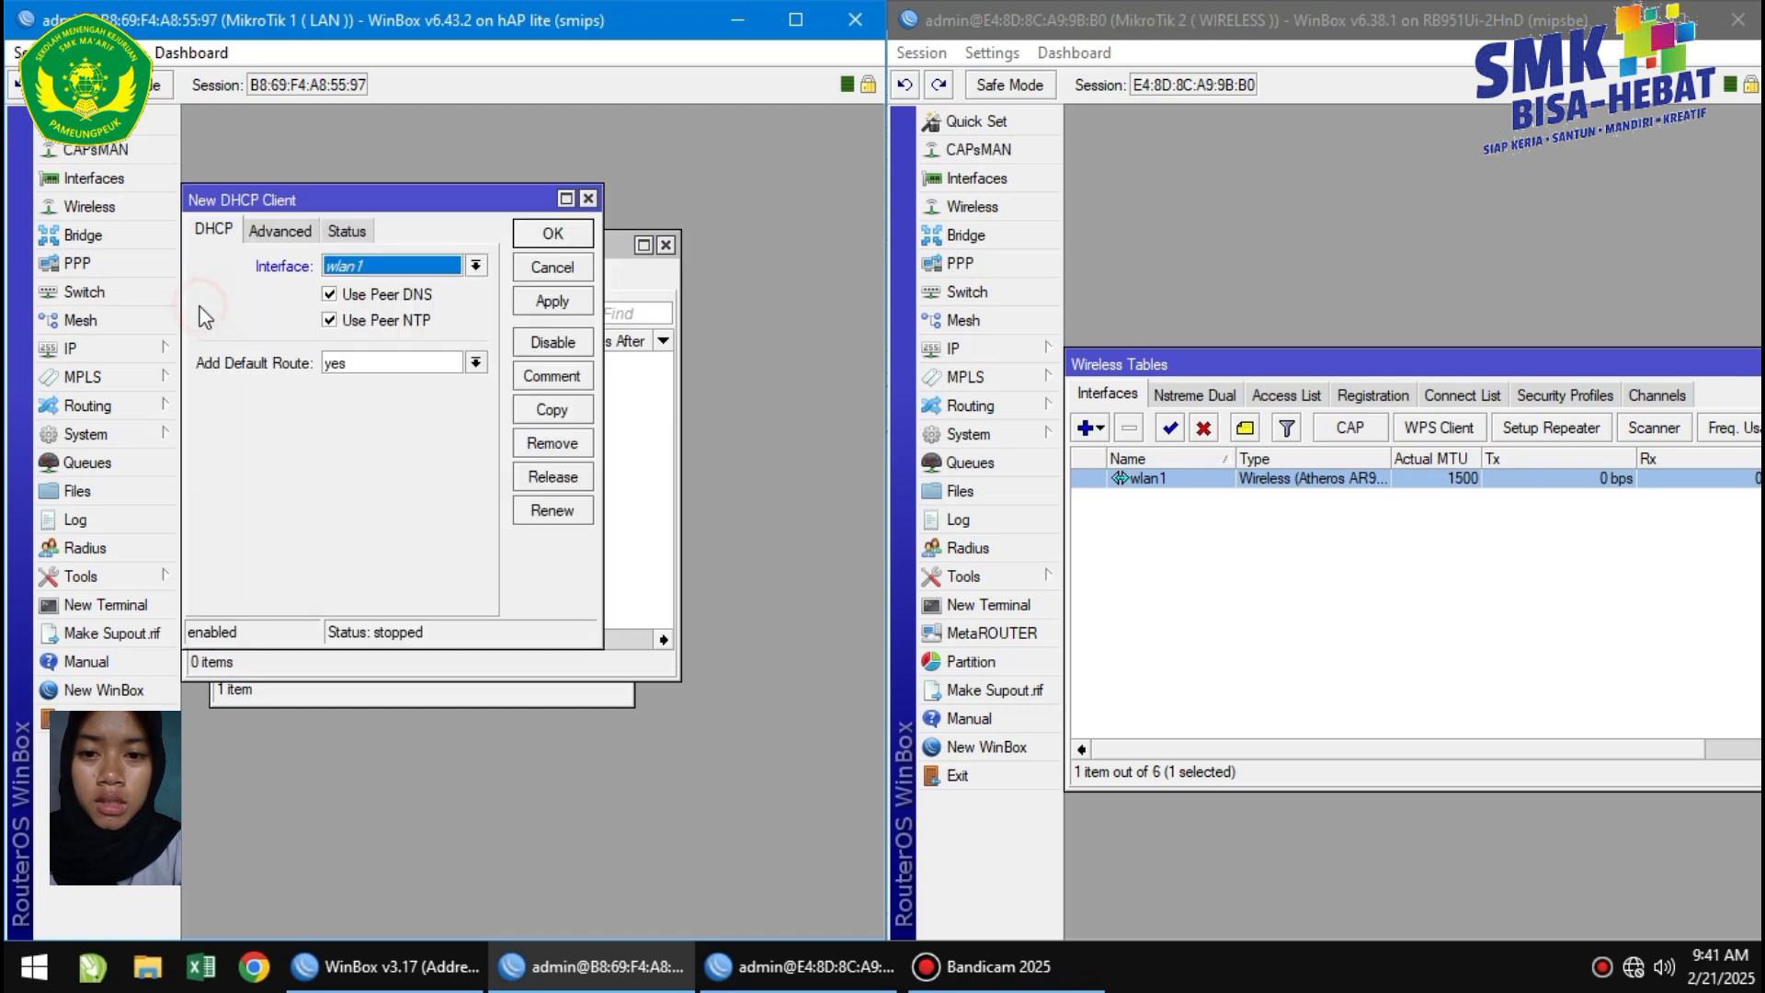
left_click(421, 270)
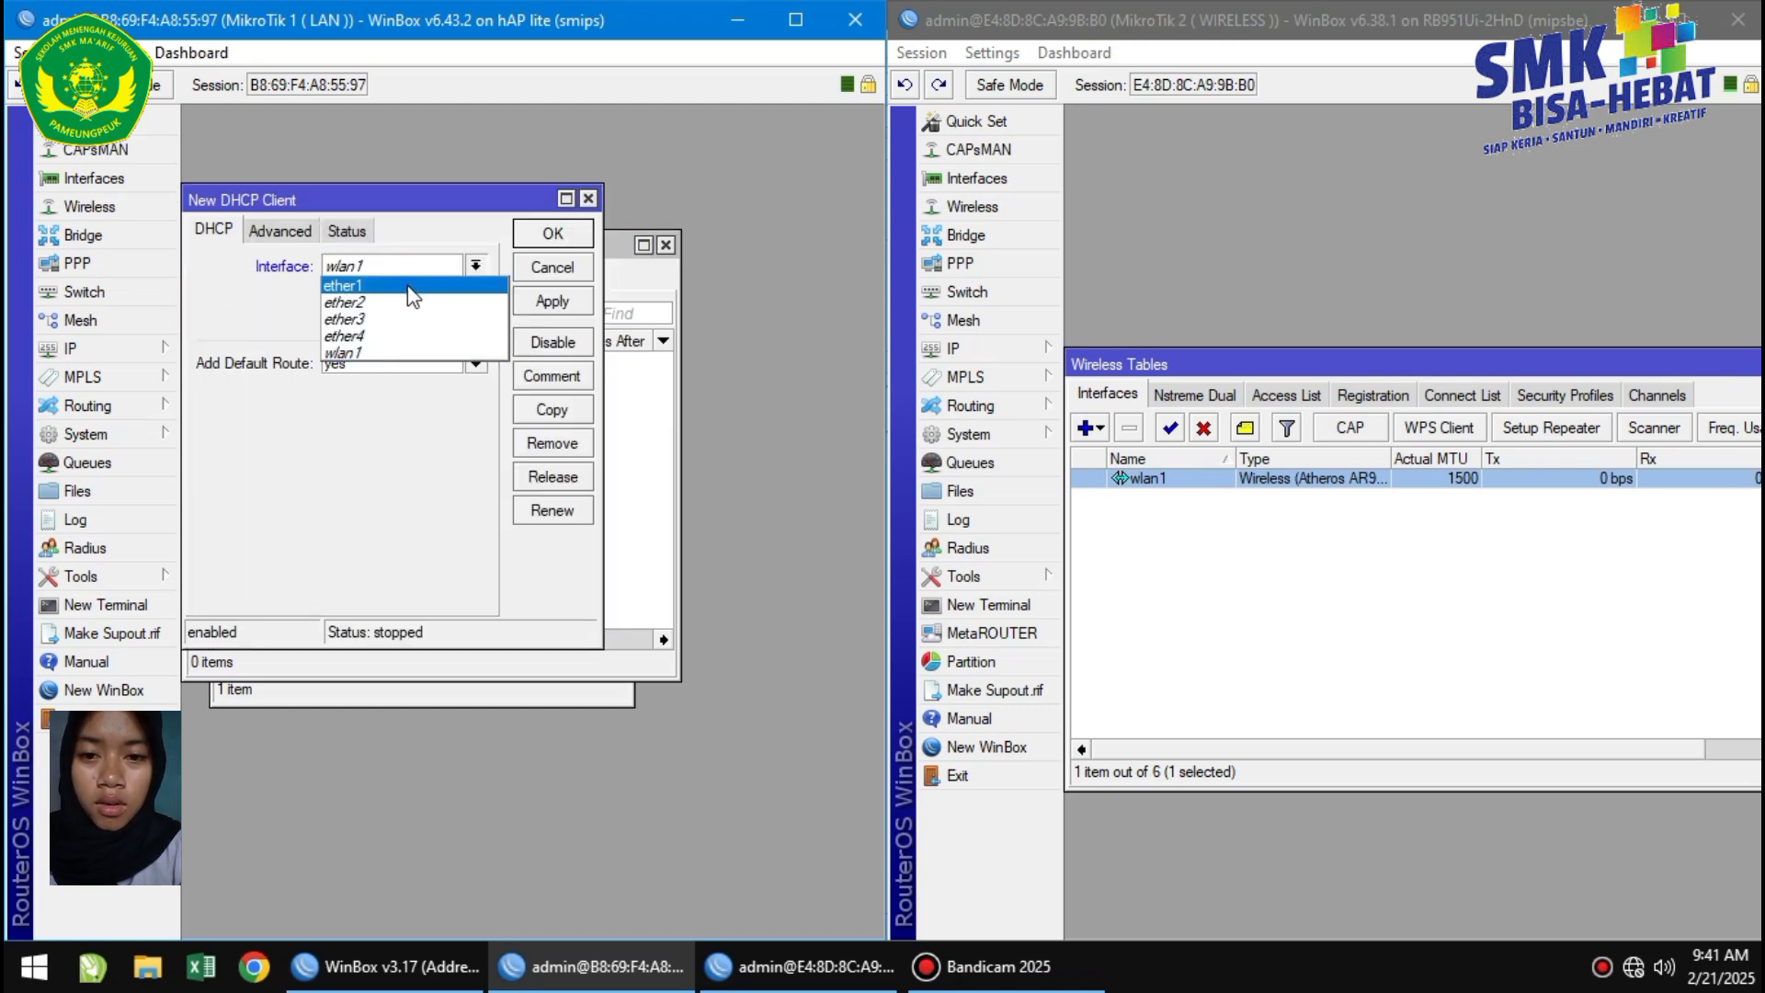
left_click(411, 292)
left_click(535, 304)
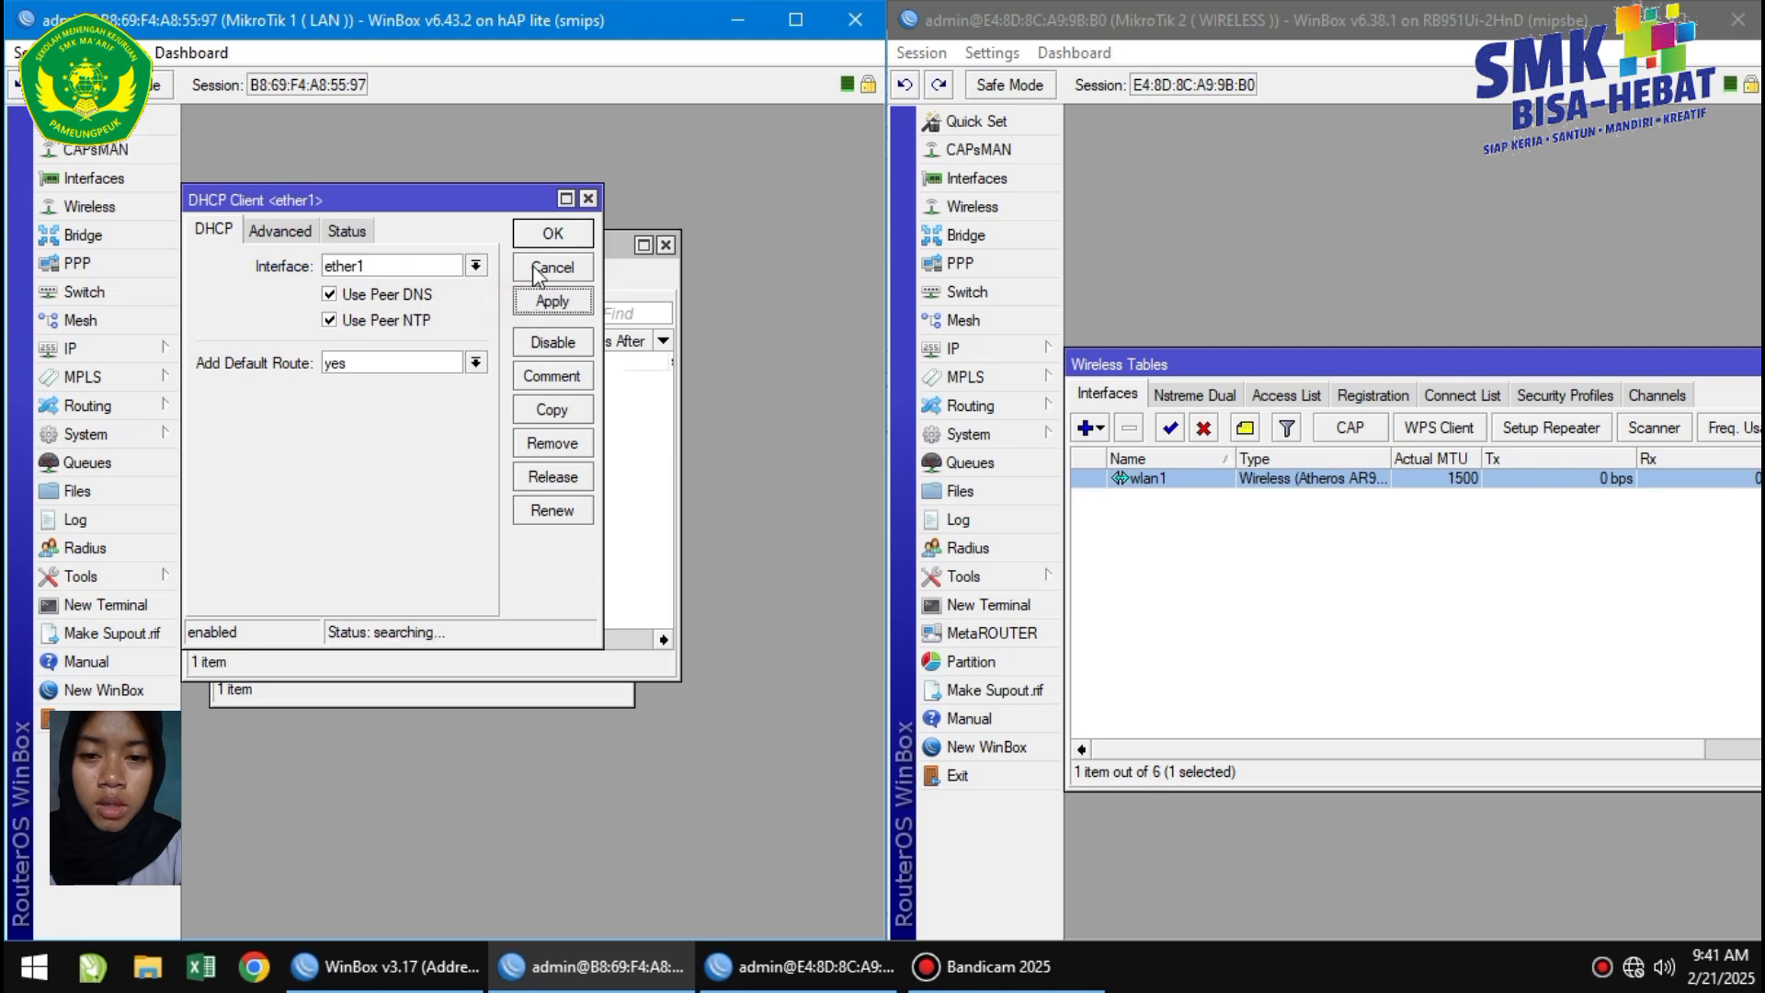
left_click(548, 234)
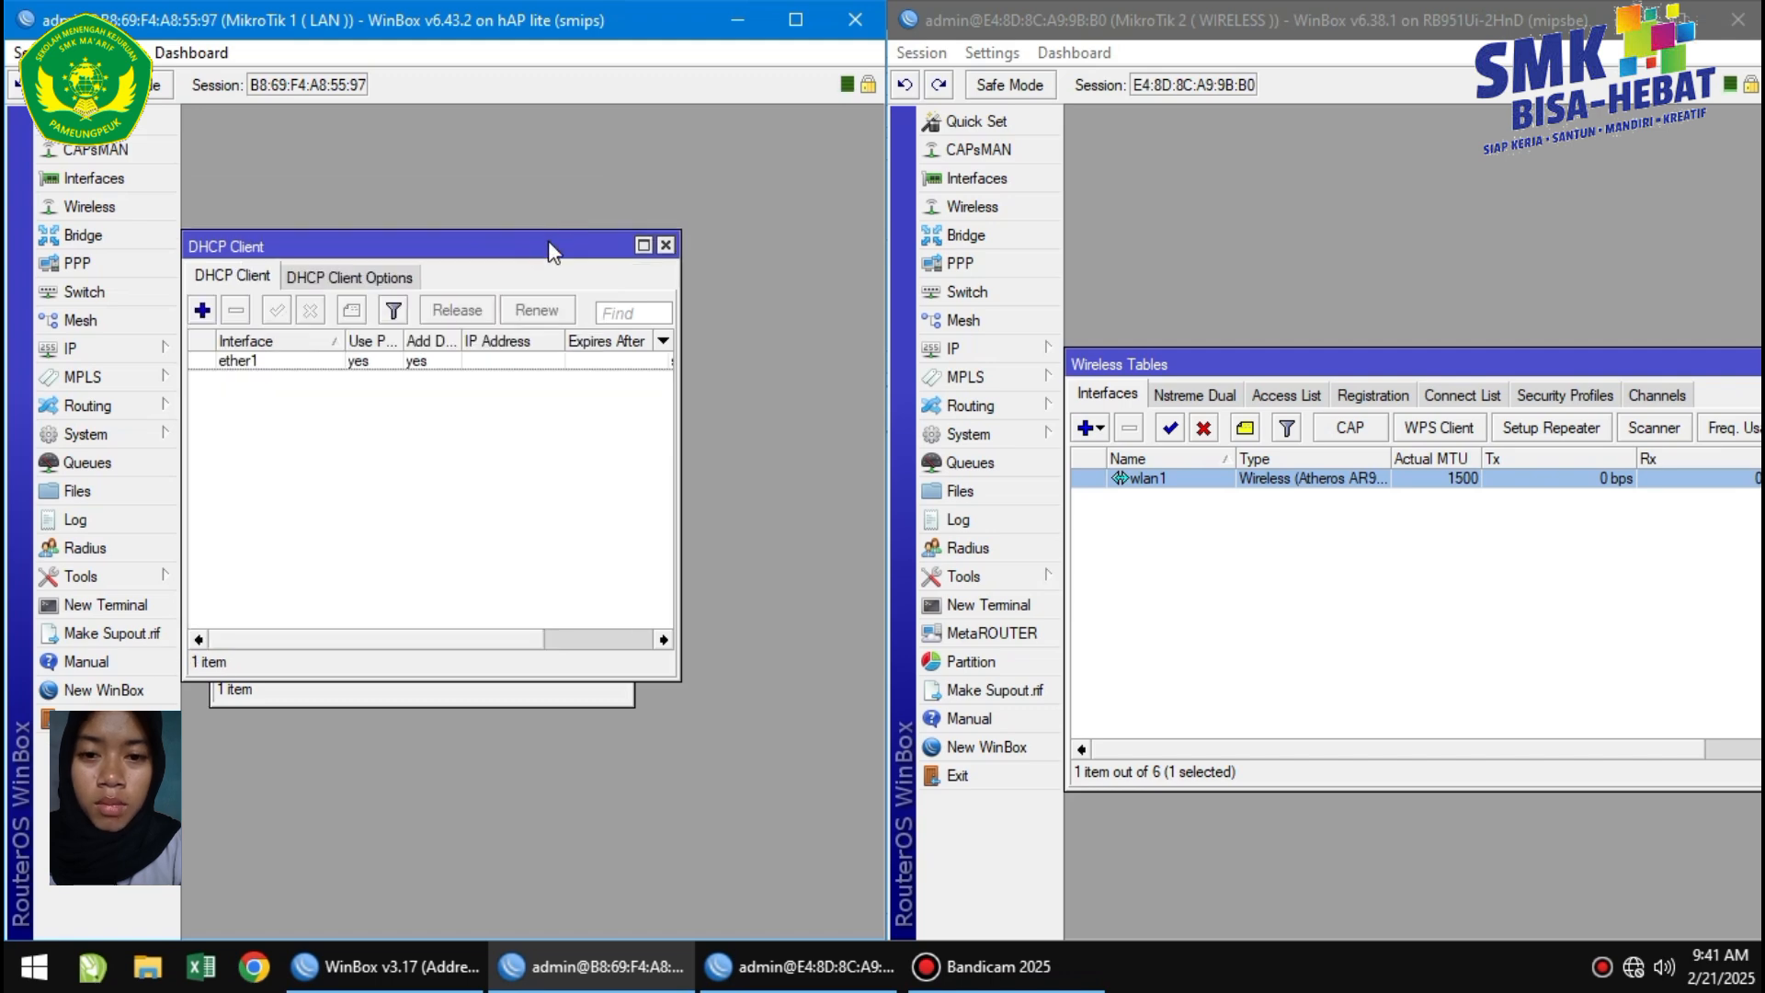
Add a DHCP client on ether1 on MikroTik 2 with Add Default Route set to no.
left_click(961, 346)
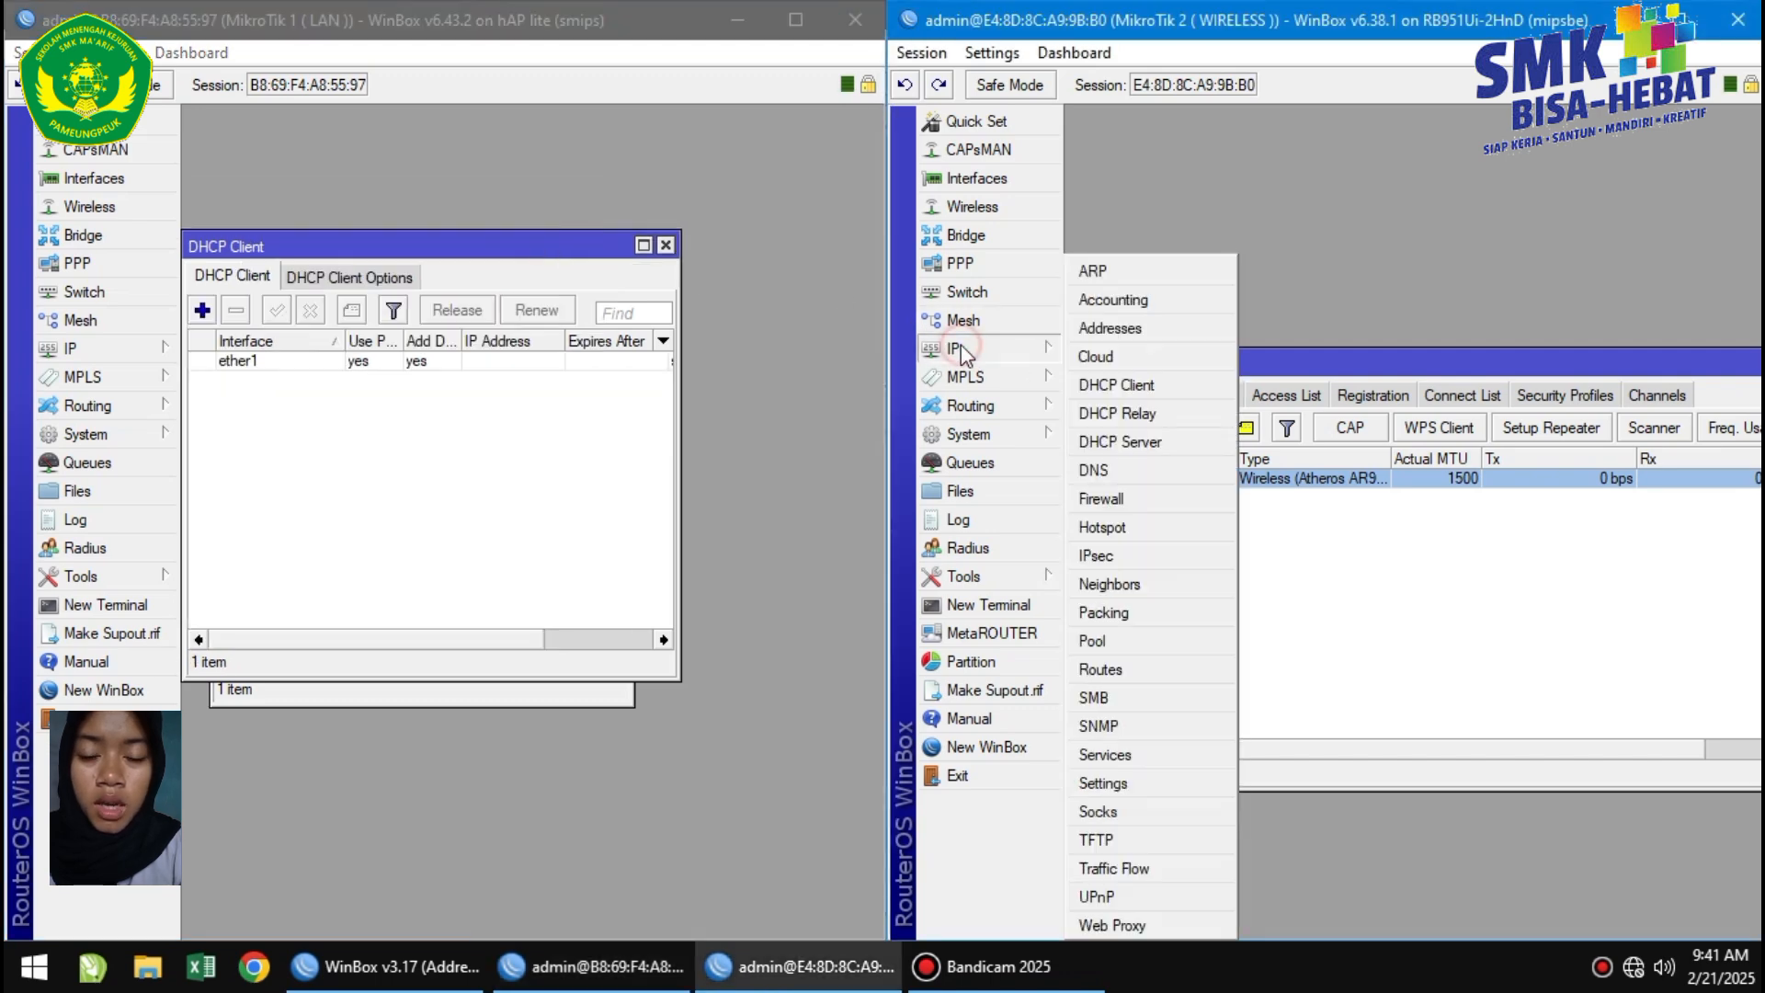
left_click(1139, 393)
left_click(1089, 421)
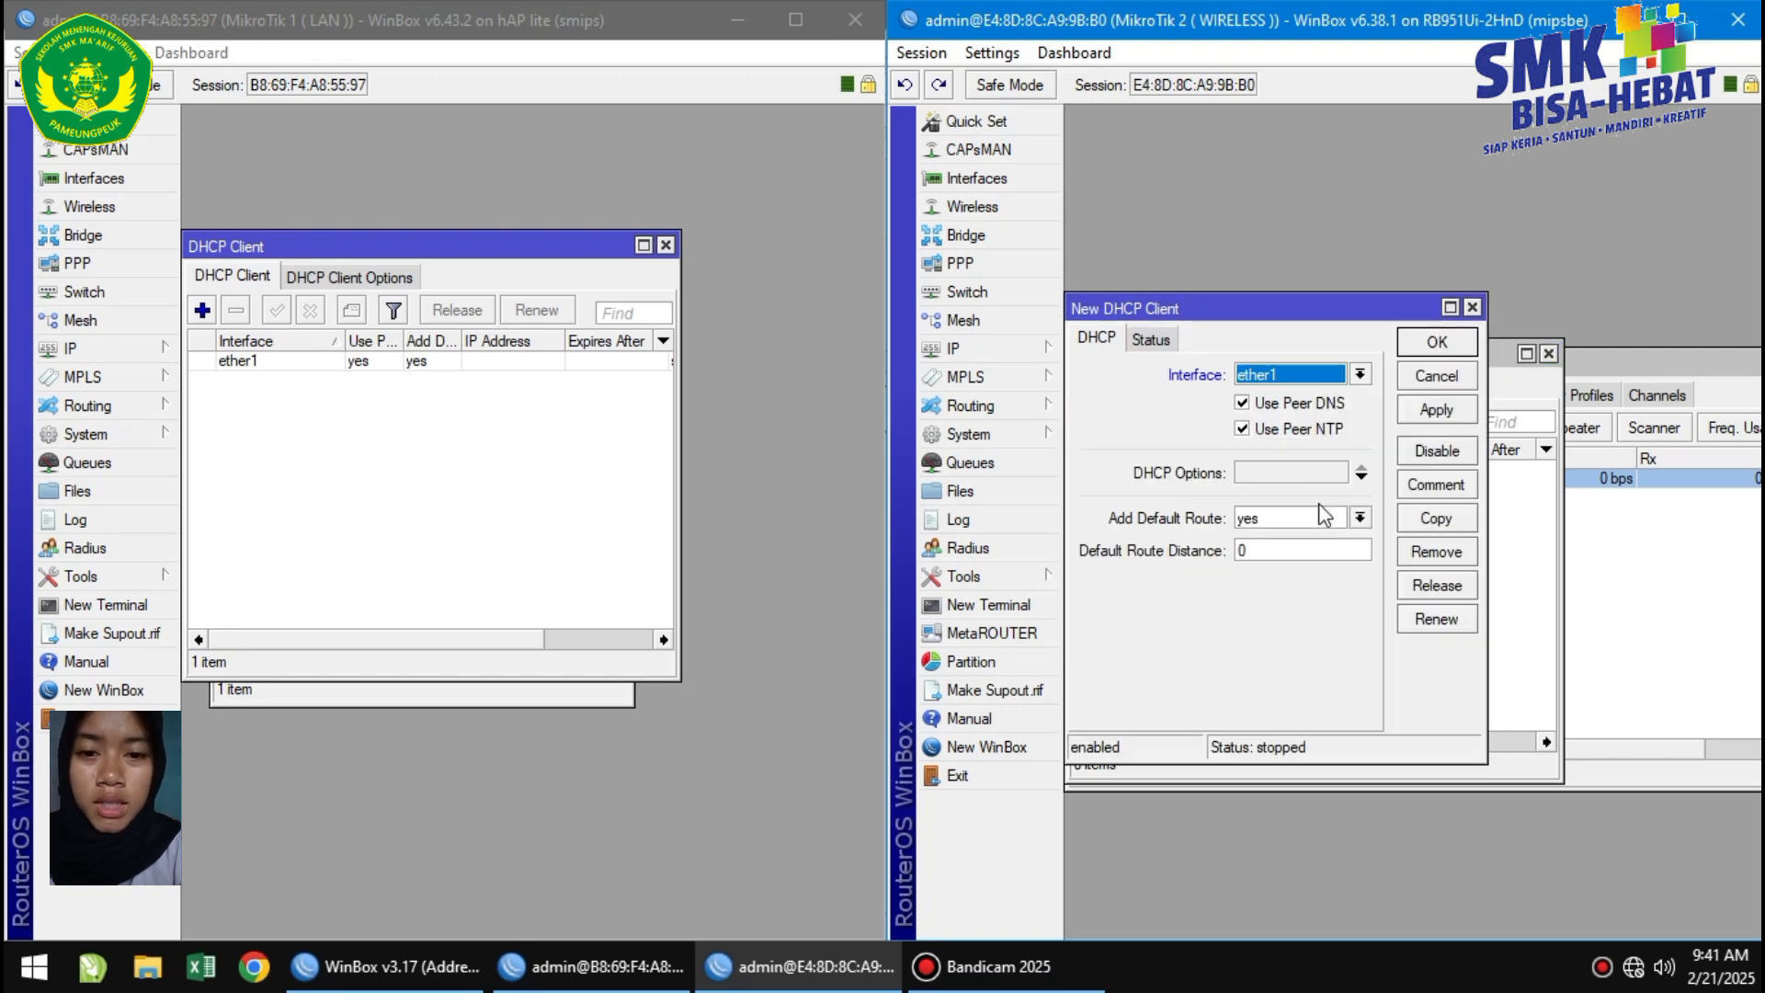
left_click(1359, 517)
left_click(1294, 538)
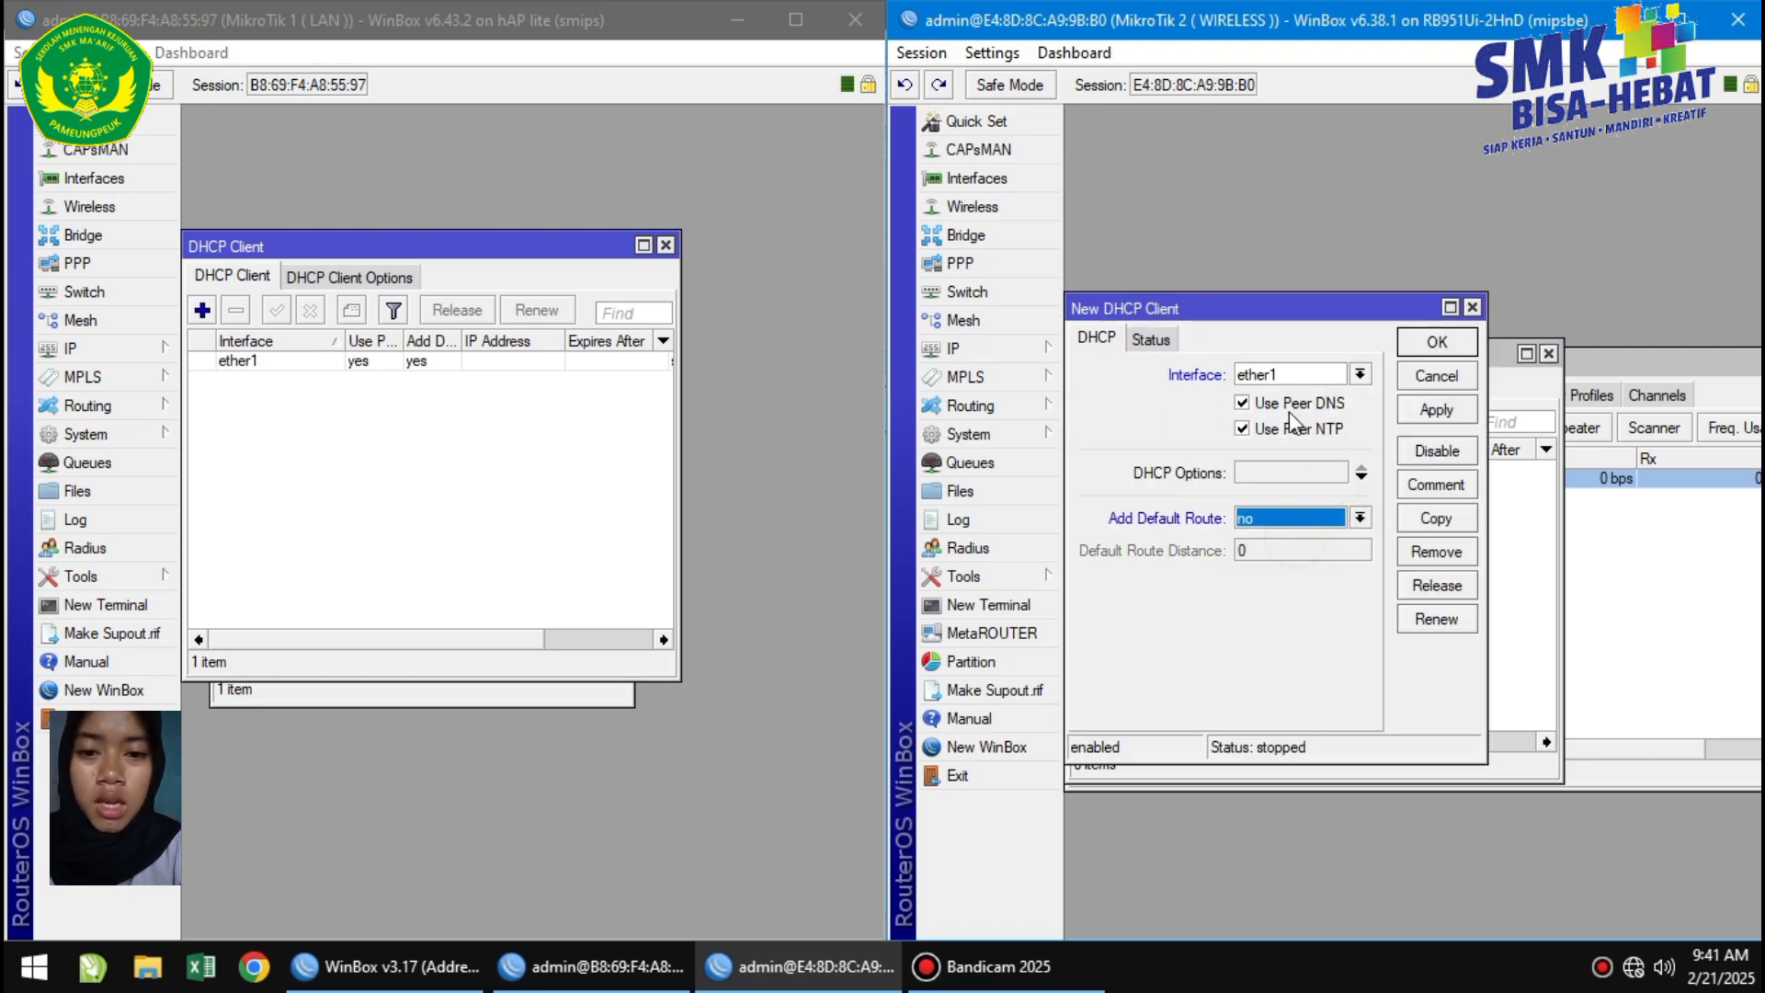
left_click(1310, 373)
left_click(1305, 377)
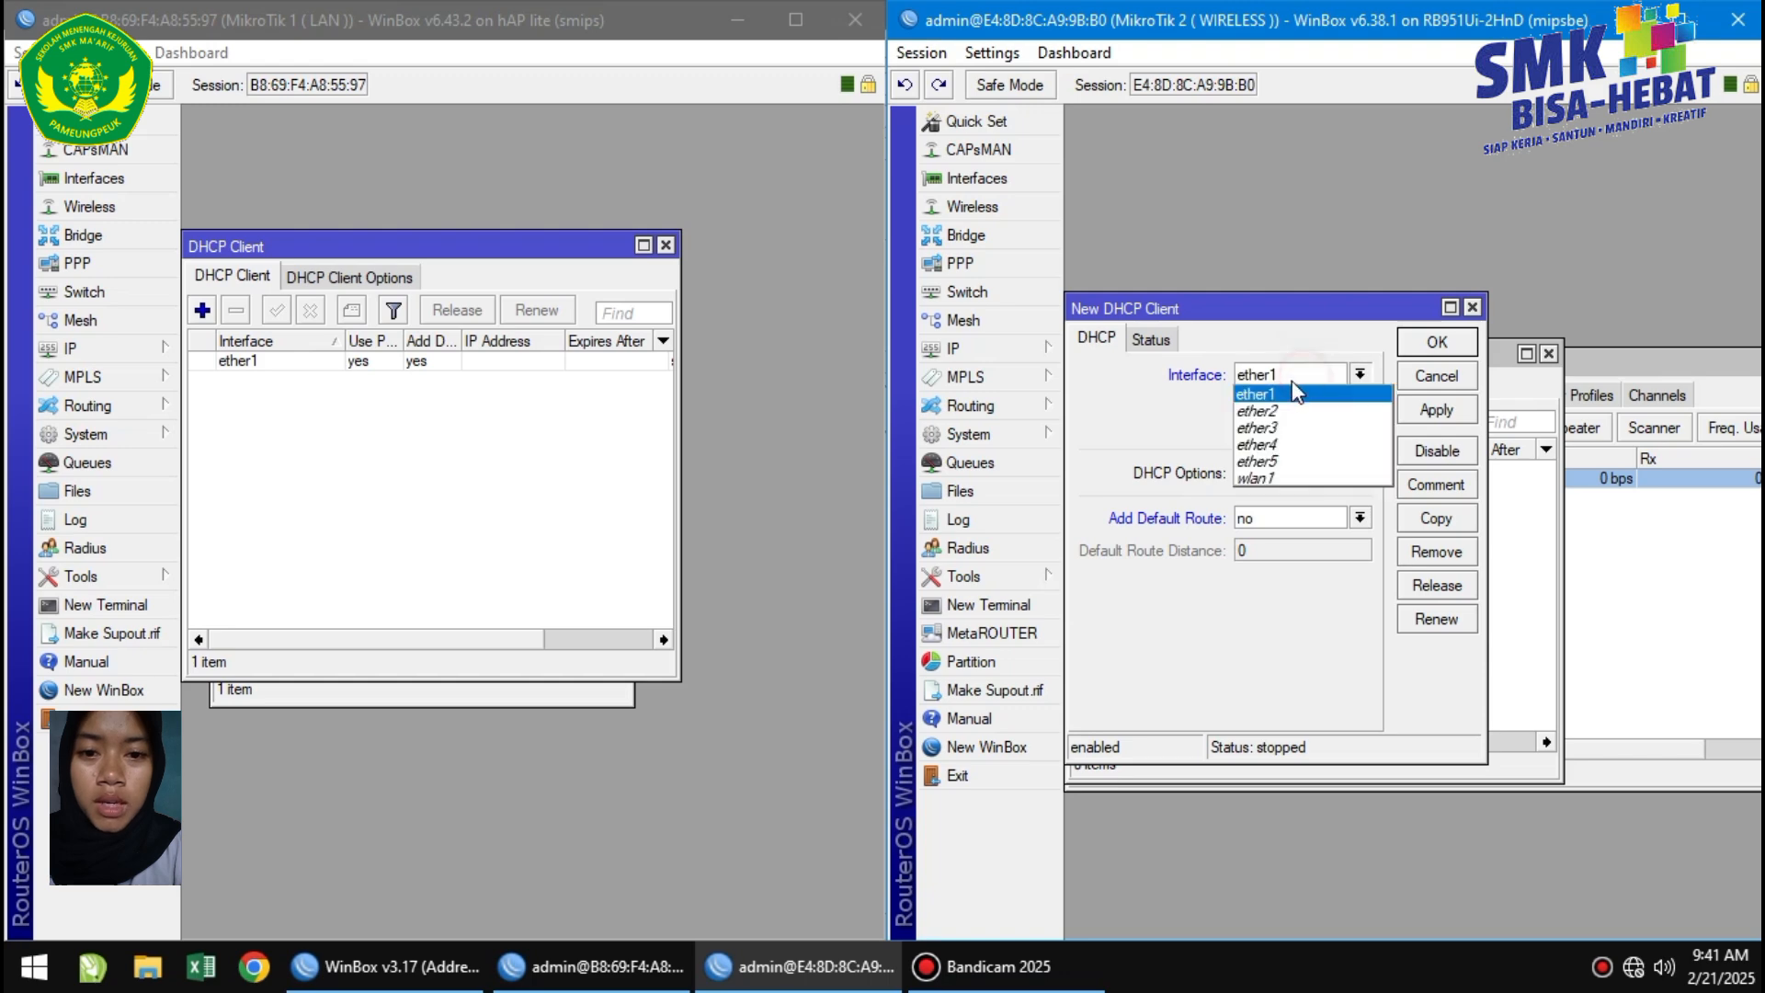
left_click(1296, 393)
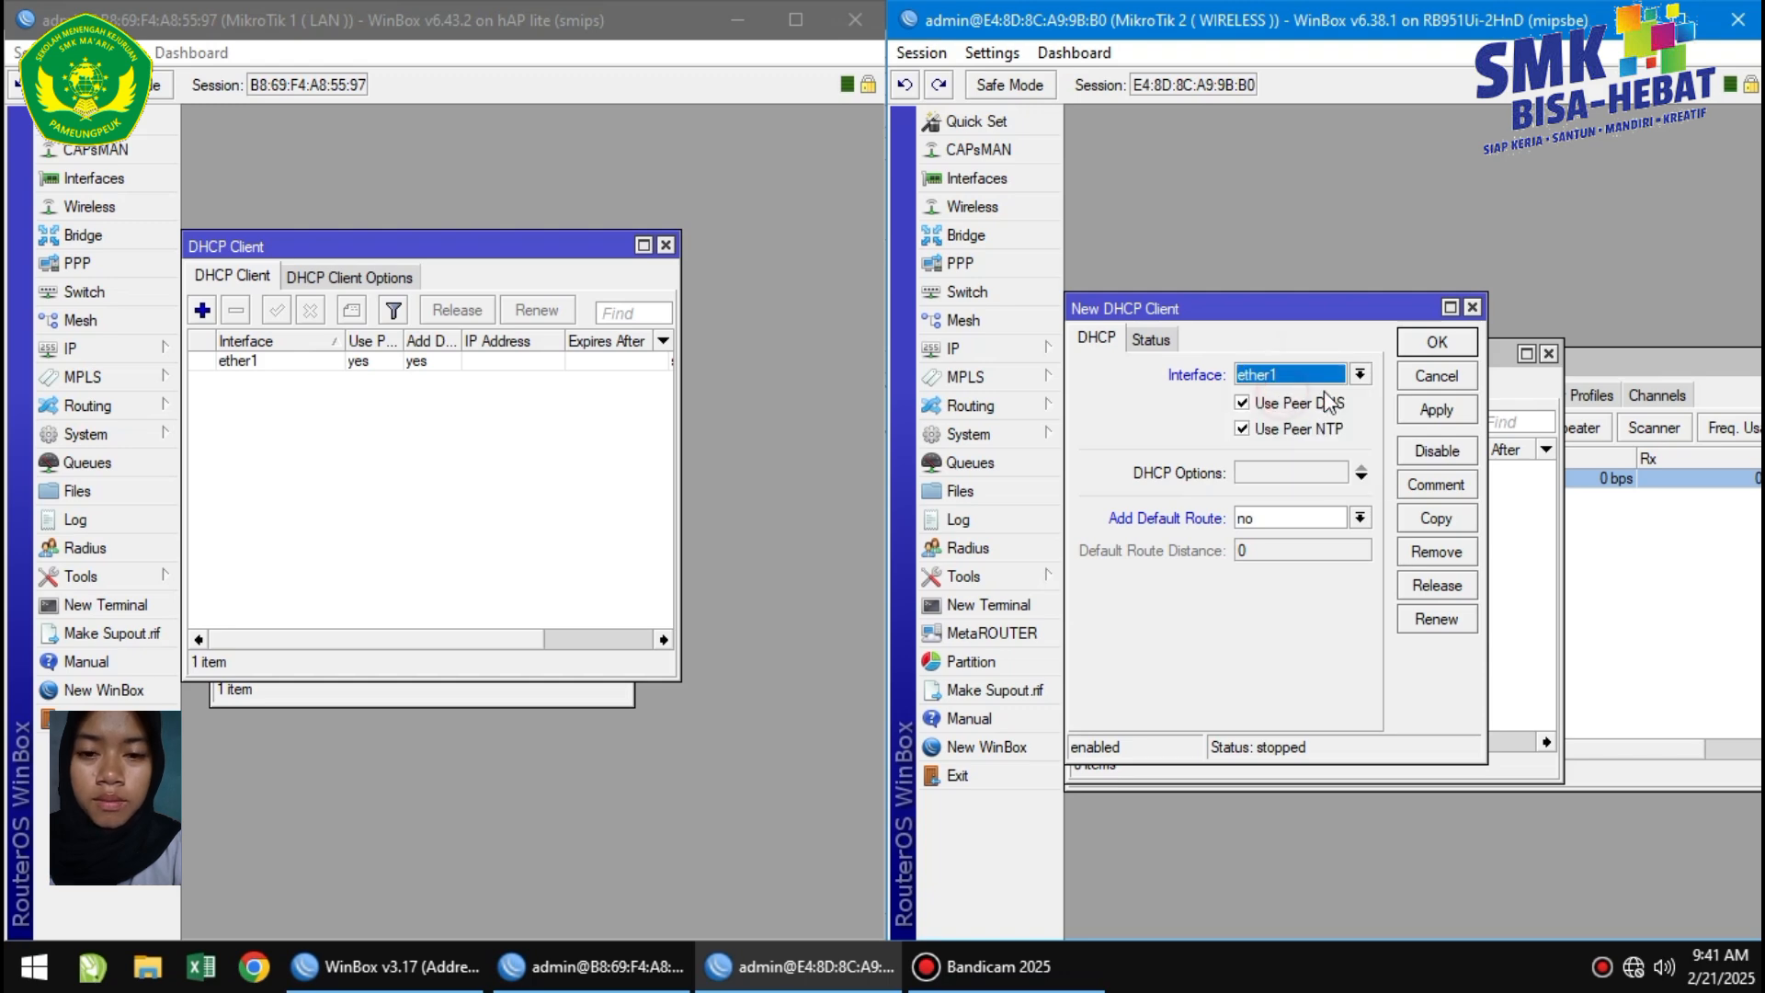
left_click(1430, 411)
left_click(1434, 343)
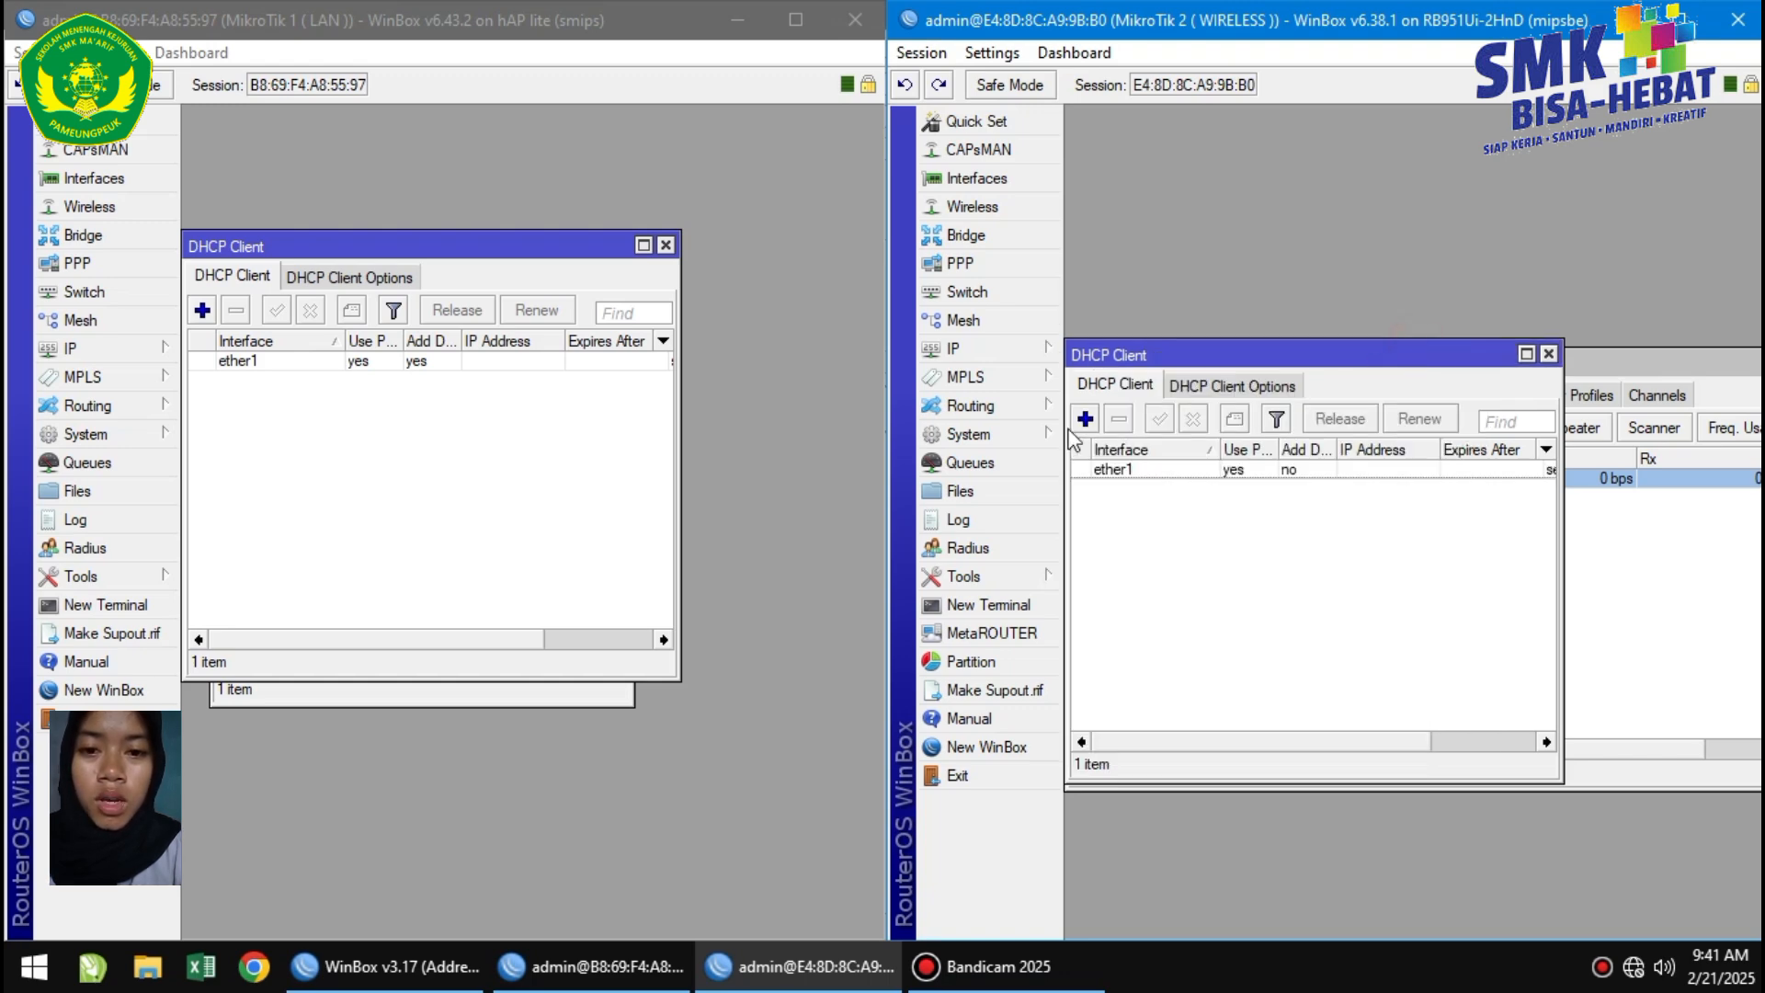
On MikroTik 2, add route 0.0.0.0/0 with gateway 192.168.1.1.
left_click(1016, 351)
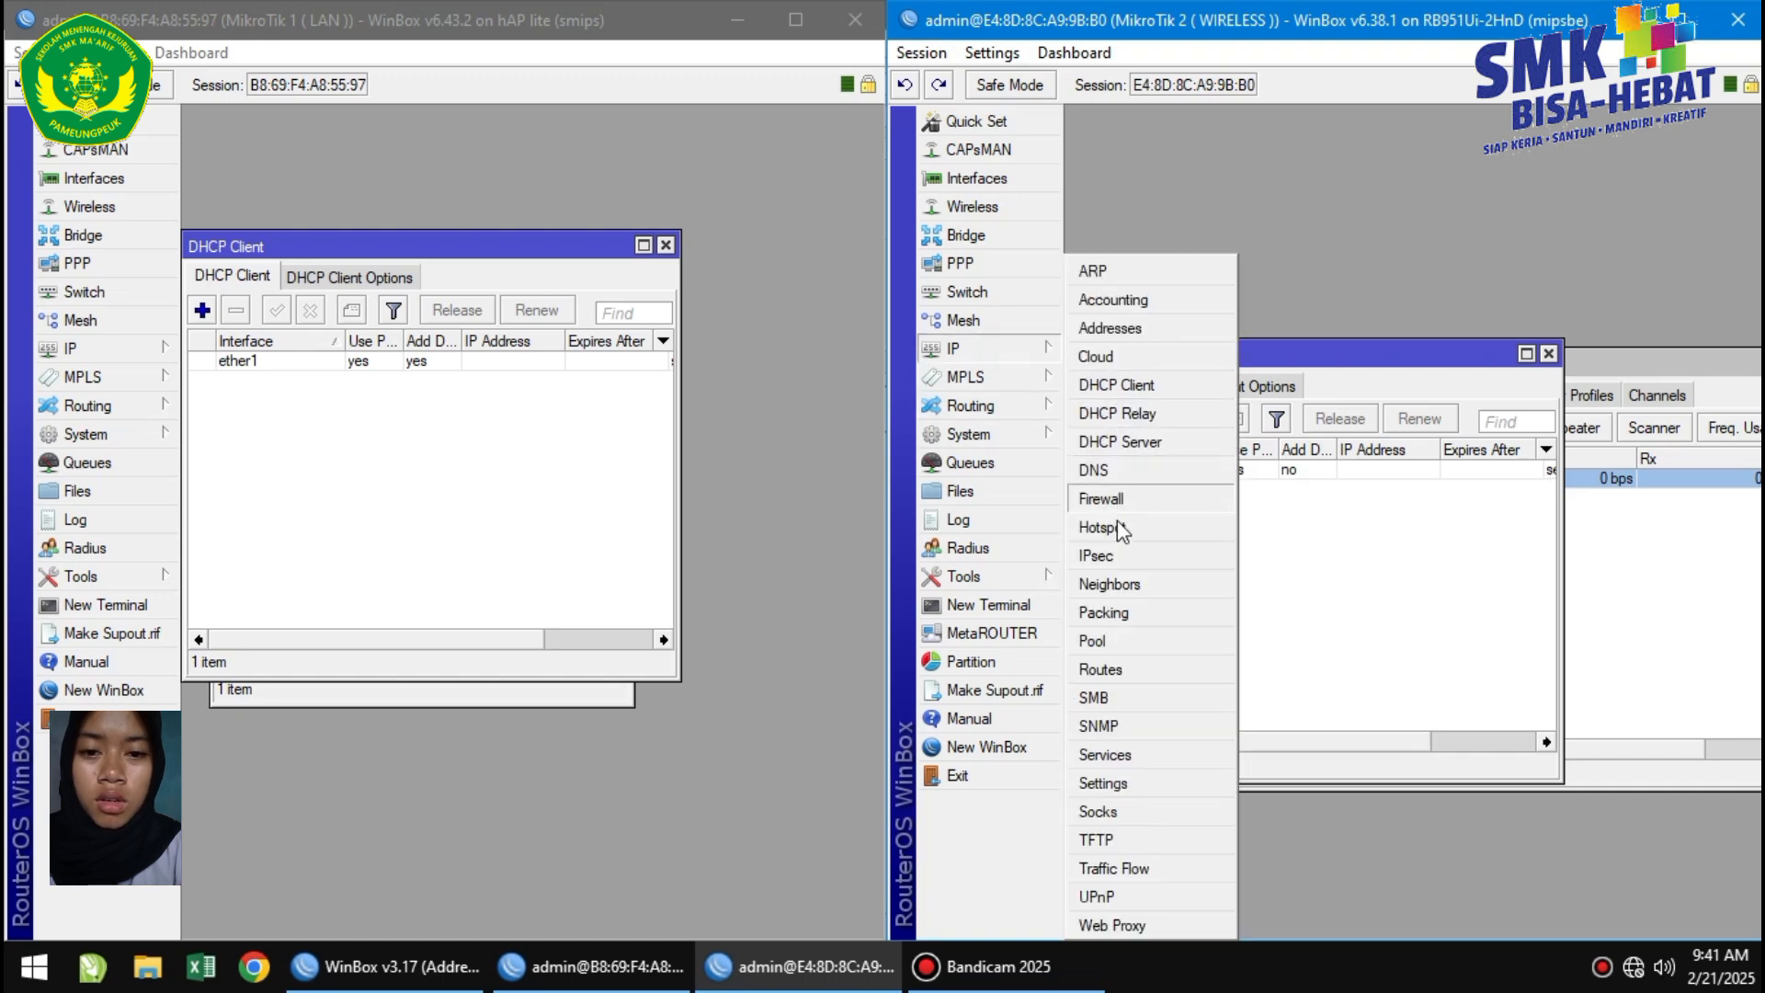
left_click(1106, 670)
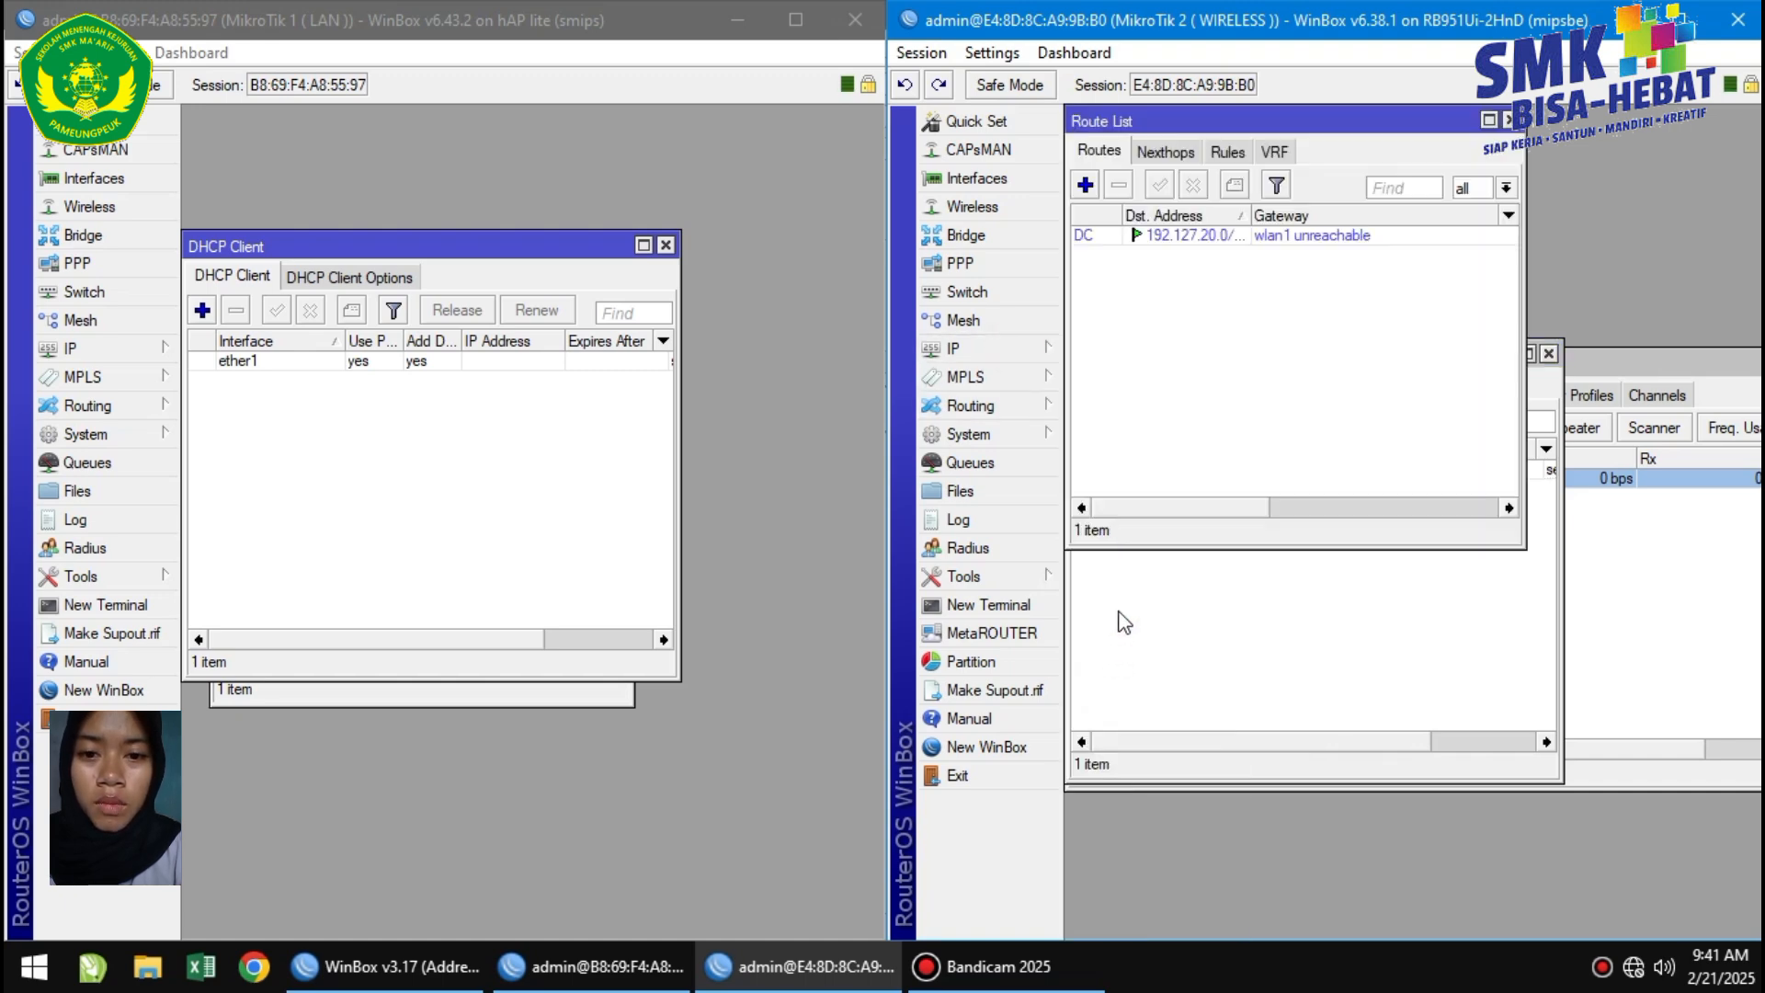
left_click(1084, 185)
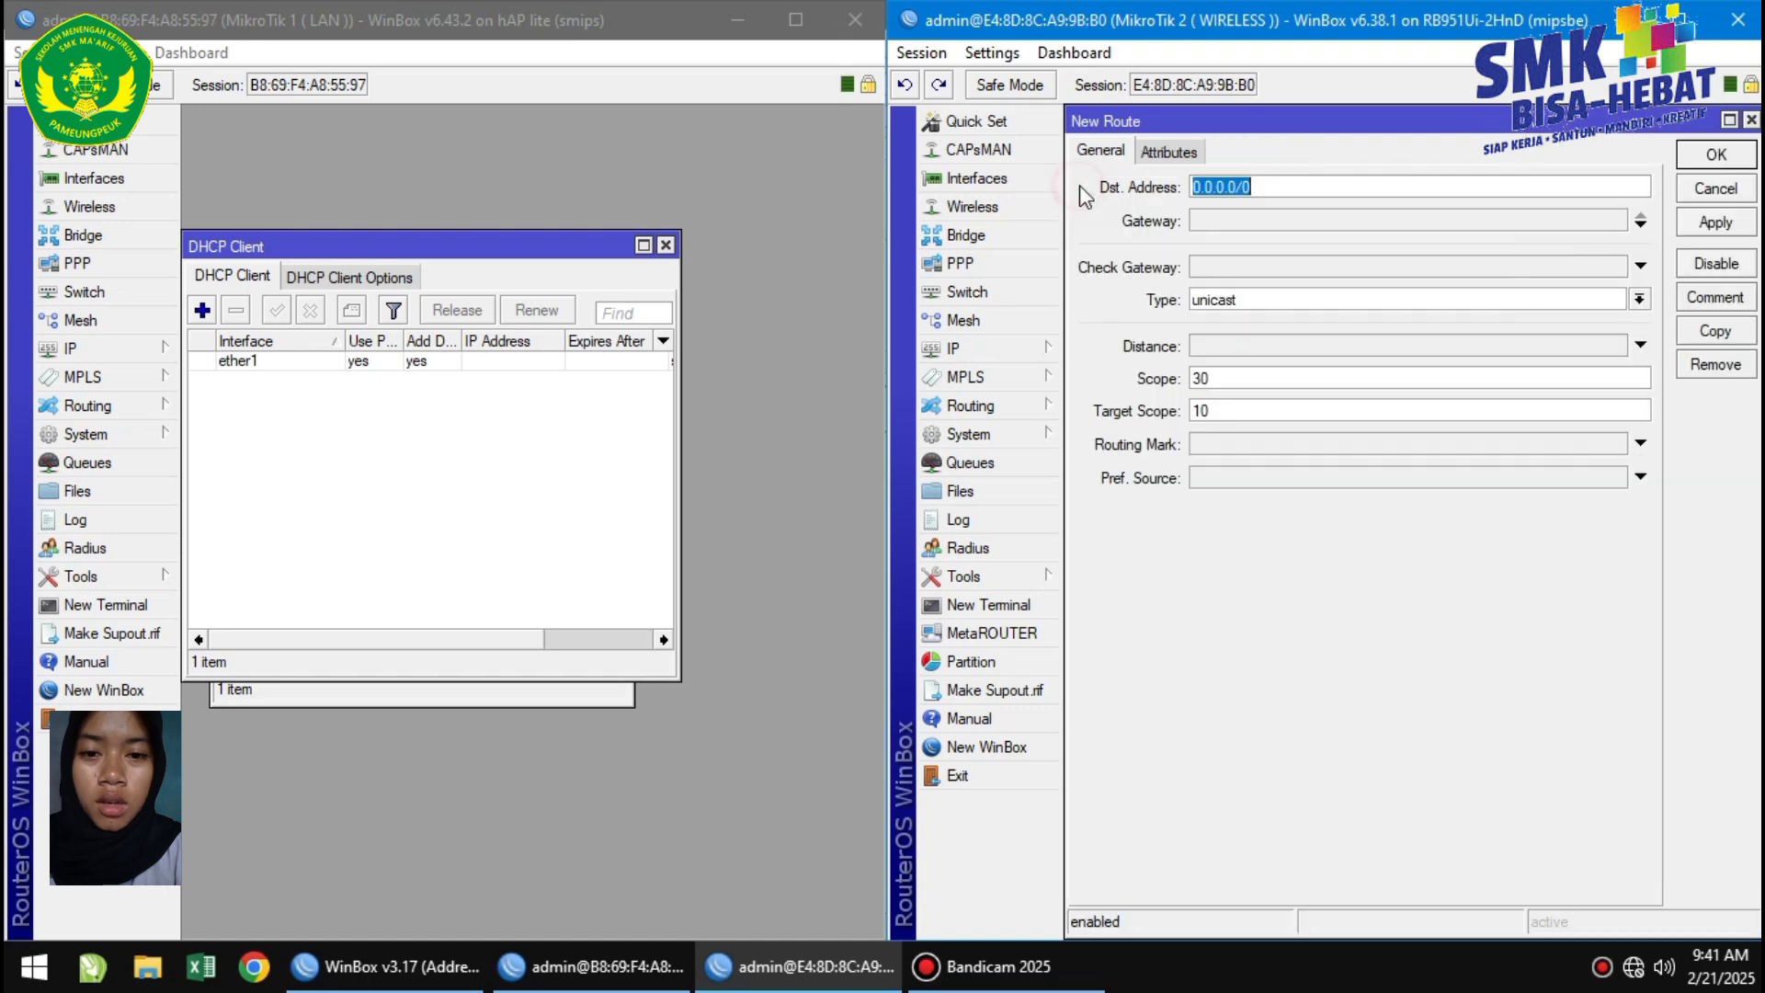
left_click(1215, 220)
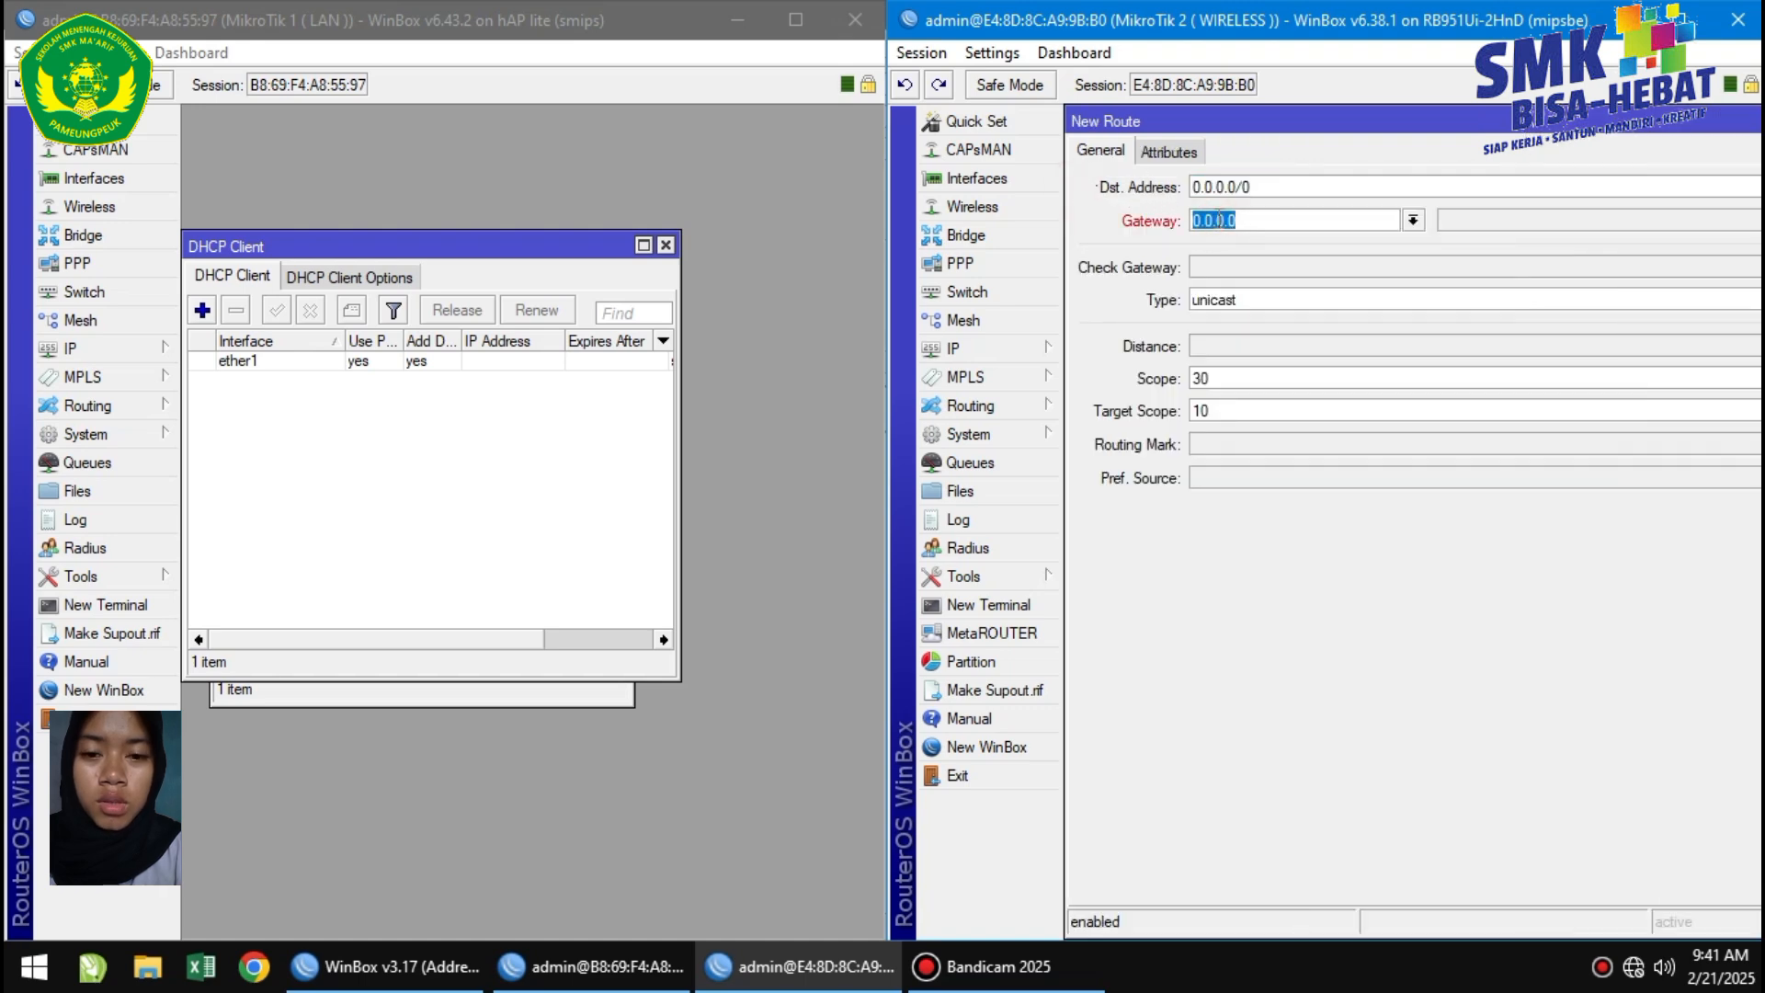
key("BackSpace")
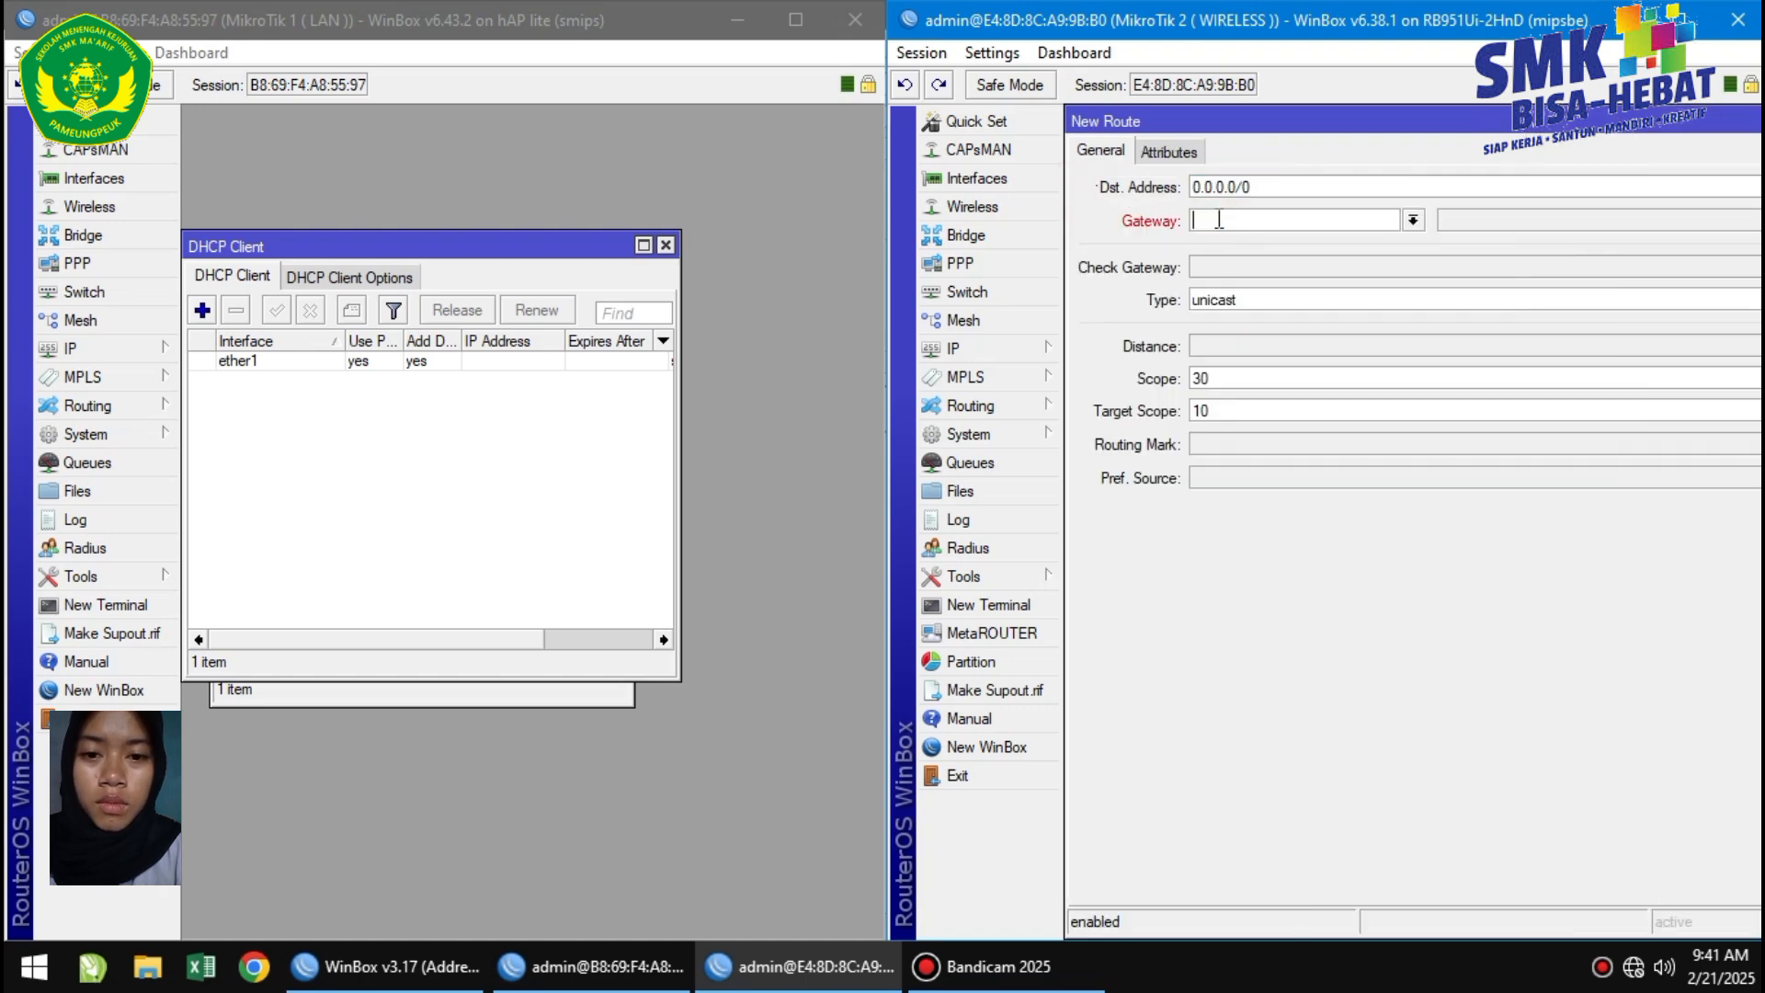
type("192.168.1.1")
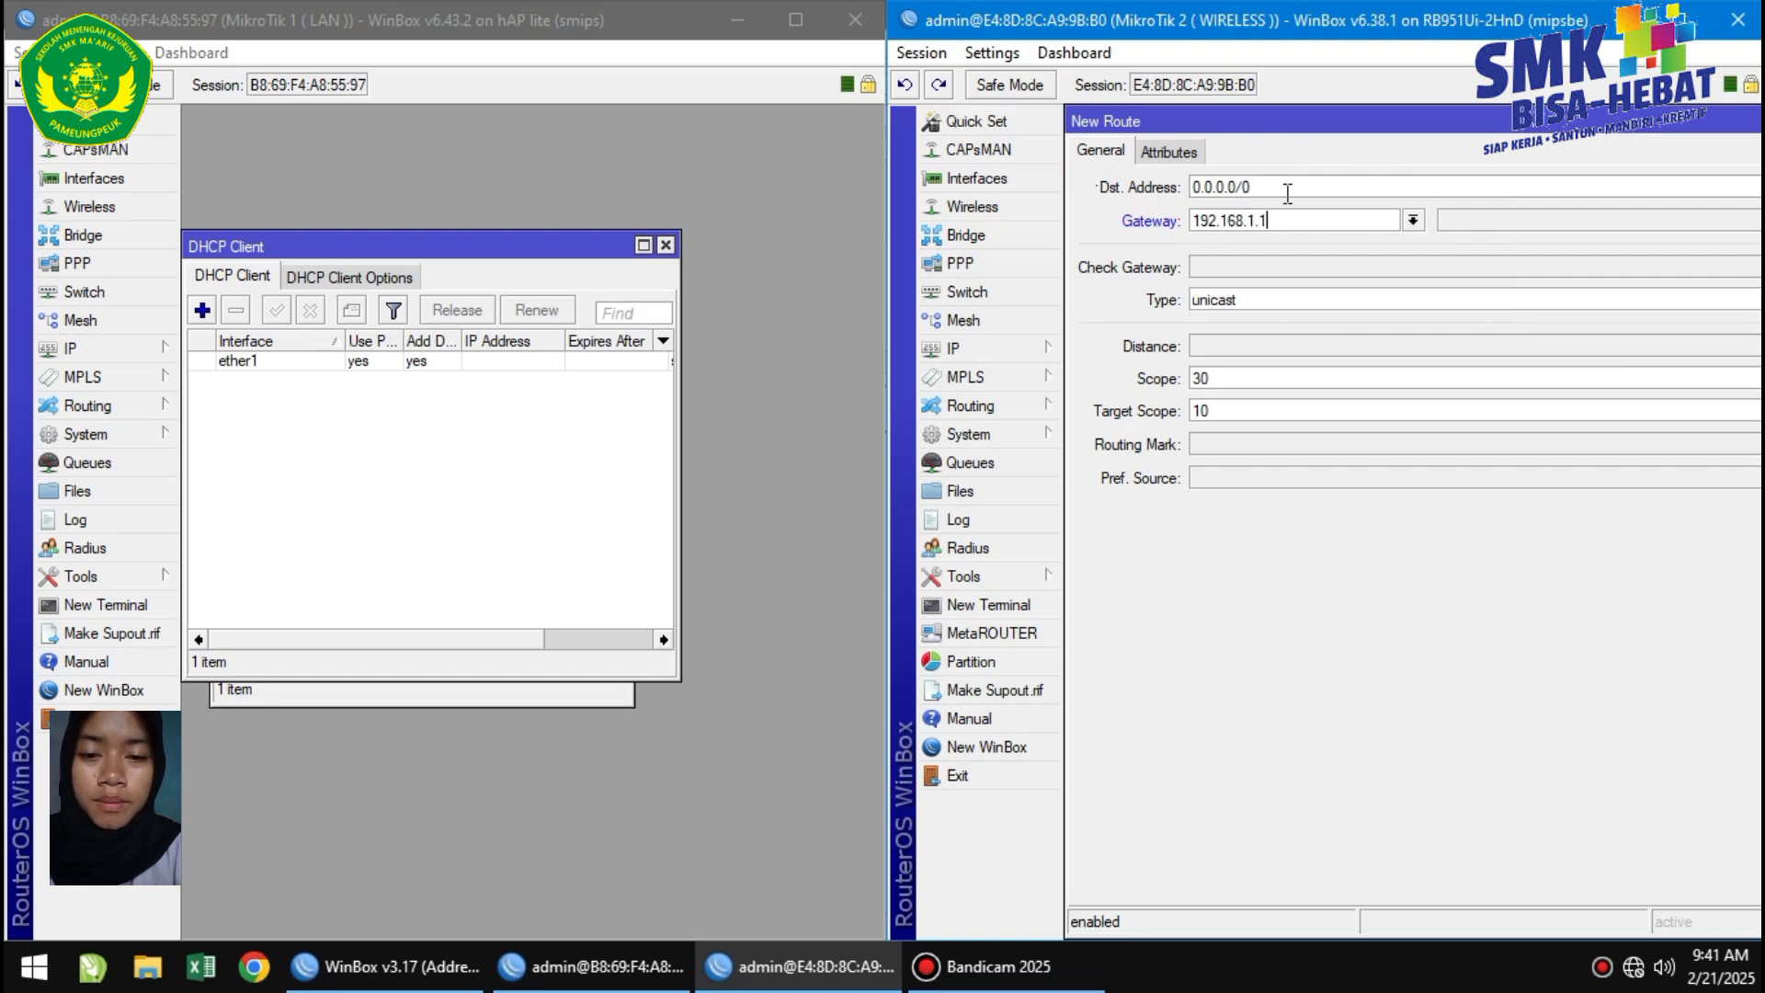
double_click(1333, 126)
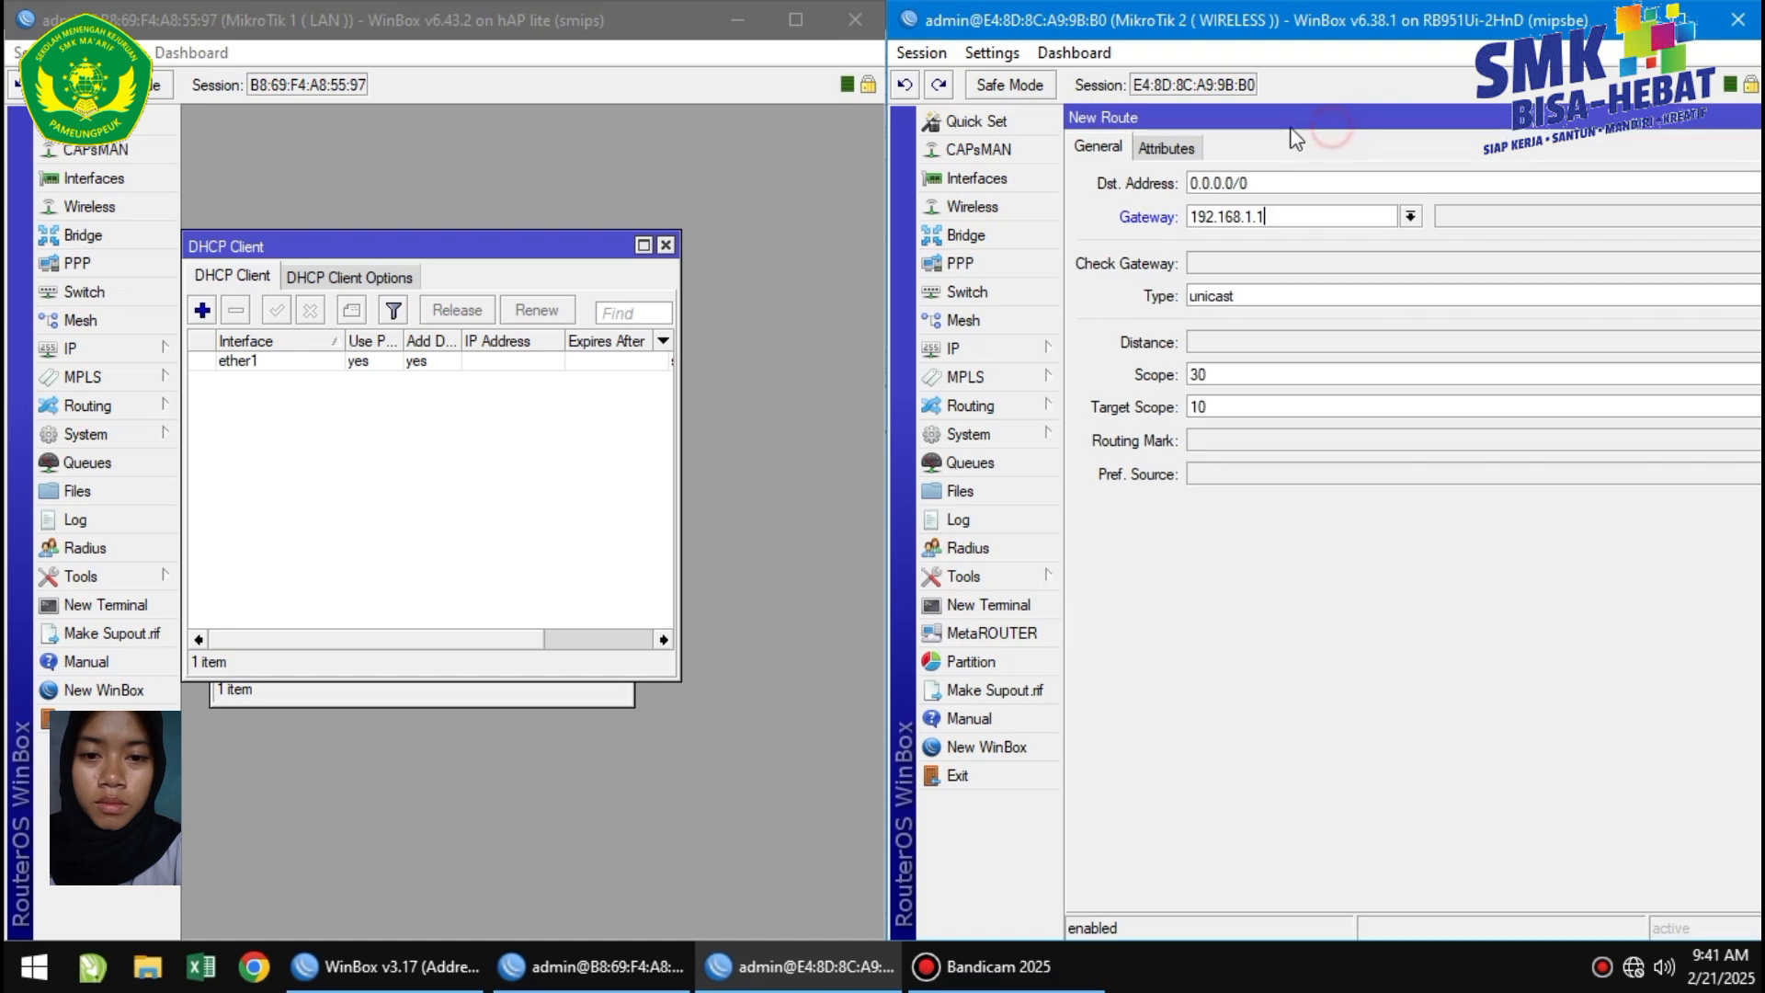
left_click_drag(1261, 128, 1237, 174)
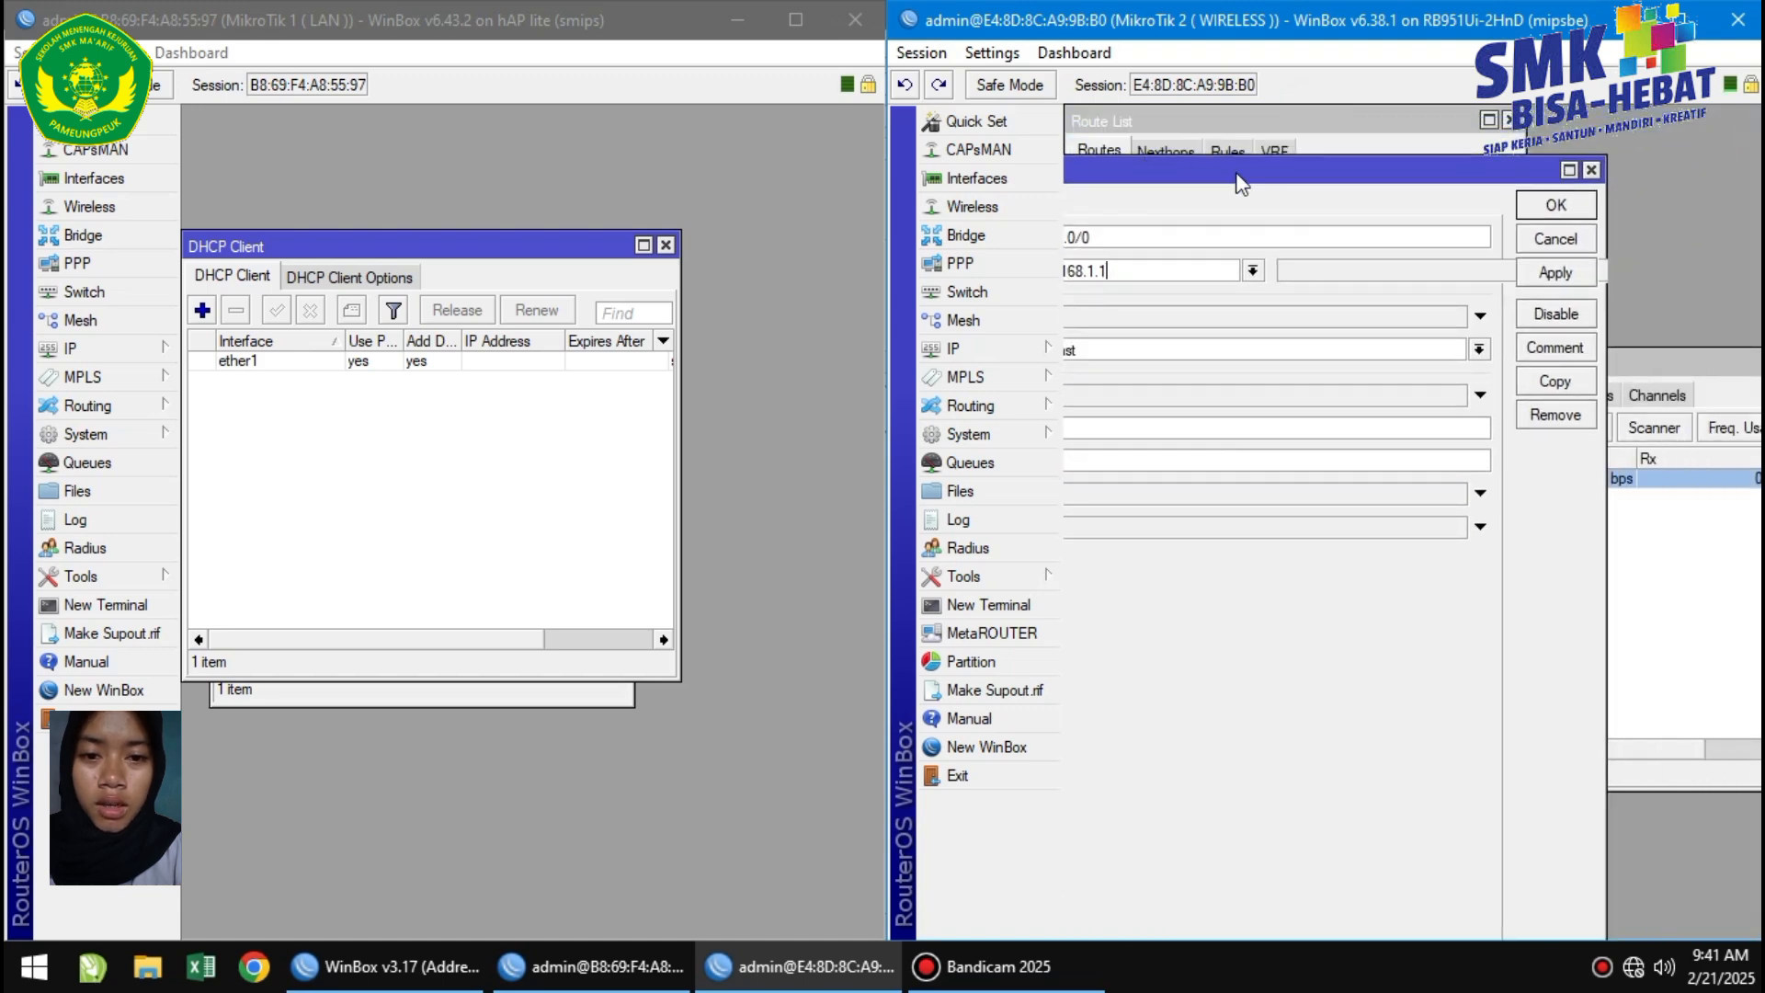
left_click(1551, 271)
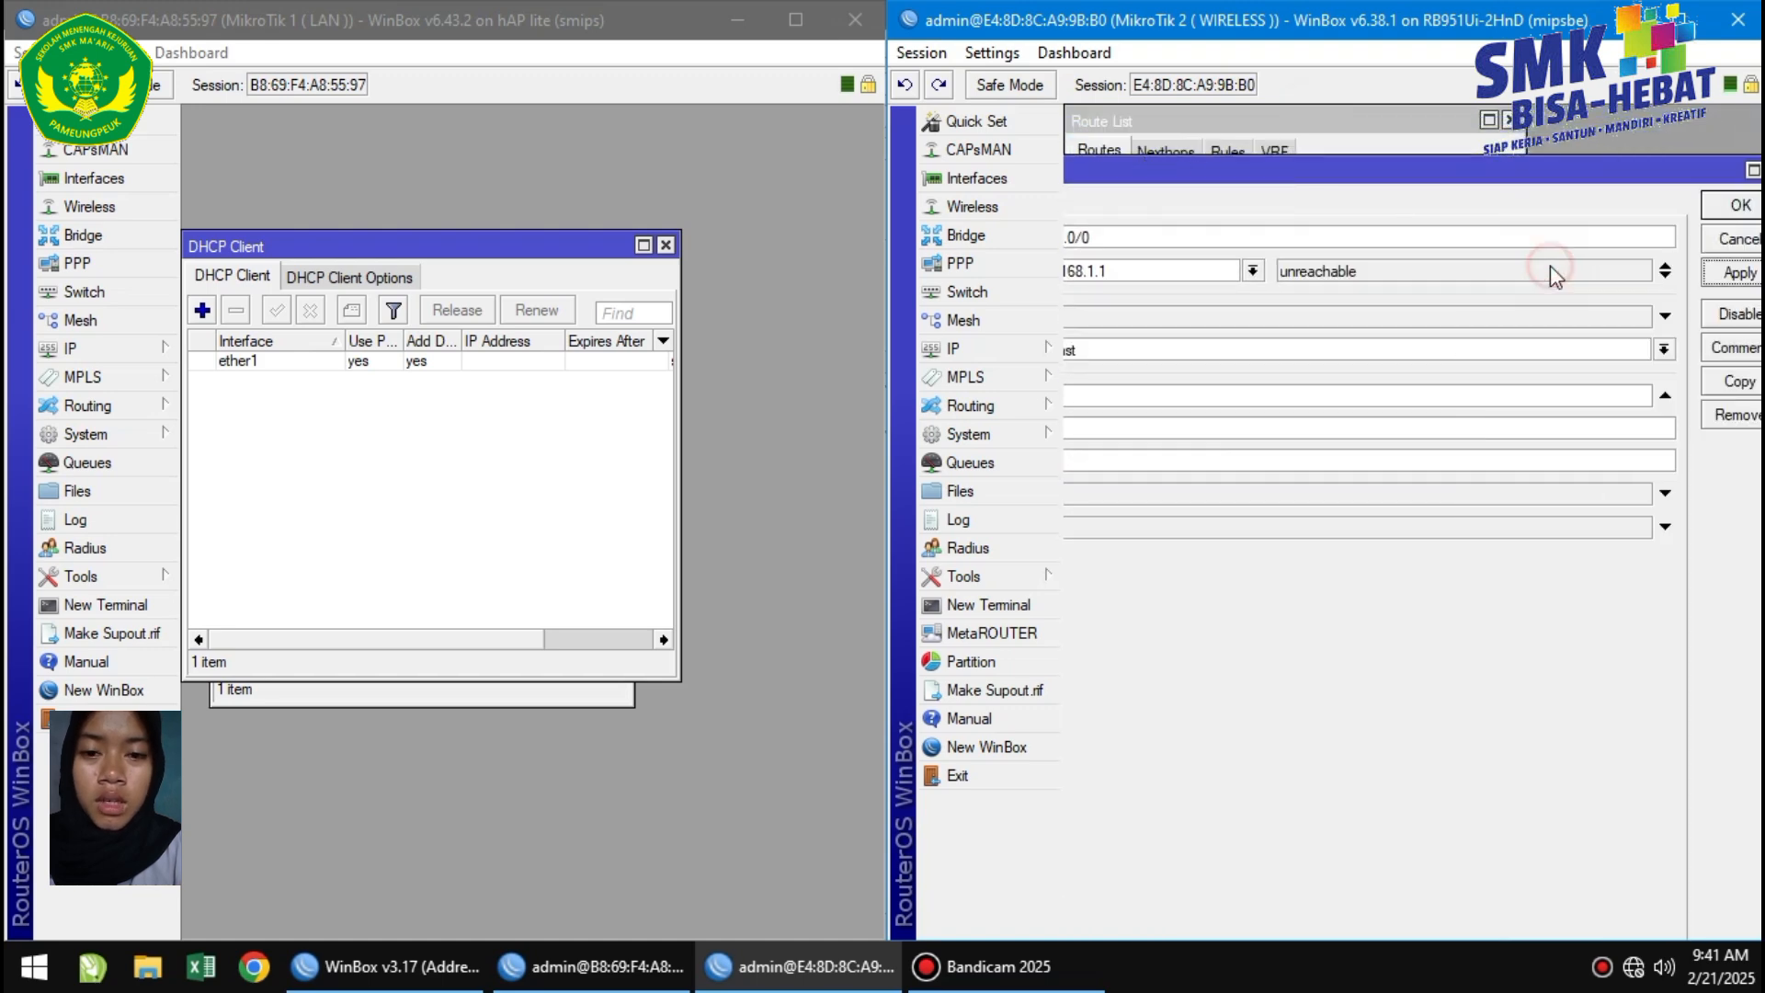
left_click(1751, 207)
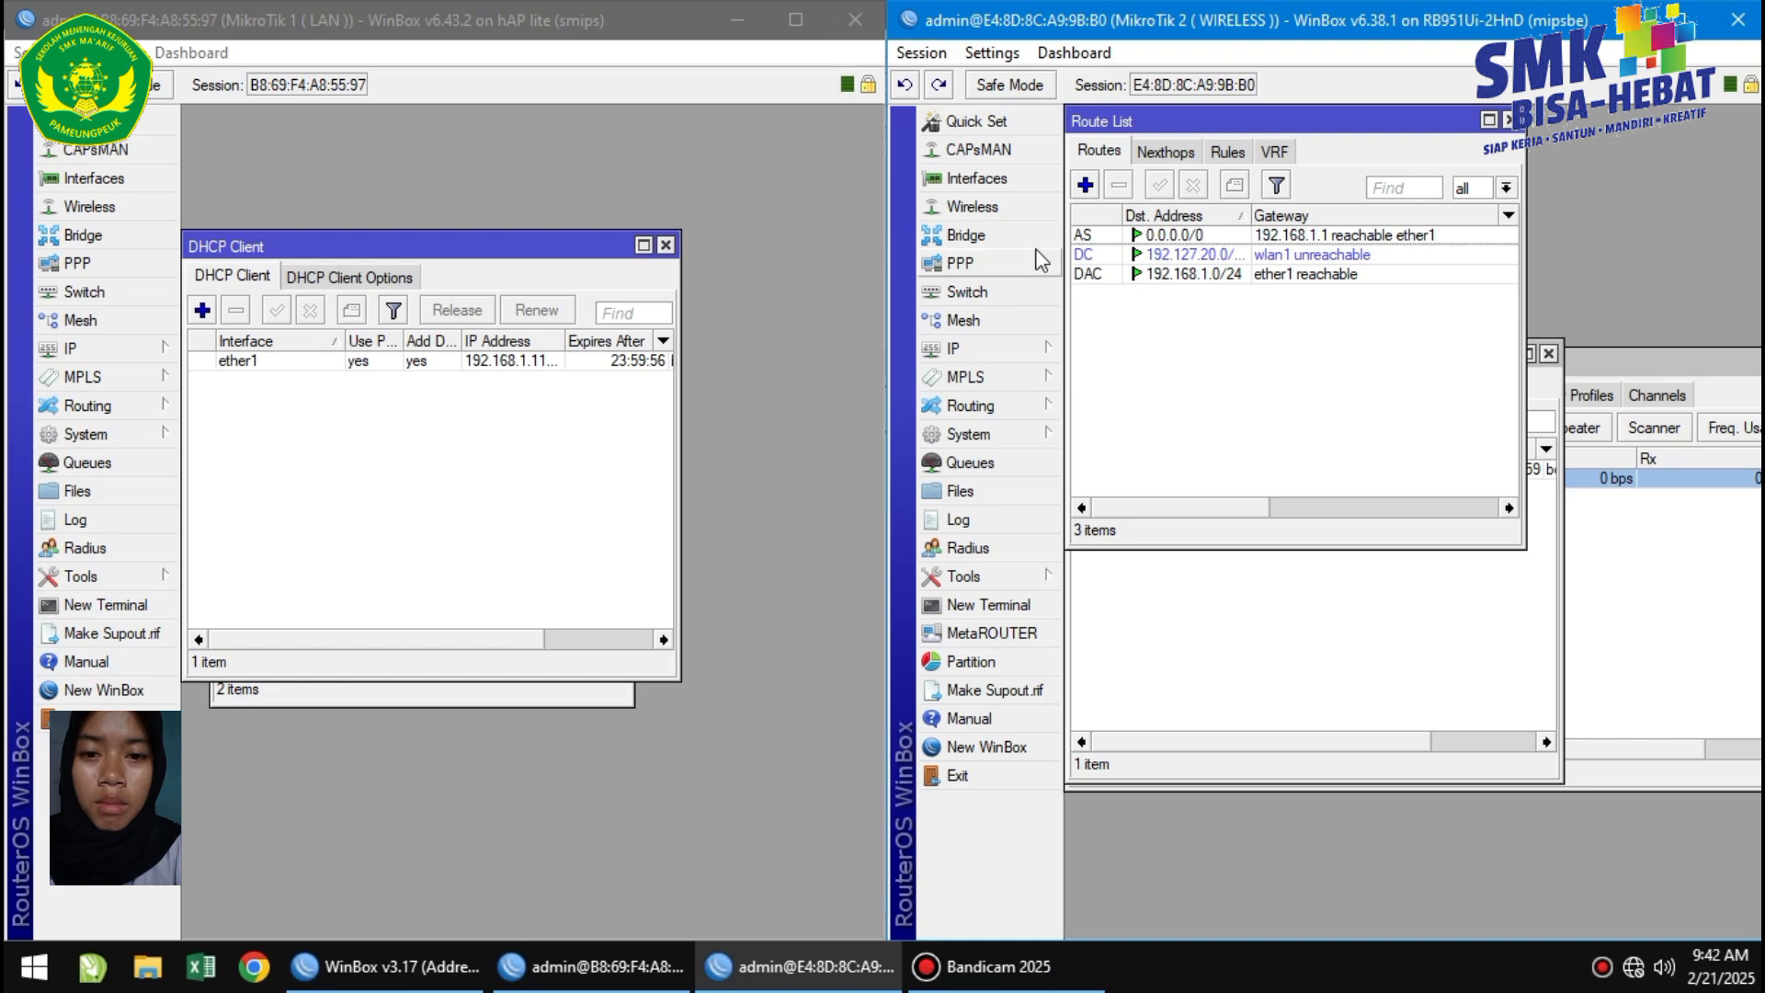
Start DHCP Setup on MikroTik 2 for wlan1, accepting the suggested address space and gateway.
left_click(986, 348)
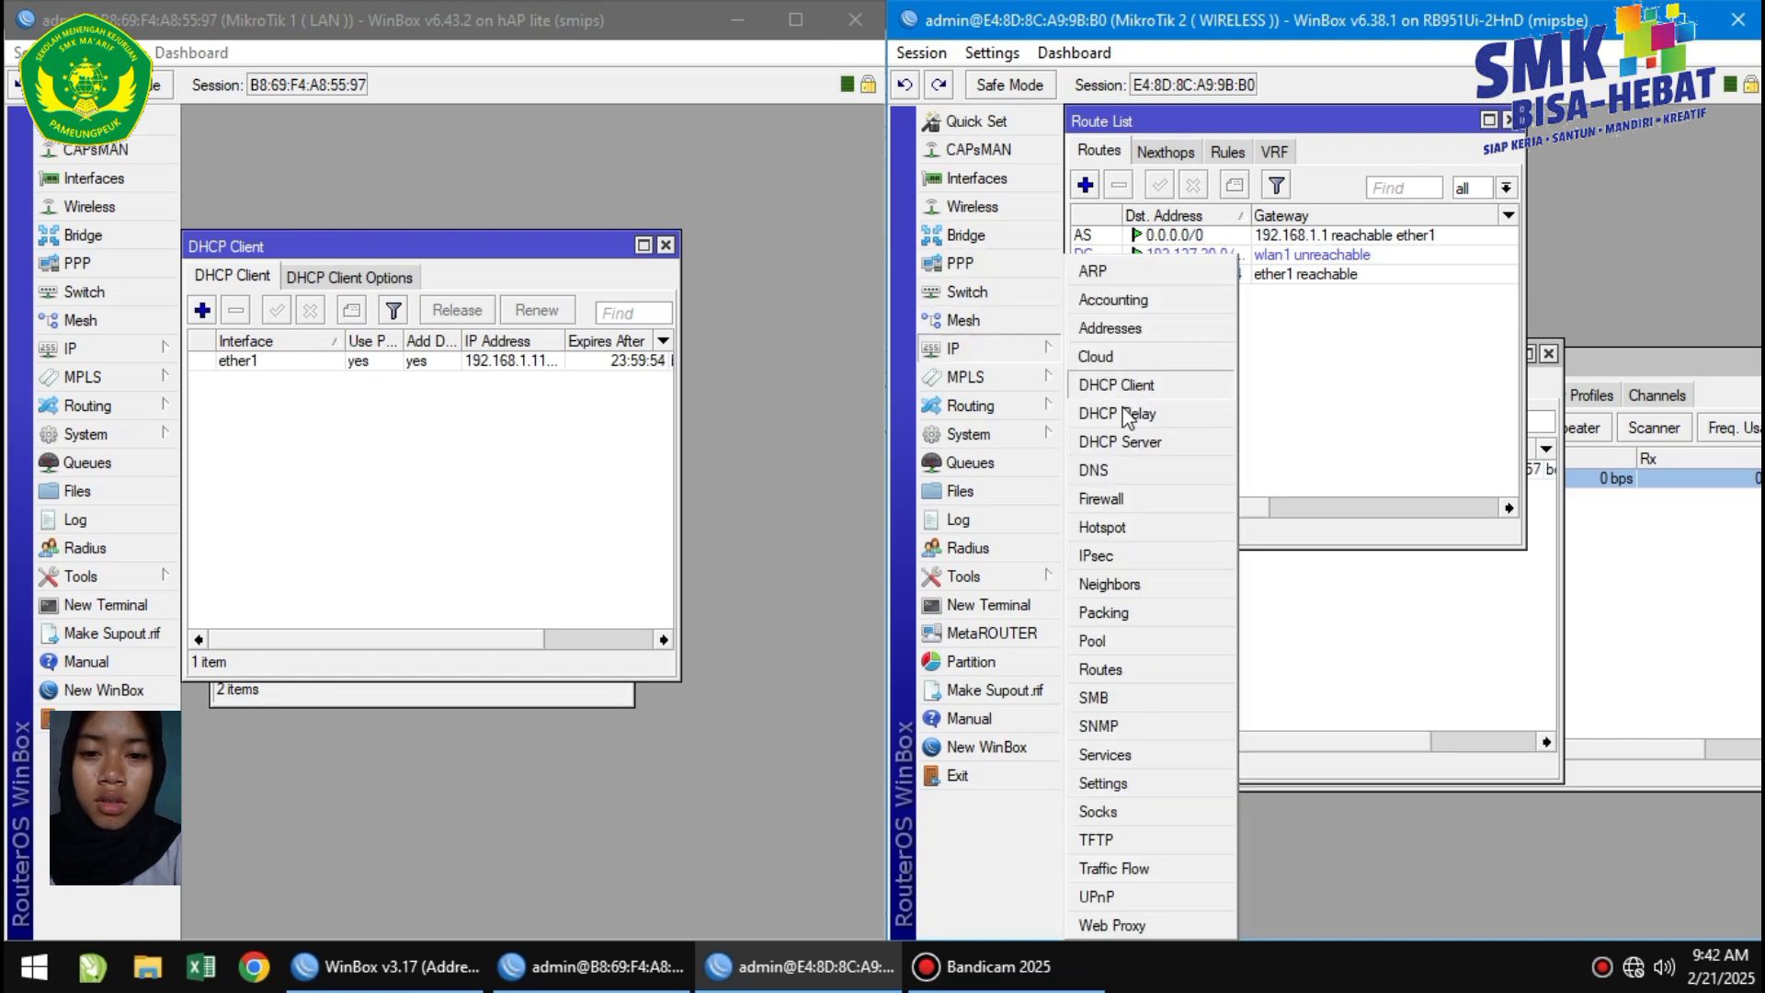
left_click(1123, 443)
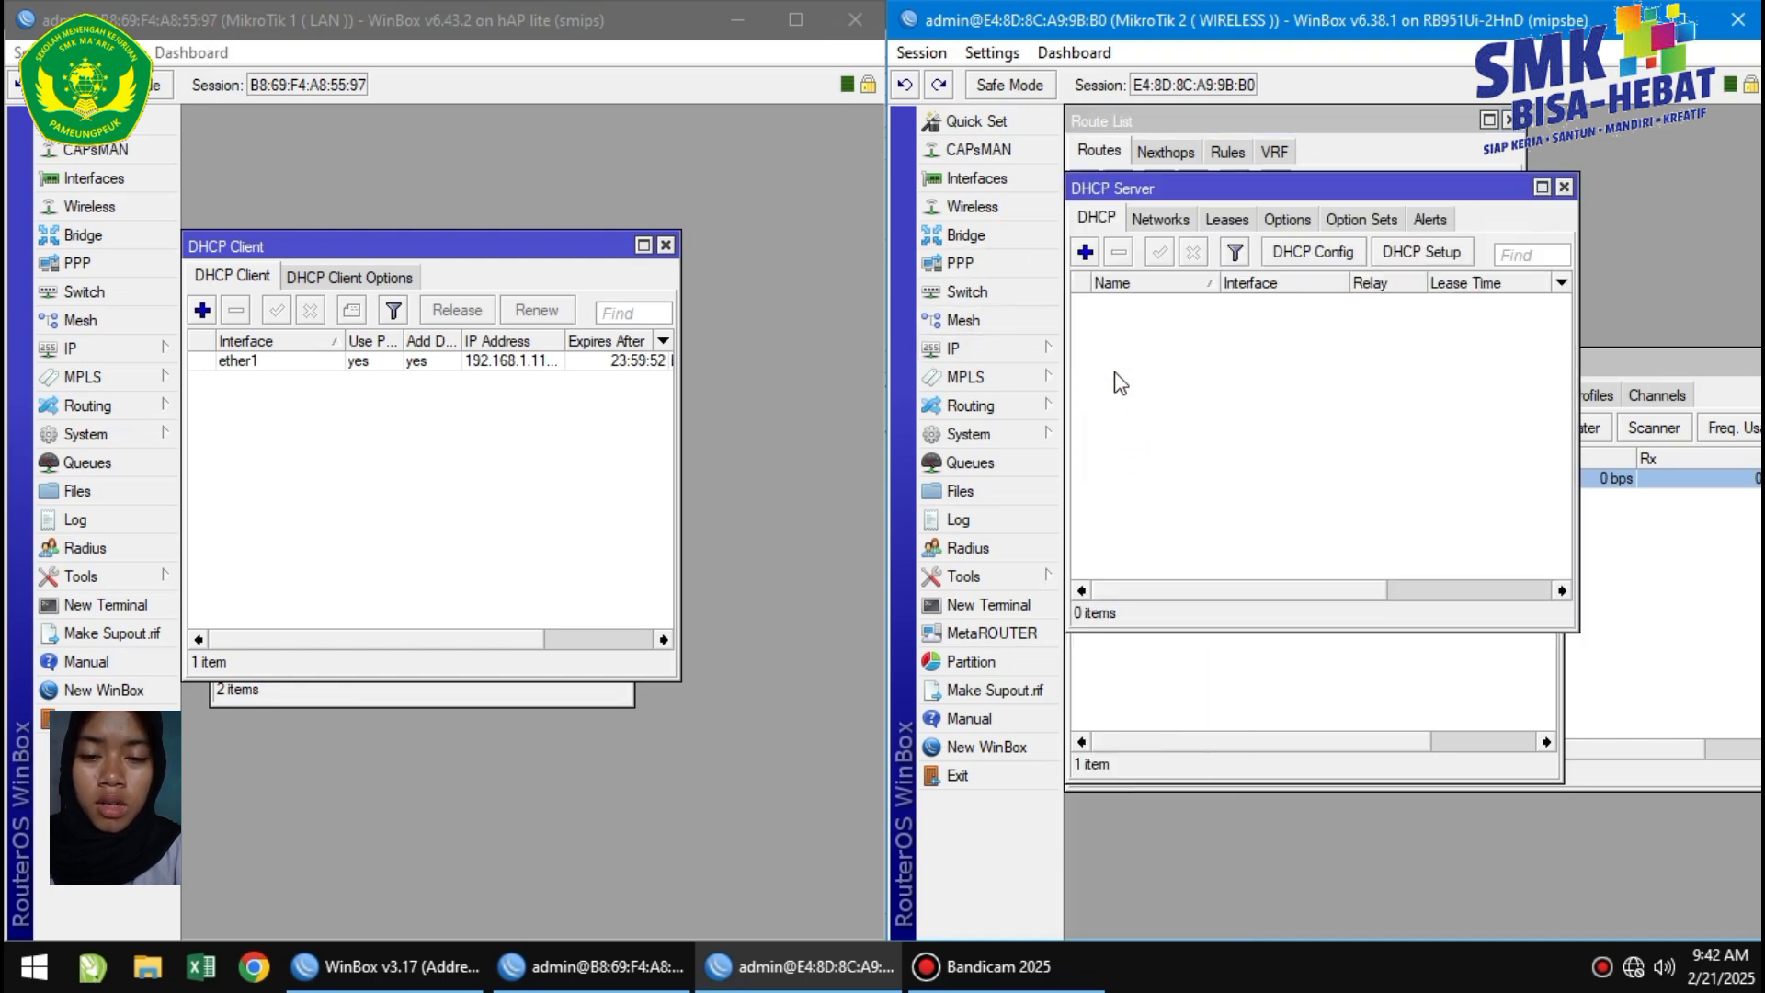
left_click(1409, 254)
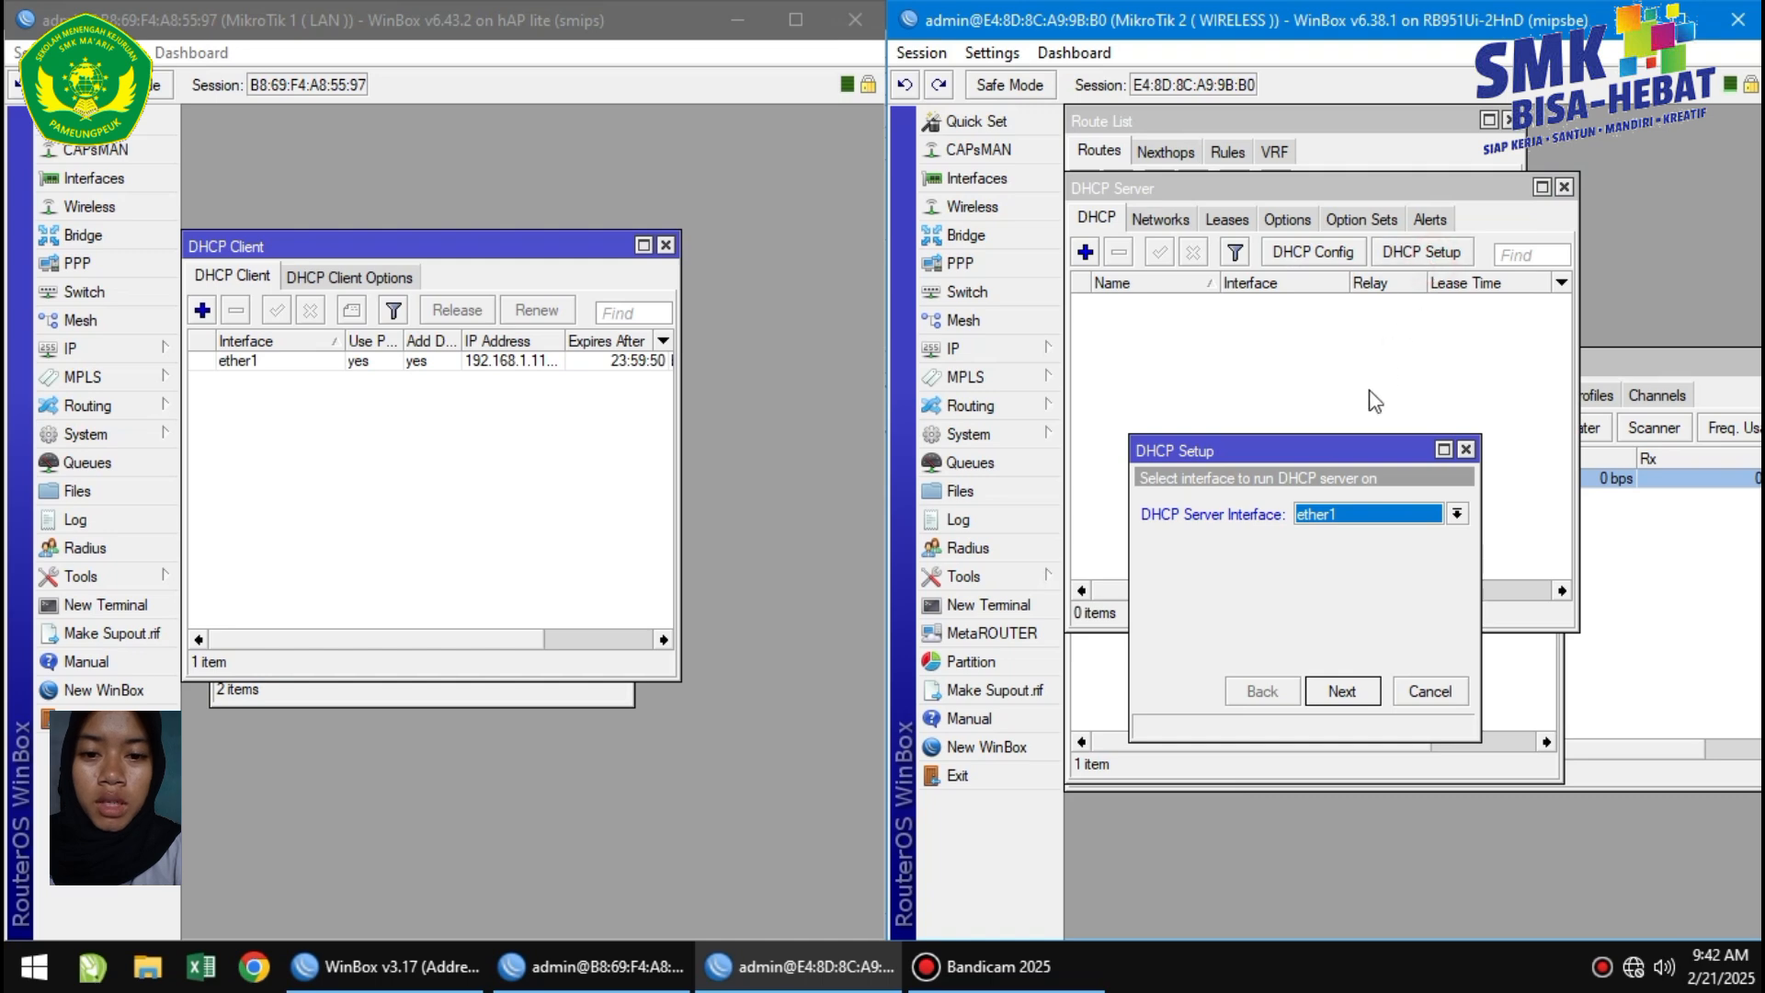
left_click(1347, 513)
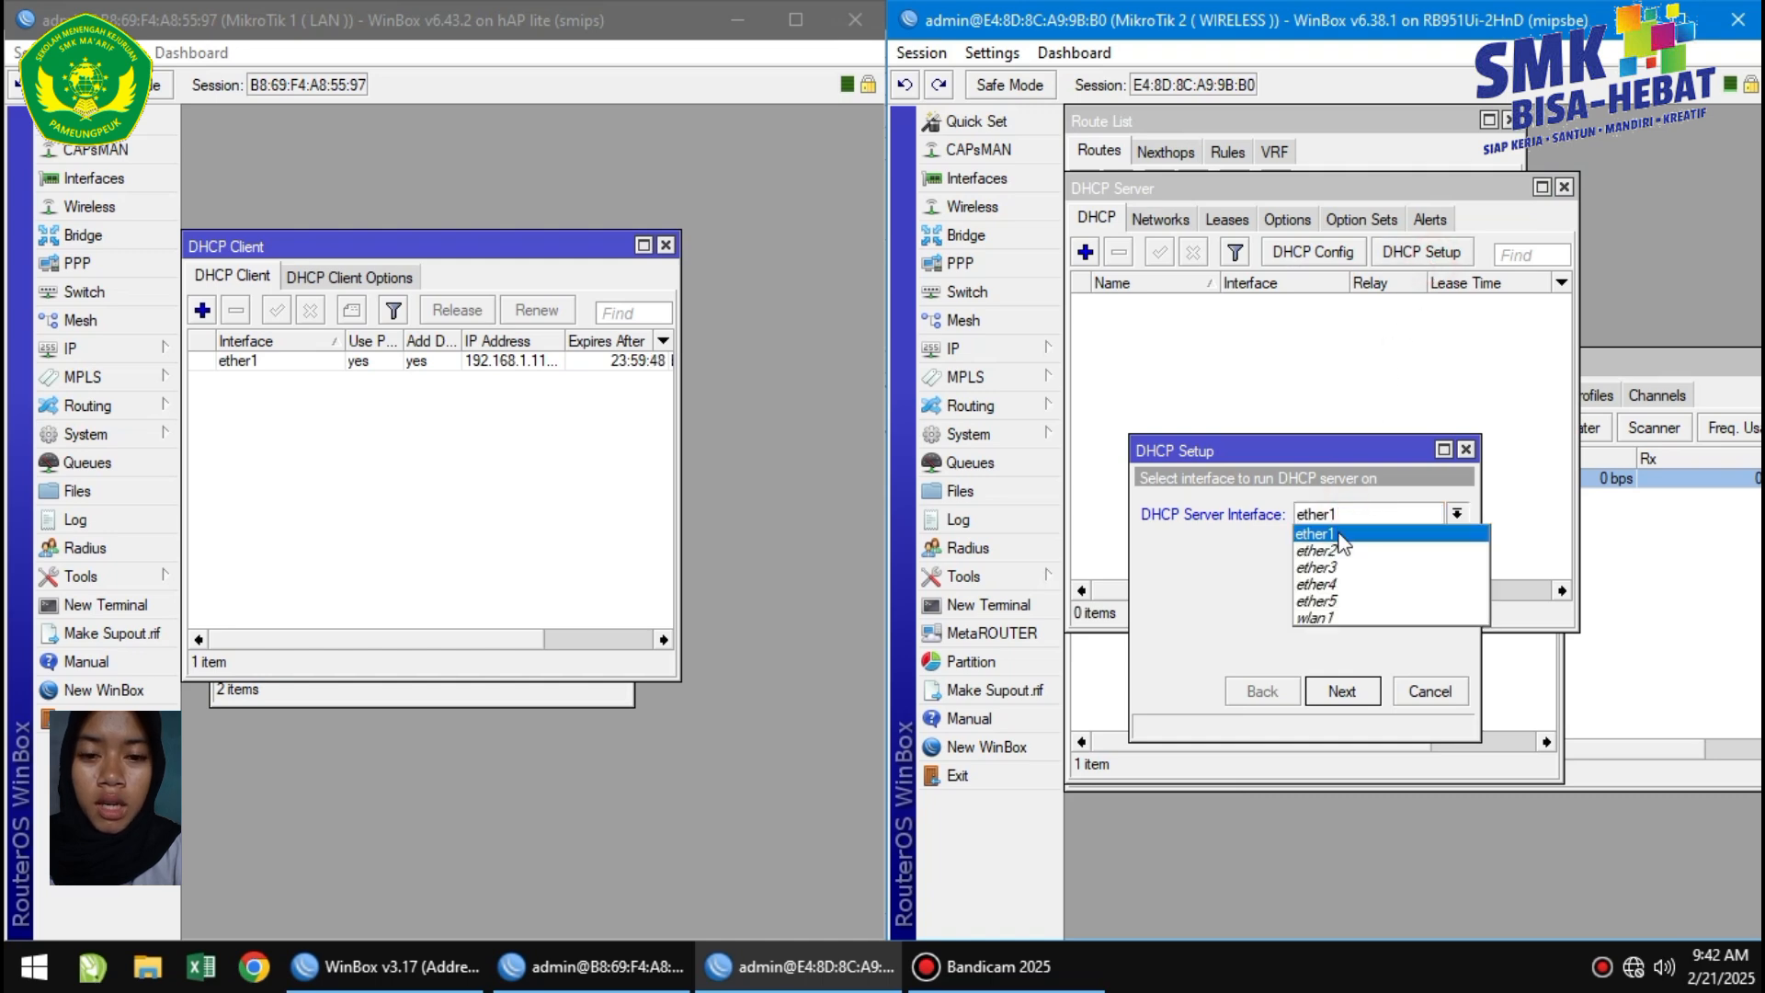
left_click(1323, 617)
left_click(1329, 694)
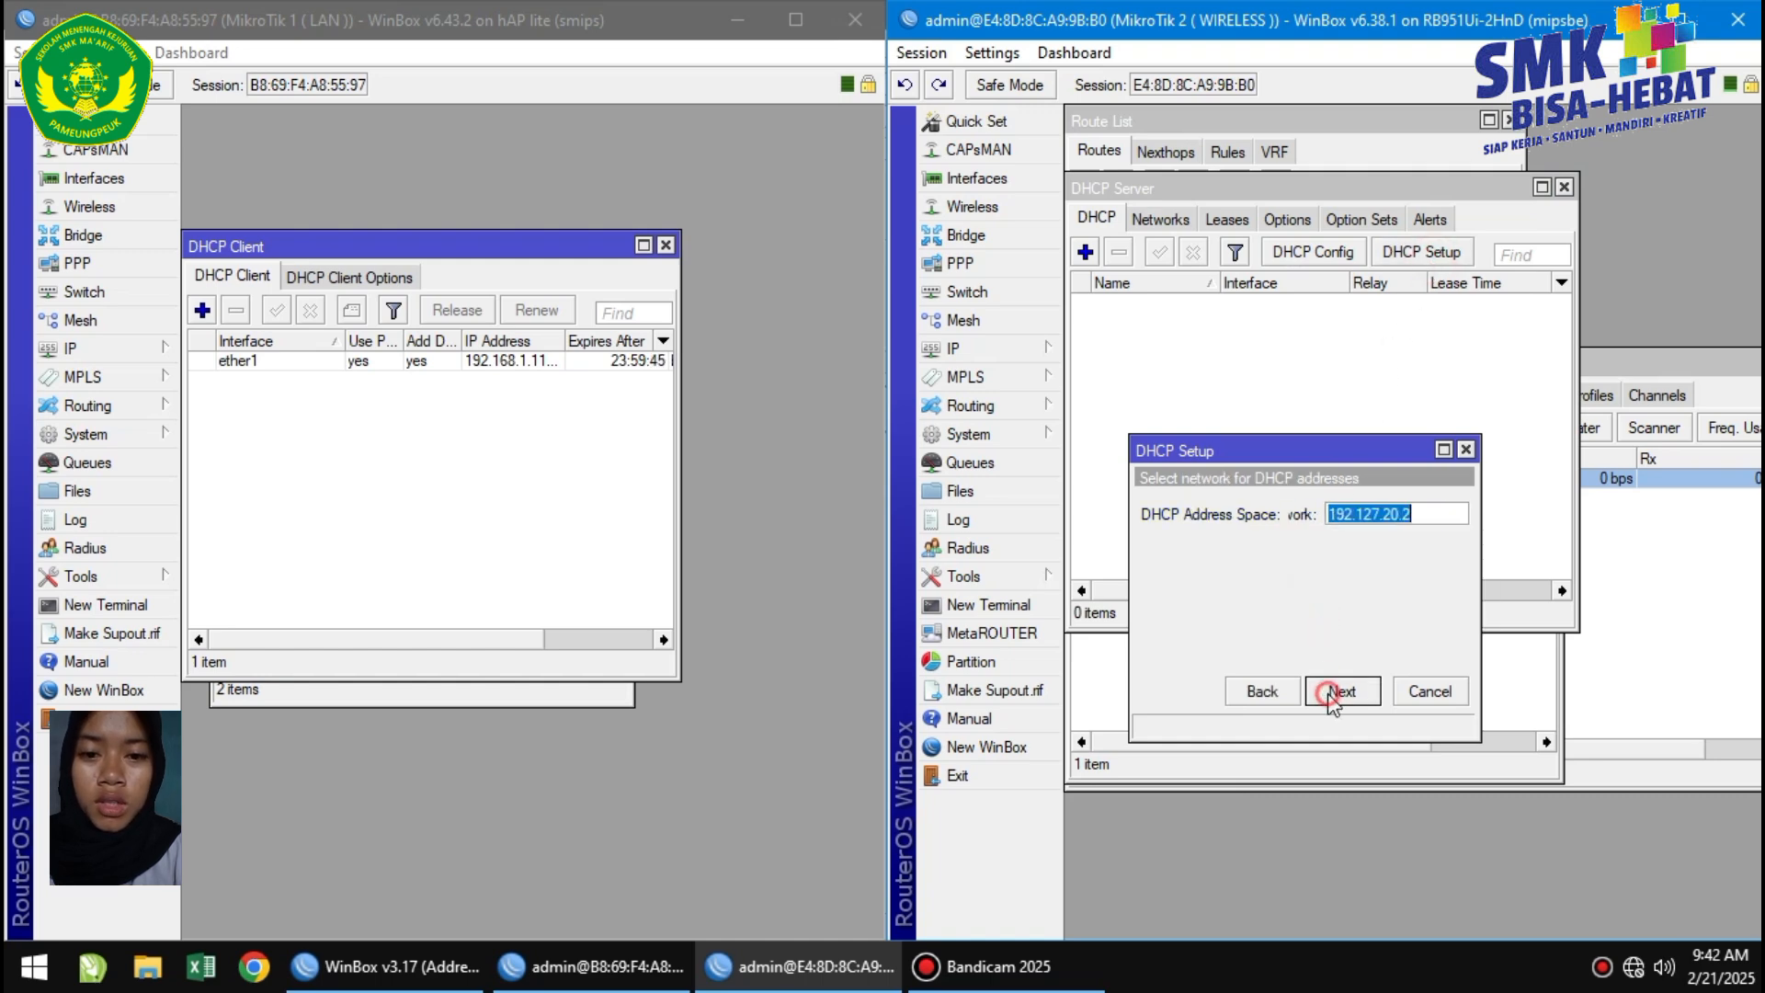
left_click(1329, 693)
left_click(1329, 693)
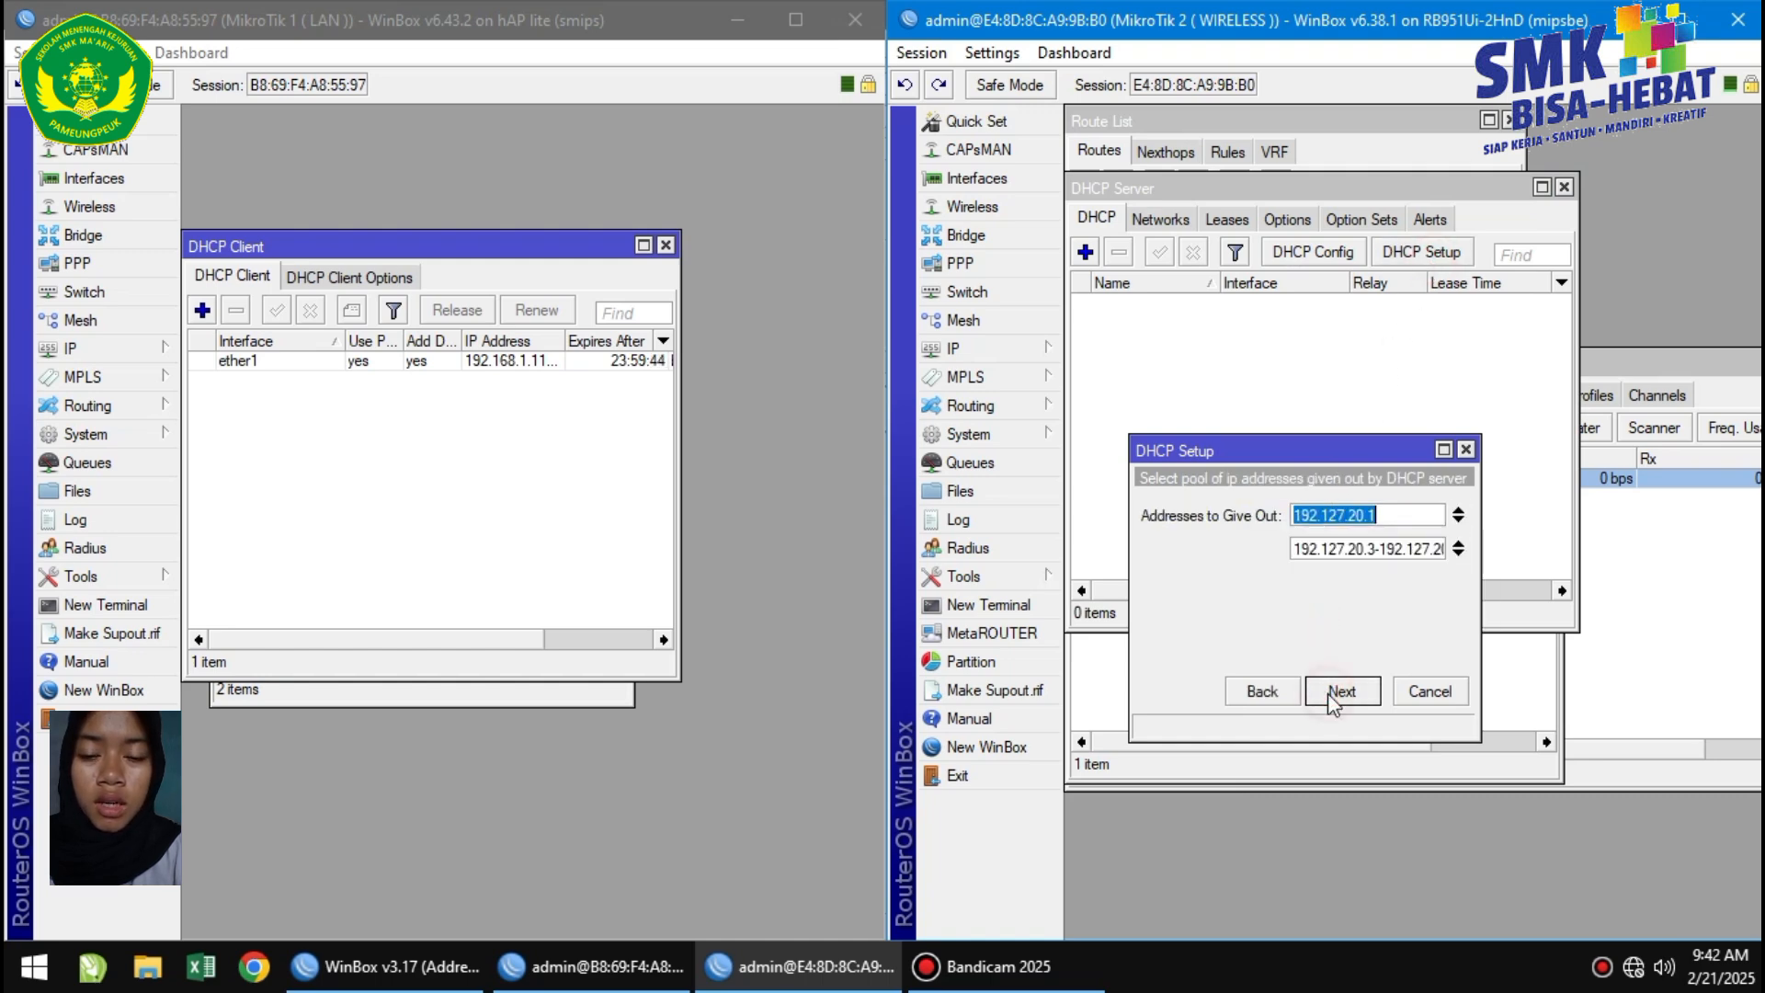
Set the pool to 192.127.20.3-192.127.20.100 and DNS servers 192.168.1.1 and 8.8.8.8.
left_click(1458, 510)
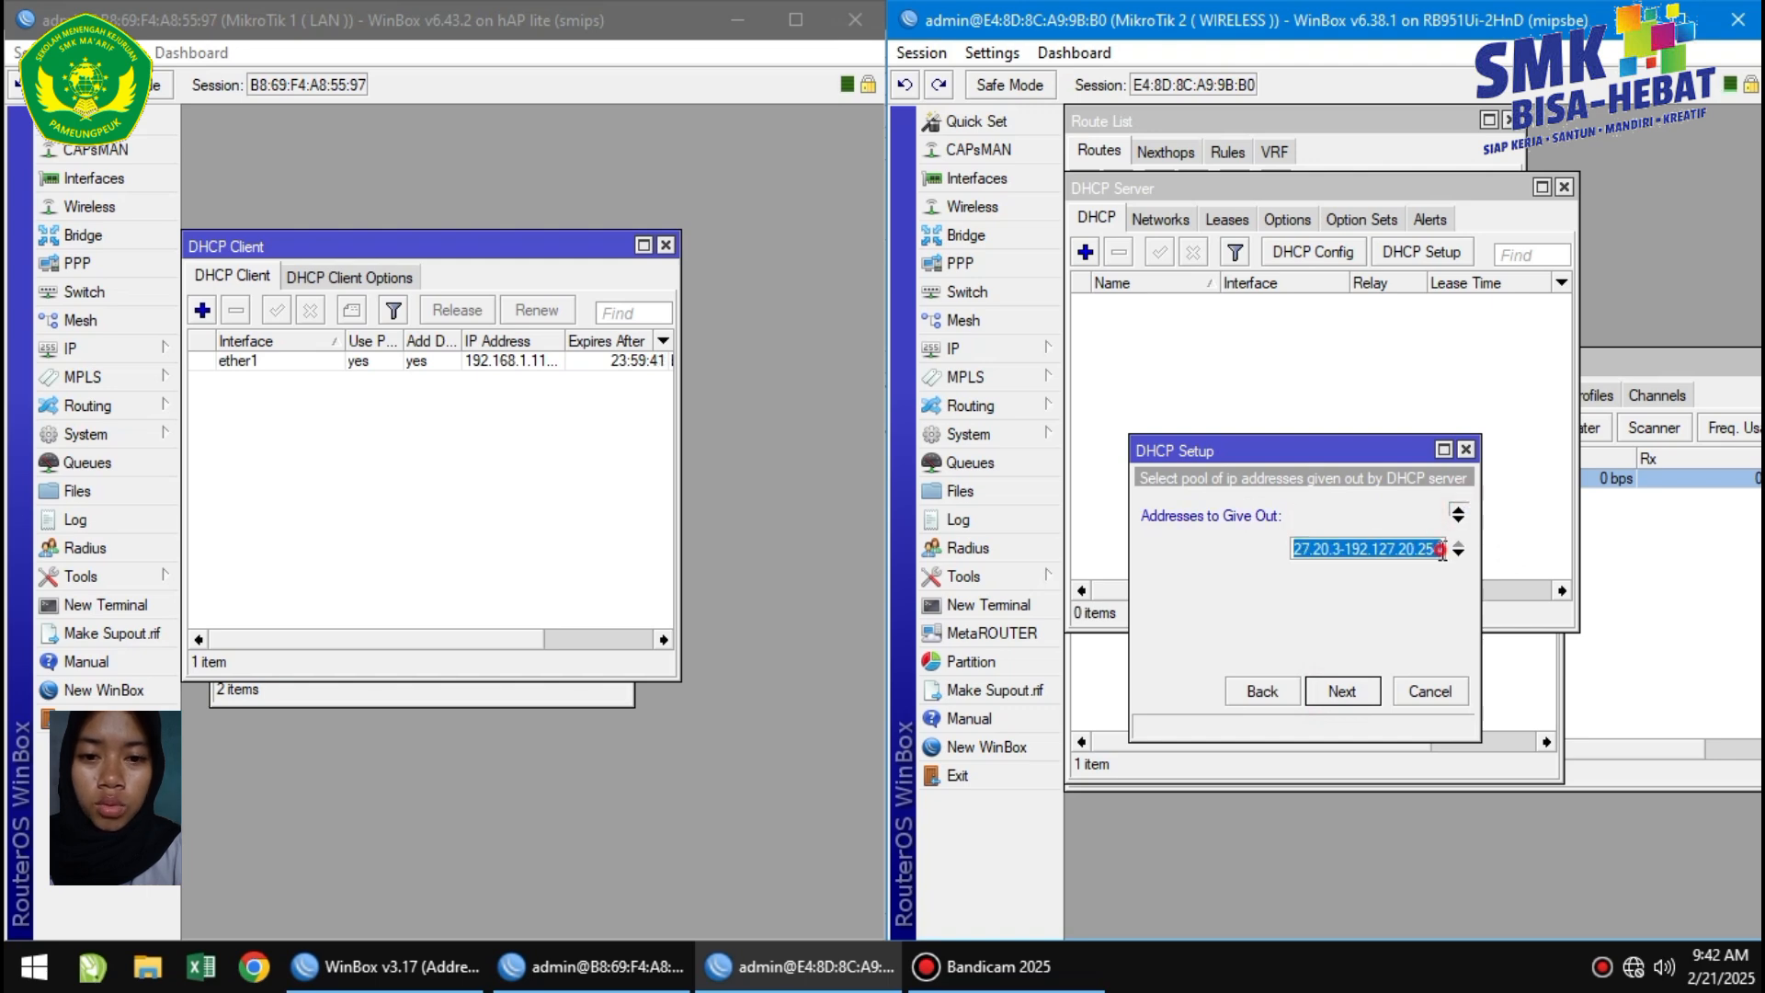
left_click(1441, 550)
key("BackSpace")
key("BackSpace")
key("BackSpace")
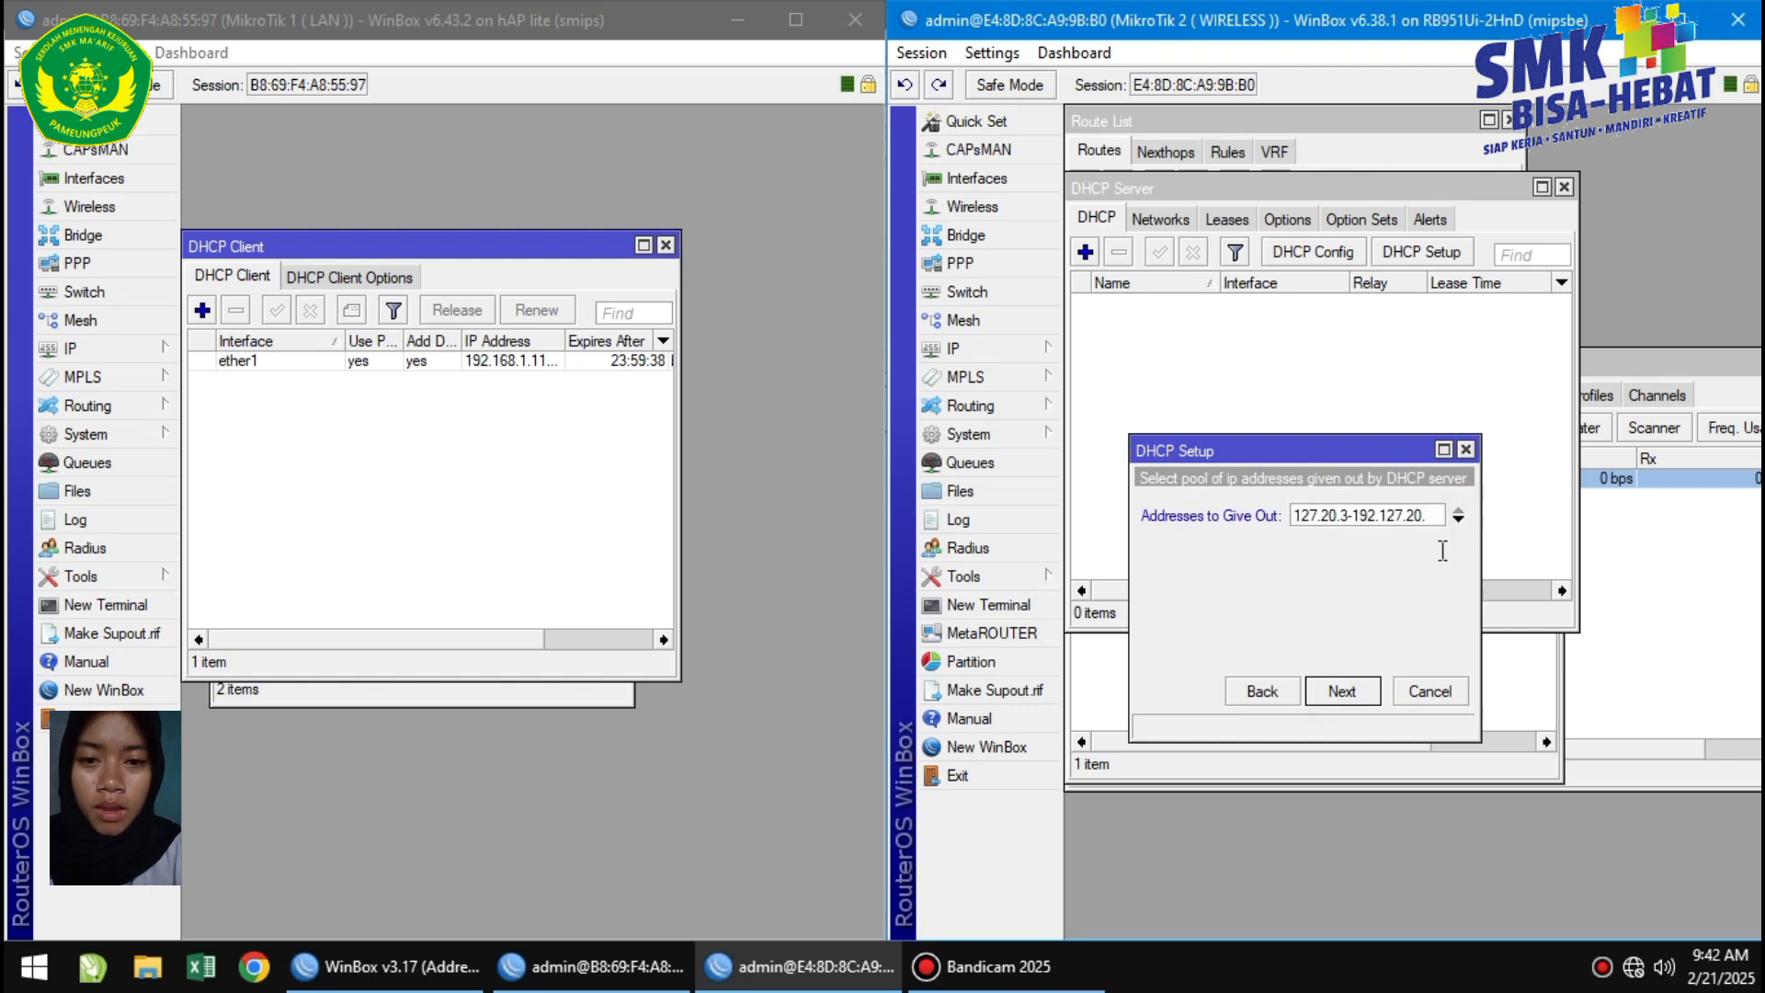
type("100")
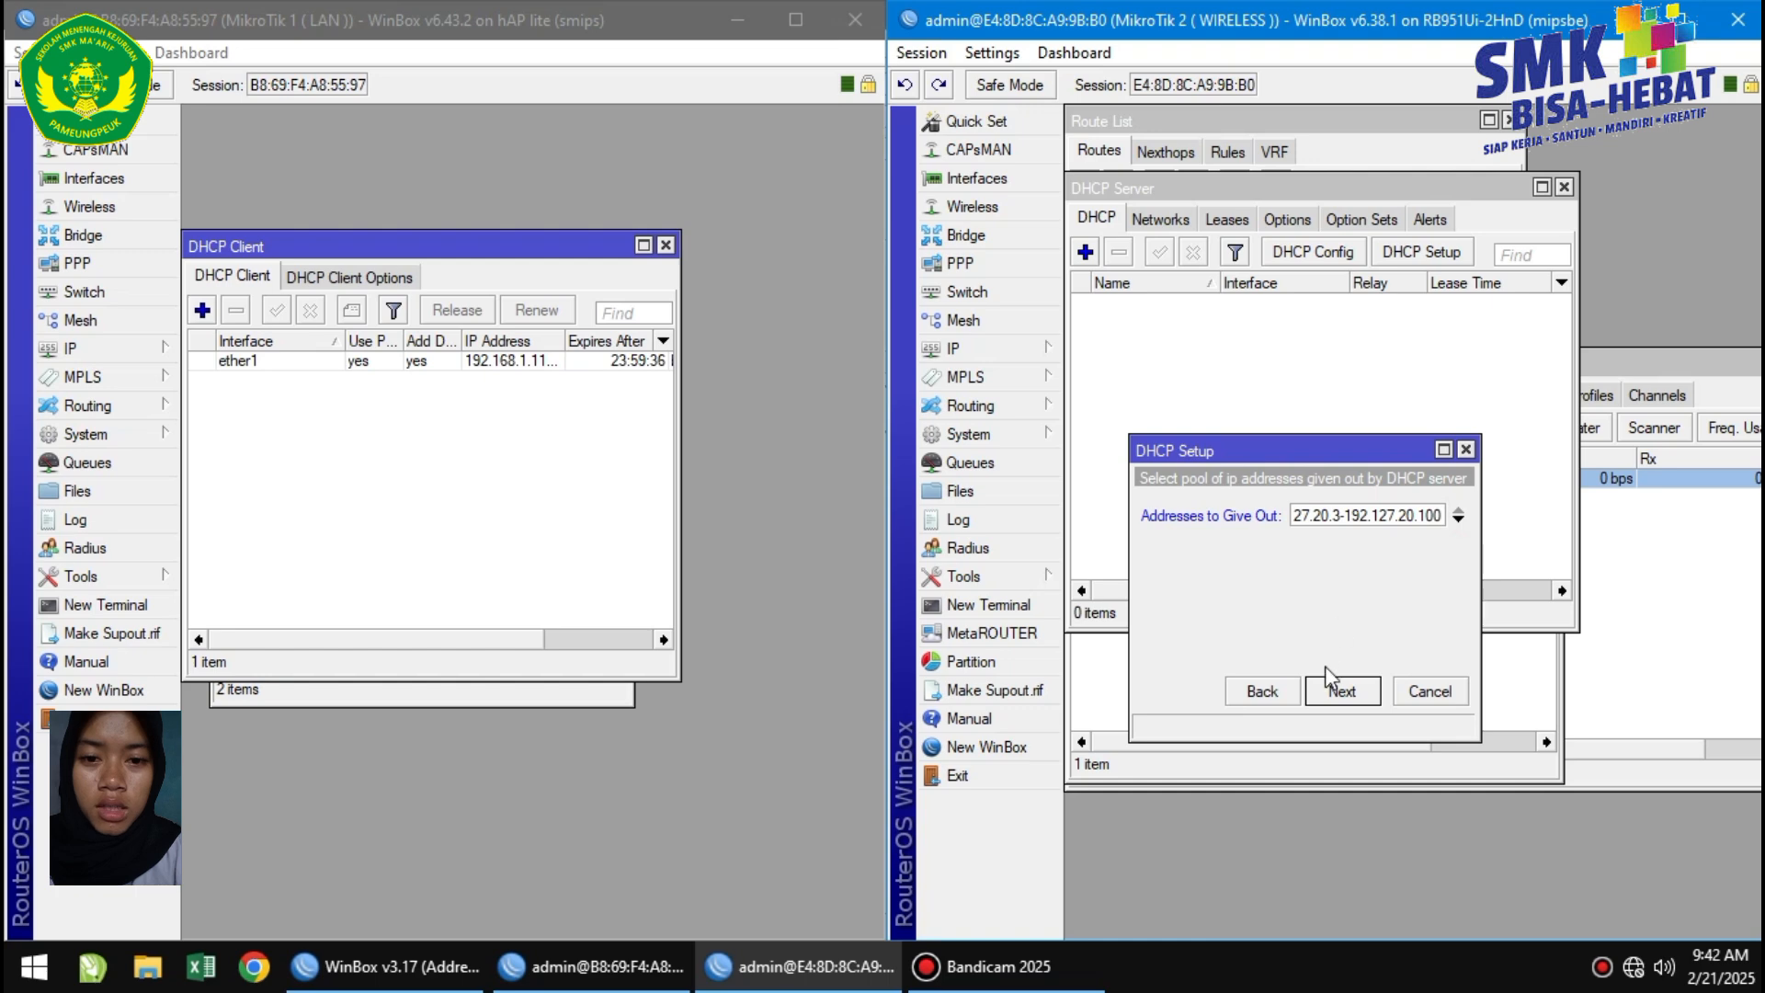
left_click(1339, 690)
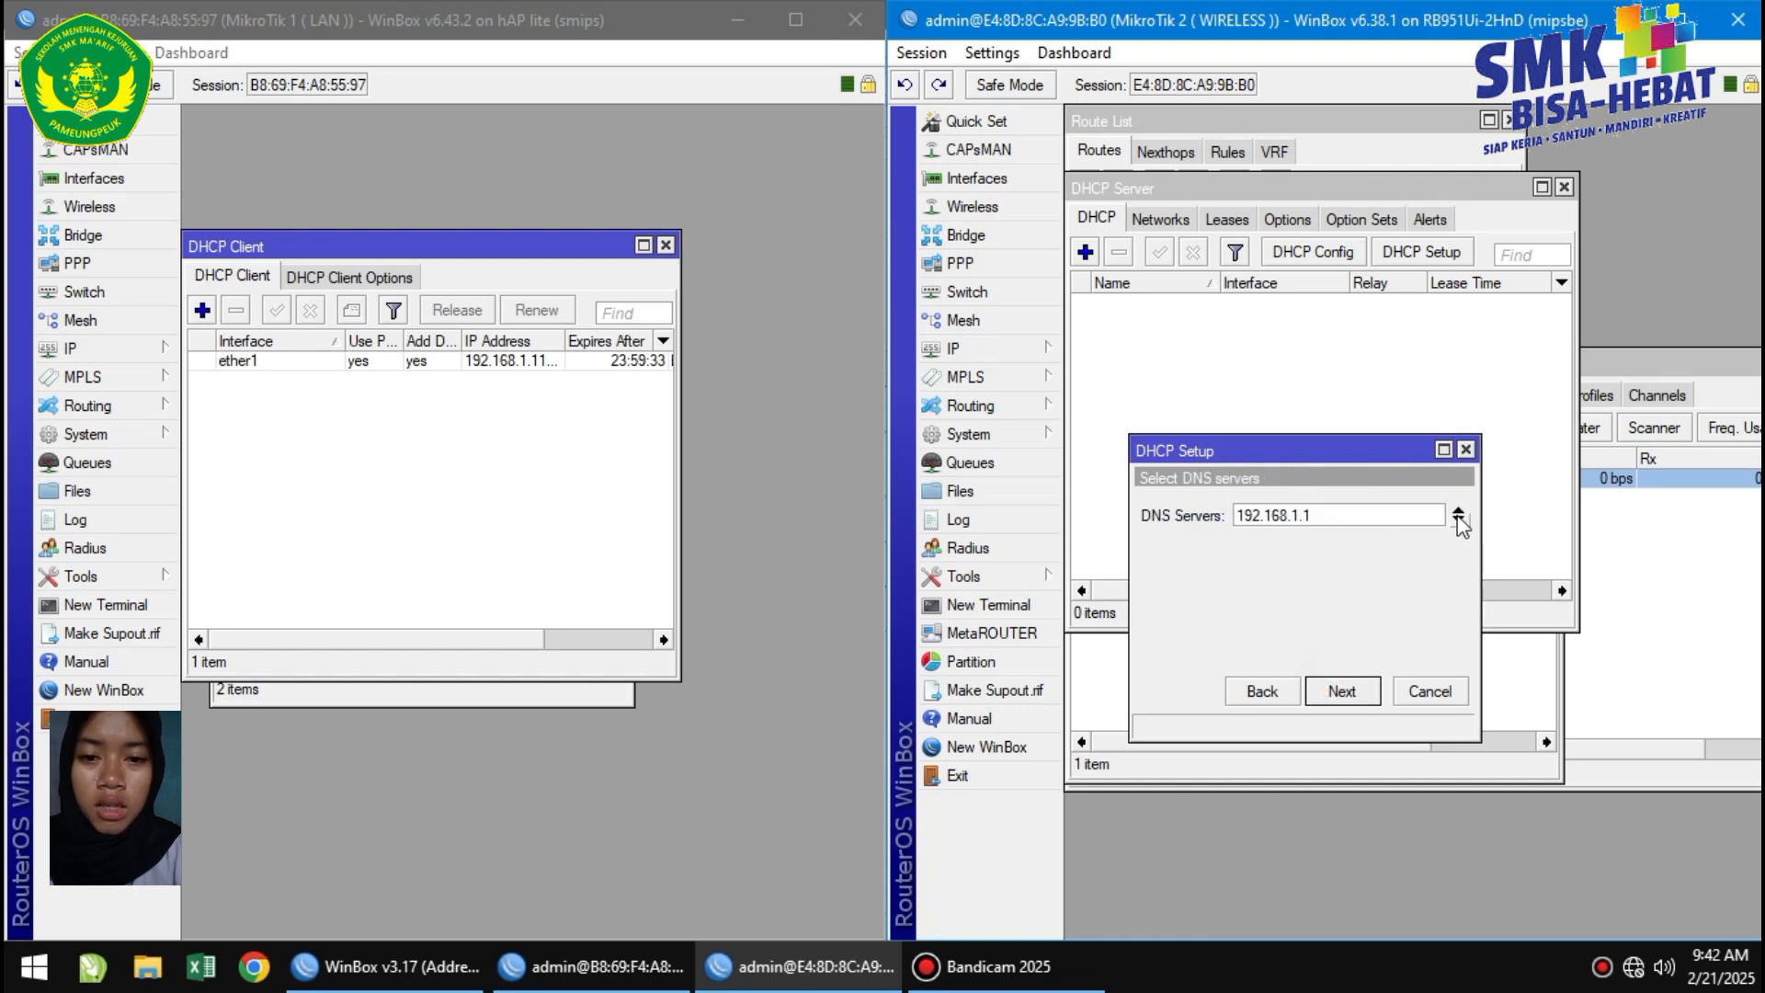
left_click(1457, 520)
type("8.8.8")
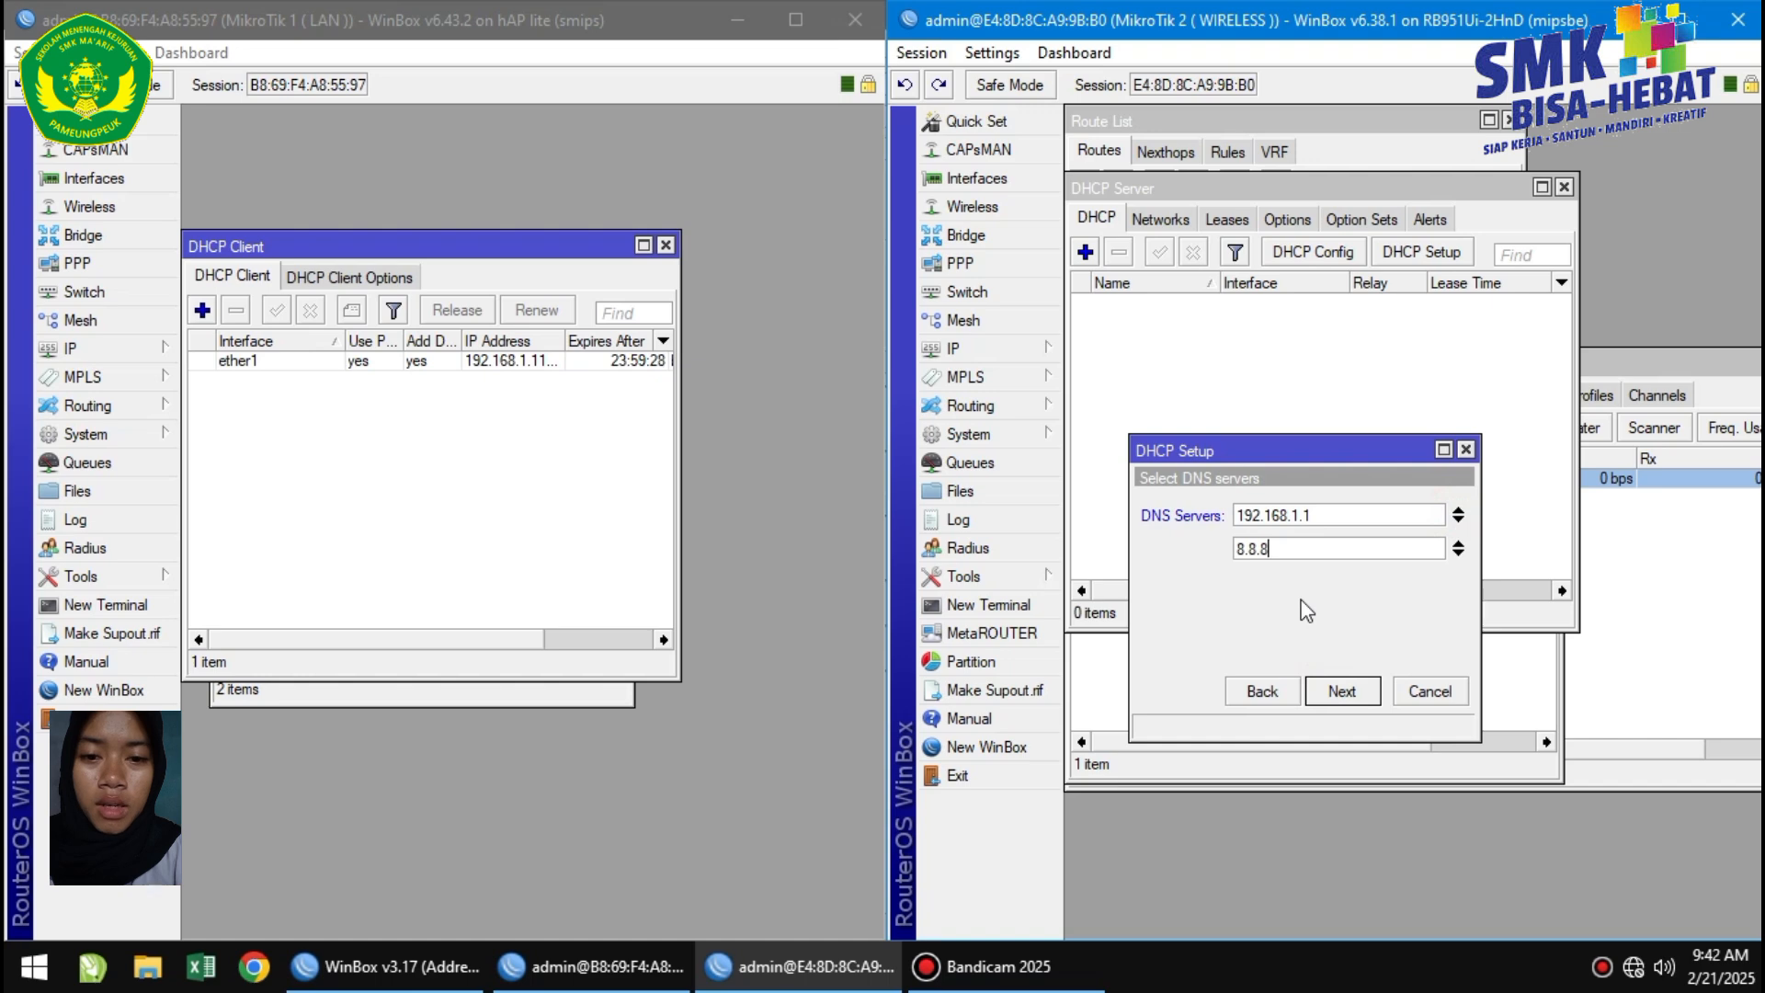
type(".8")
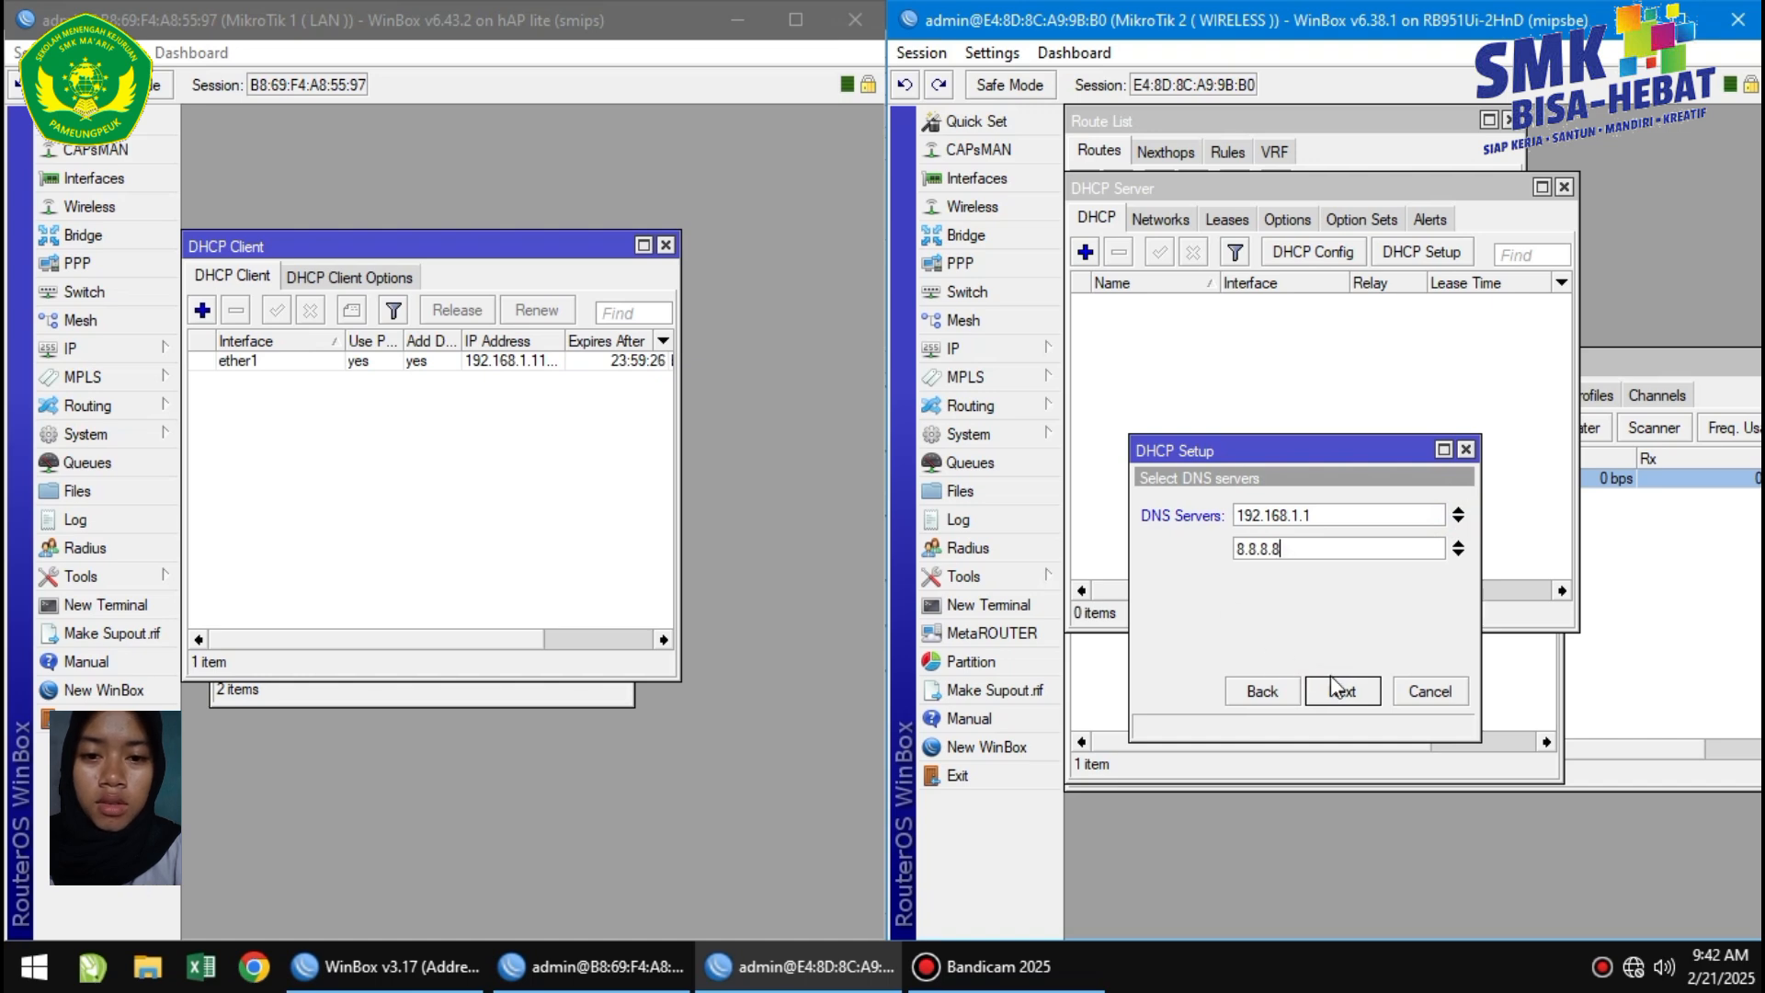
left_click(1335, 686)
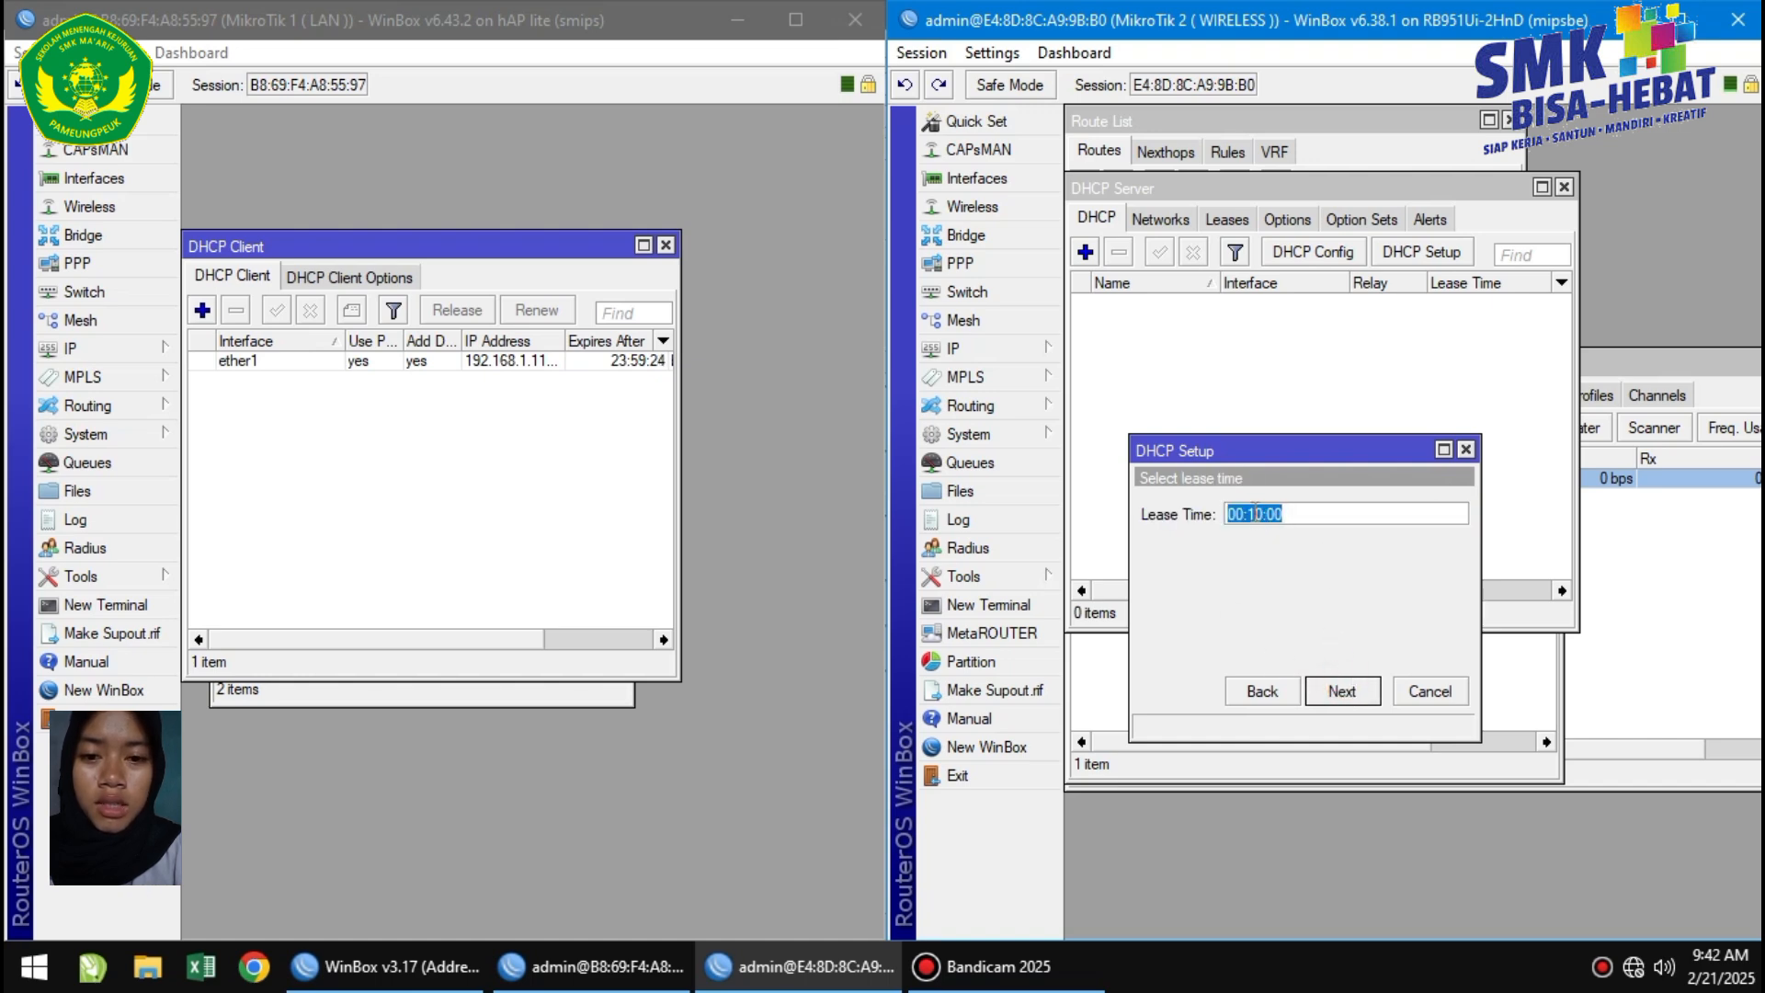
Set the lease time to 08:00:00 and finish the DHCP setup.
left_click(1255, 513)
key("BackSpace")
type("00")
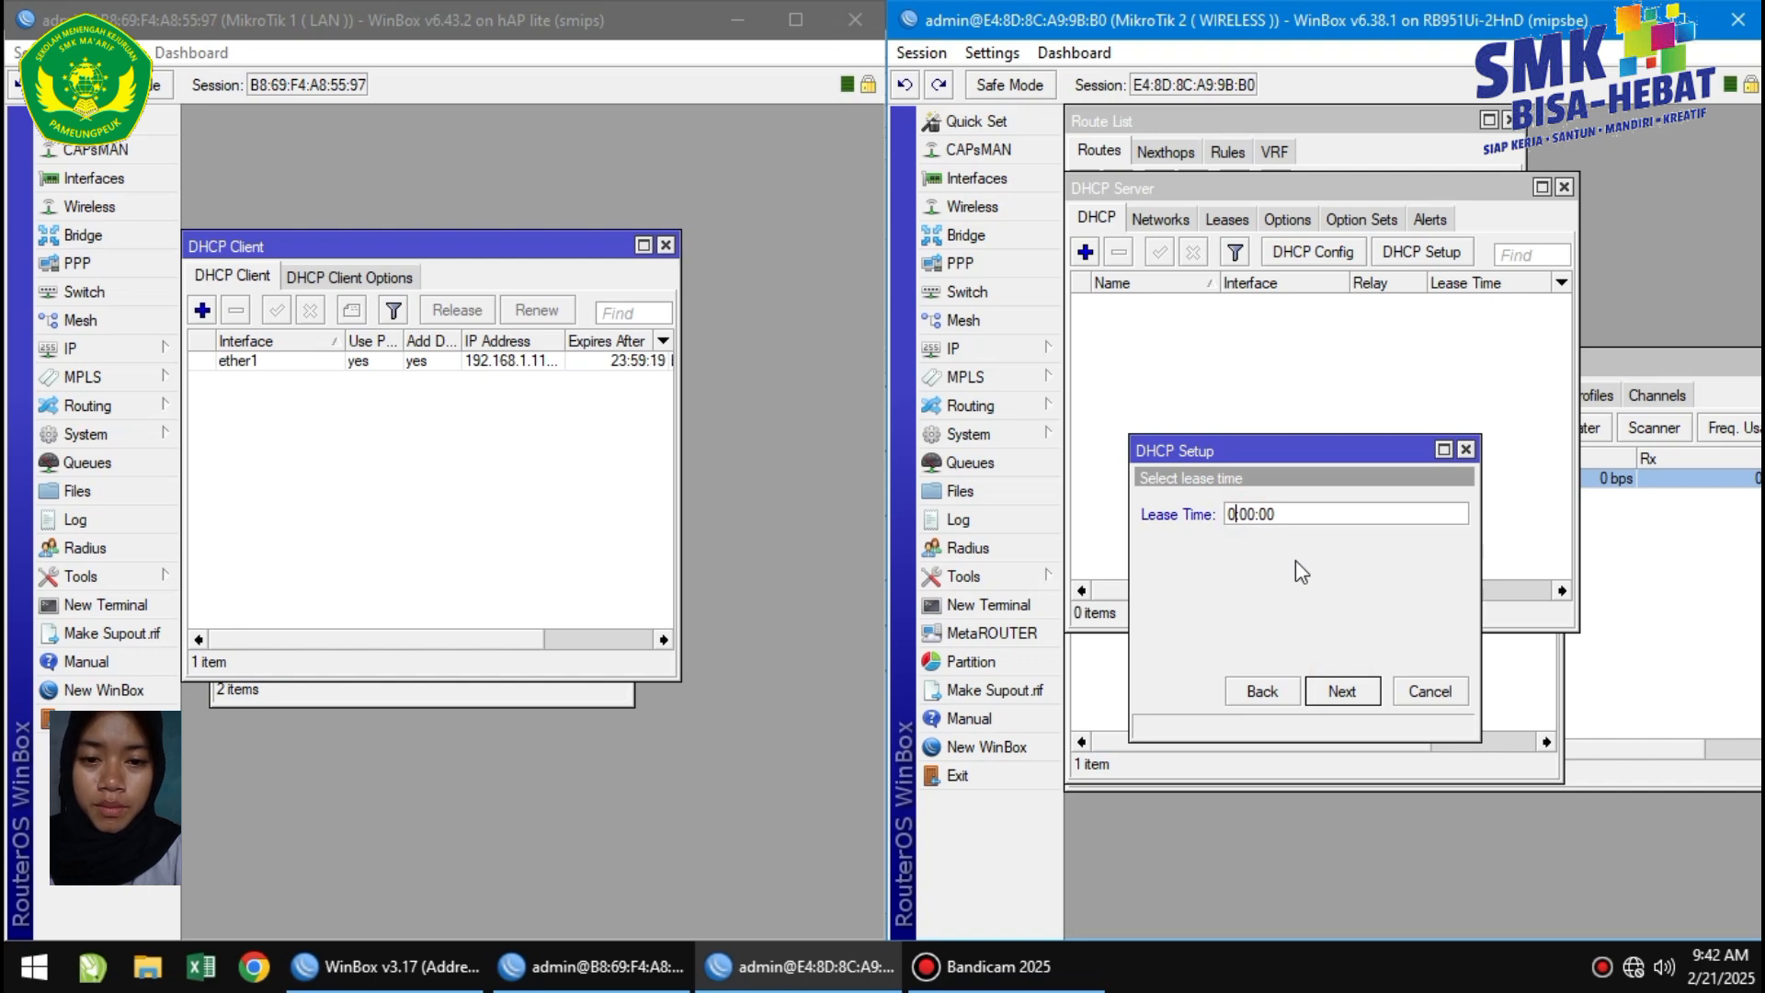
key("BackSpace")
type("8")
left_click(1341, 691)
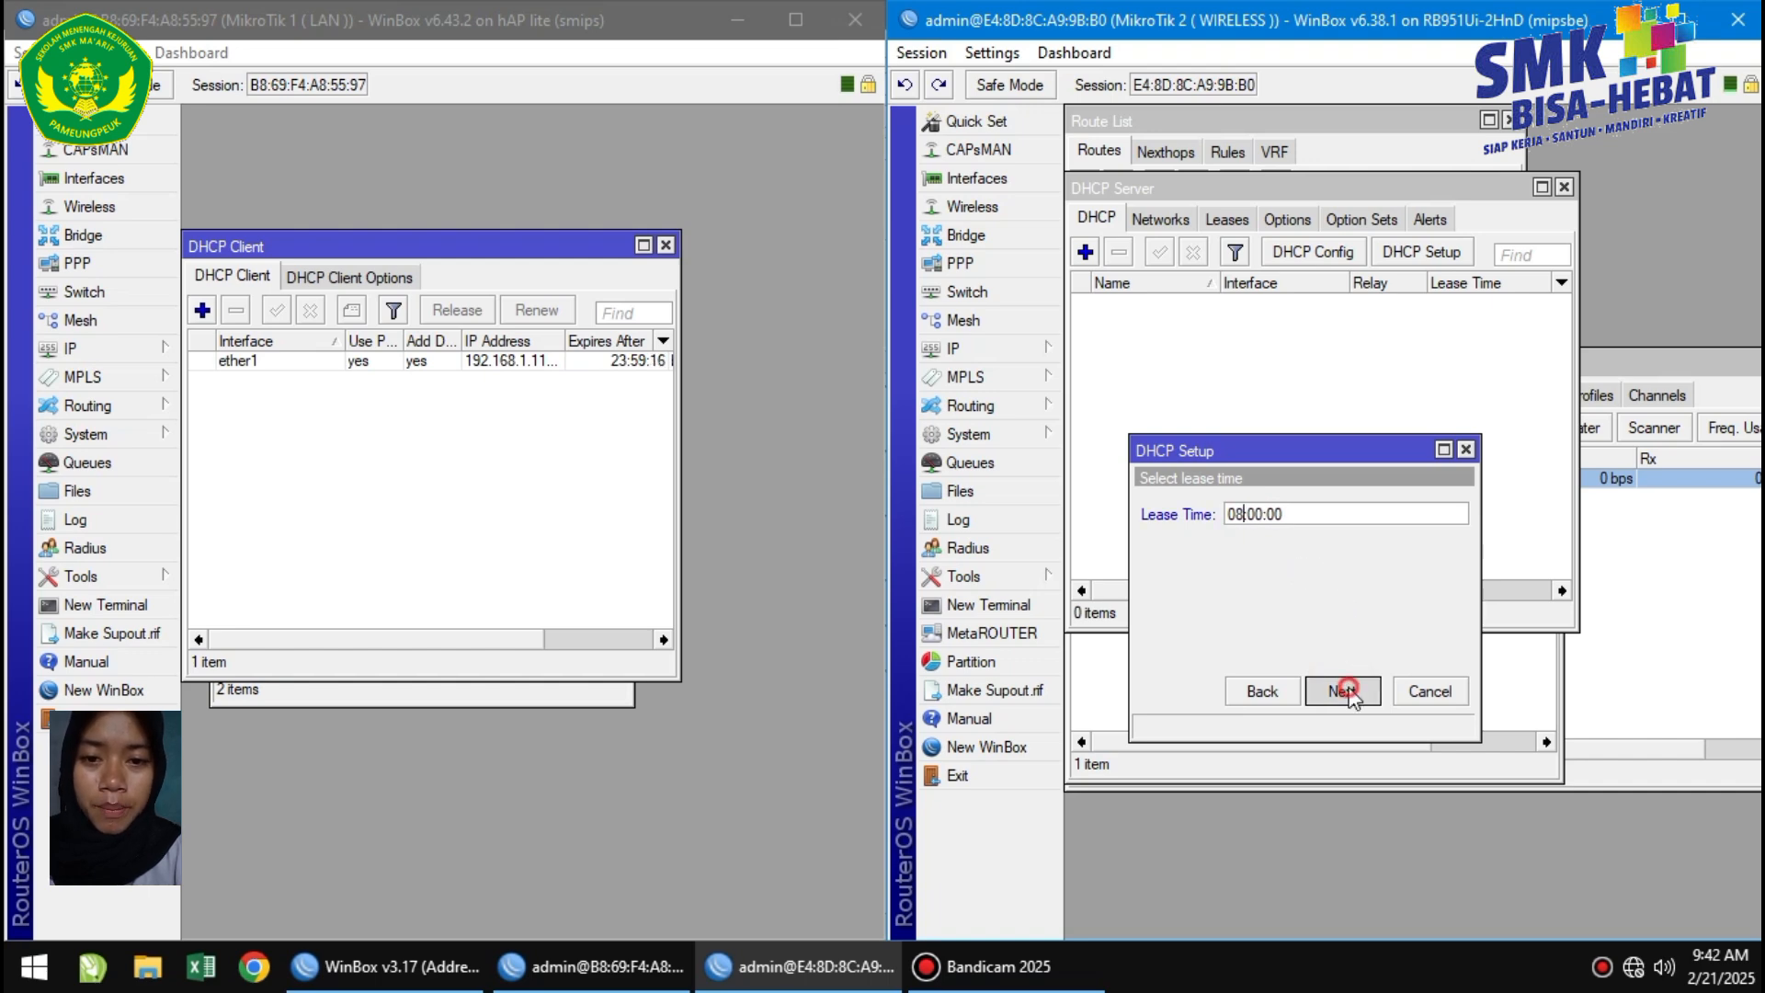
left_click(1401, 515)
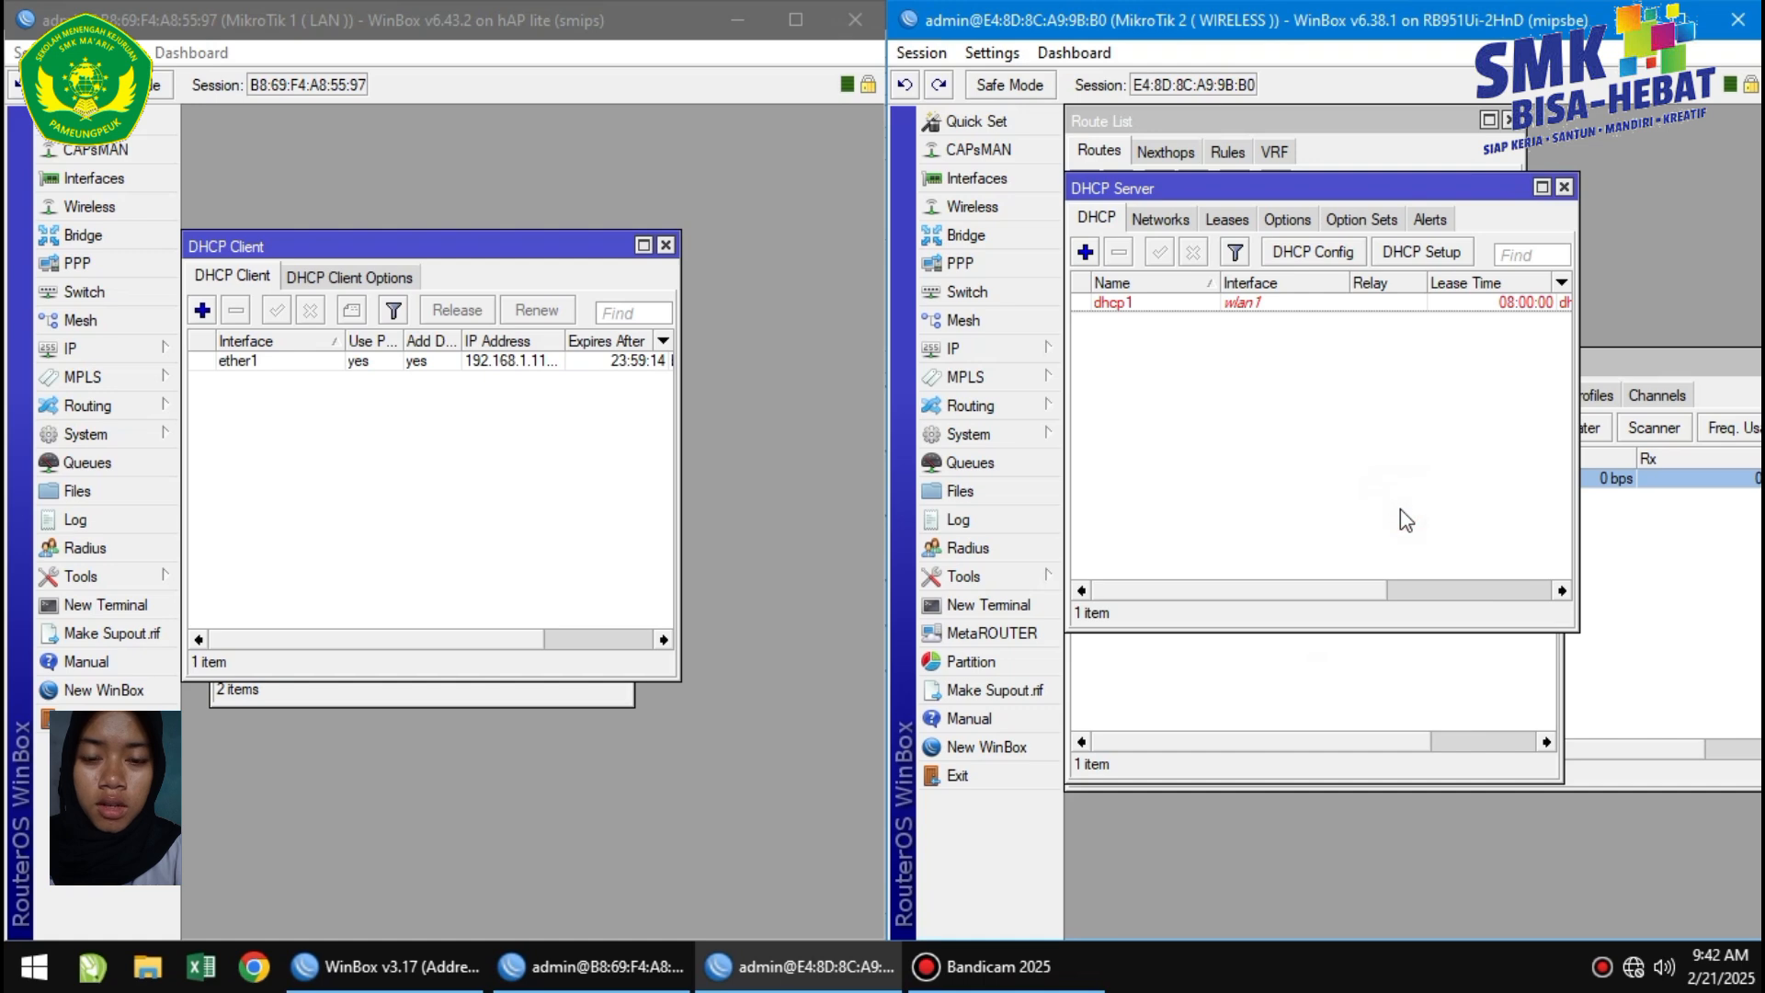
left_click(154, 351)
On MikroTik 1, add a NAT rule with action masquerade and Out. Interface ether1.
left_click(243, 500)
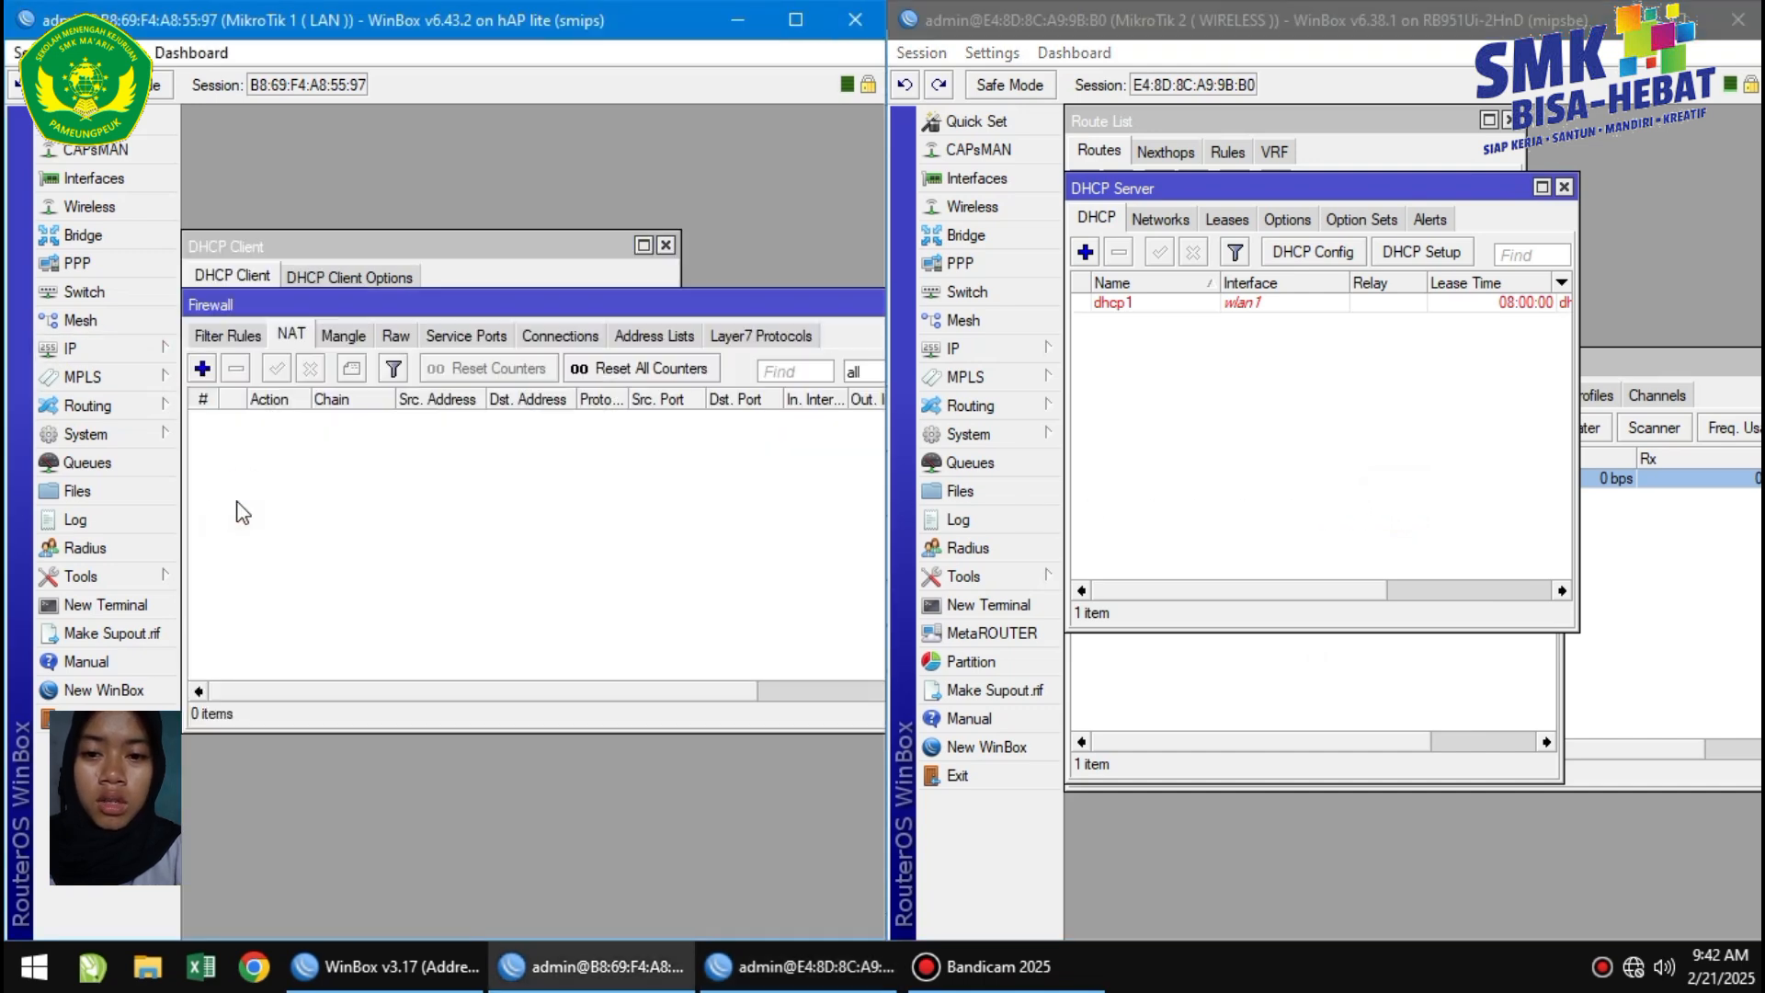
left_click(202, 369)
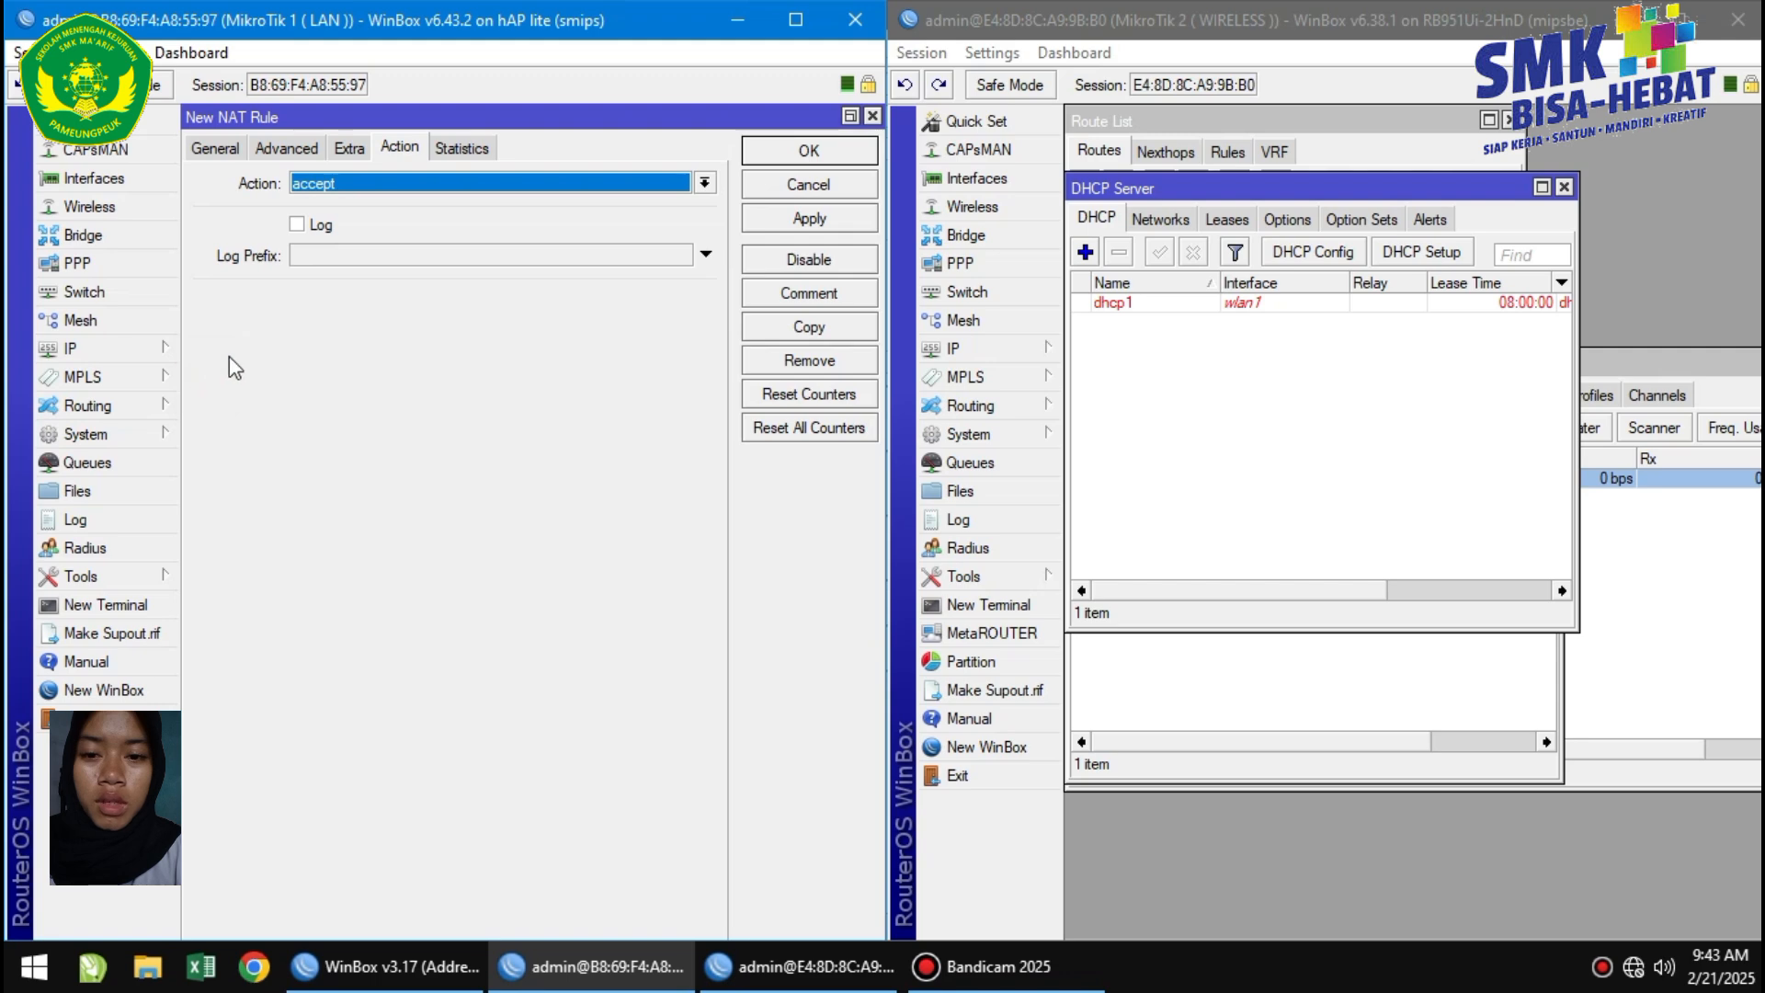
left_click(411, 182)
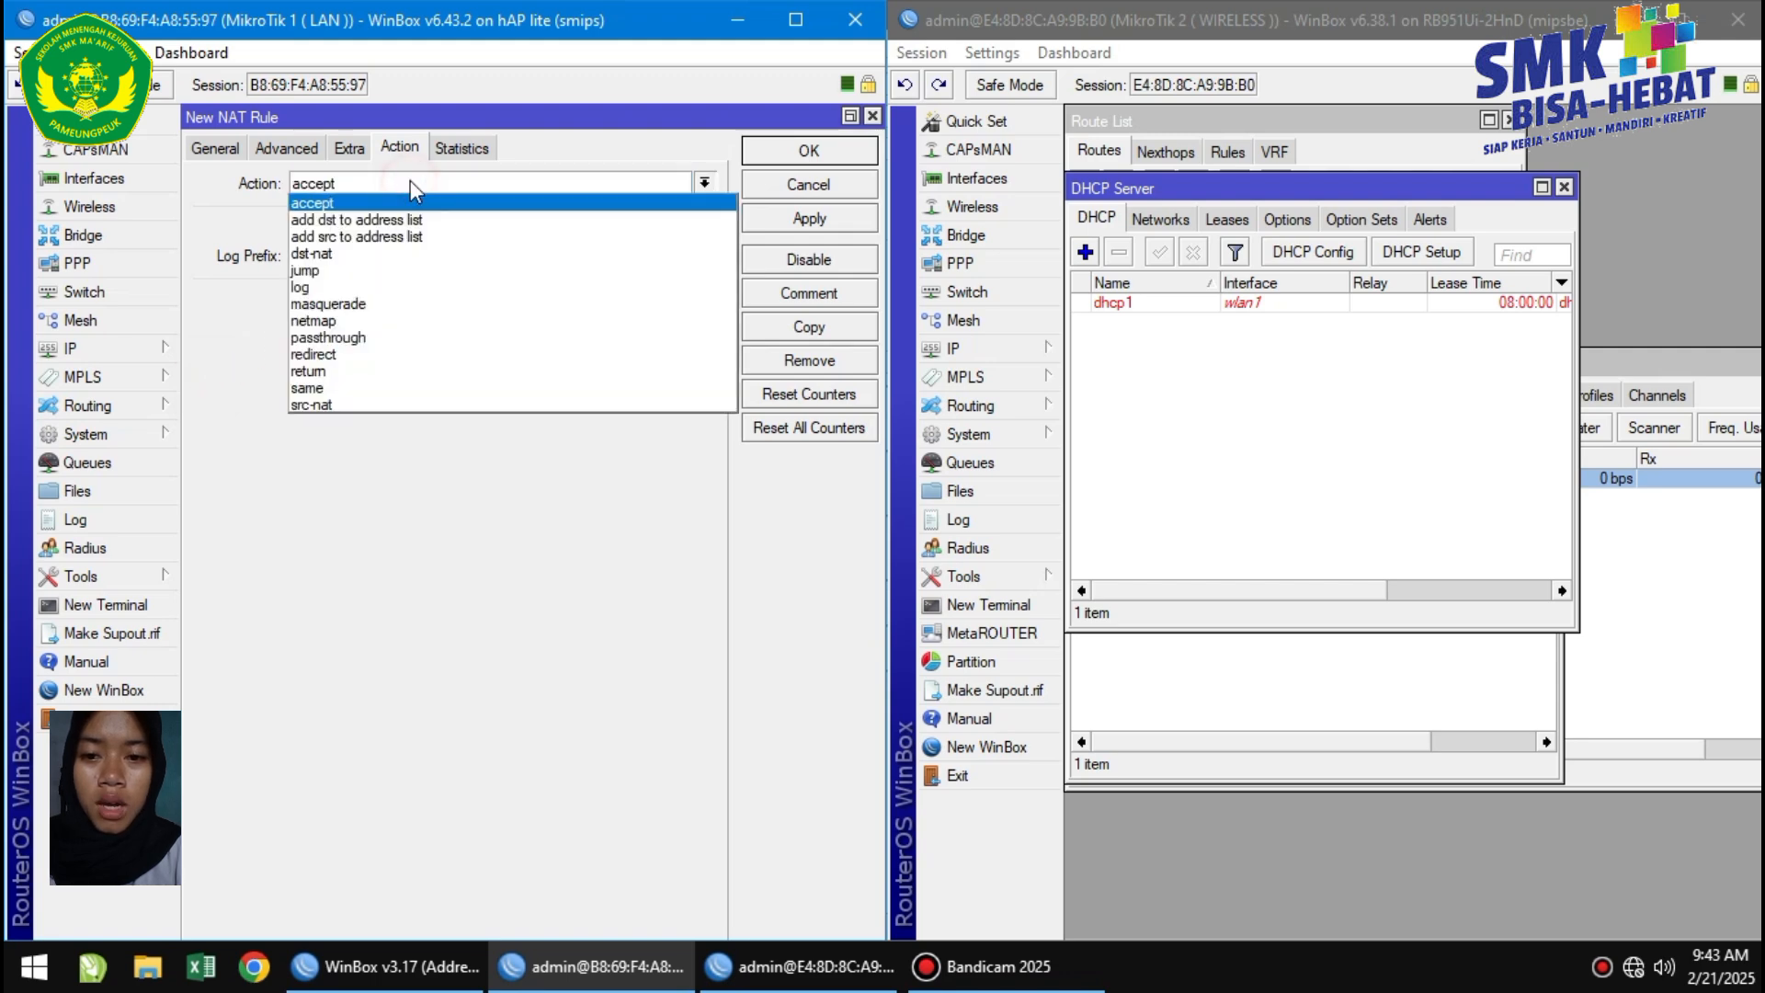
left_click(355, 304)
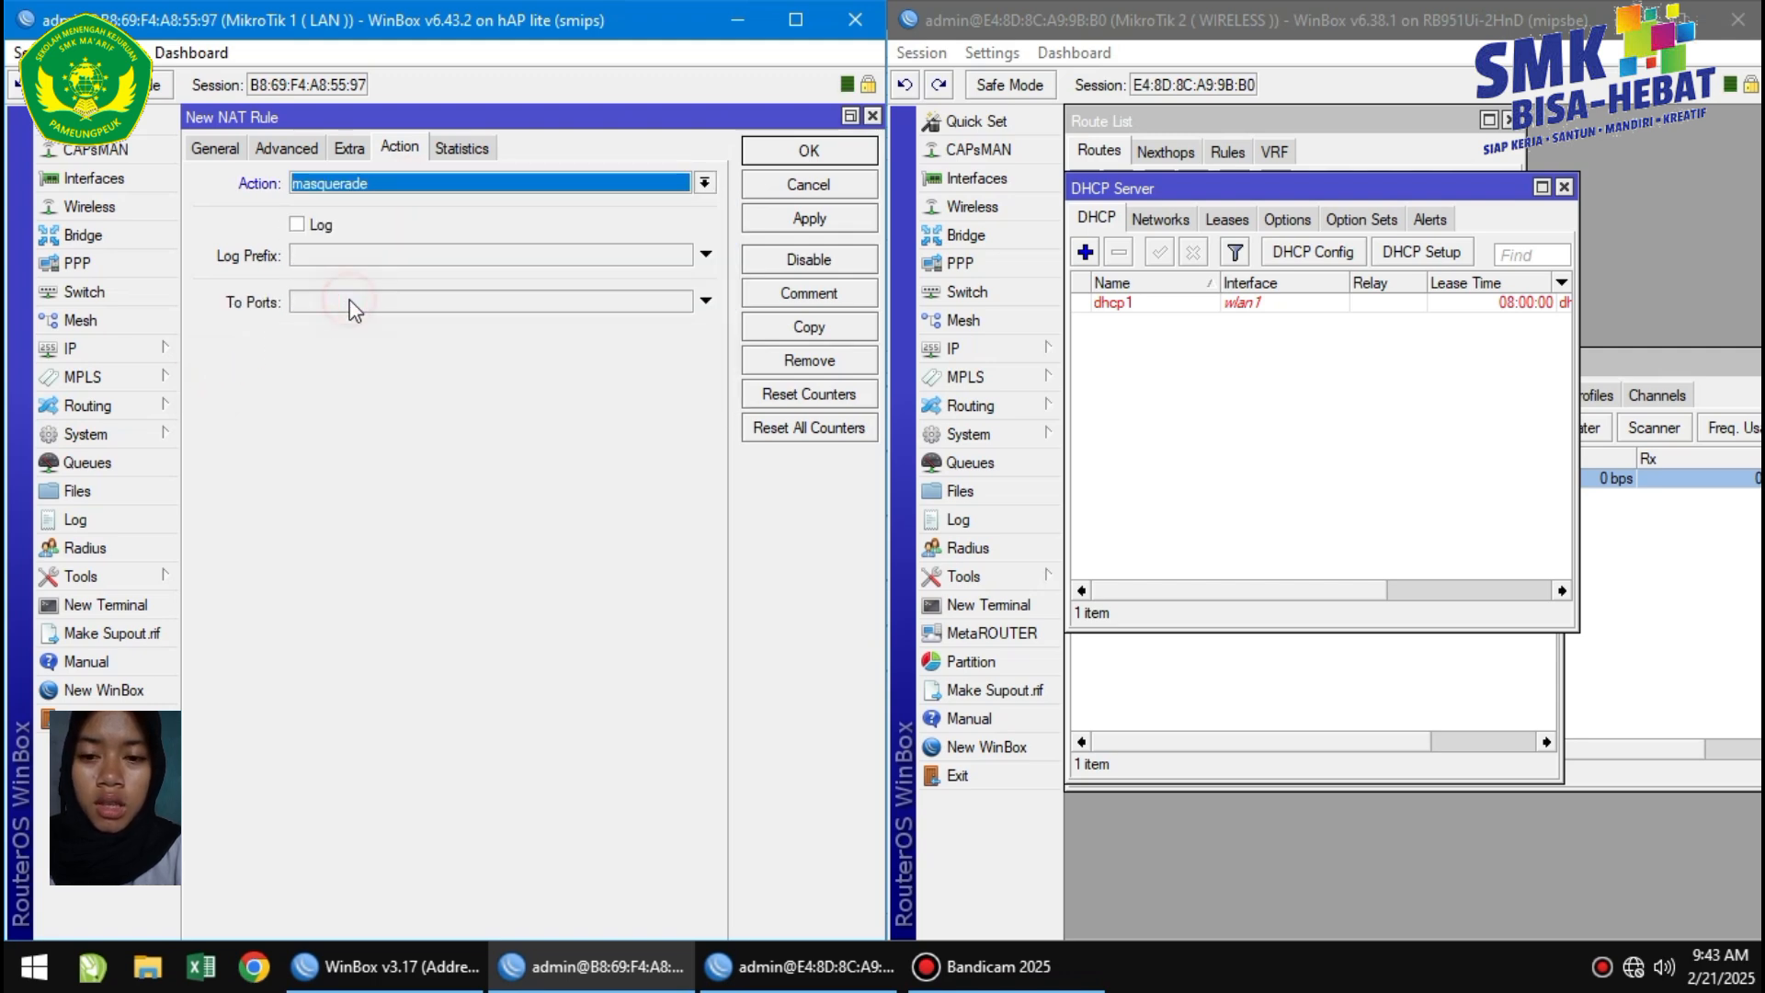
left_click(195, 150)
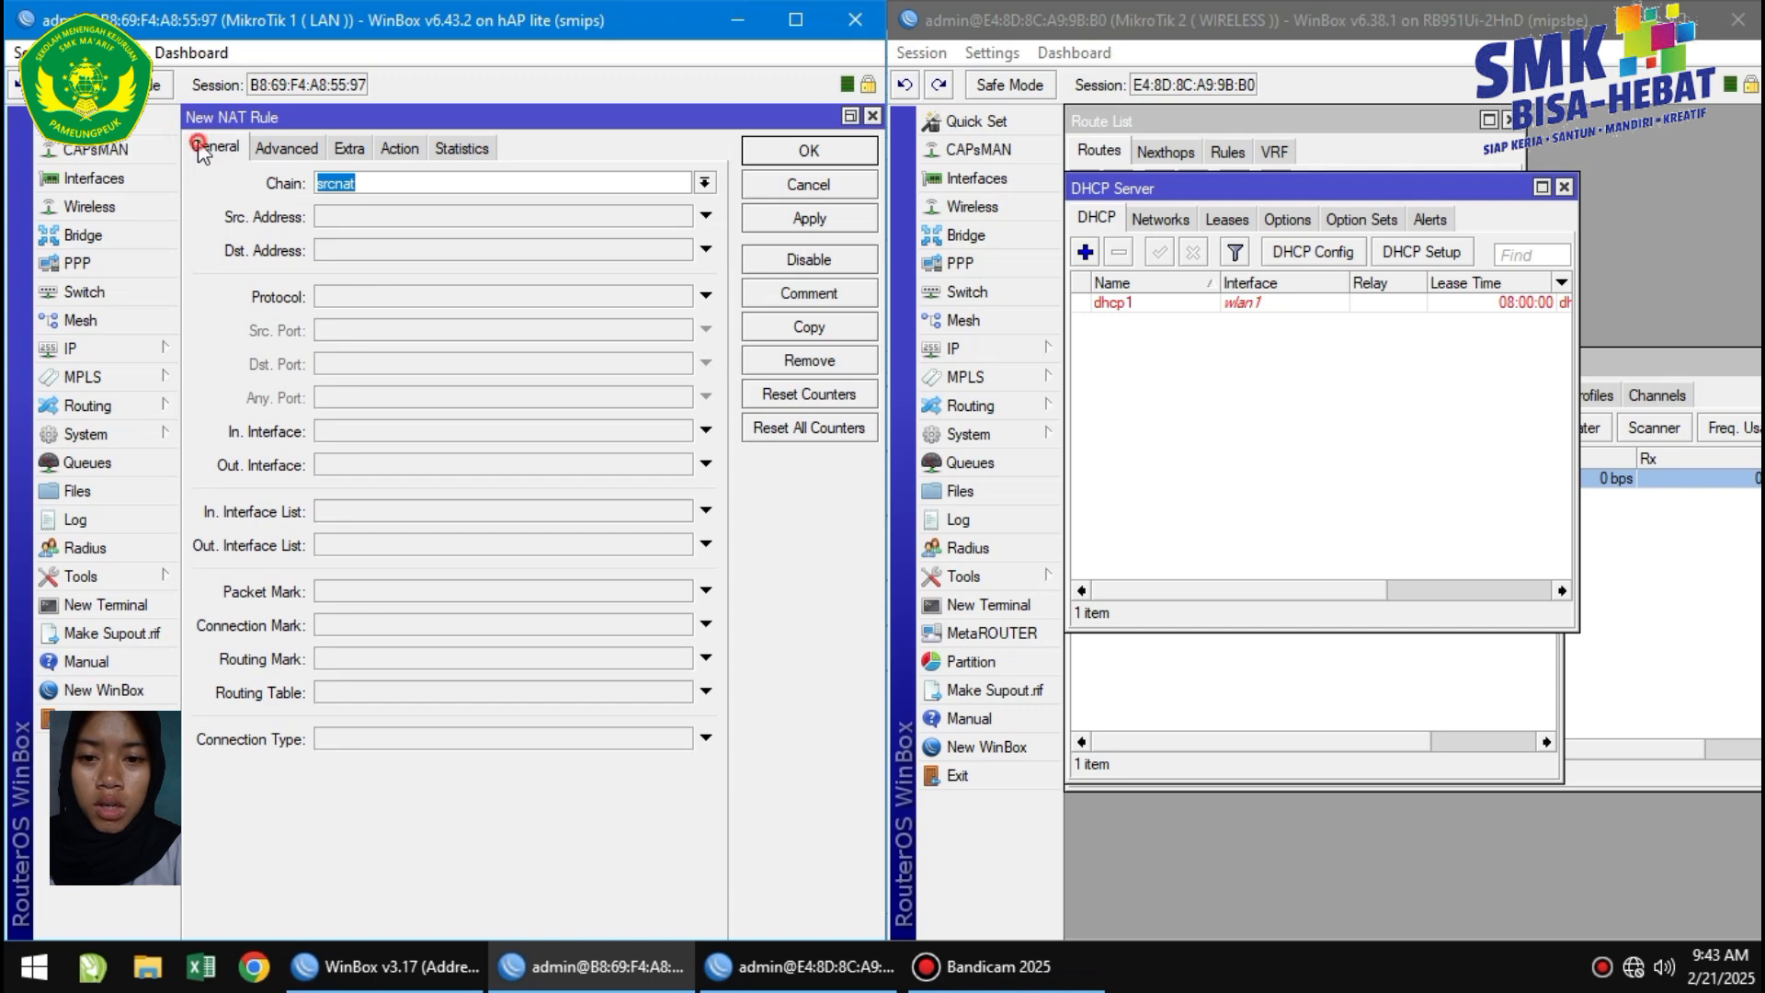
left_click(364, 471)
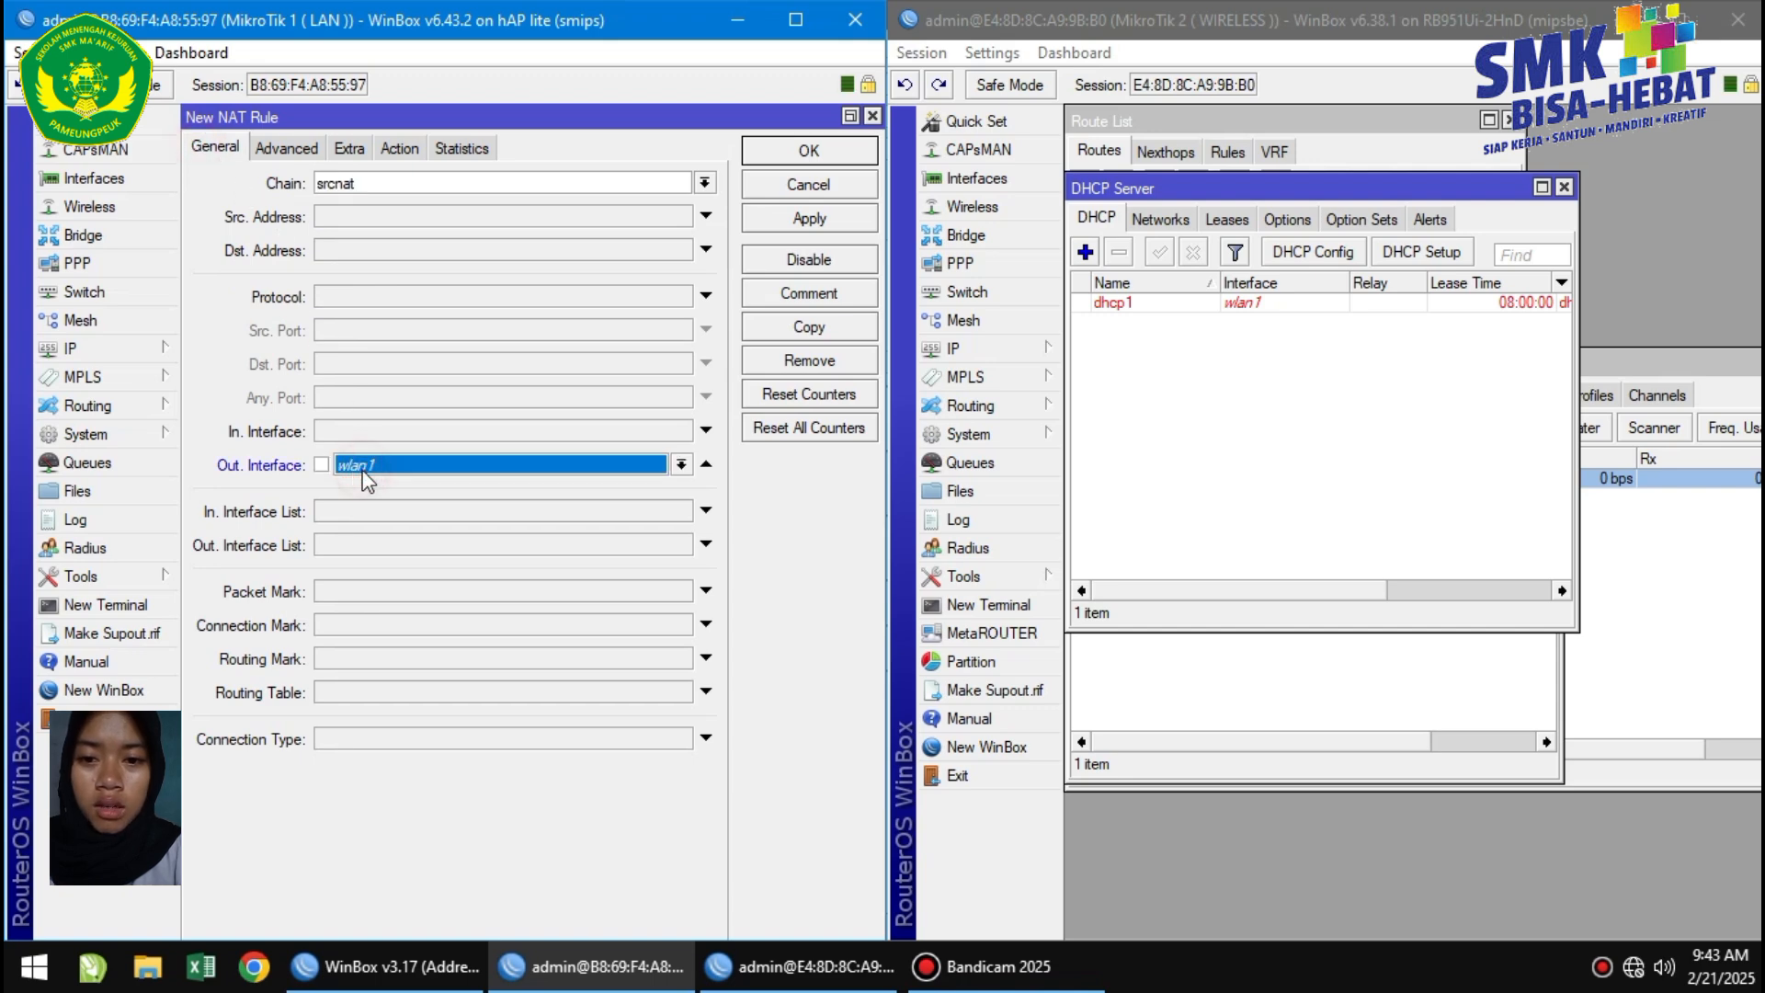
left_click(364, 471)
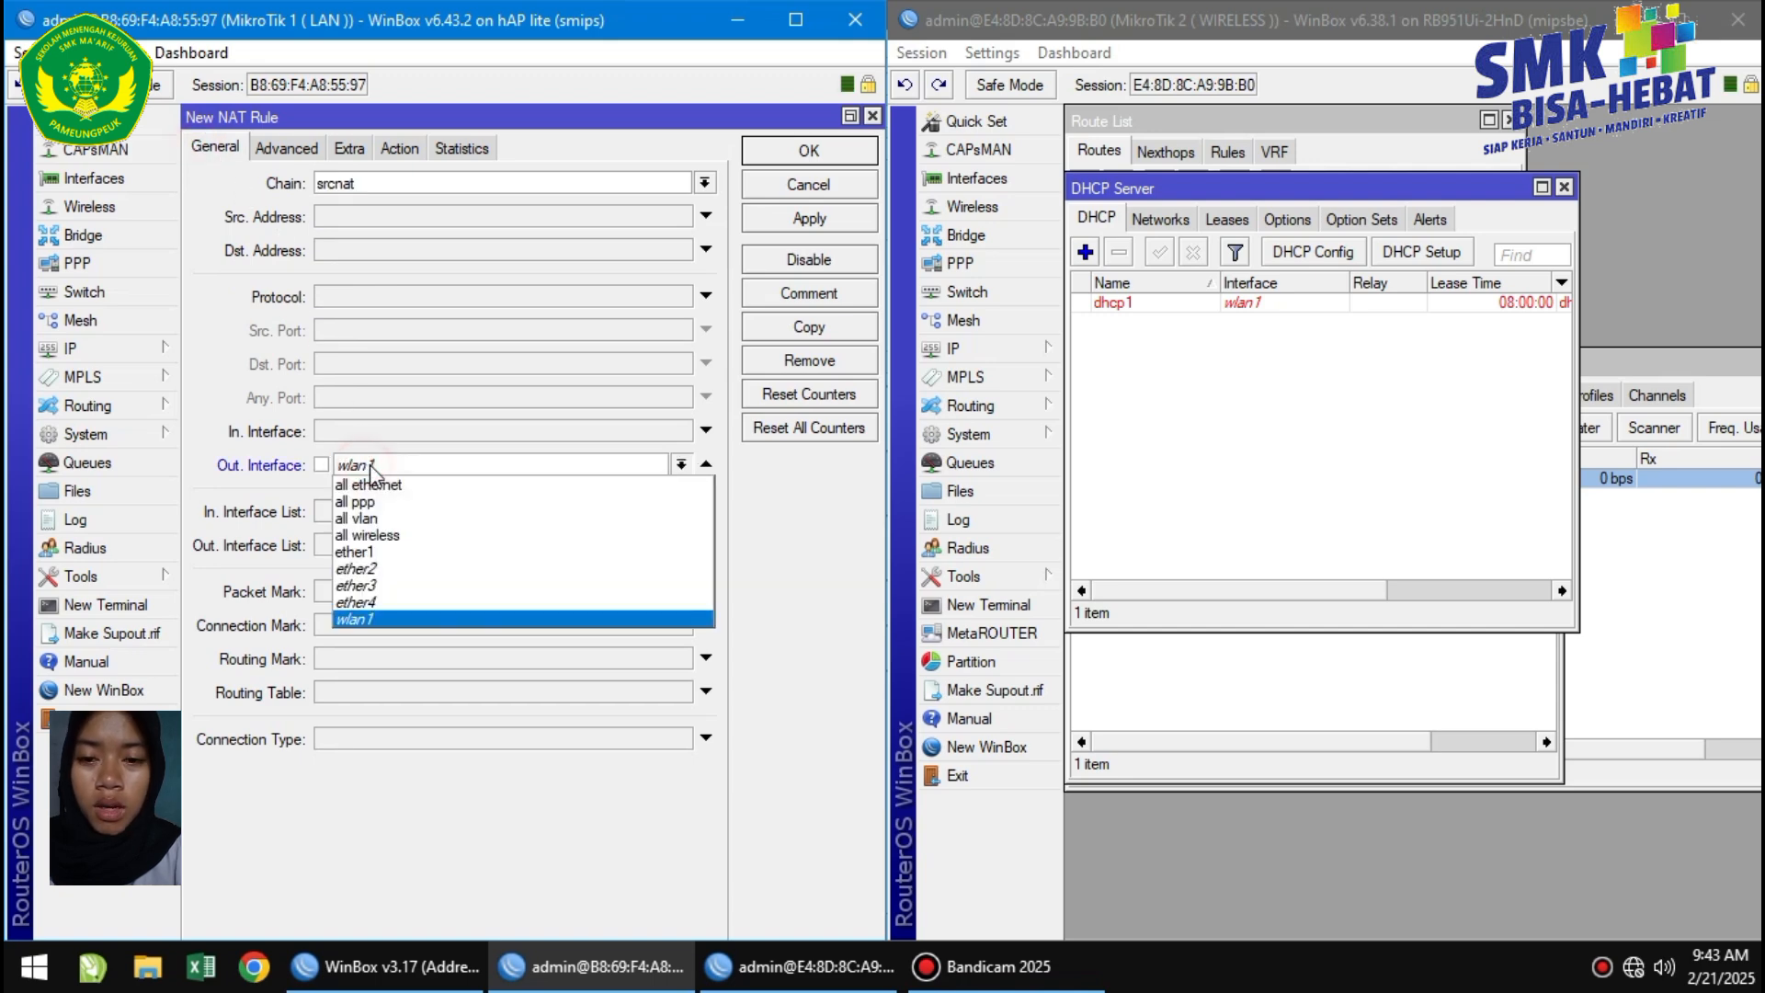
left_click(371, 548)
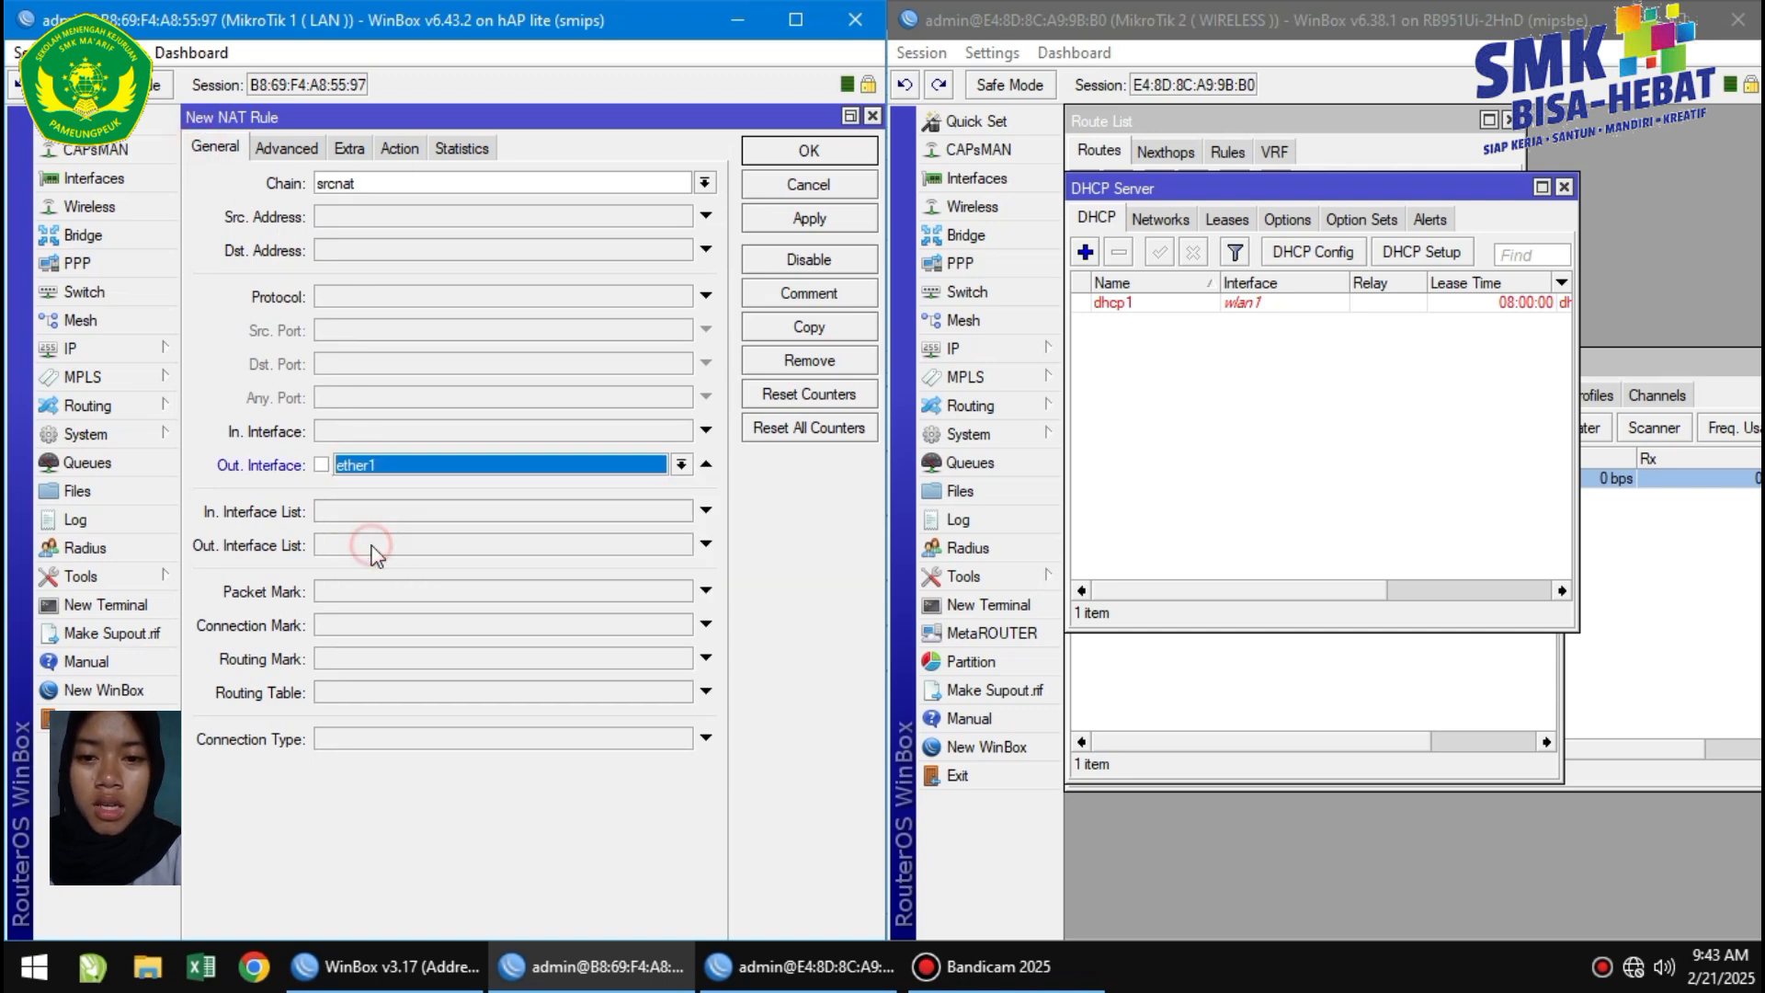
left_click(854, 218)
left_click(844, 154)
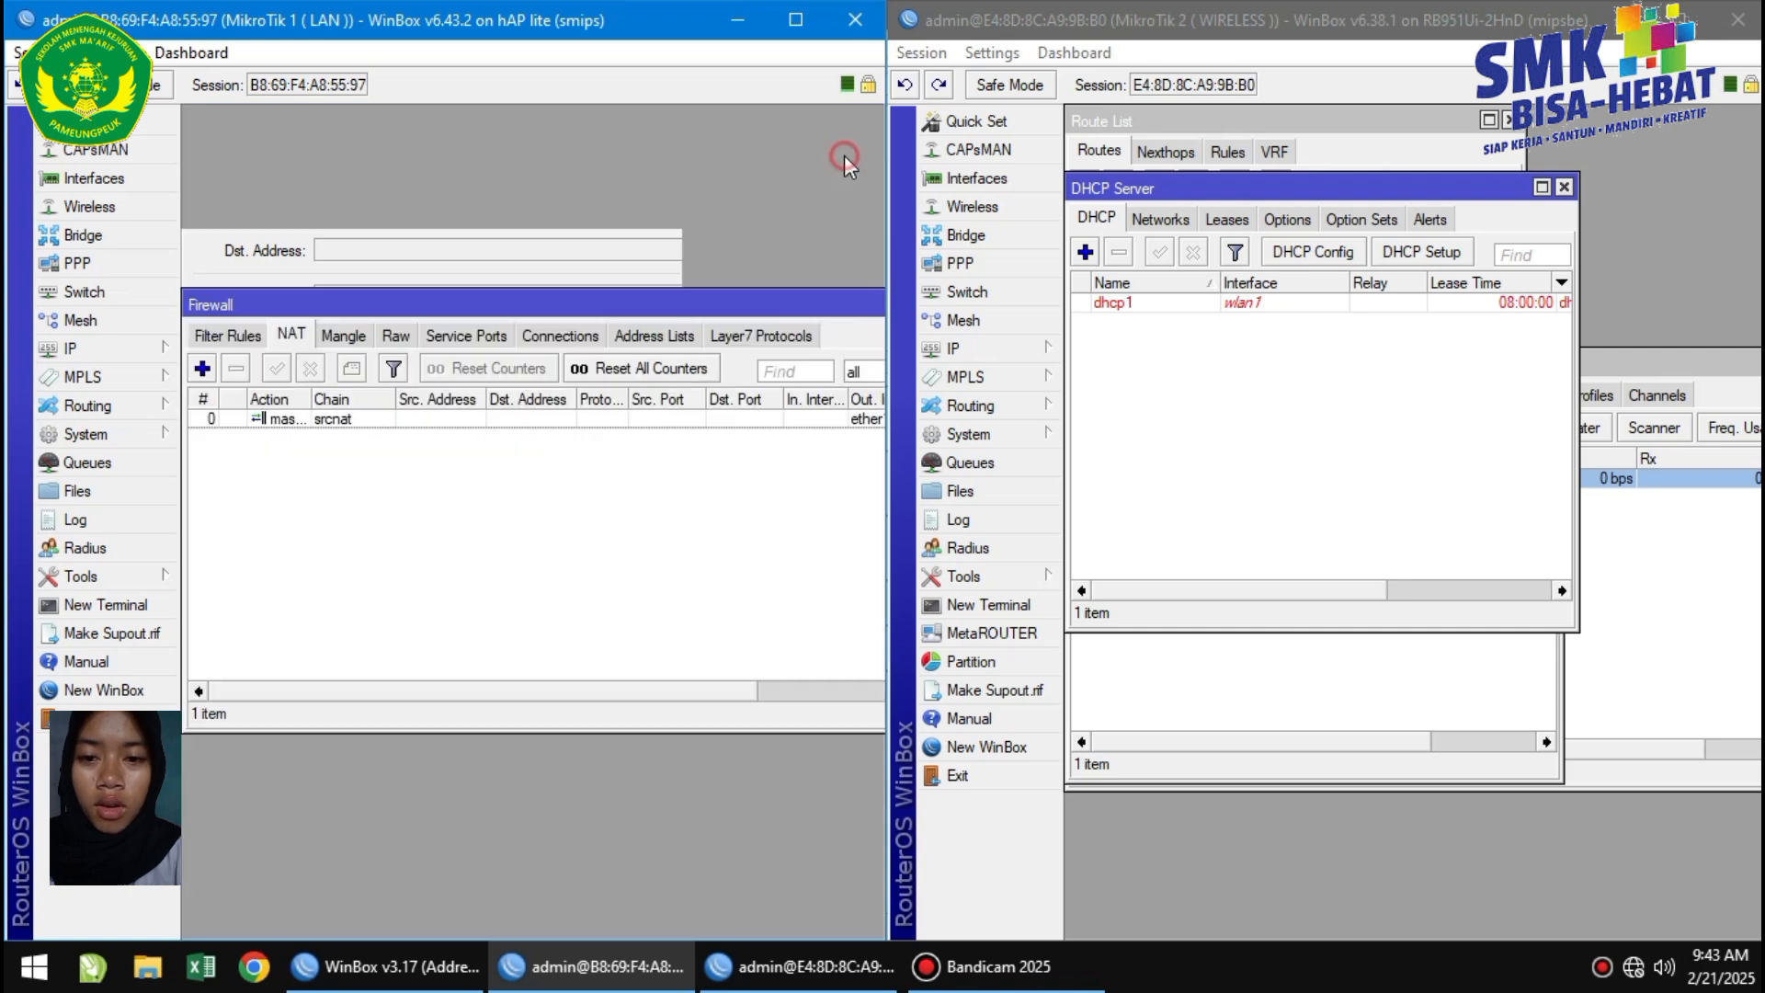
On MikroTik 2, add a firewall NAT rule with action masquerade and Out. Interface ether1.
left_click(956, 350)
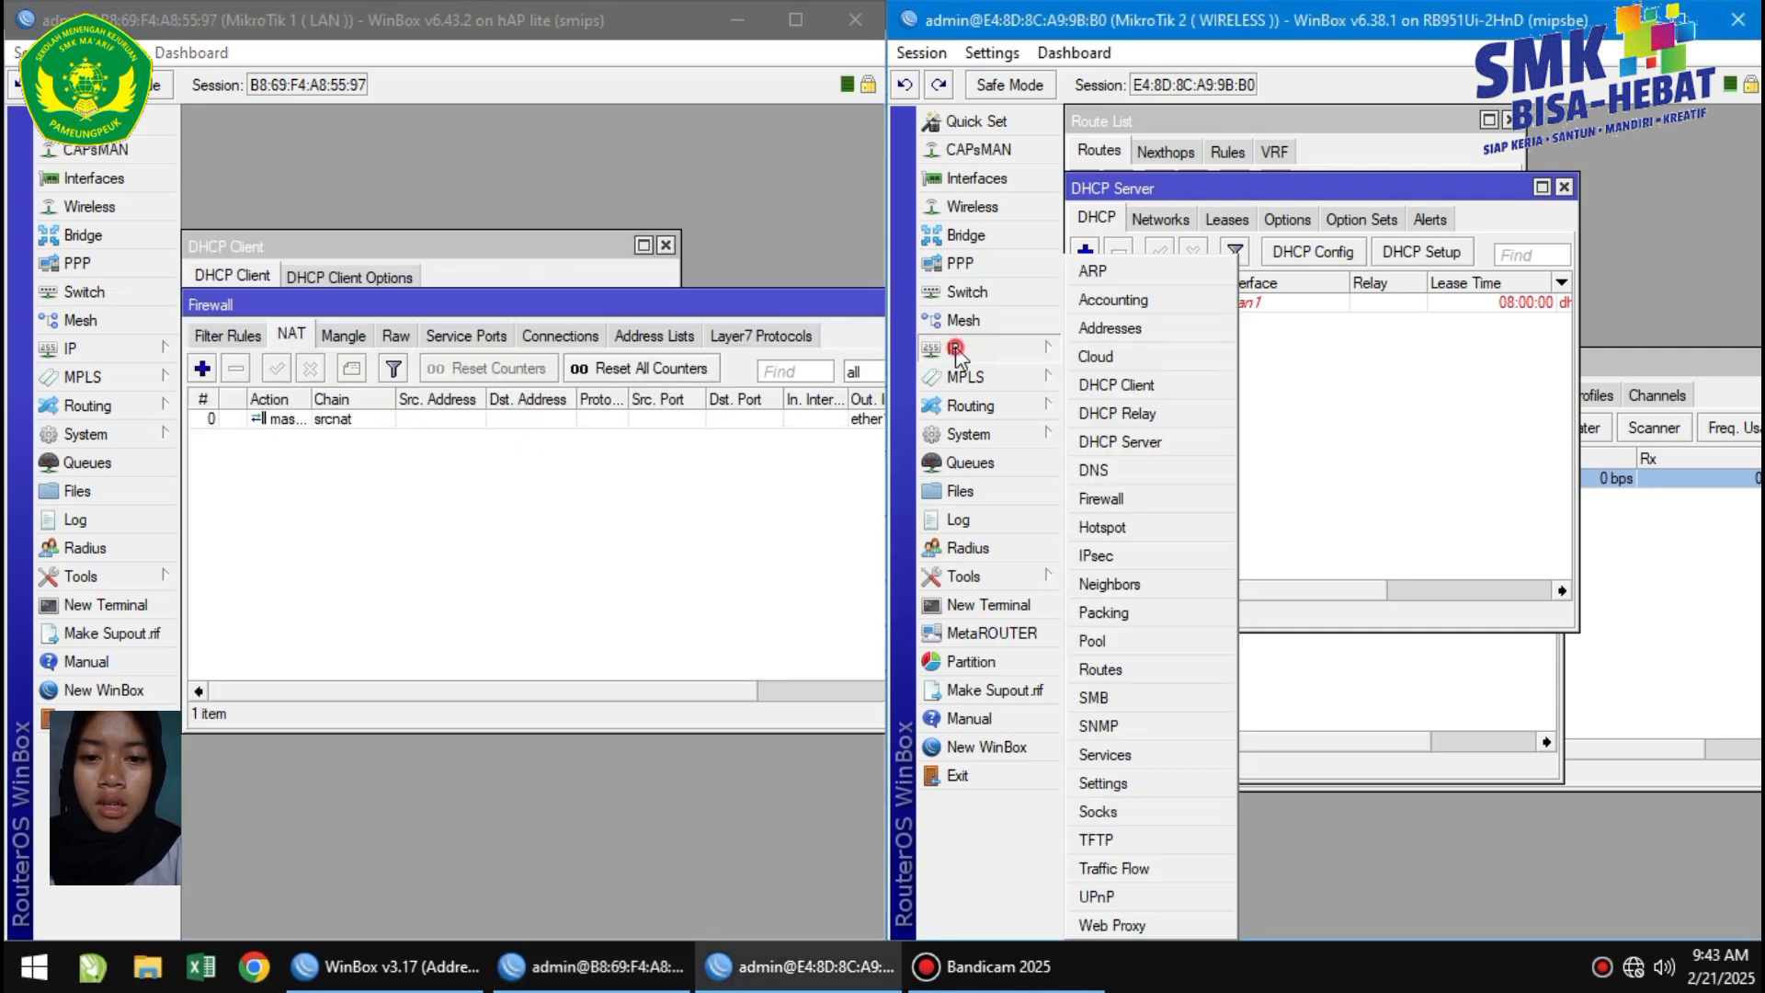
left_click(1147, 502)
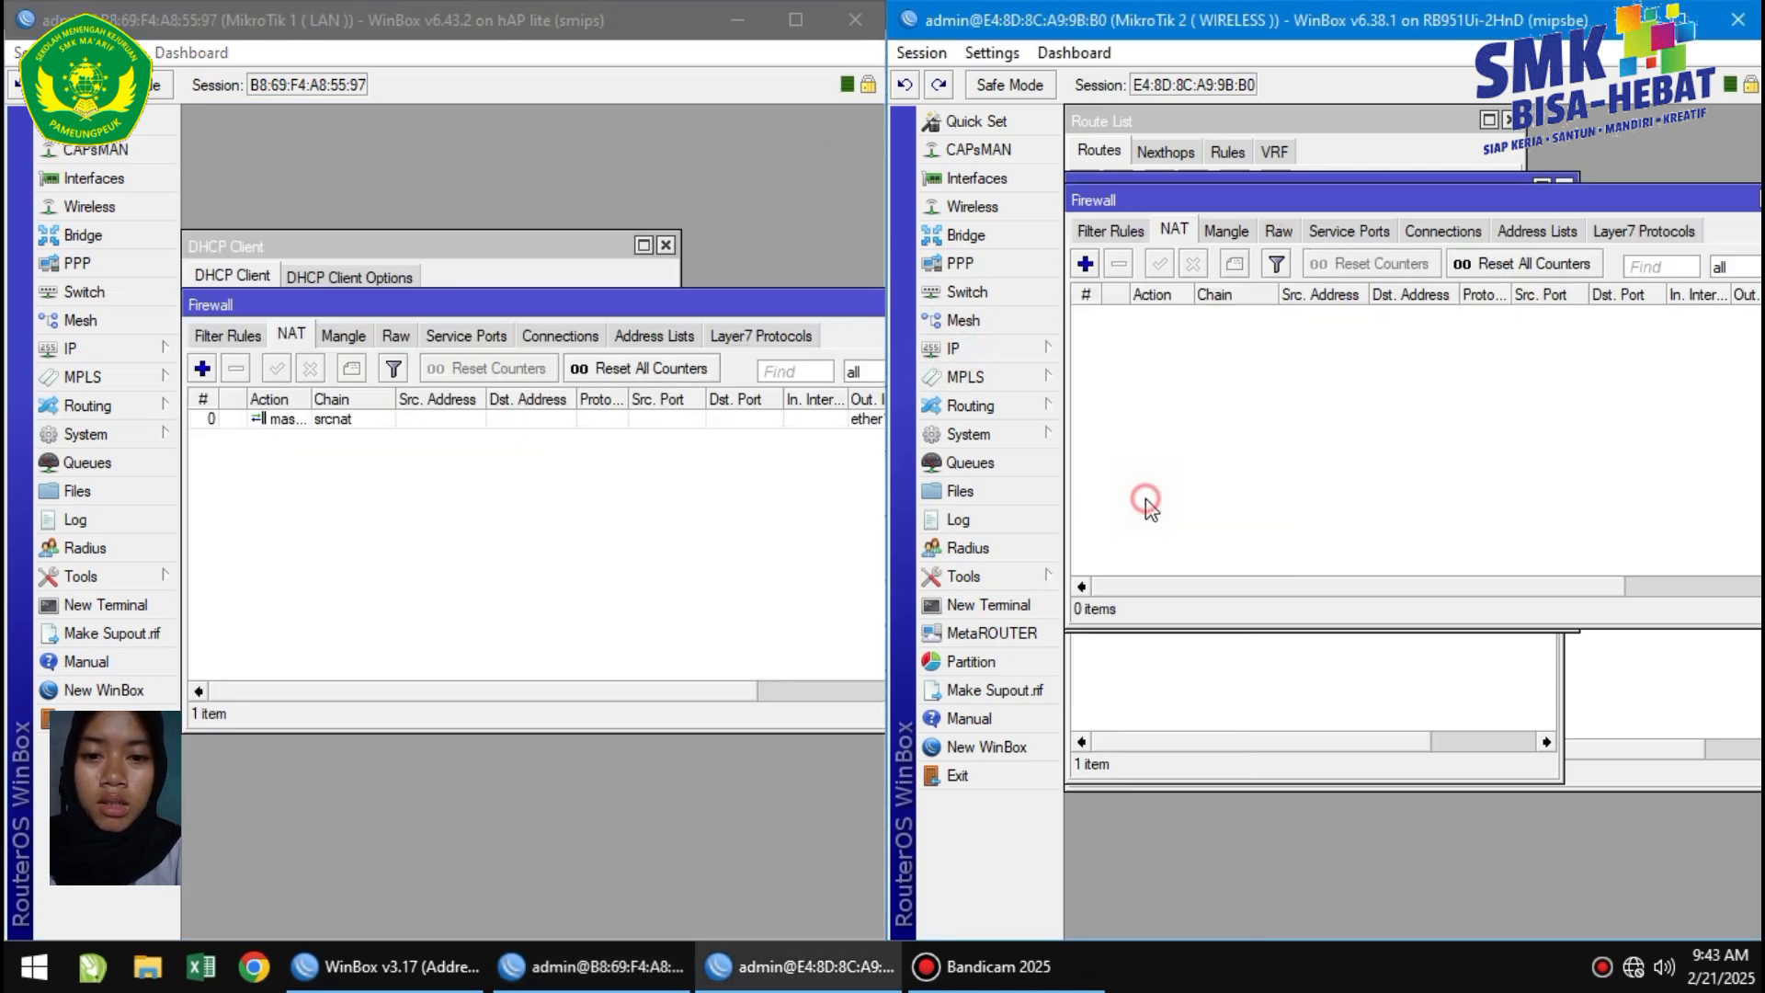
left_click(1085, 263)
left_click(1266, 196)
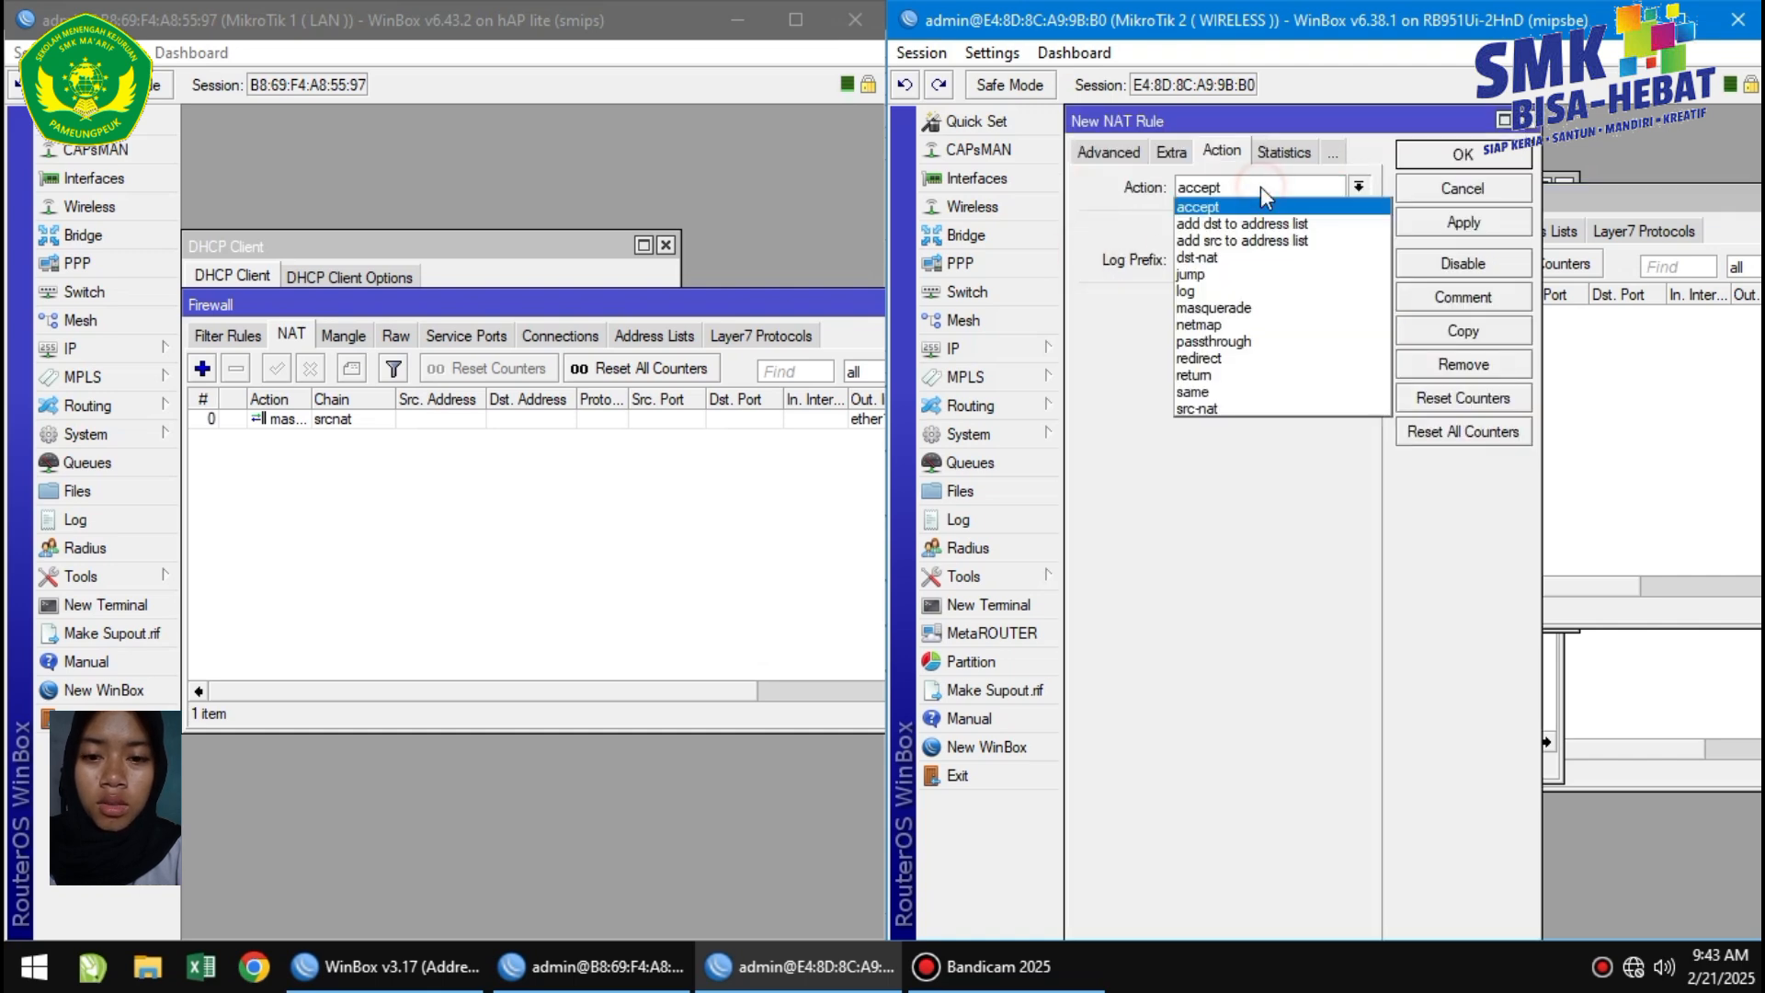
left_click(1243, 317)
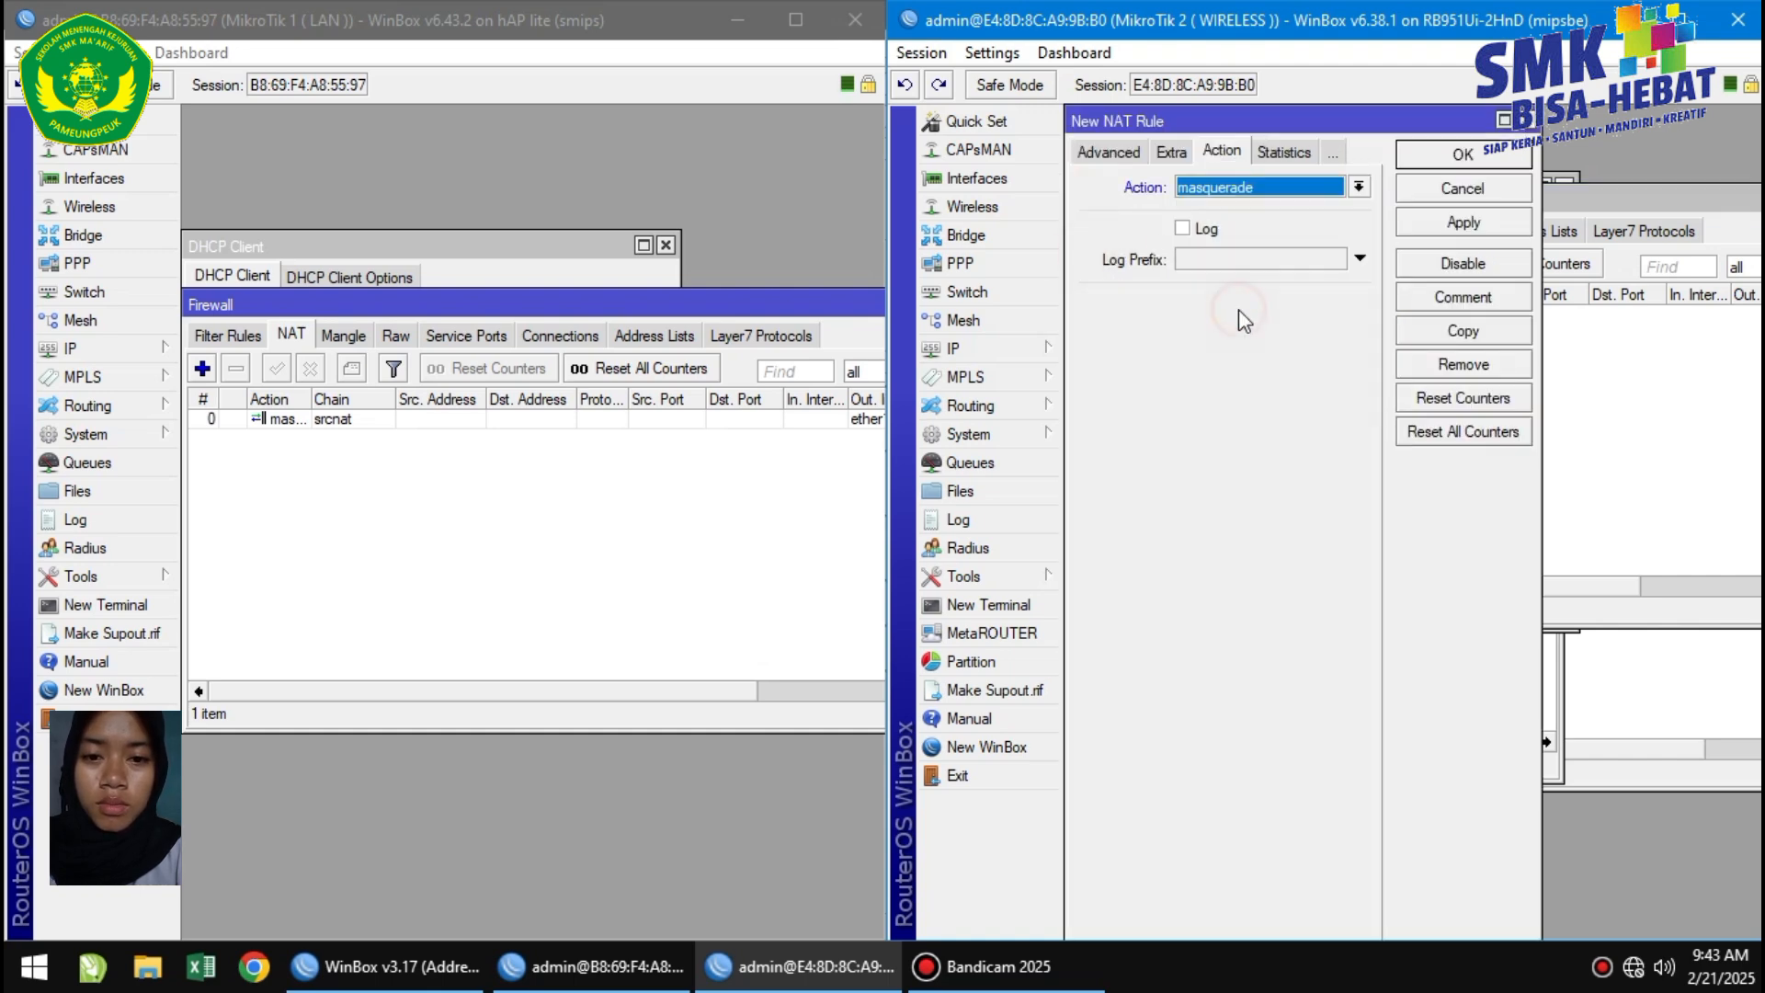
left_click(1115, 152)
left_click(1100, 149)
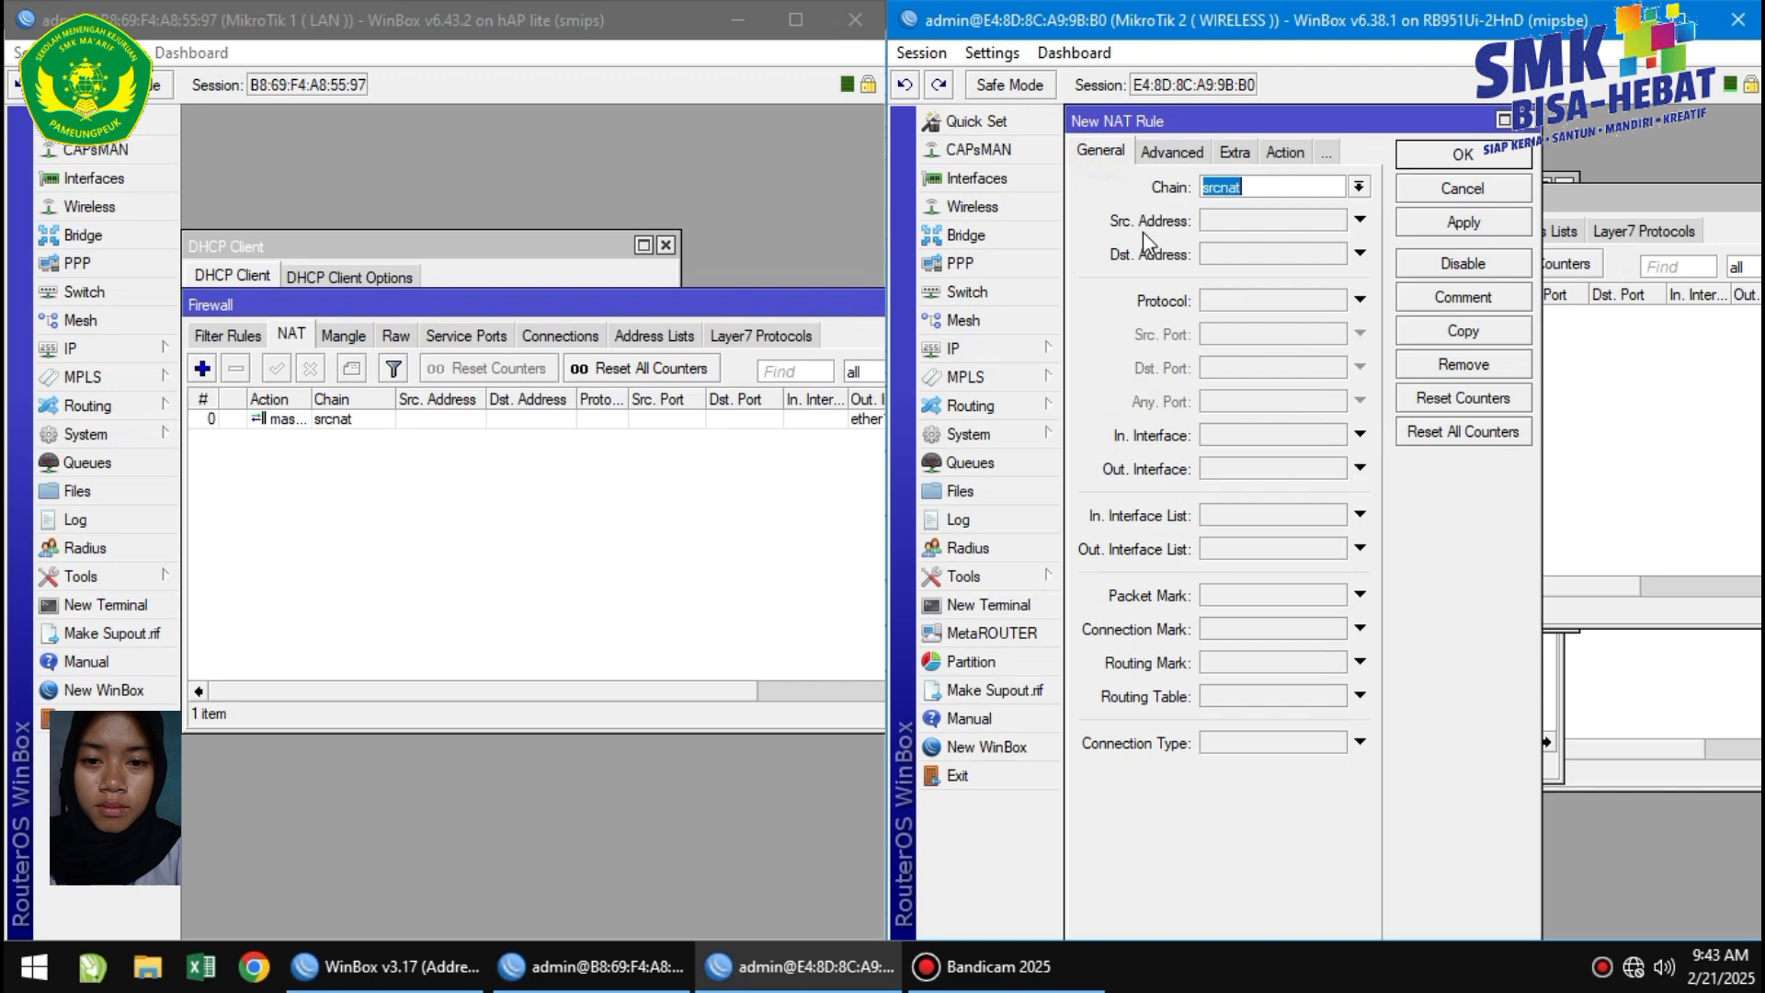
left_click(1240, 468)
left_click(1253, 552)
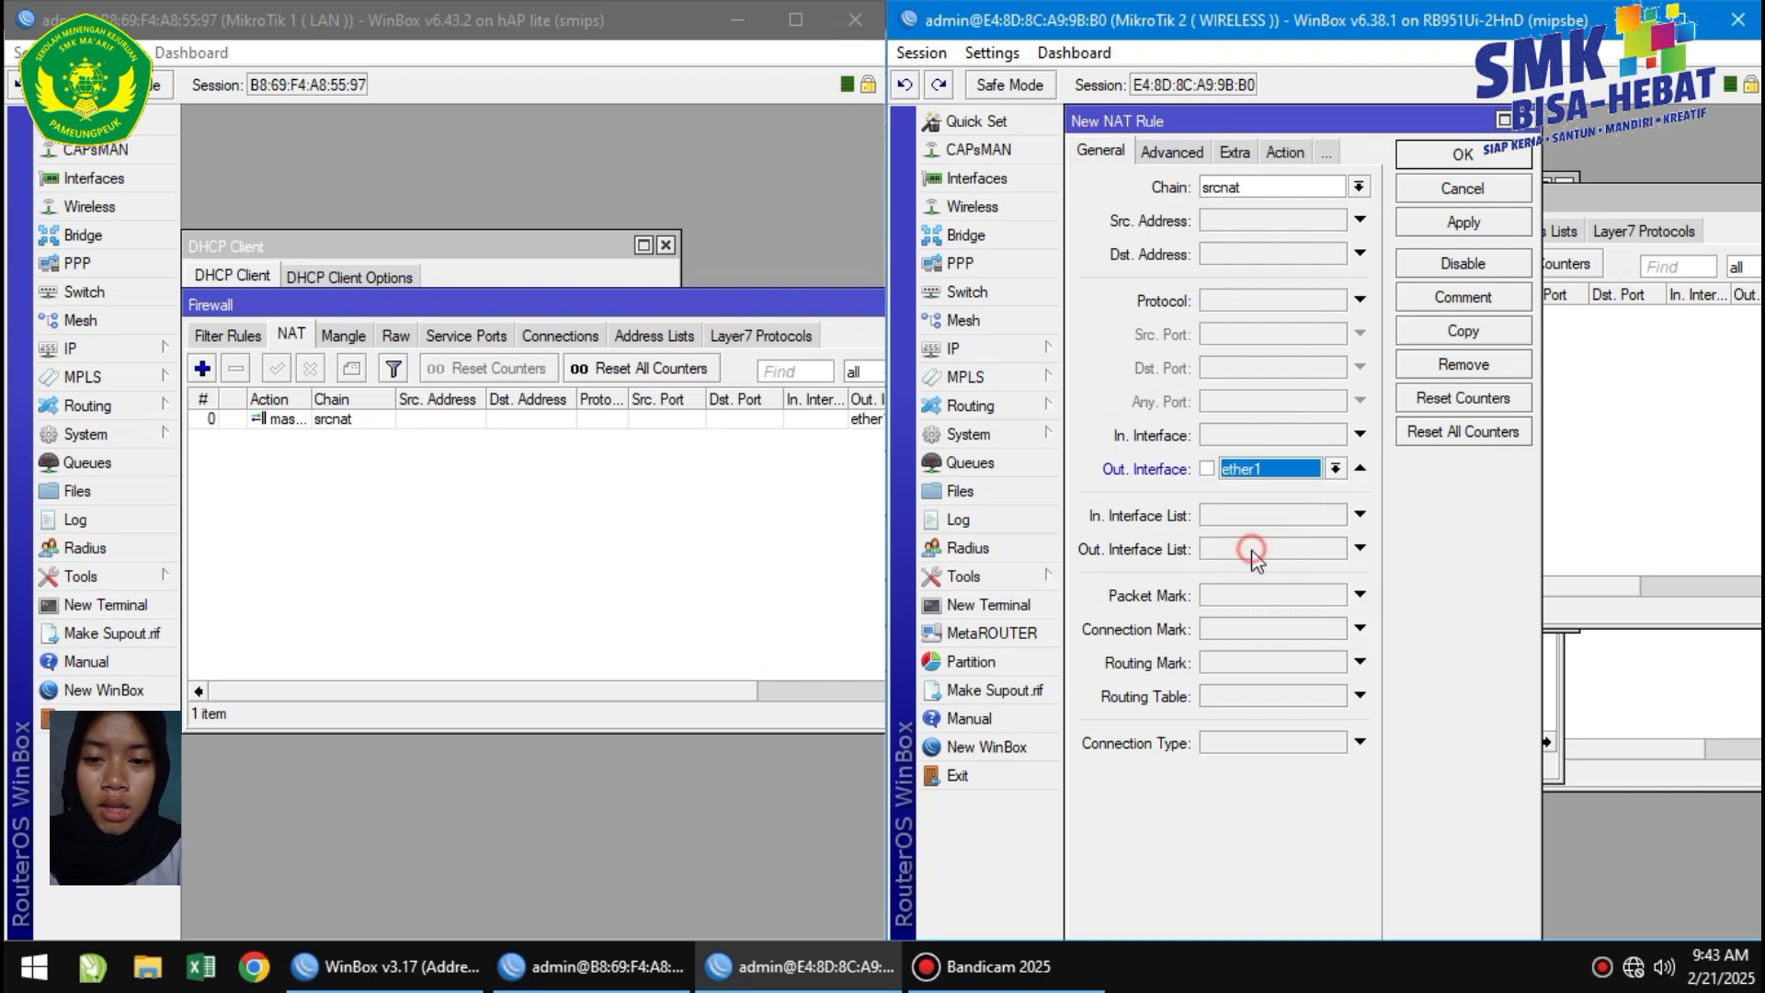
left_click(1513, 225)
left_click(1487, 157)
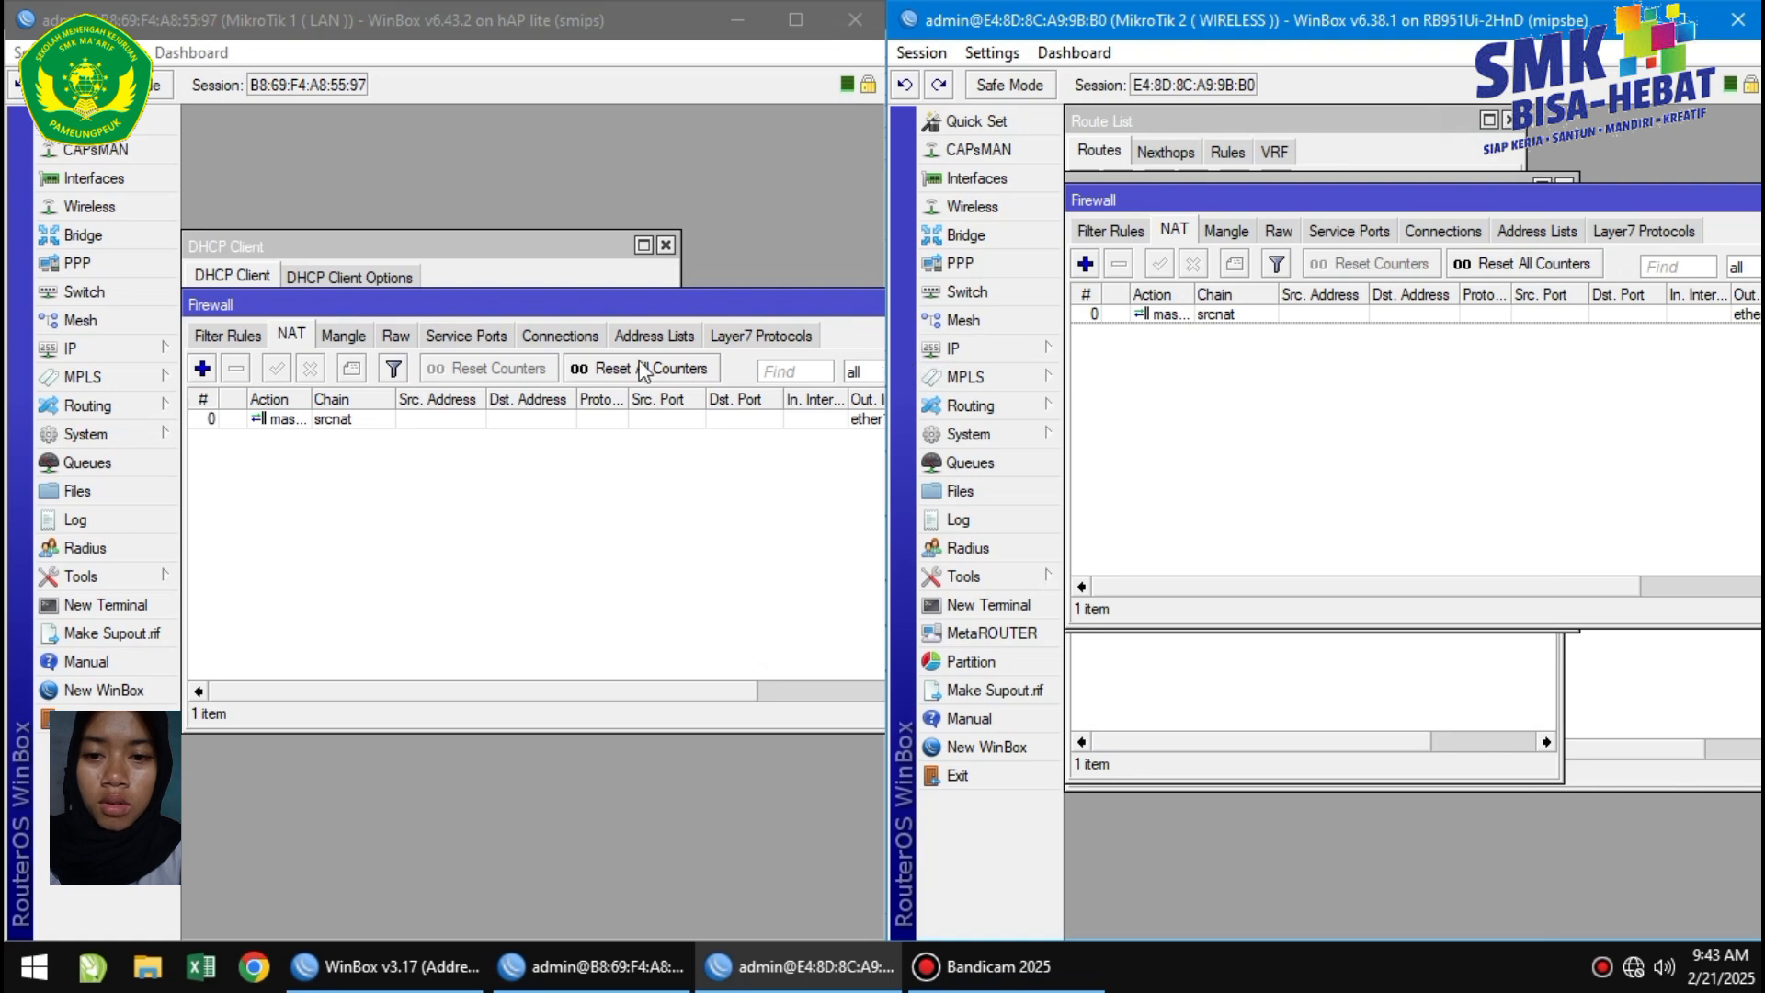
left_click(128, 362)
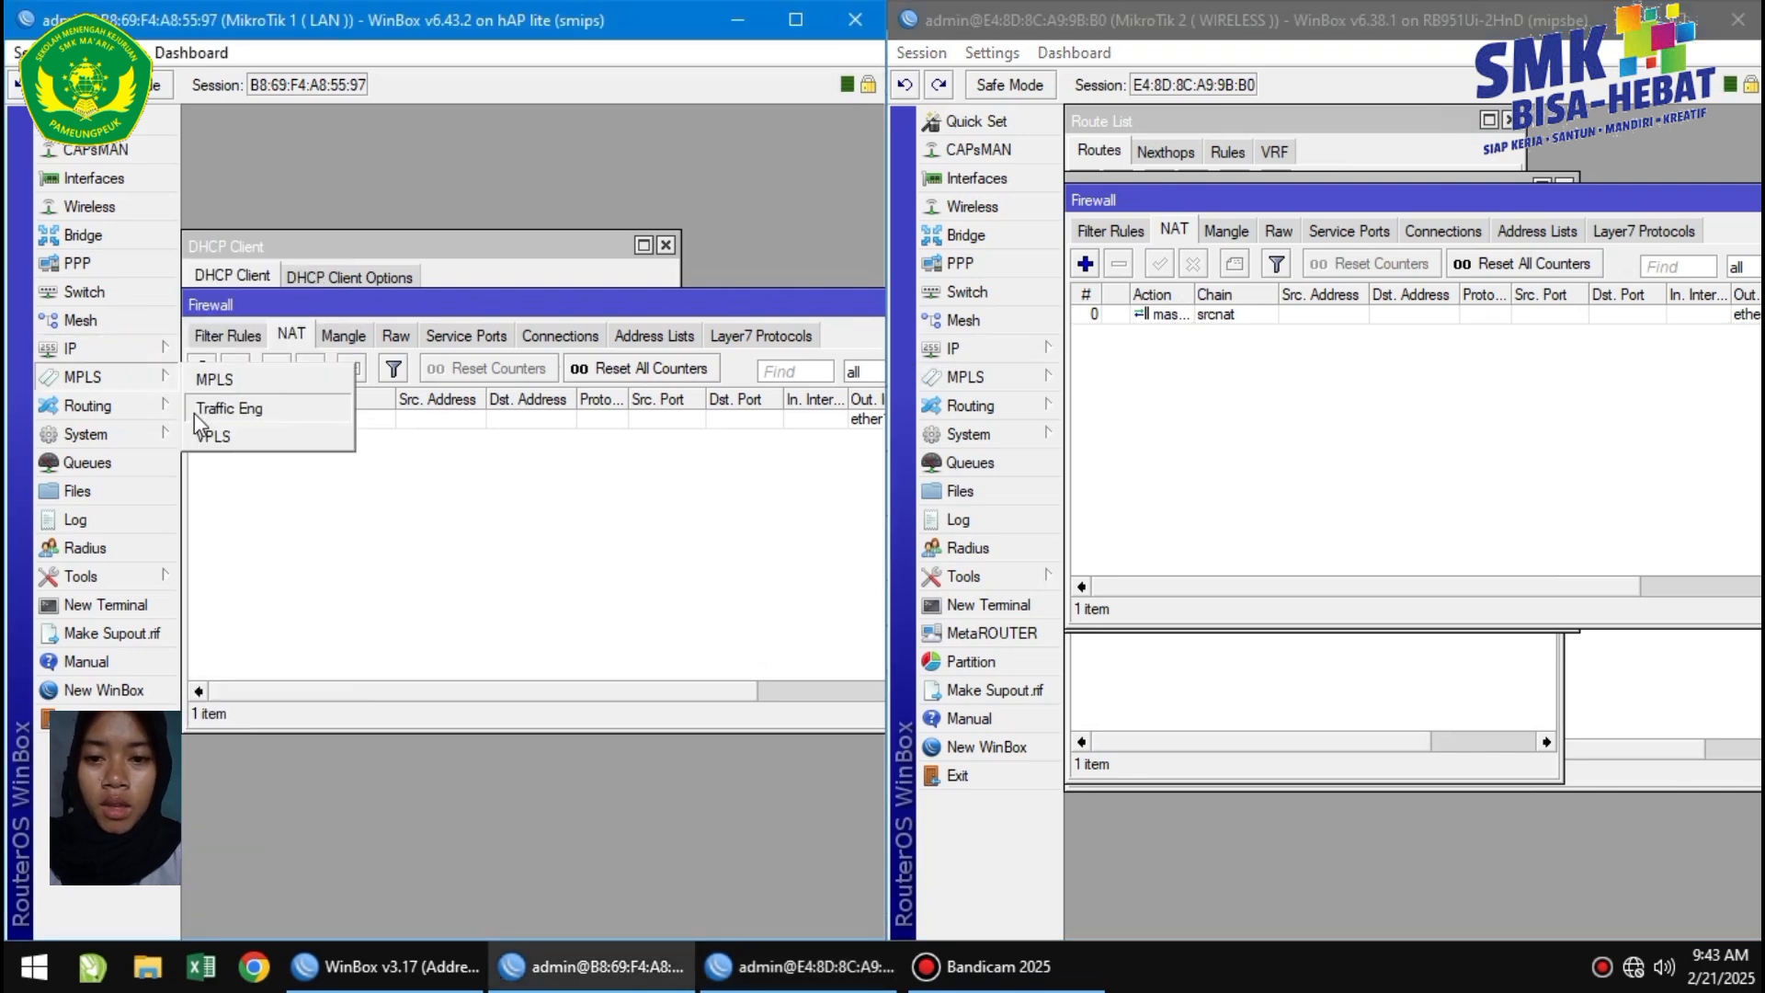
Add OSPF network 192.168.1.0/24 in area backbone on the LAN router, checking its IP addresses first.
left_click(121, 405)
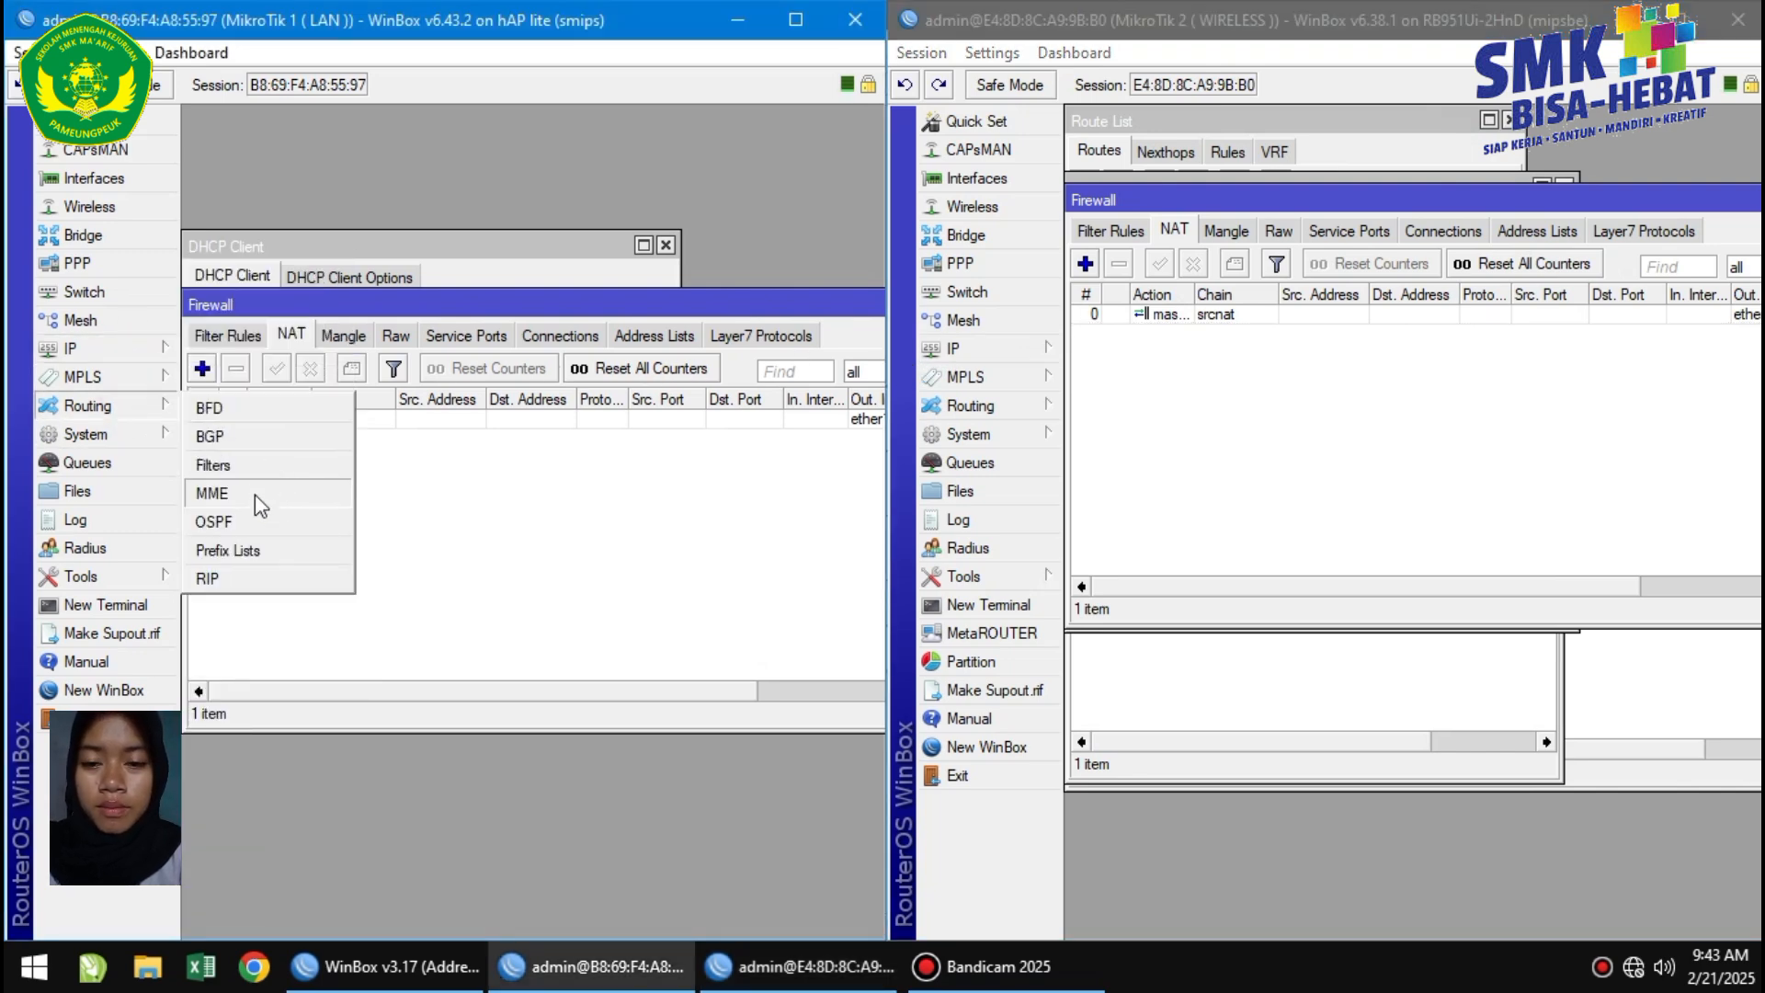
left_click(244, 521)
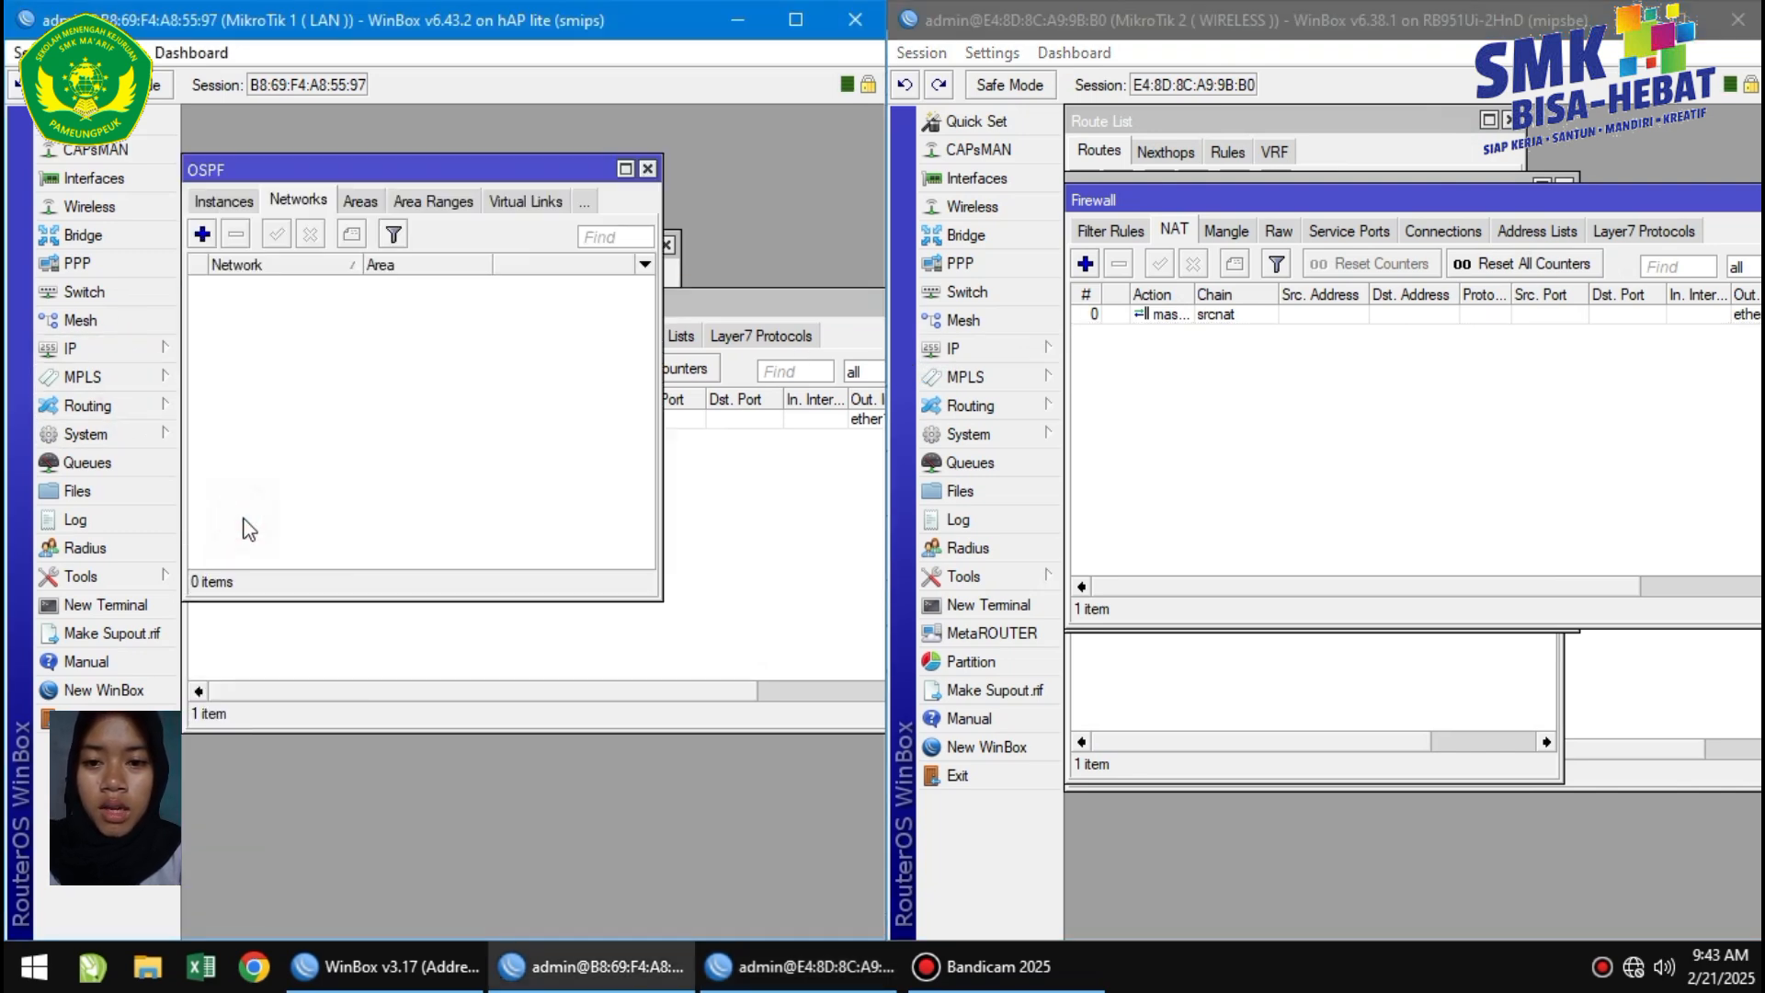
left_click(202, 234)
left_click(88, 348)
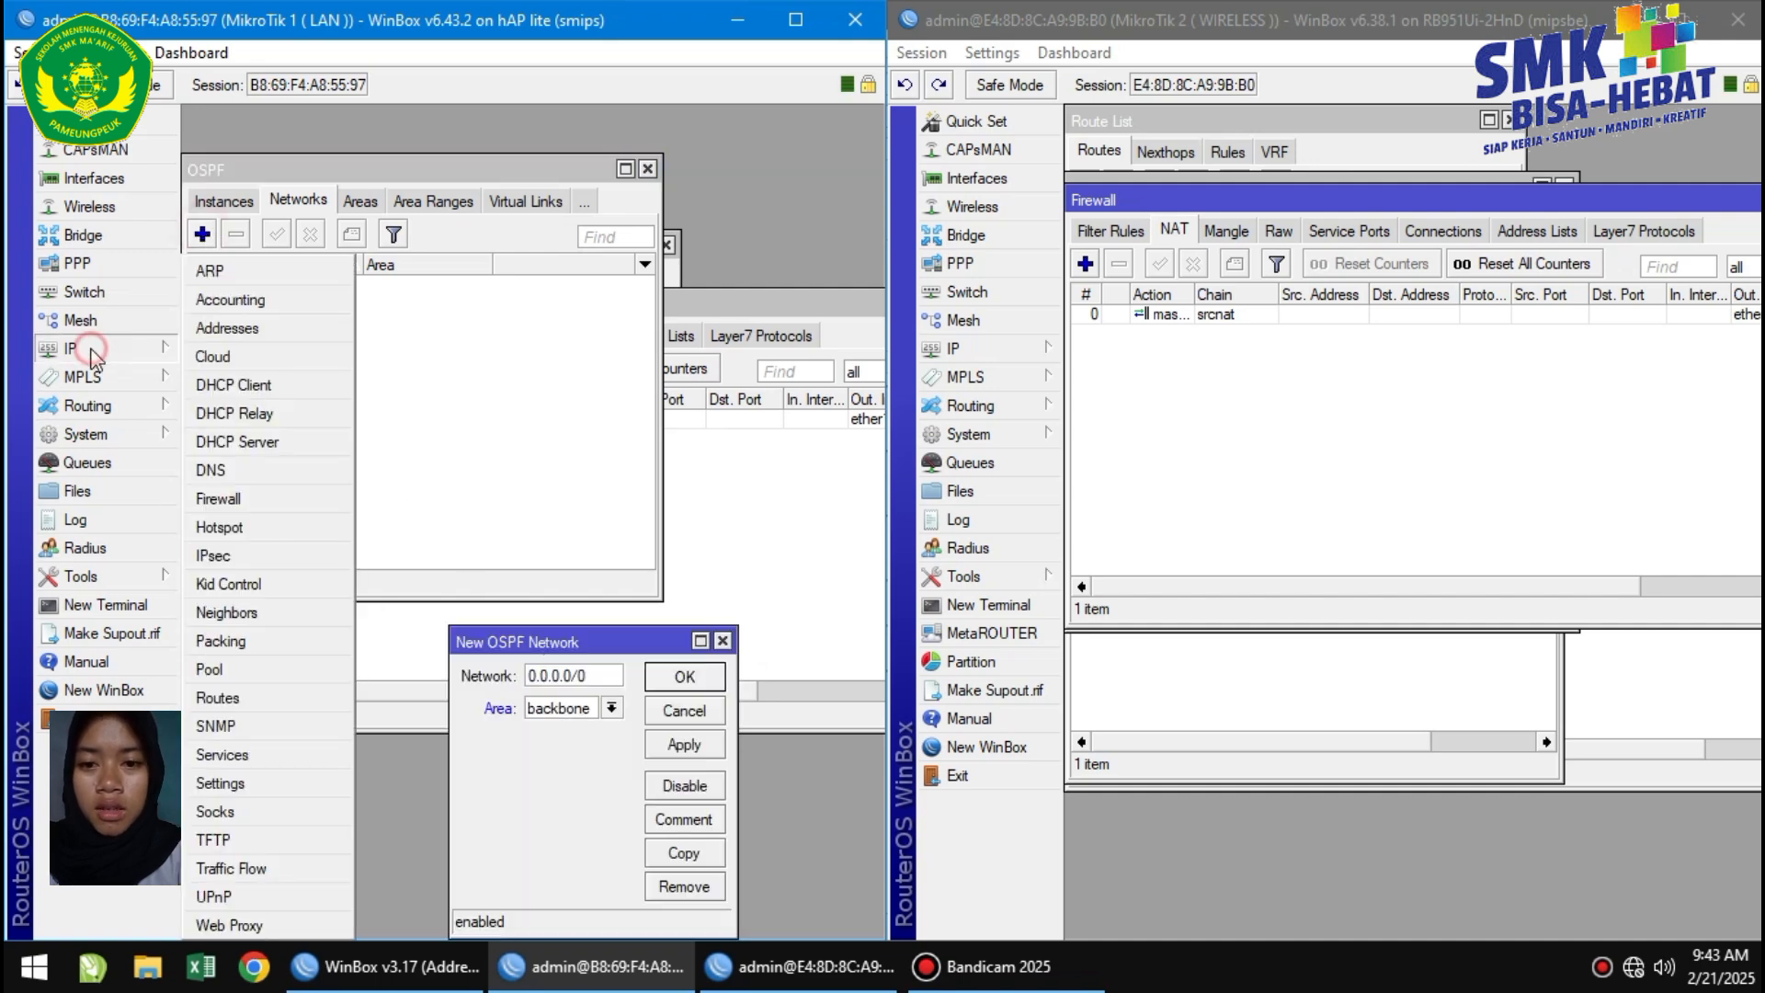
left_click(235, 328)
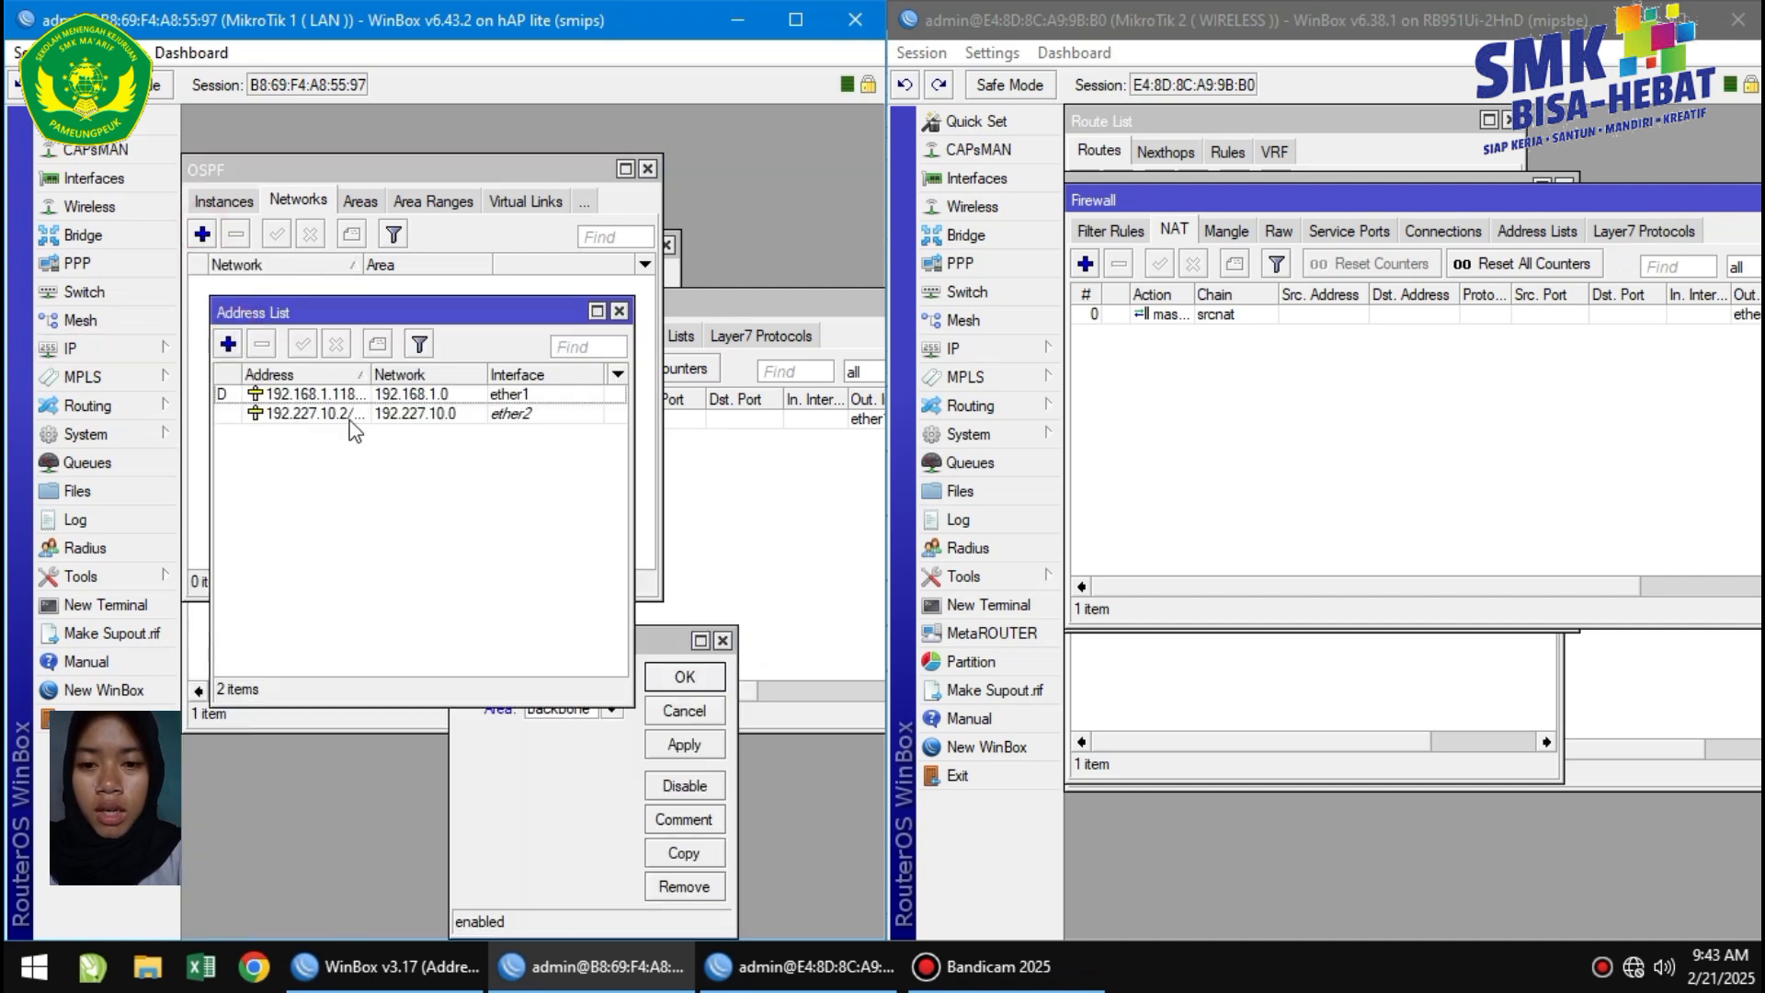
left_click(531, 864)
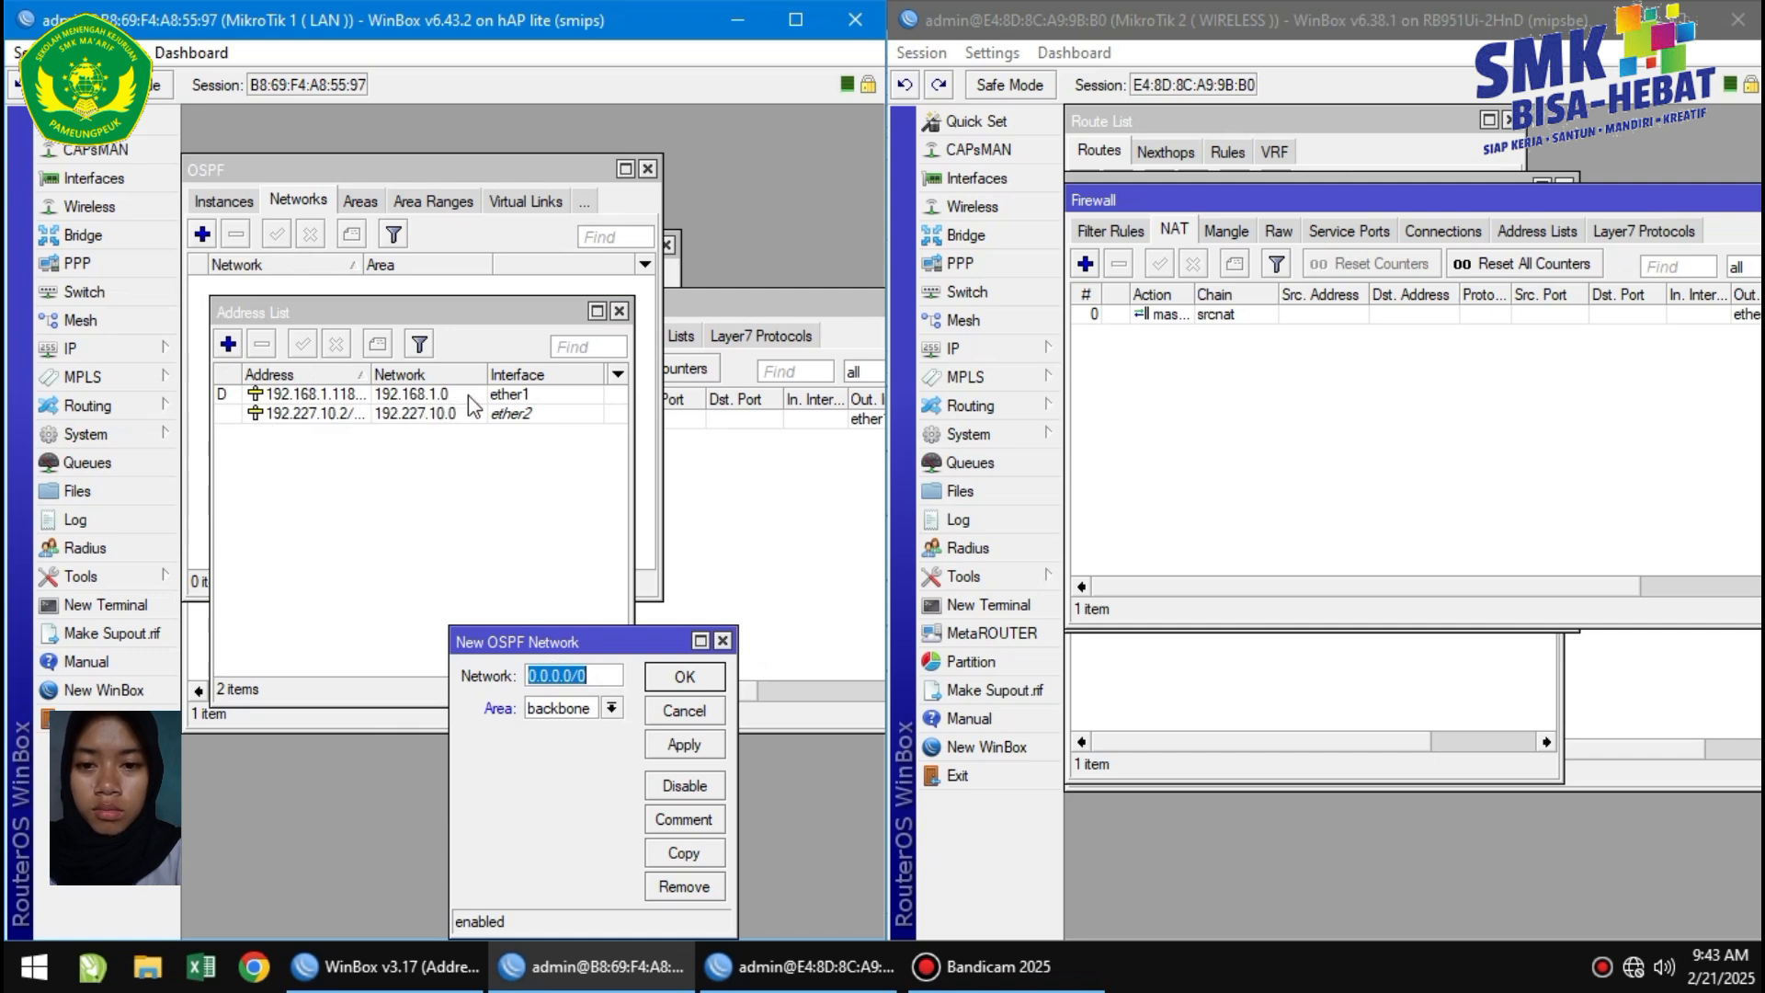
key("BackSpace")
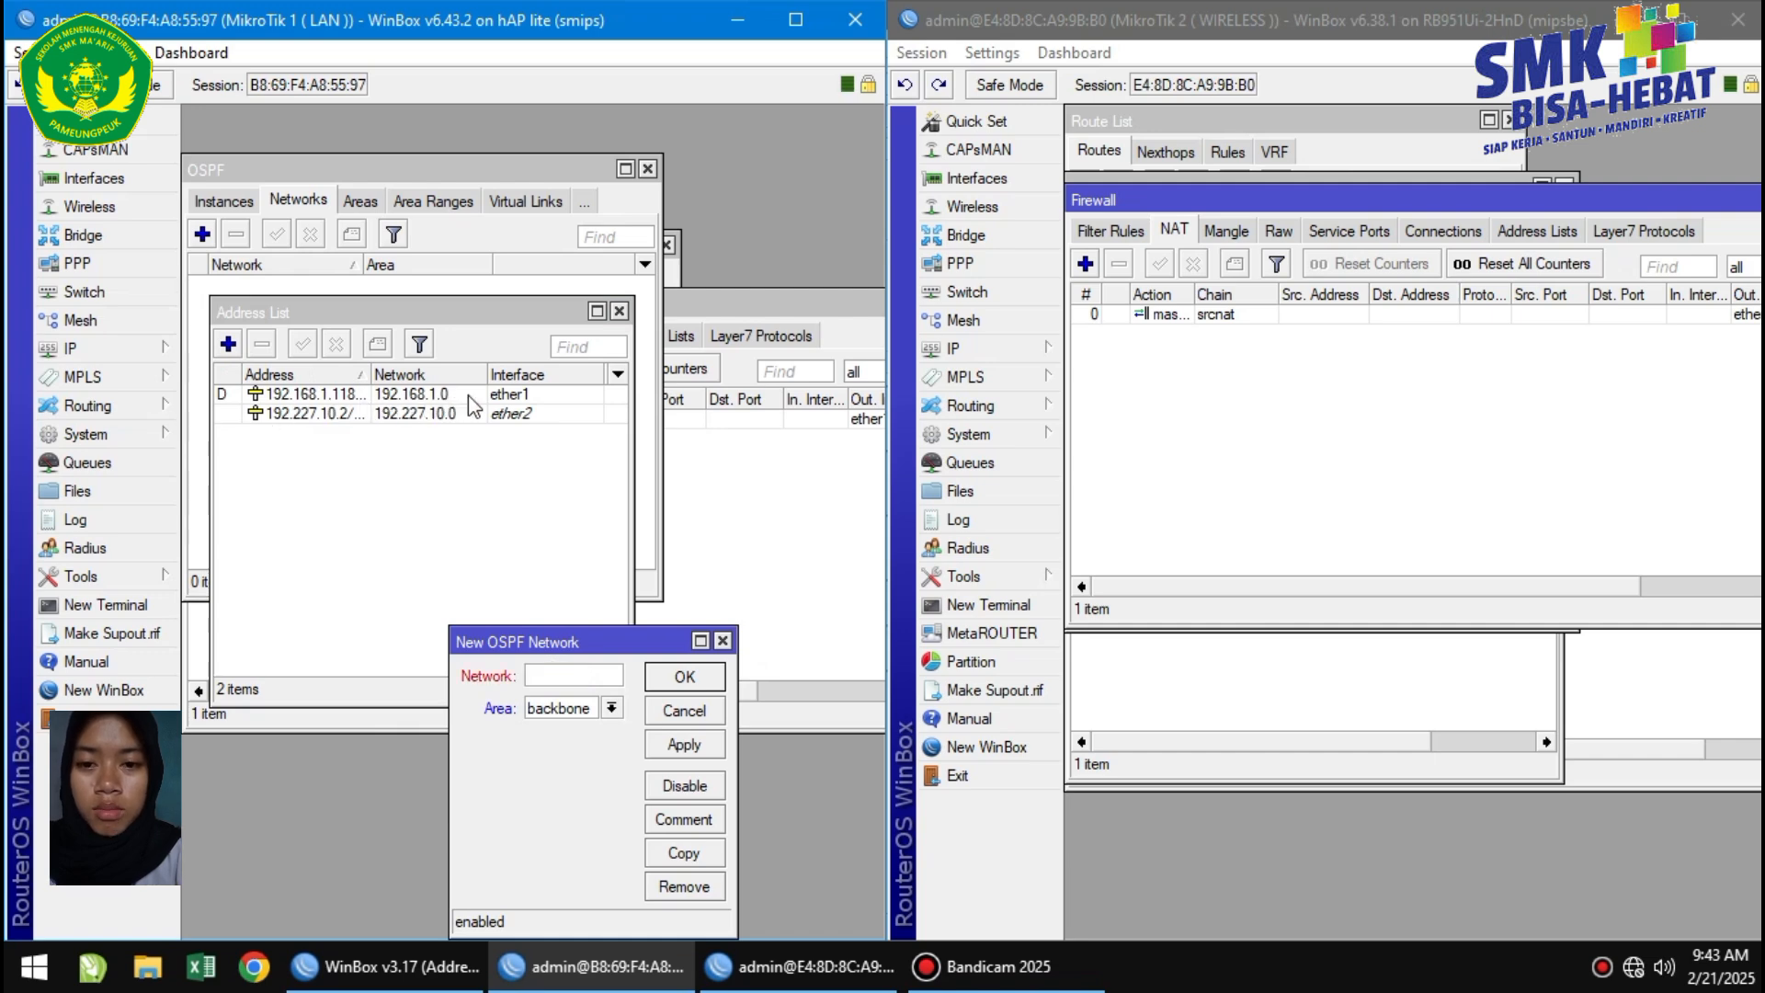
type("192.168.1.0")
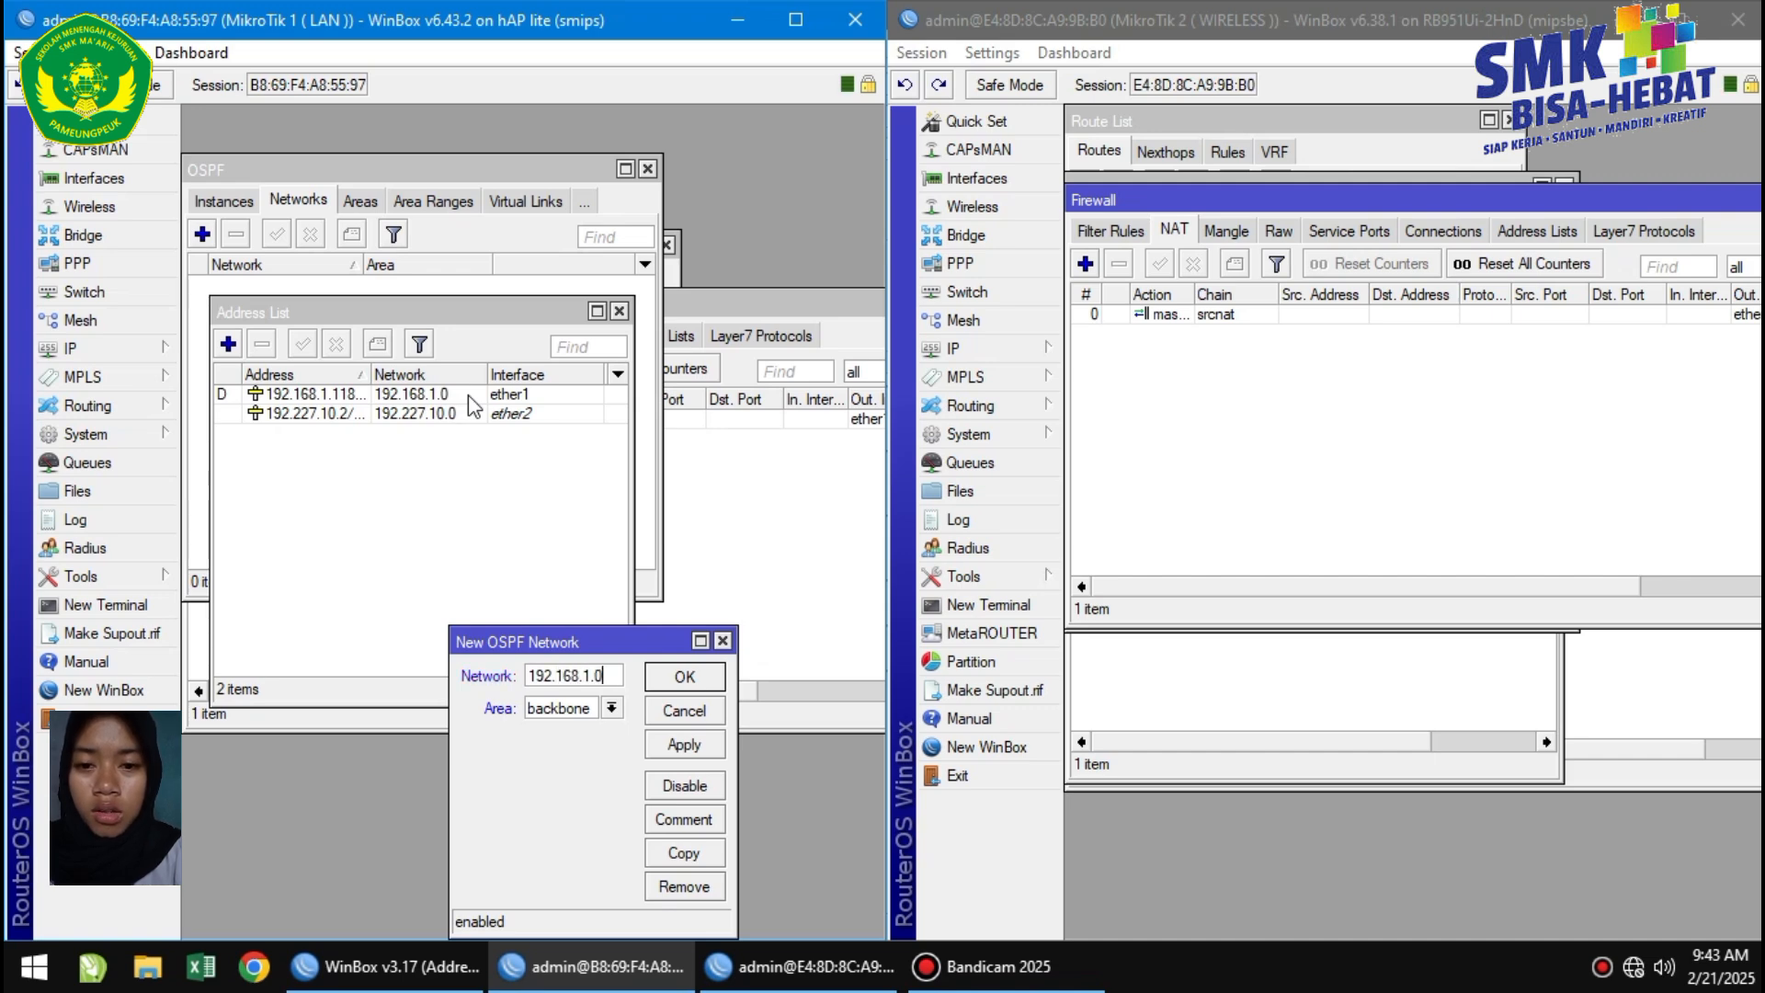
type("/24")
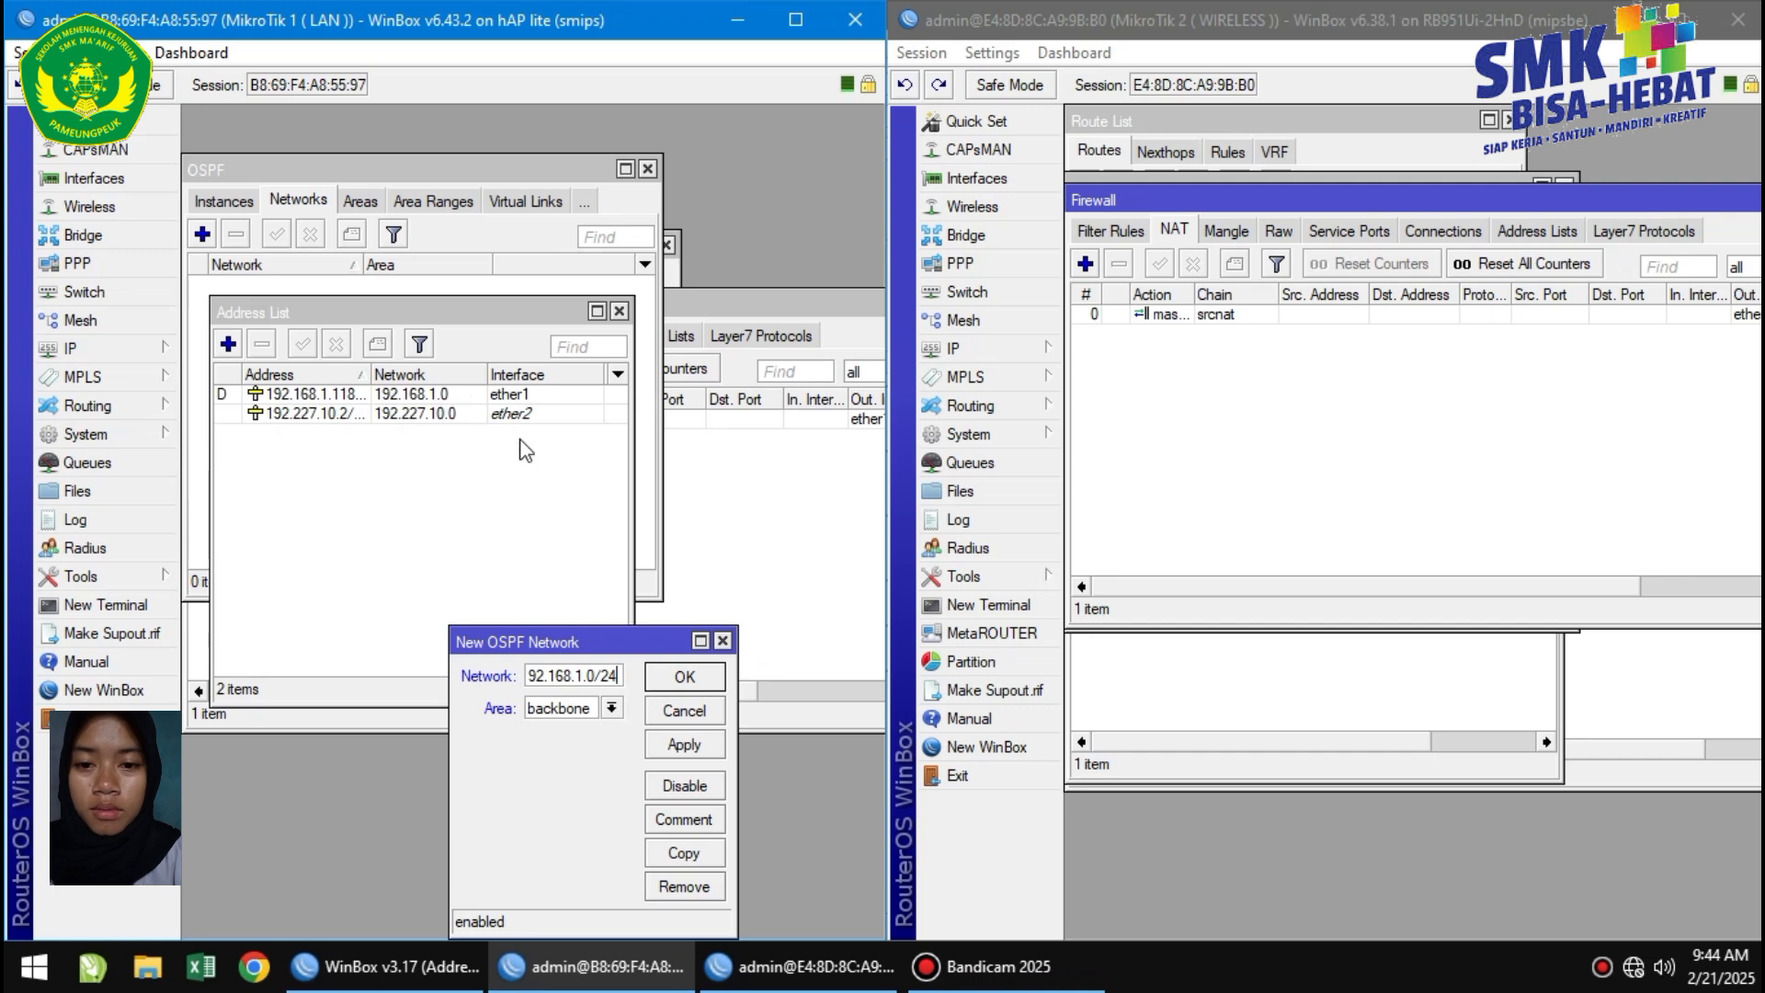
left_click(680, 745)
left_click(688, 677)
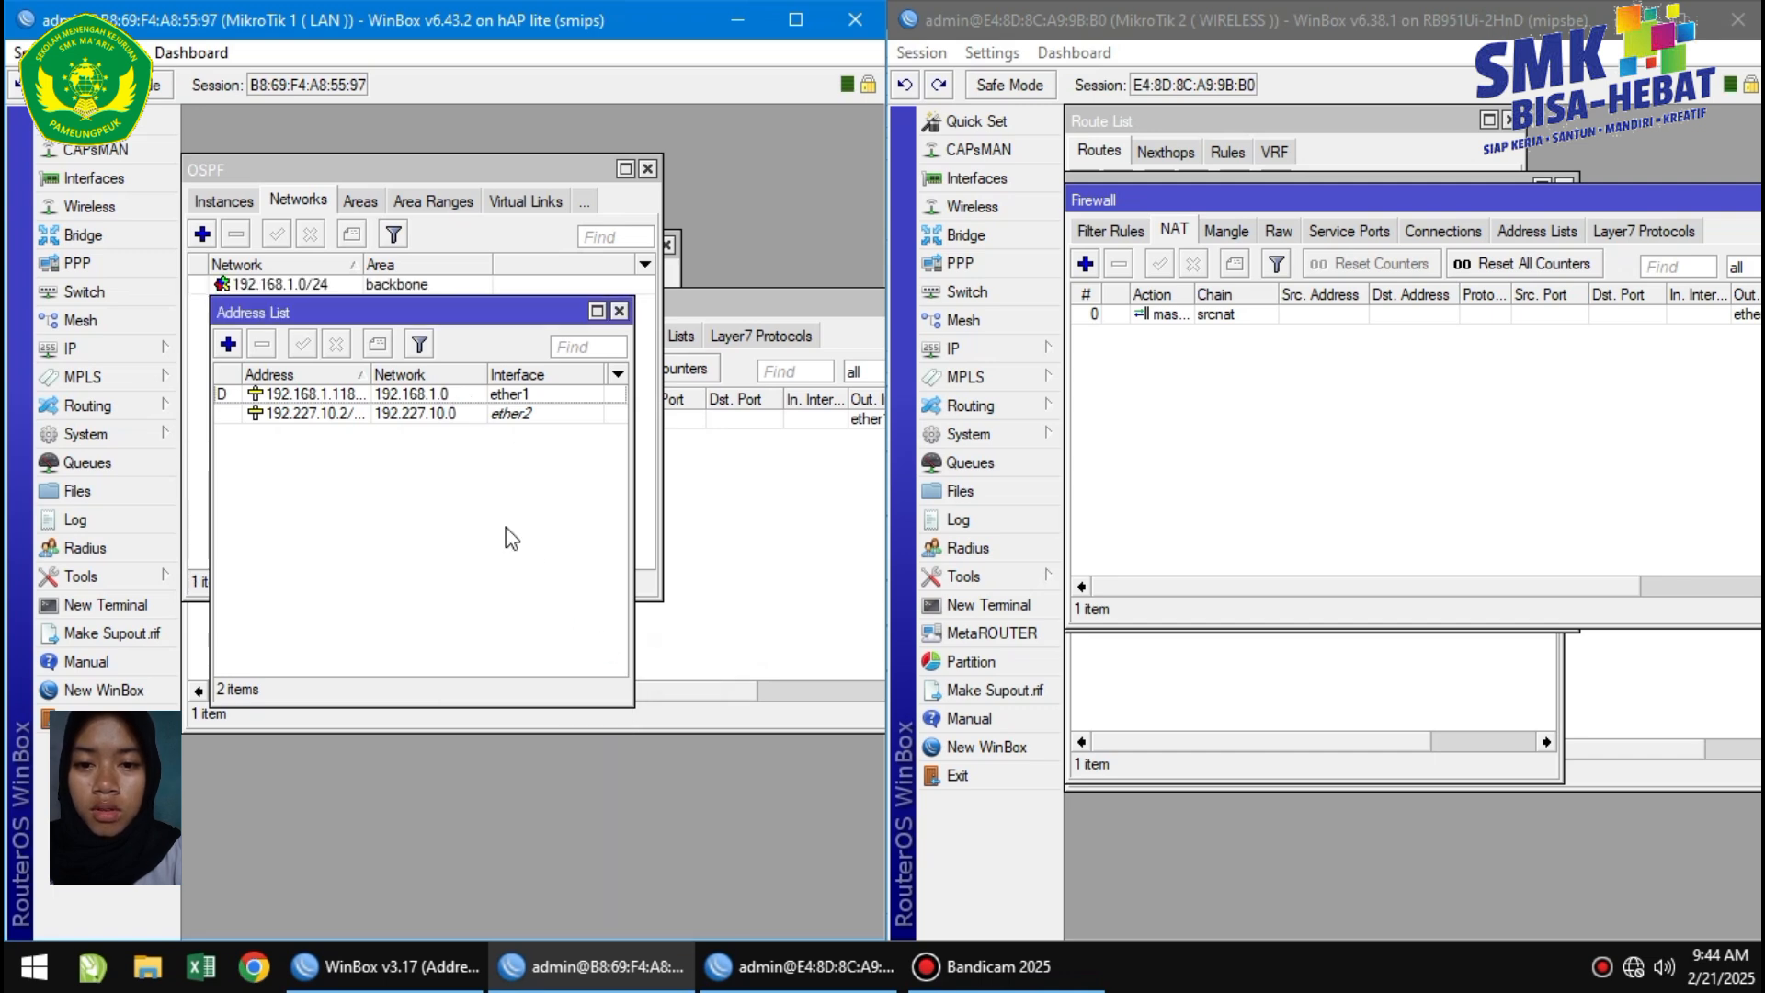
Add a second OSPF network, 192.227.10.0/24, in area backbone.
left_click(202, 235)
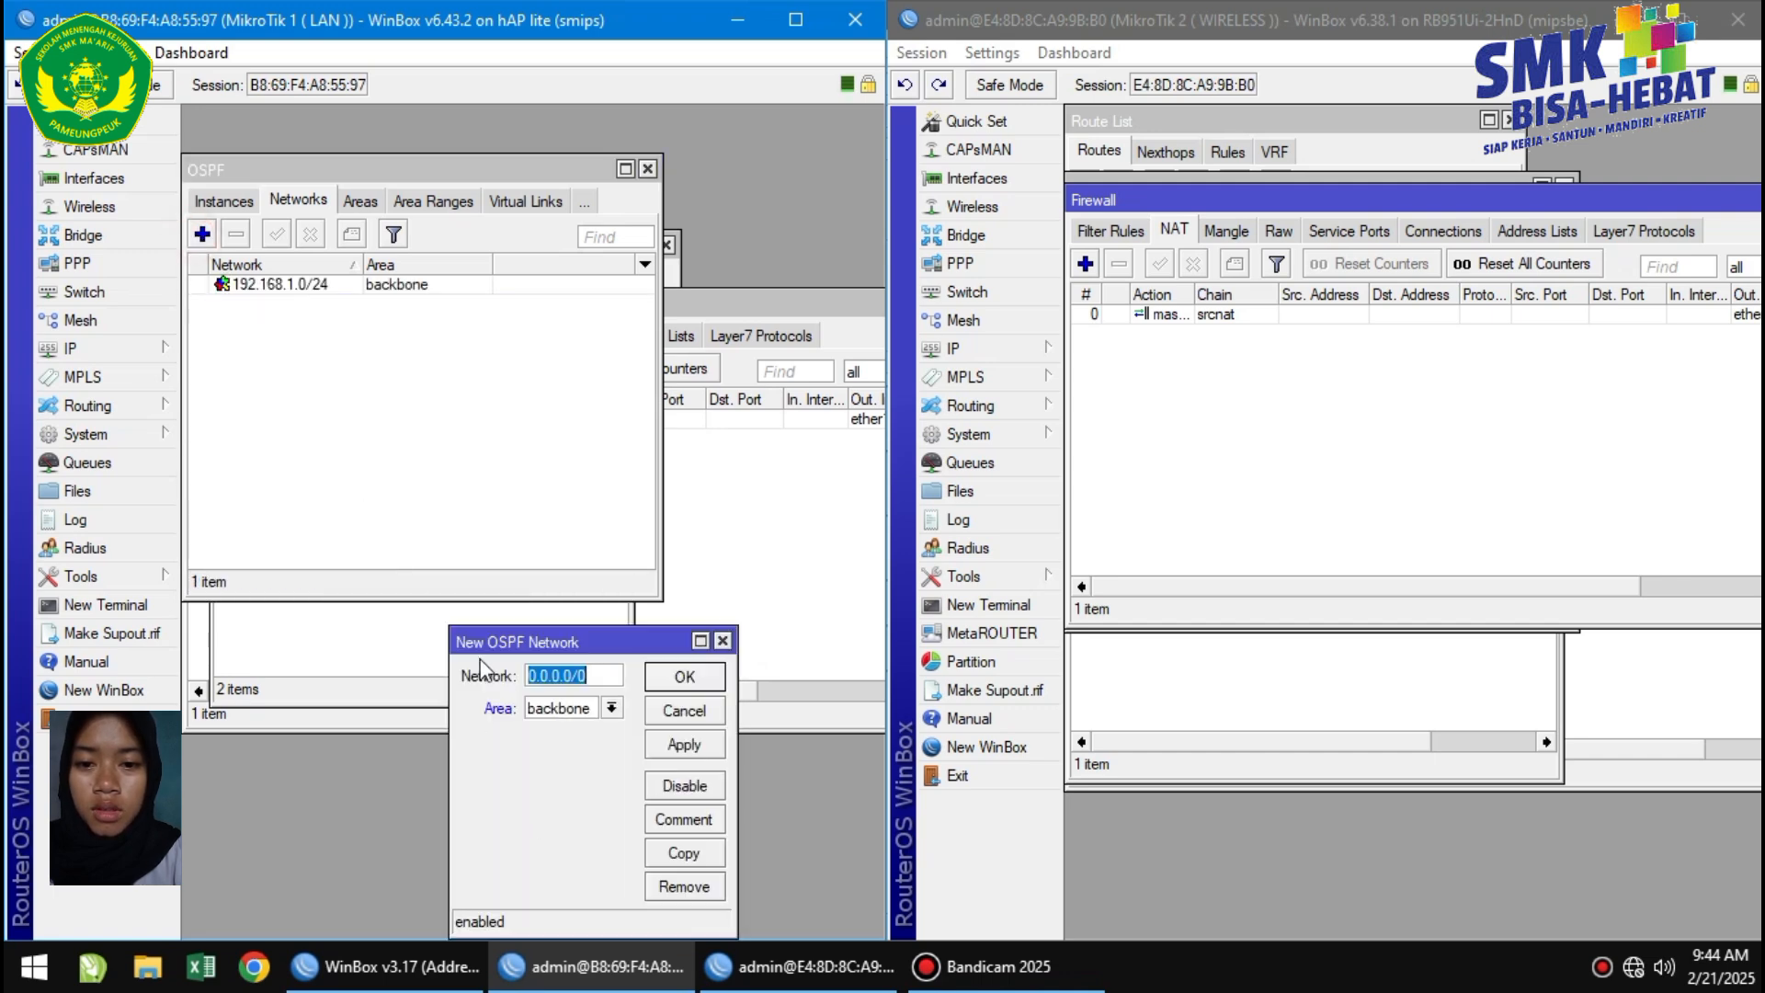
left_click(335, 628)
left_click(539, 825)
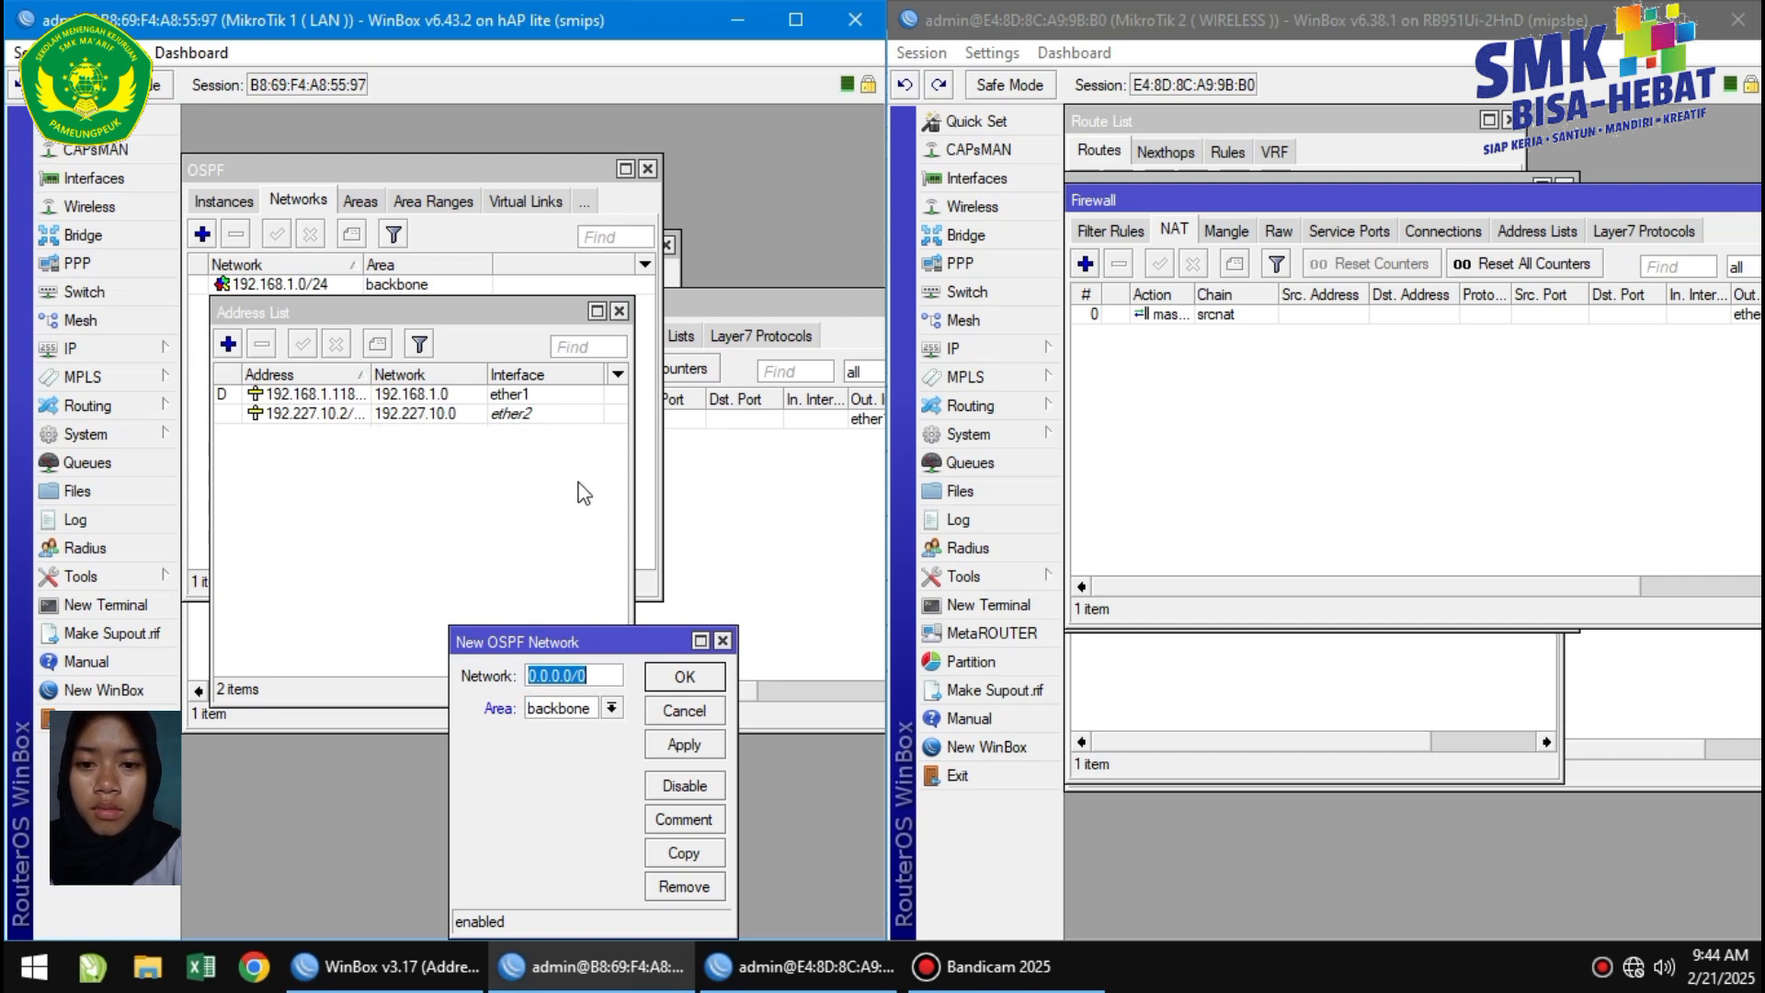
type("192.227.10")
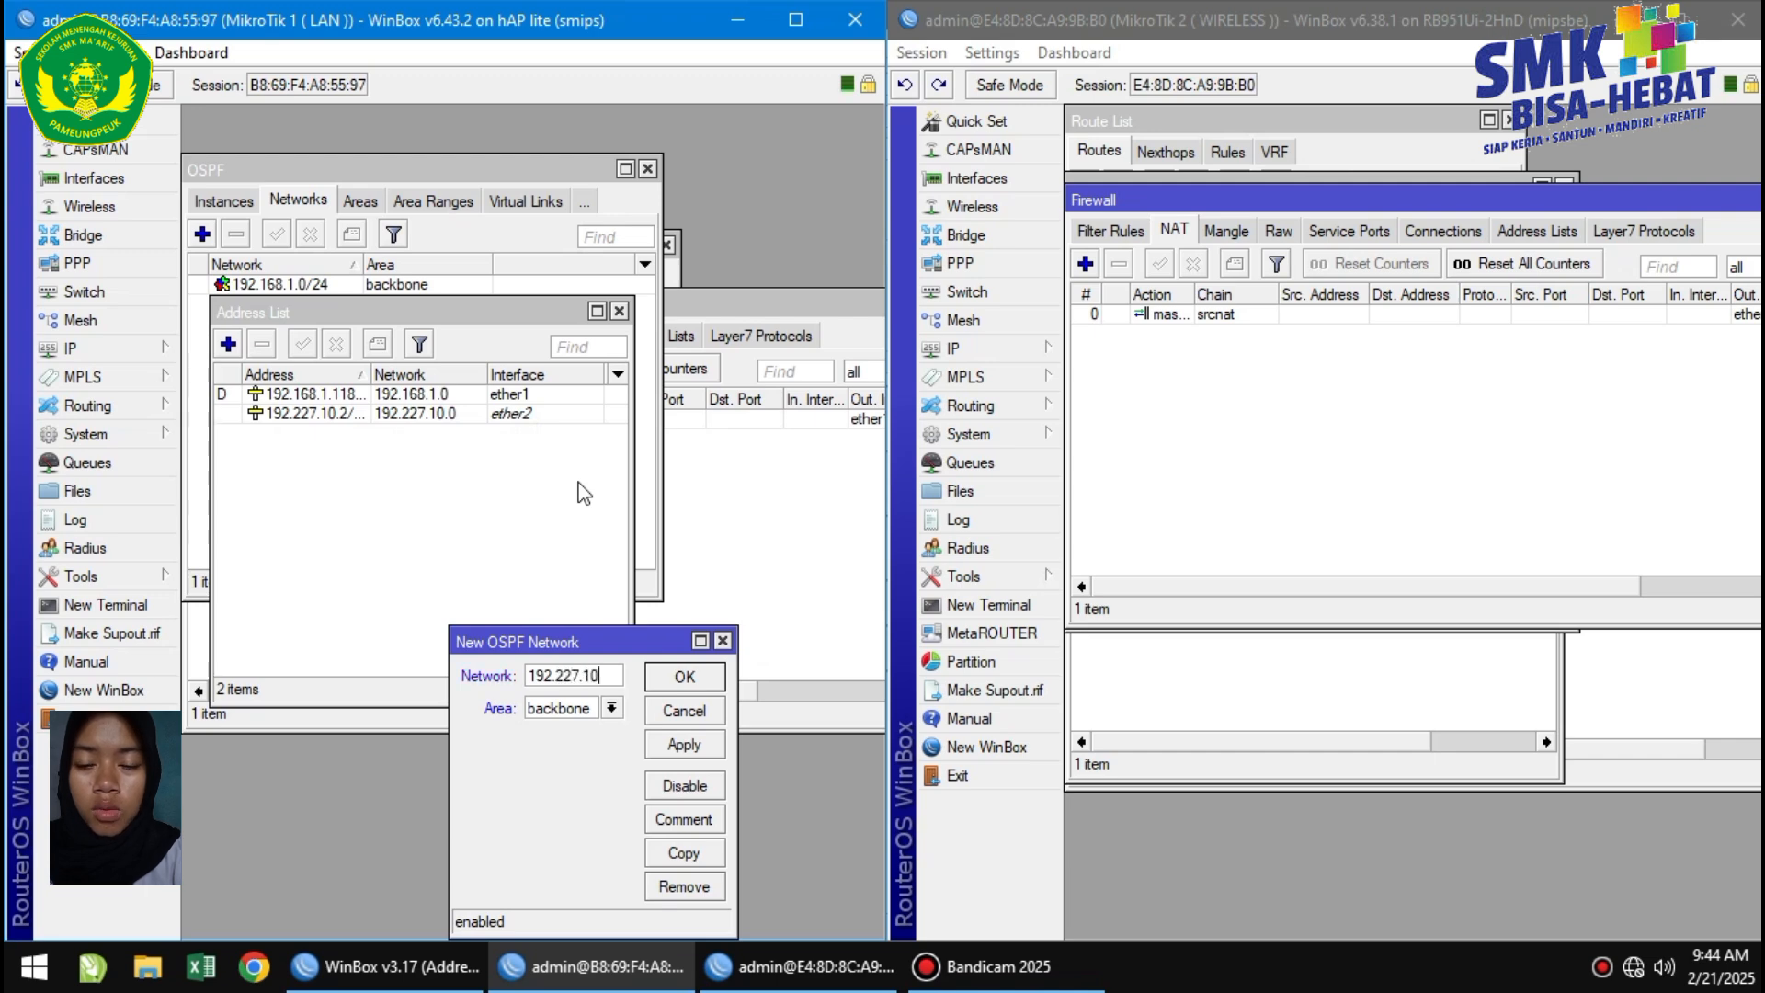
type(".0/24")
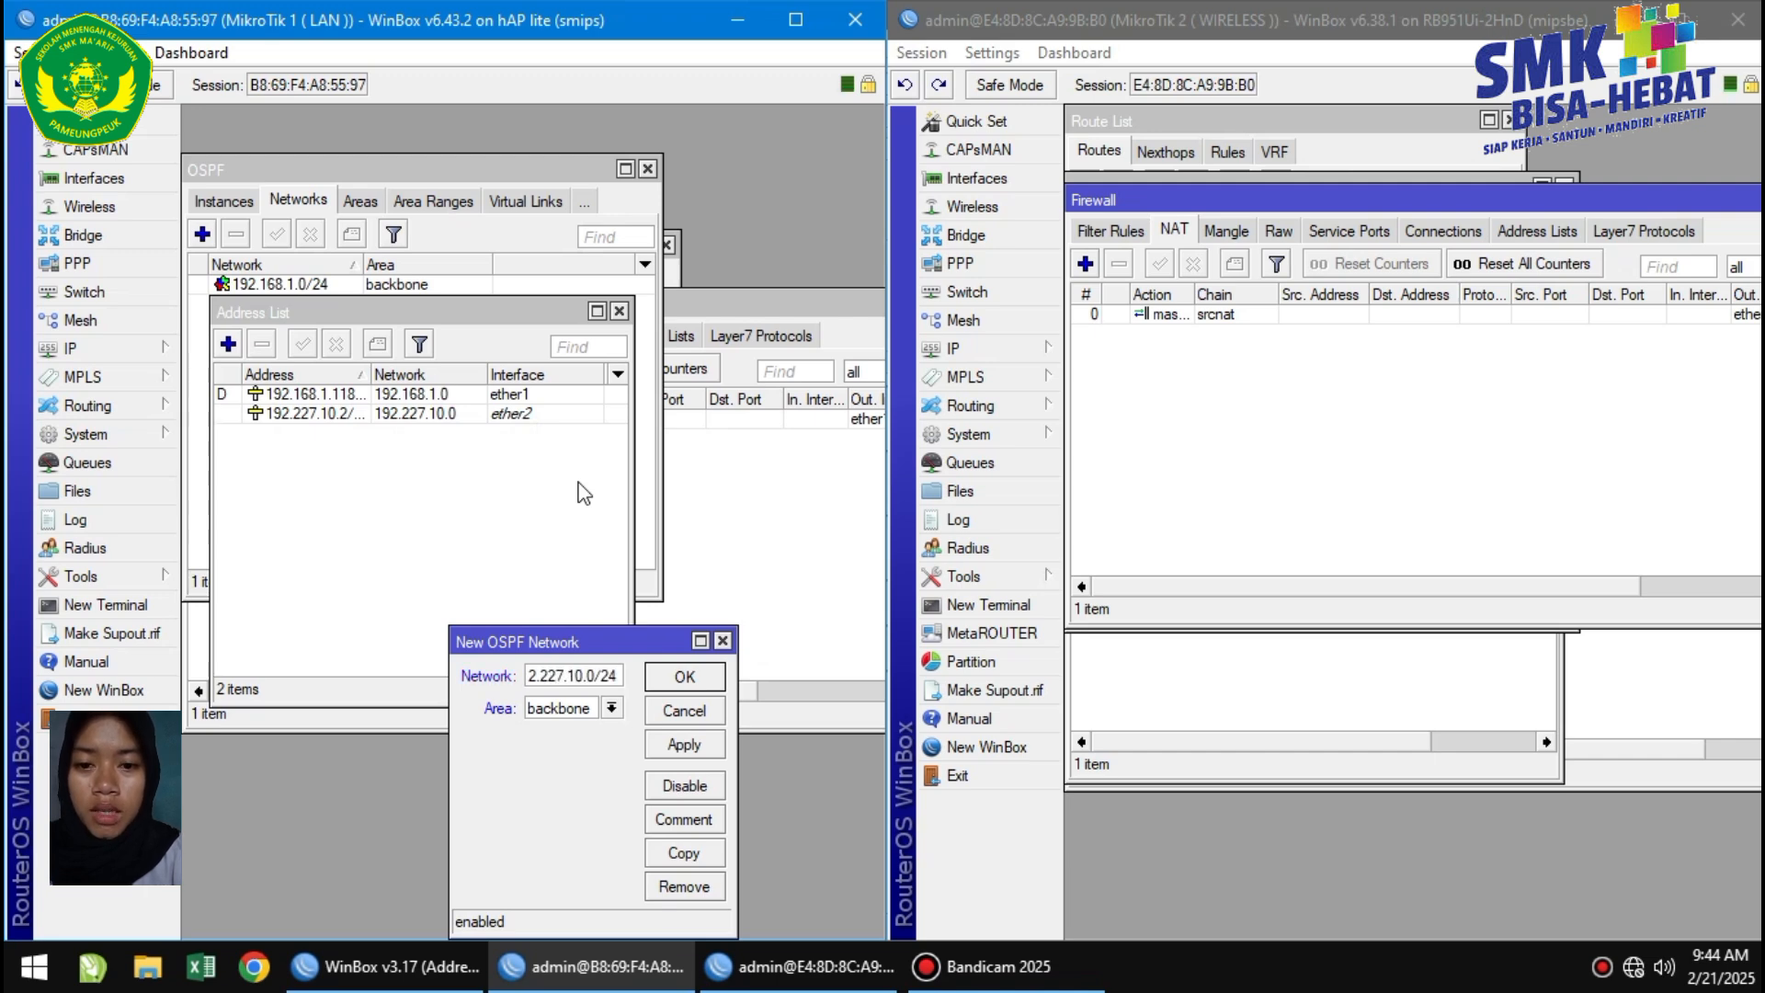
left_click(684, 742)
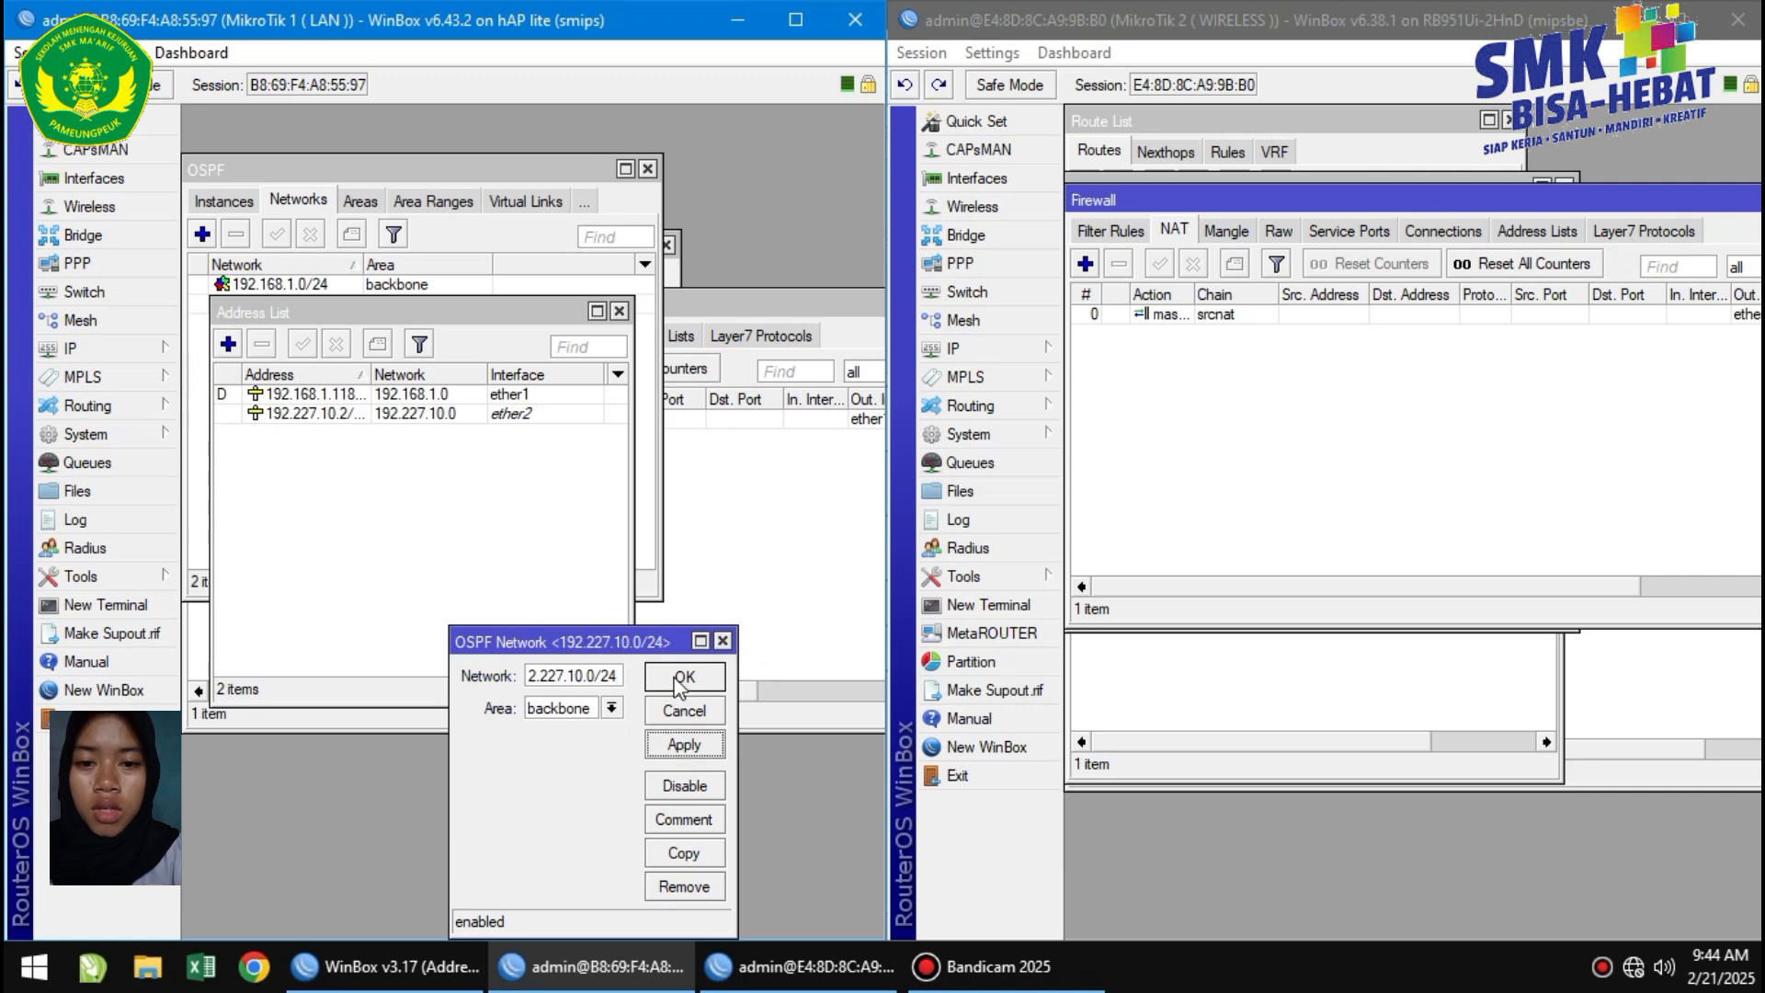
left_click(684, 678)
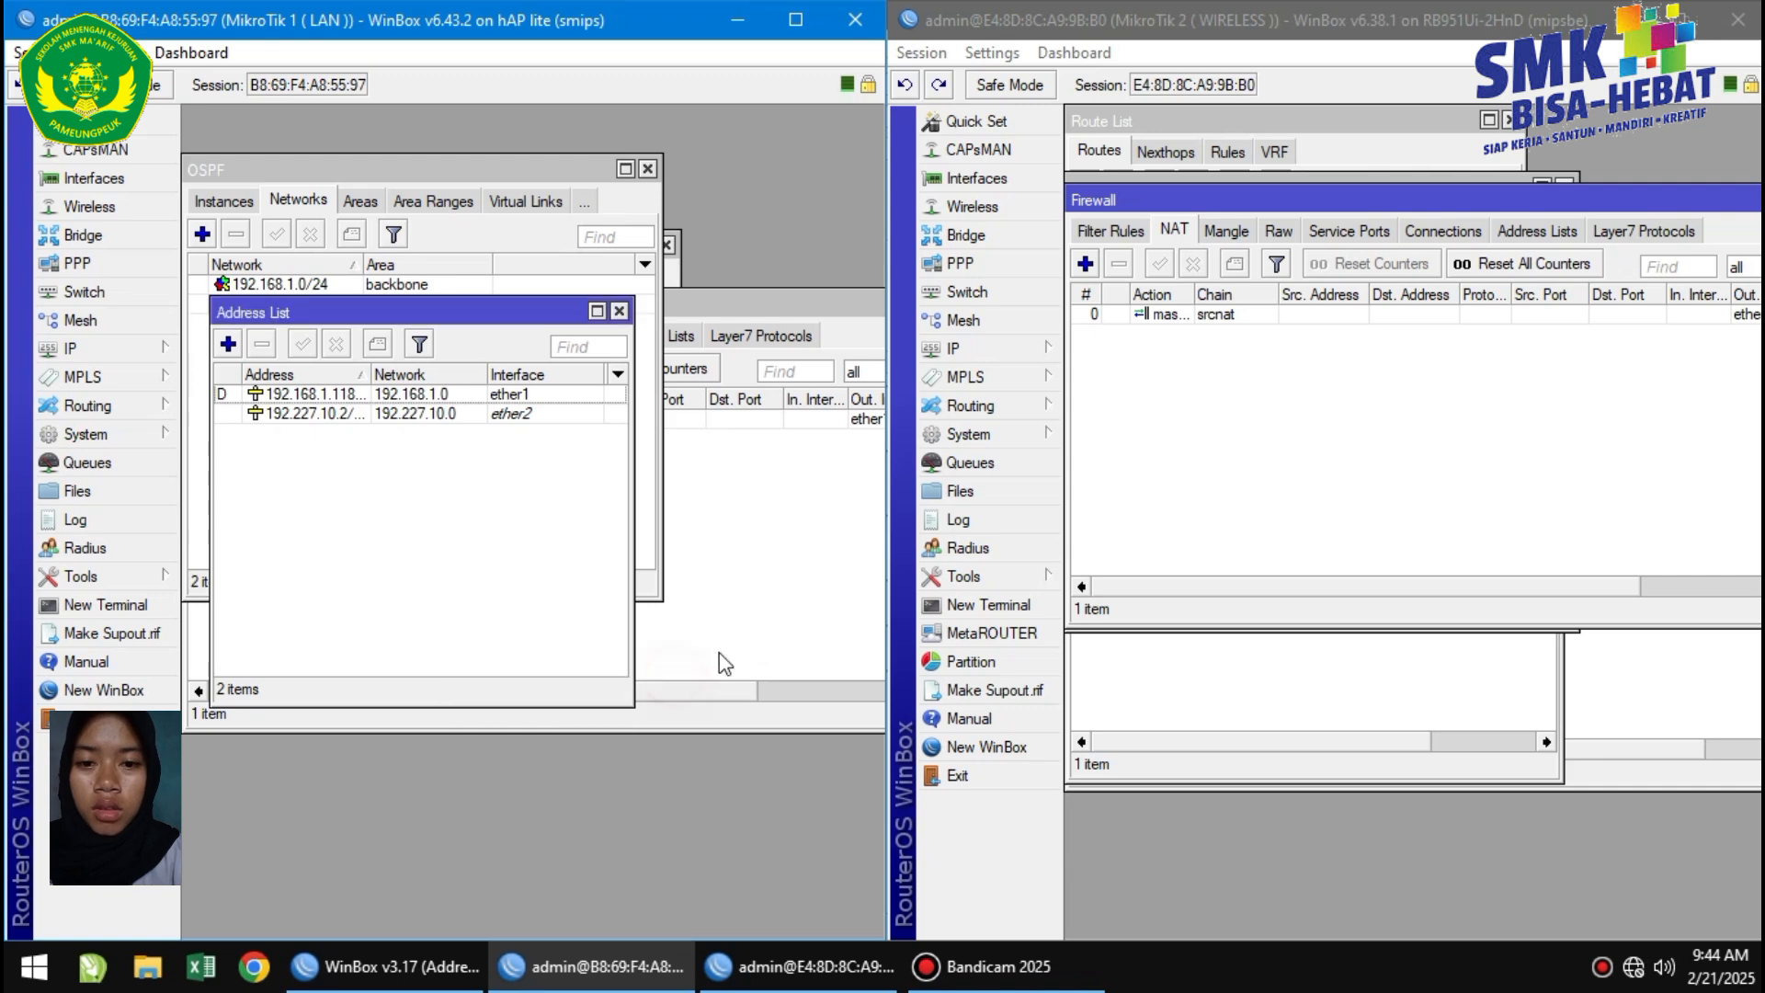
Open the wireless router's OSPF networks and place its IP address list alongside for reference.
left_click(986, 411)
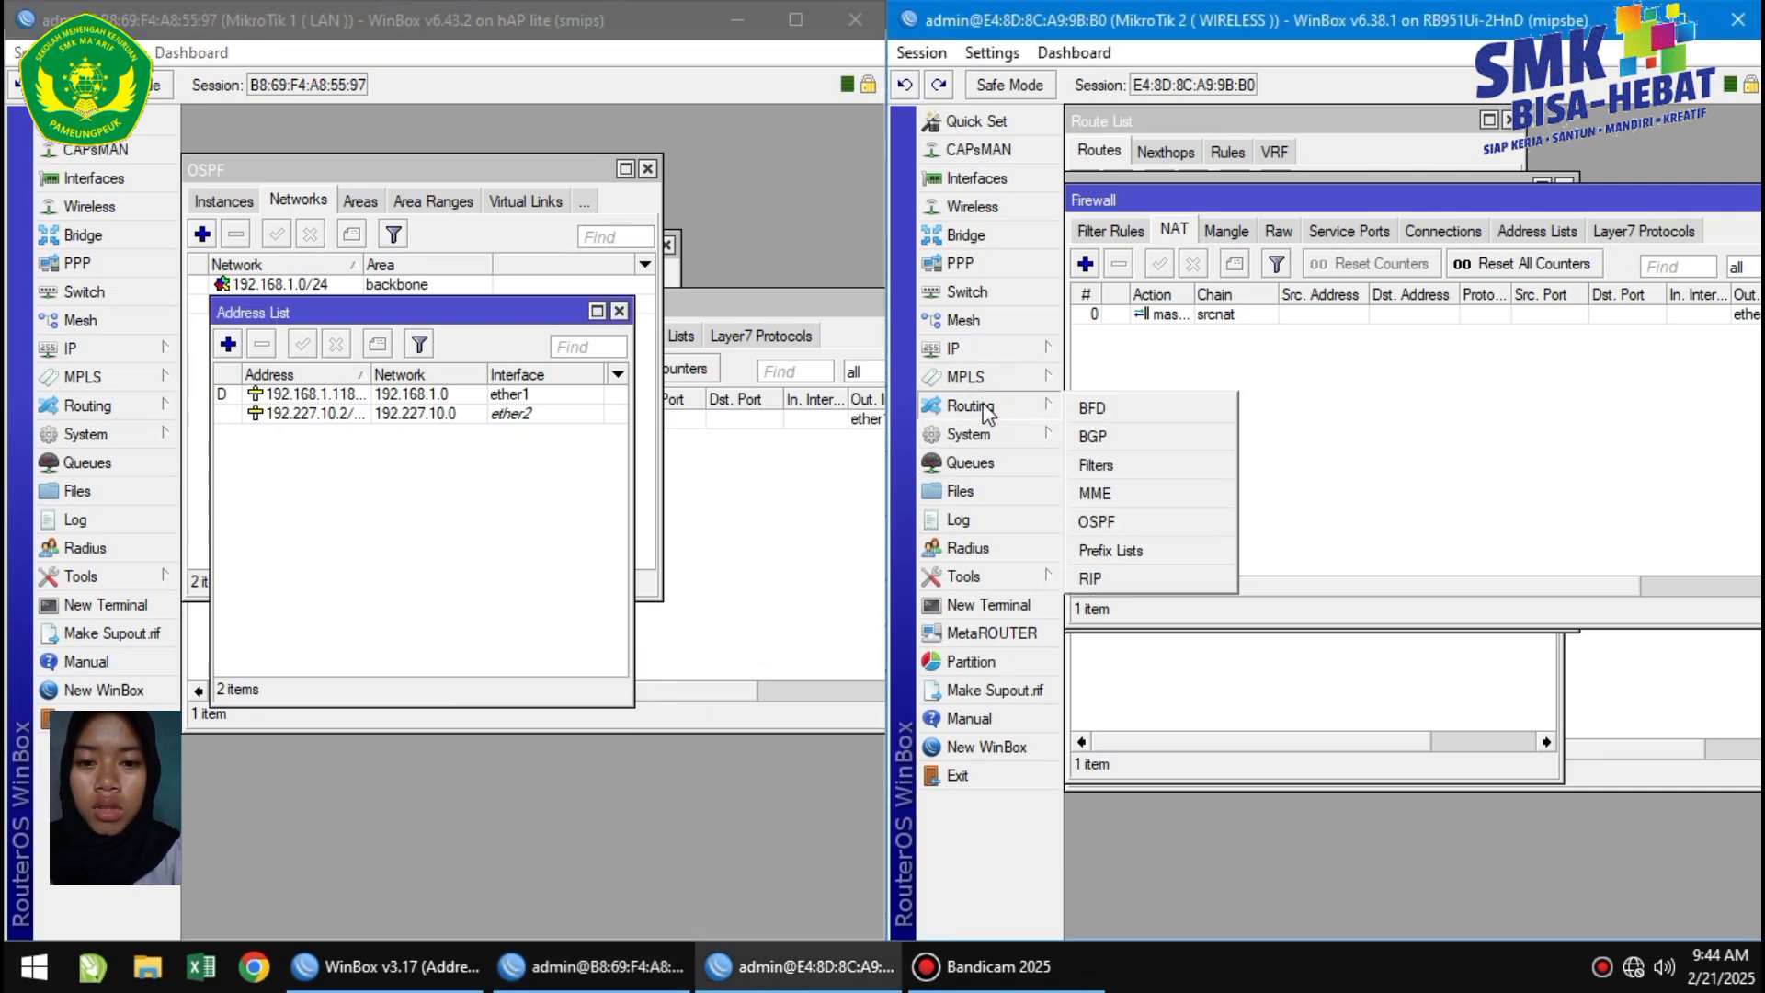
left_click(1158, 515)
left_click(1085, 478)
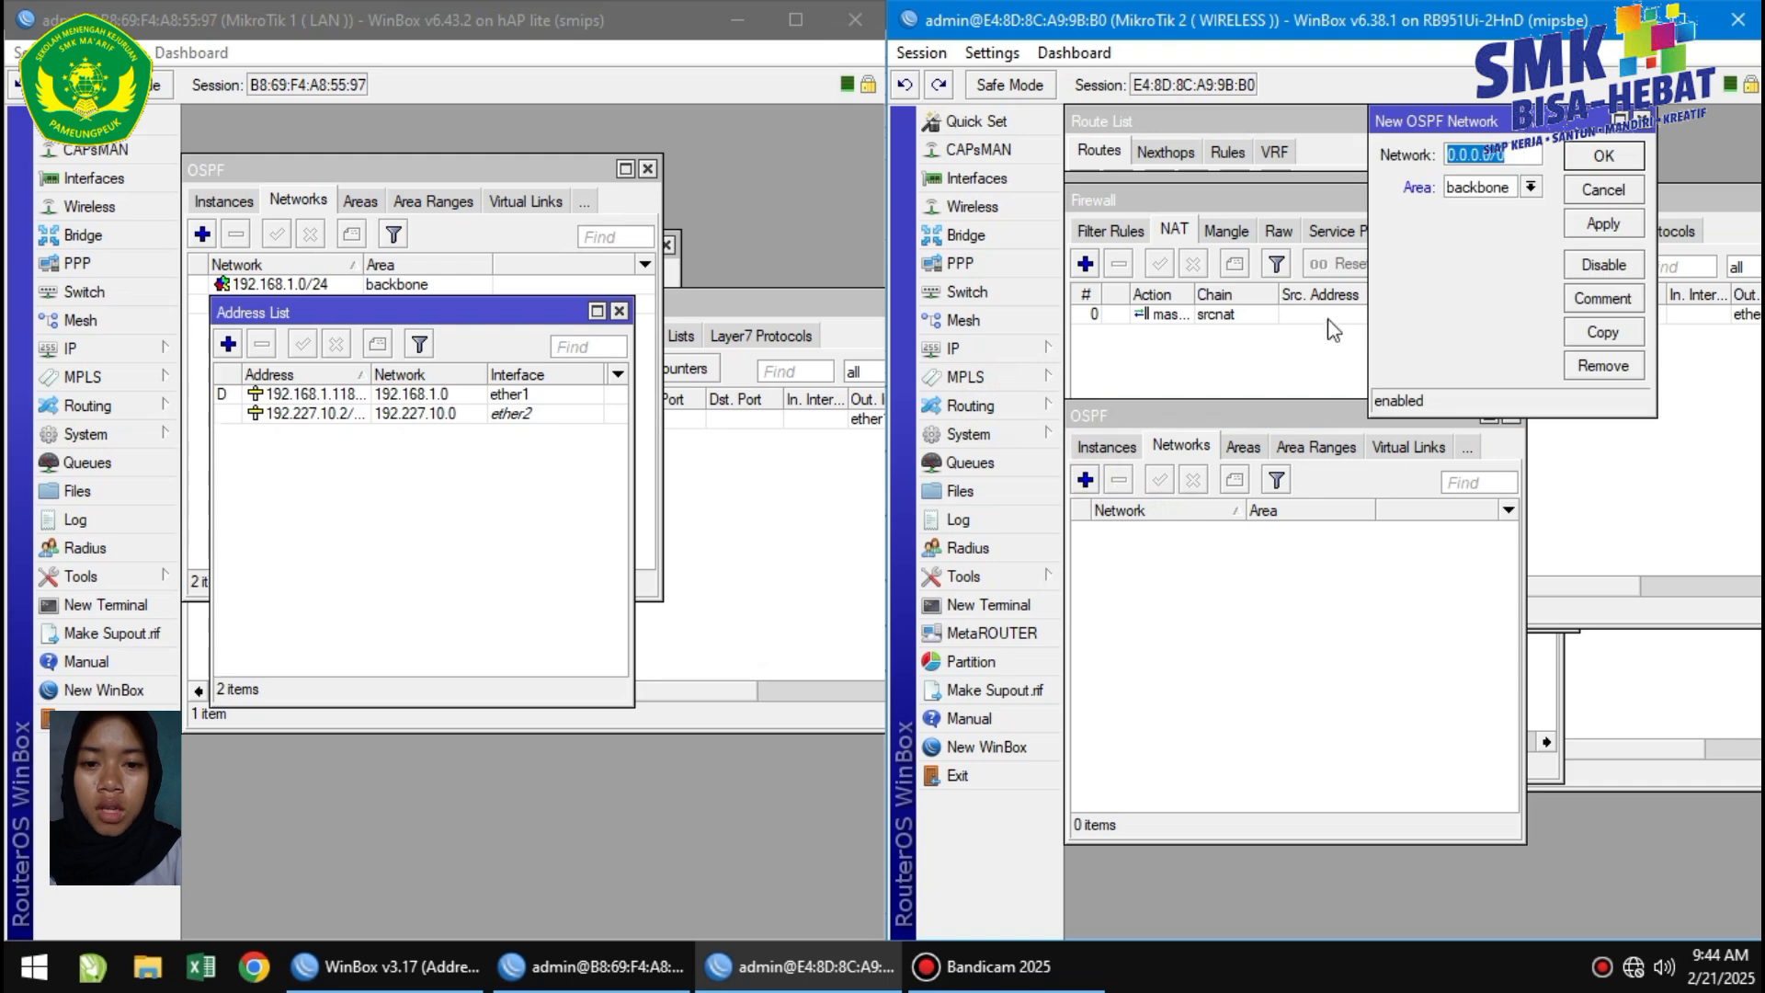
left_click(974, 348)
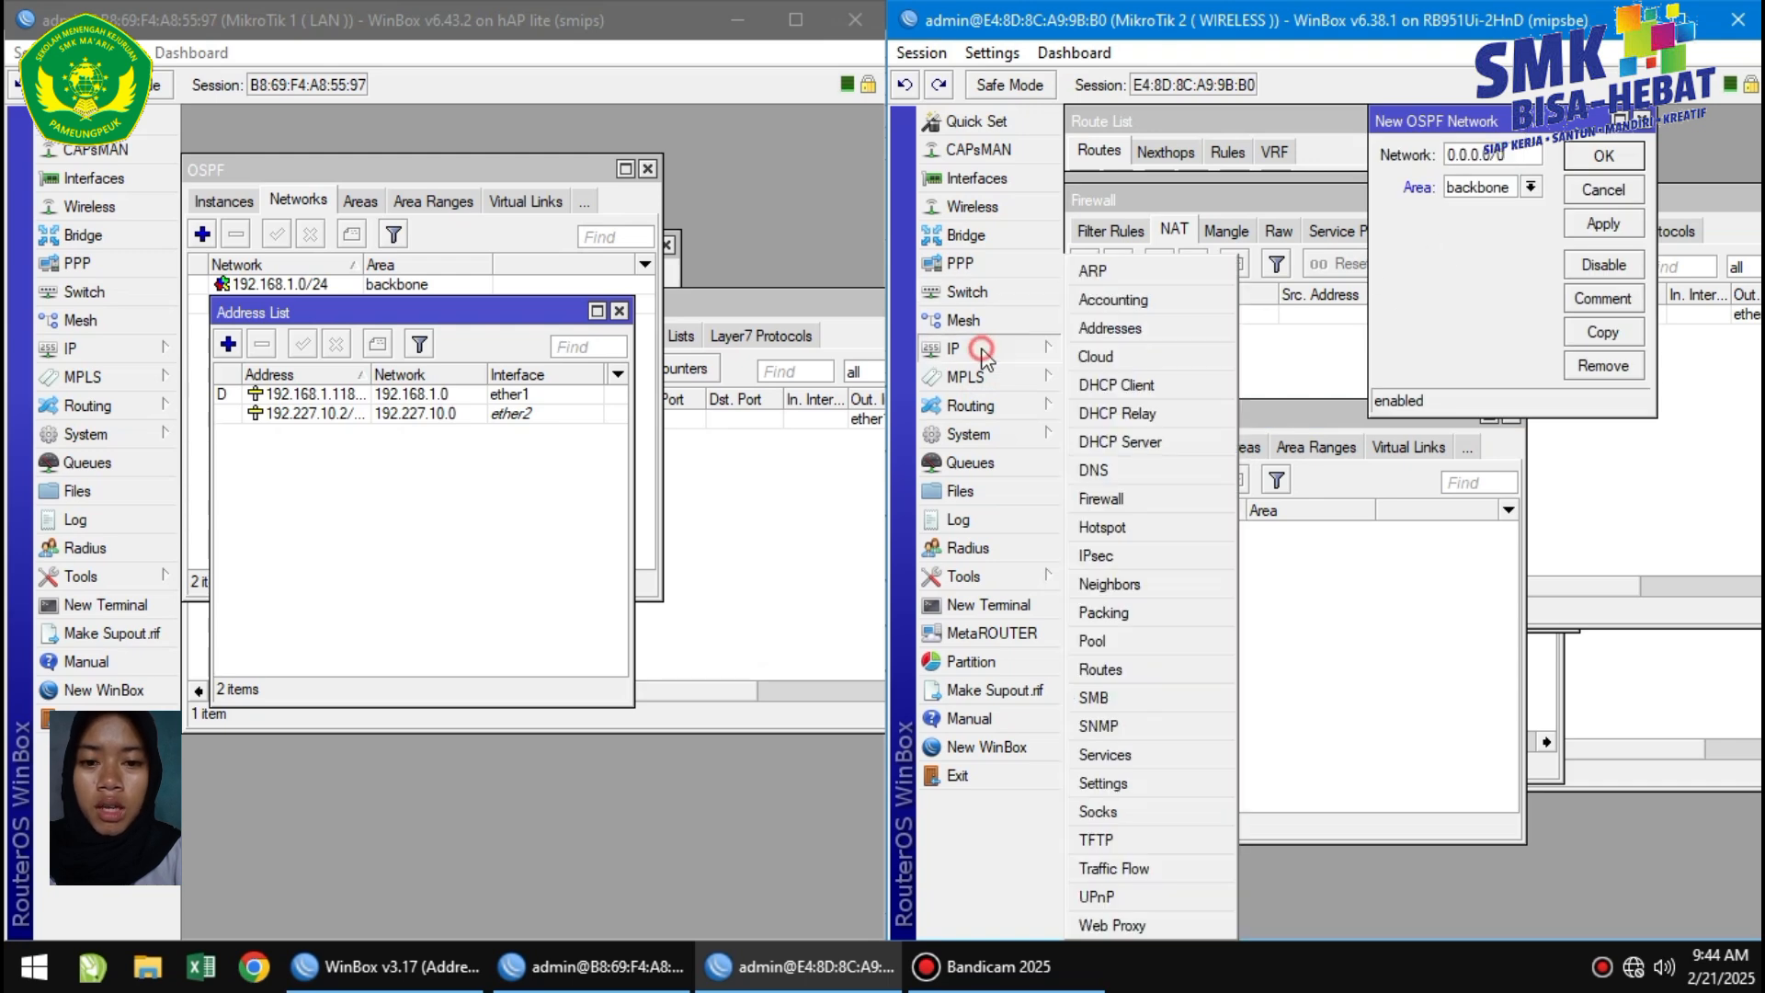
left_click(1103, 326)
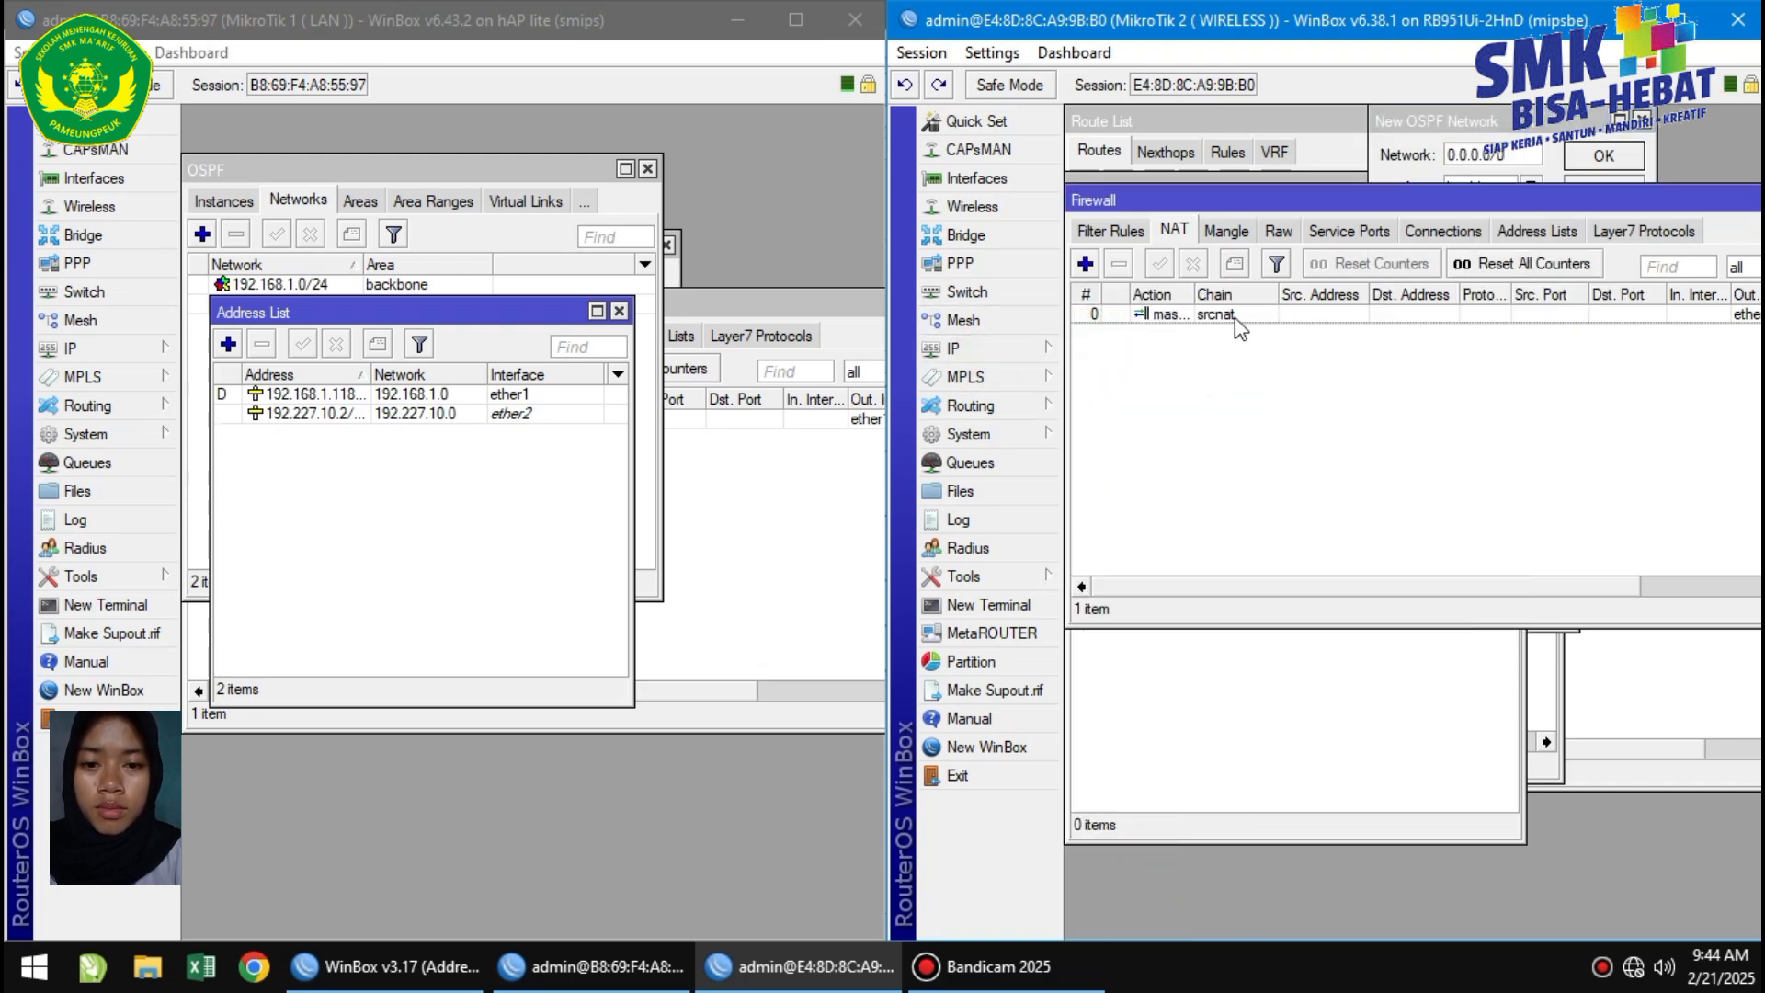
left_click(1012, 348)
left_click(1158, 328)
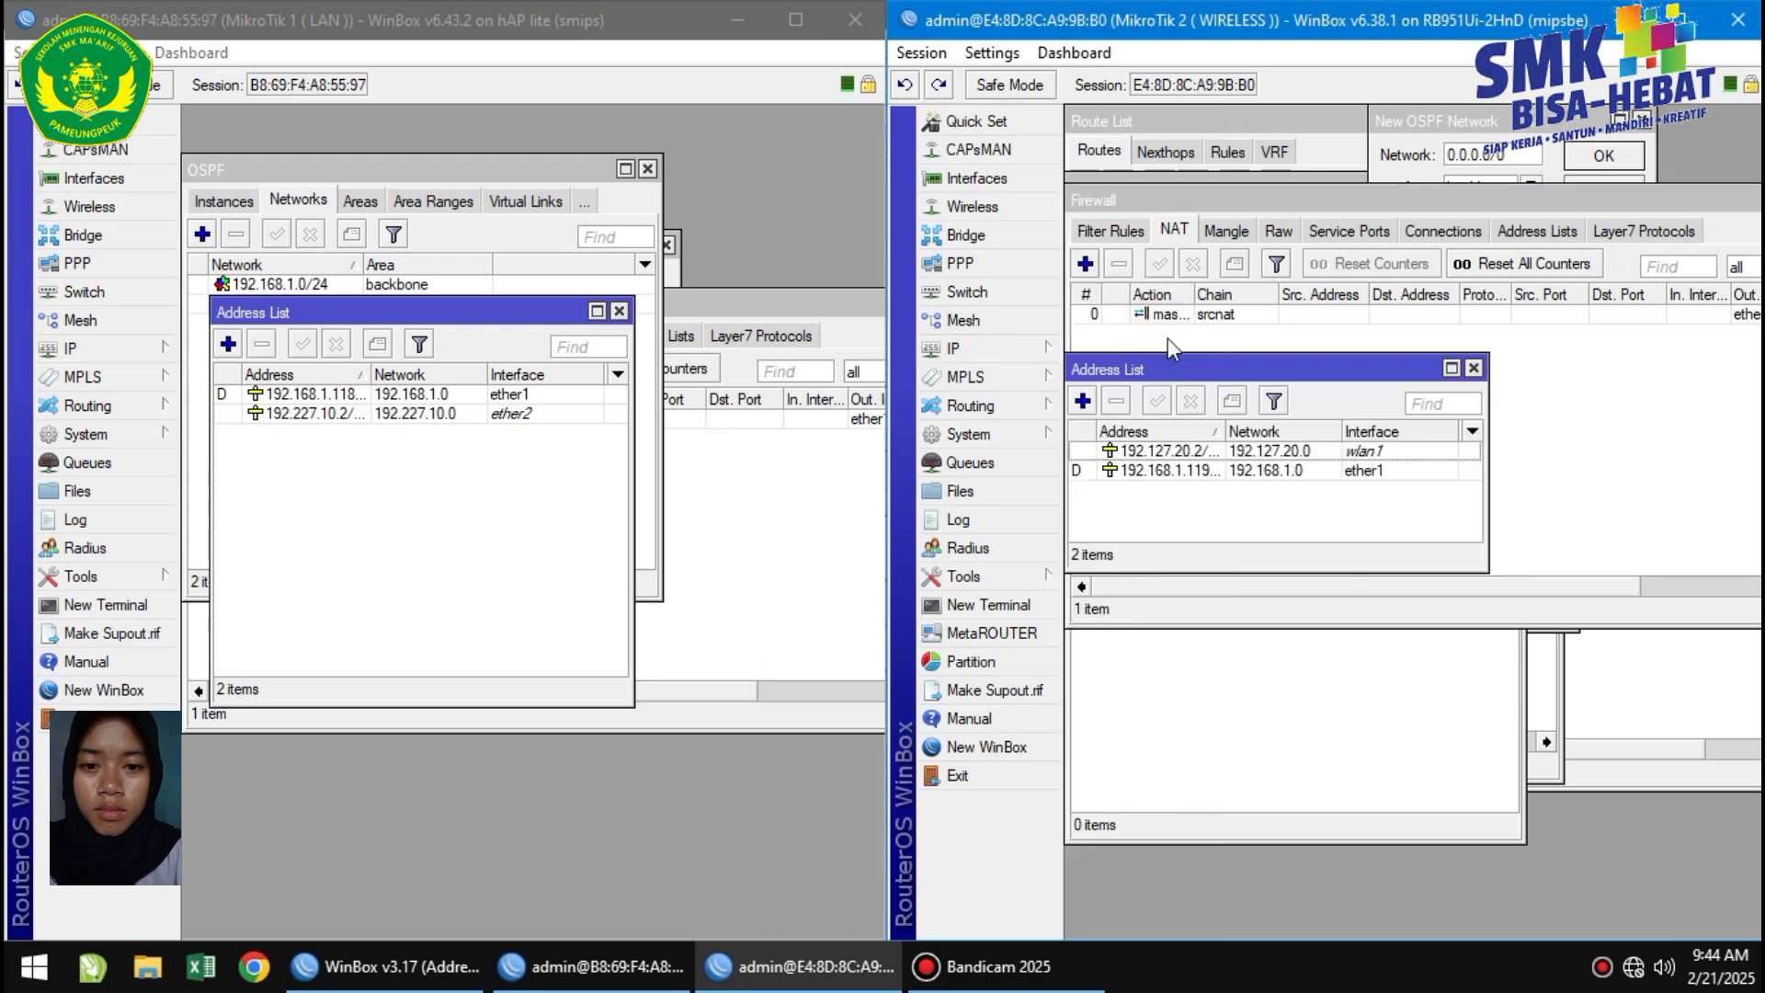
left_click(1225, 720)
left_click(1190, 358)
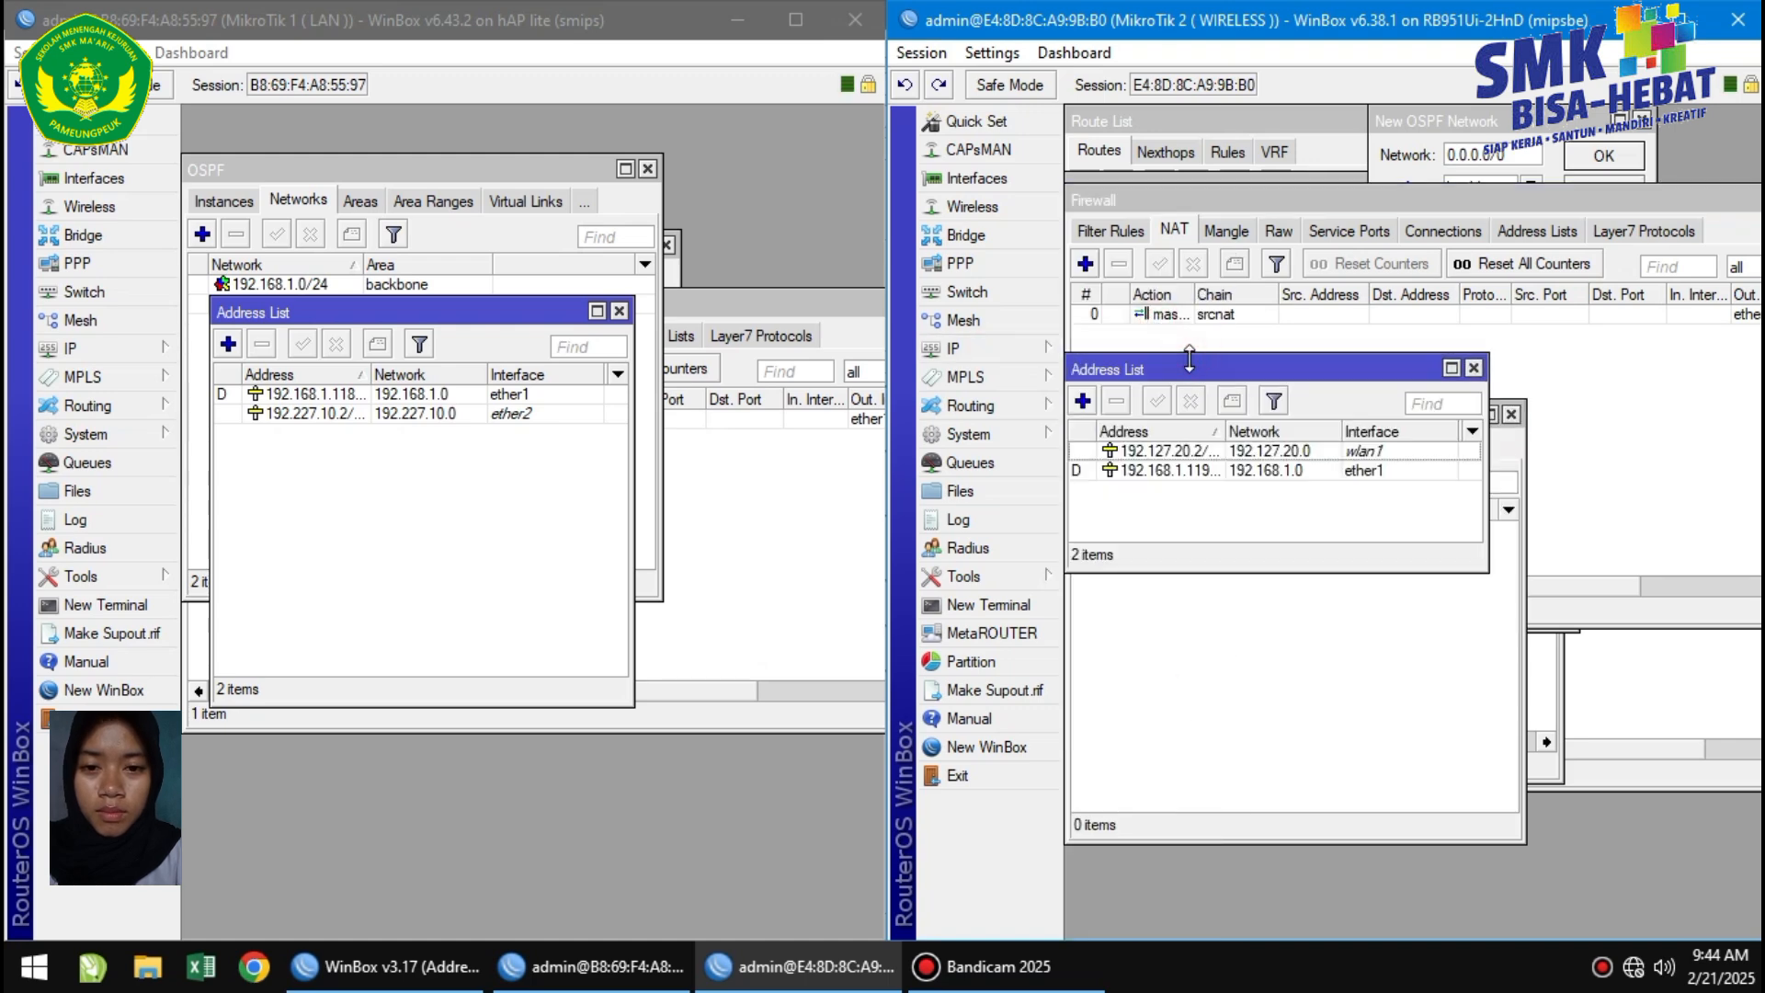
mouse_move(1190, 358)
left_mouse_down()
mouse_move(1189, 280)
mouse_move(1190, 324)
left_mouse_up()
left_click(1306, 341)
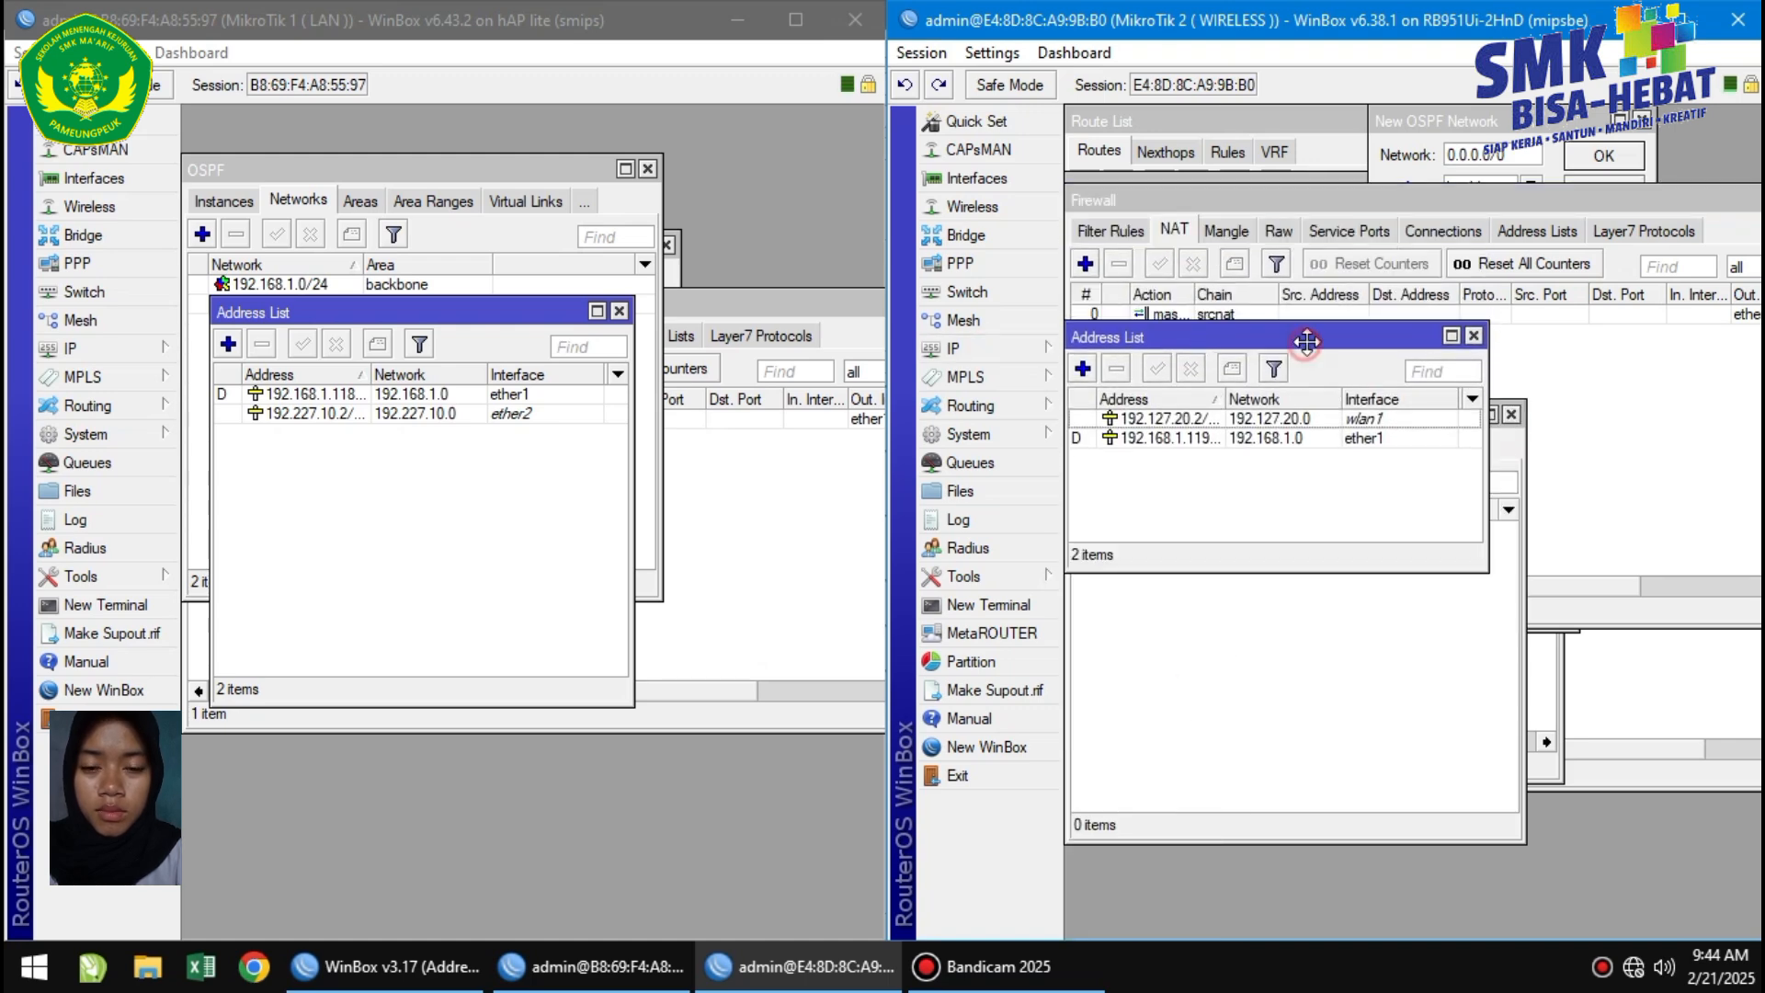
left_click_drag(1306, 341, 1369, 125)
Add OSPF network 192.127.20.0/24 in area backbone on the wireless router.
double_click(1085, 479)
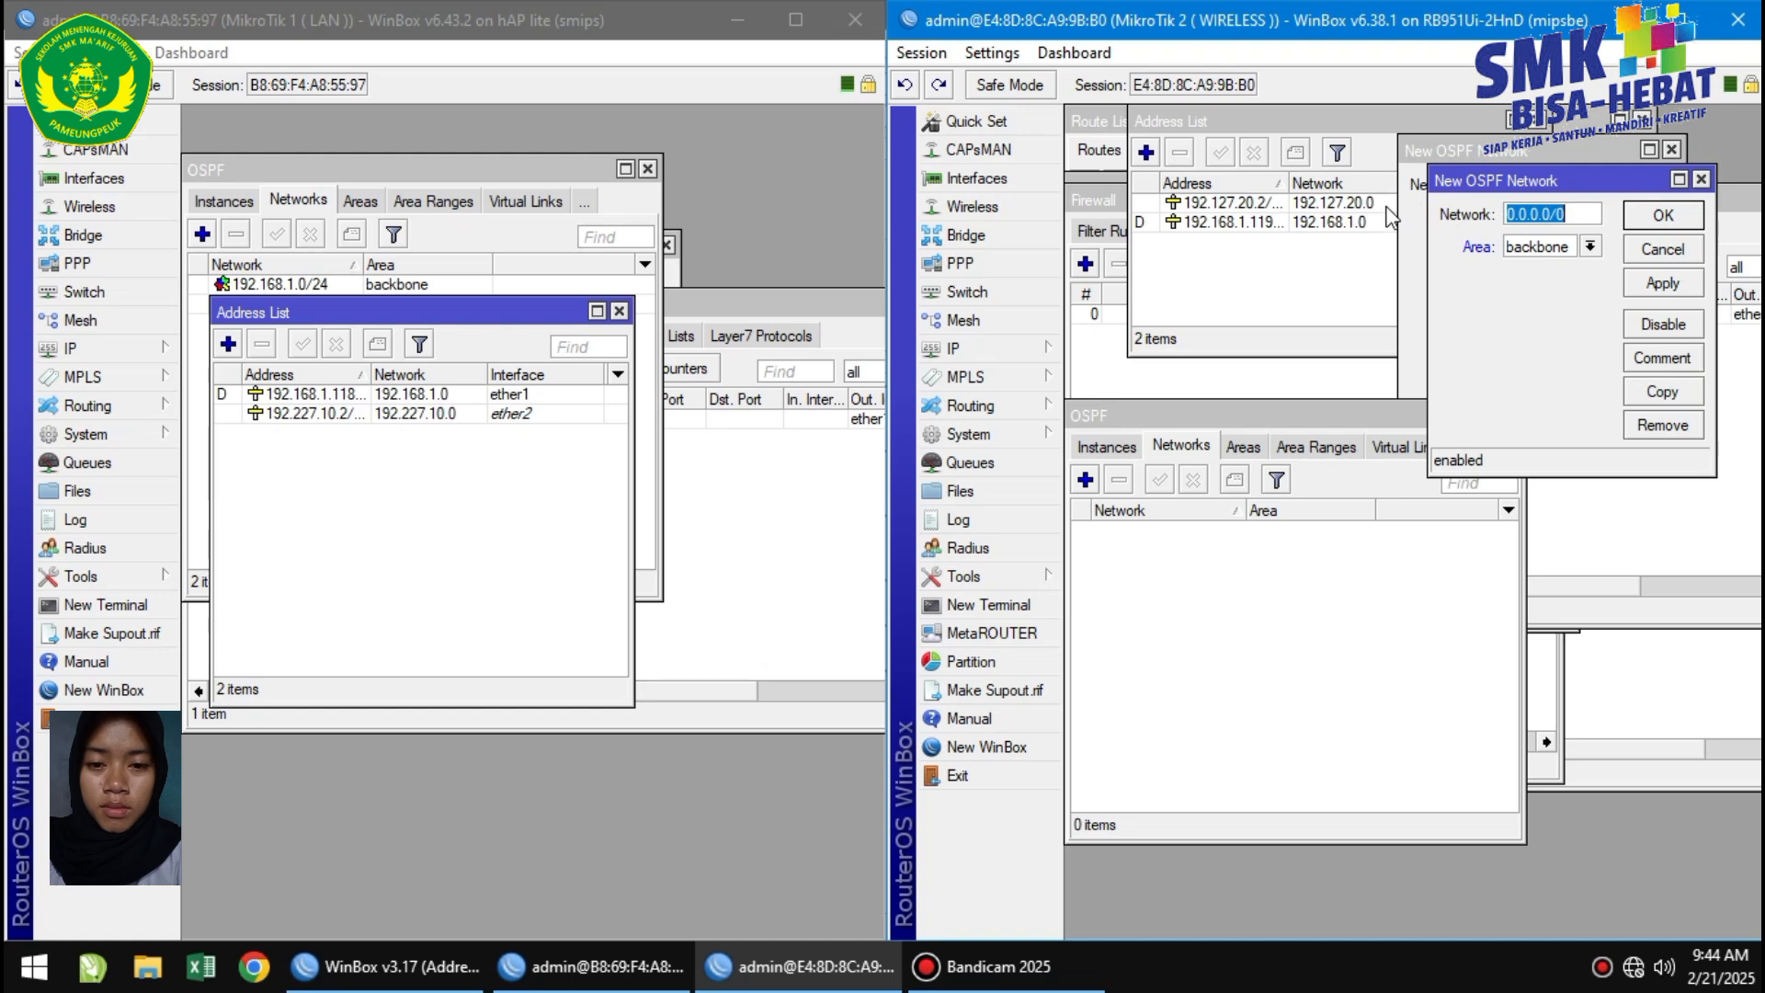
type("19")
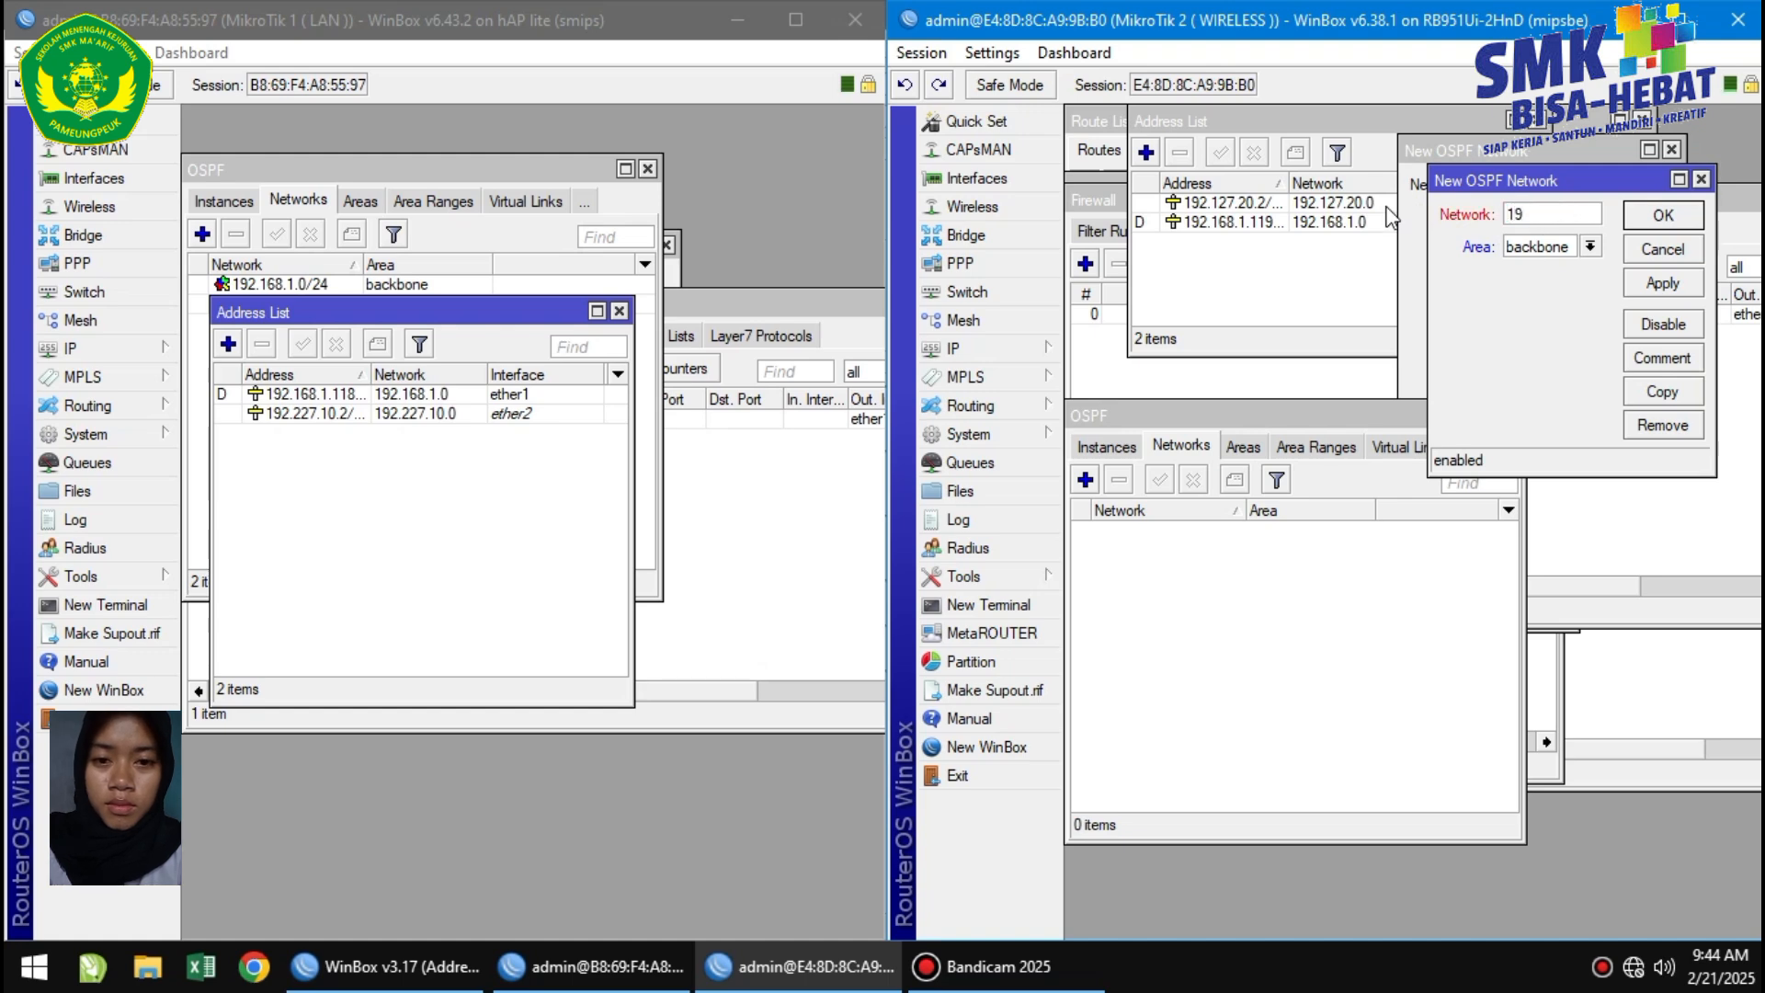
type("2.127")
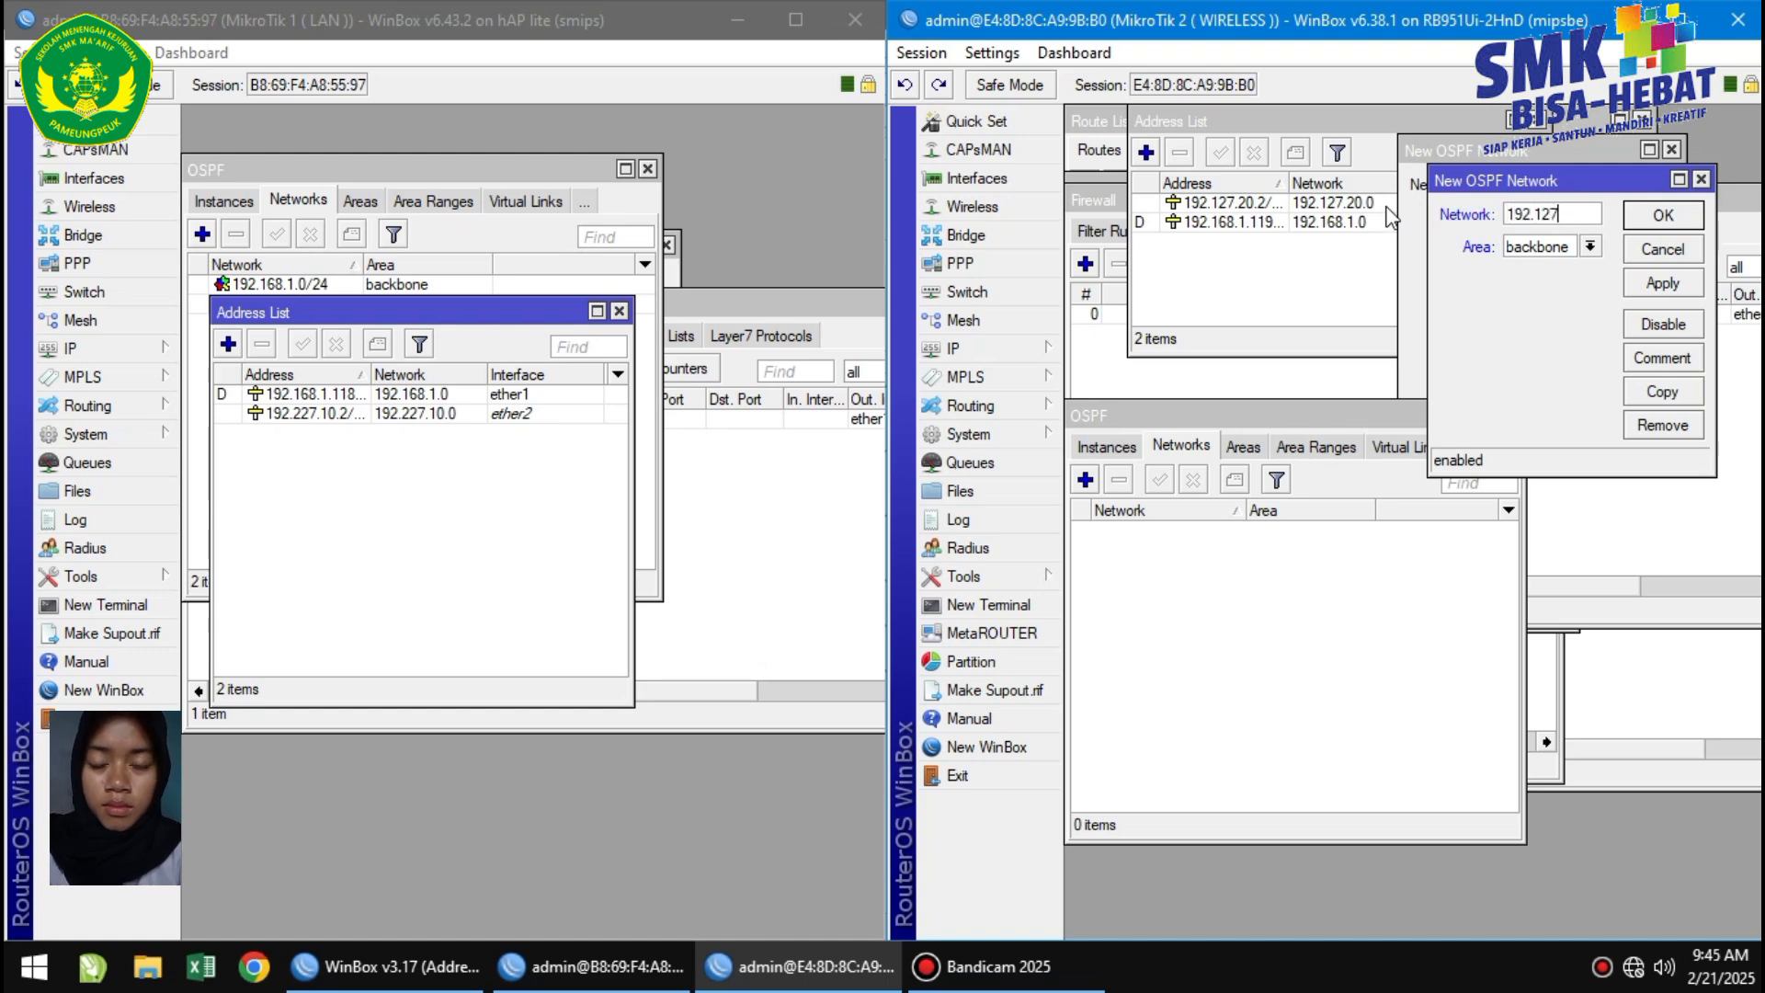
type(".20.")
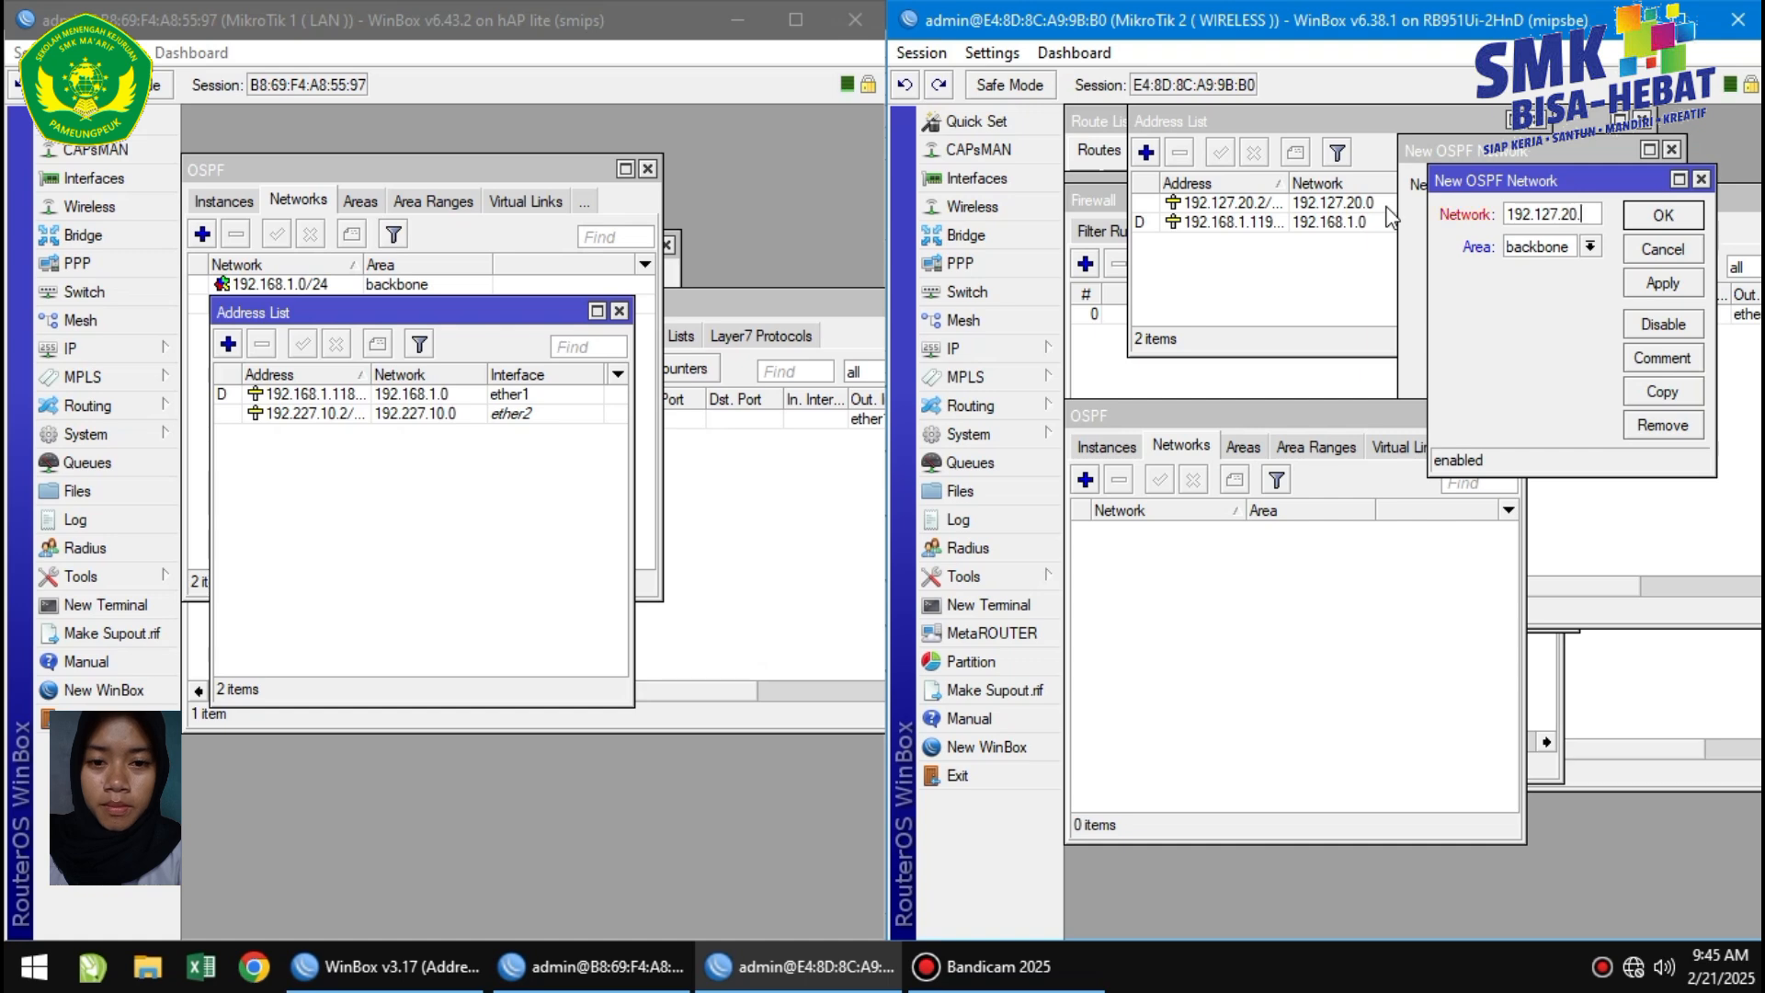
type("0/24")
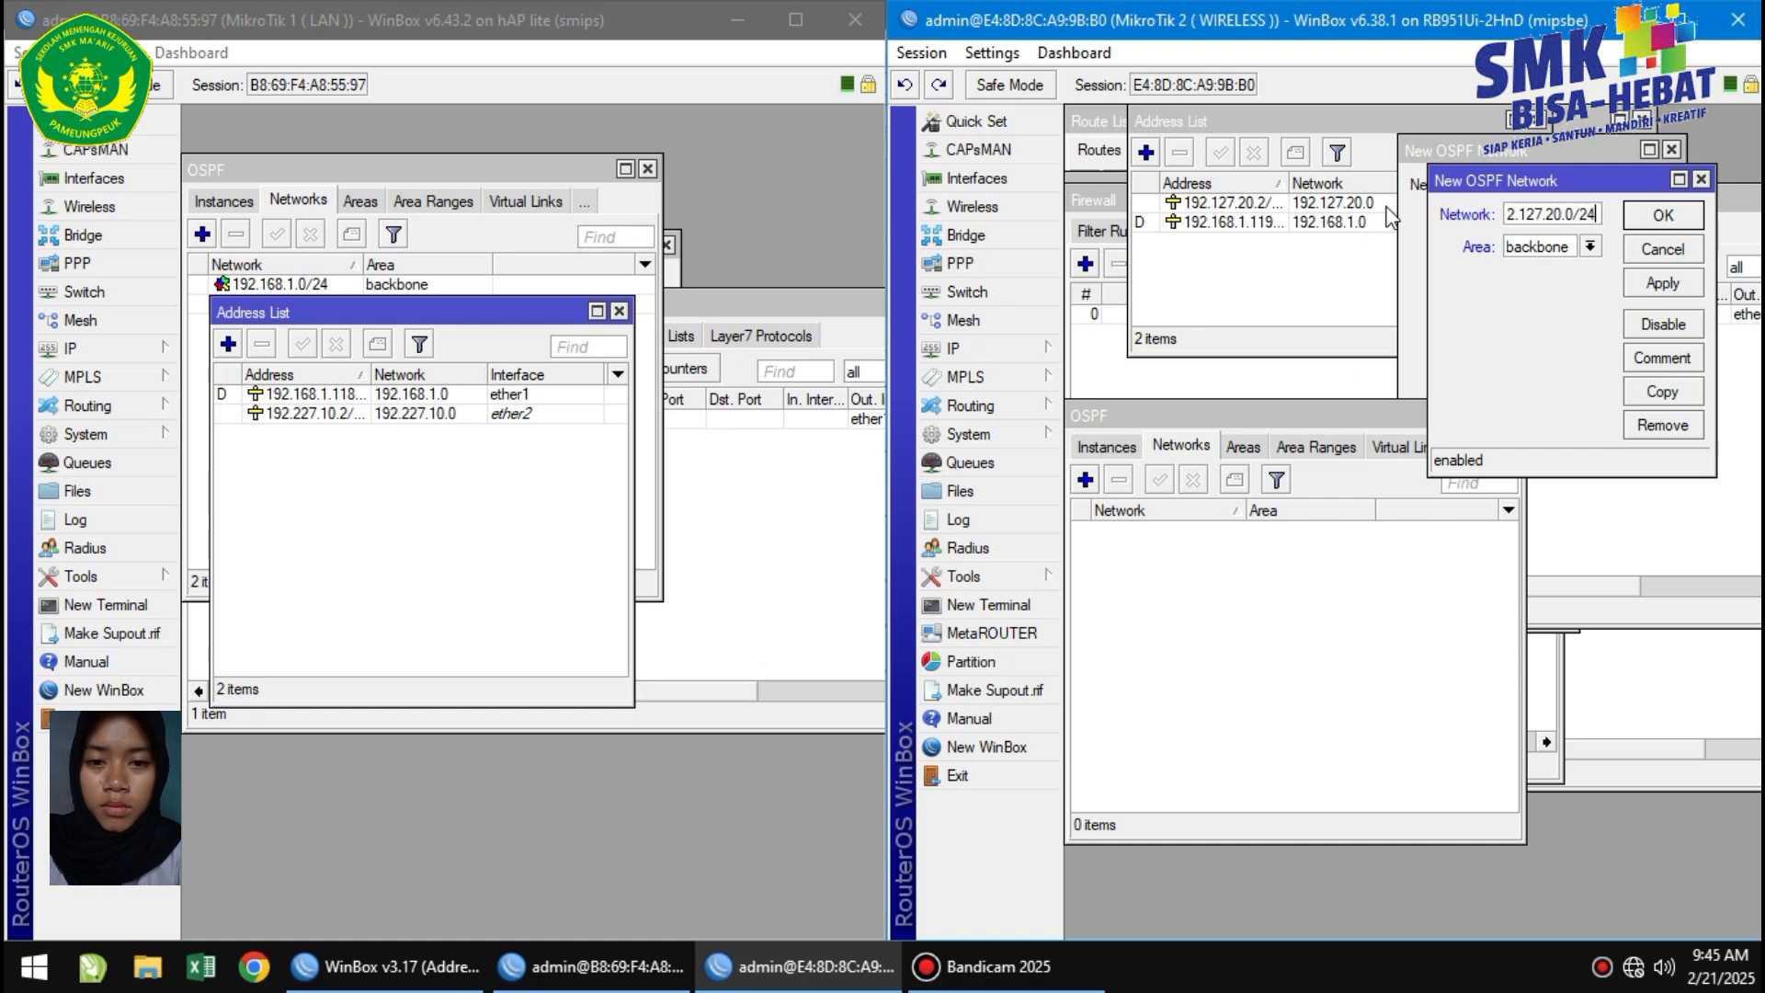
left_click(1662, 282)
left_click(1663, 217)
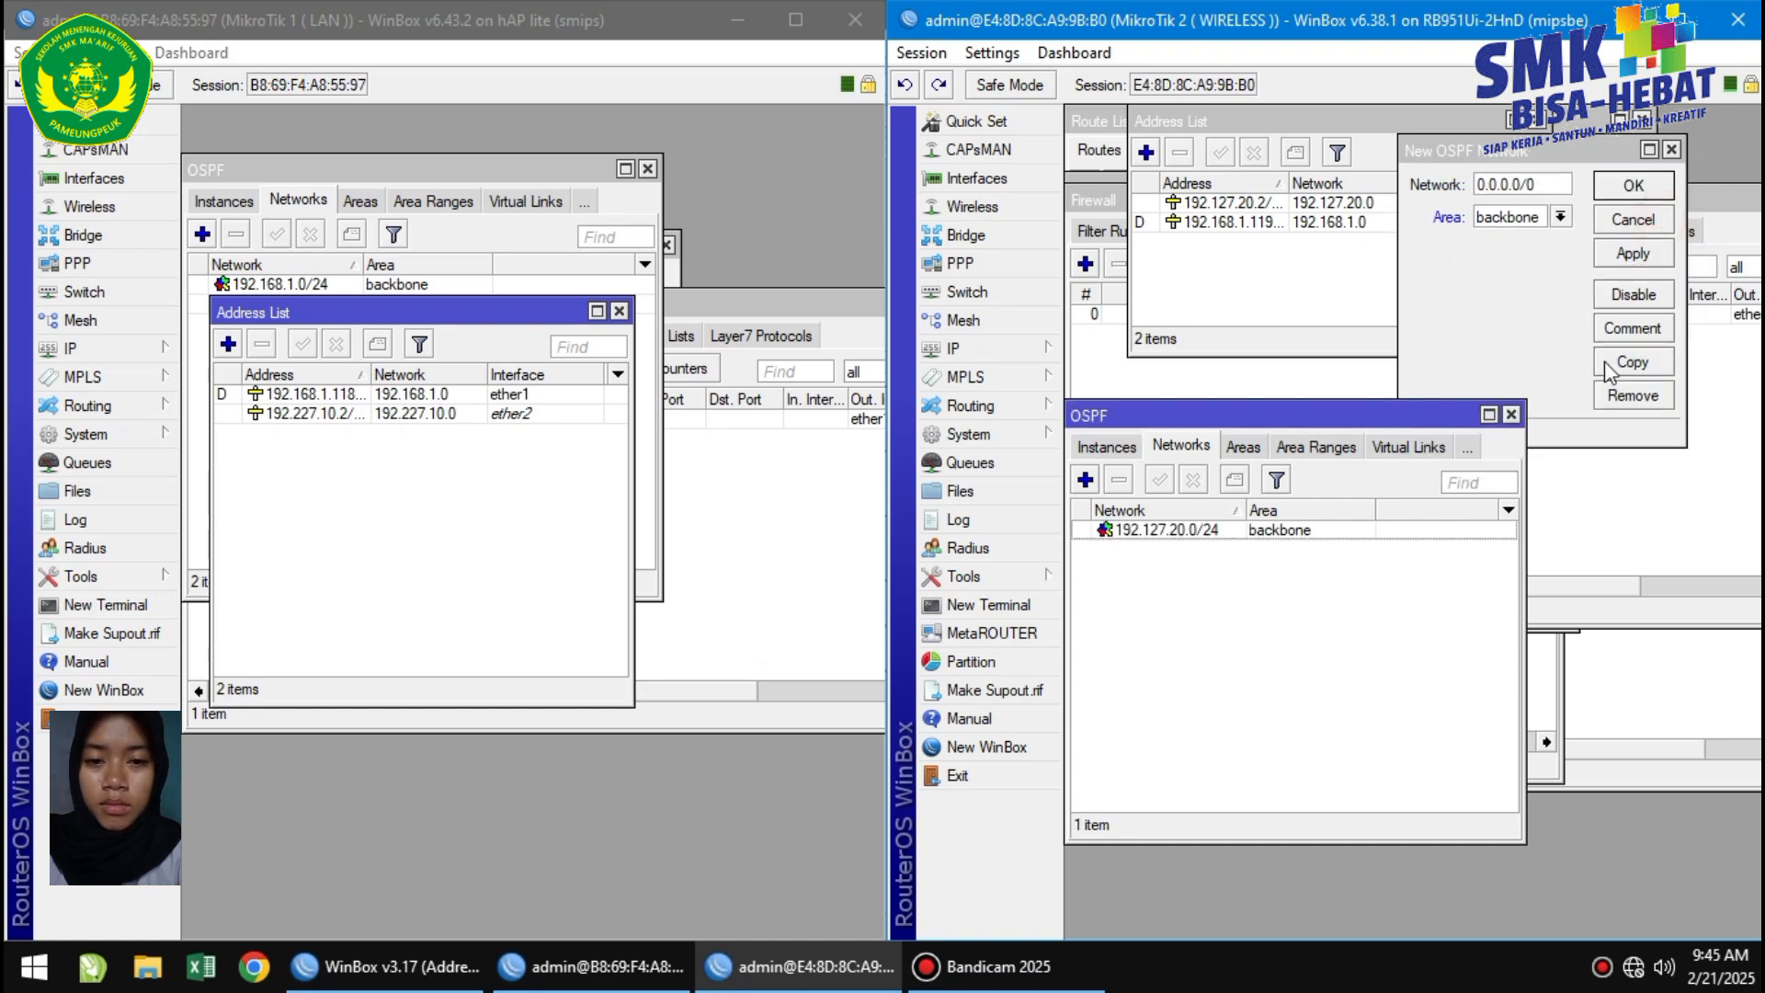
Add OSPF network 192.168.1.0/24 on the wireless router, then open the LAN router's Web Proxy settings.
left_click(1085, 480)
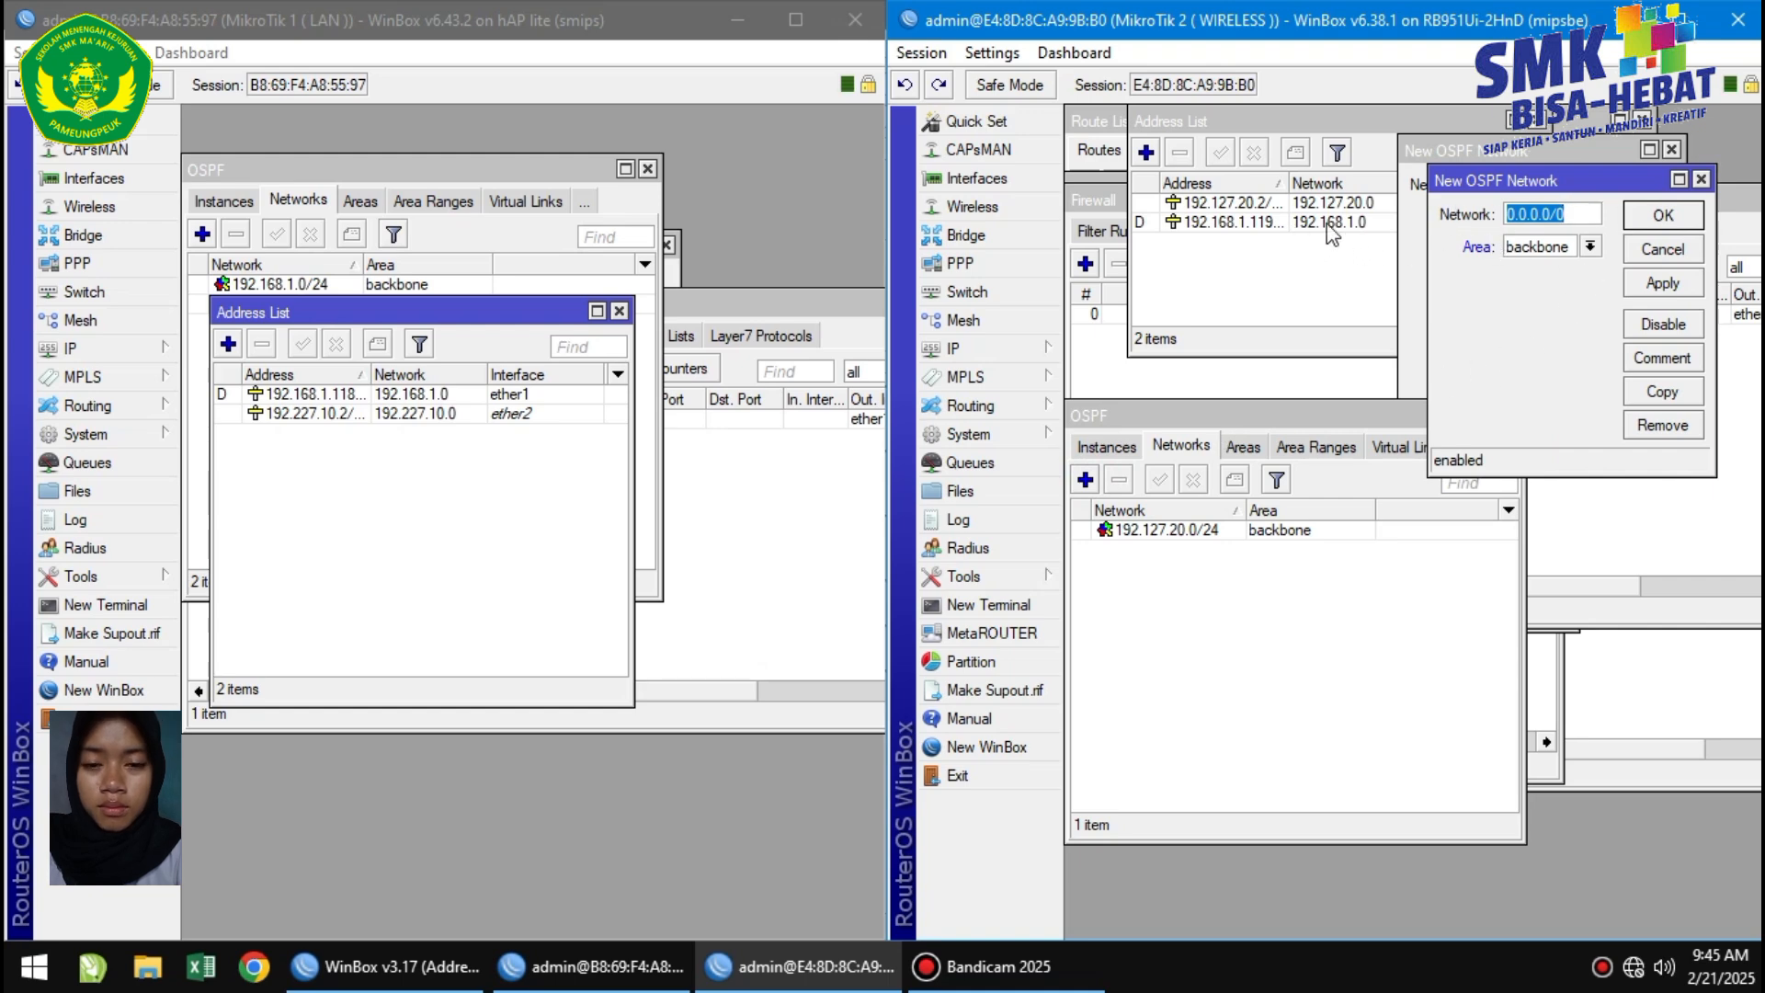
key("BackSpace")
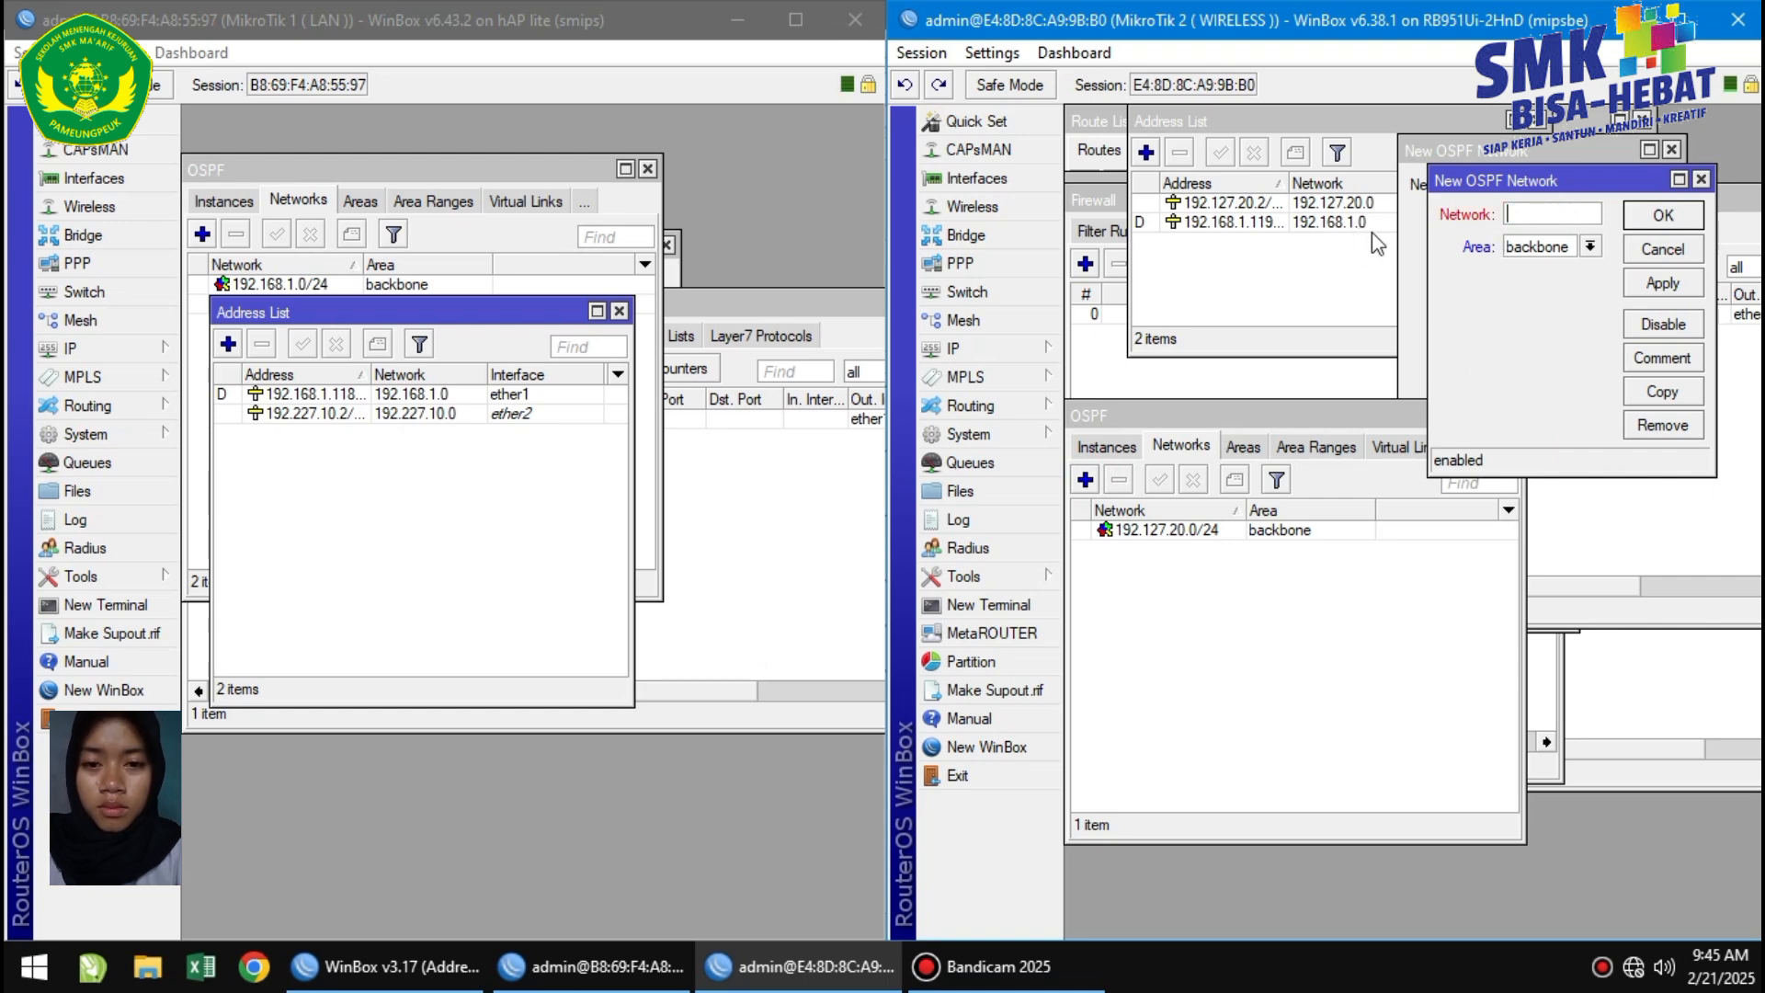
type("192.168.1")
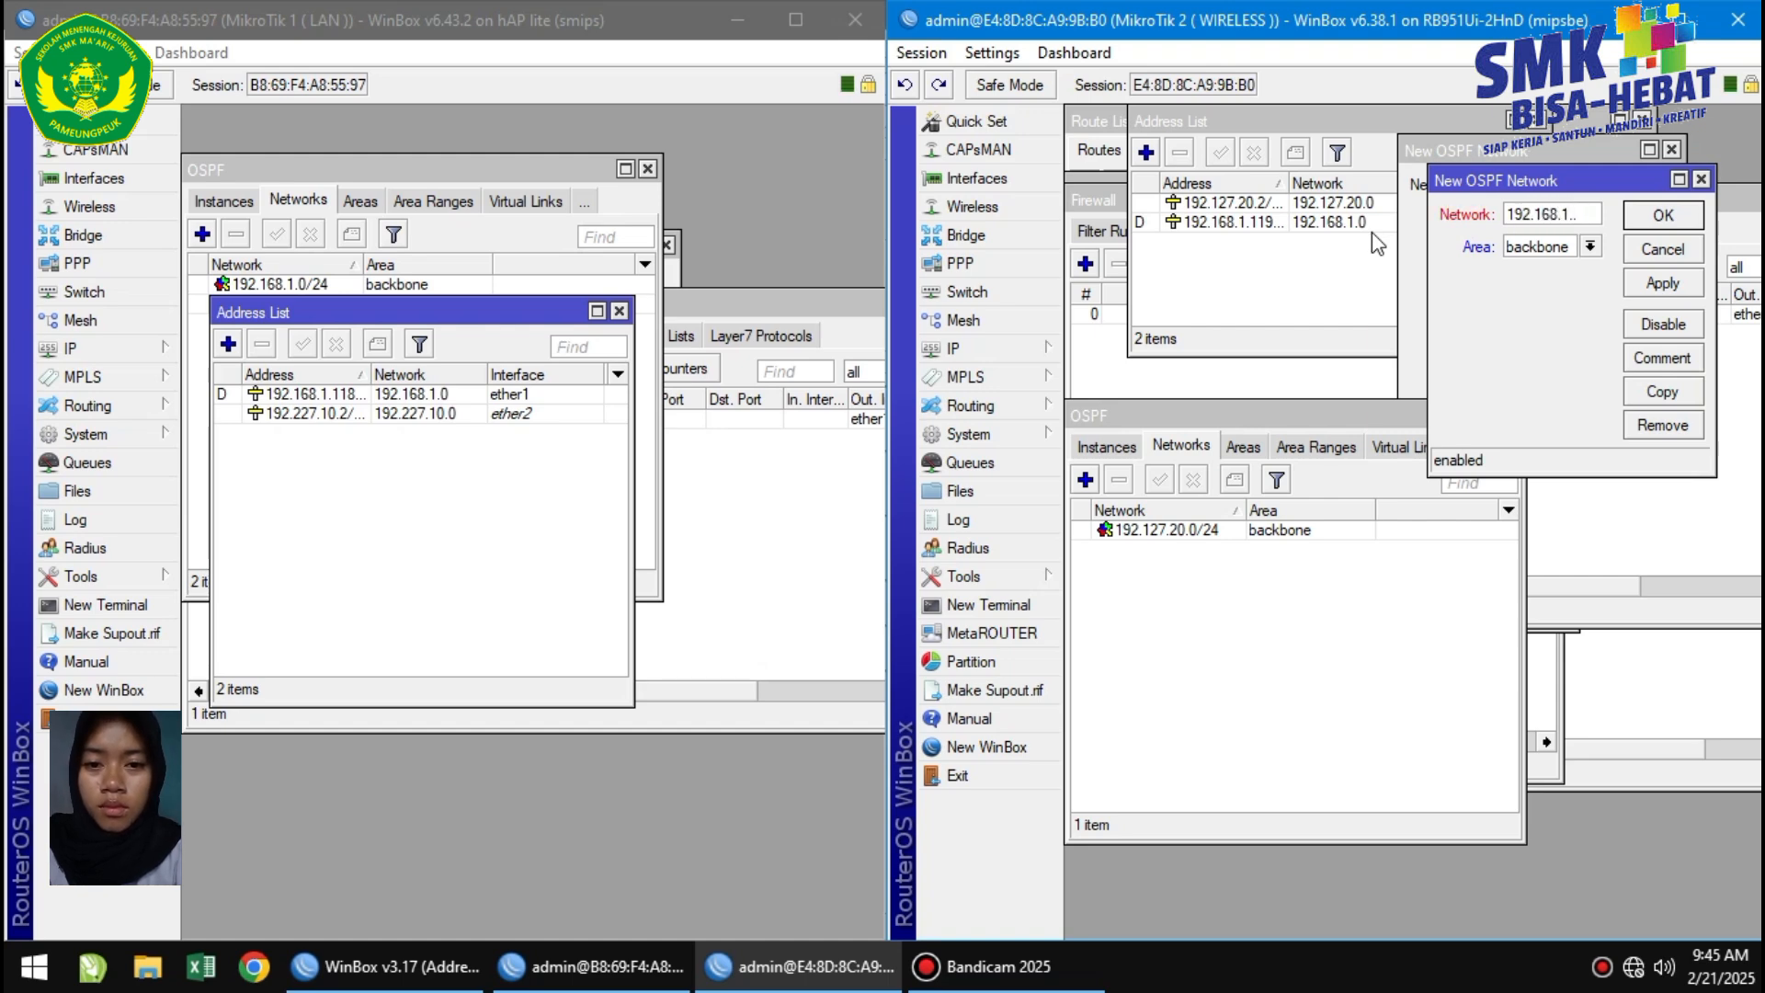
type(".0/2")
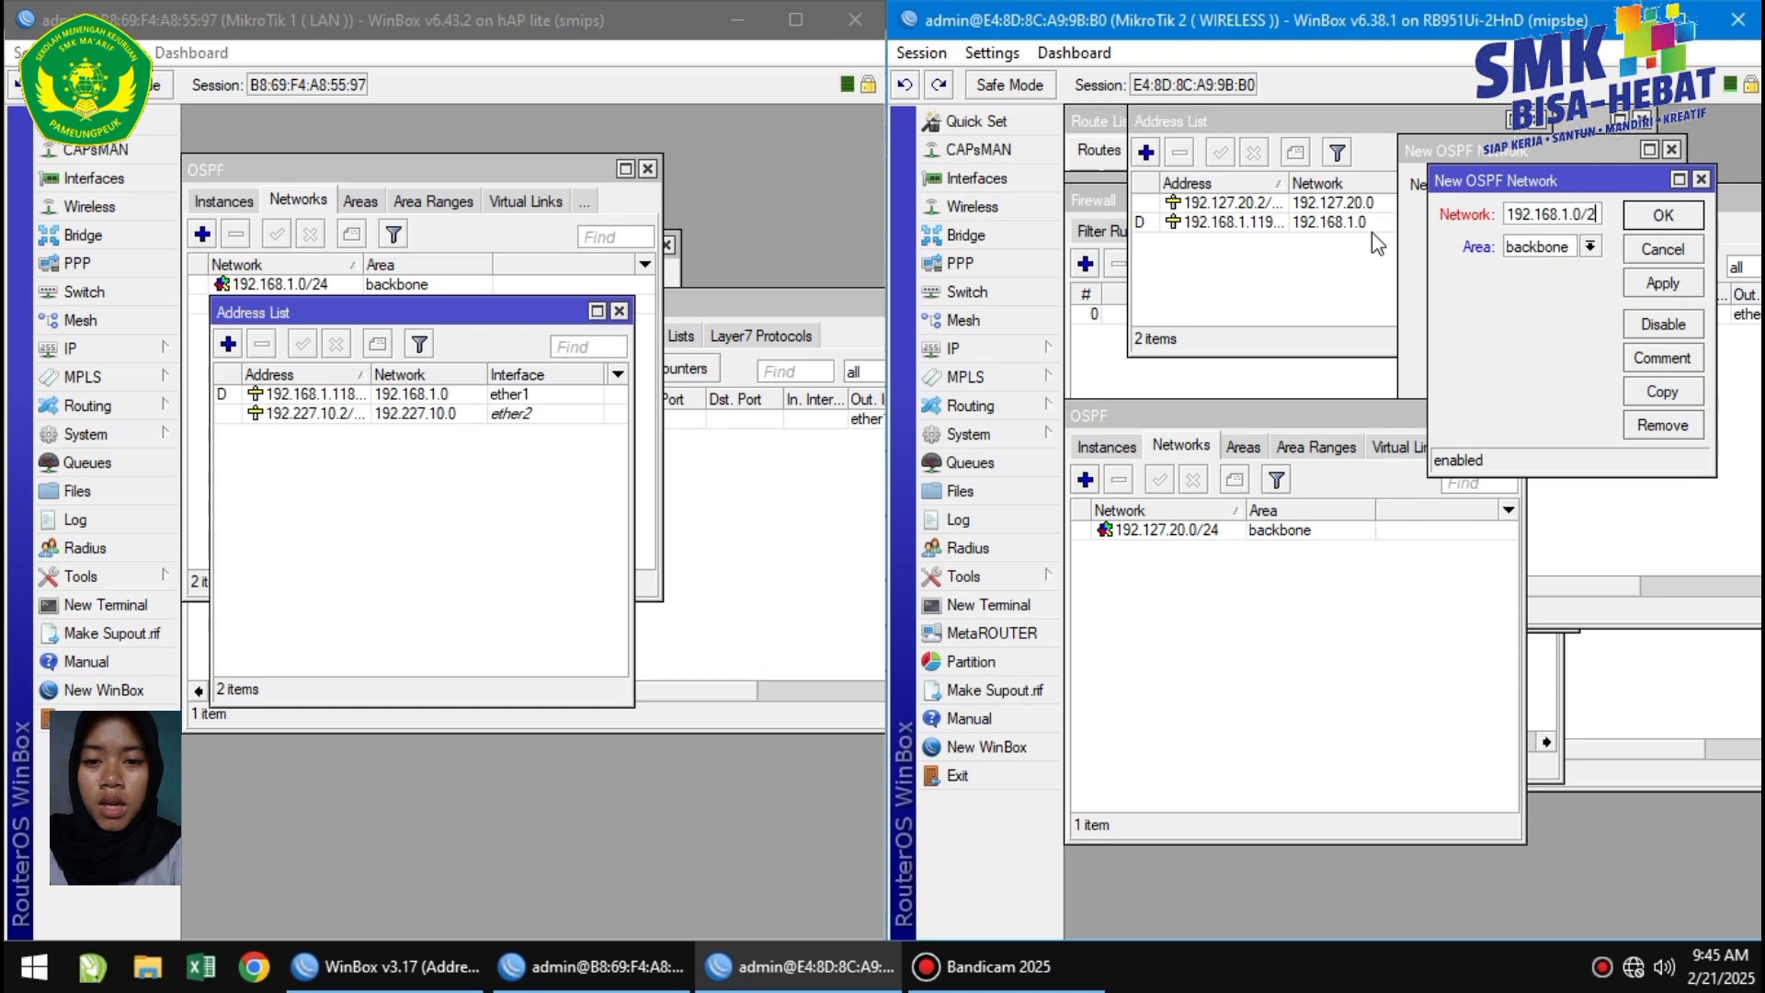
type("4")
left_click(1662, 282)
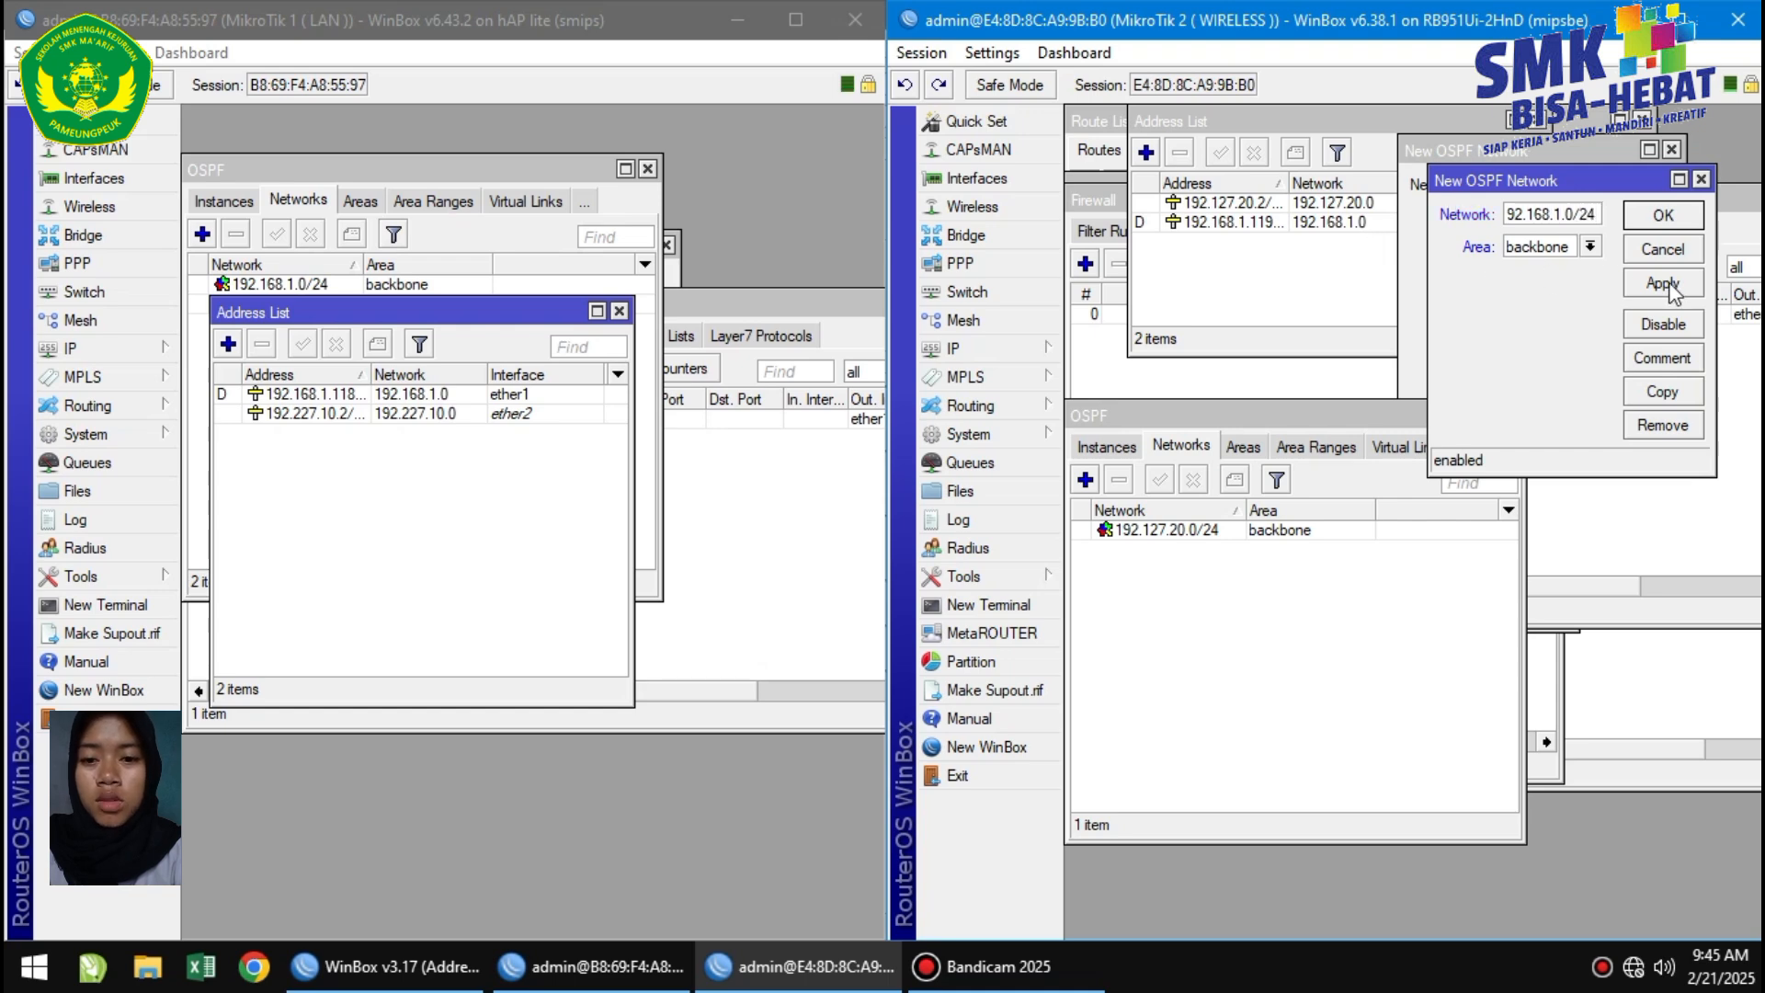
left_click(1692, 216)
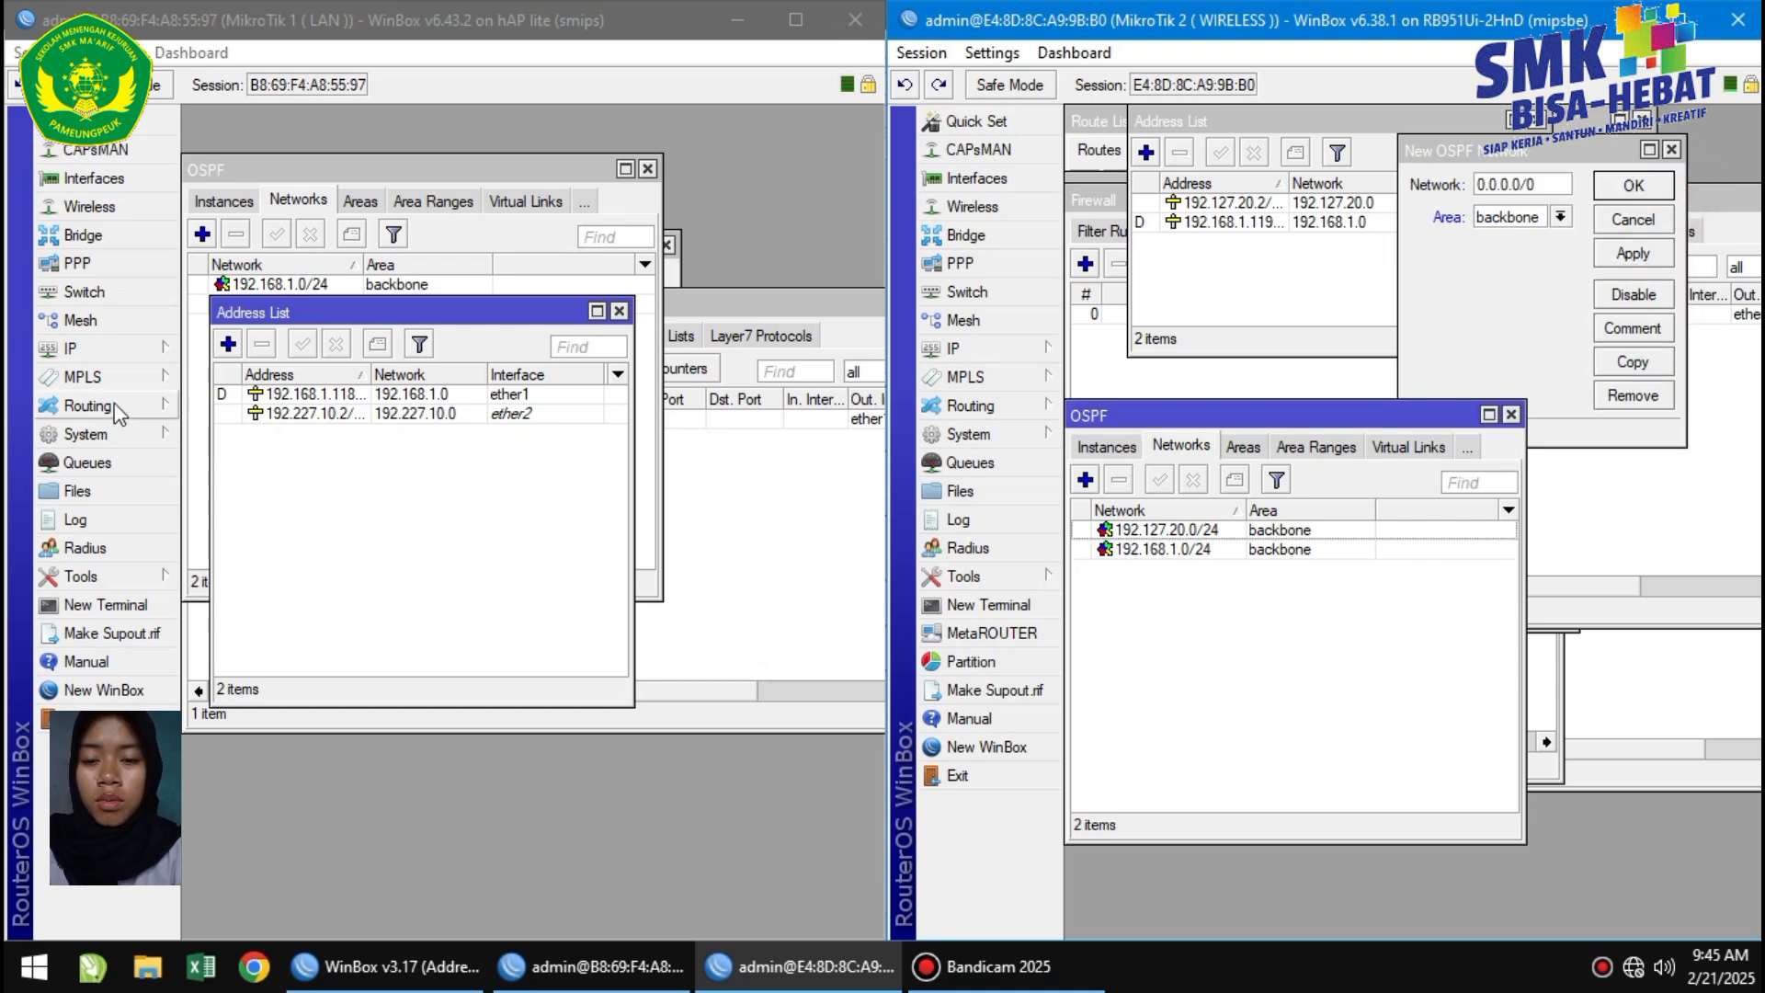
left_click(108, 350)
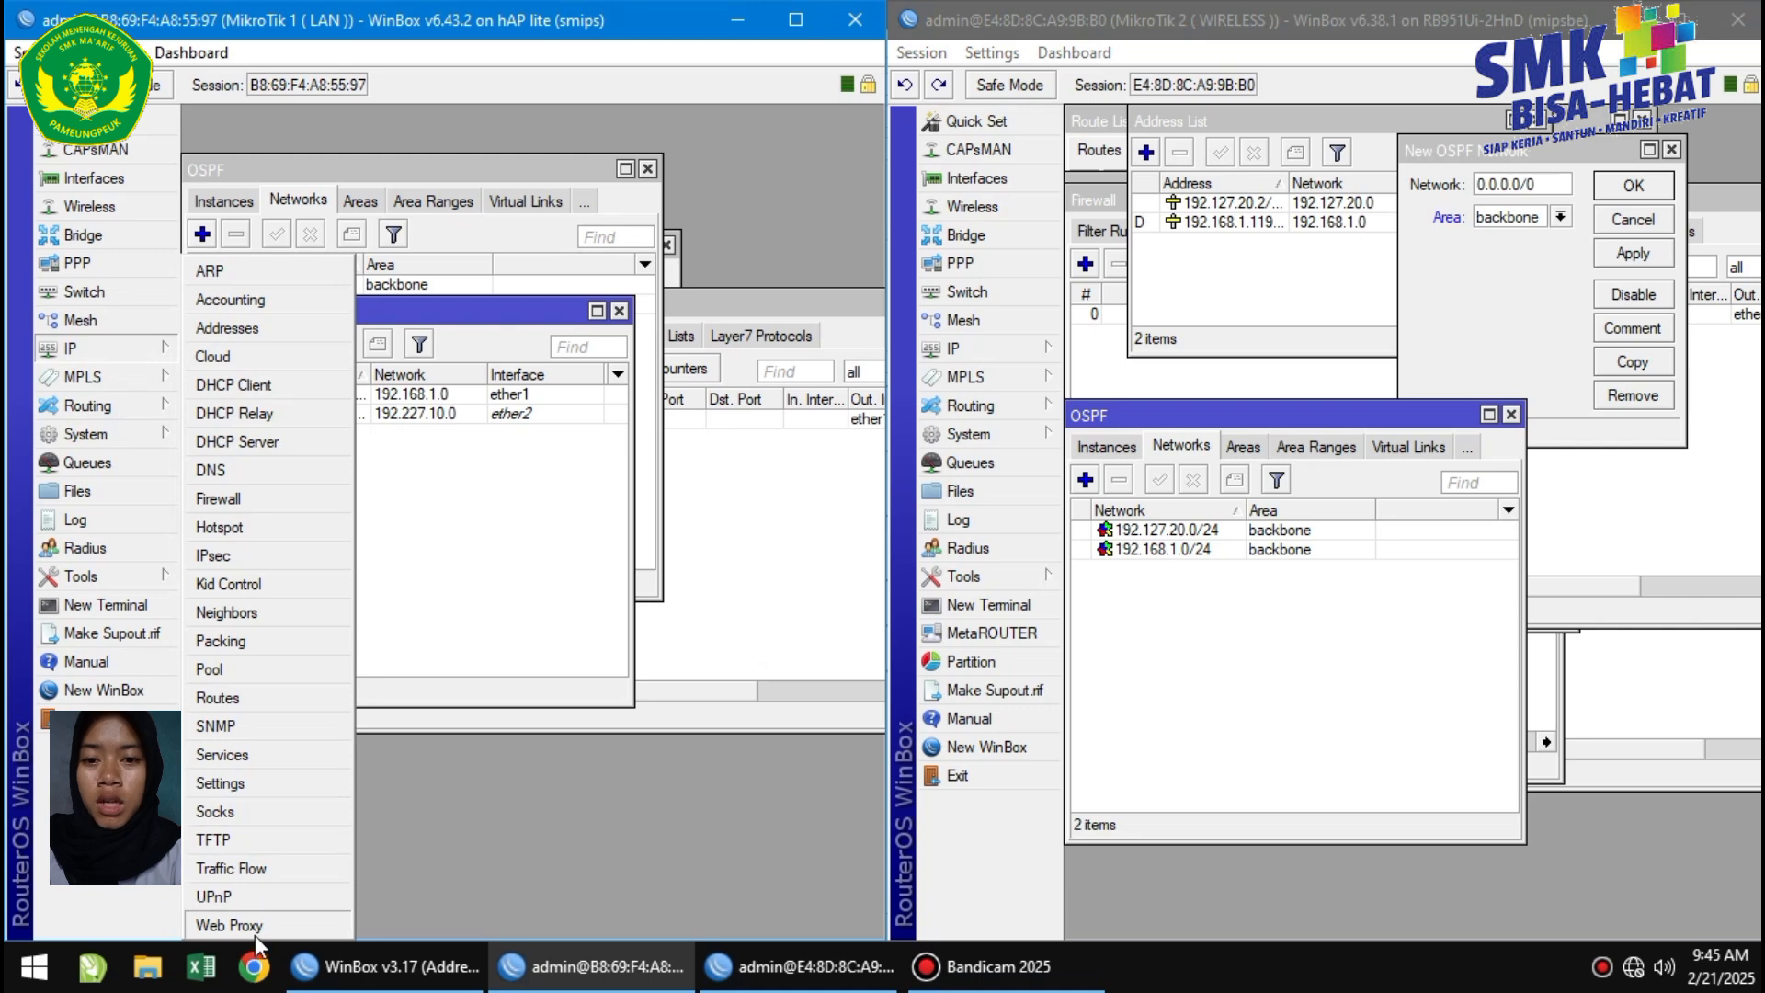
left_click(257, 933)
Enable the web proxy as anonymous on port 3128, enter the cache administrator e-mail, and apply.
left_click(374, 184)
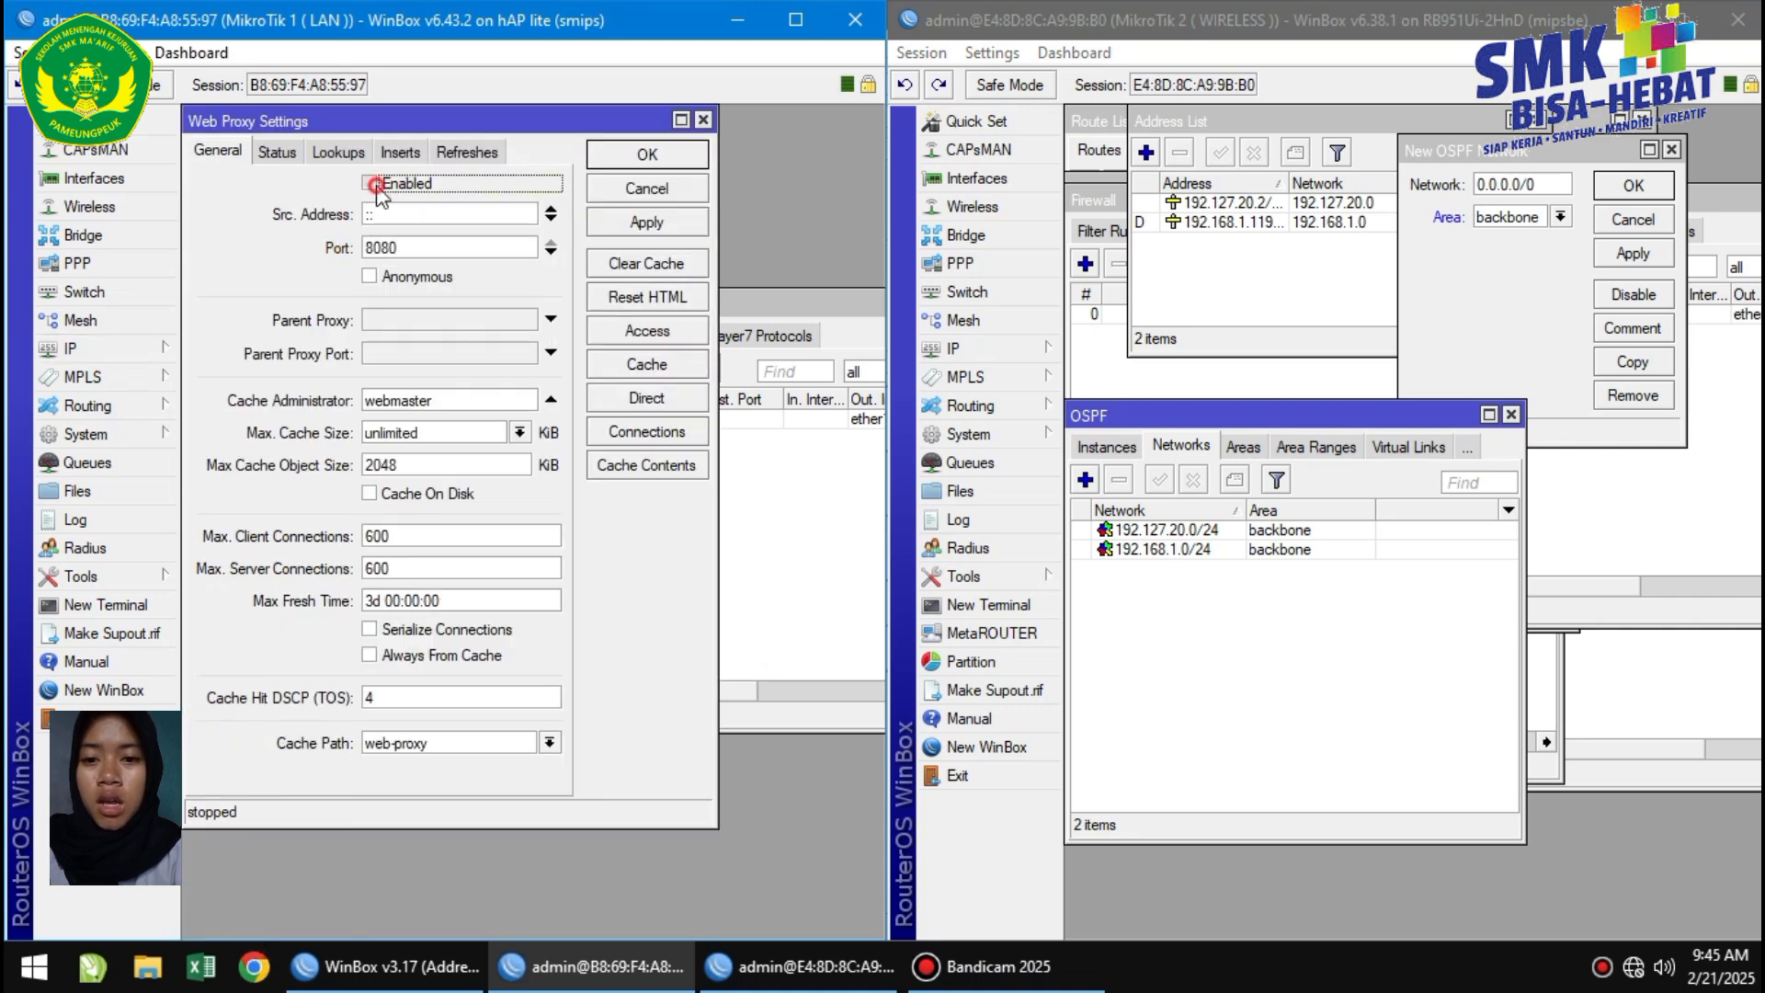
left_click(369, 276)
double_click(410, 248)
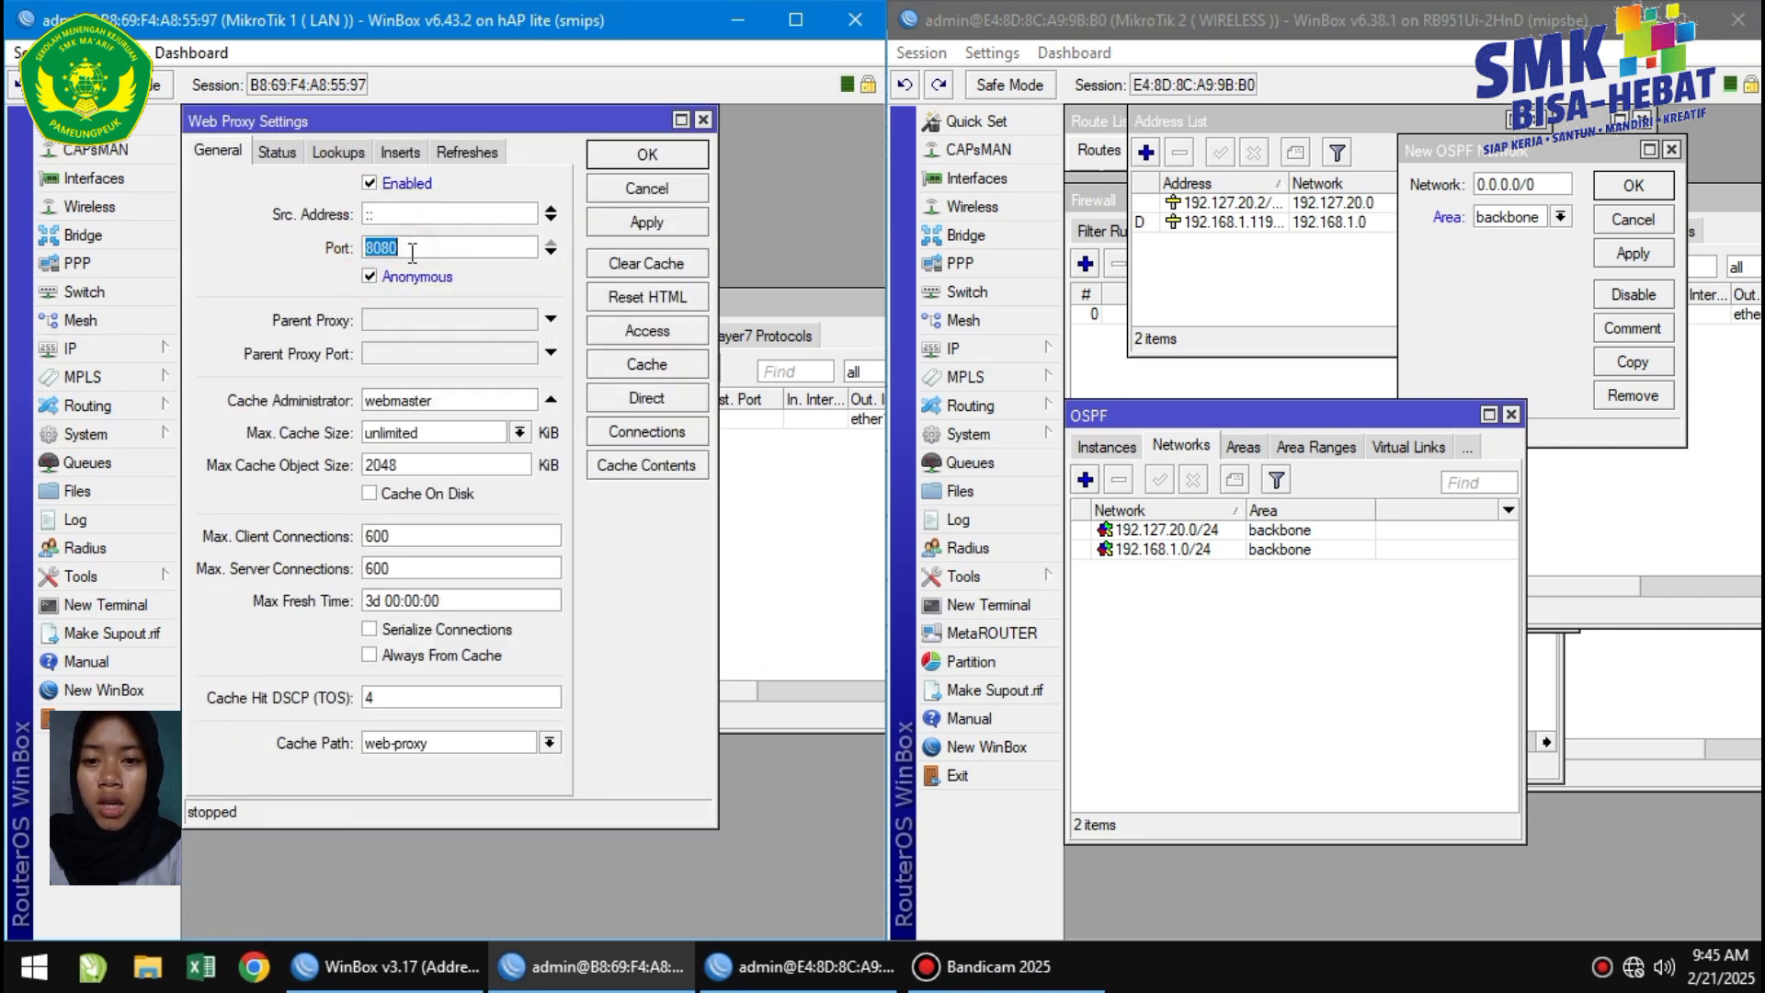
key("BackSpace")
type("3128")
double_click(453, 399)
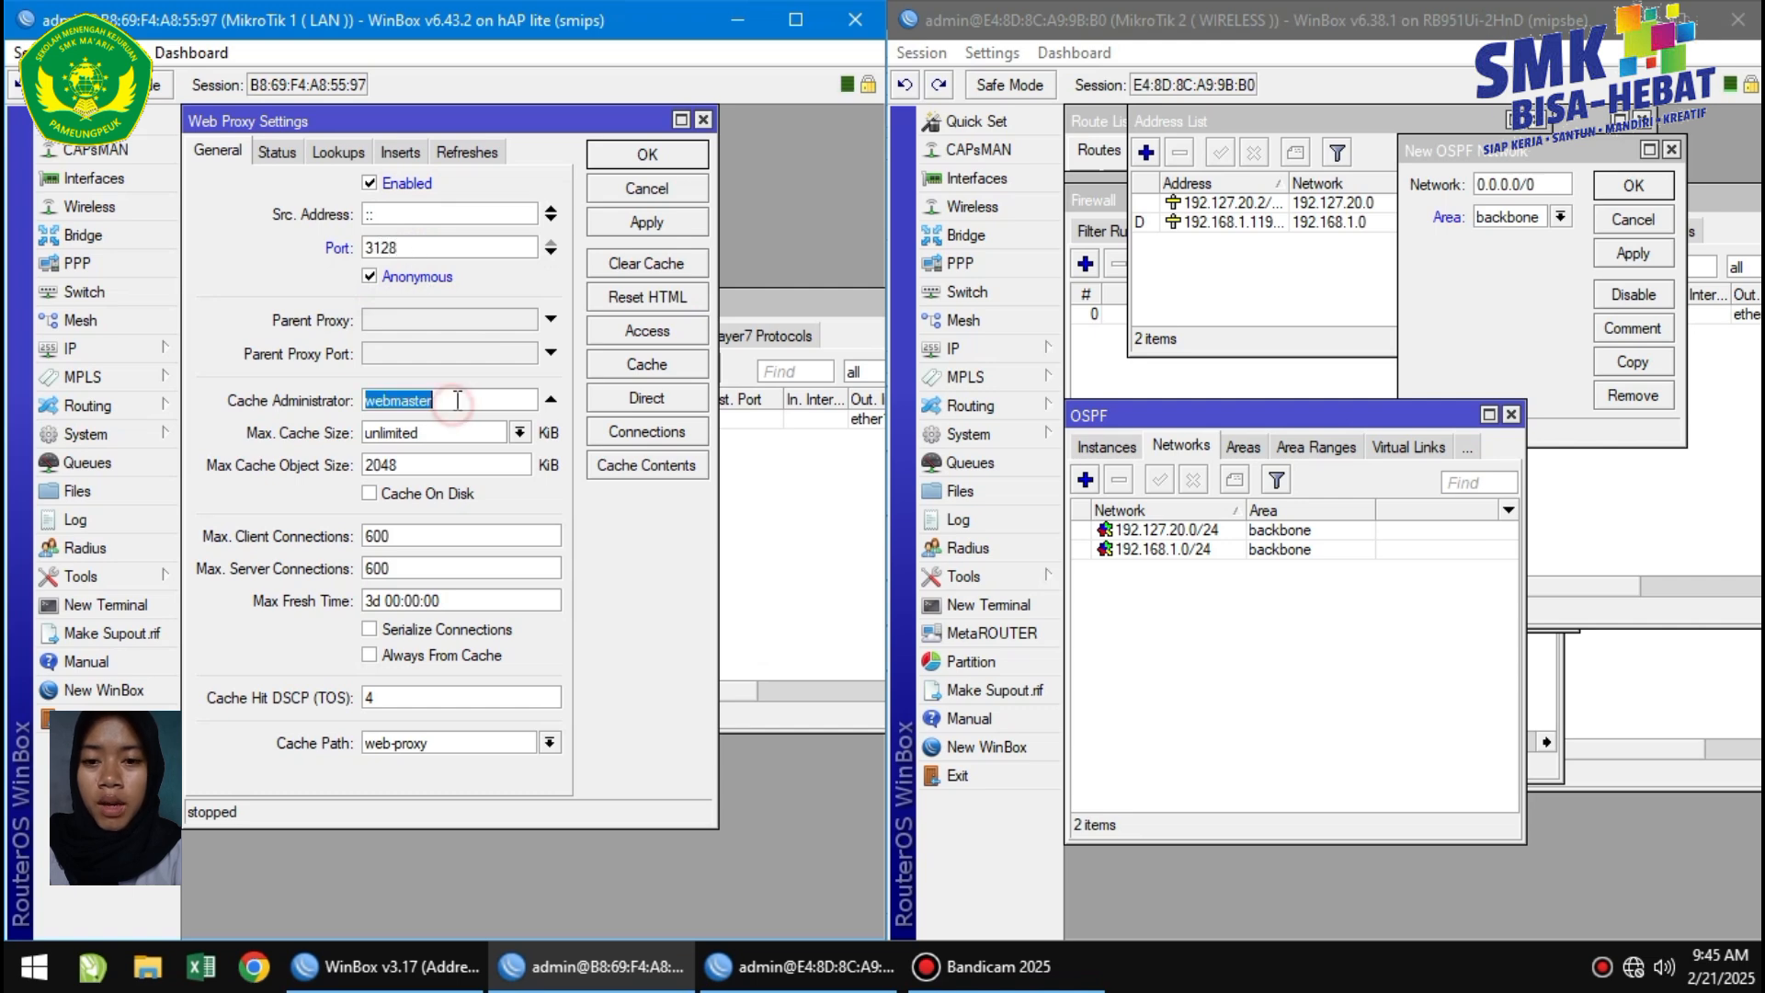
key("BackSpace")
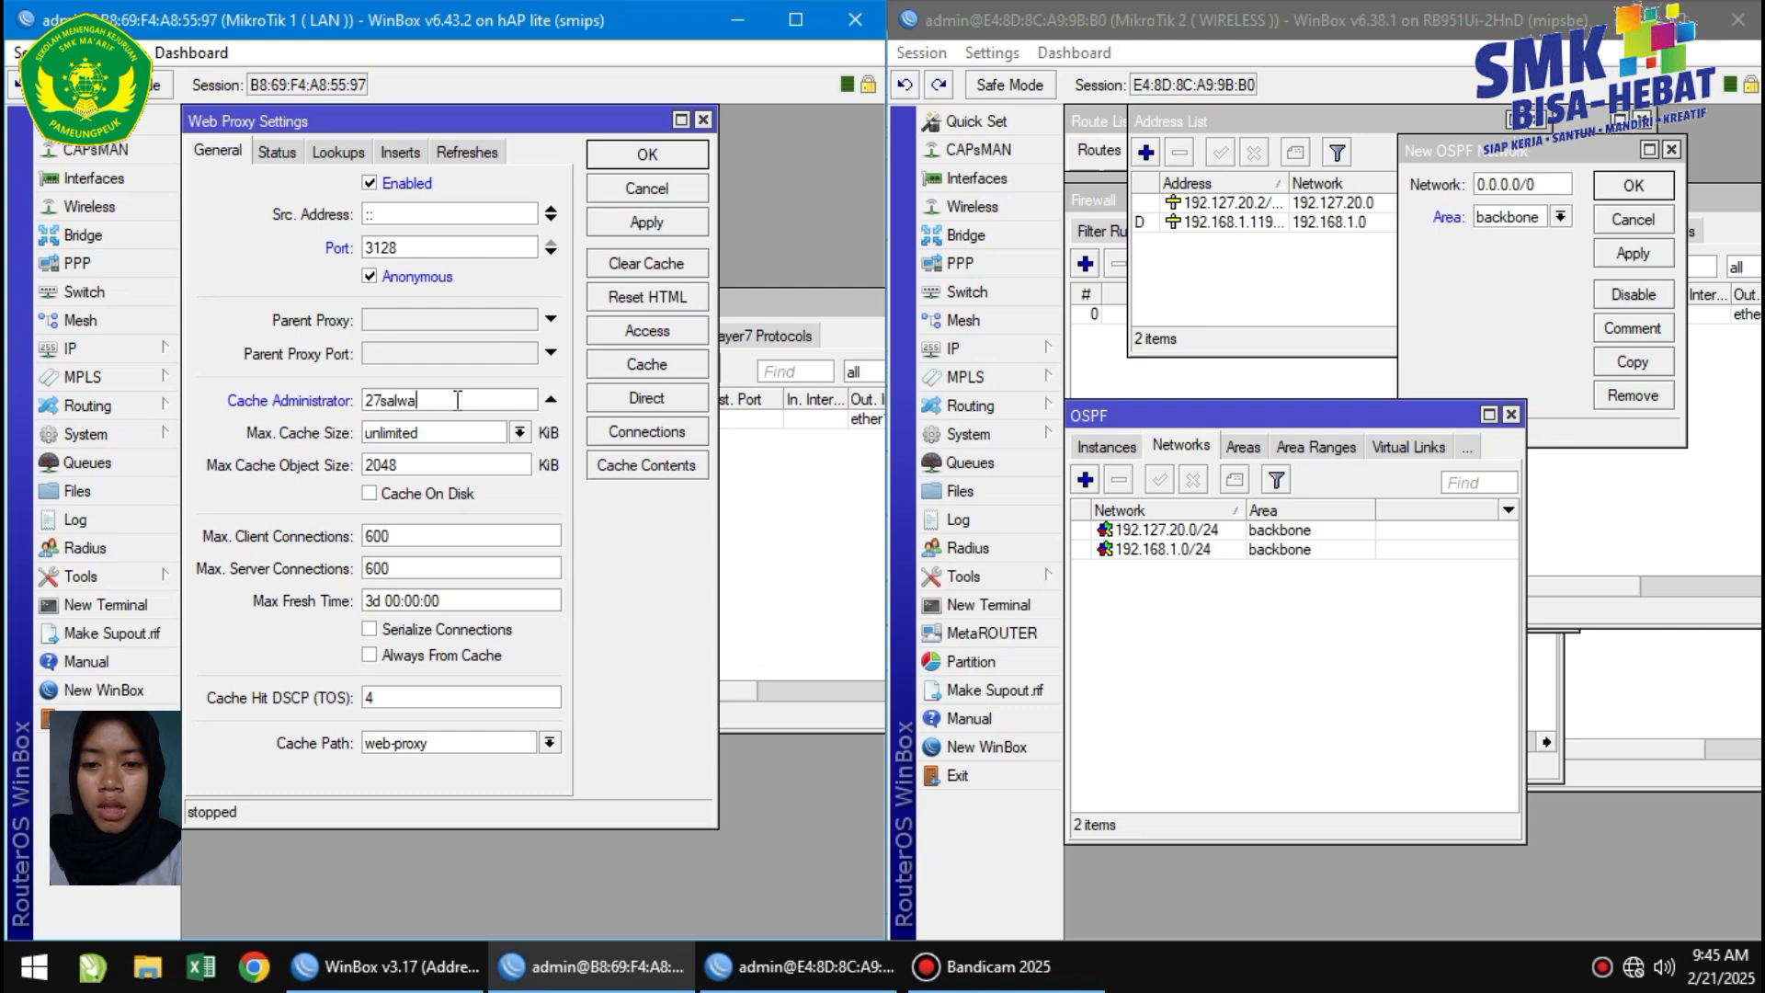
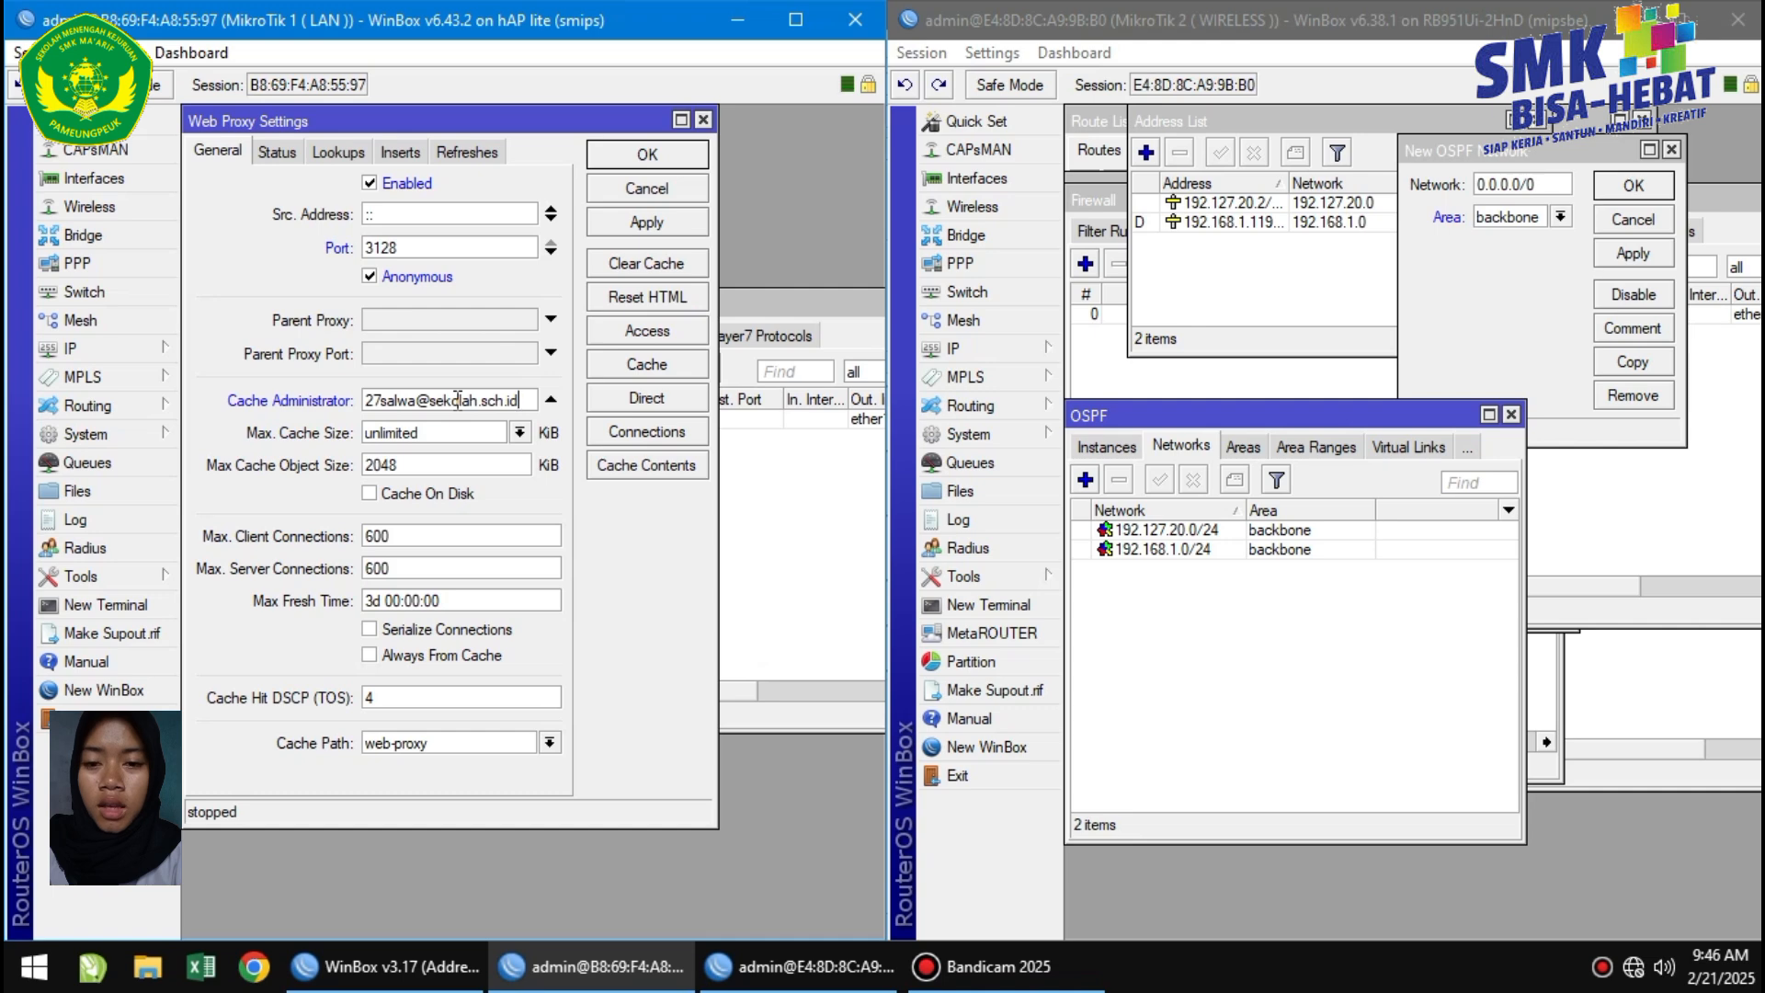
left_click(680, 225)
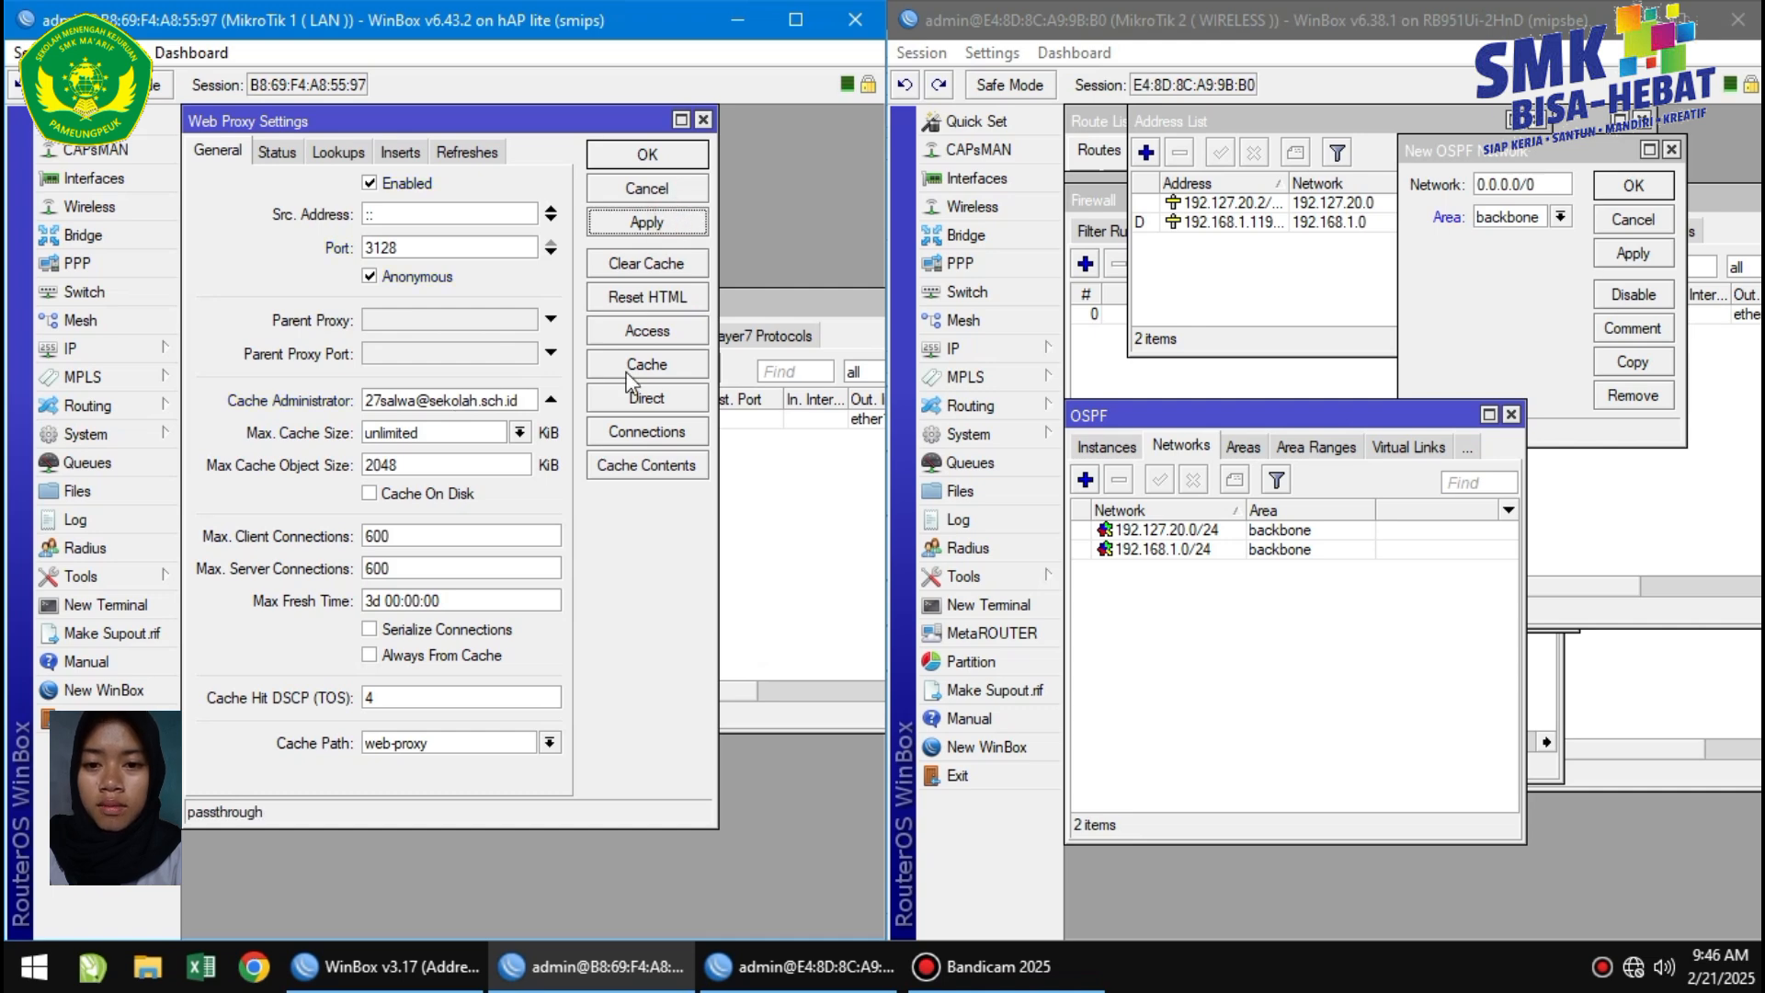
left_click(647, 331)
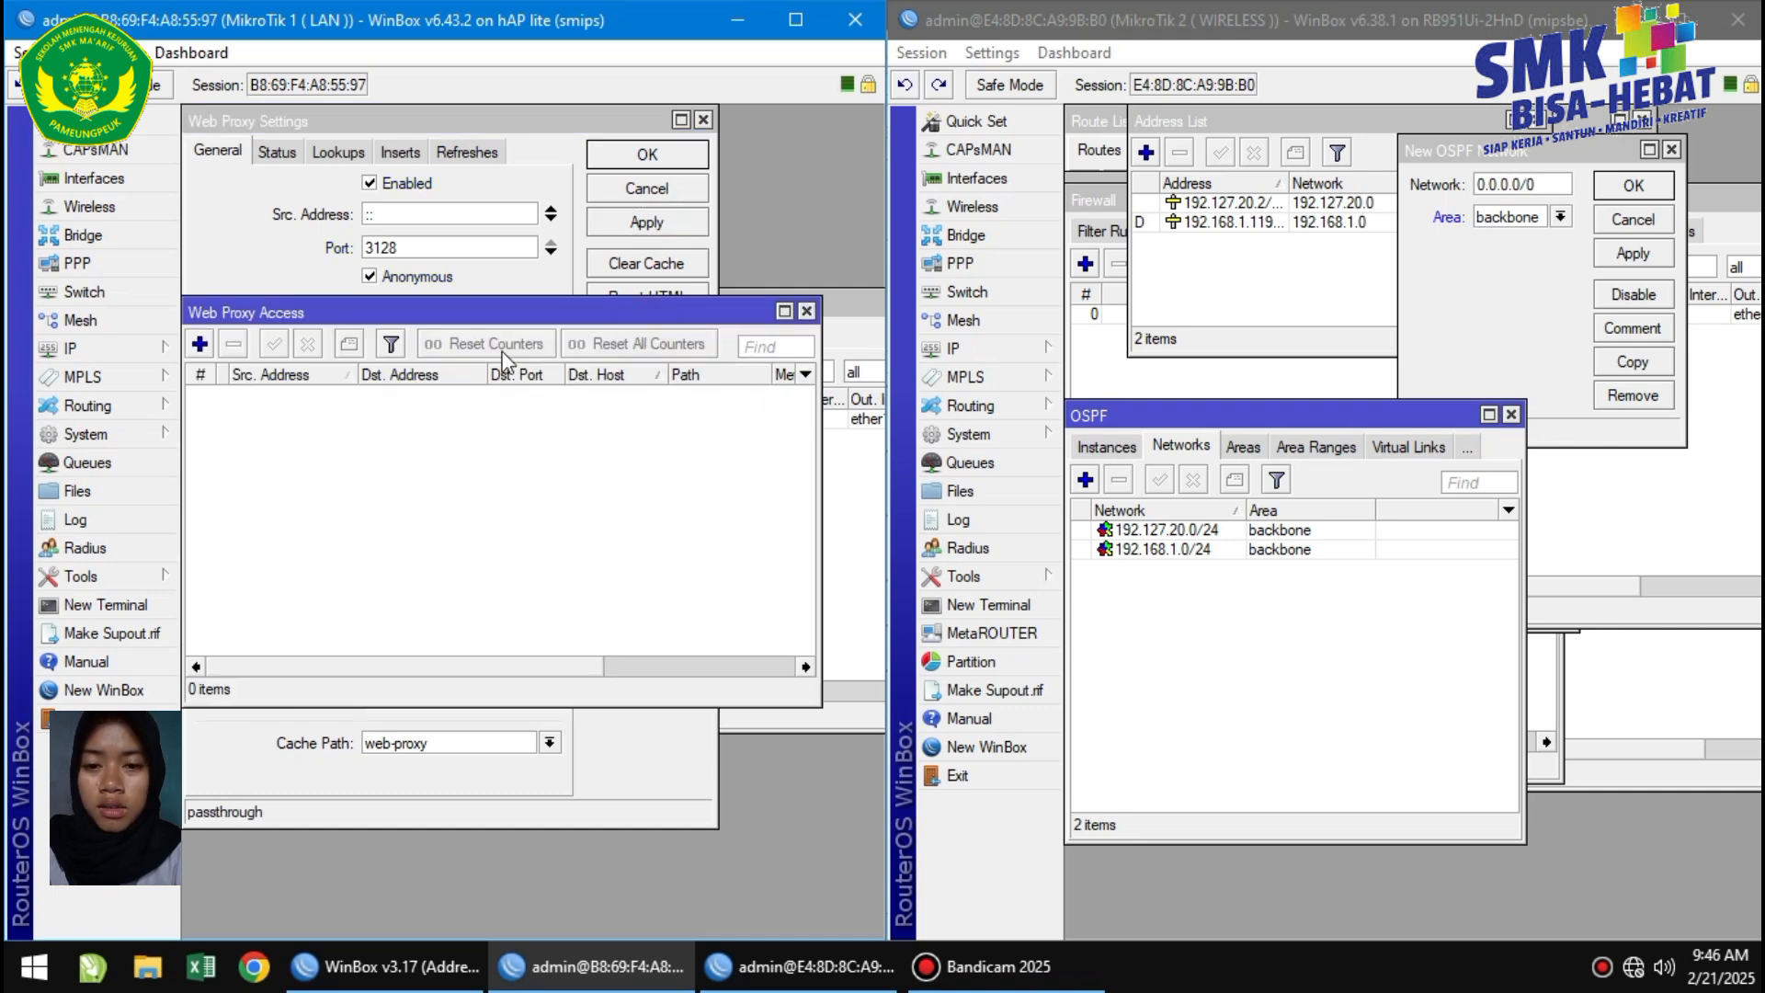
left_click(199, 344)
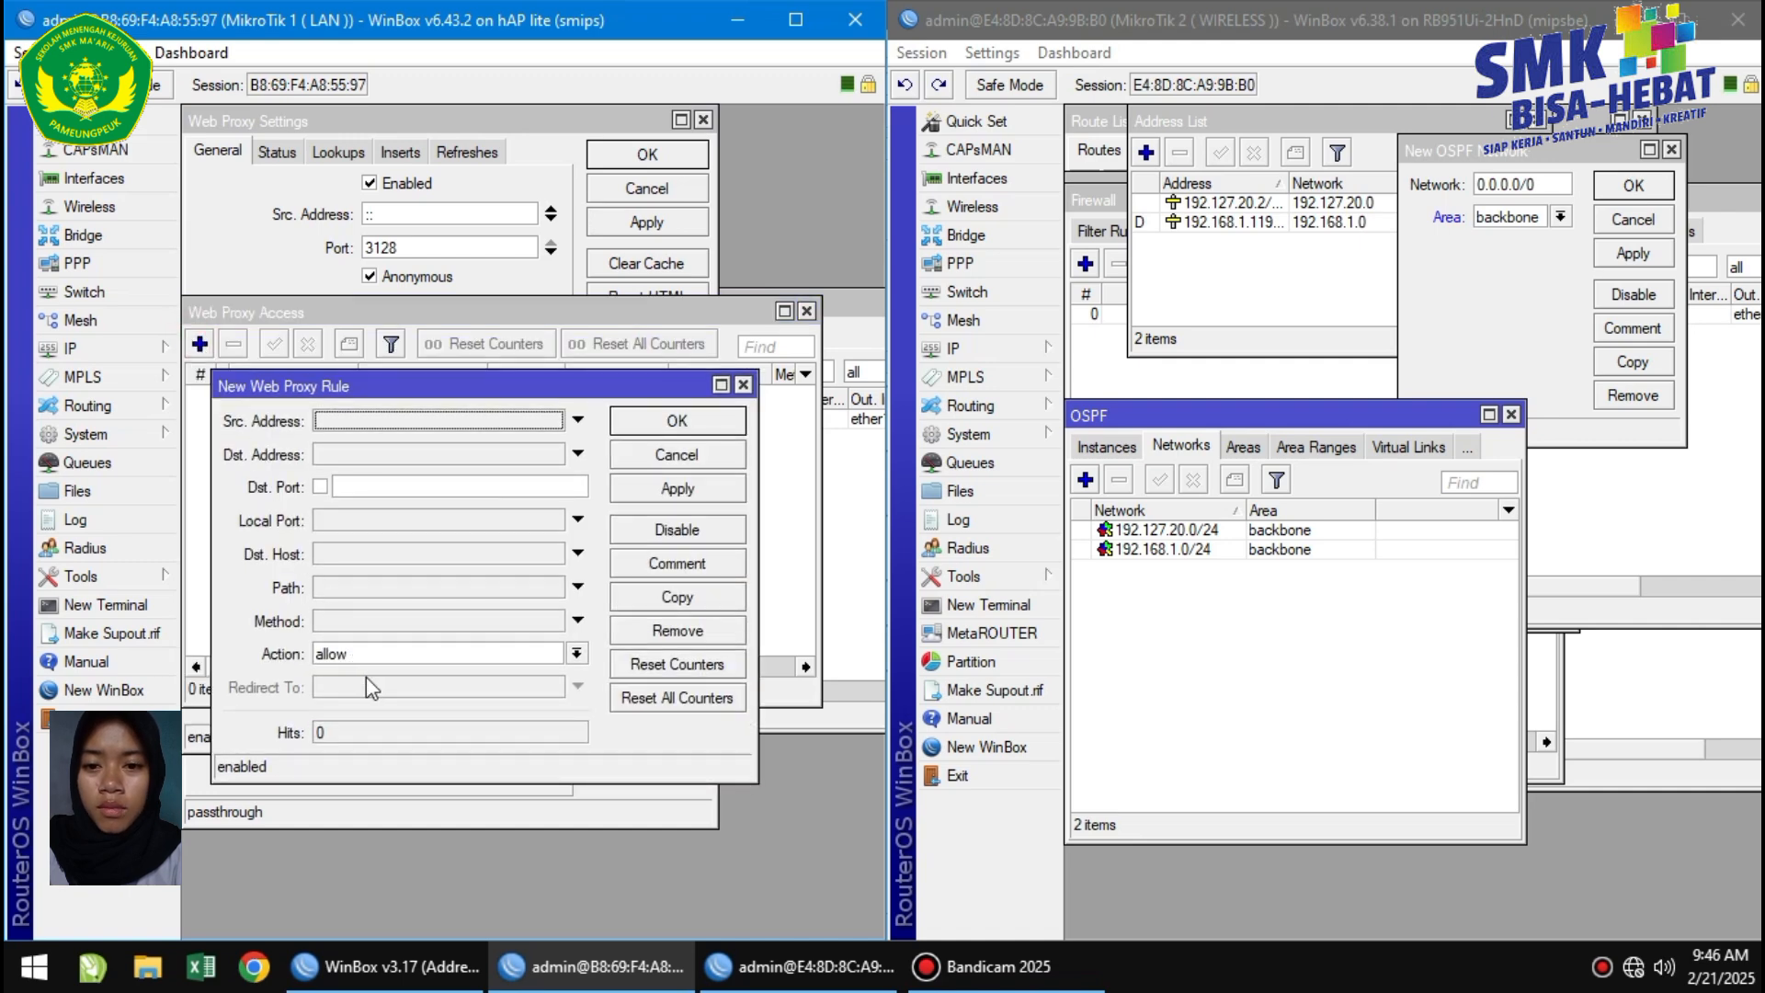
left_click(354, 554)
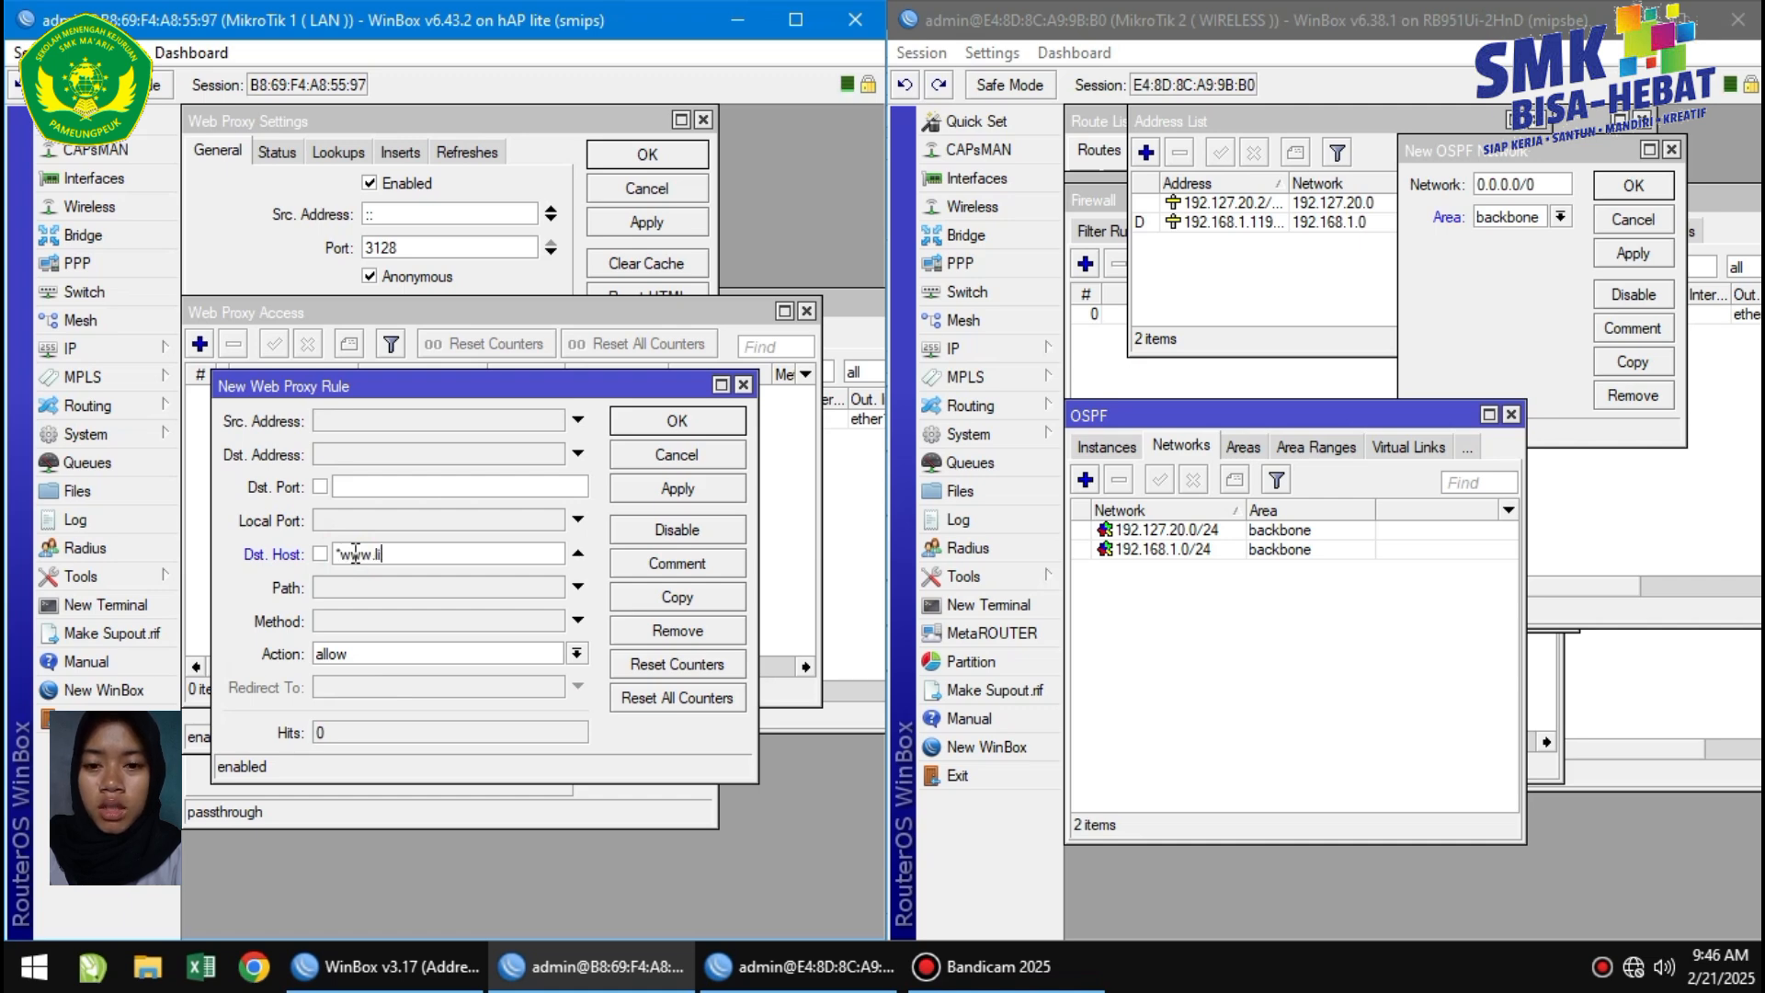
type("*www.linux.org*")
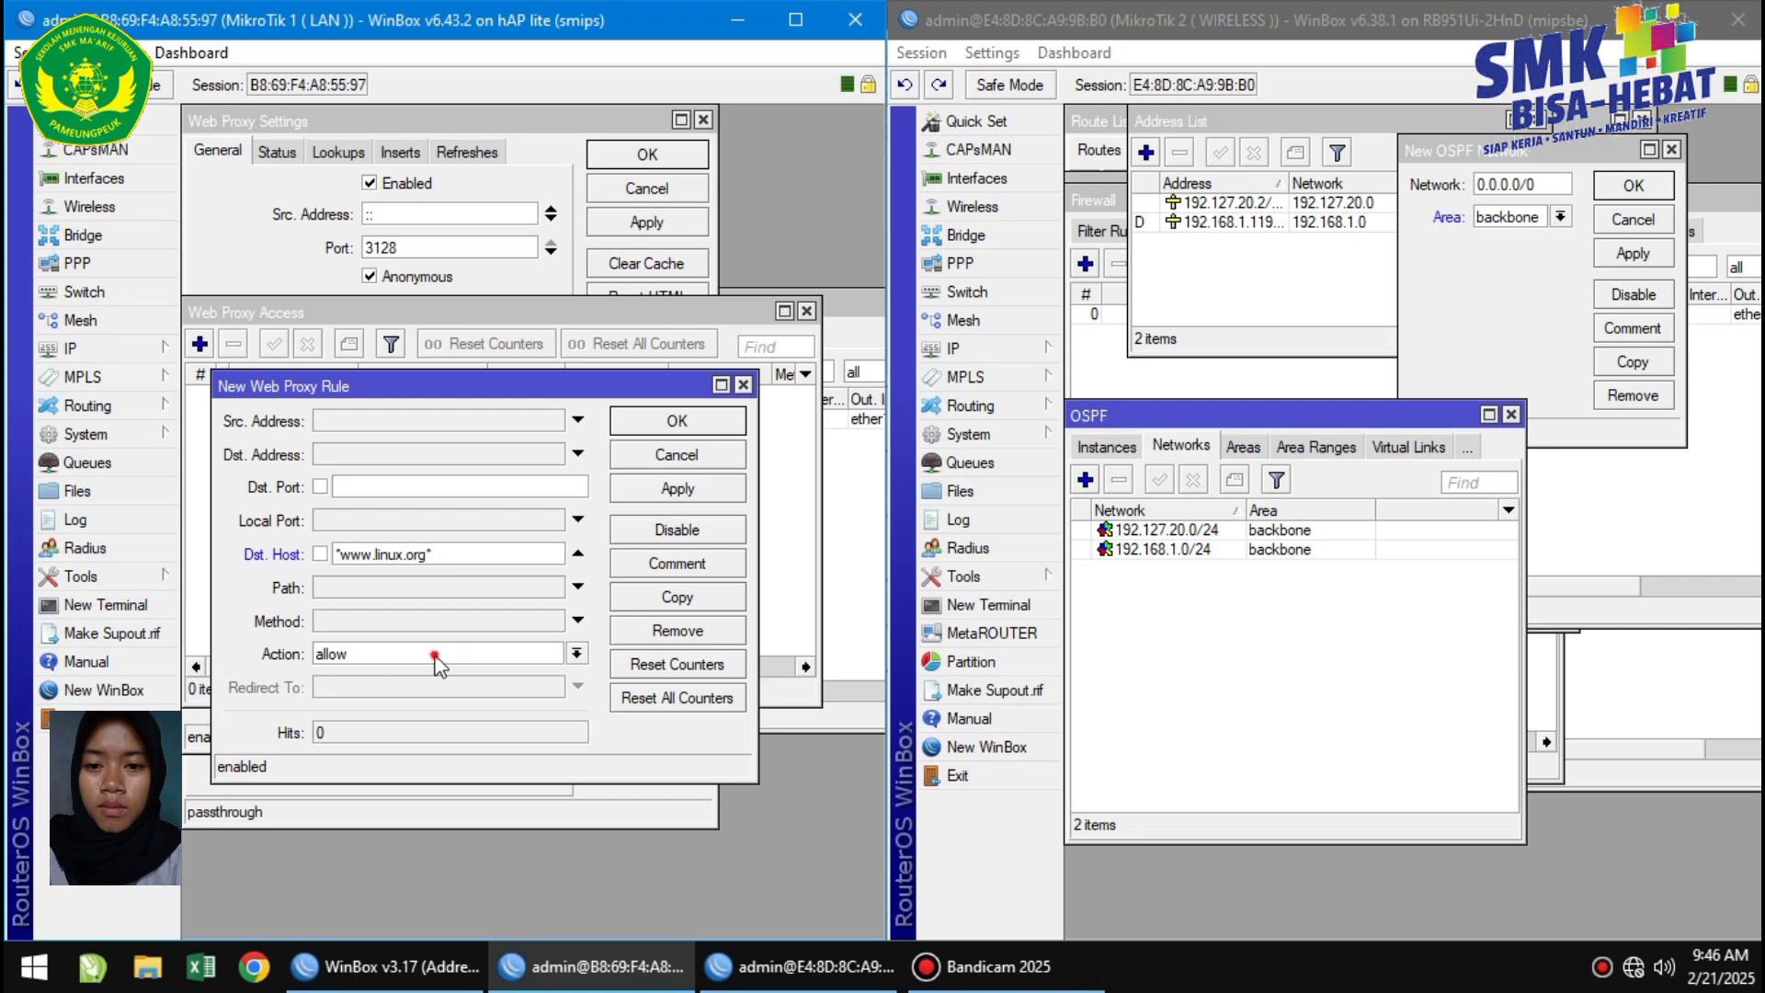
left_click(435, 660)
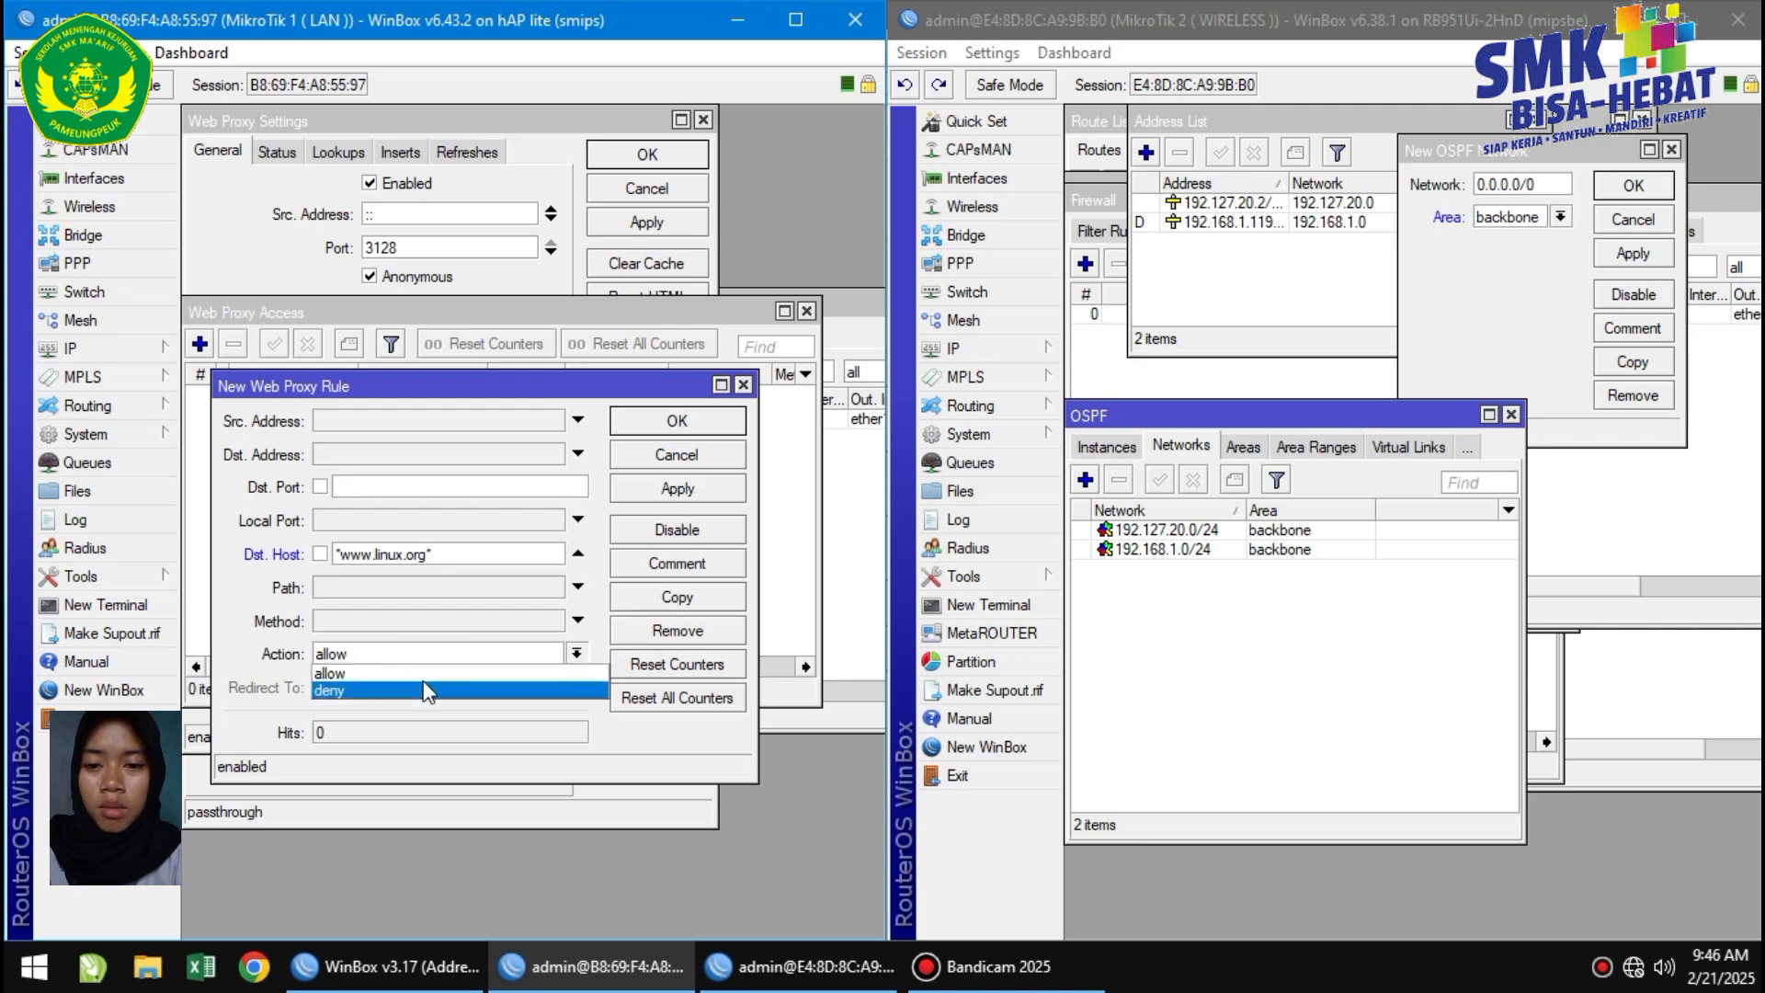
left_click(426, 691)
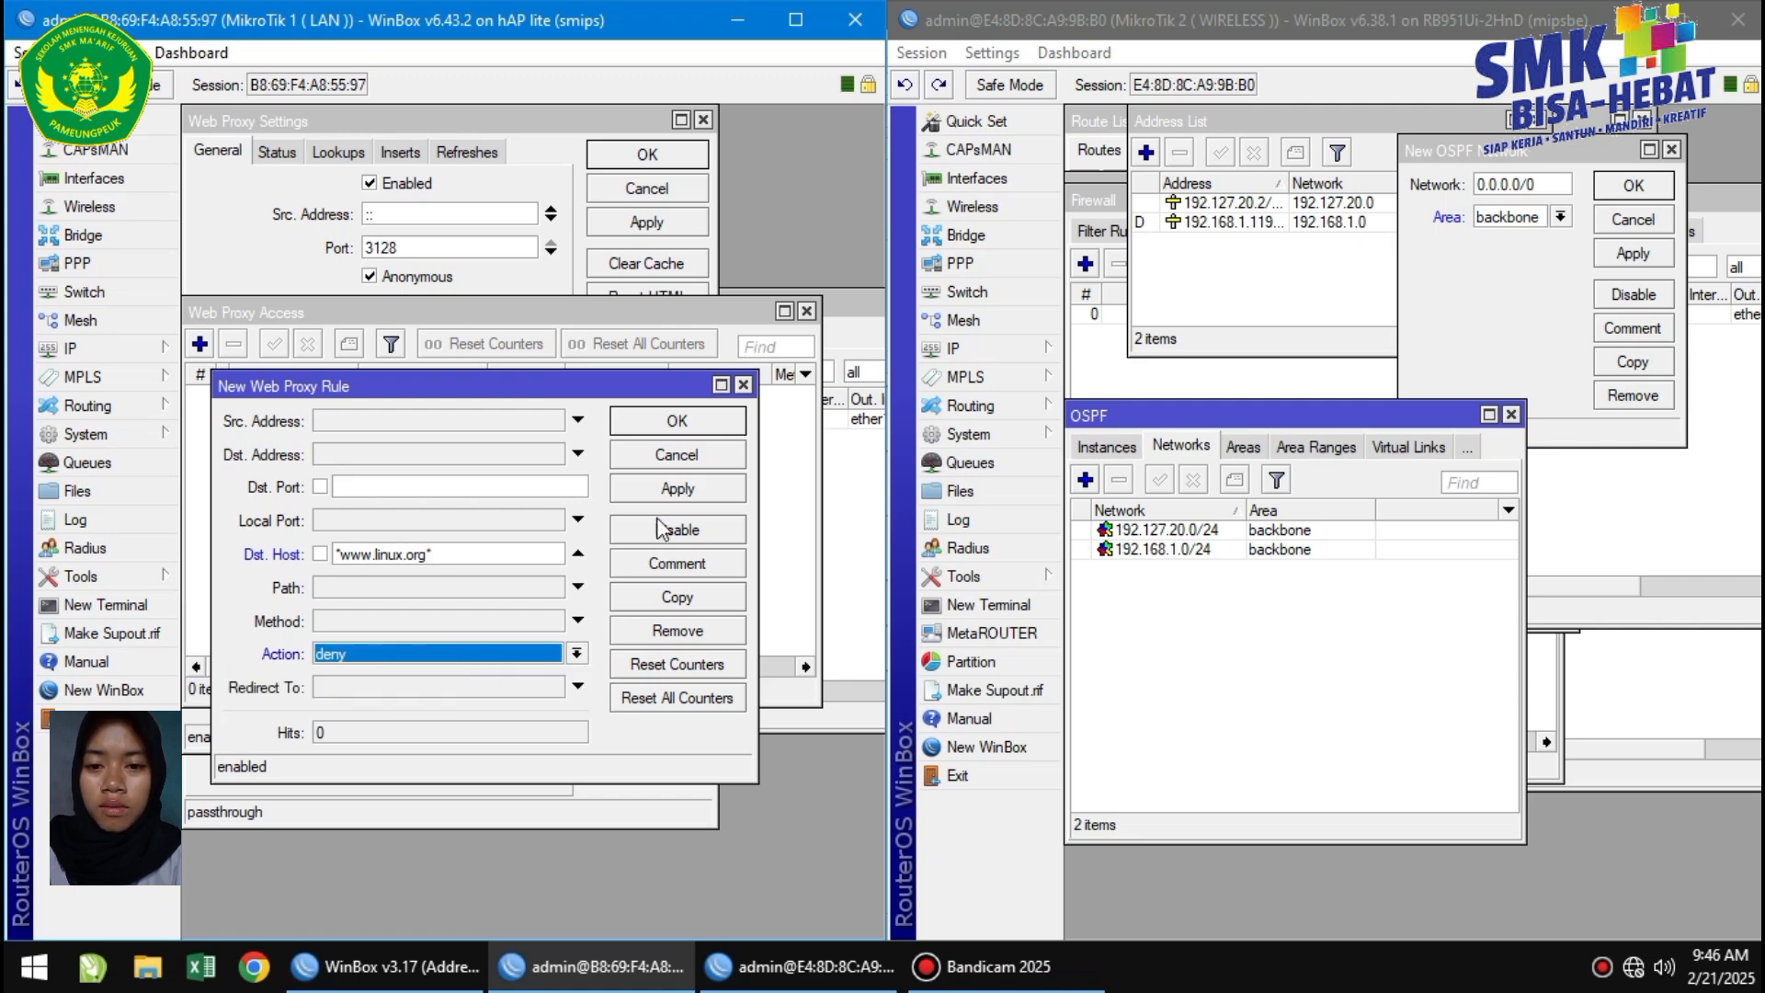
left_click(658, 494)
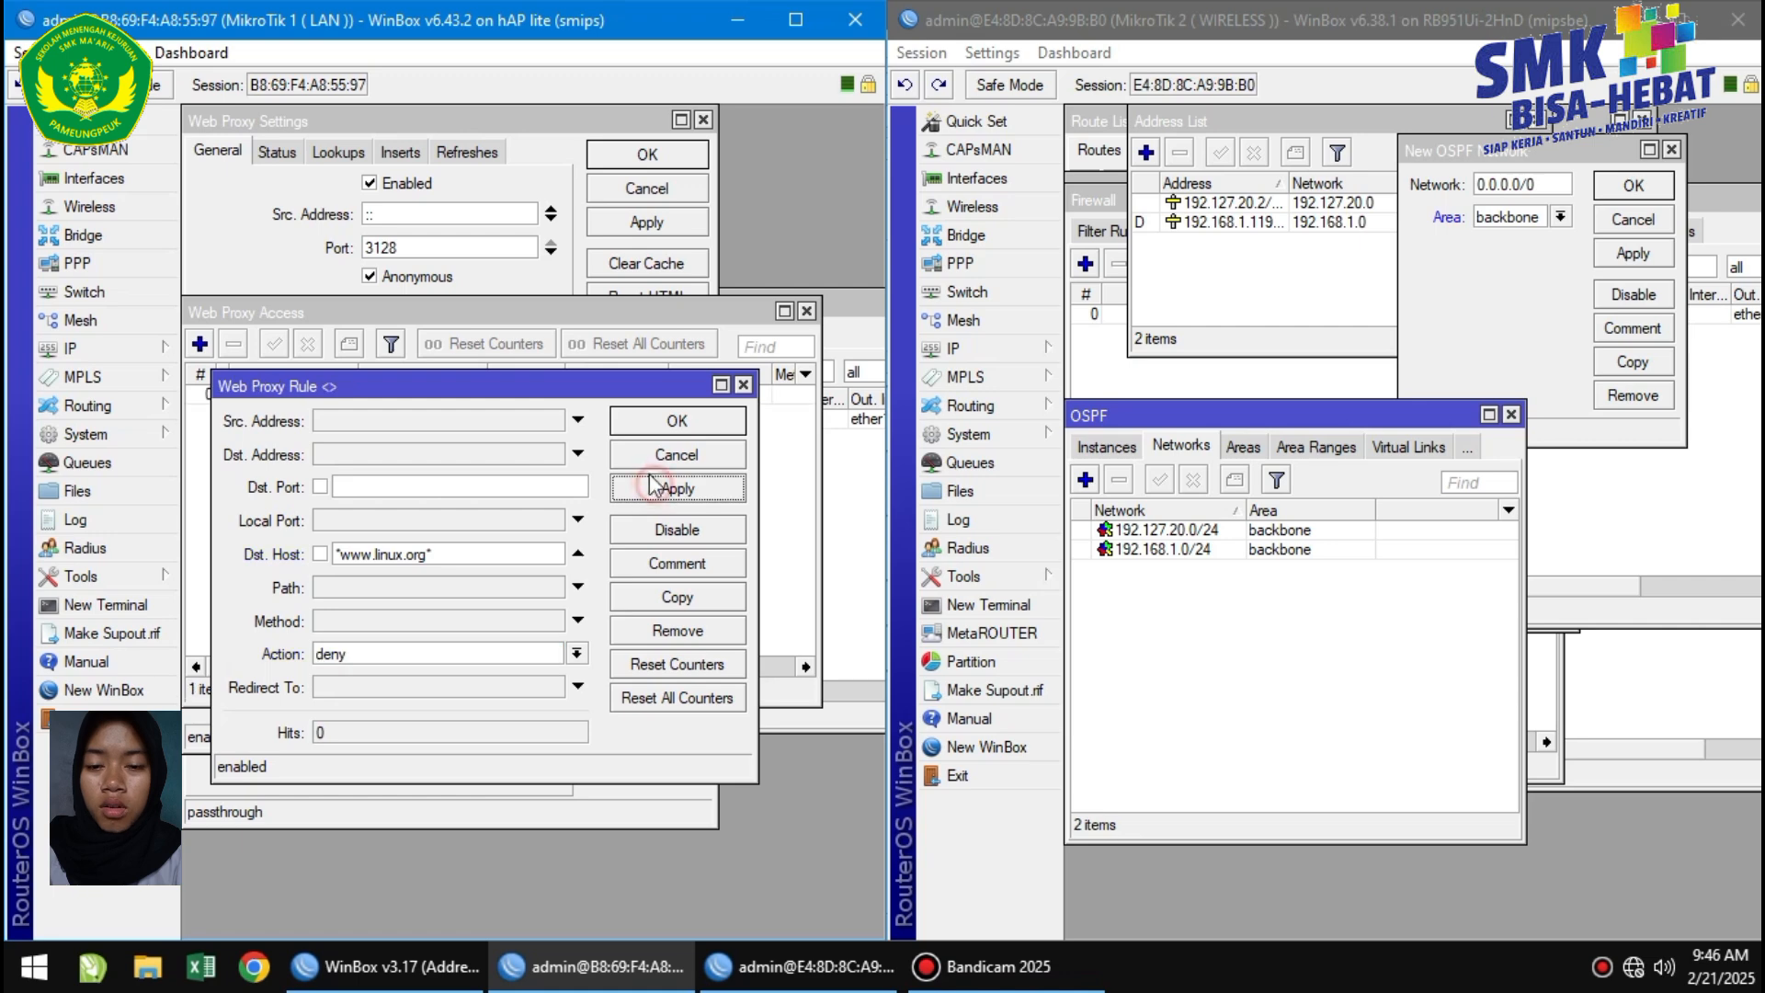
left_click(670, 424)
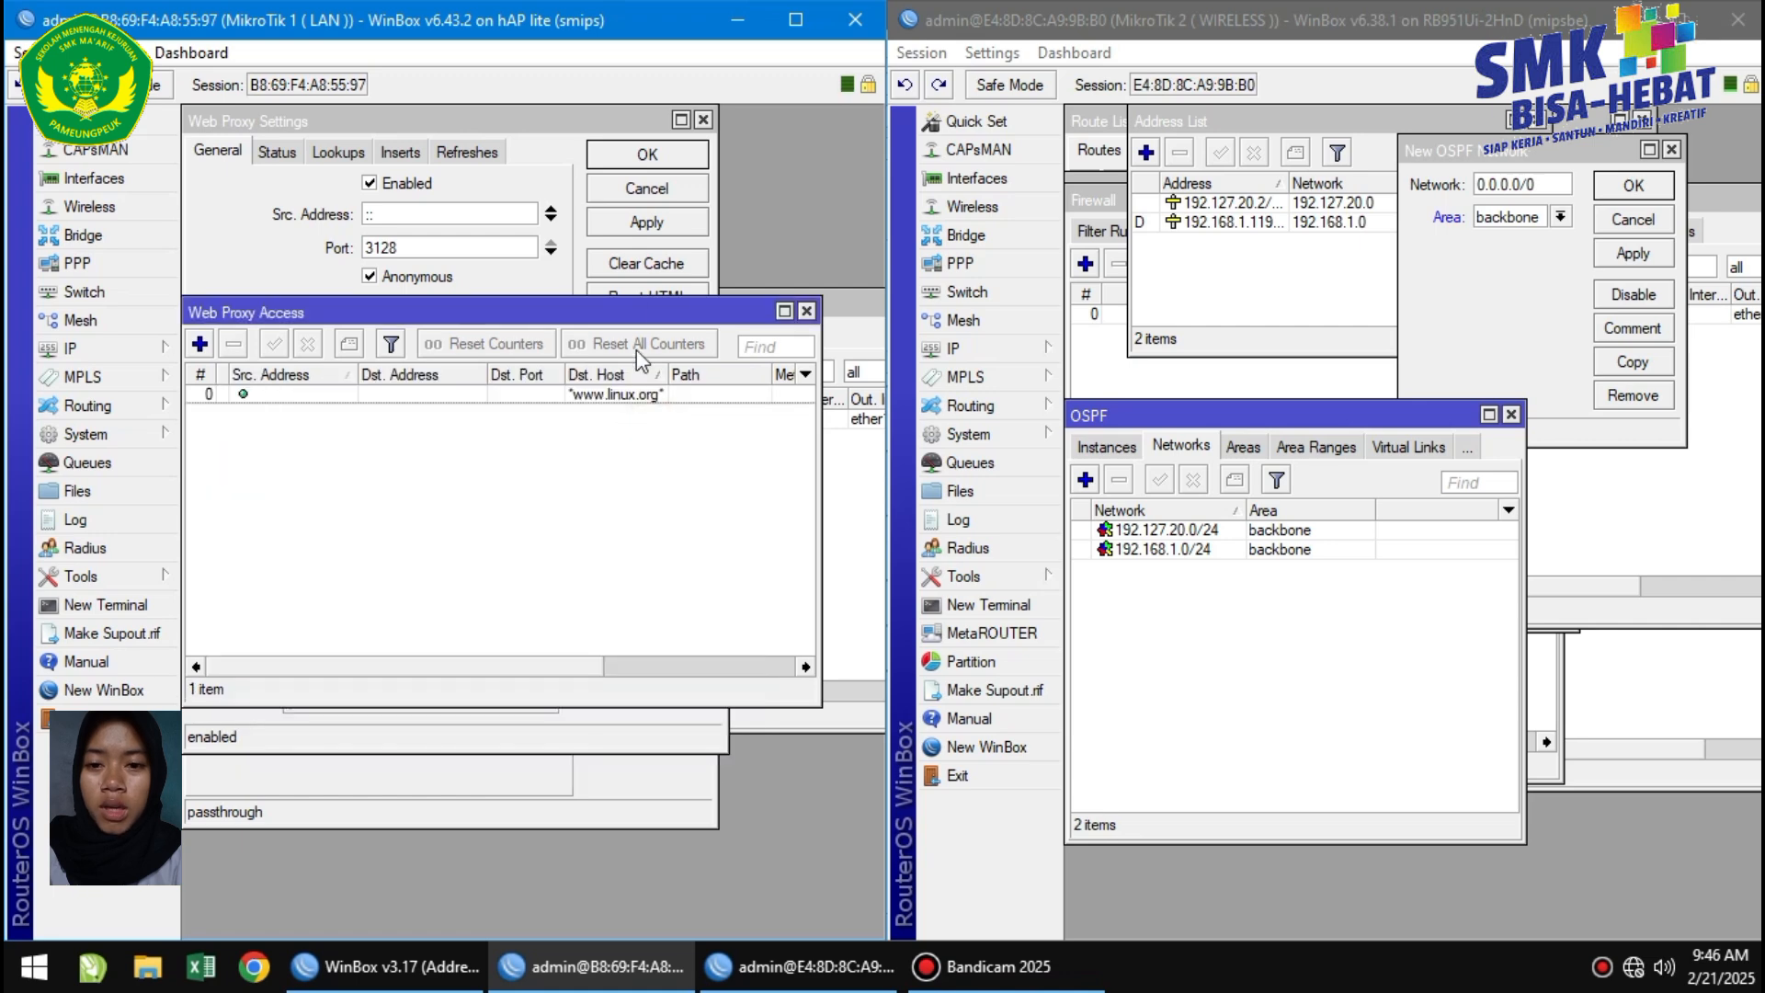
left_click(654, 224)
Start a dstnat NAT rule matching tcp destination port 80 arriving on ether2.
left_click(649, 156)
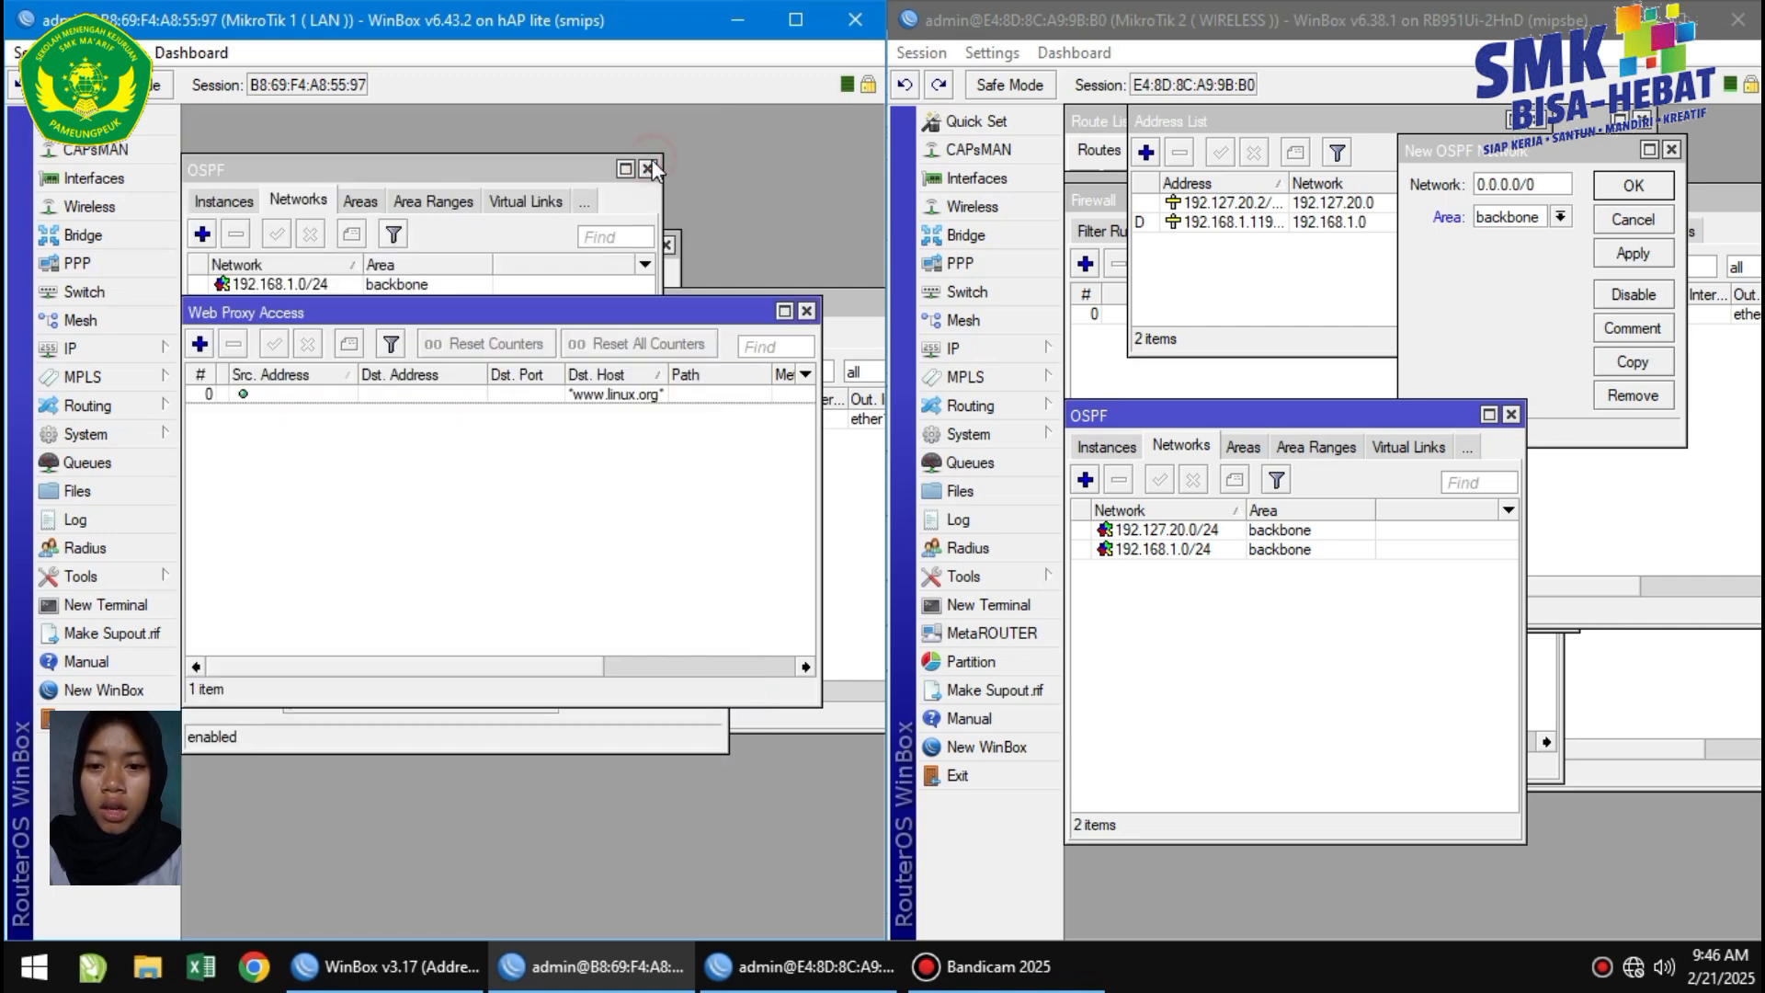
left_click(108, 350)
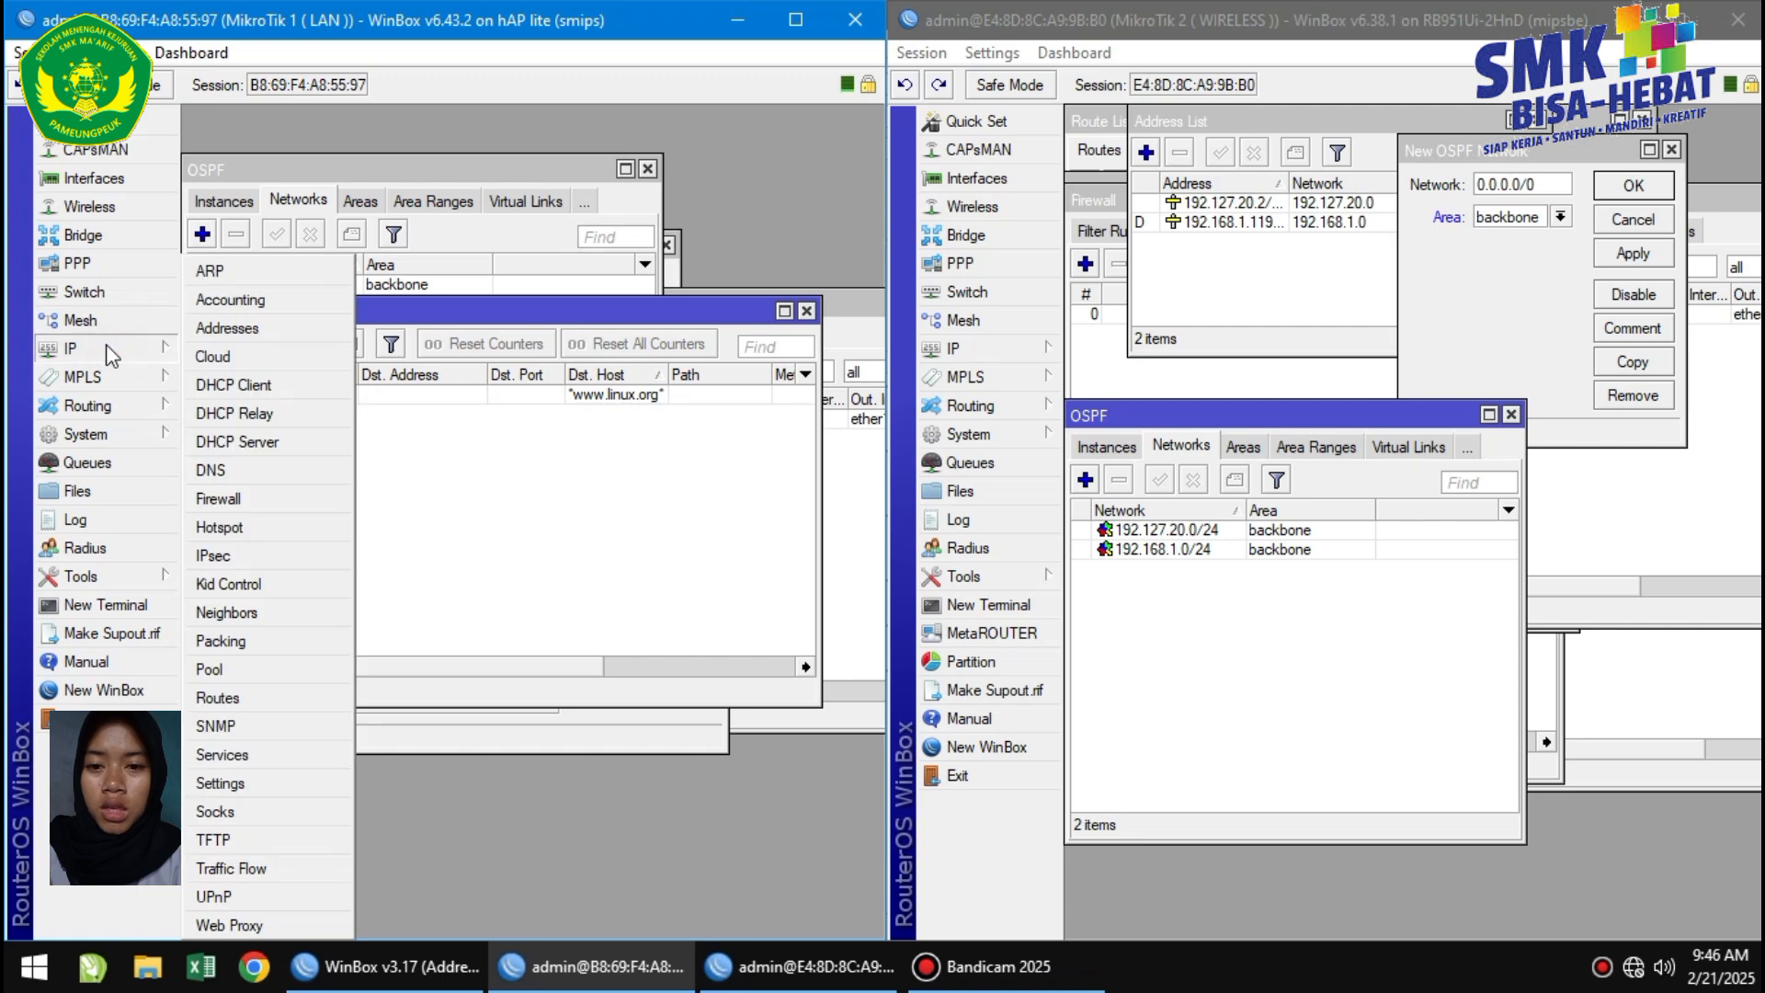
left_click(209, 504)
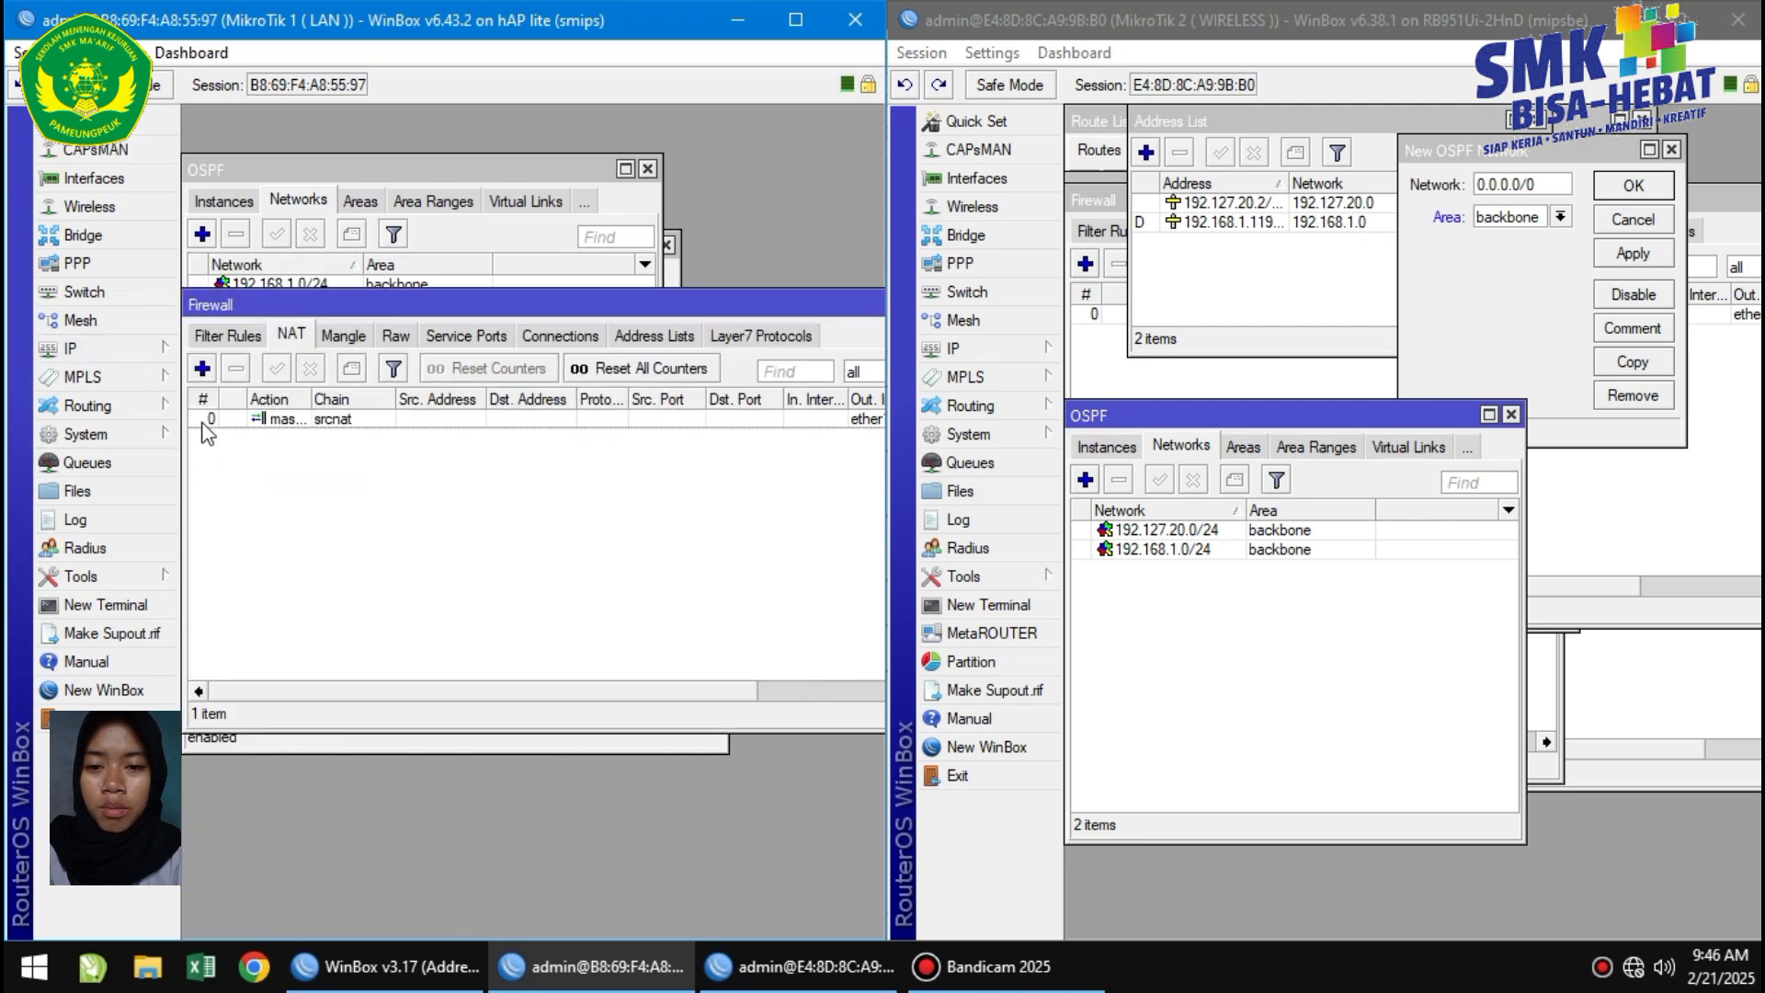
left_click(203, 368)
left_click(704, 182)
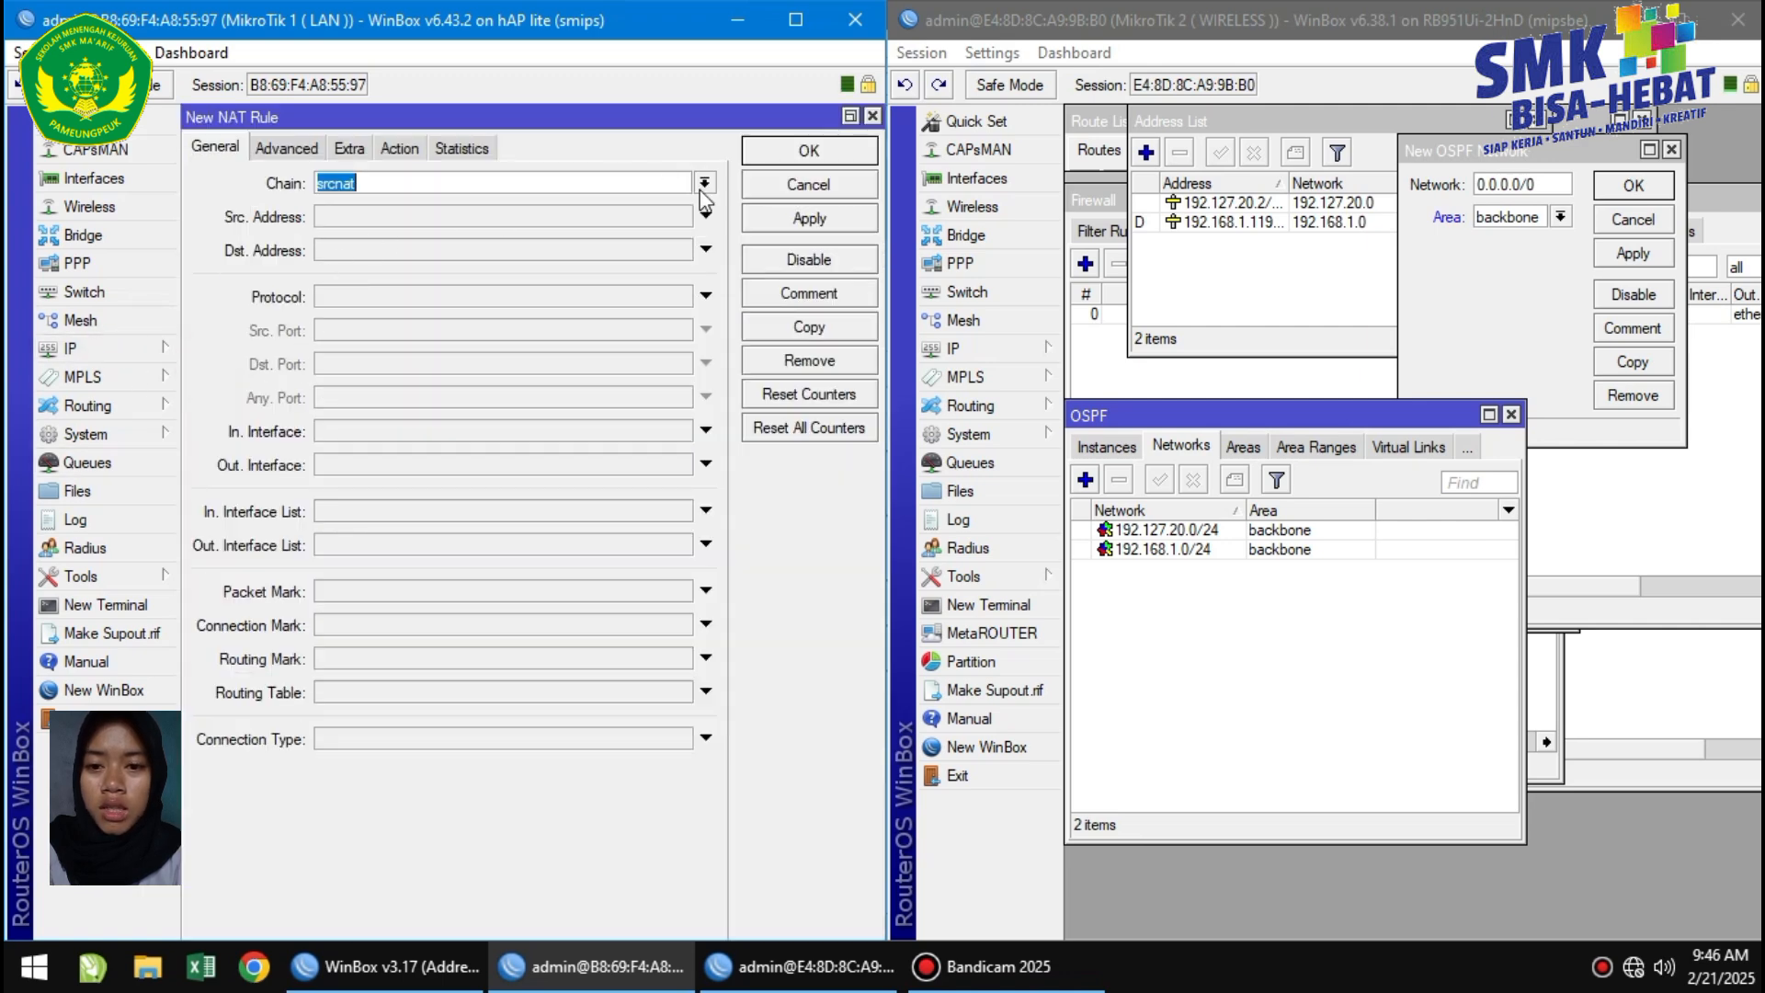
left_click(677, 203)
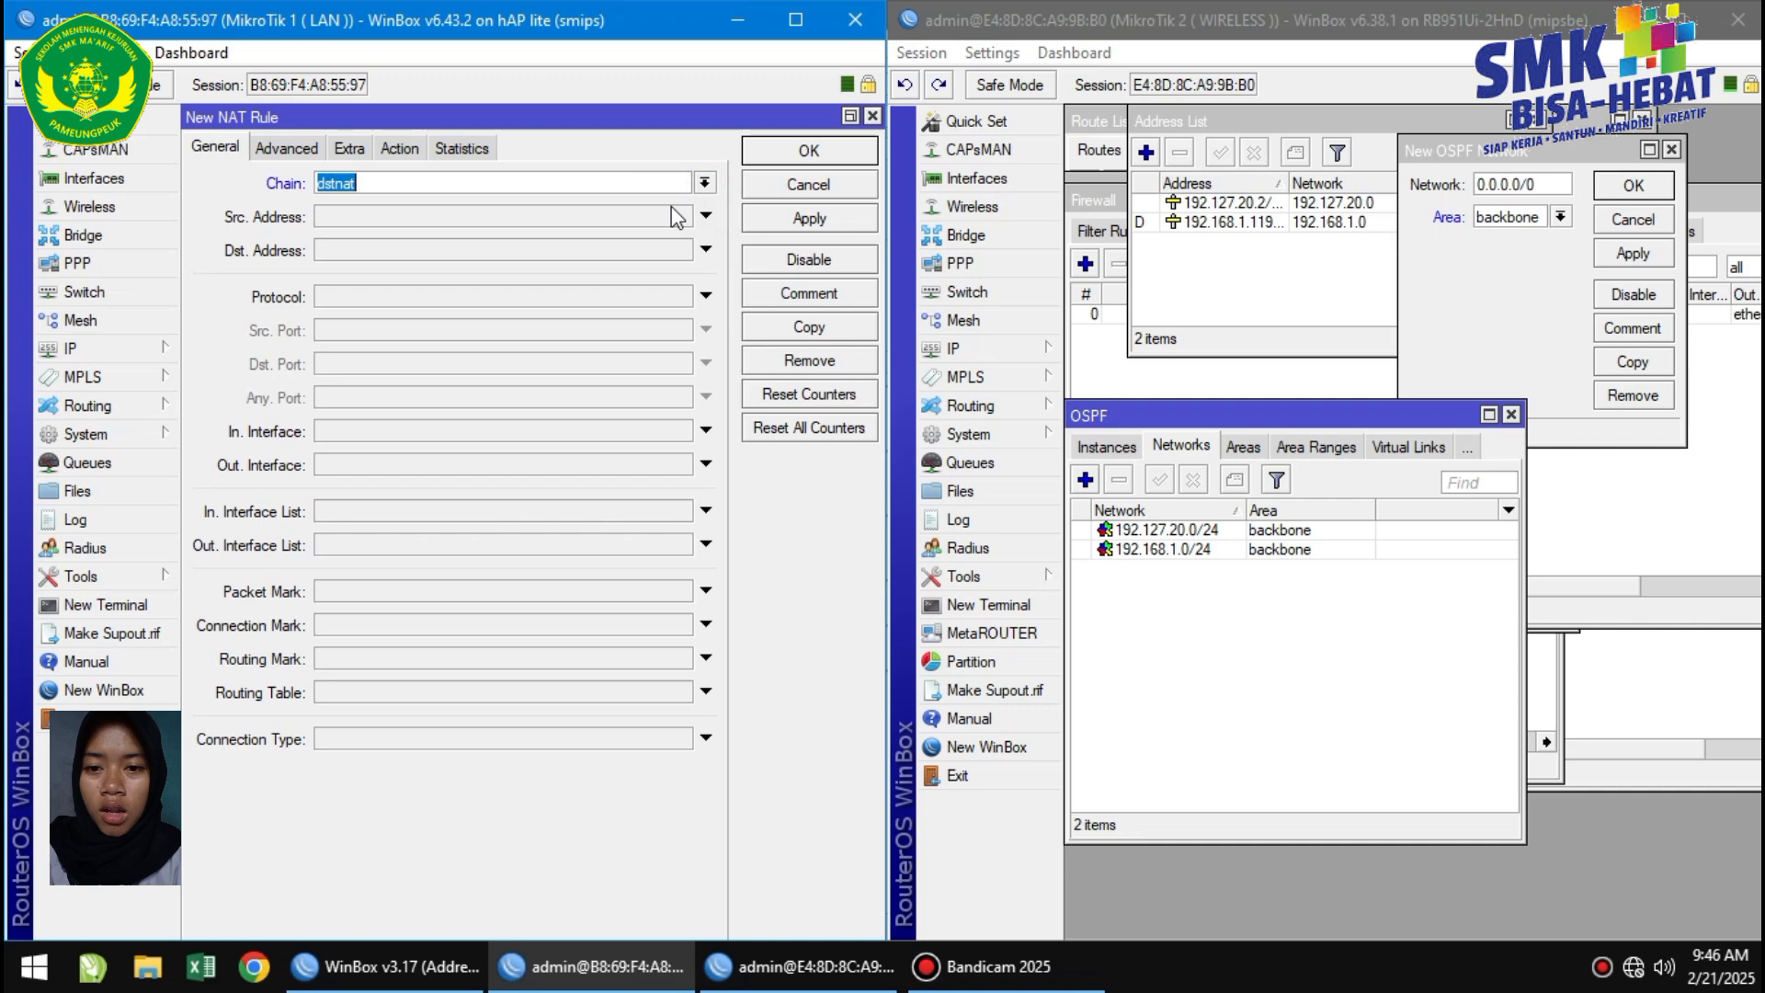
left_click(593, 299)
left_click(470, 366)
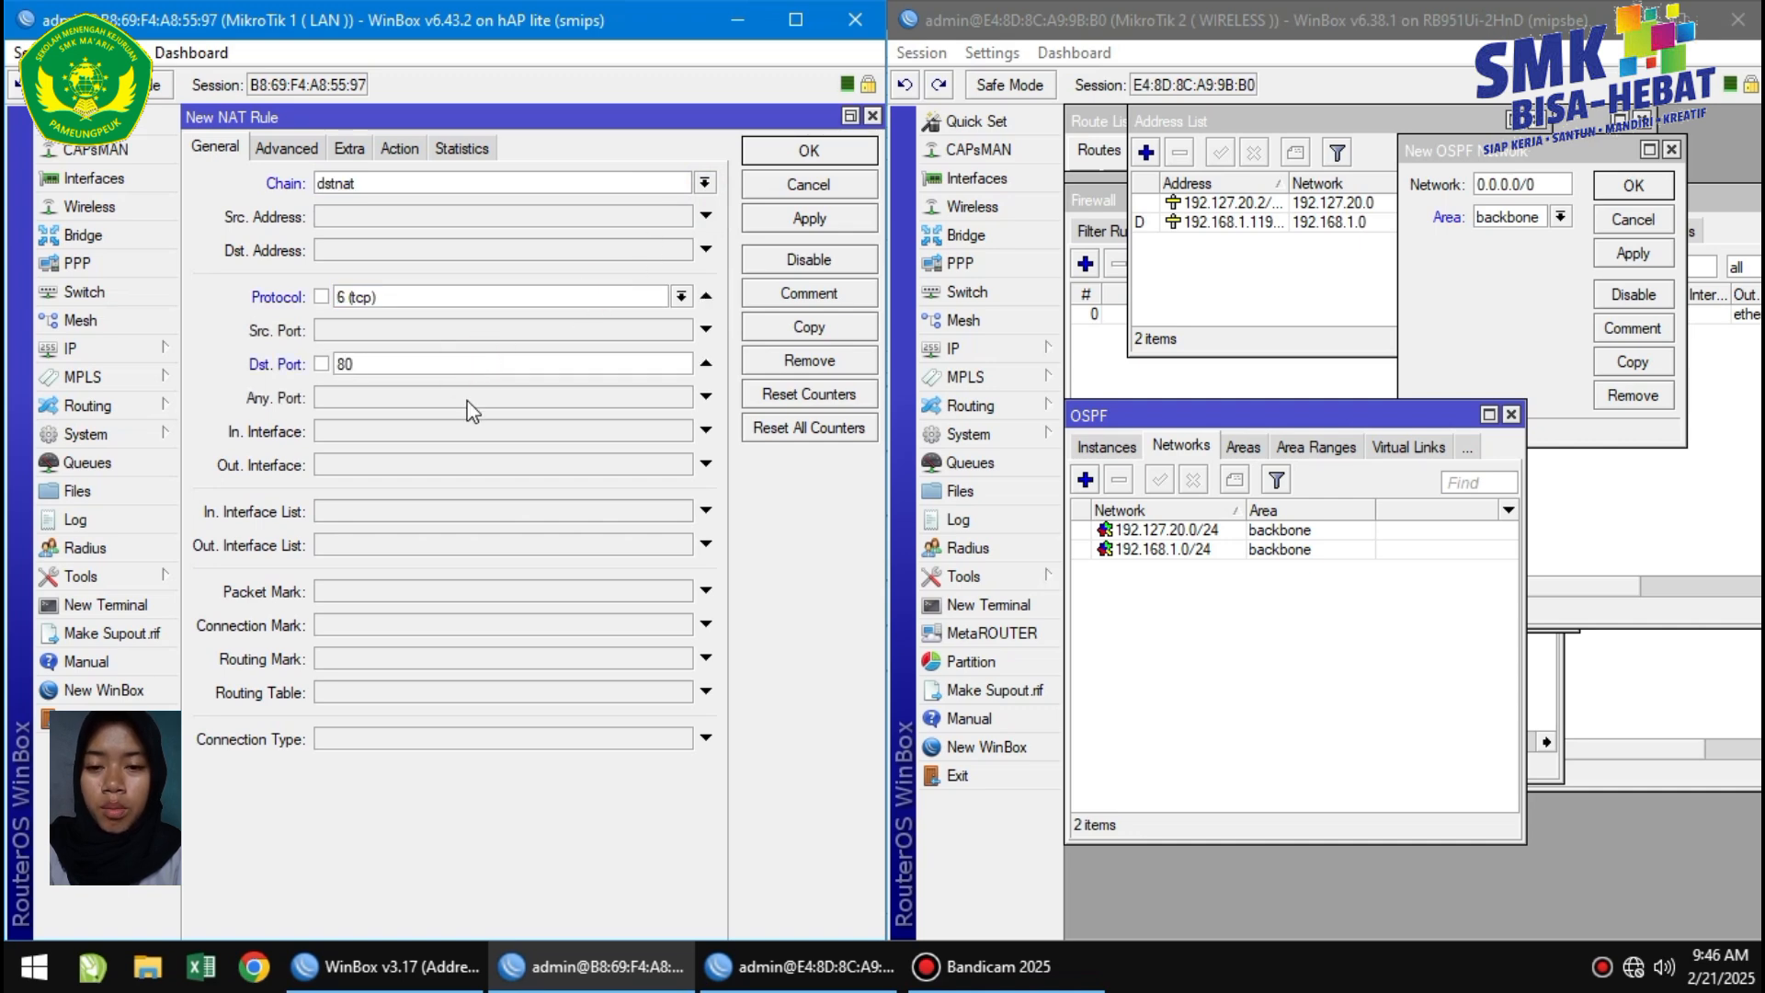
left_click(460, 430)
left_click(681, 430)
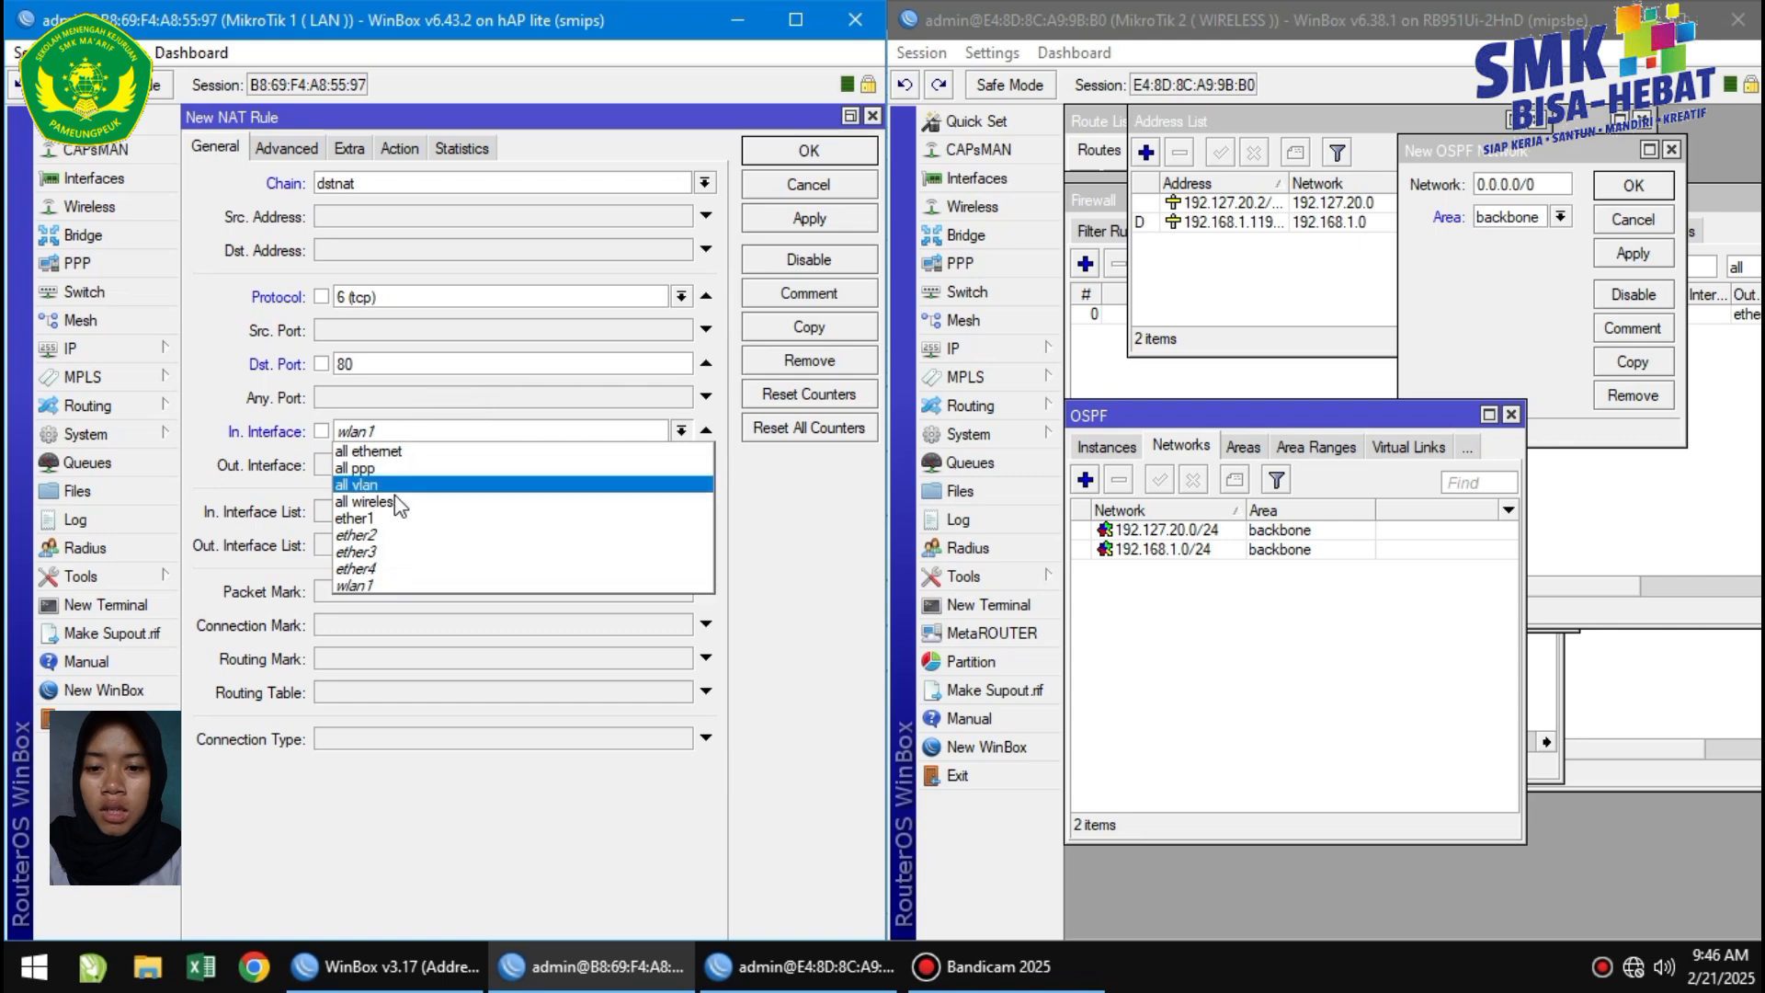
left_click(395, 535)
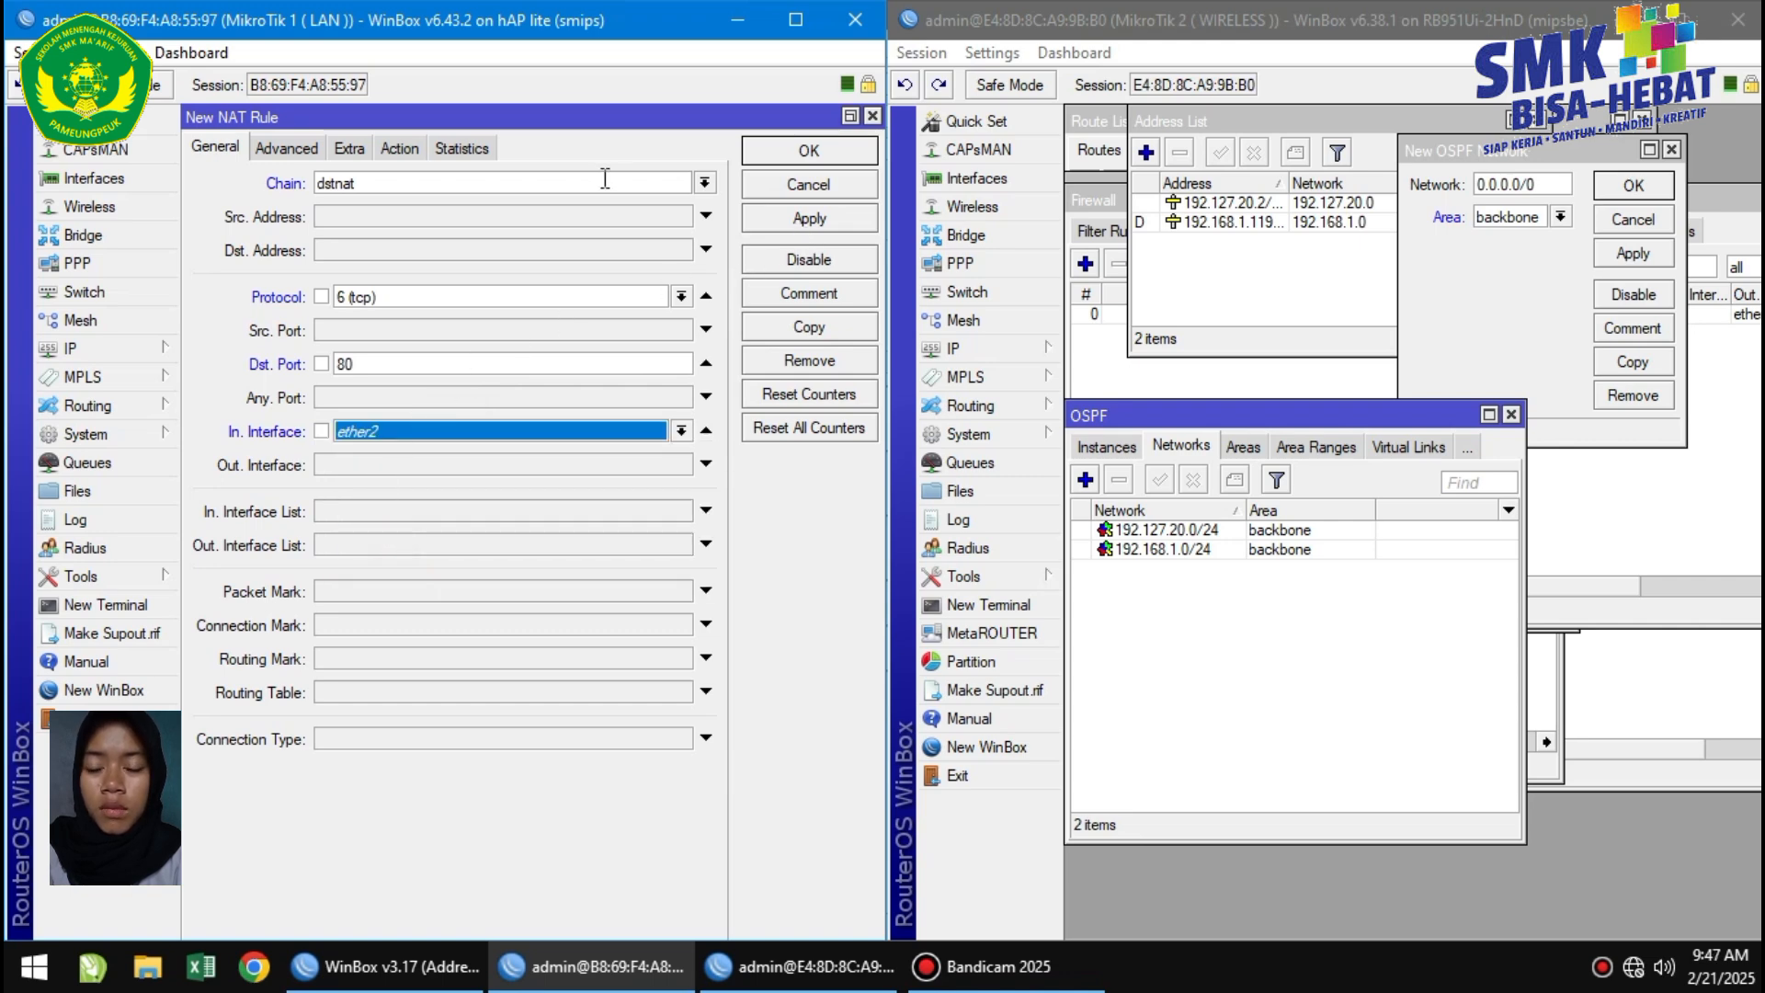
Set the rule's action to redirect to port 3128 and save it.
left_click(407, 150)
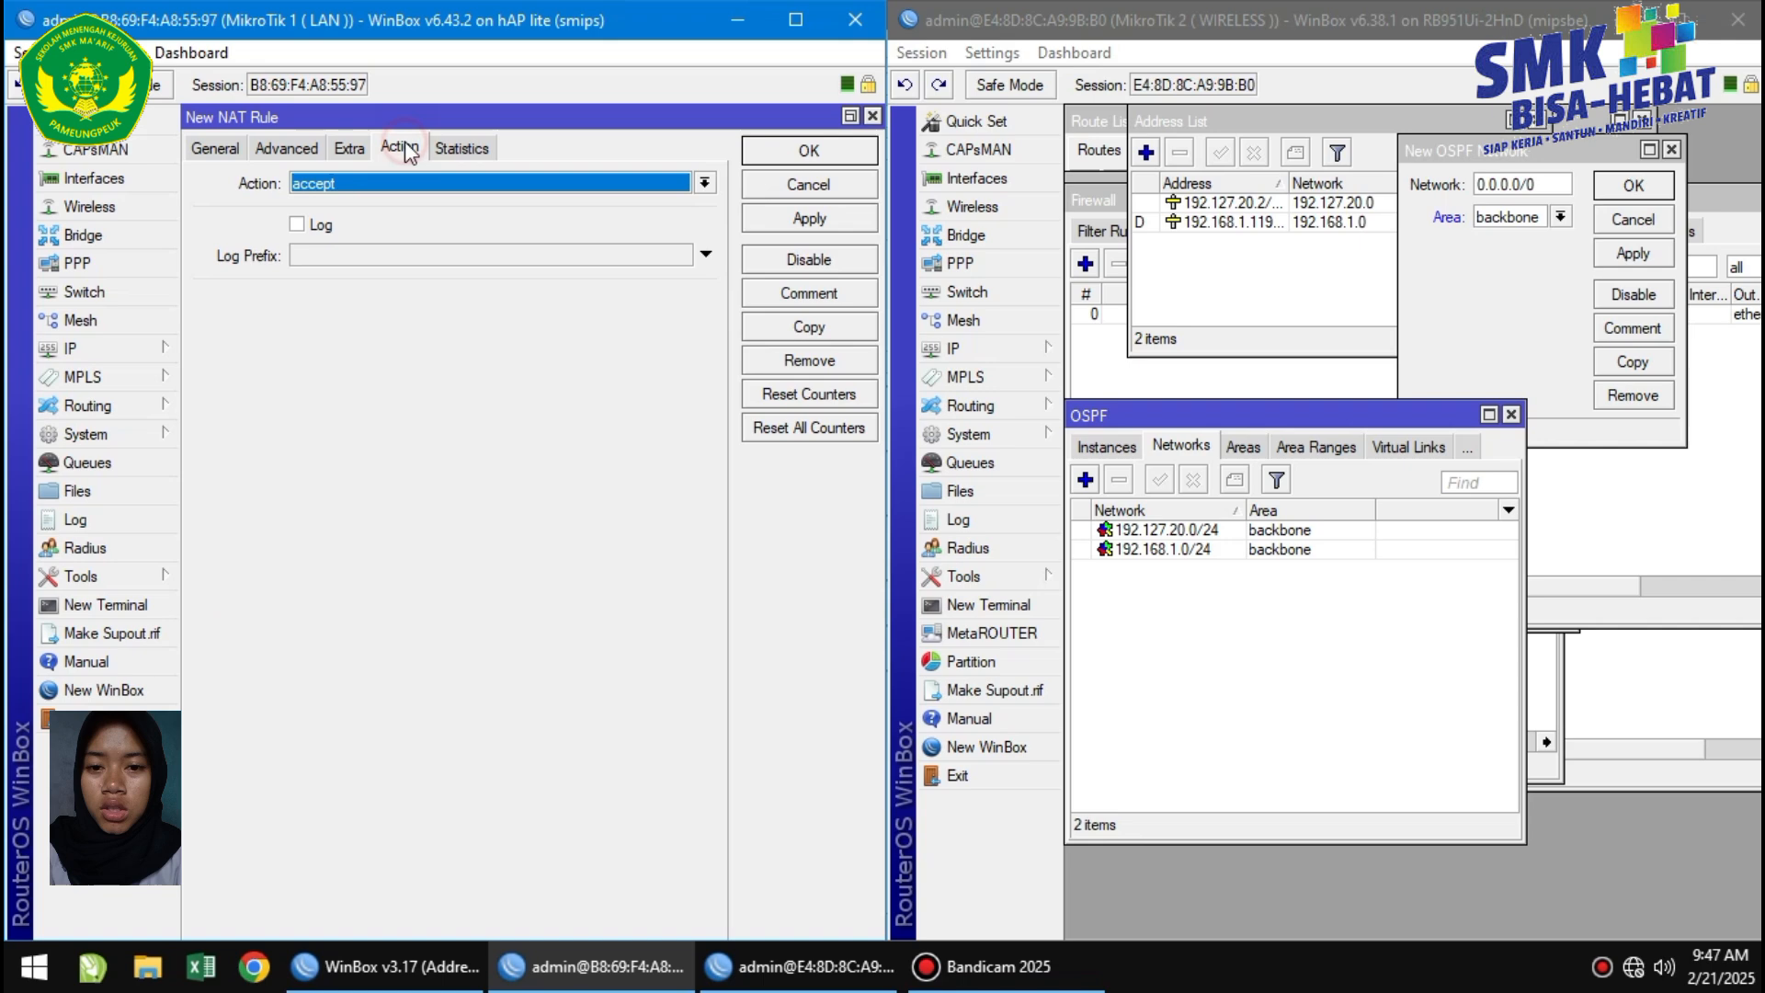
left_click(385, 189)
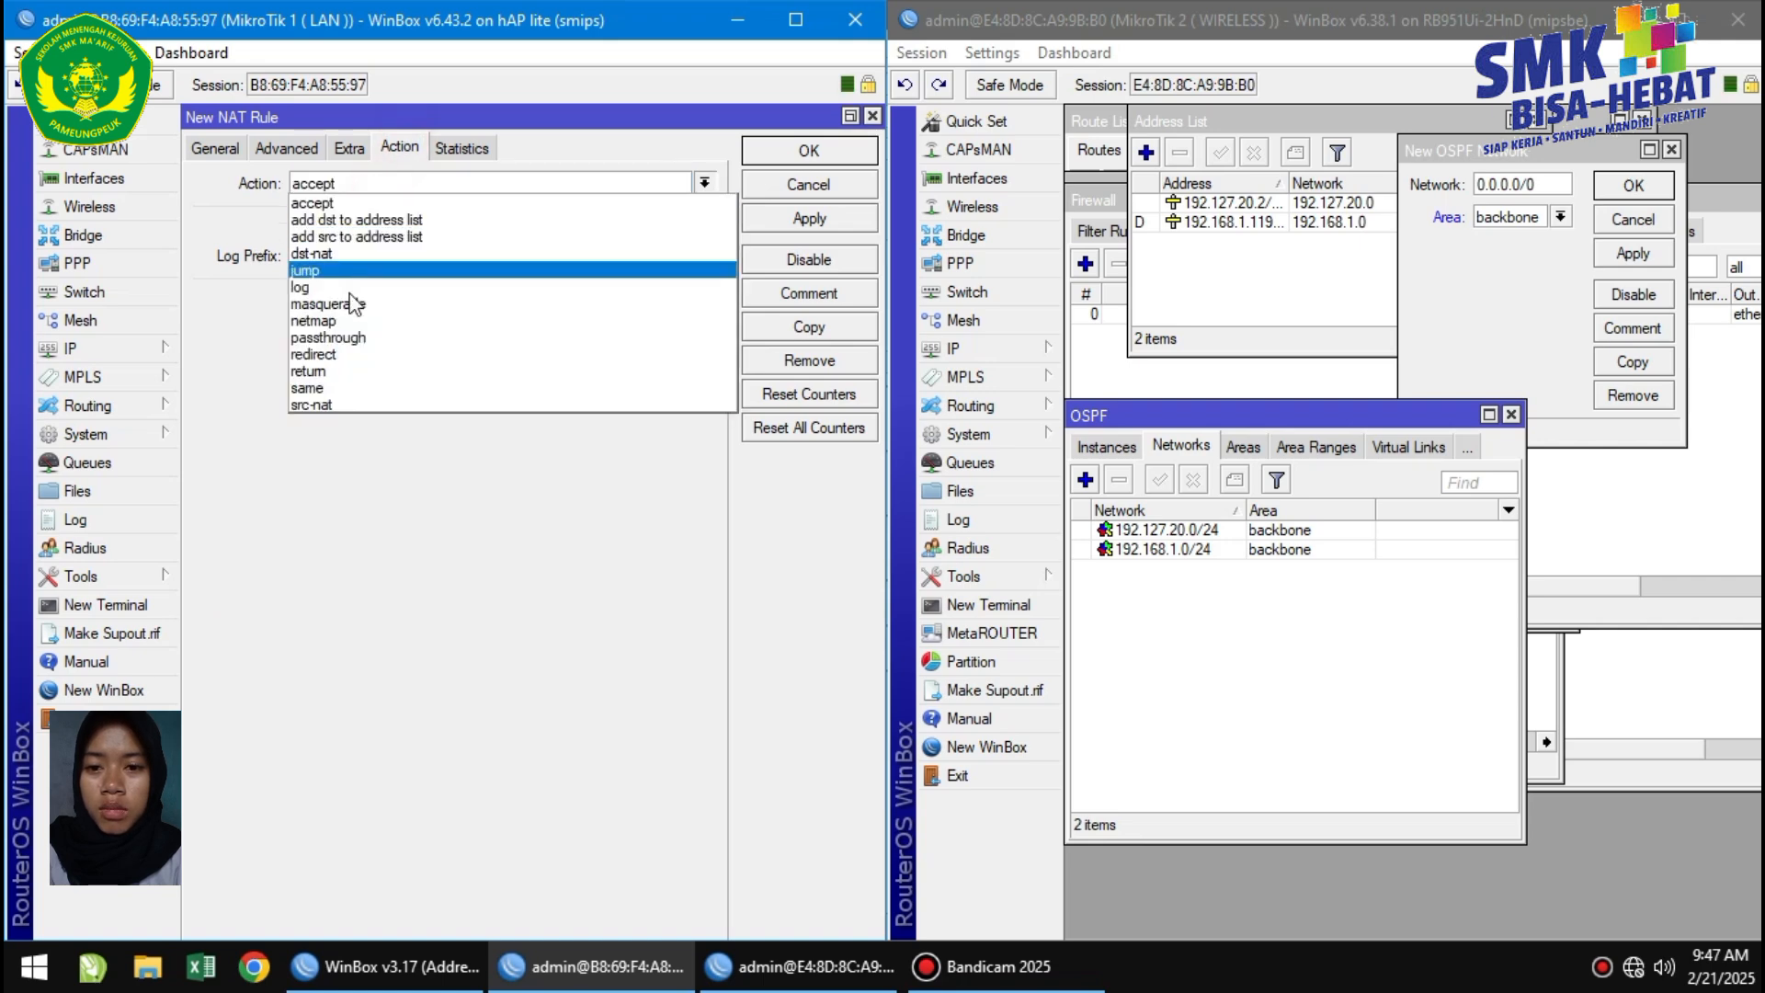
left_click(330, 355)
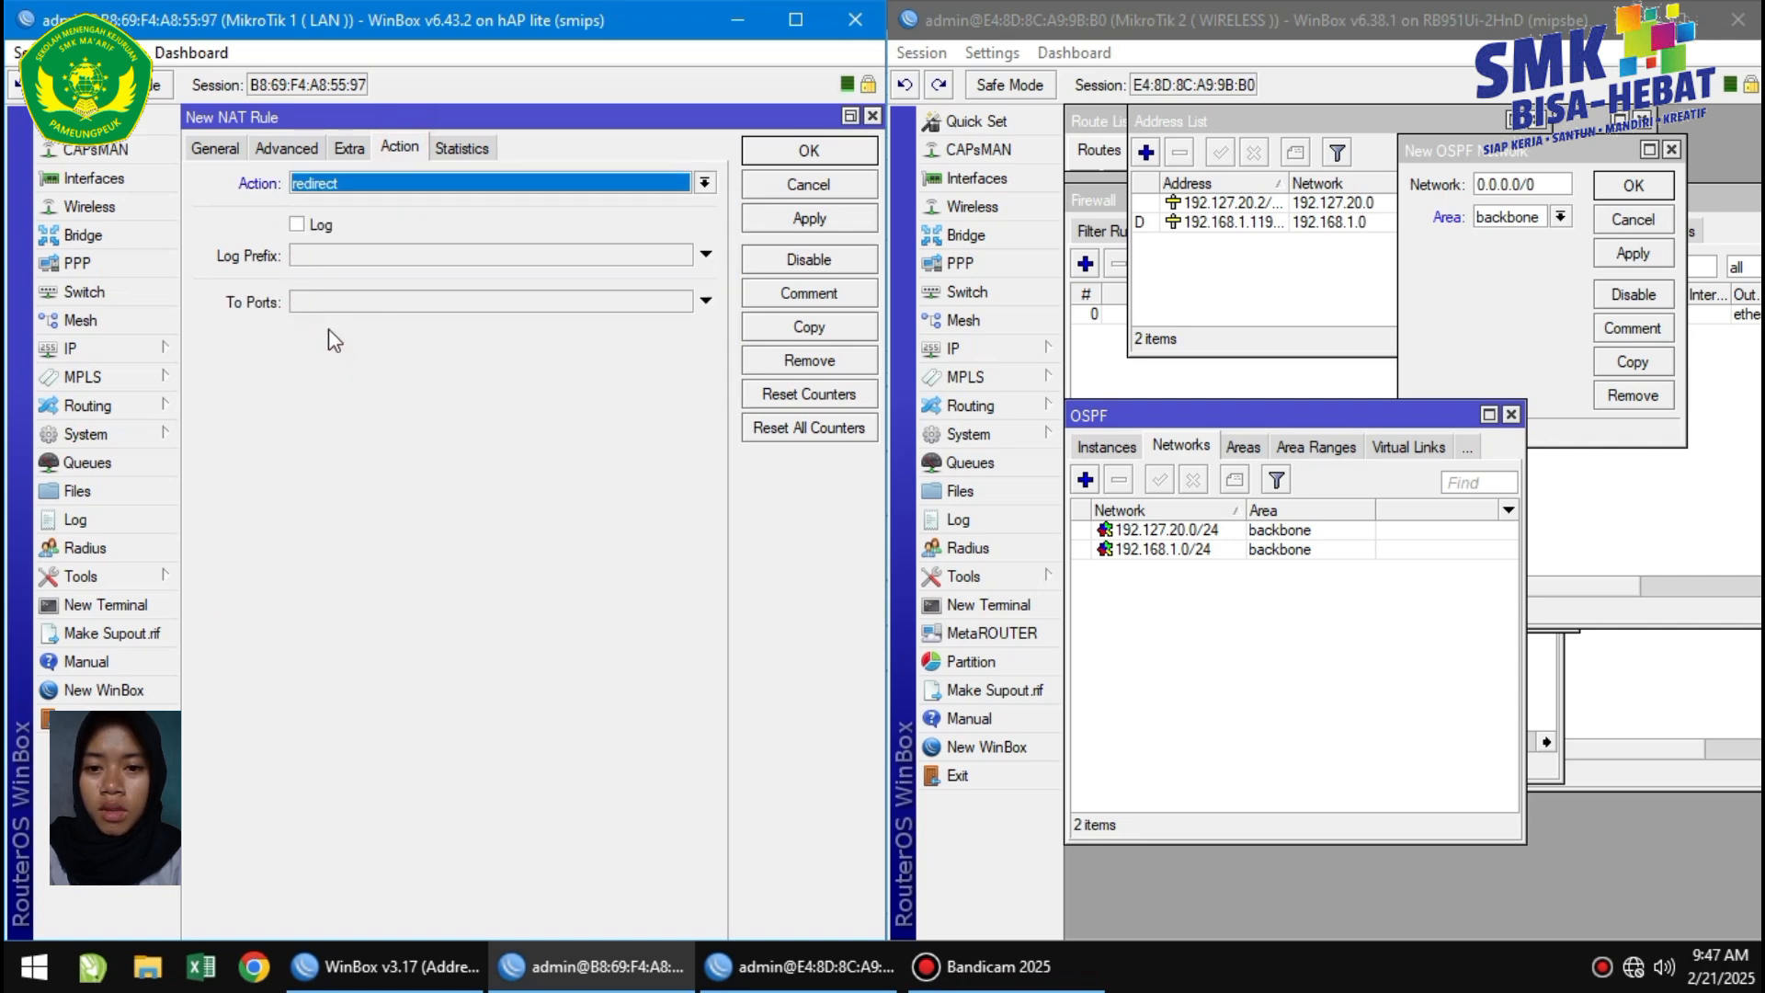
left_click(331, 303)
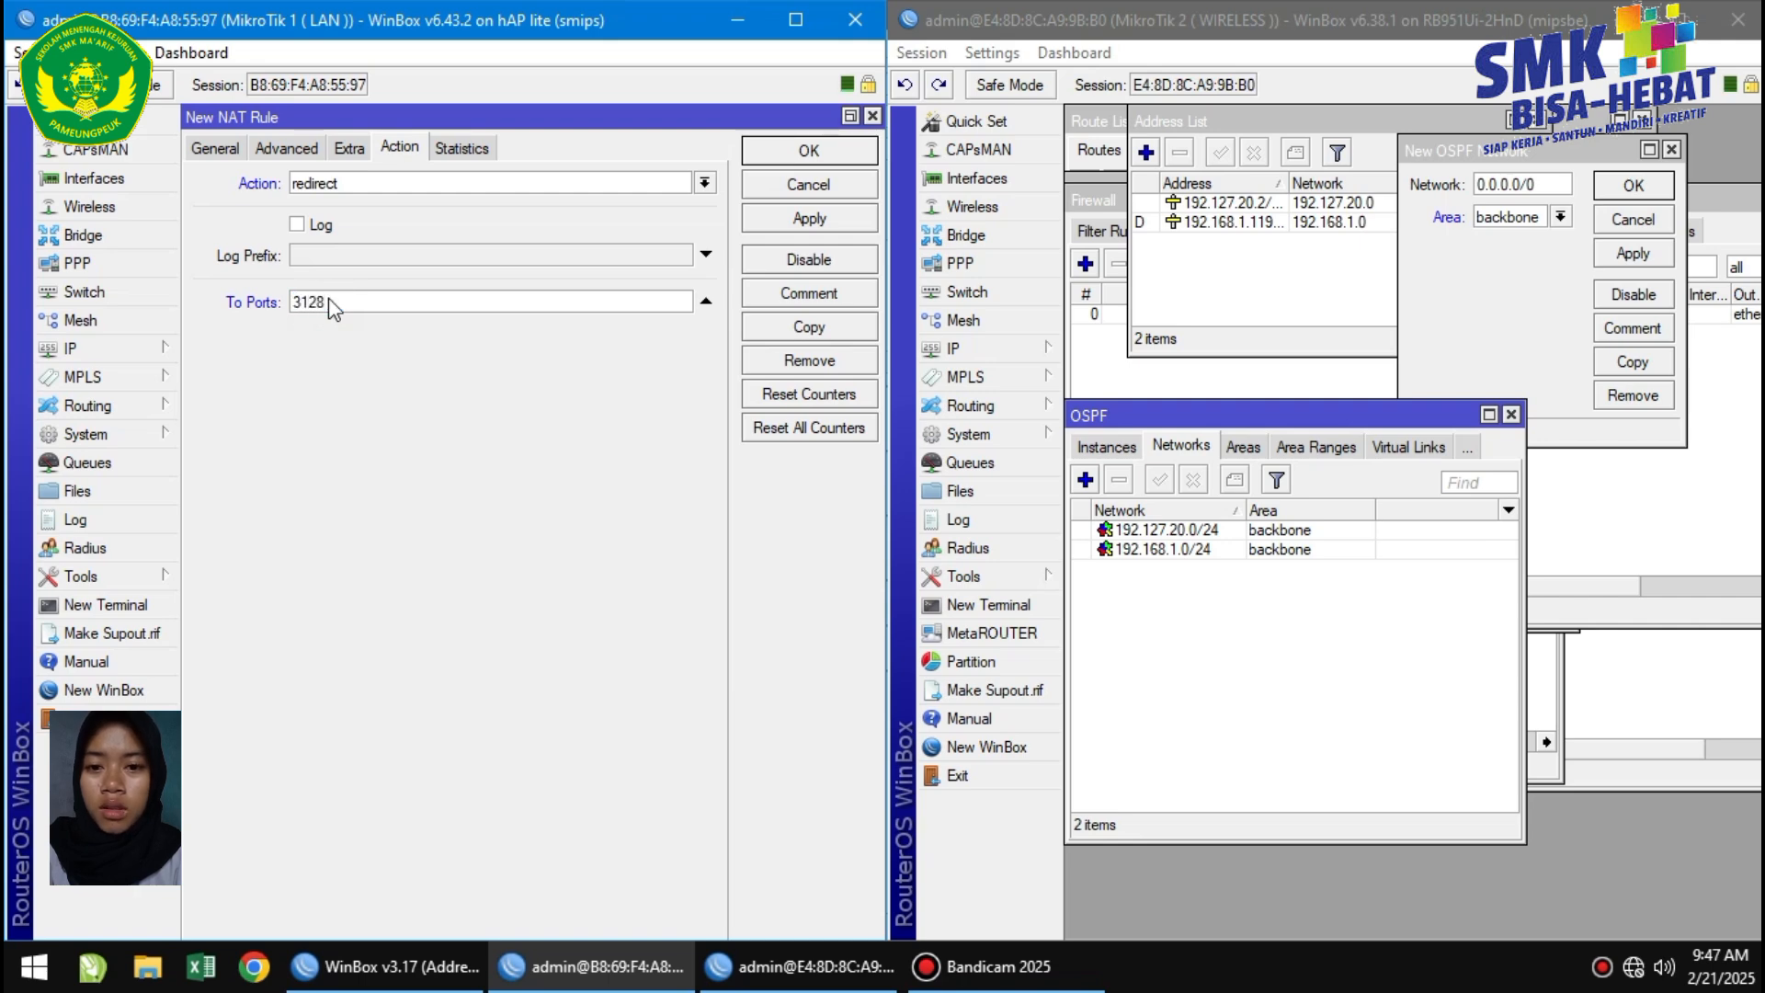
left_click(809, 218)
Copy the rule with destination port 443 and close both rule windows.
left_click(830, 331)
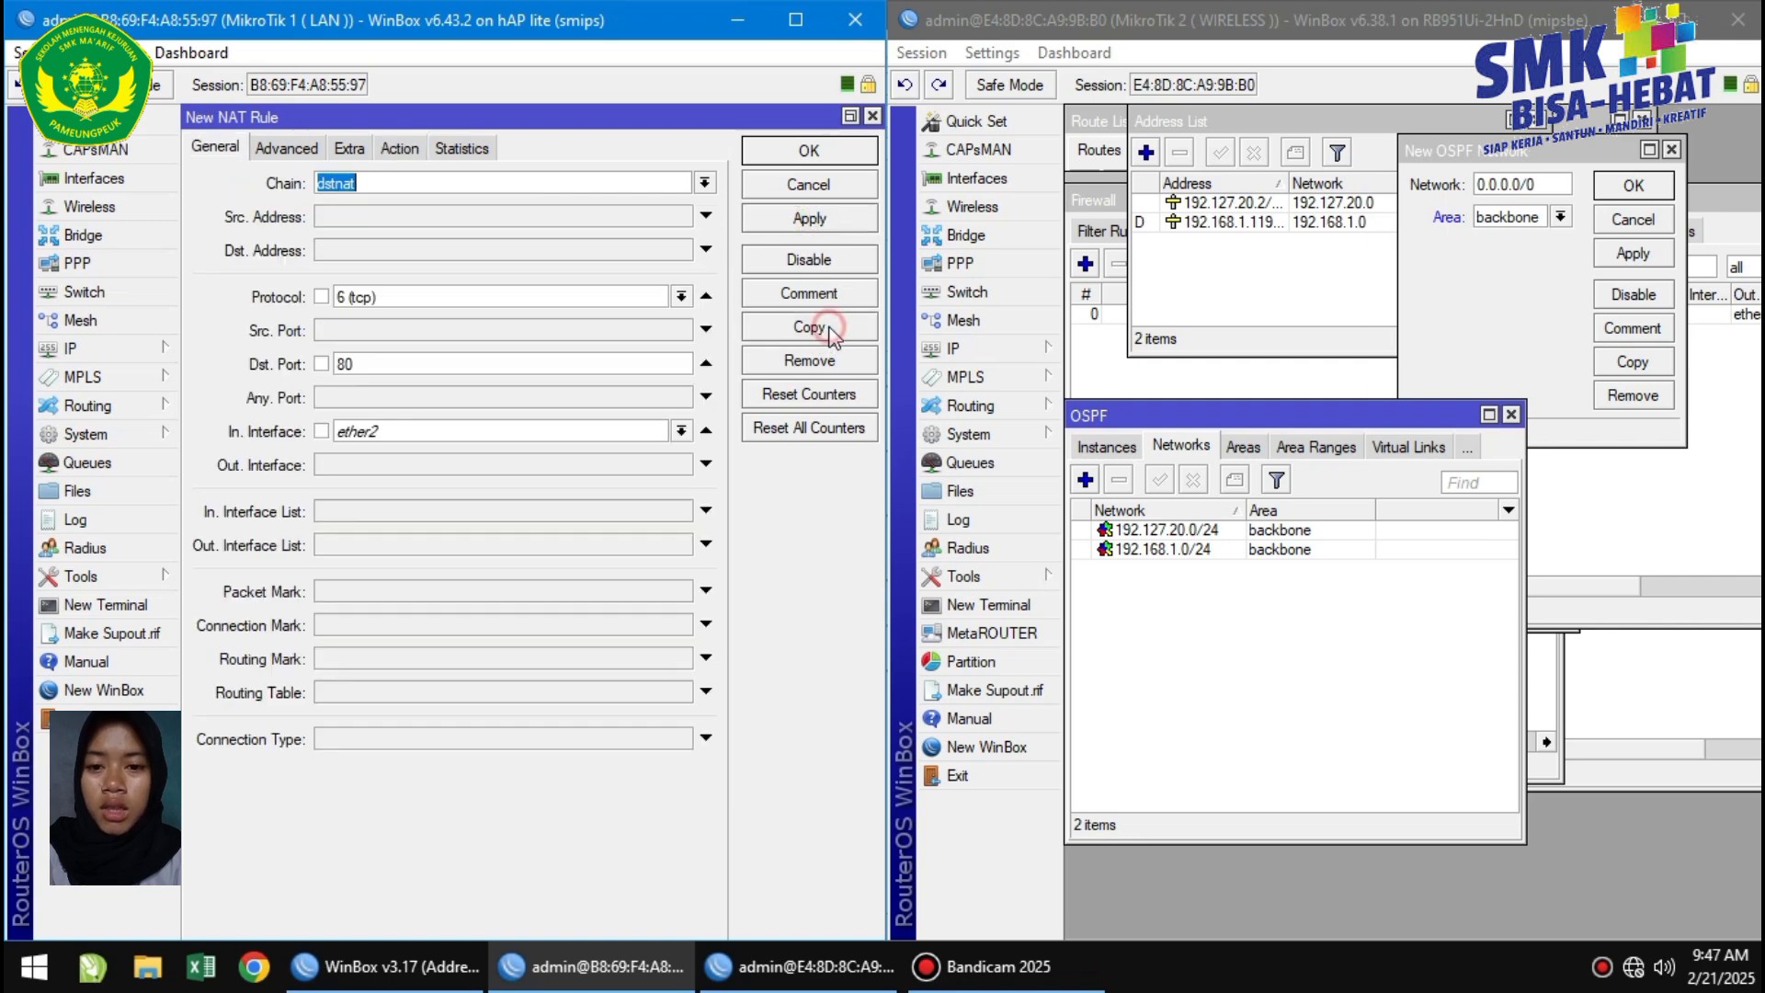
left_click(401, 363)
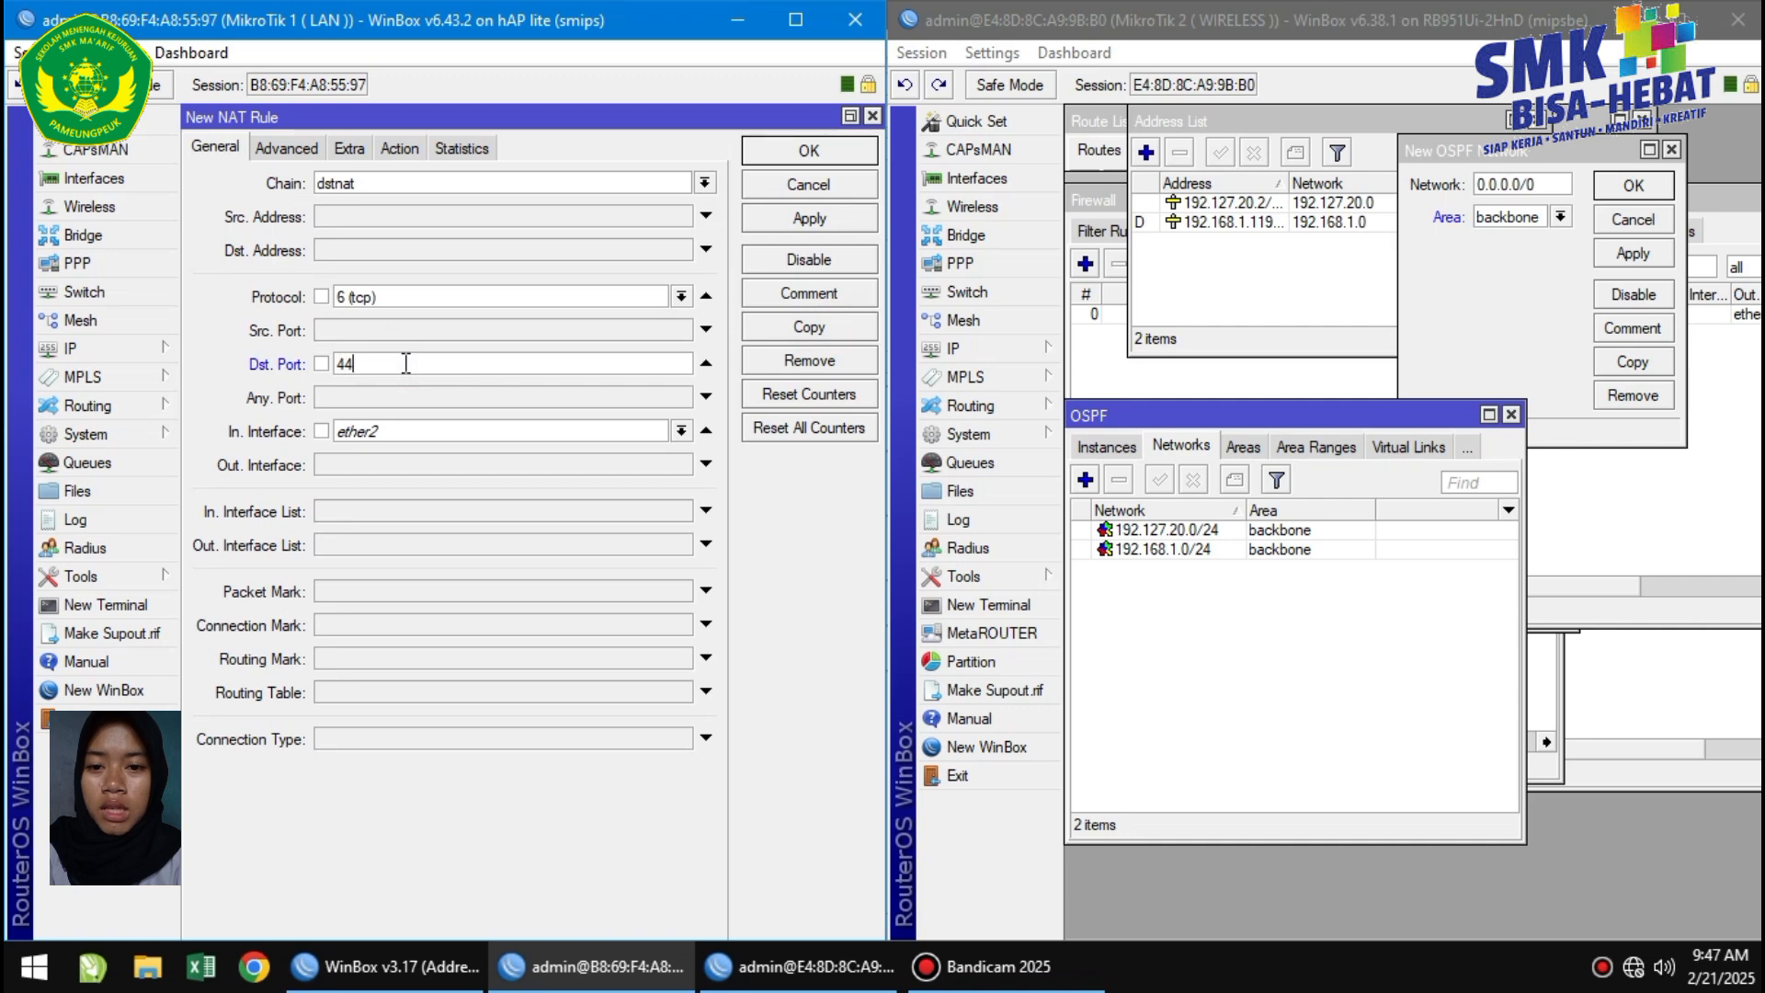
left_click(851, 222)
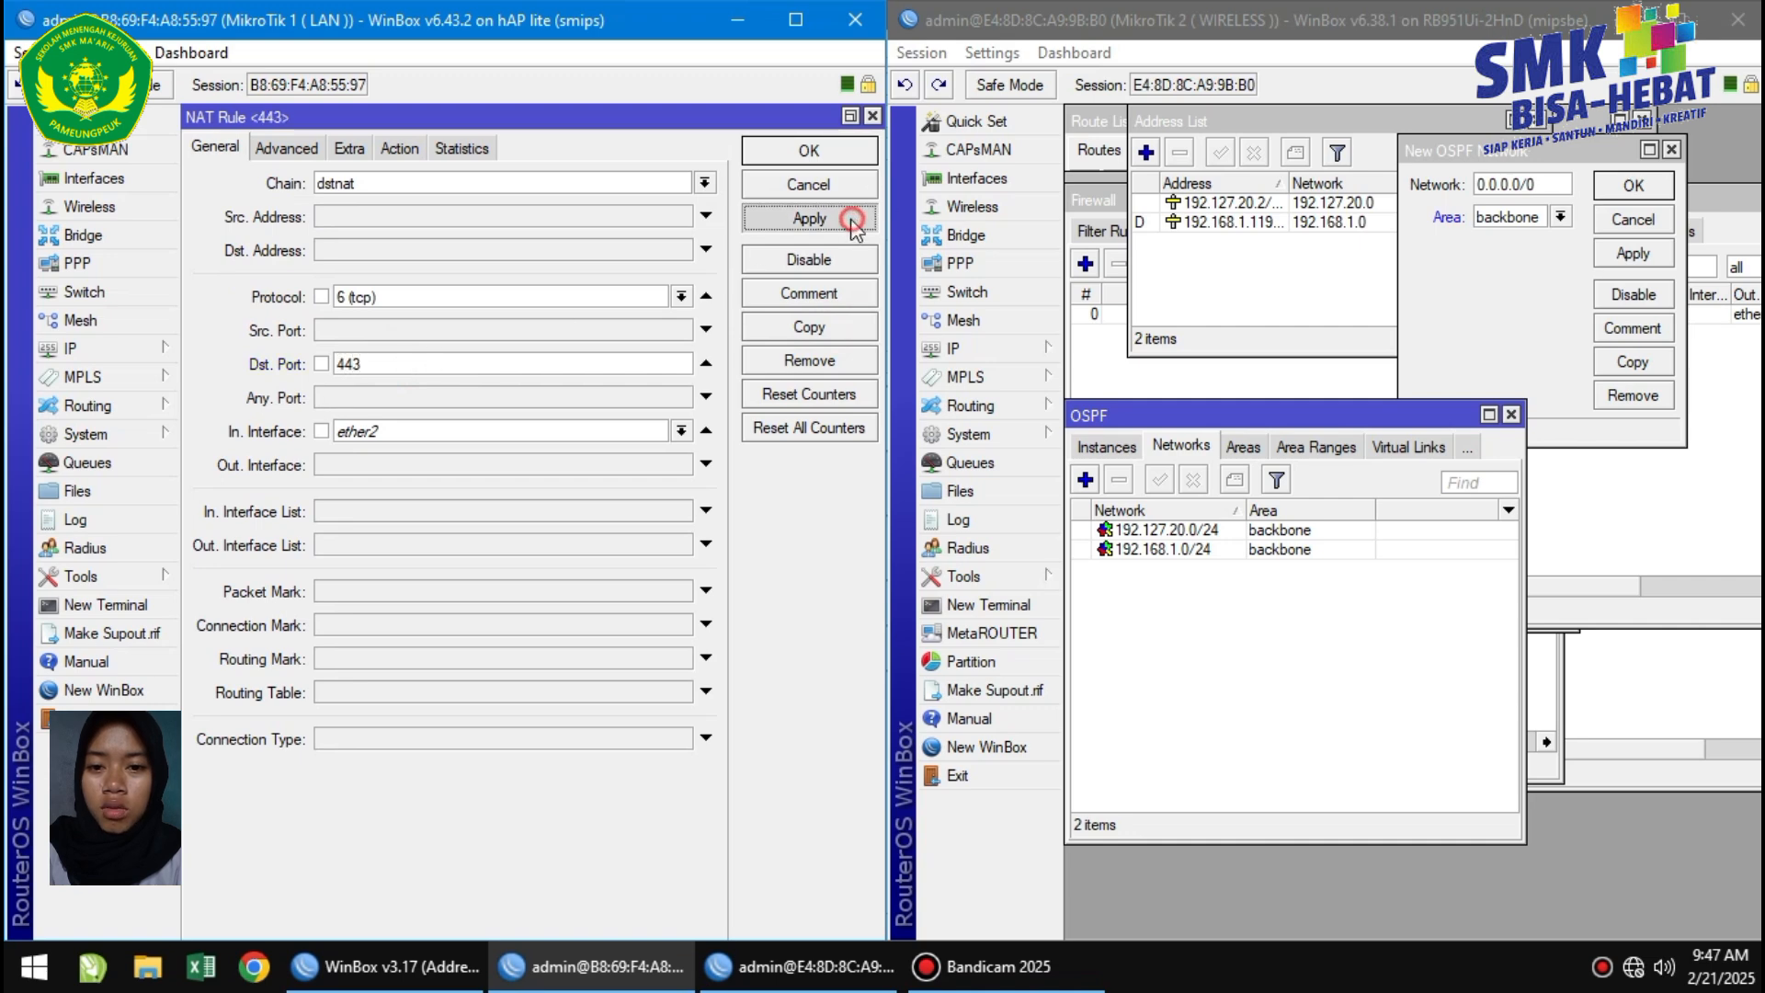
left_click(812, 153)
left_click(798, 154)
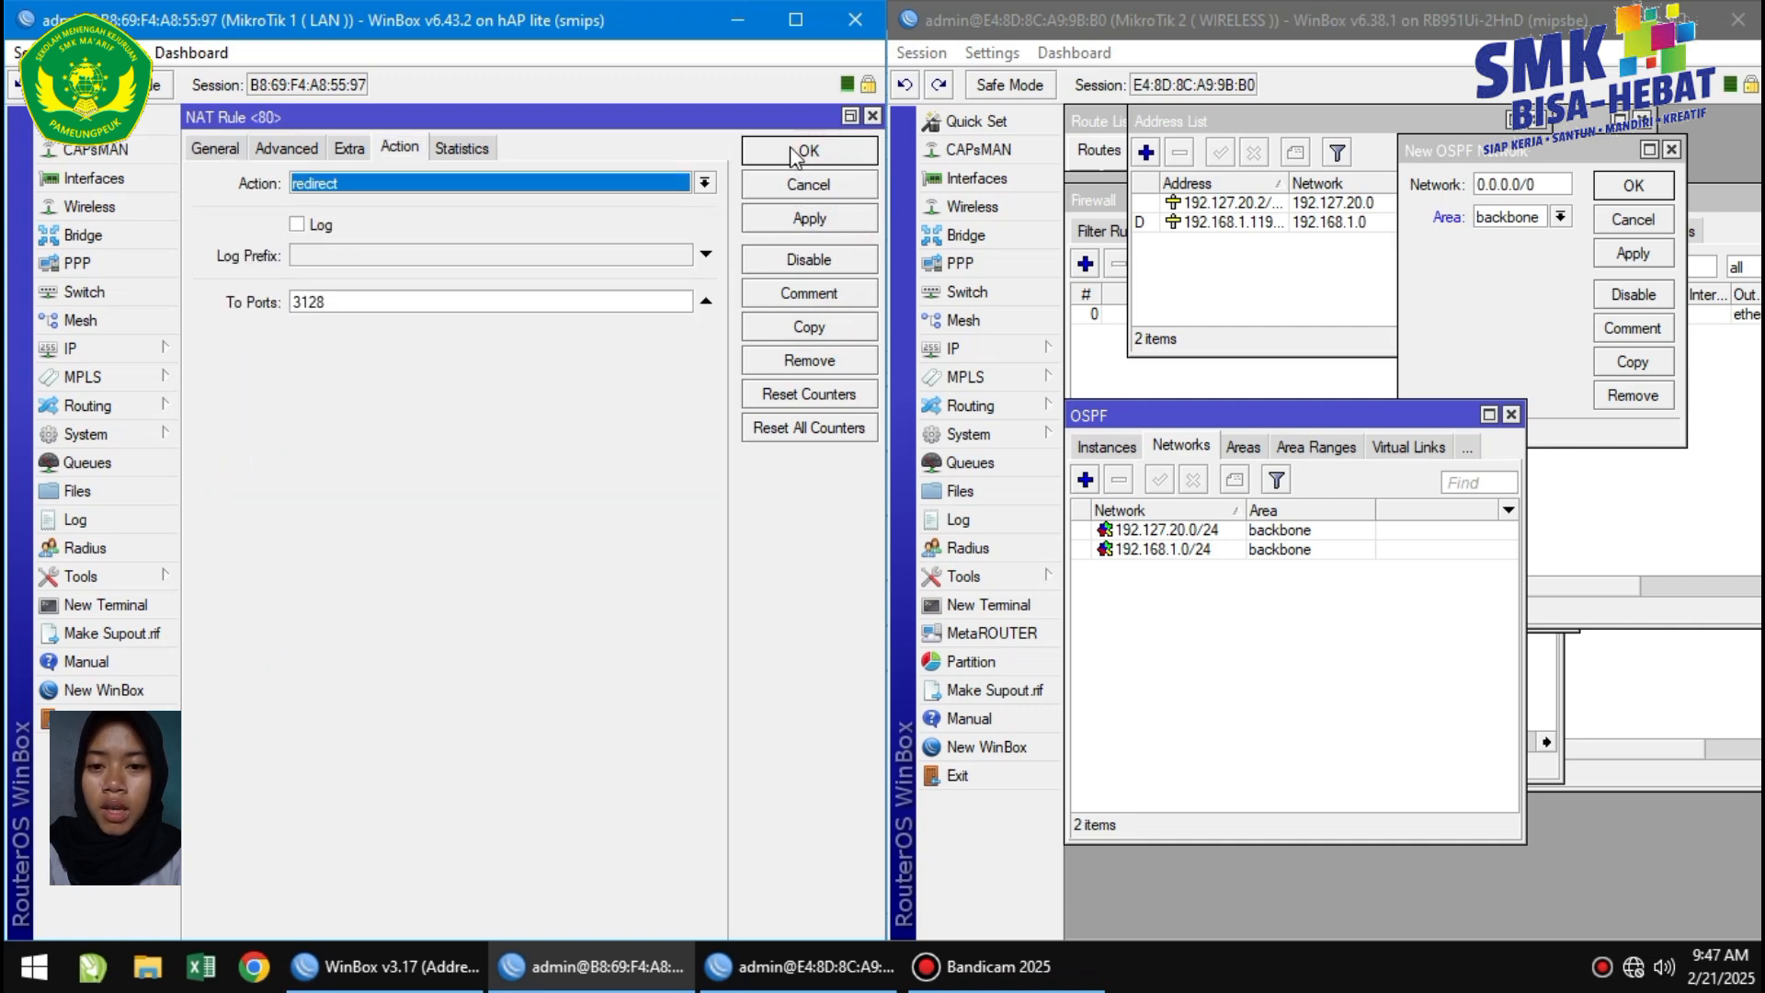
left_click(1634, 966)
Open the Ethernet adapter's IPv4 properties and switch to a manually set address.
left_click(1416, 892)
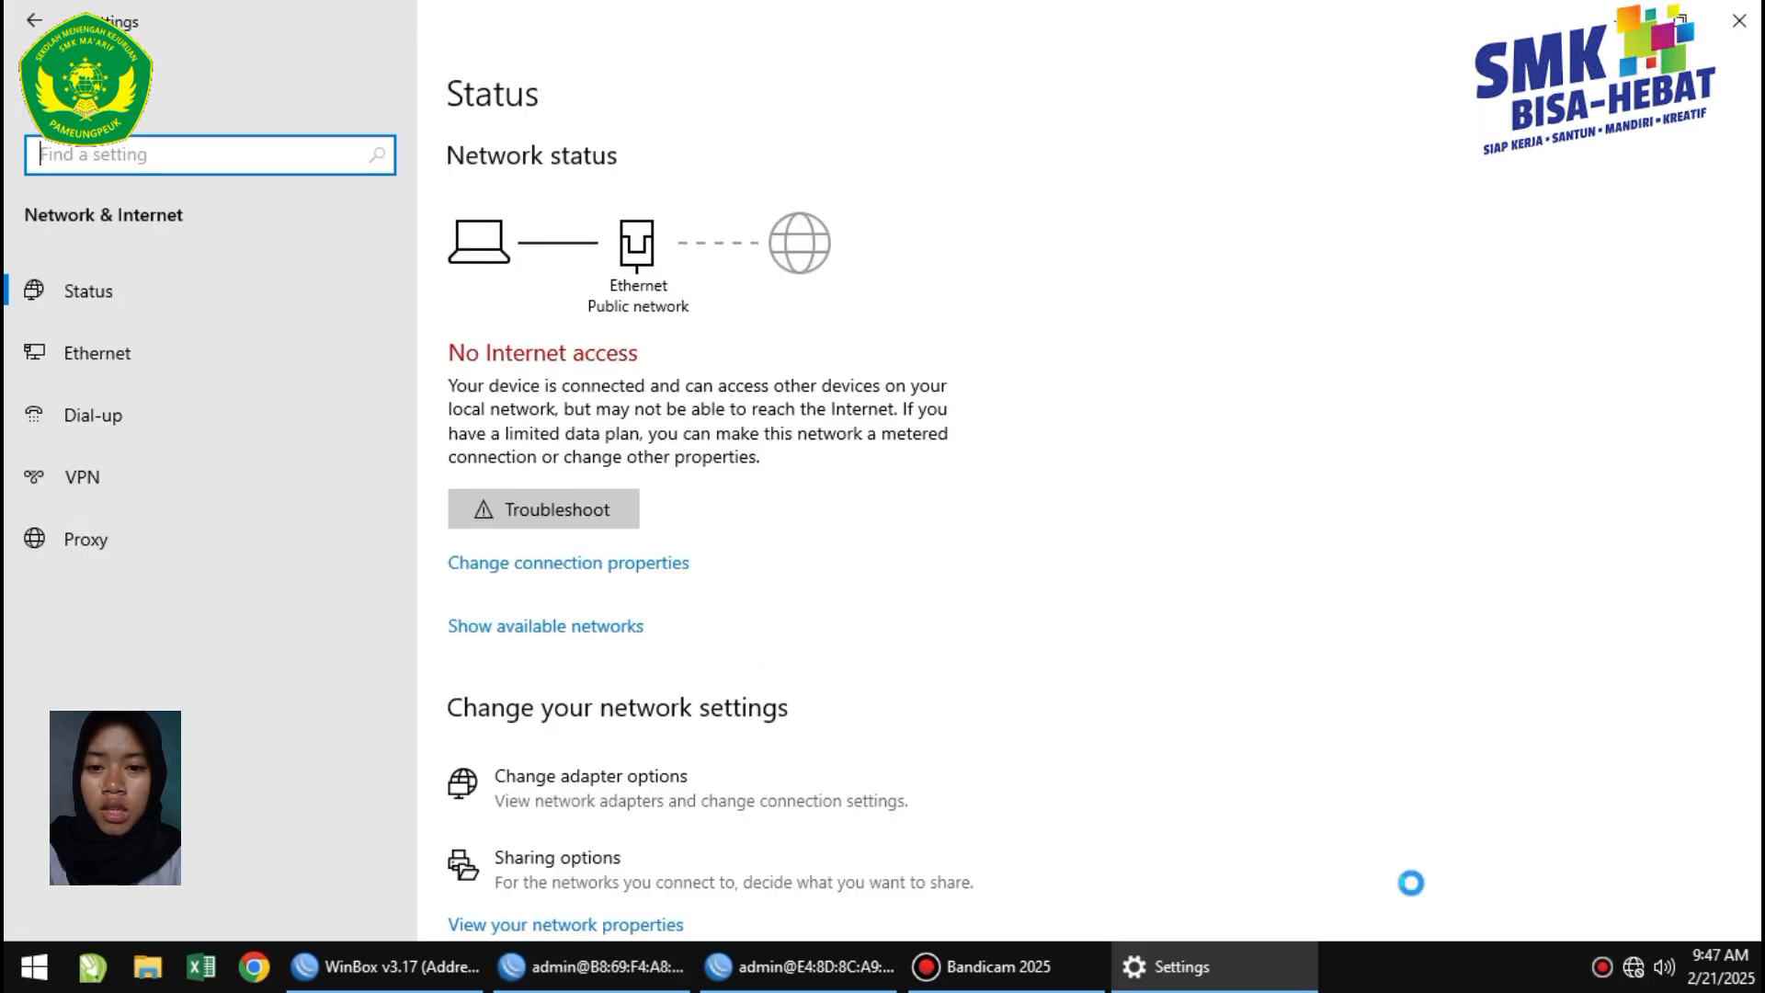
left_click(694, 802)
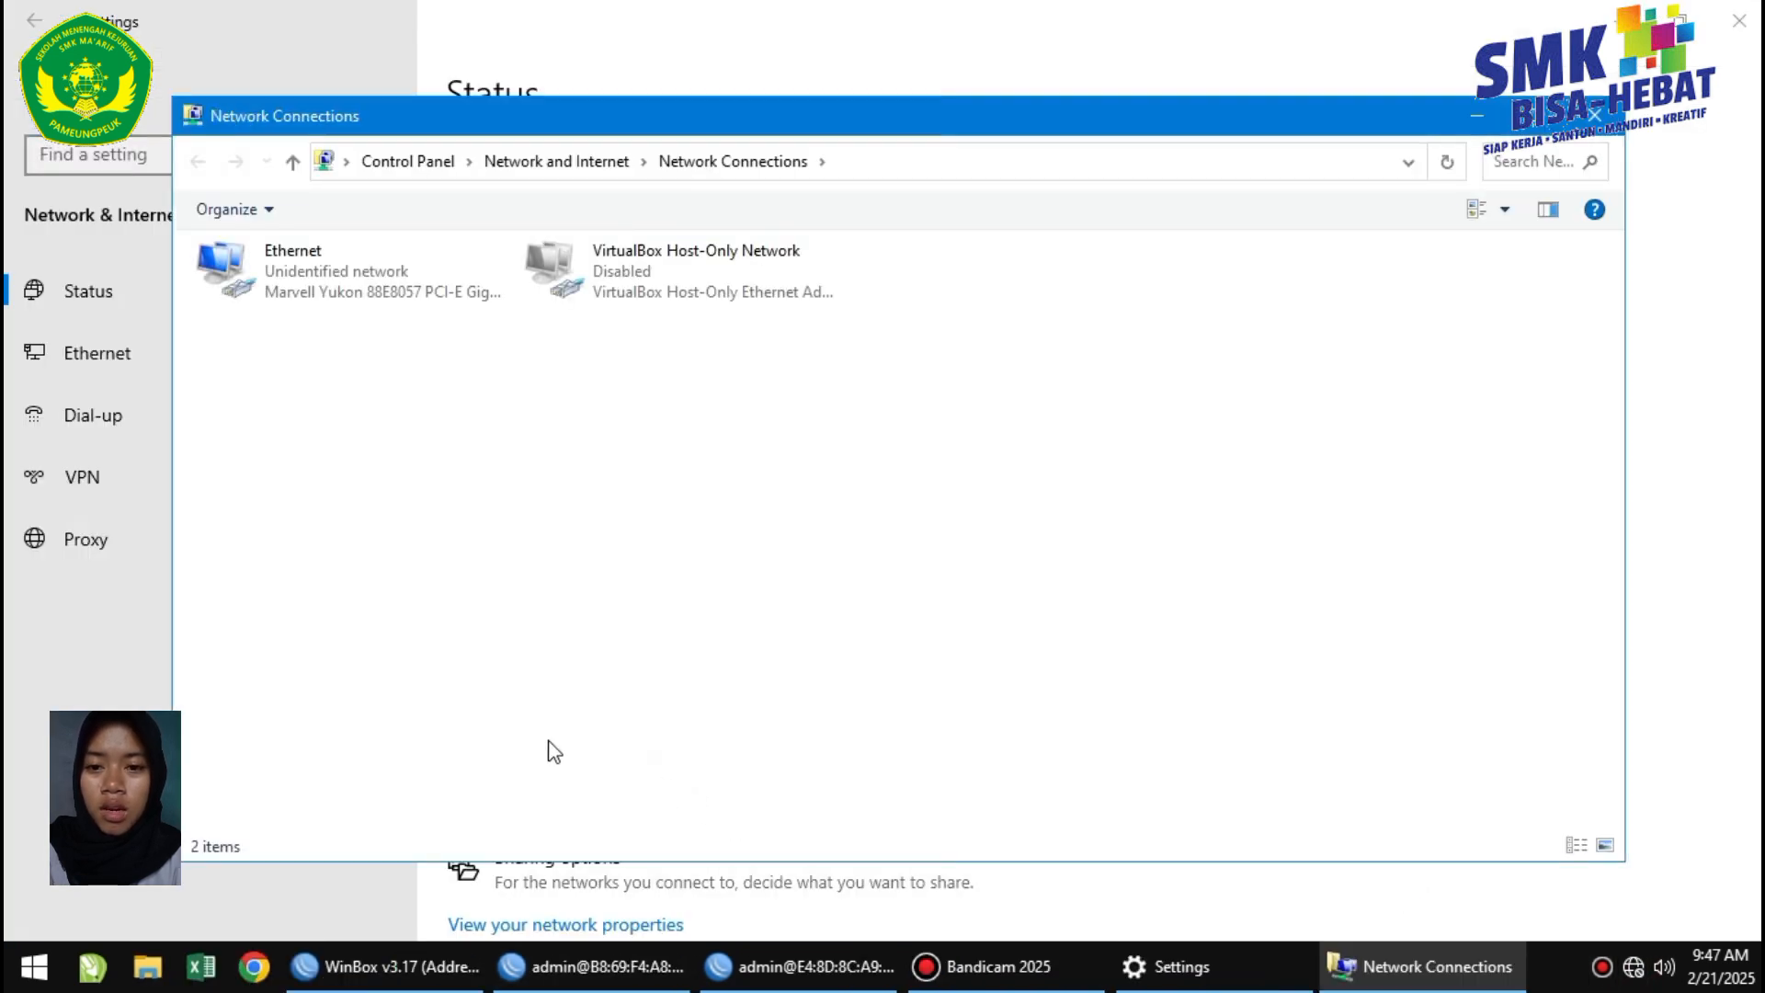
double_click(334, 246)
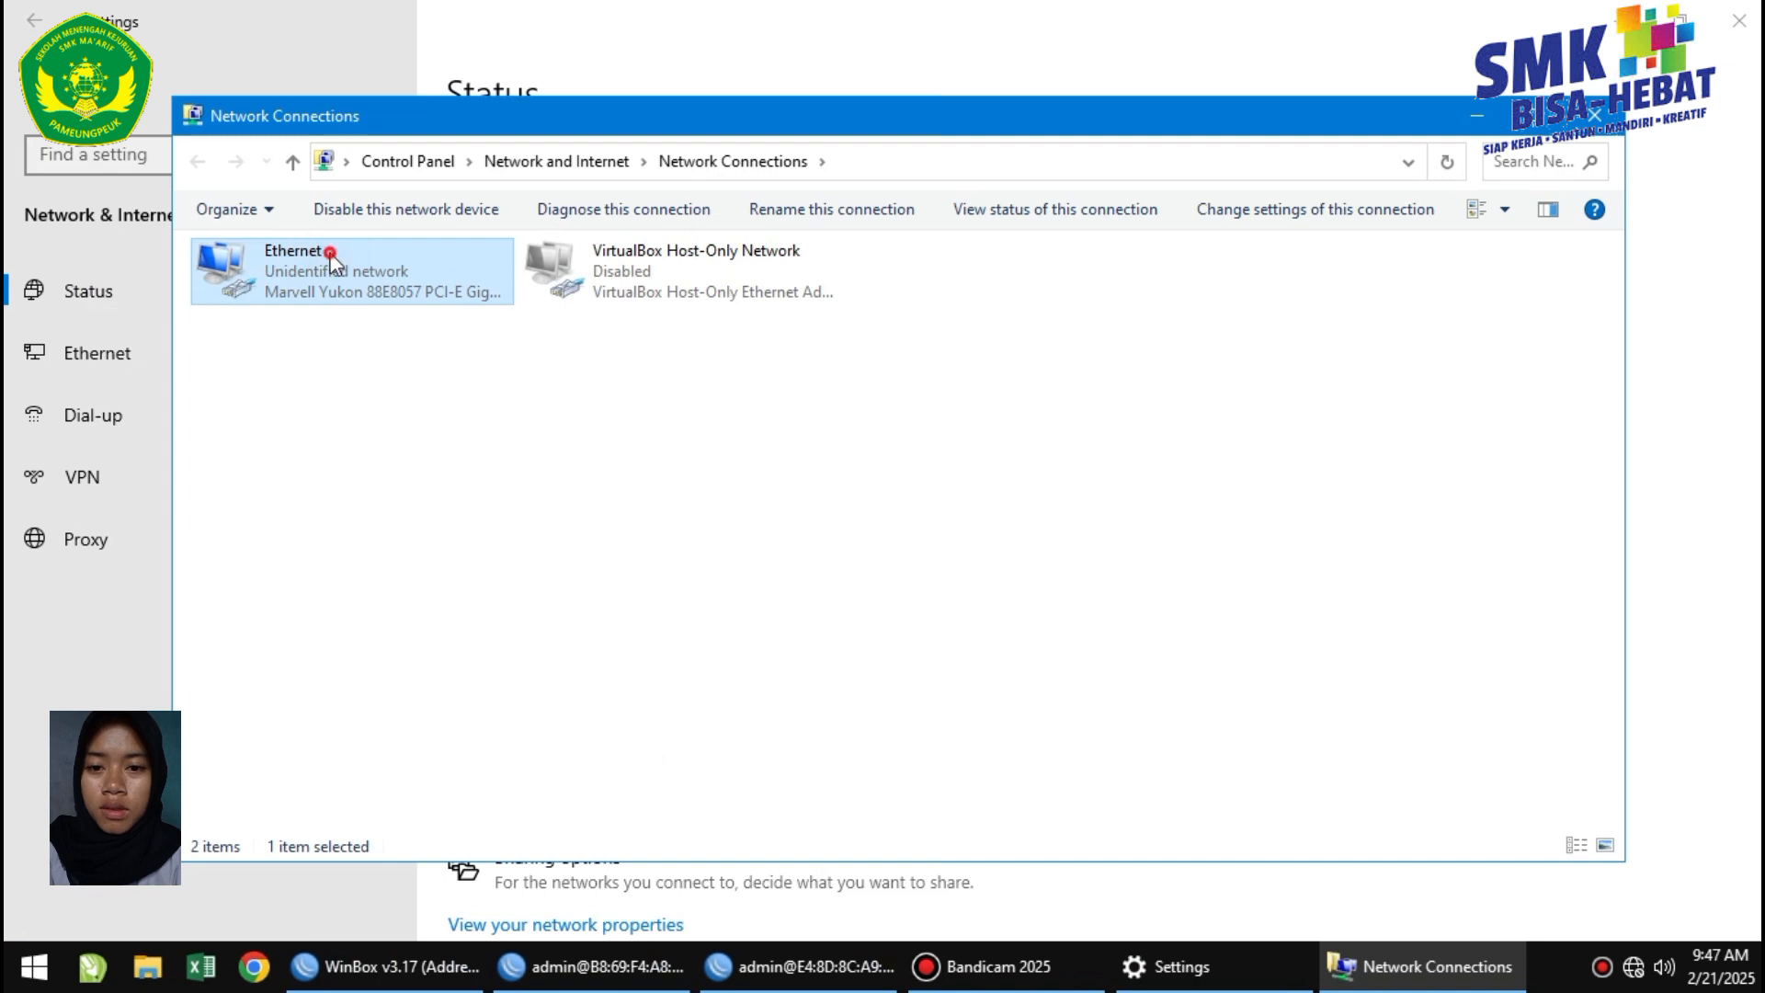
left_click(726, 696)
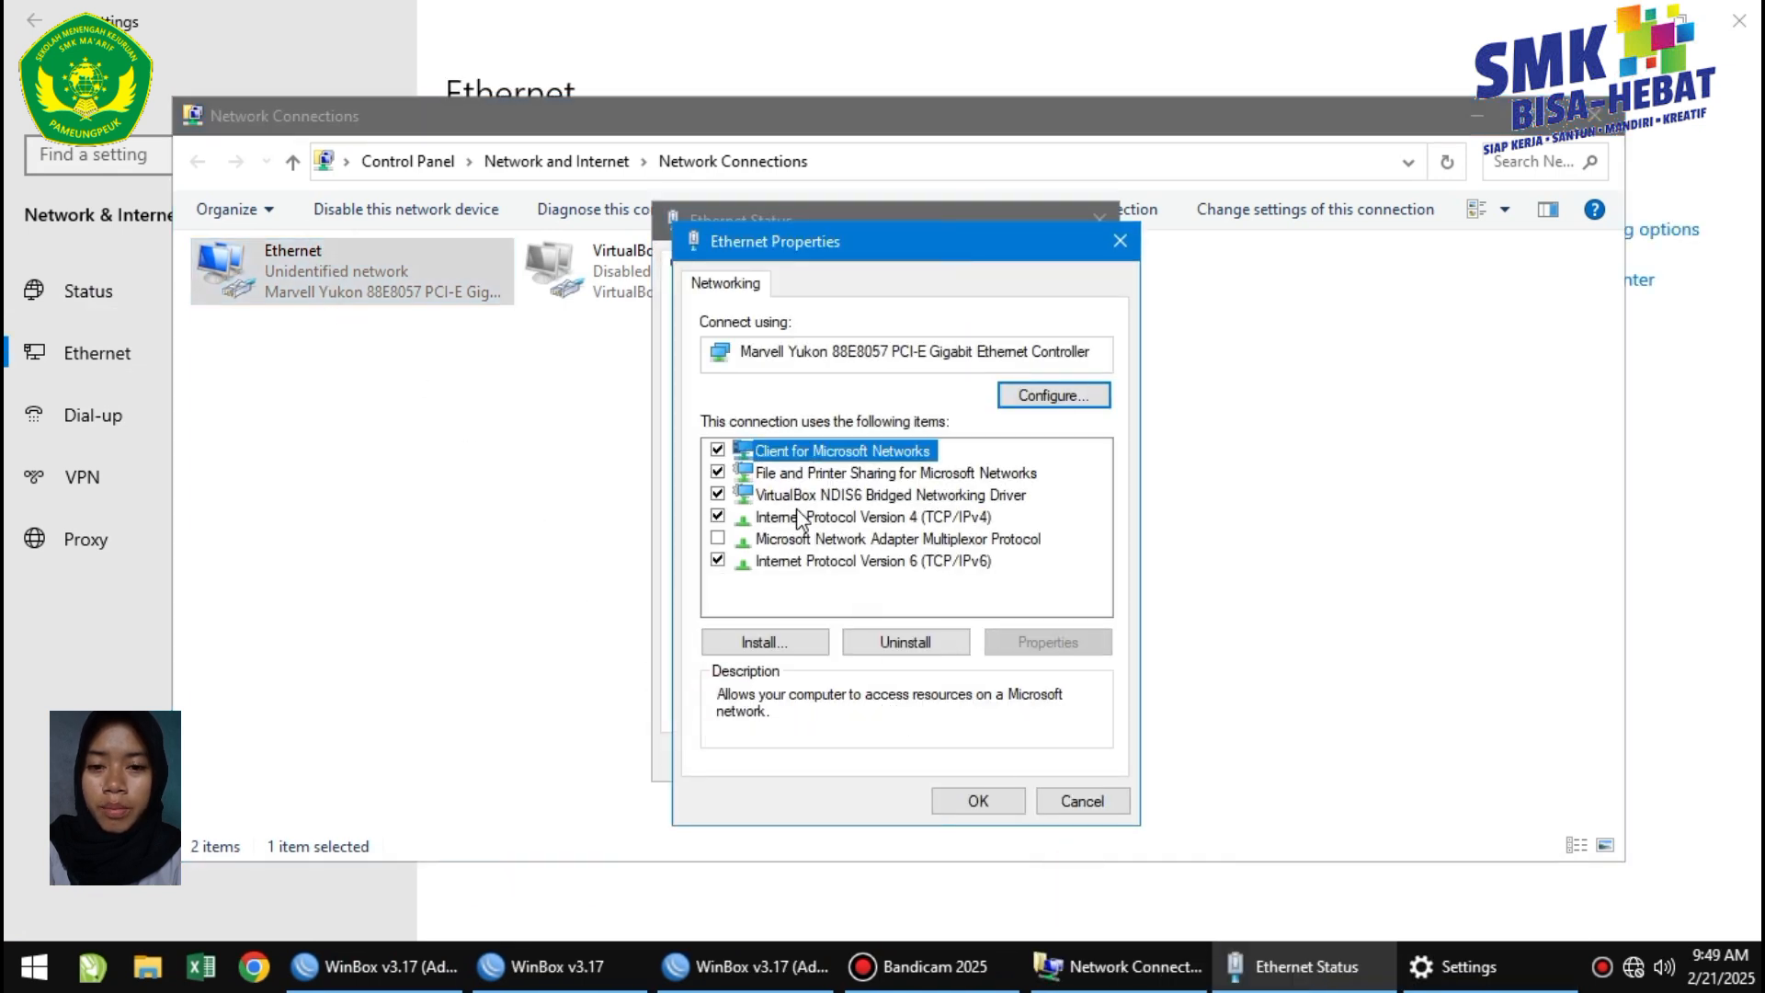
double_click(796, 517)
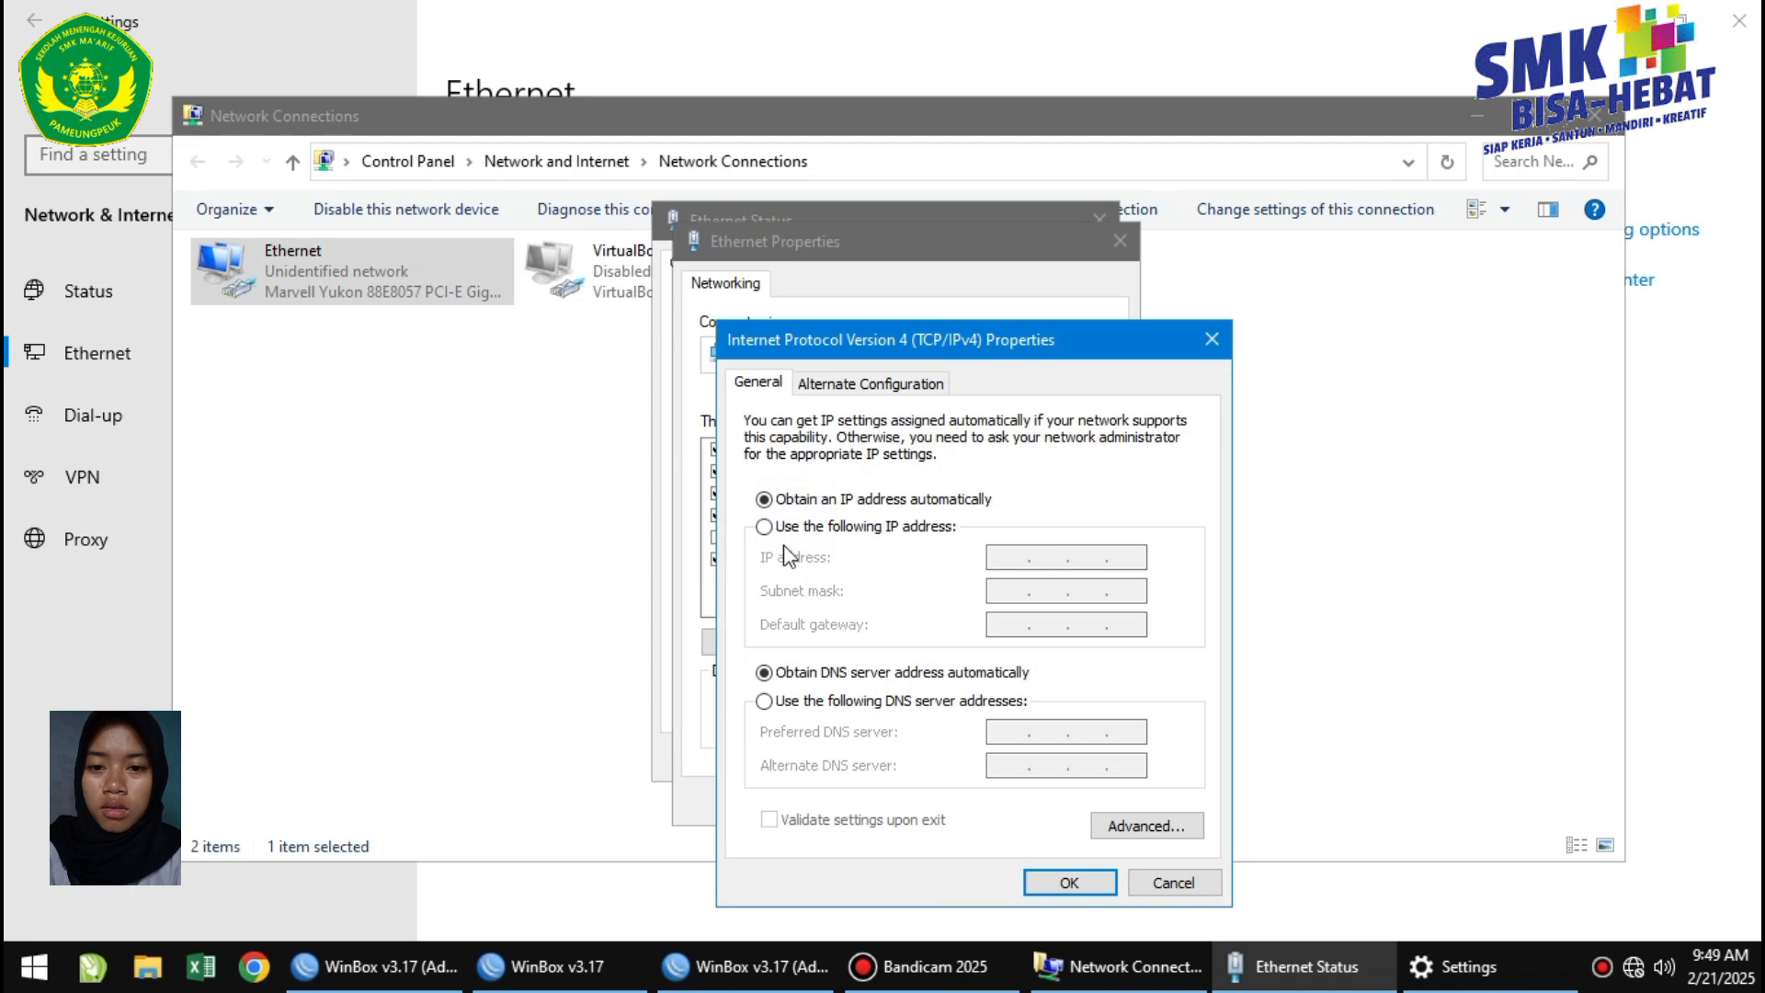
left_click(764, 527)
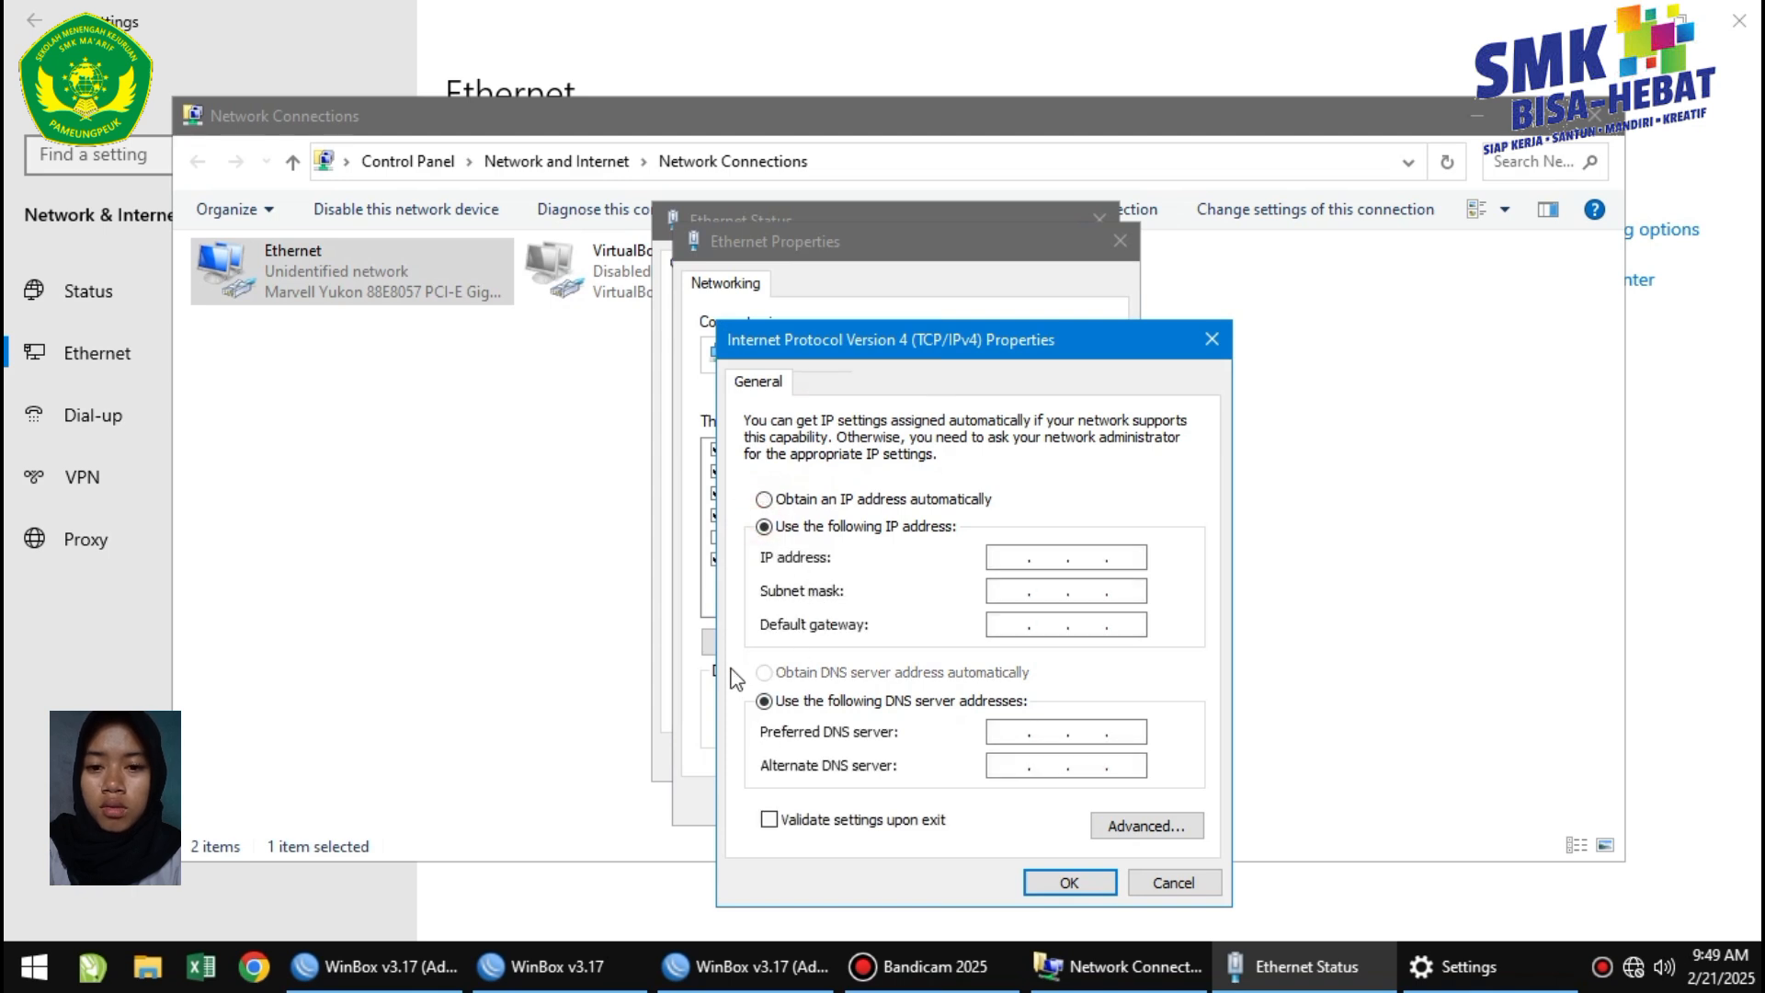
Enter IP 192.227.10.3/24, gateway 192.227.10.2, DNS 192.168.1.1 and 8.8.8.8, and confirm.
left_click(1014, 556)
mouse_move(816, 984)
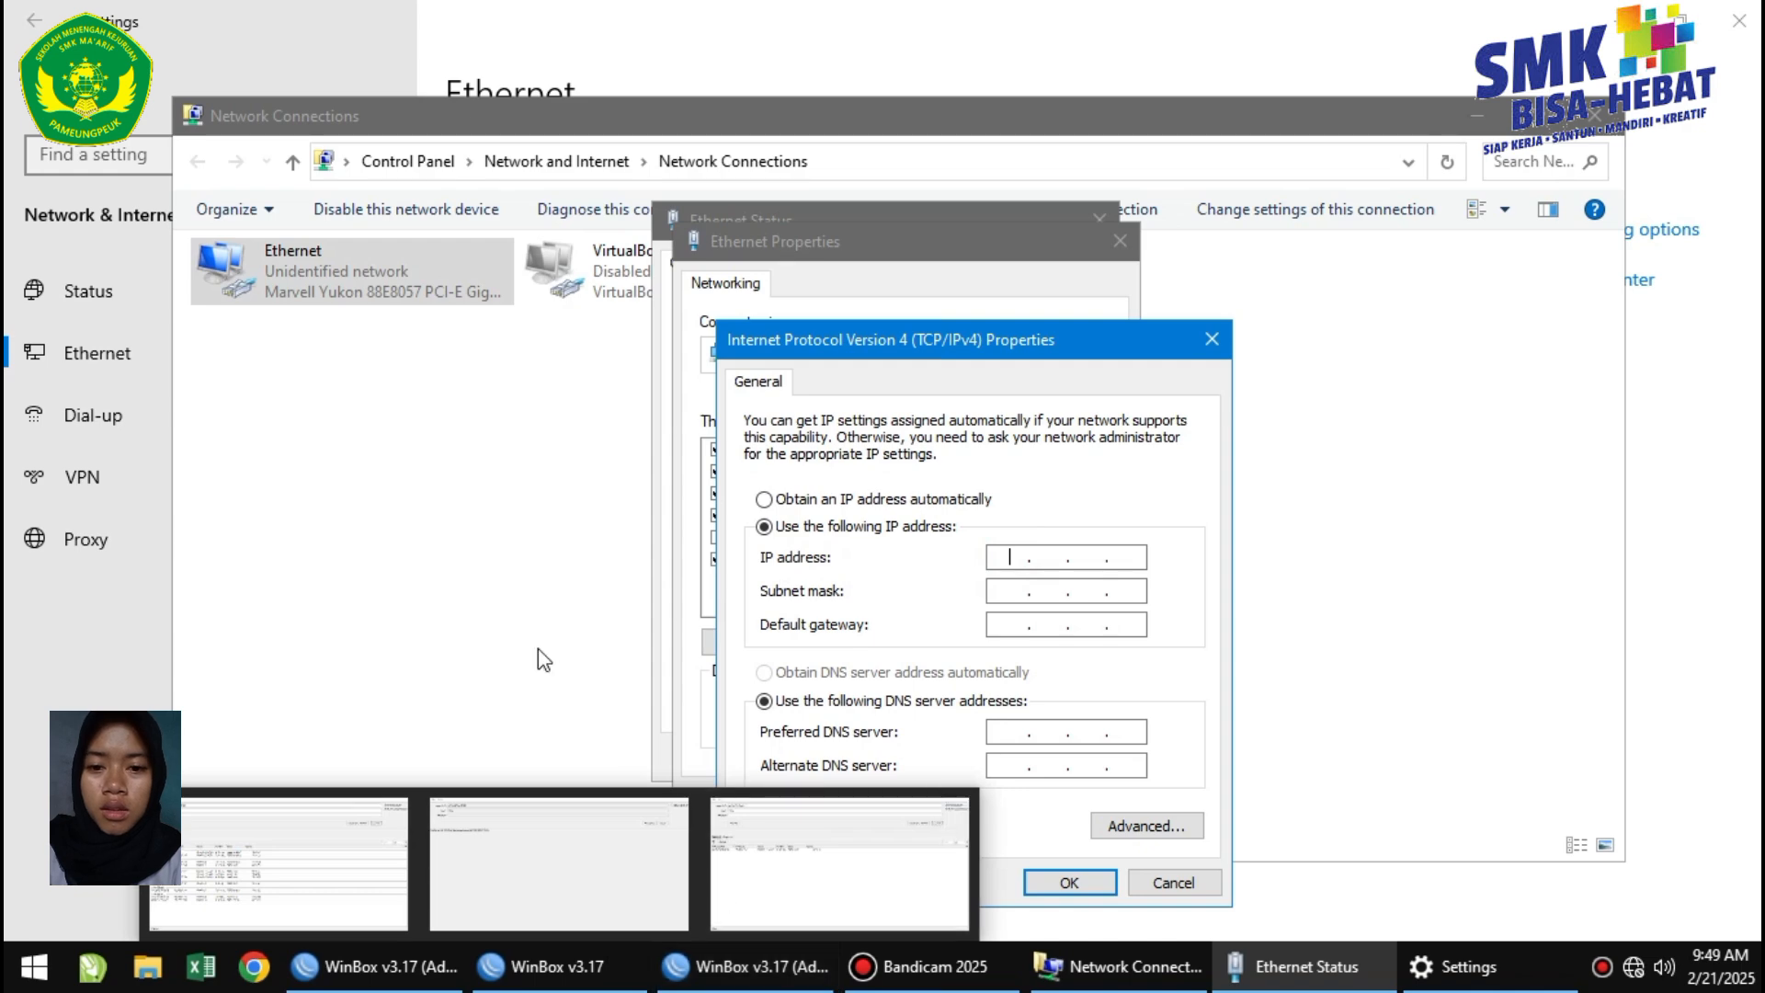
type("192 . 227 . 10 . 3")
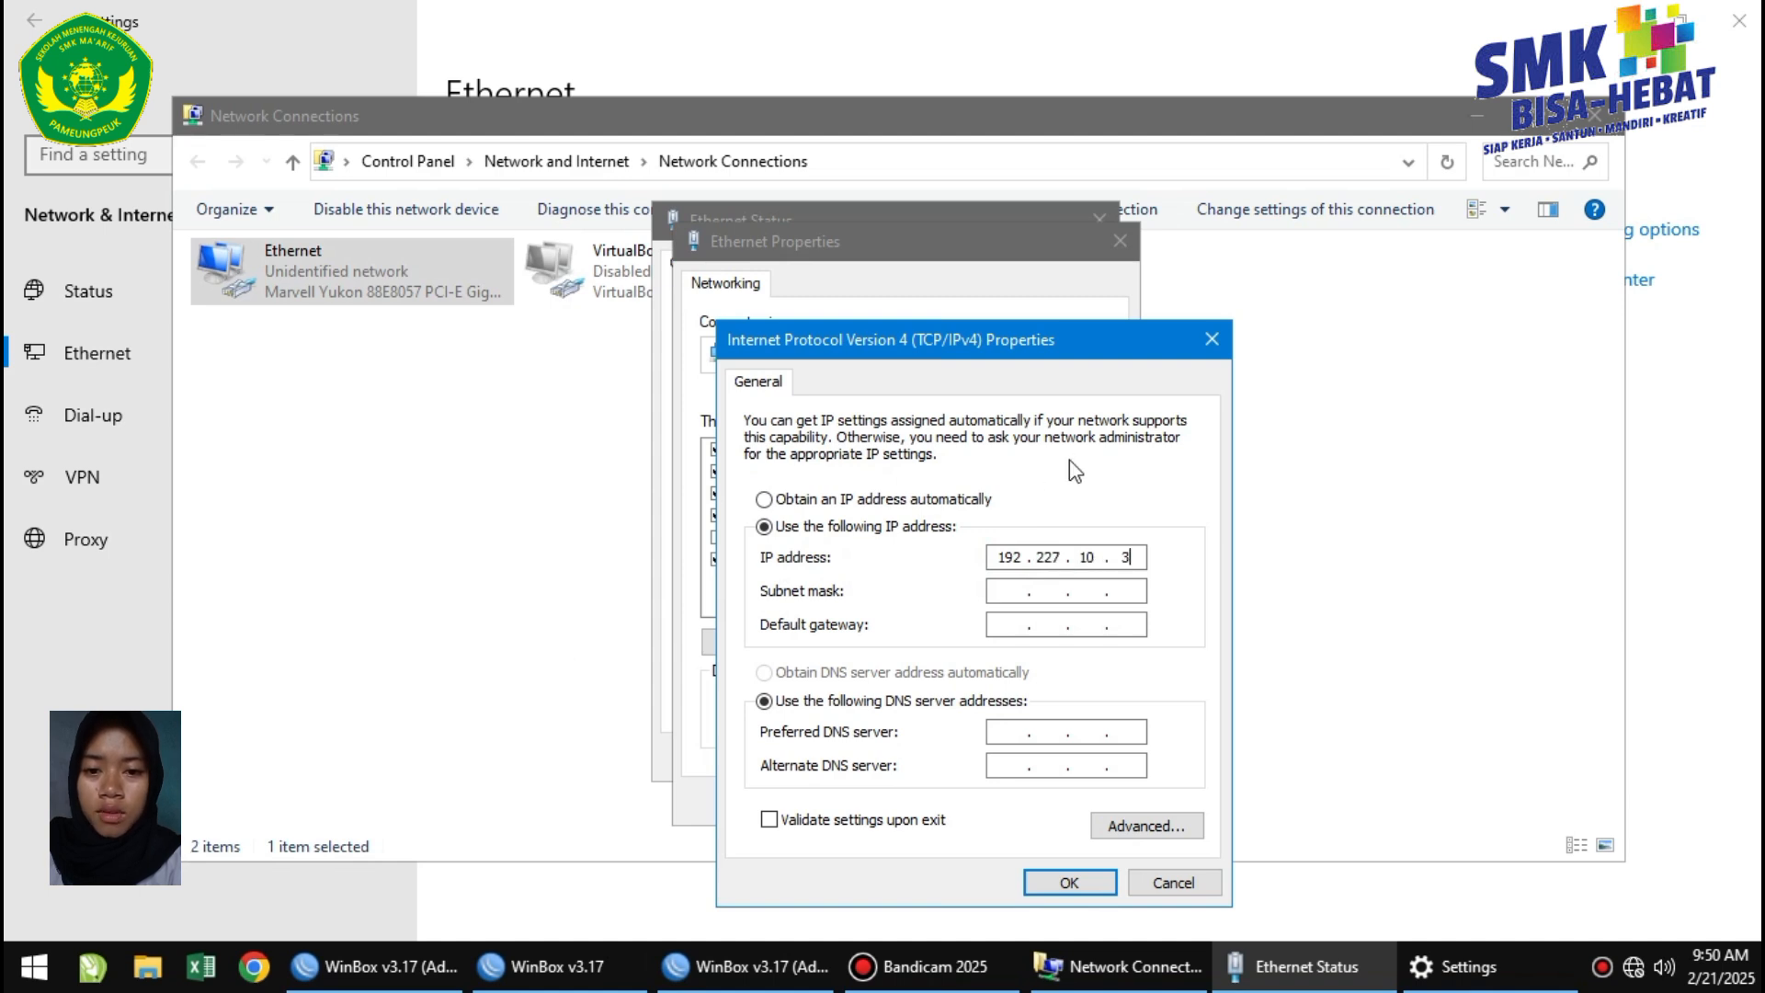
left_click(995, 590)
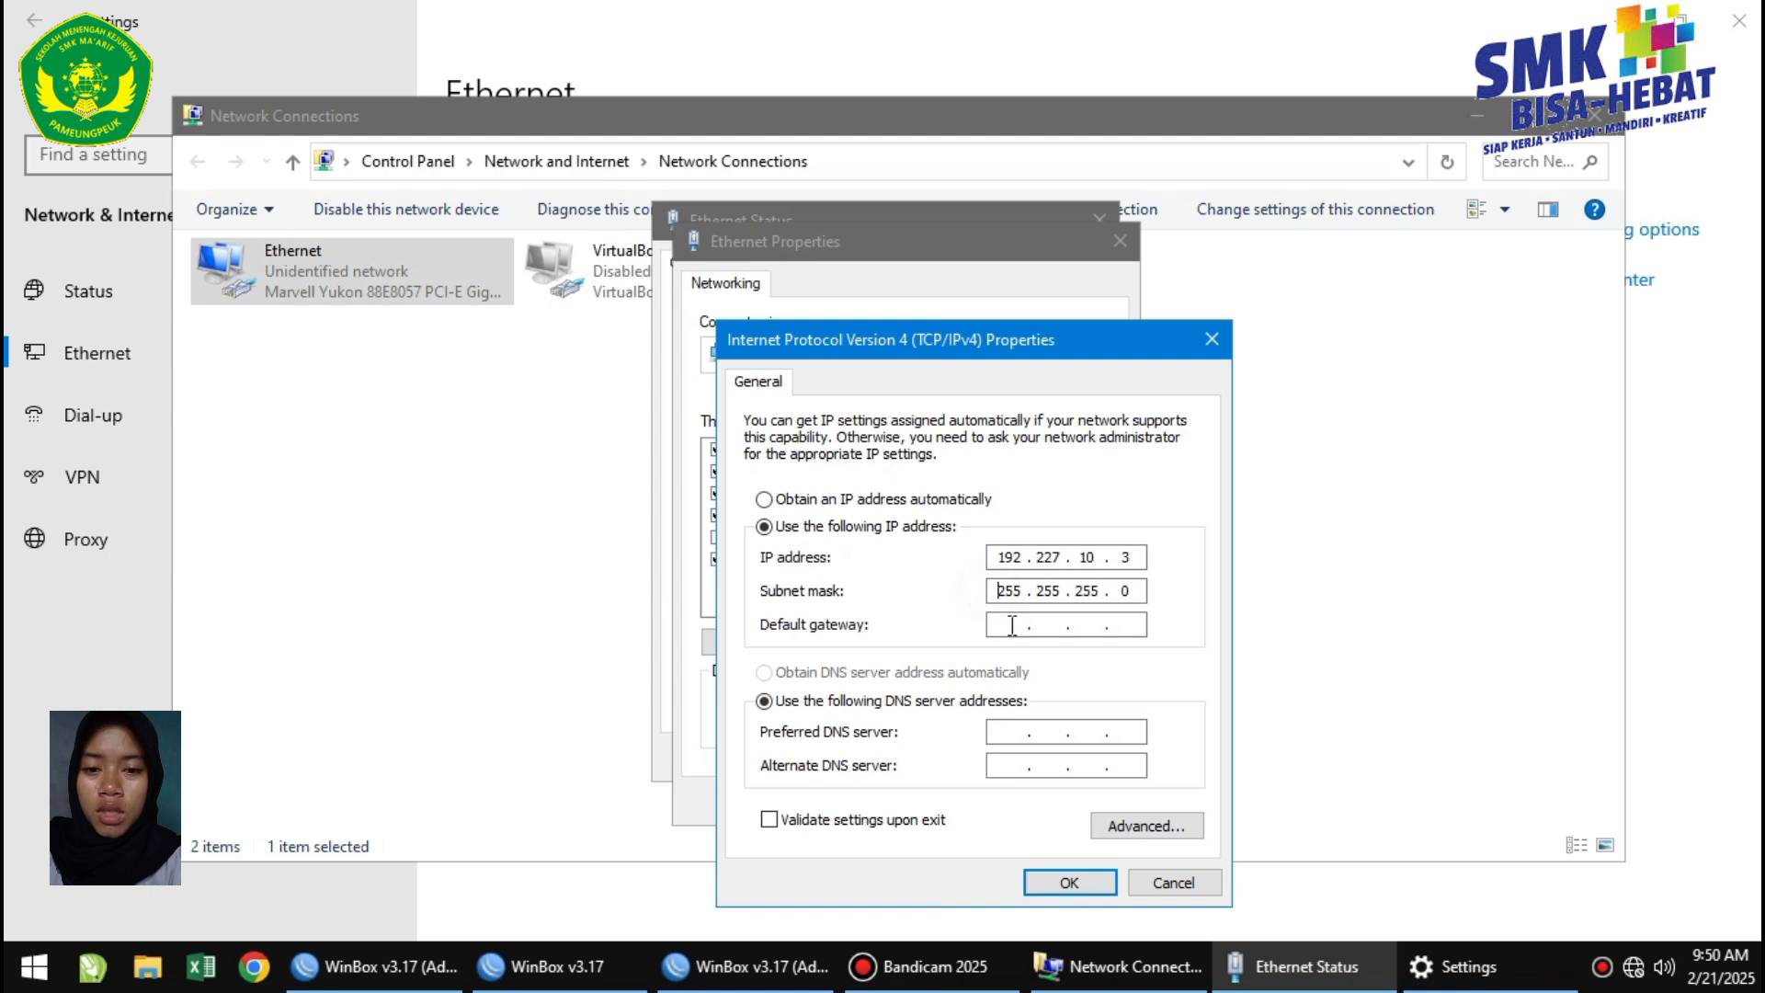
left_click(1010, 624)
type("192 . 227 . 10 . 2")
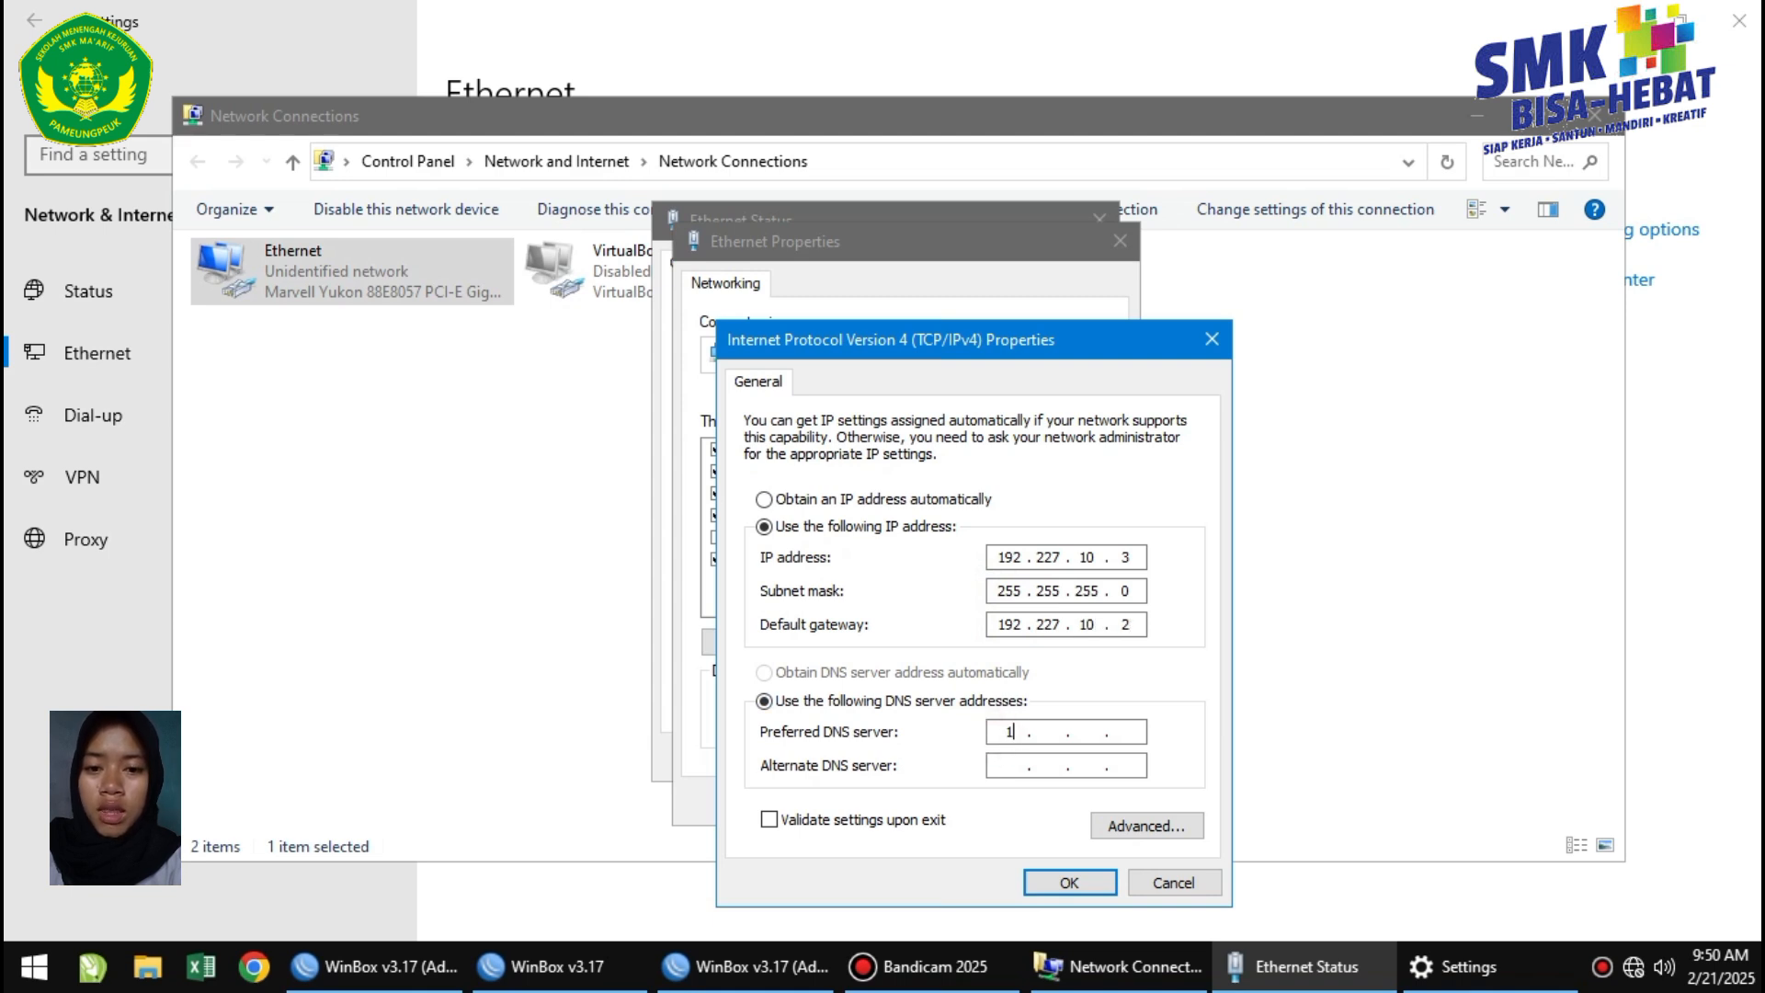
type("192 . 168 .")
left_click(1015, 768)
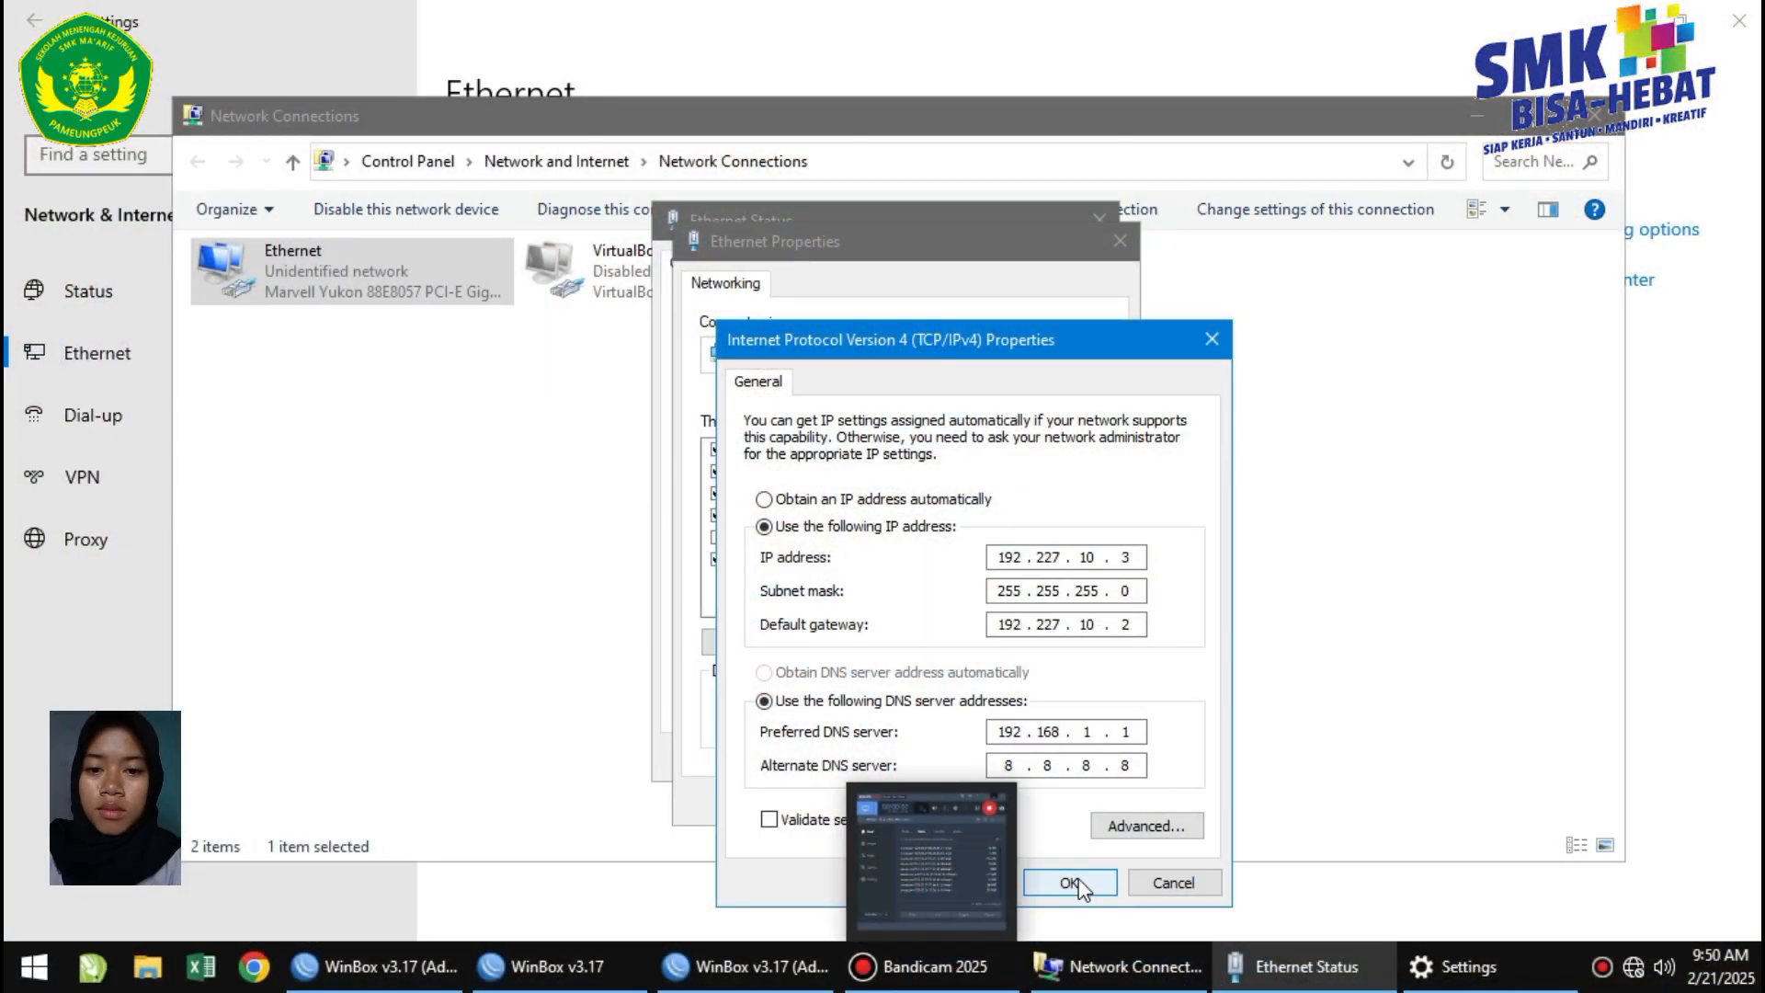
left_click(1071, 883)
left_click(1000, 807)
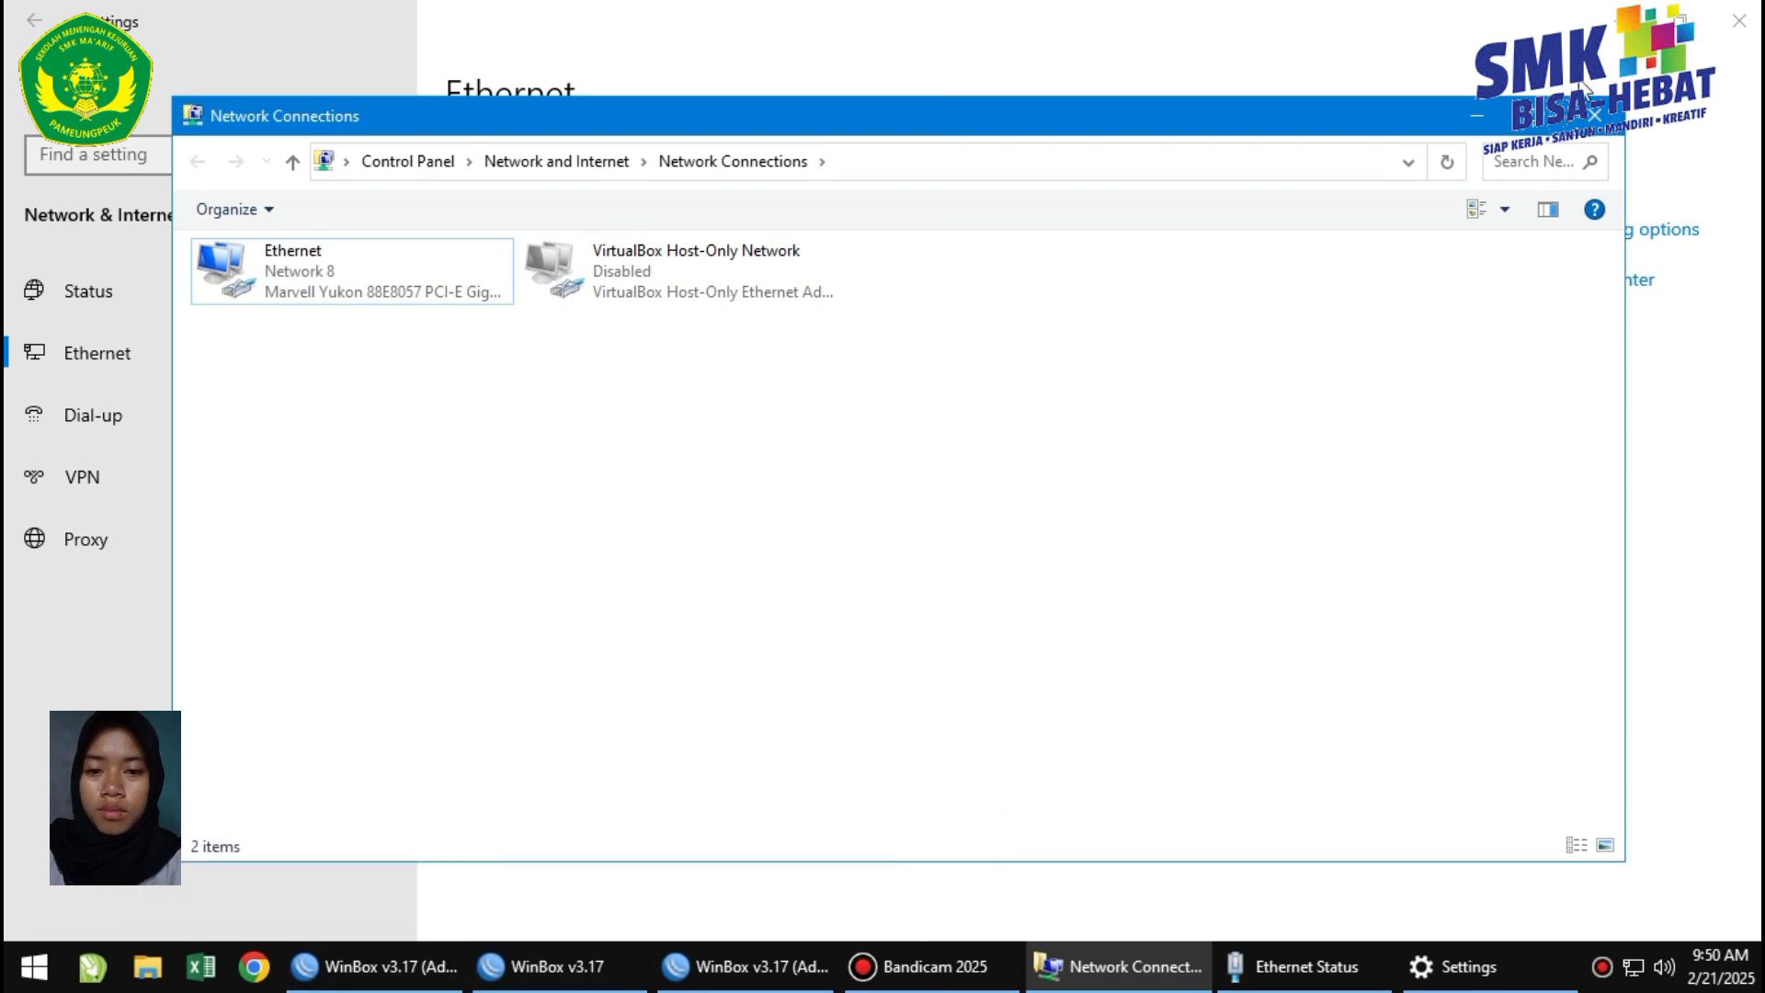
Close Network Connections, Settings, Ethernet Status and the WinBox reconnect prompt.
left_click(1595, 115)
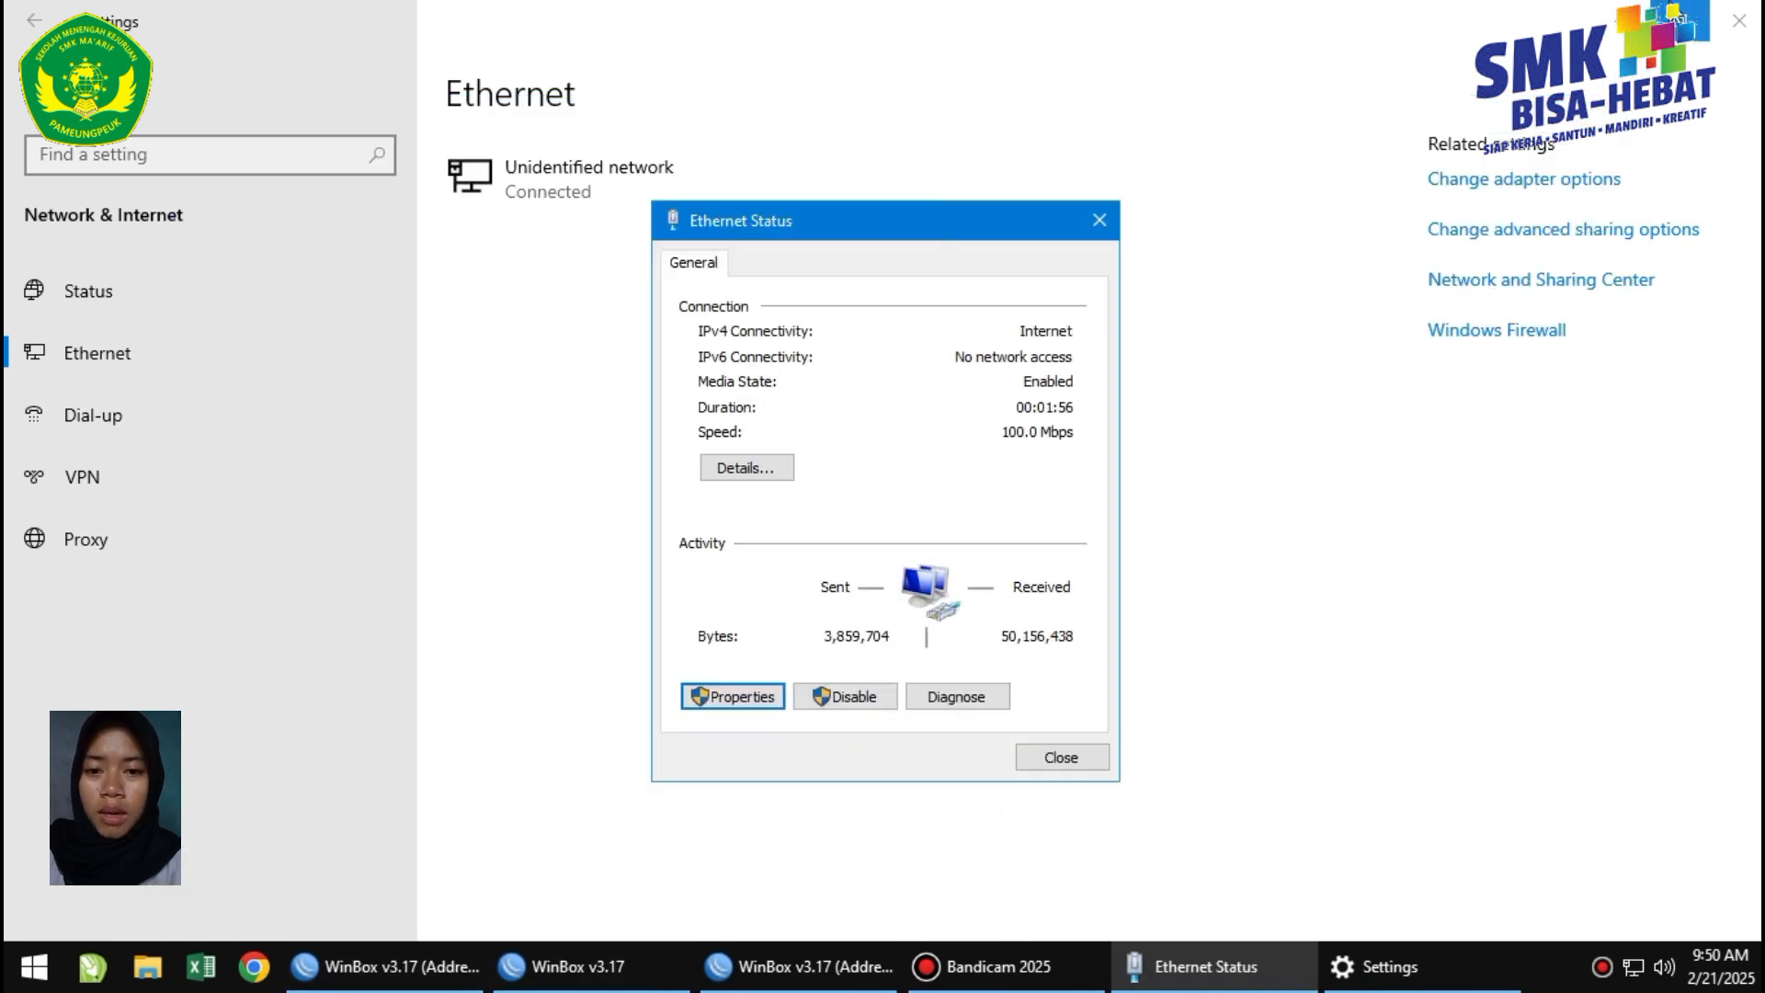
left_click(1732, 9)
left_click(1731, 9)
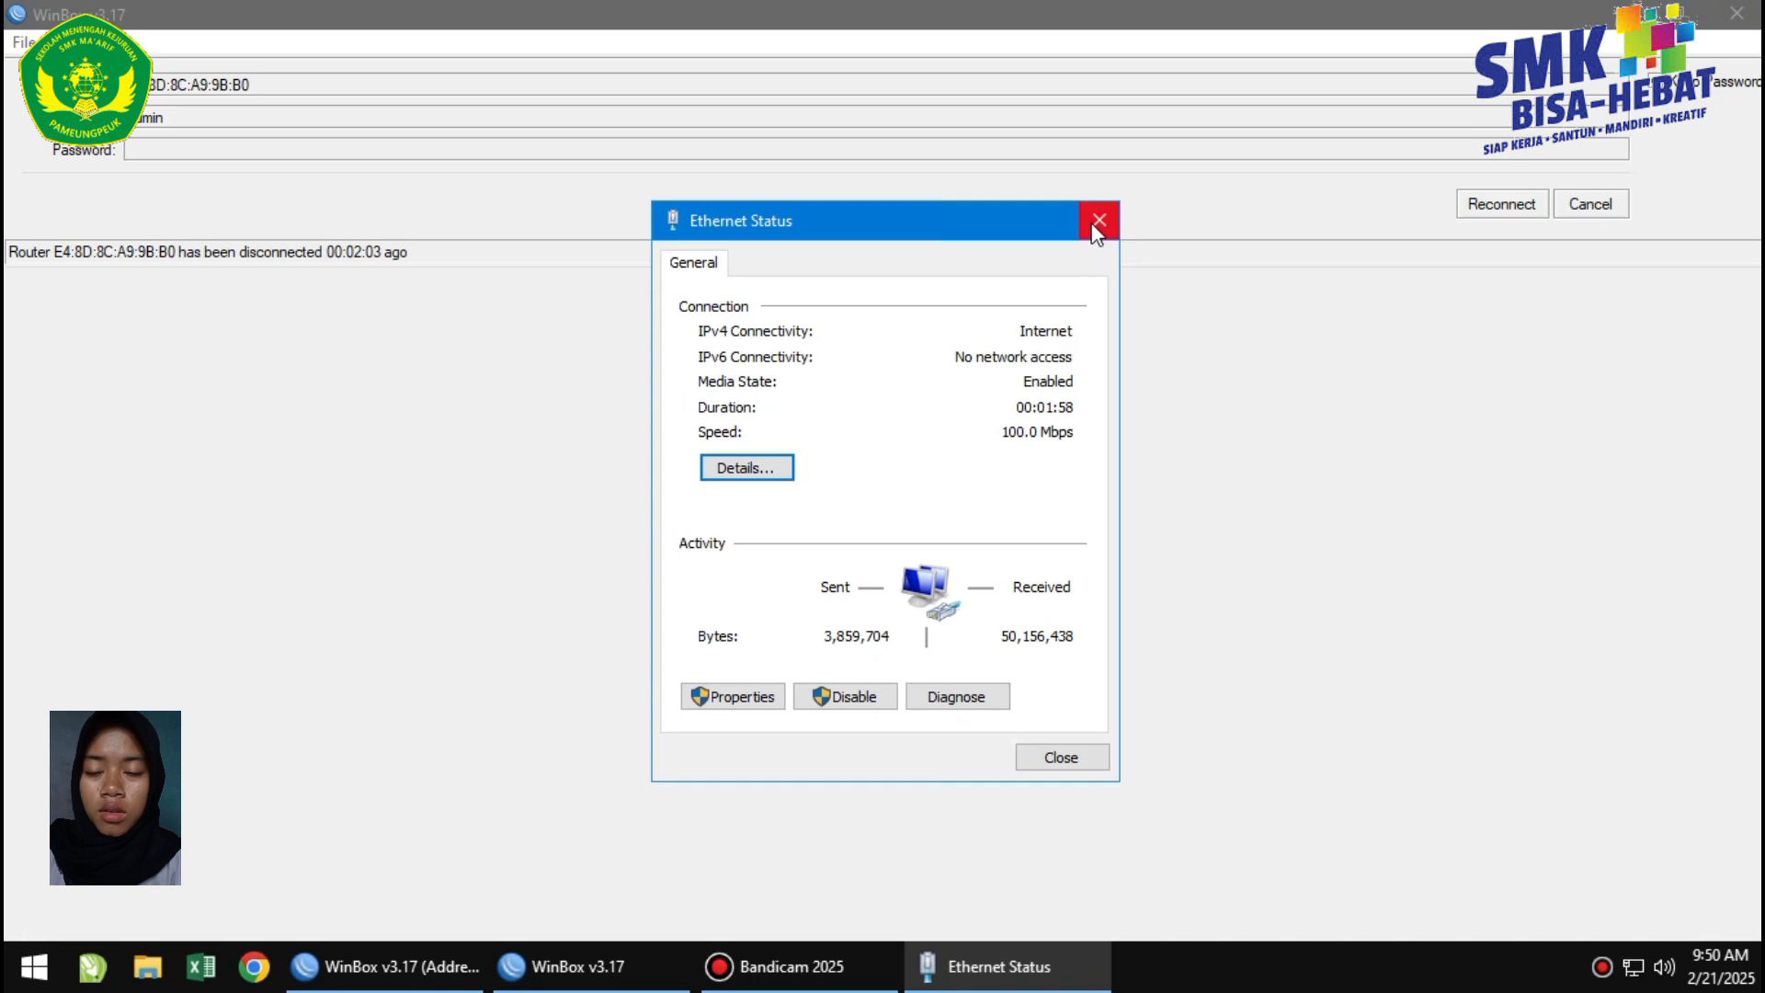
left_click(1099, 220)
left_click(1575, 205)
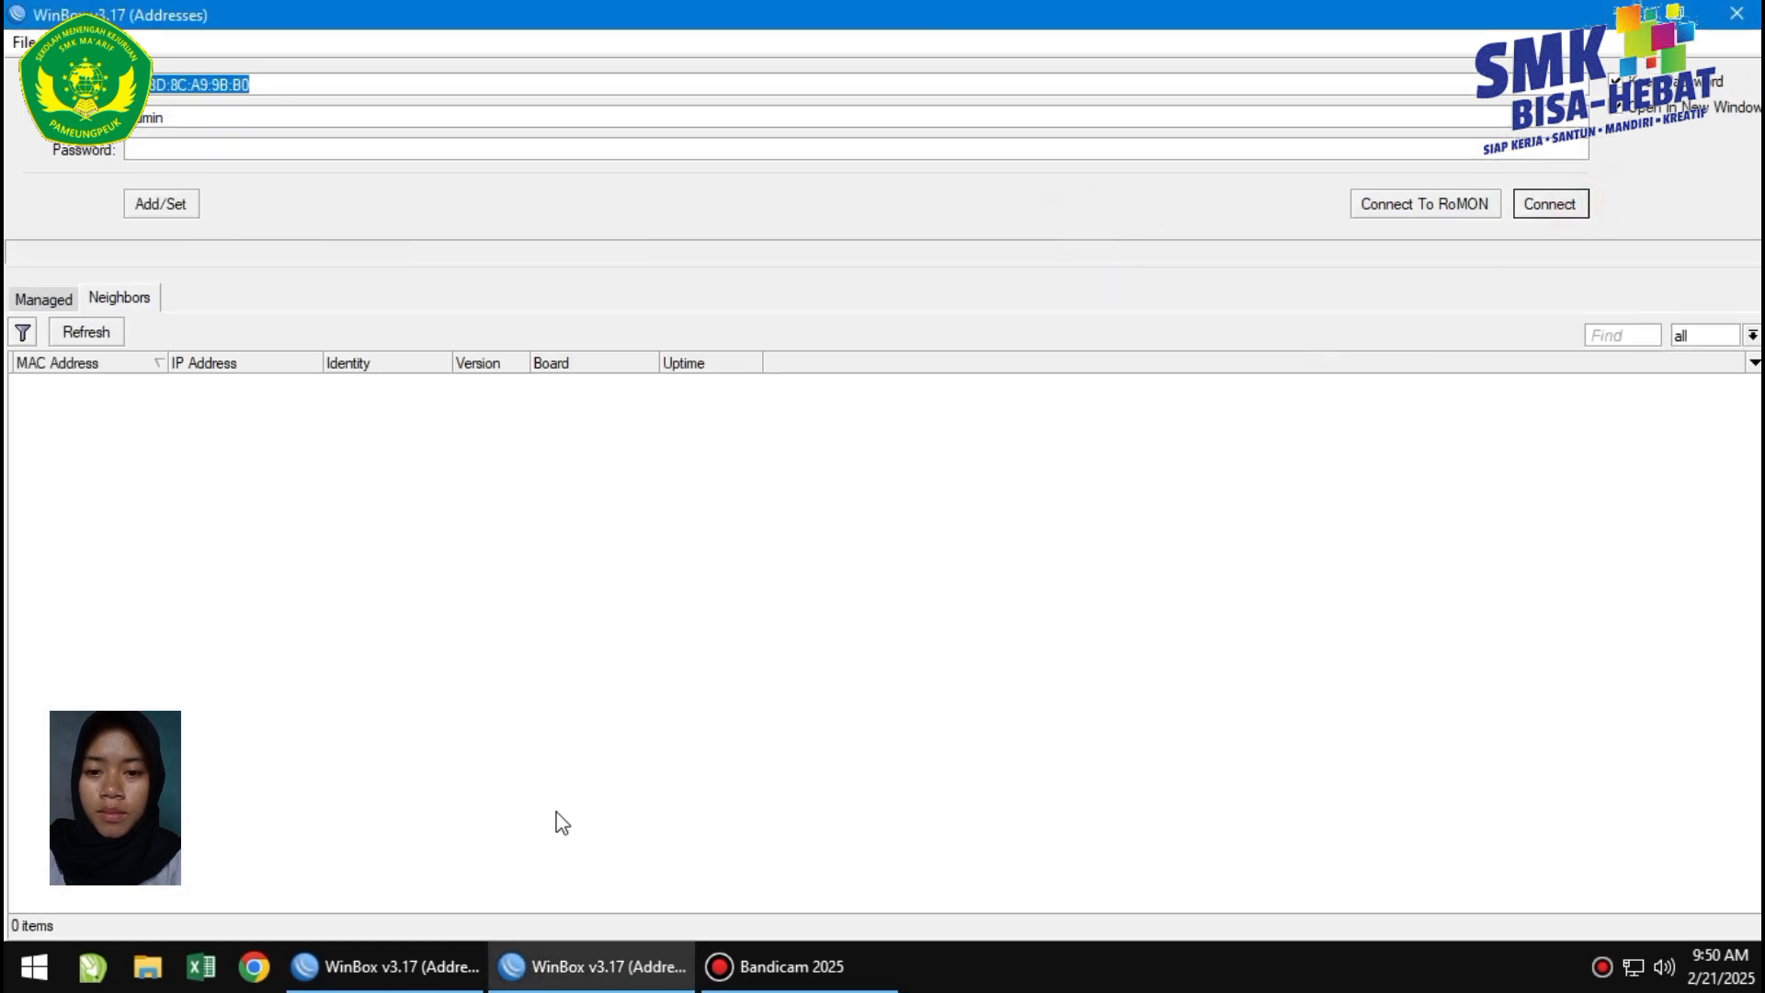
Search Google for 'linux' in Chrome and open the Linux.org result in a new tab.
left_click(247, 964)
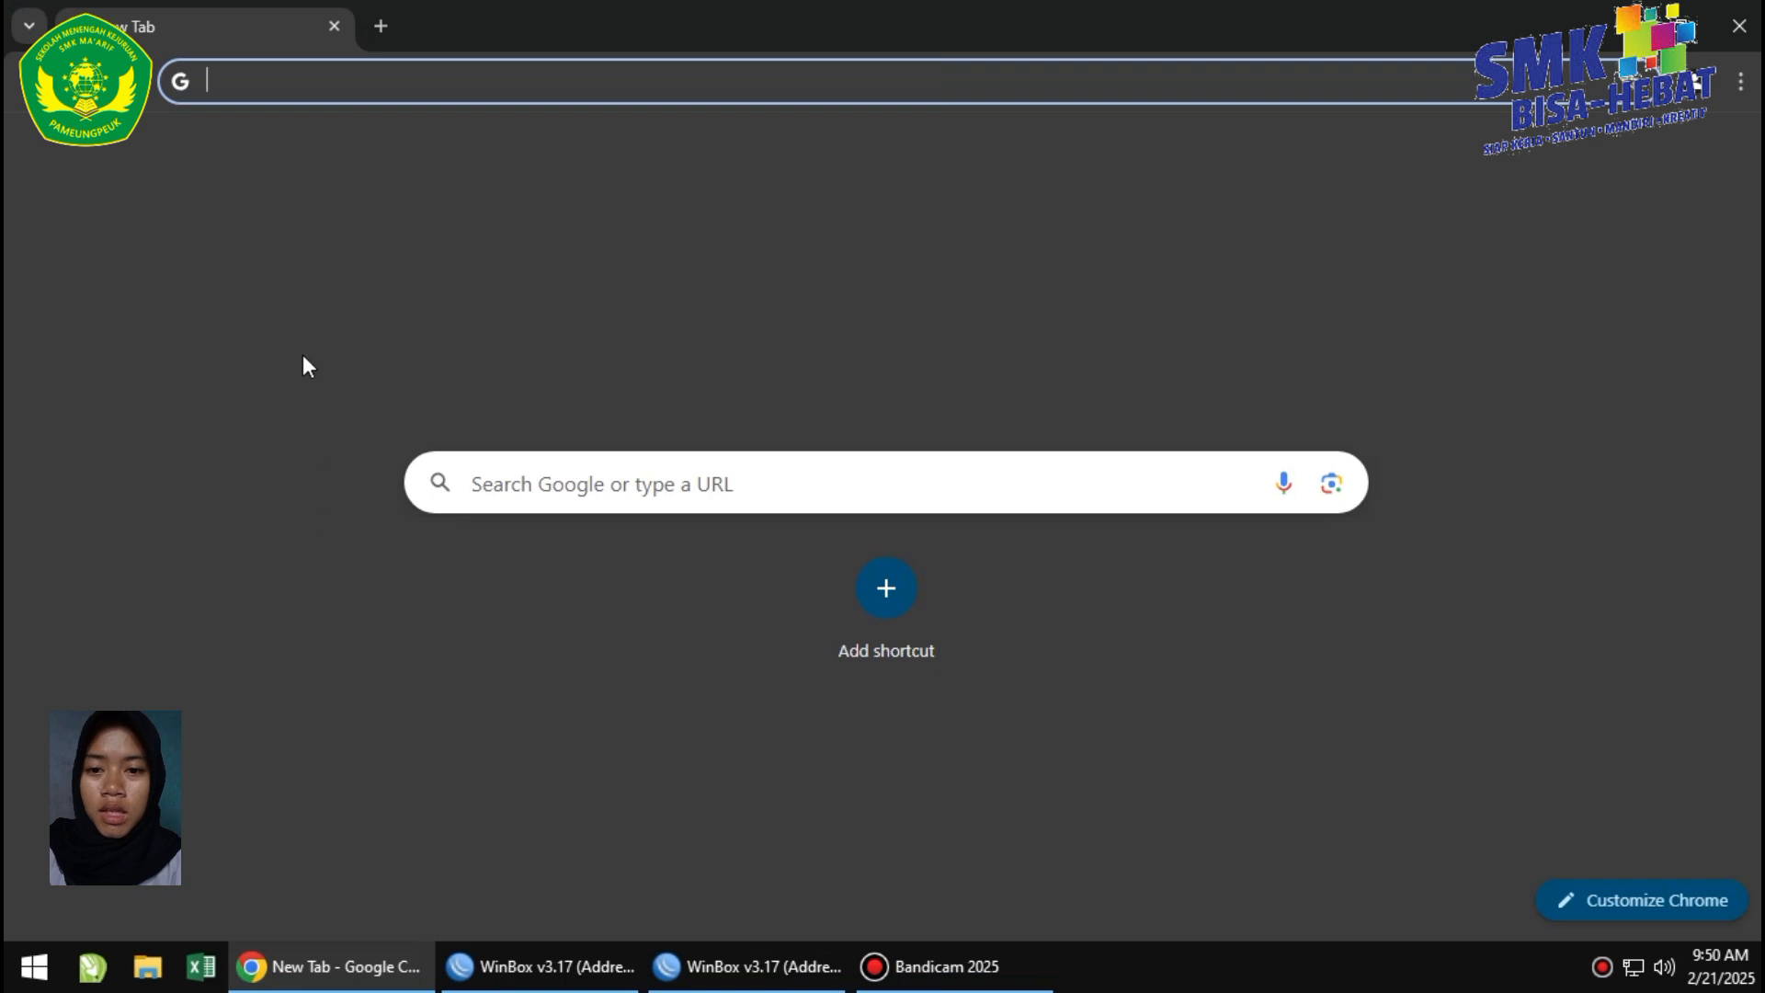
left_click(242, 71)
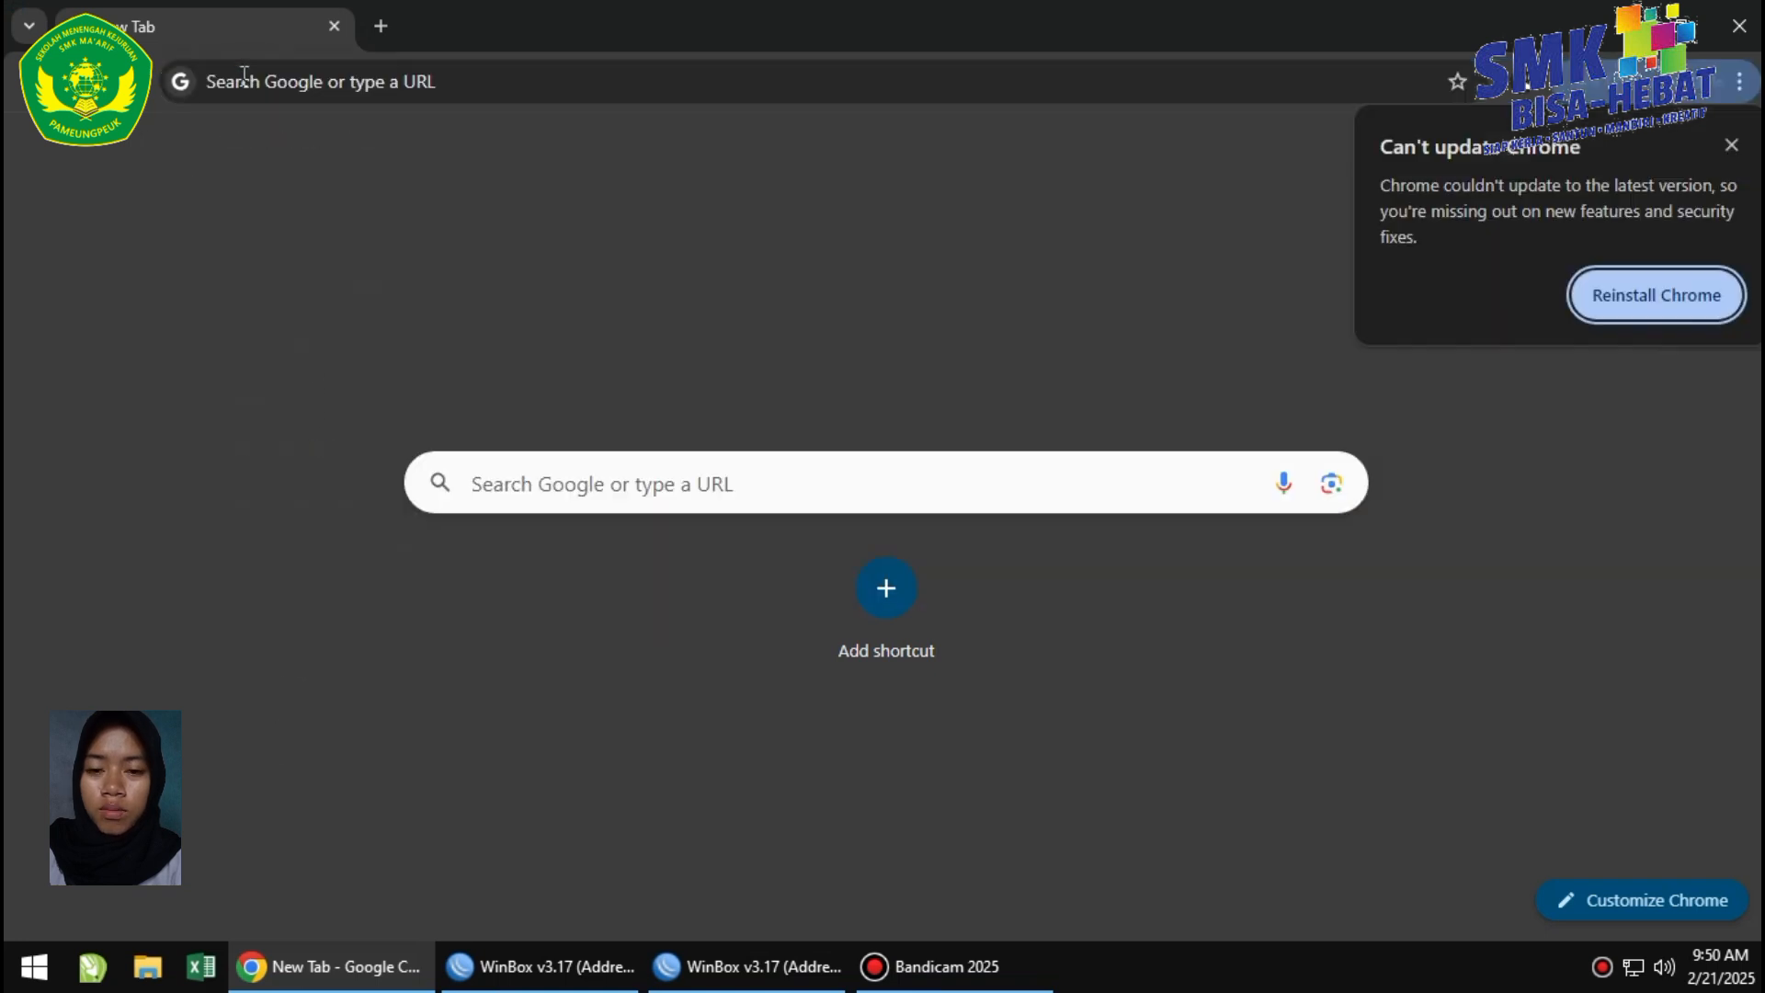
left_click(255, 85)
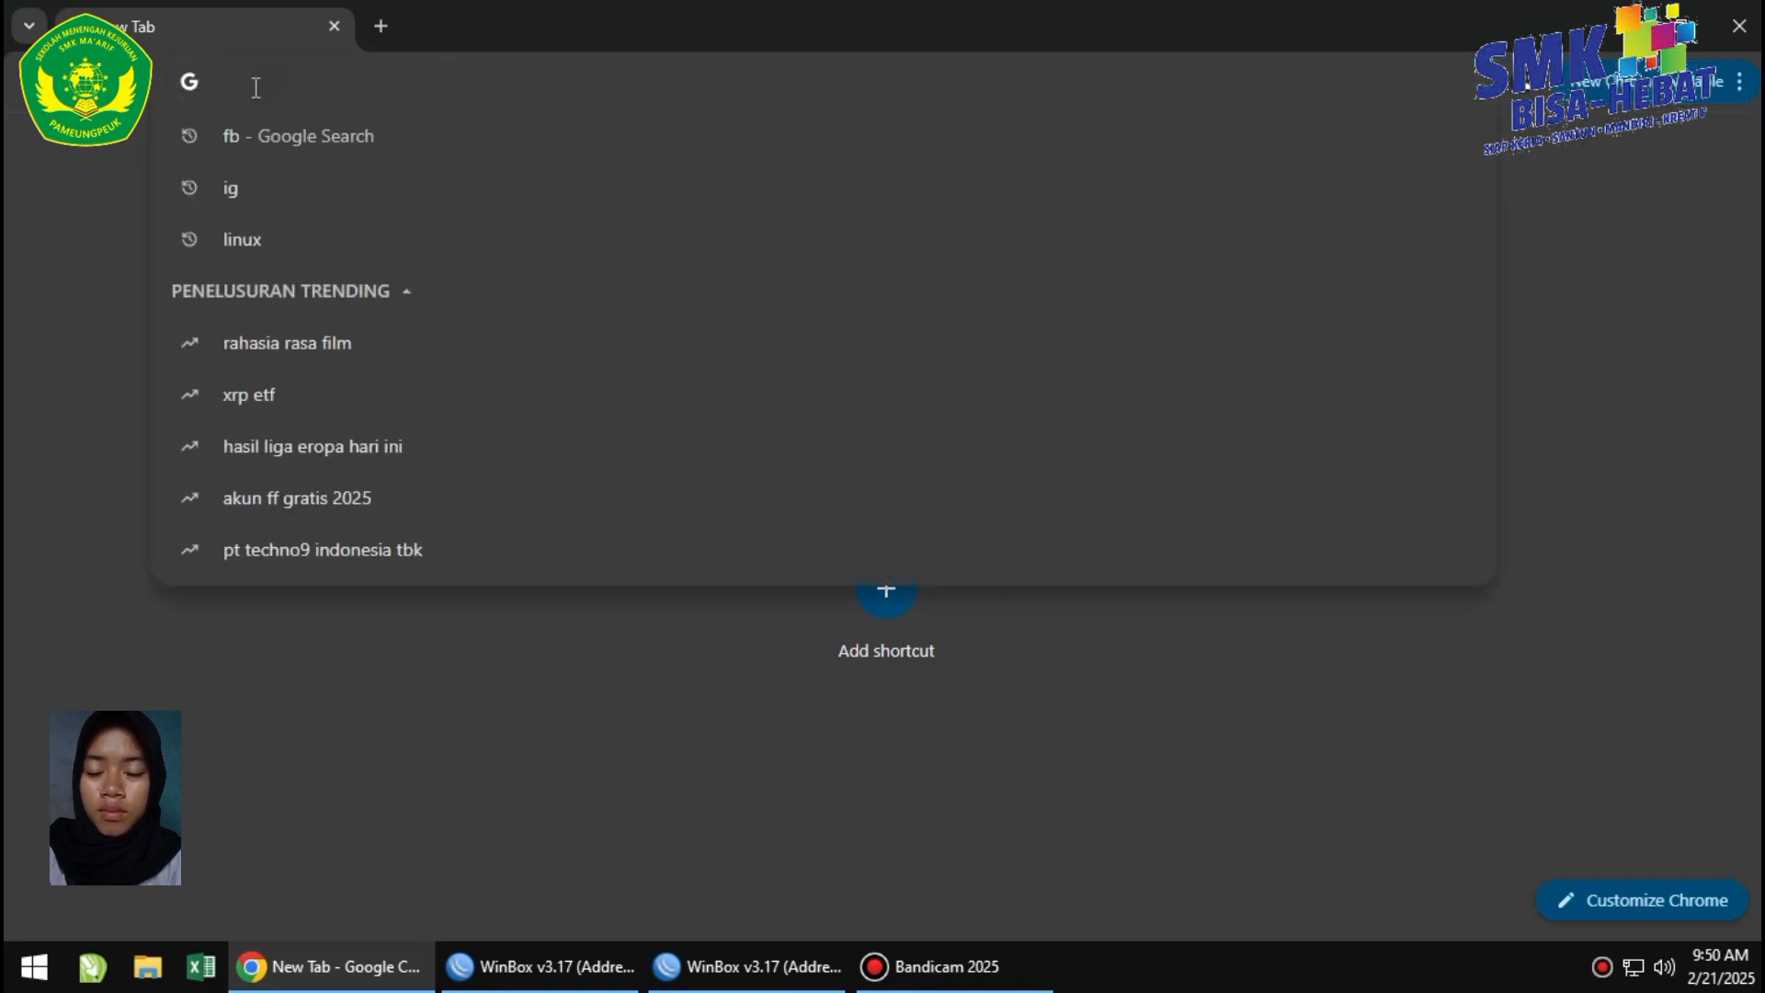
type("linux")
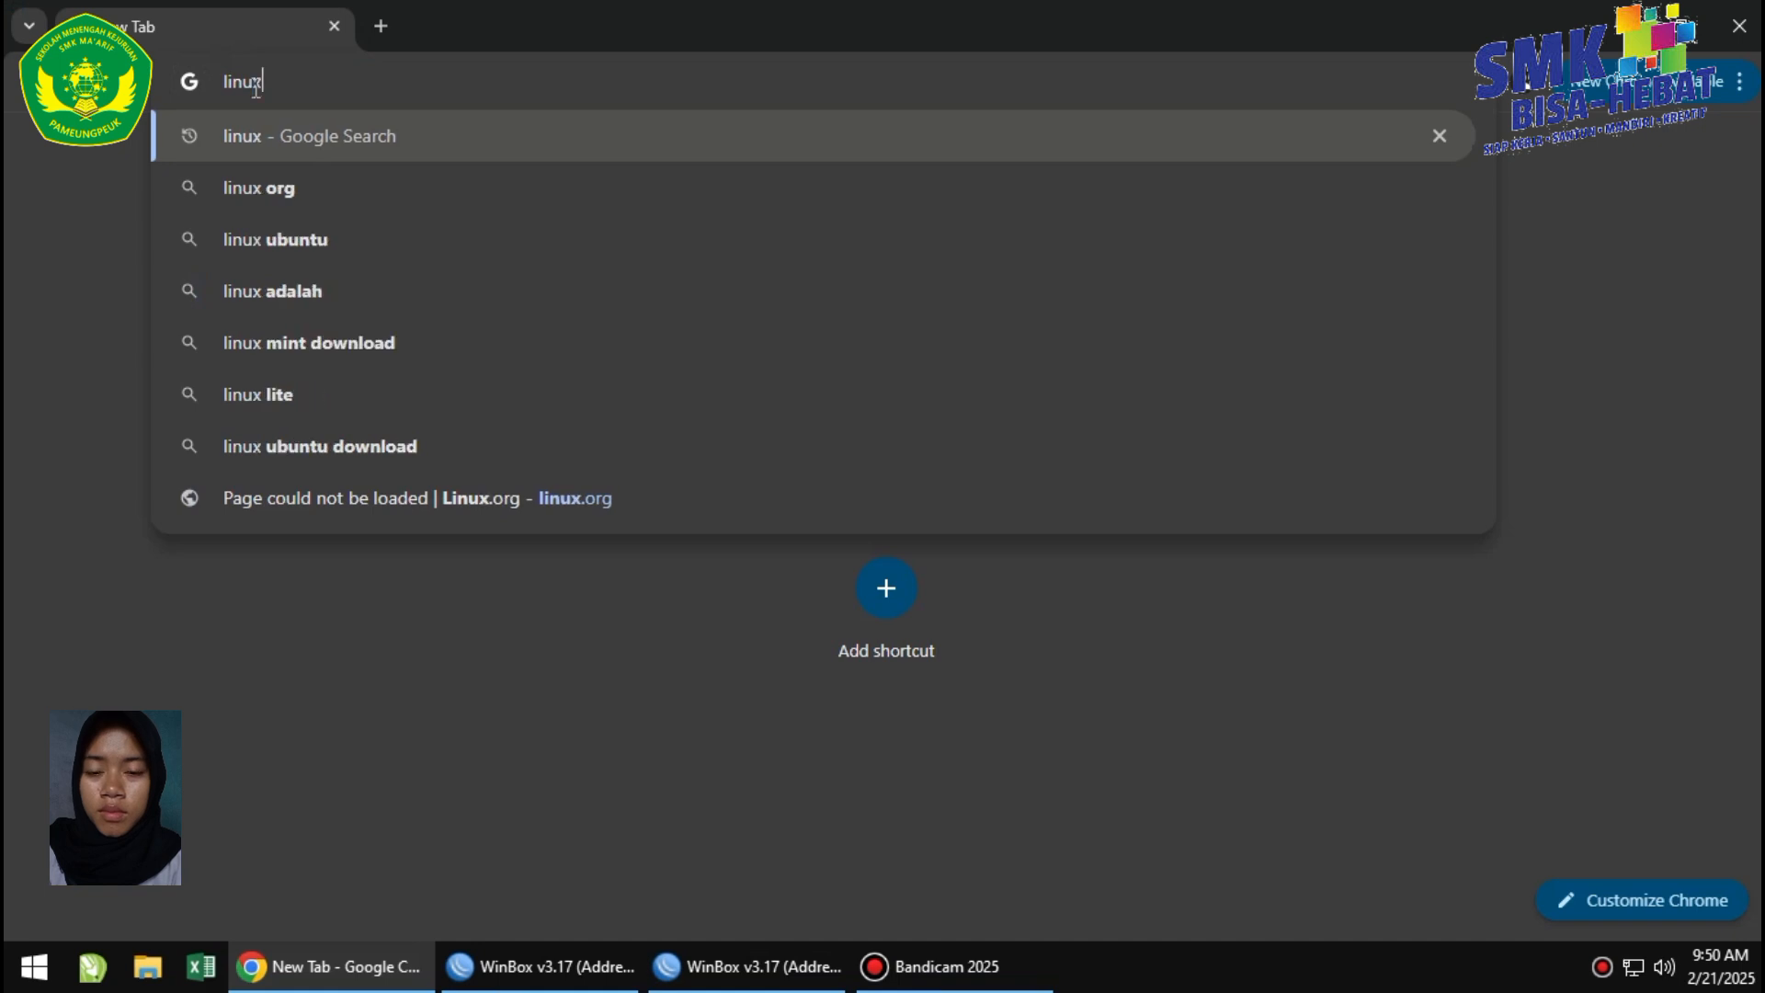
key("Return")
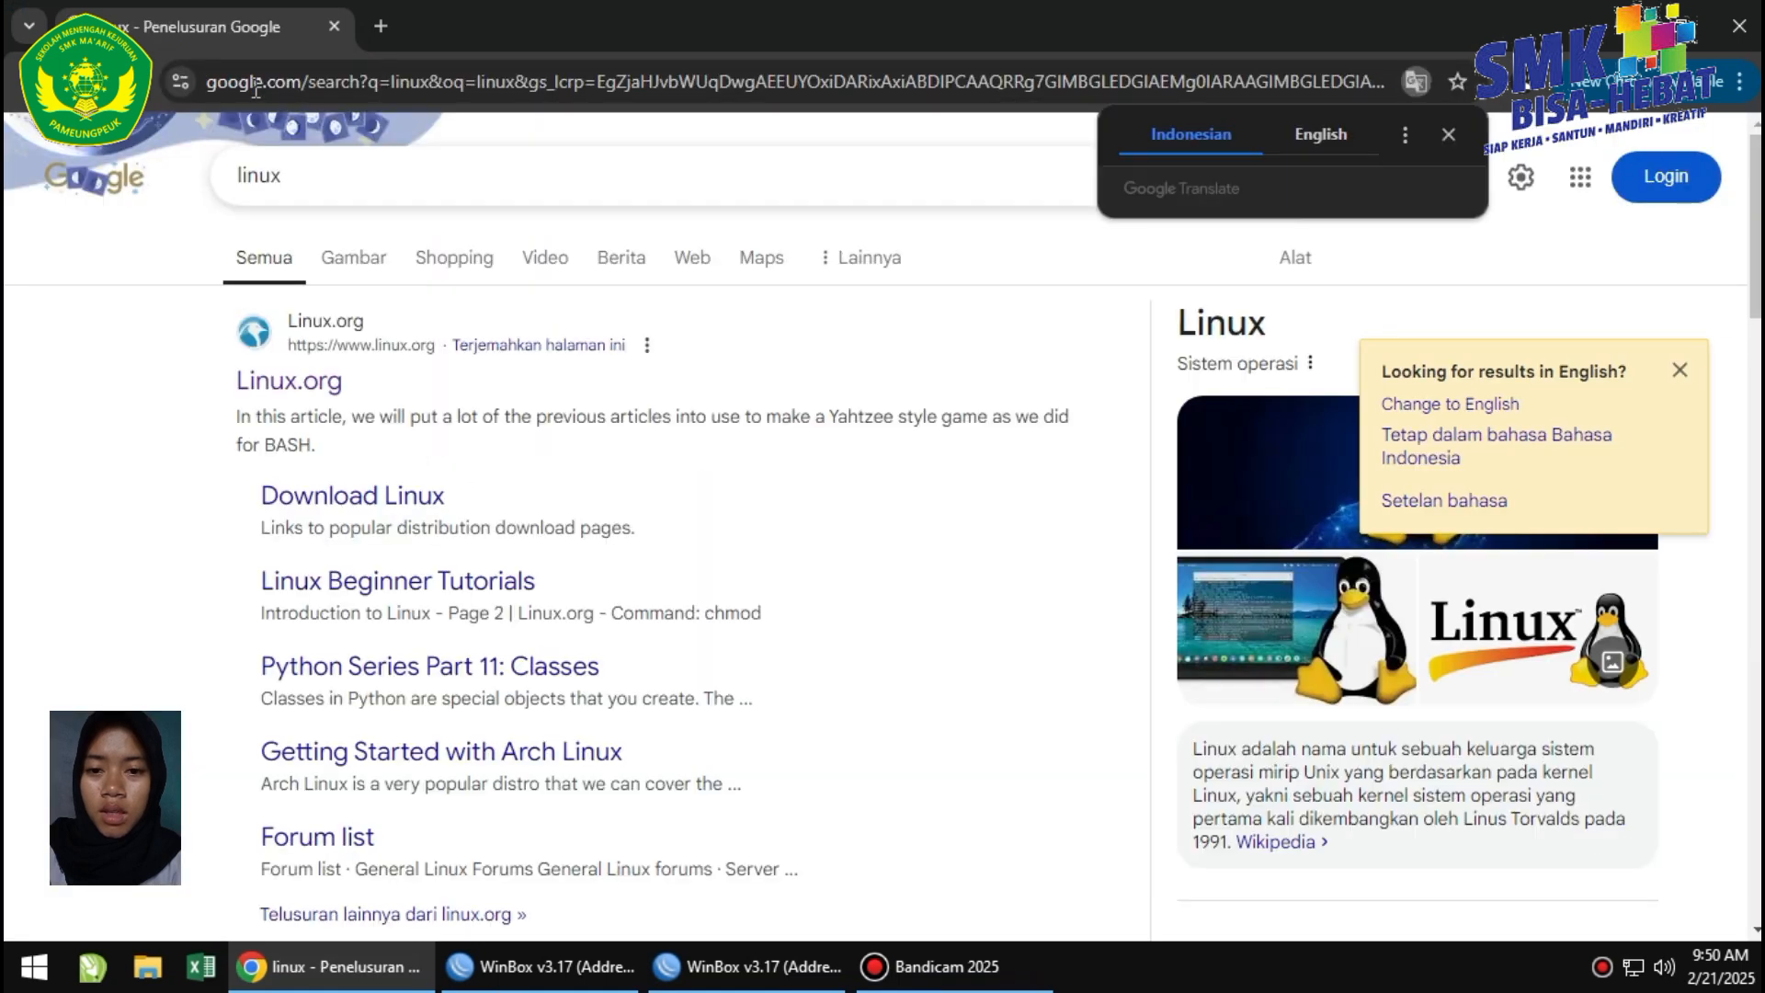
left_click(281, 371)
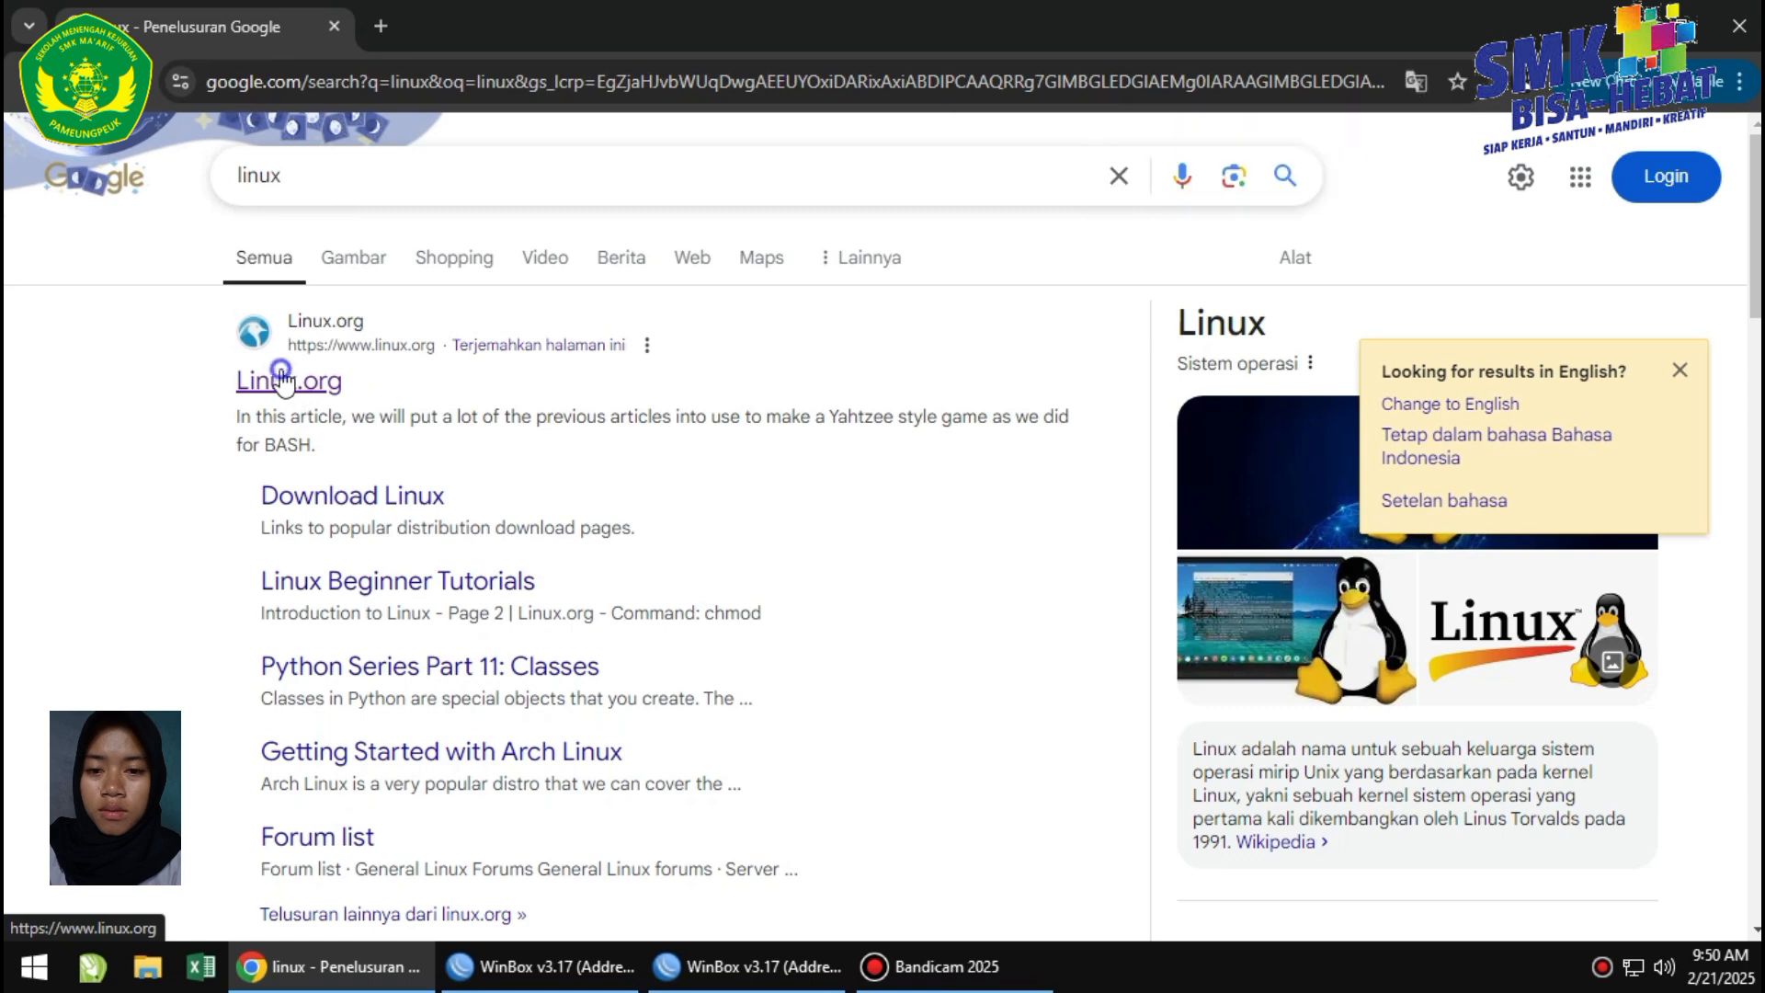
right_click(280, 372)
left_click(339, 395)
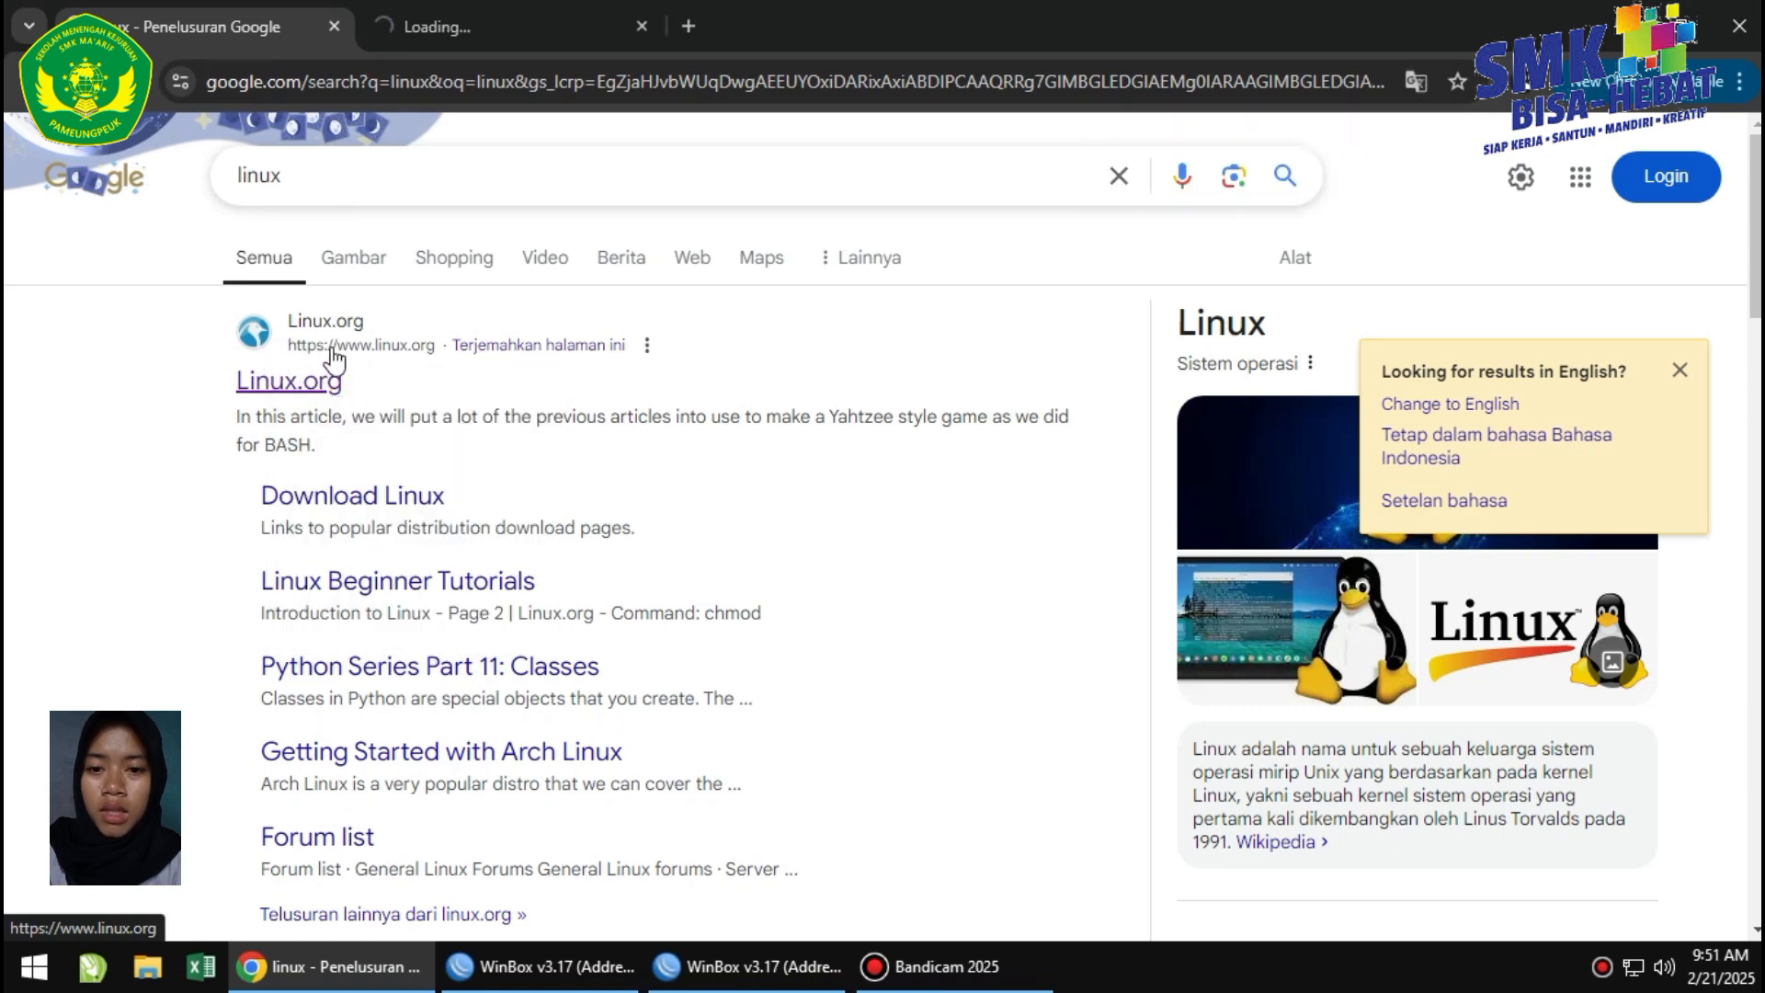
left_click(684, 26)
Search Google for 'instagram' and open the Instagram result in a new tab.
left_click(573, 79)
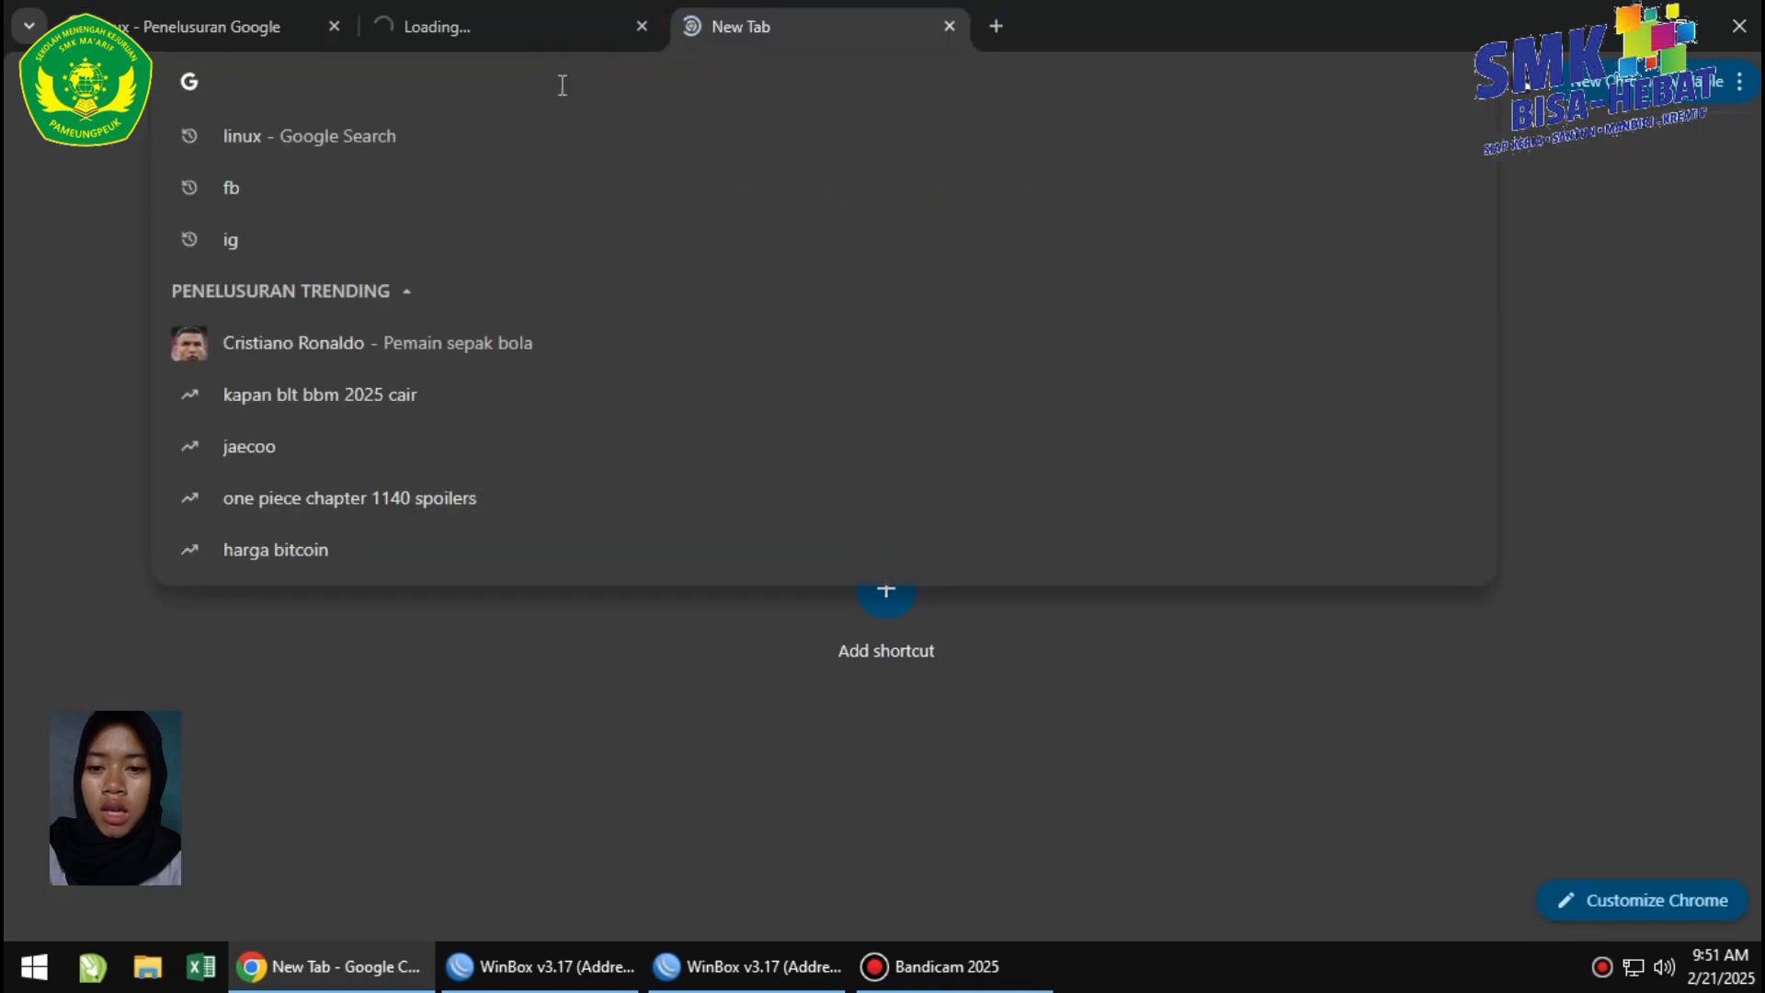
type("in")
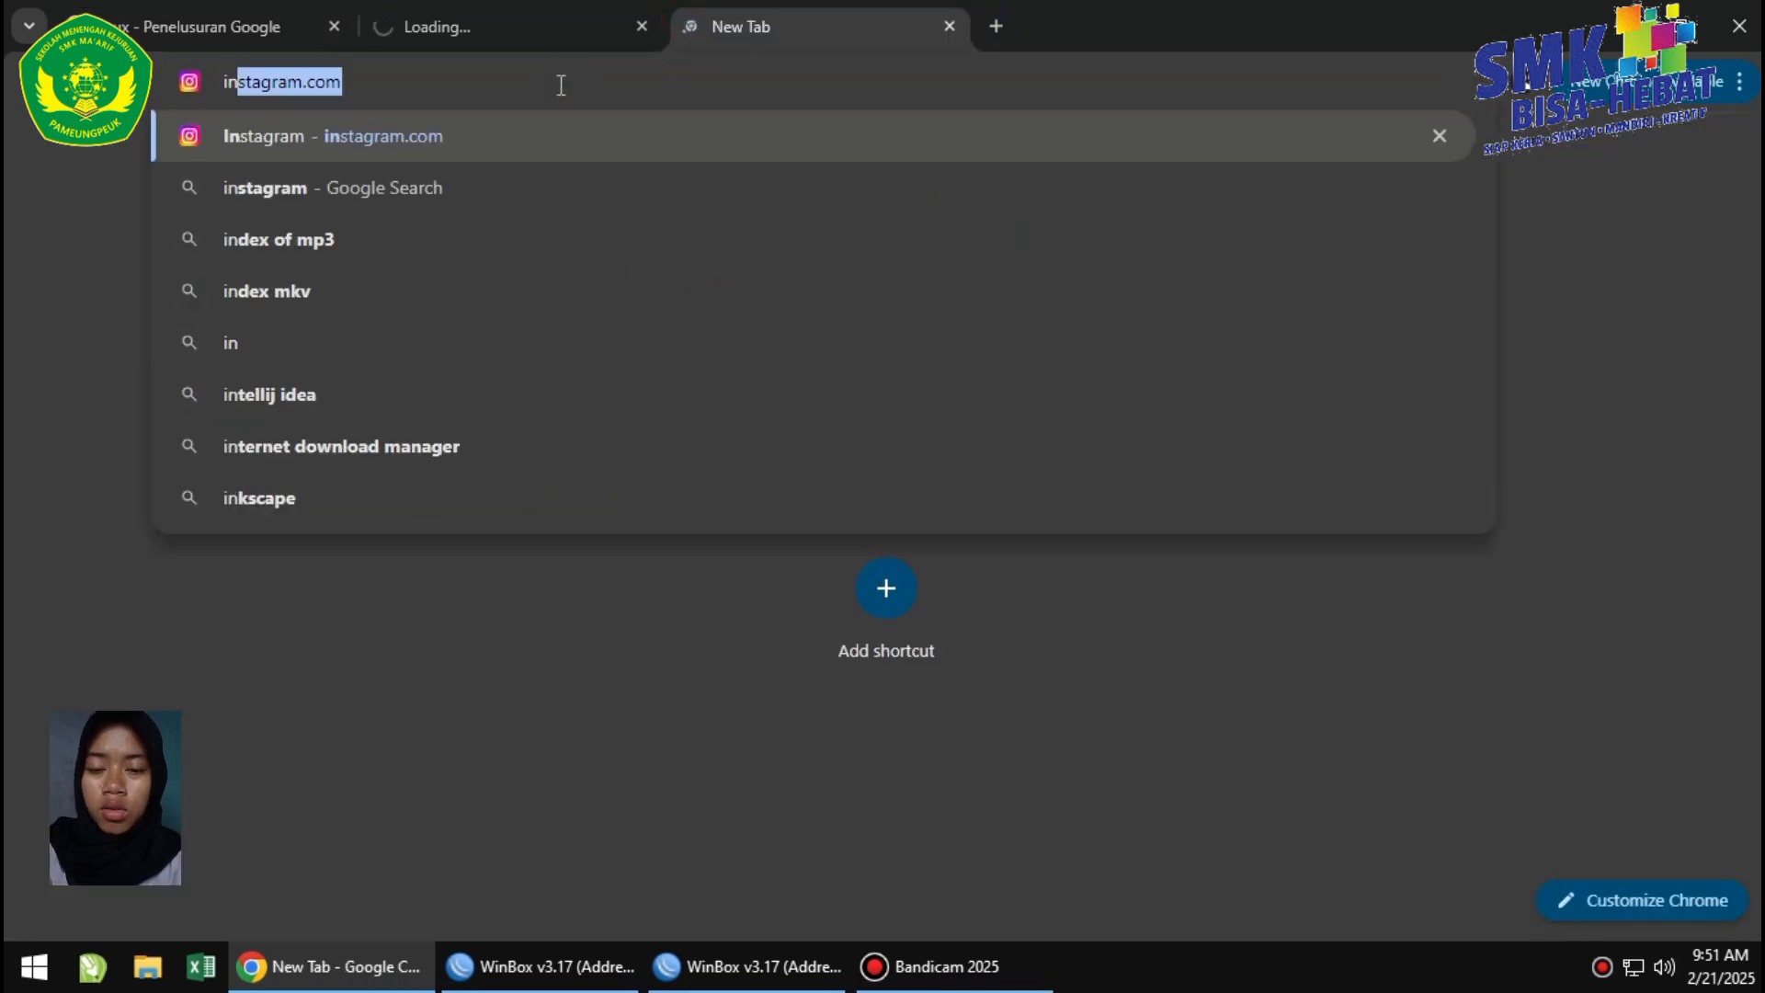
type("s")
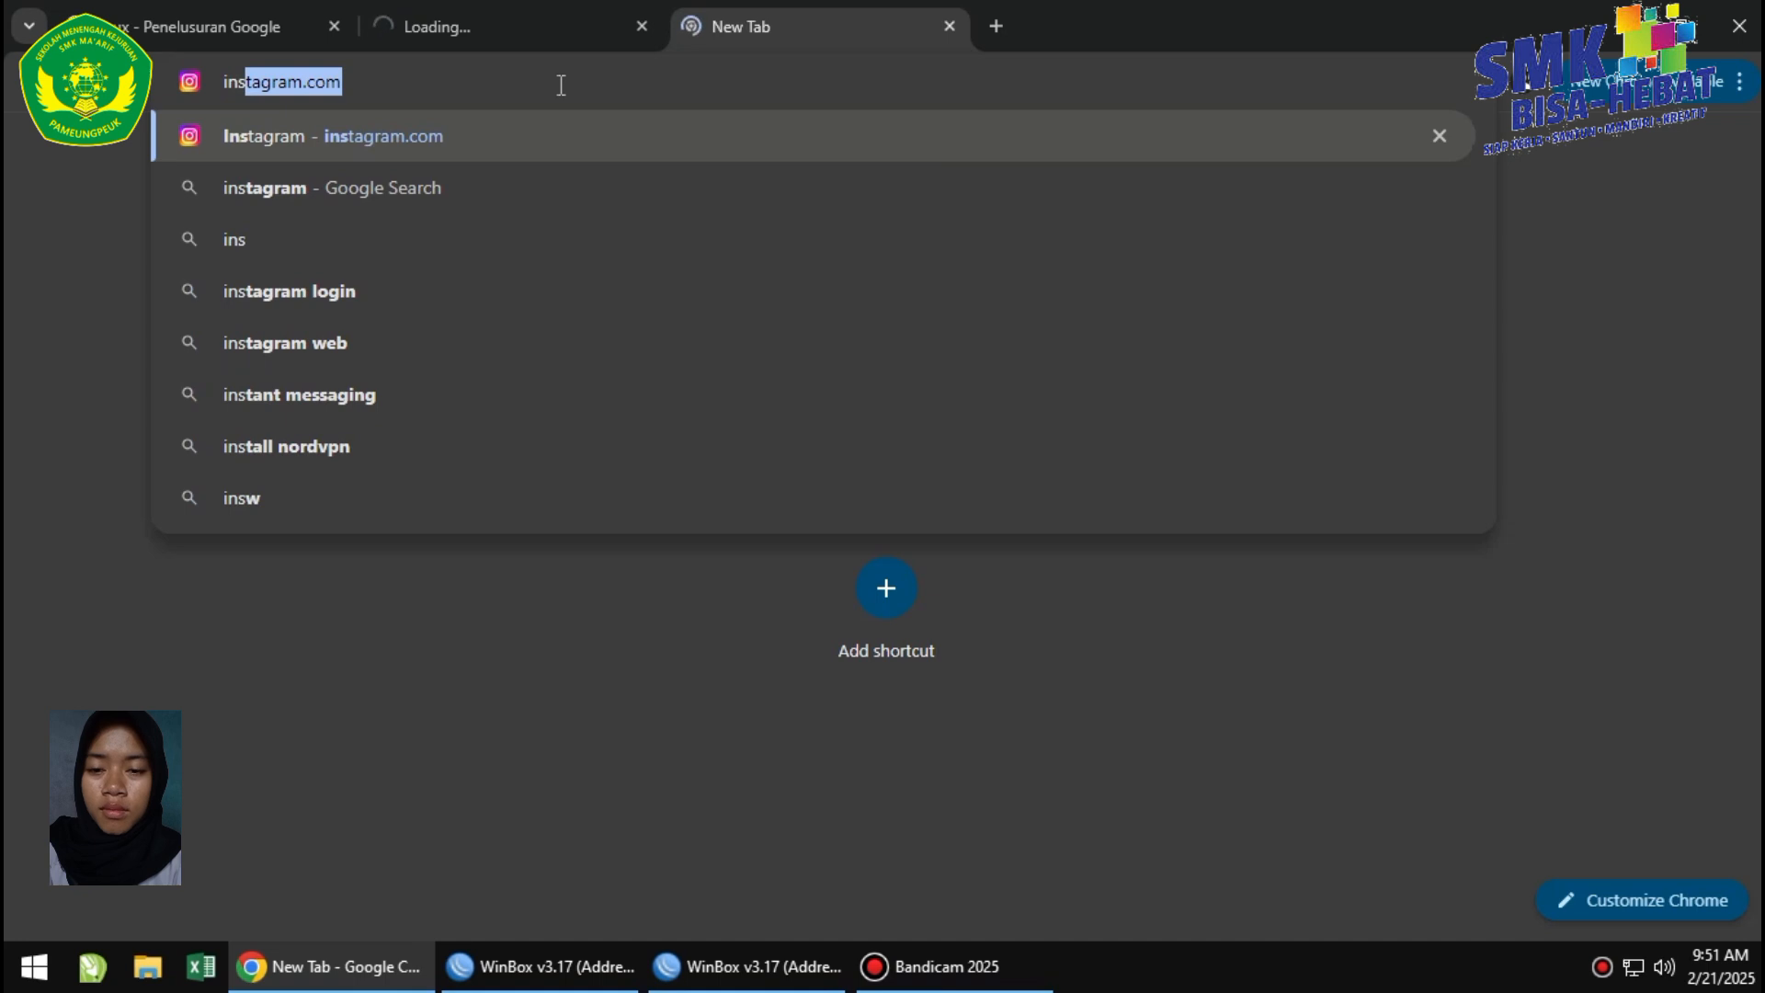
type("tagra")
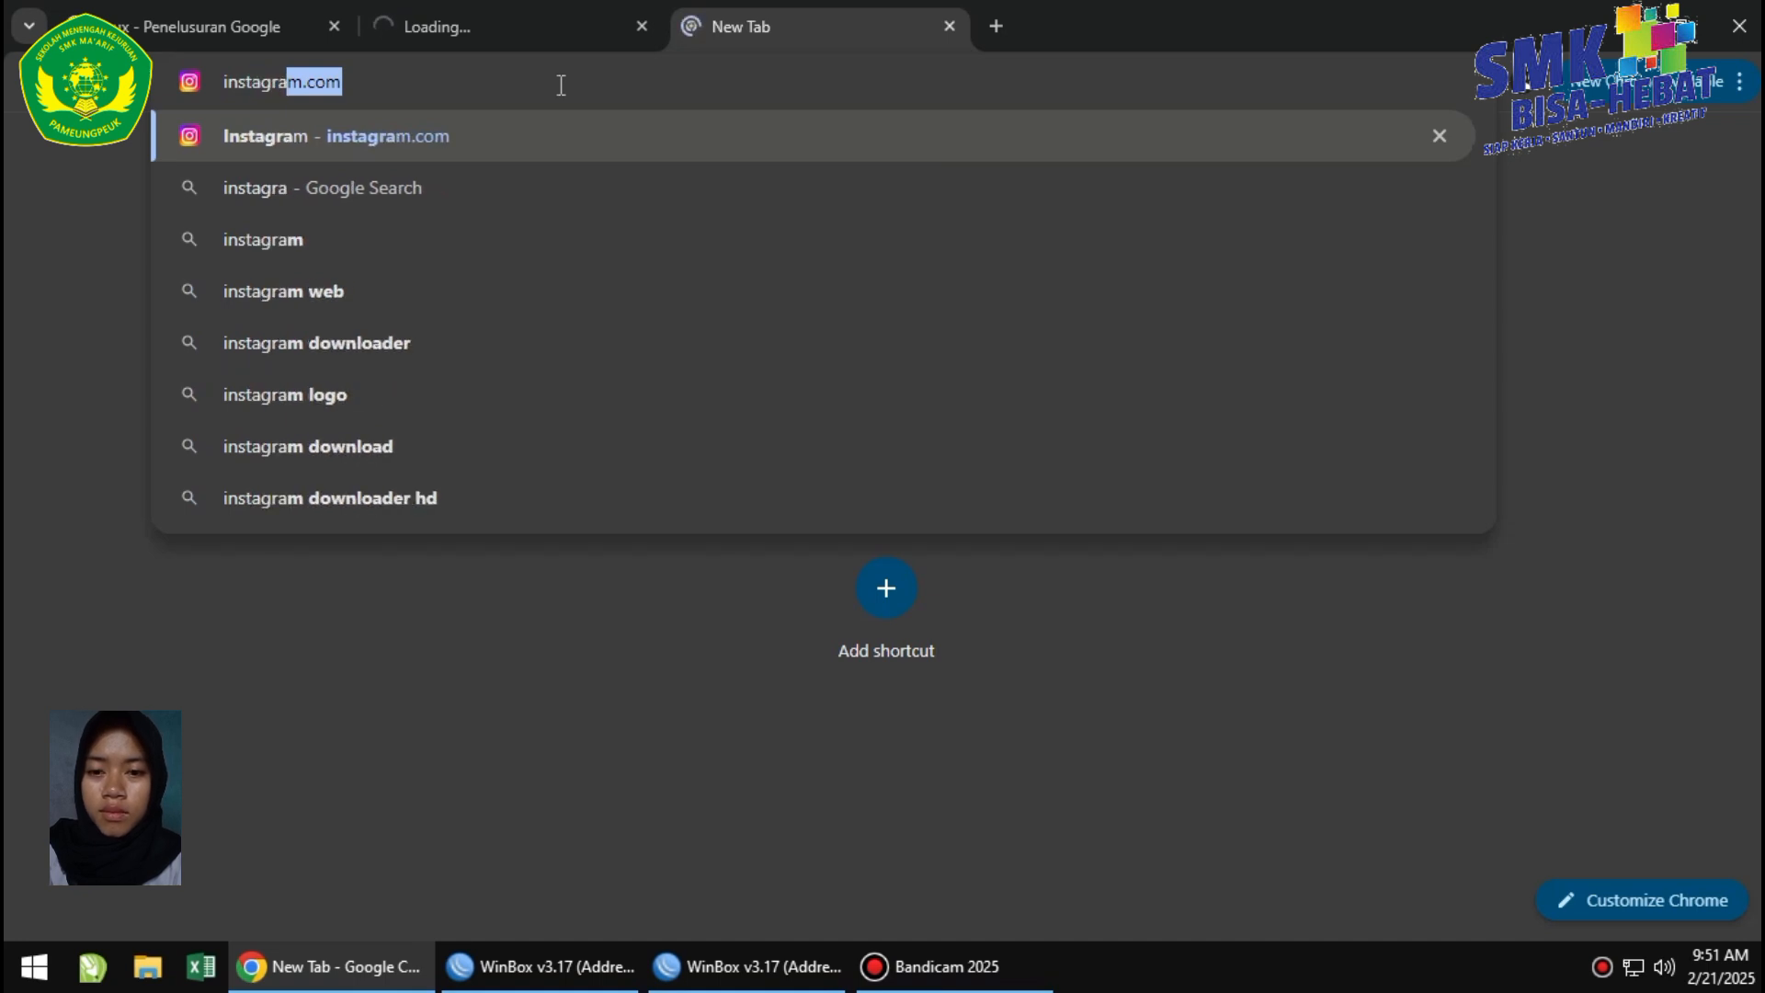
type("m")
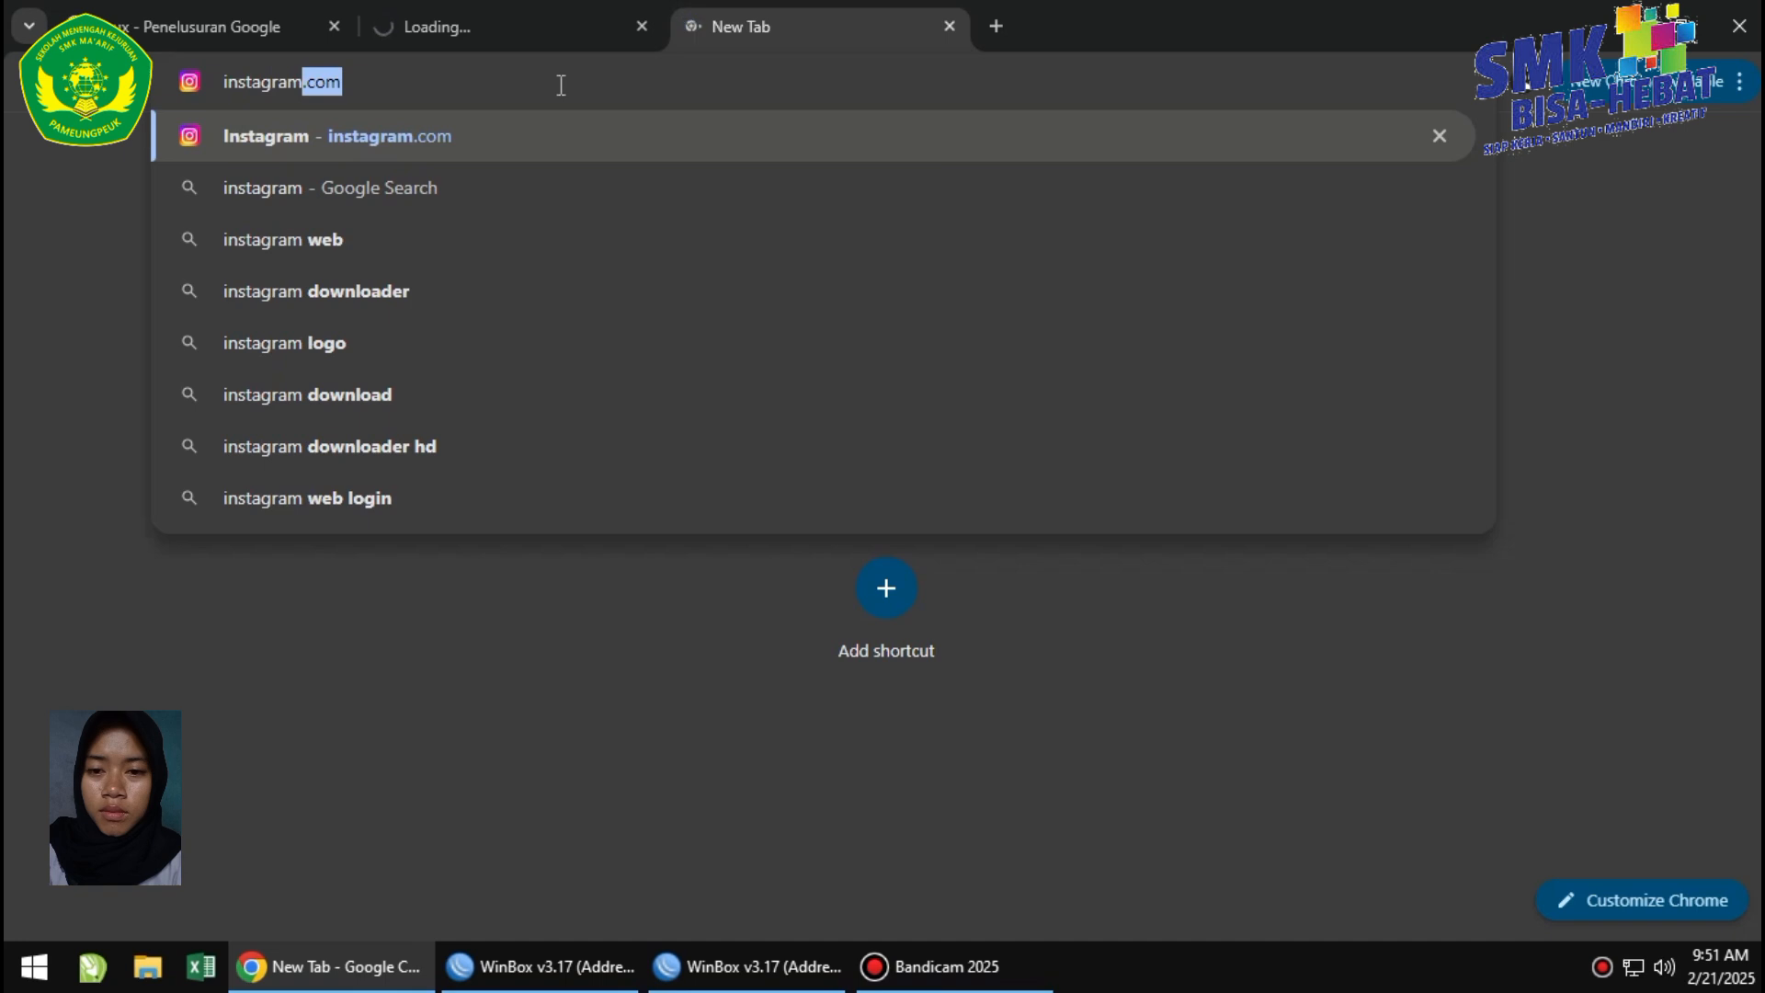
key("BackSpace")
key("Return")
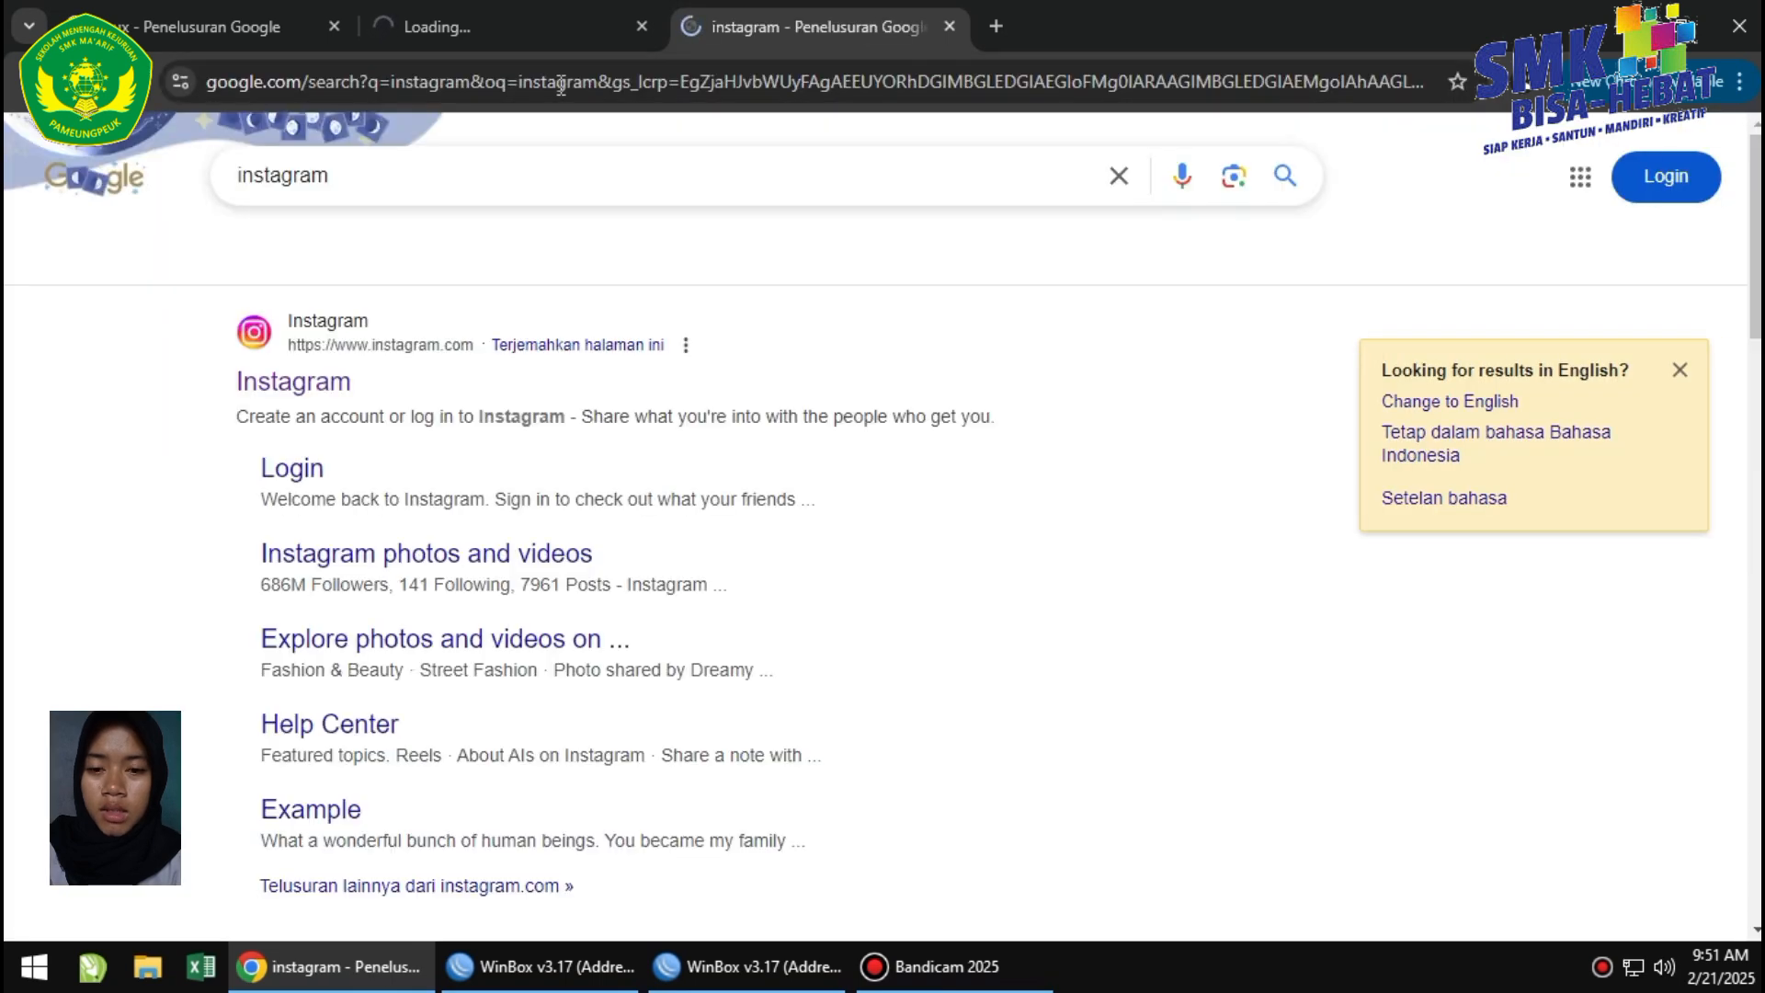
right_click(307, 390)
left_click(363, 419)
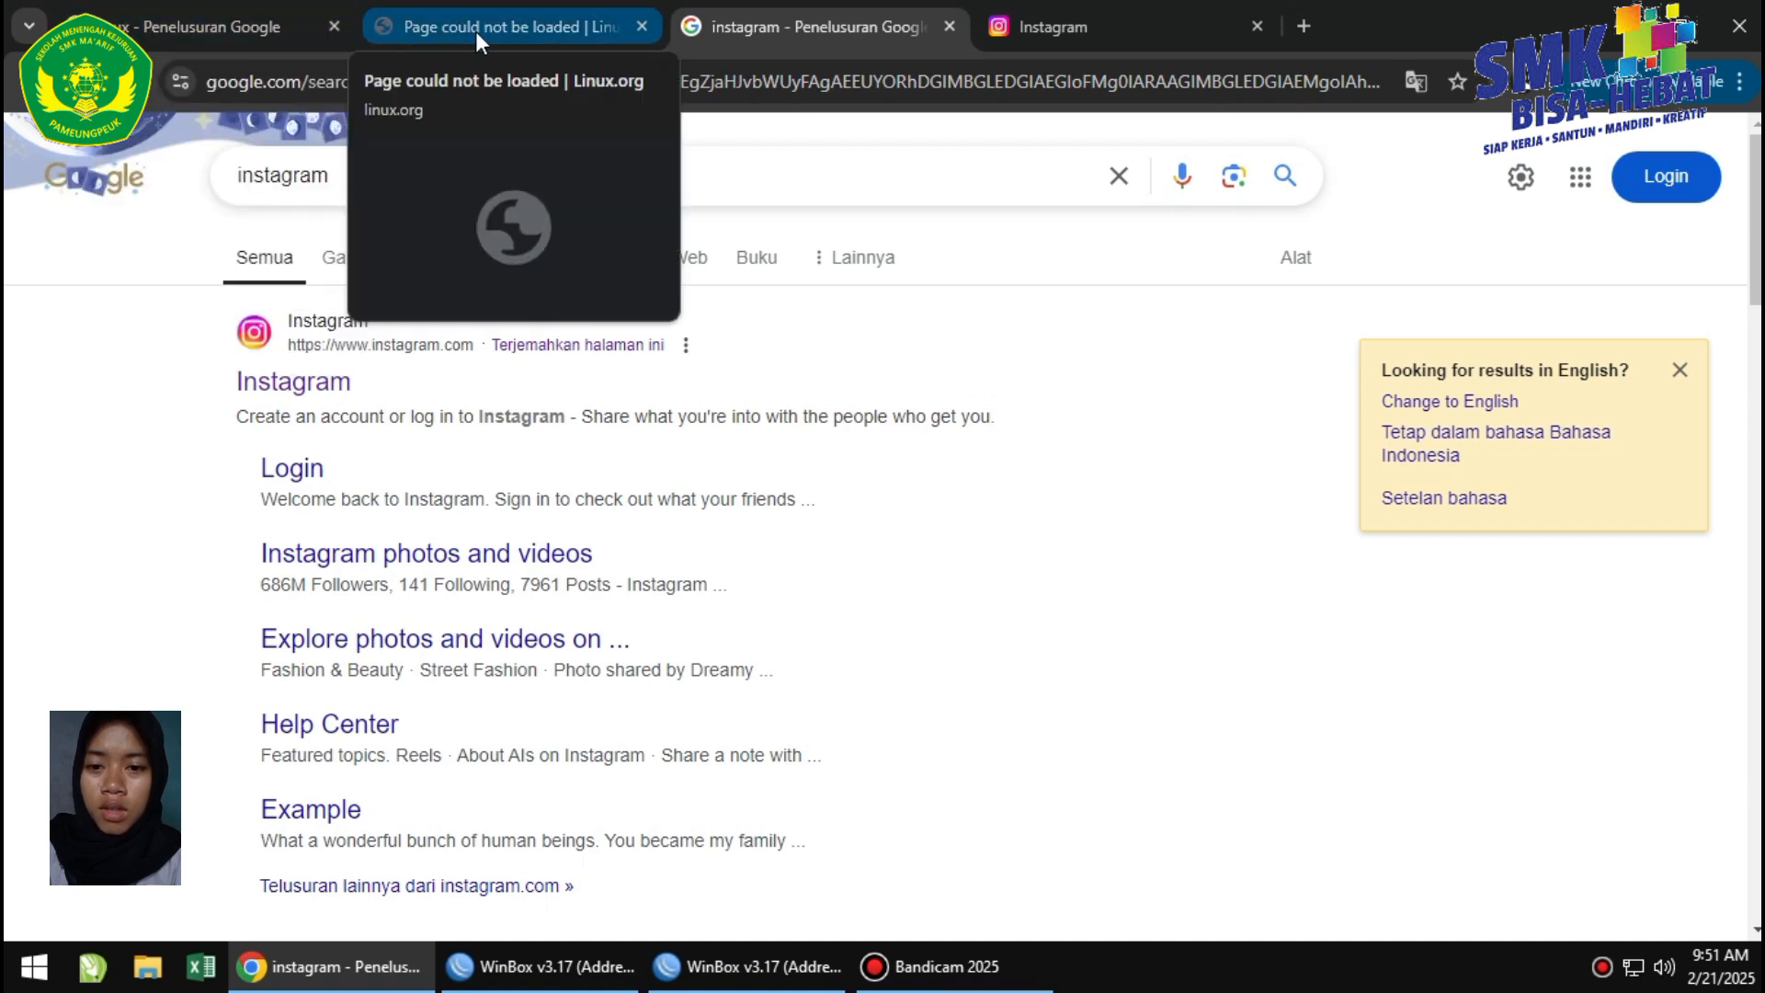
Confirm linux.org won't load, then search 'fb' and open Facebook's login page in a new tab.
left_click(476, 31)
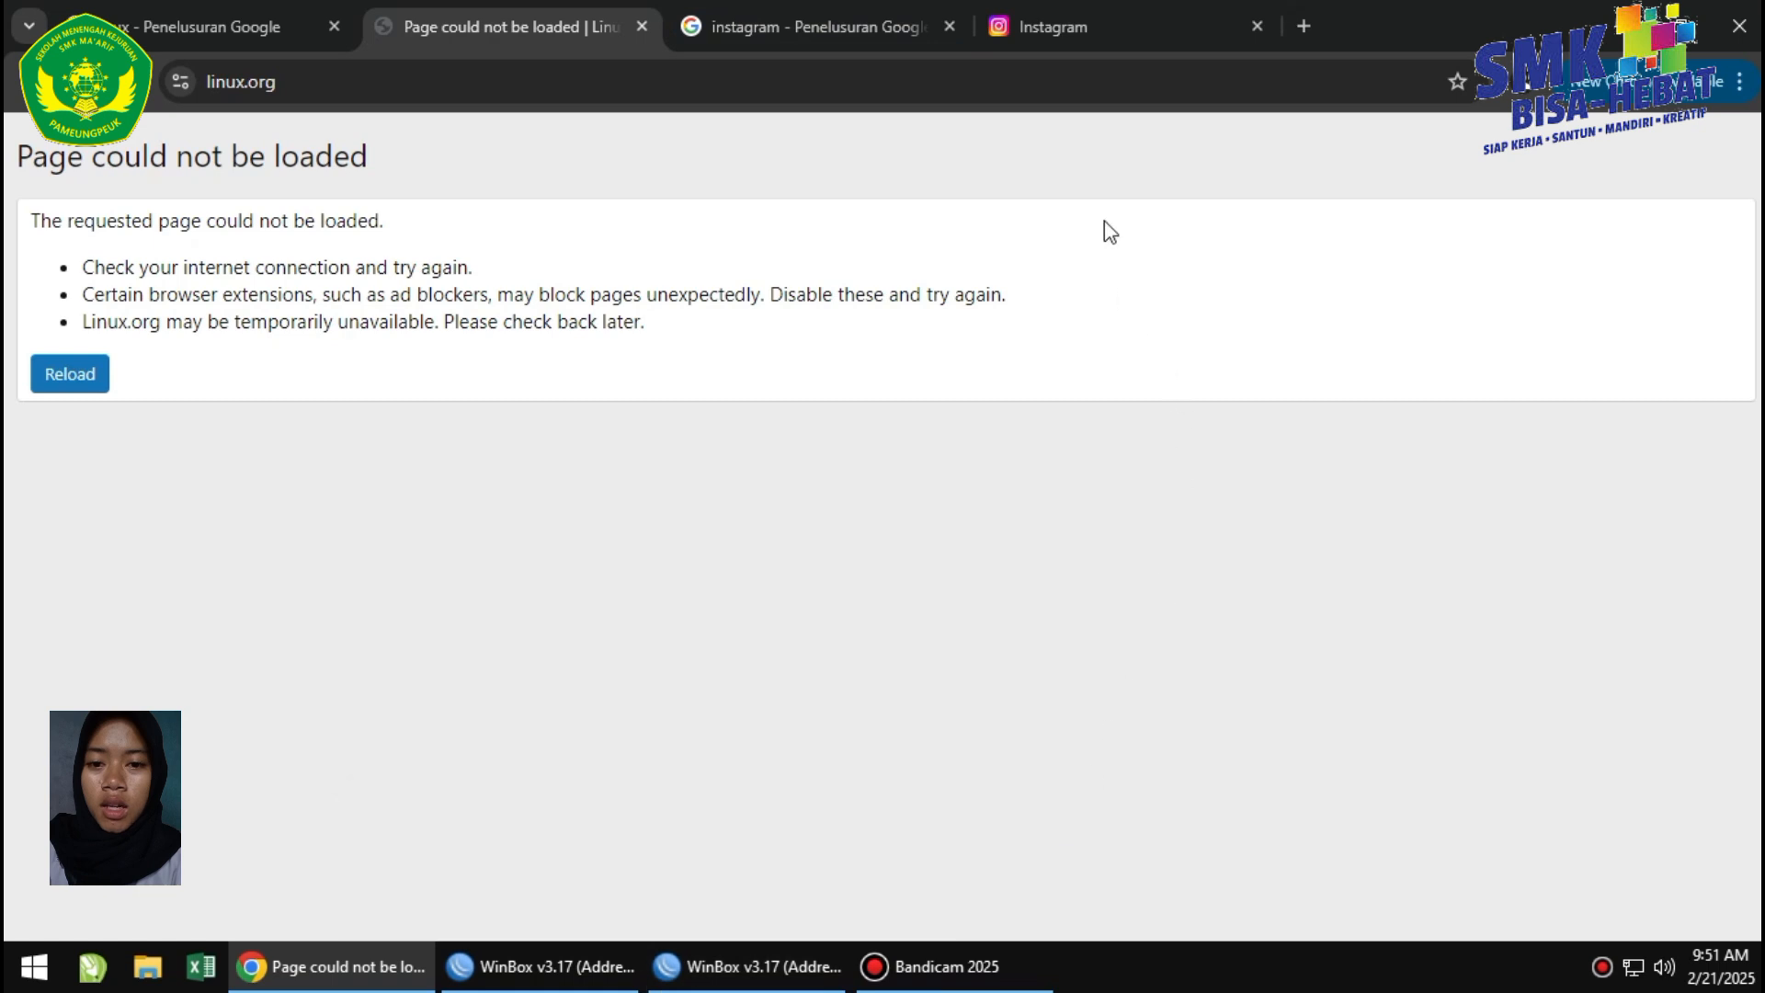
left_click(1051, 30)
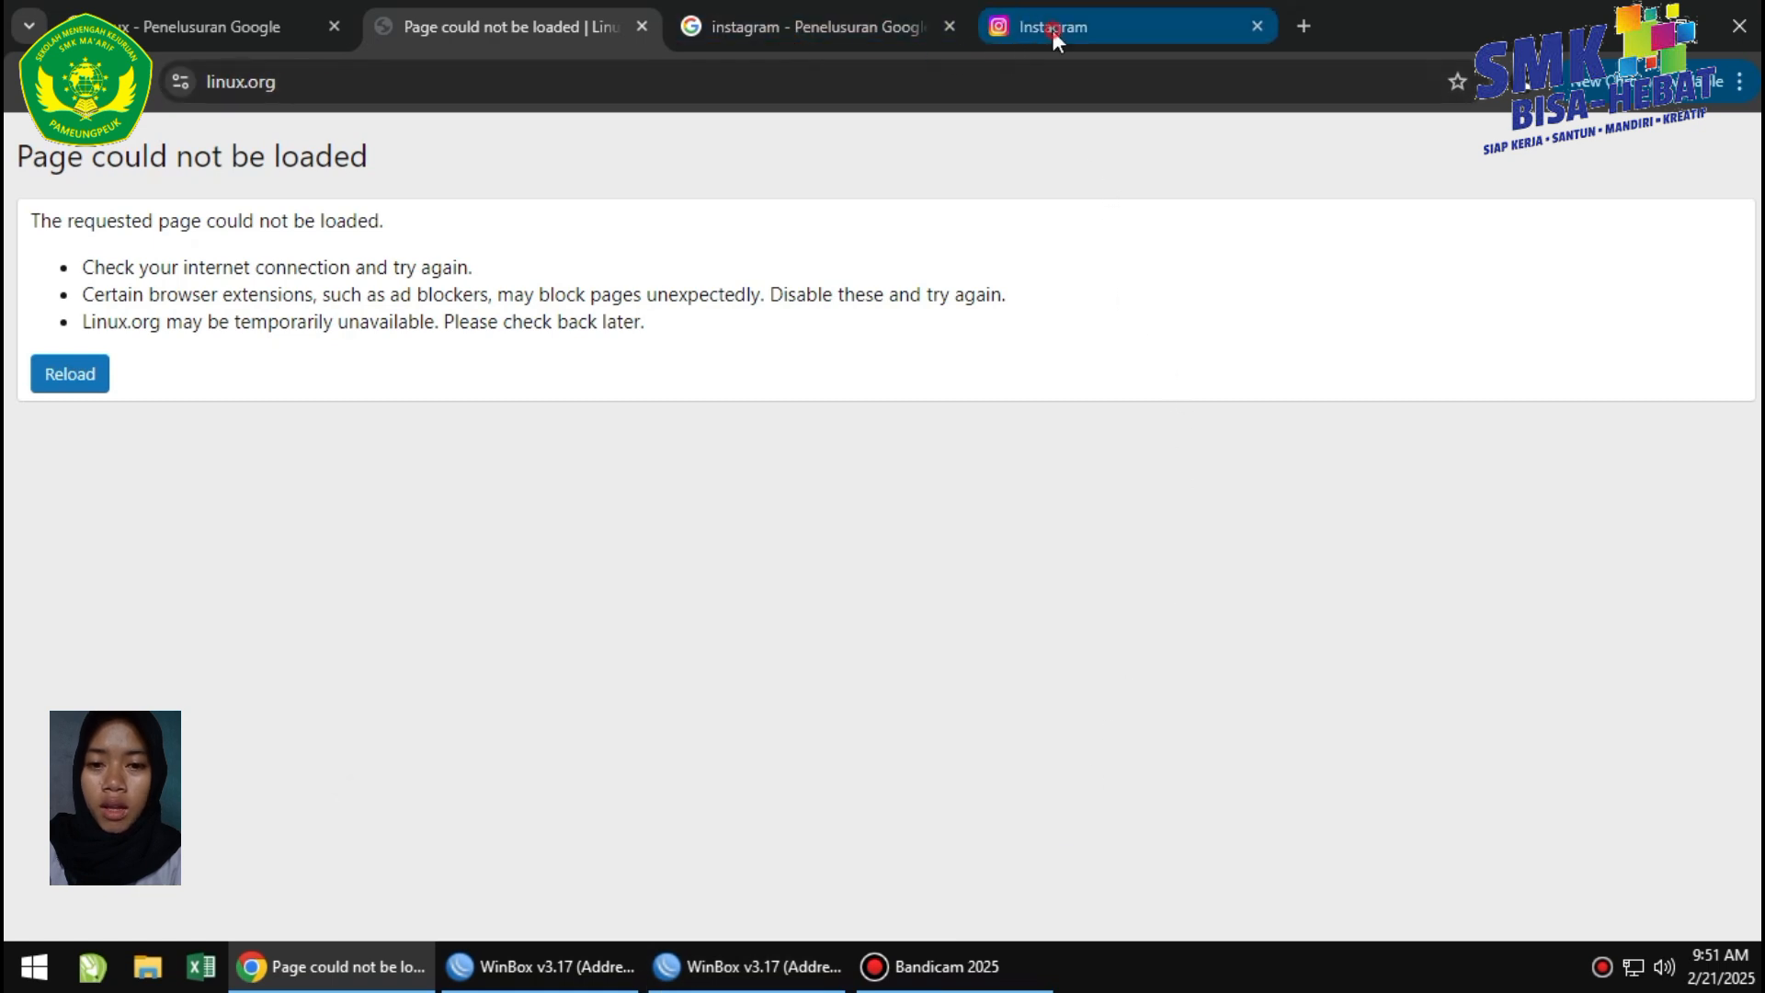
left_click(1304, 26)
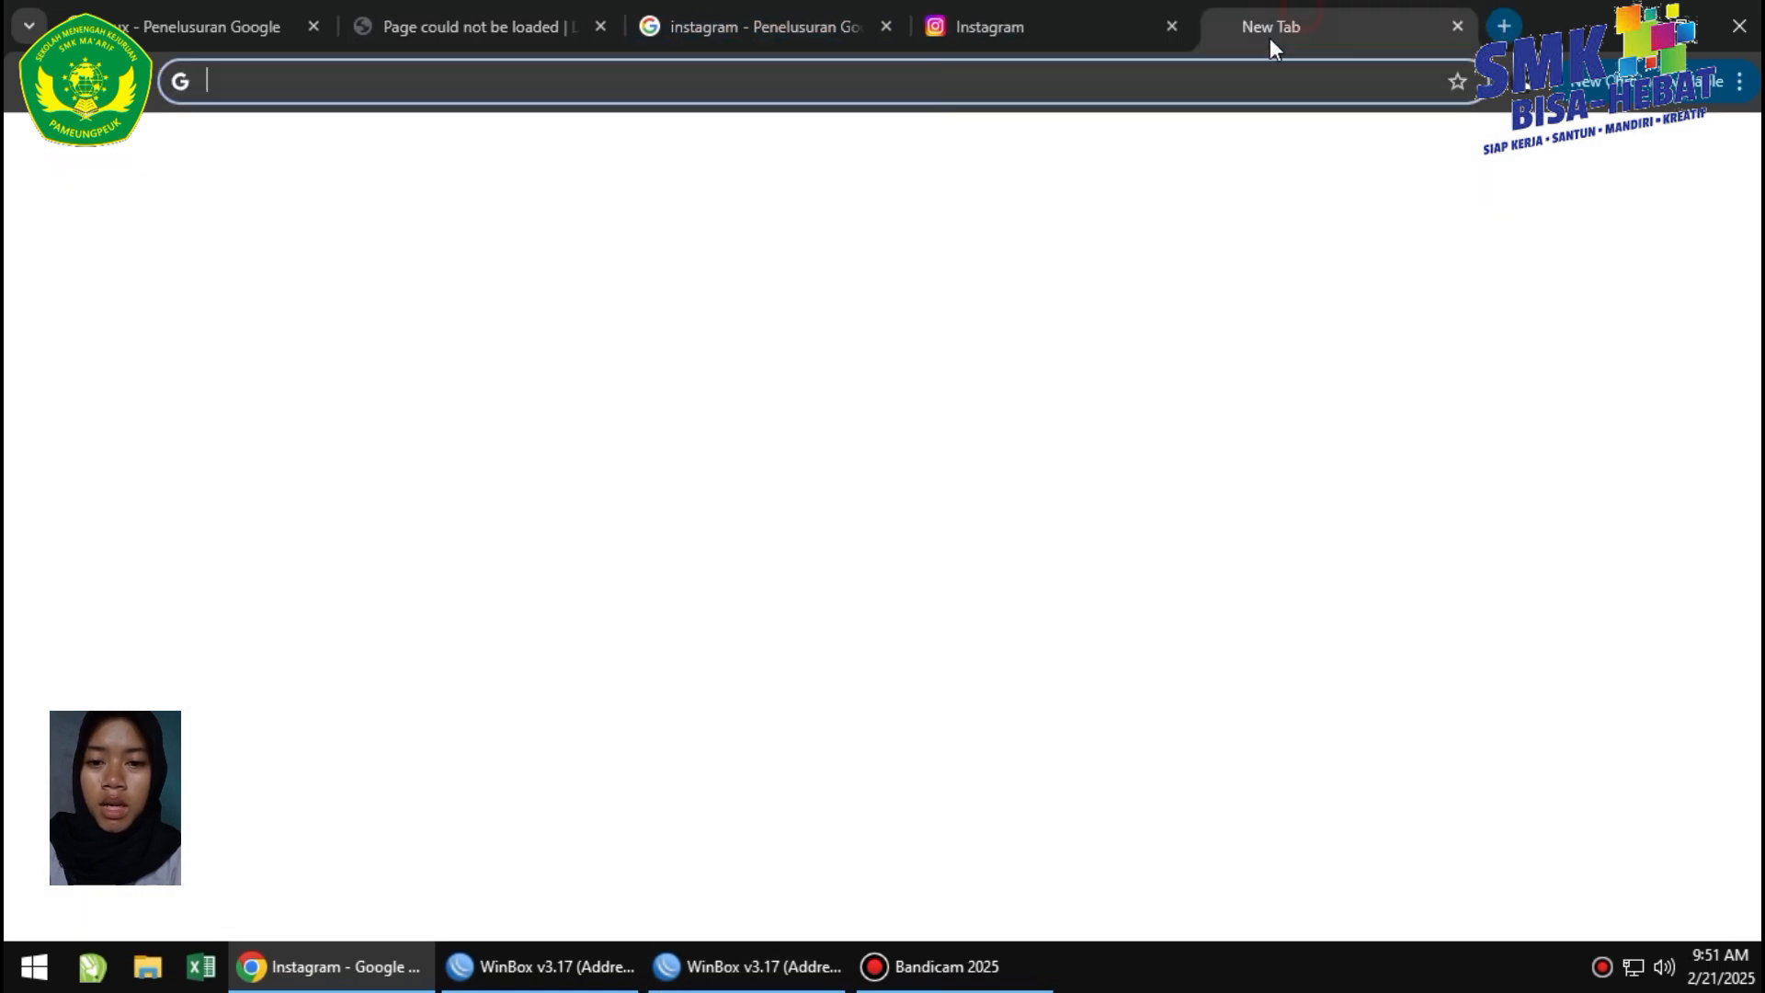
left_click(757, 81)
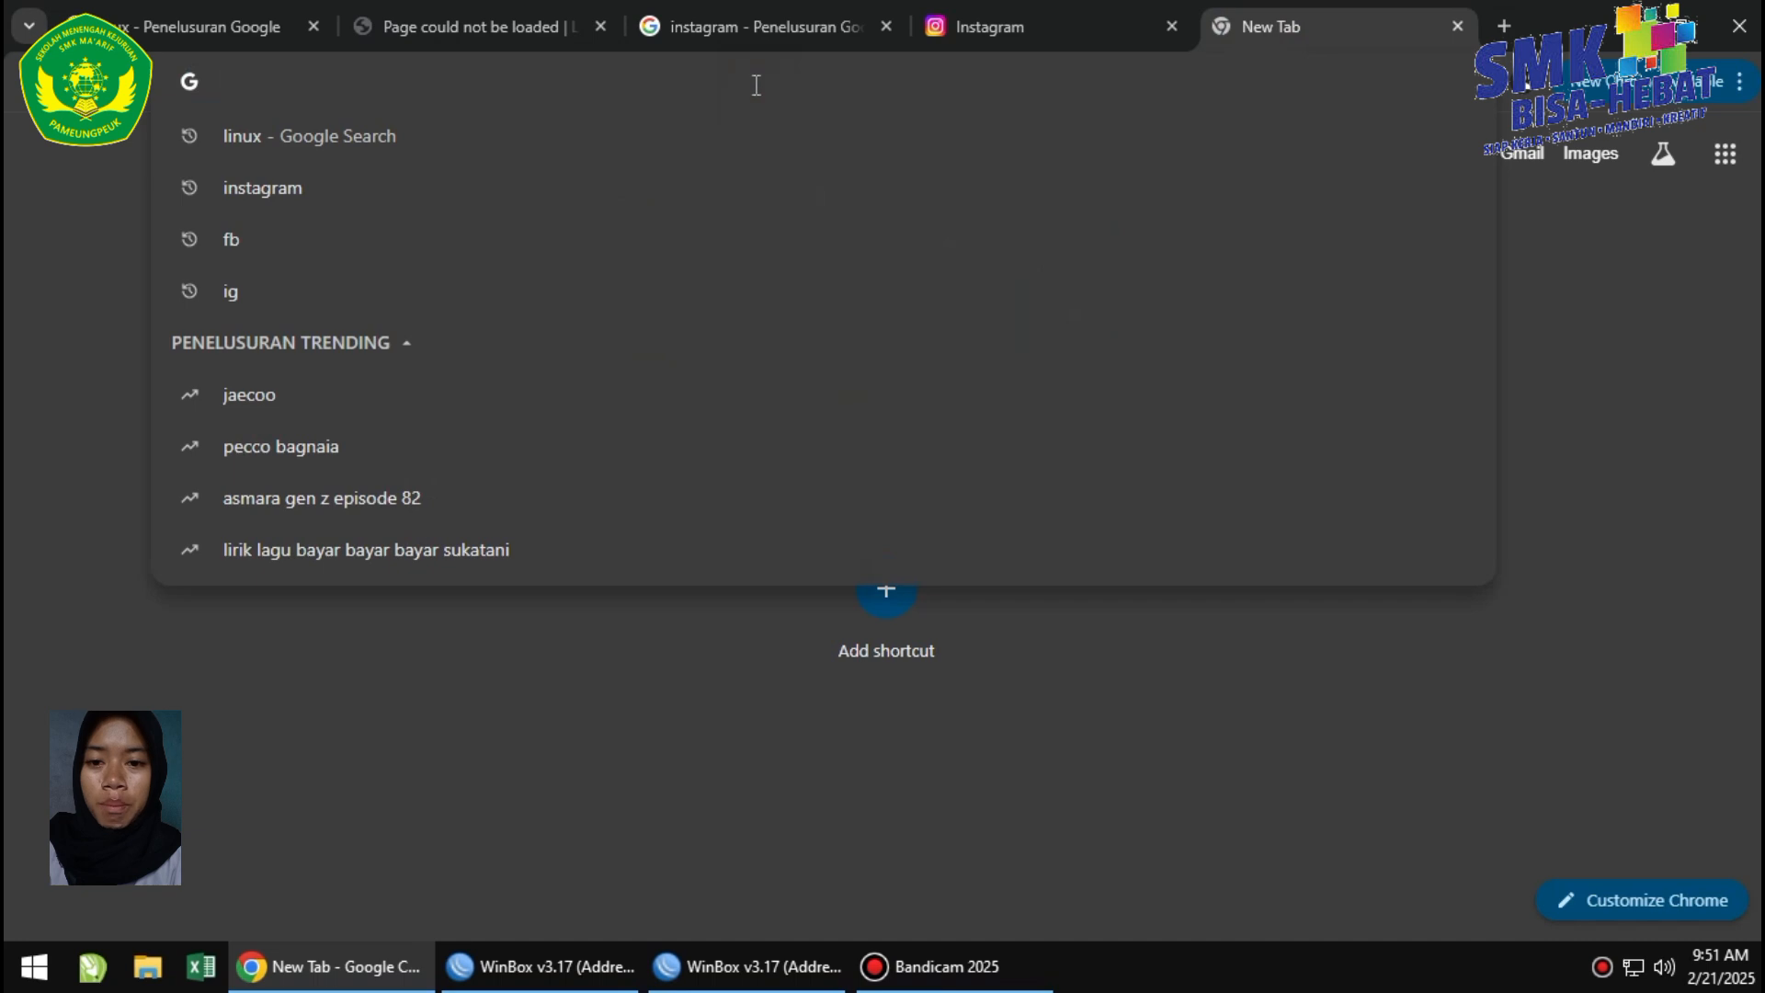
type("fb")
key("Return")
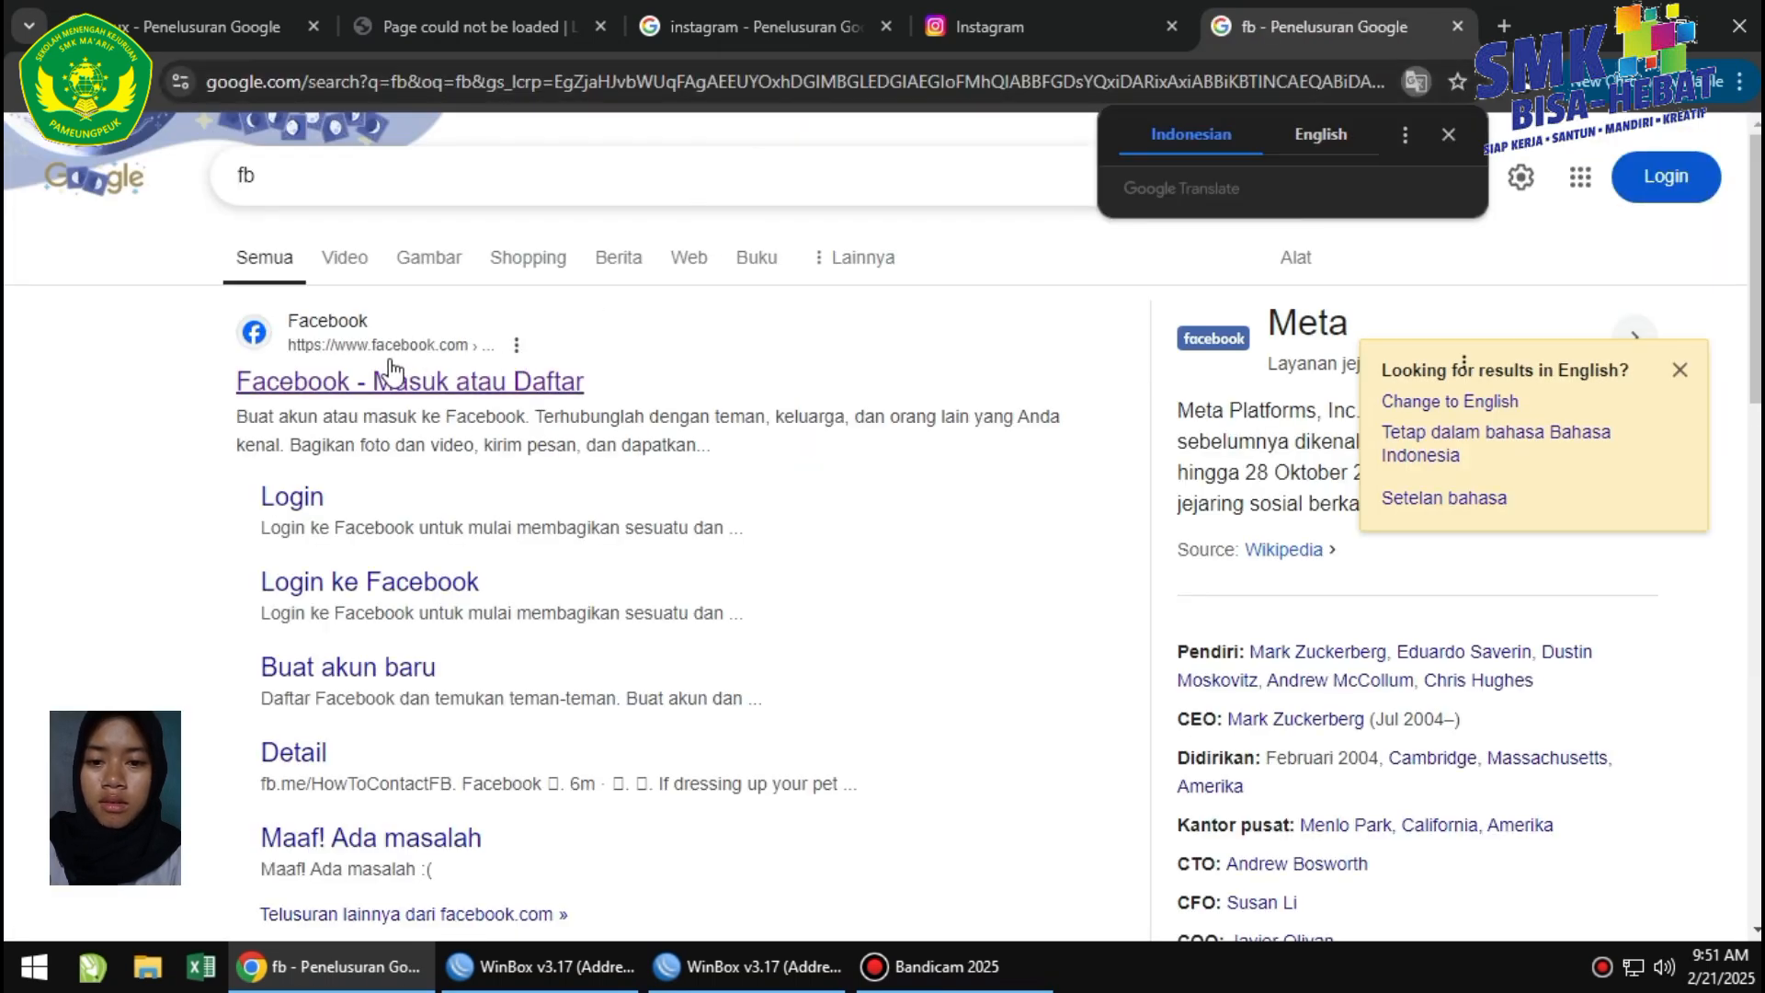
right_click(317, 390)
left_click(416, 405)
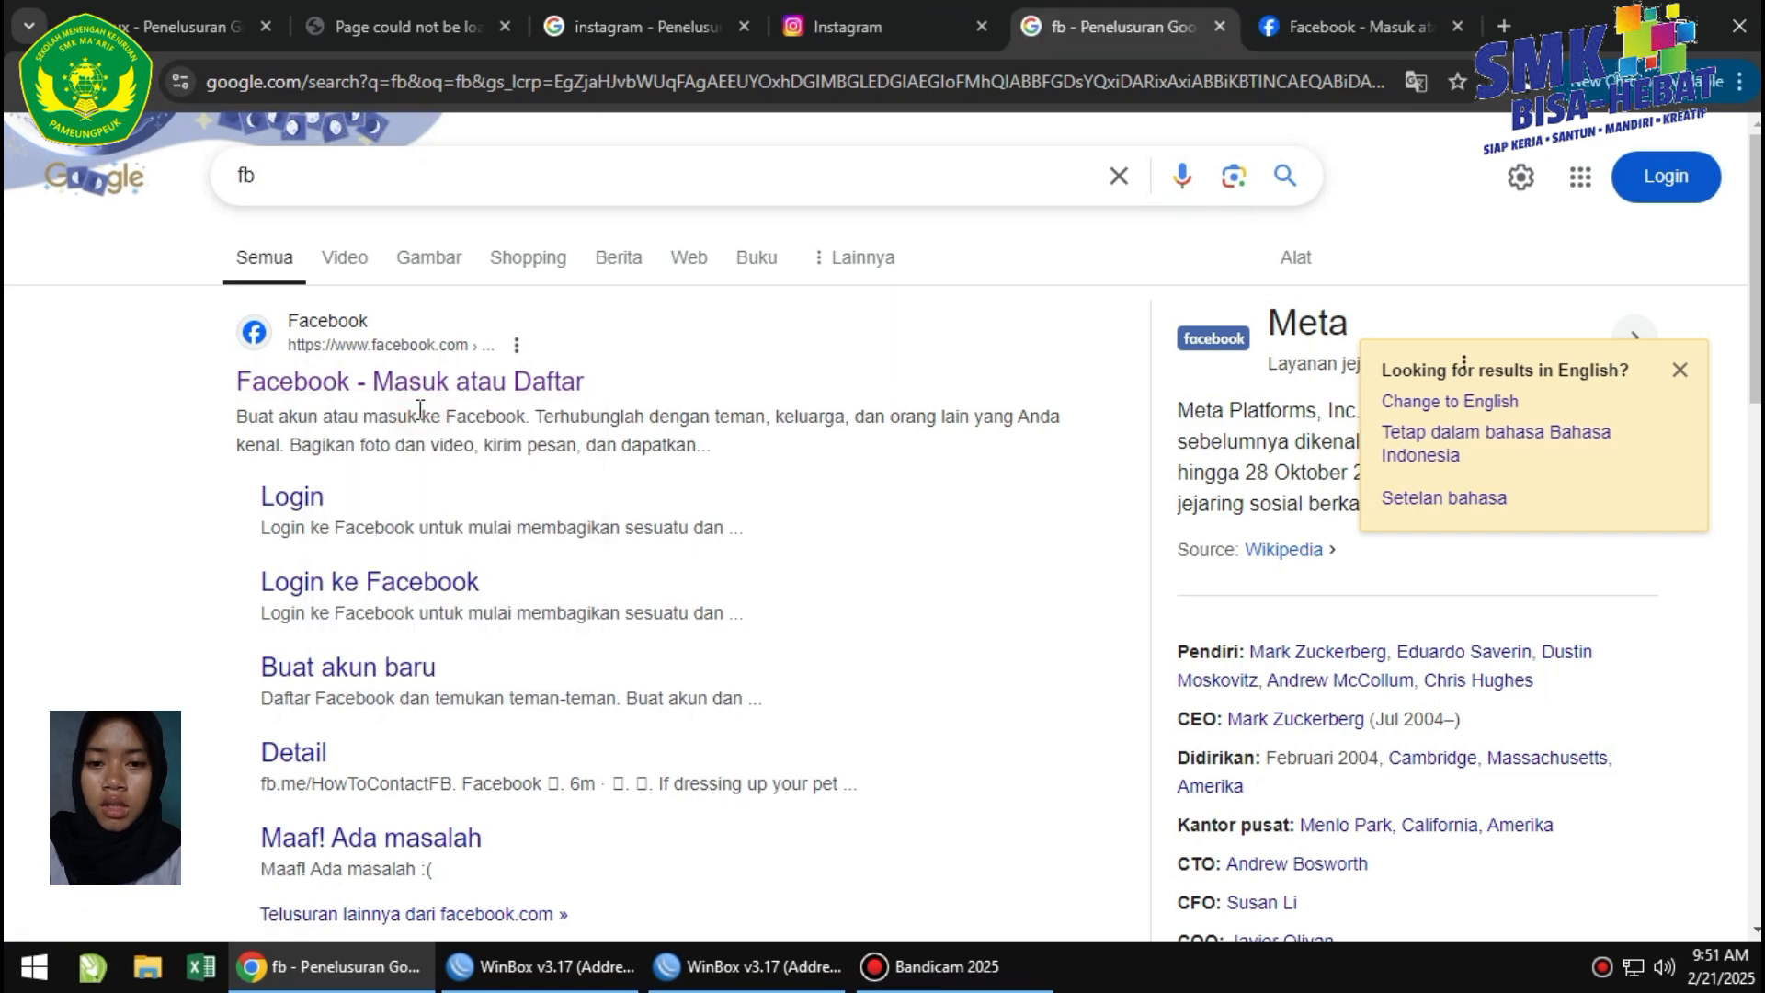
left_click(1339, 13)
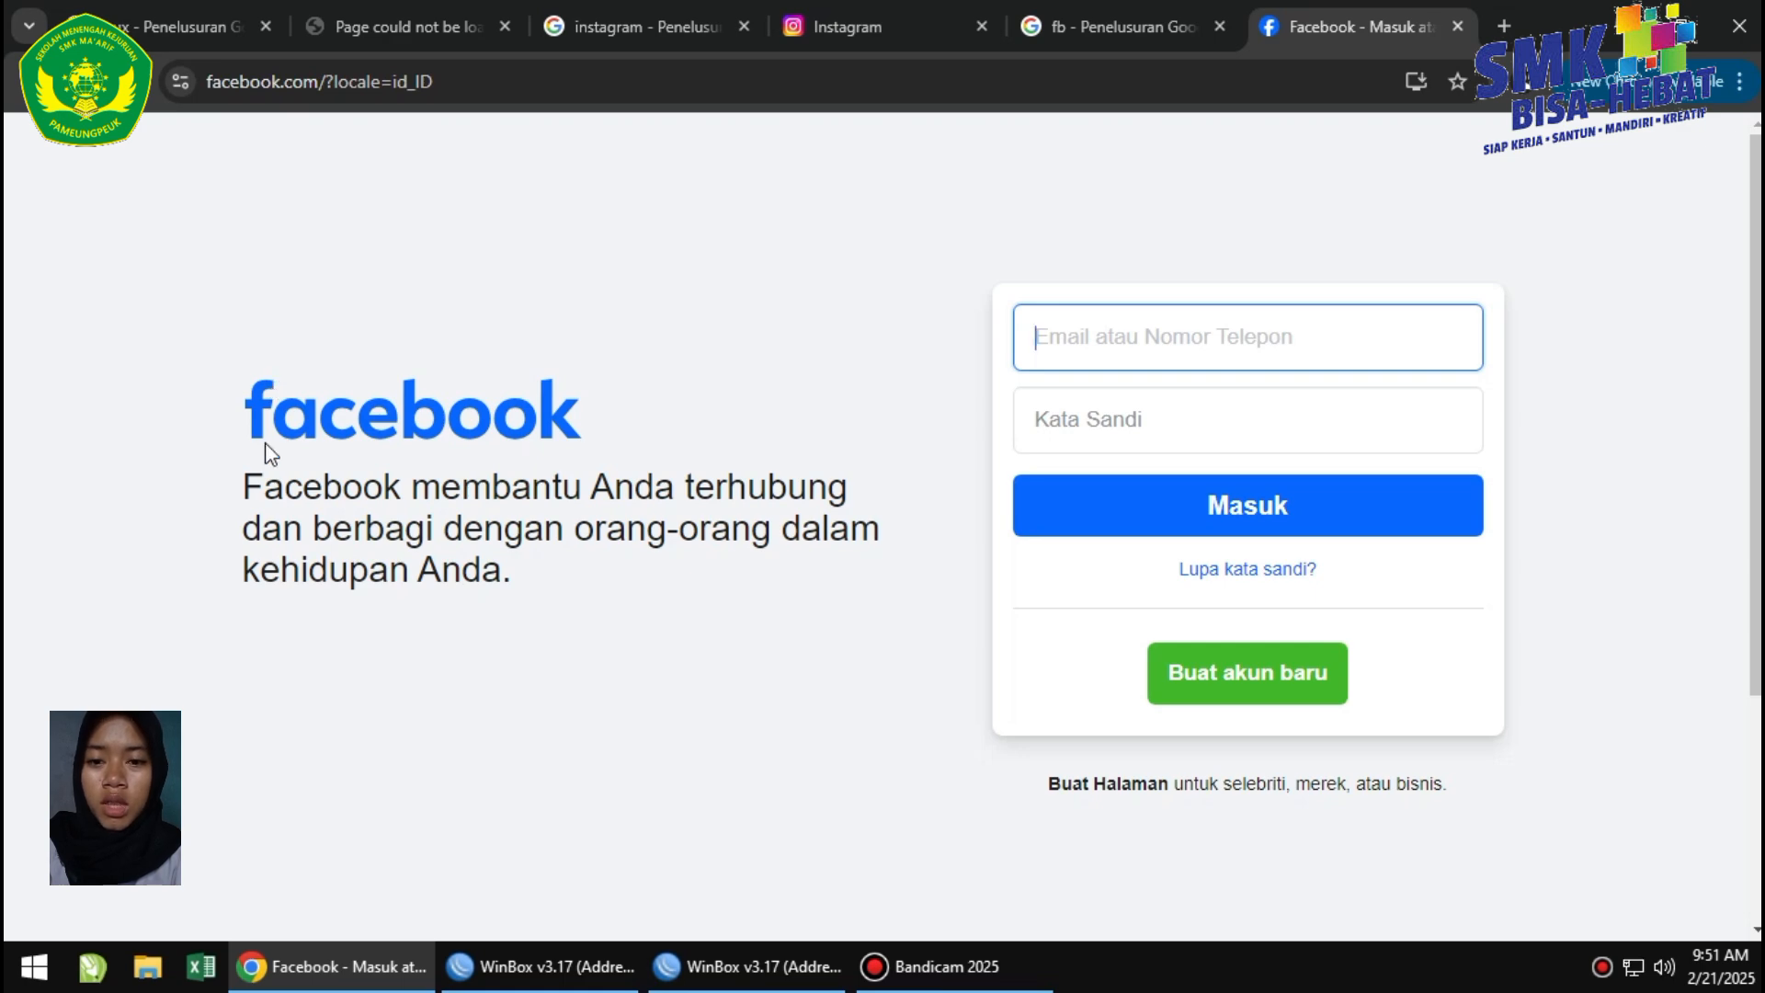
Connect WinBox to the MikroTik 1 (LAN) router.
mouse_move(716, 982)
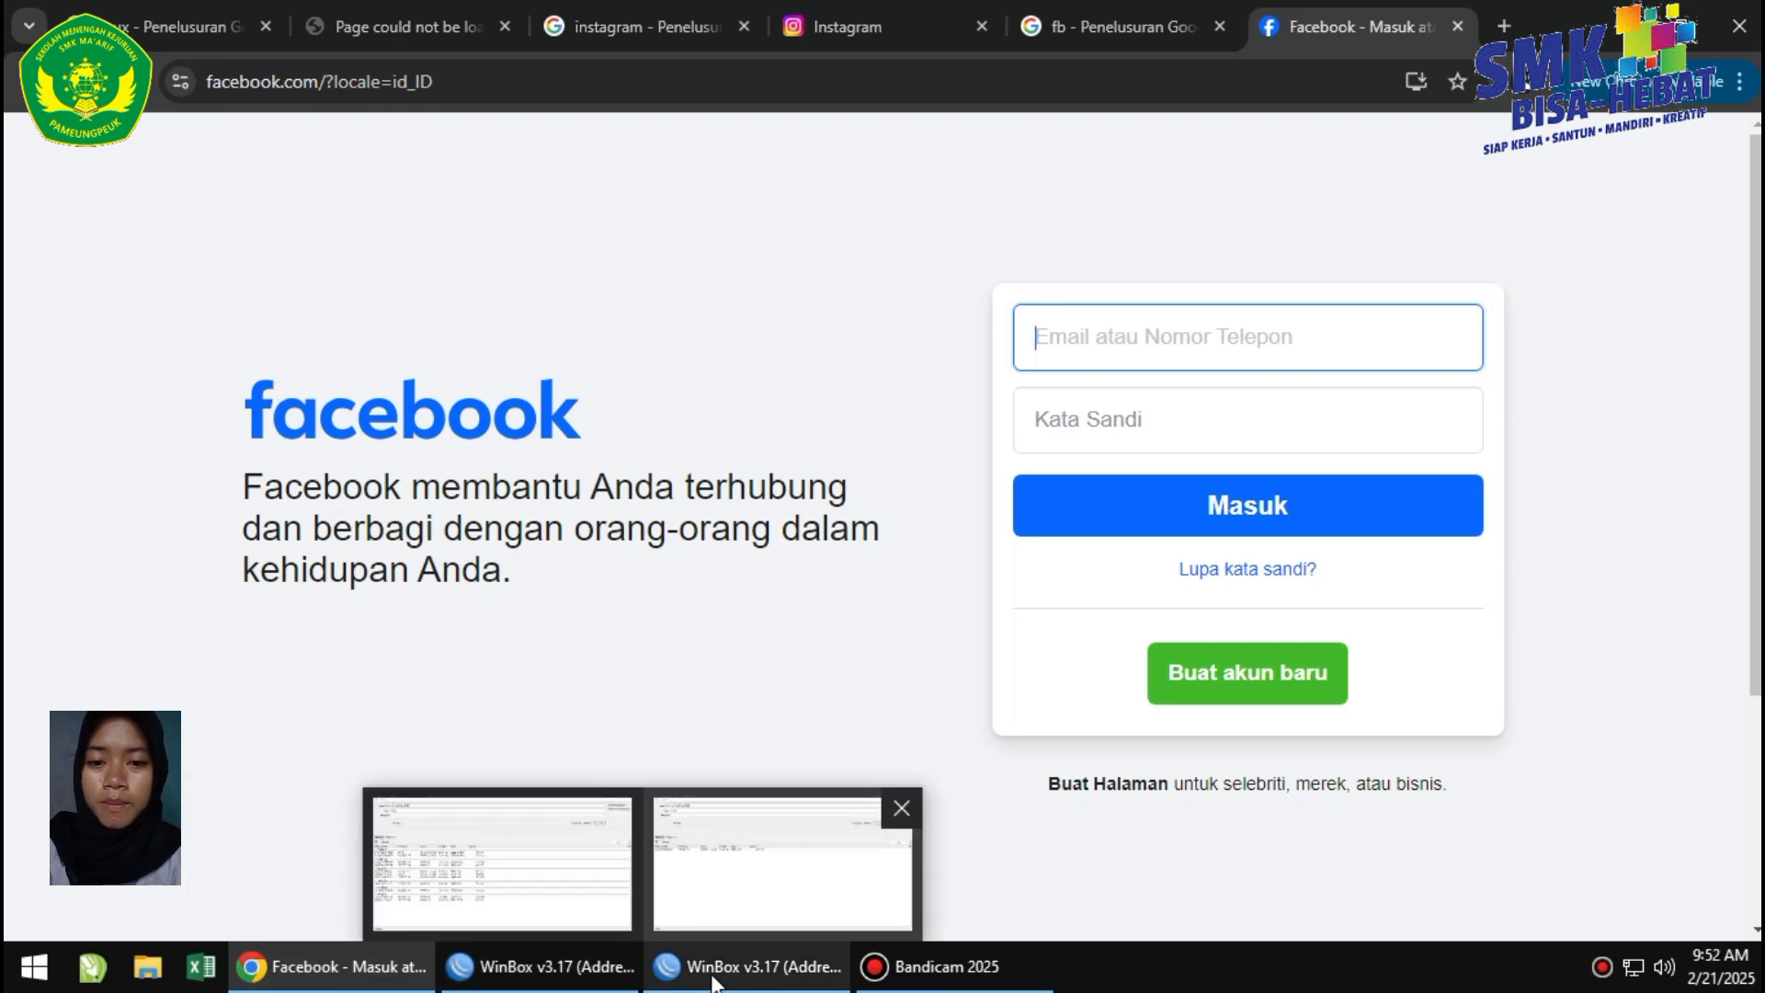
left_click(736, 910)
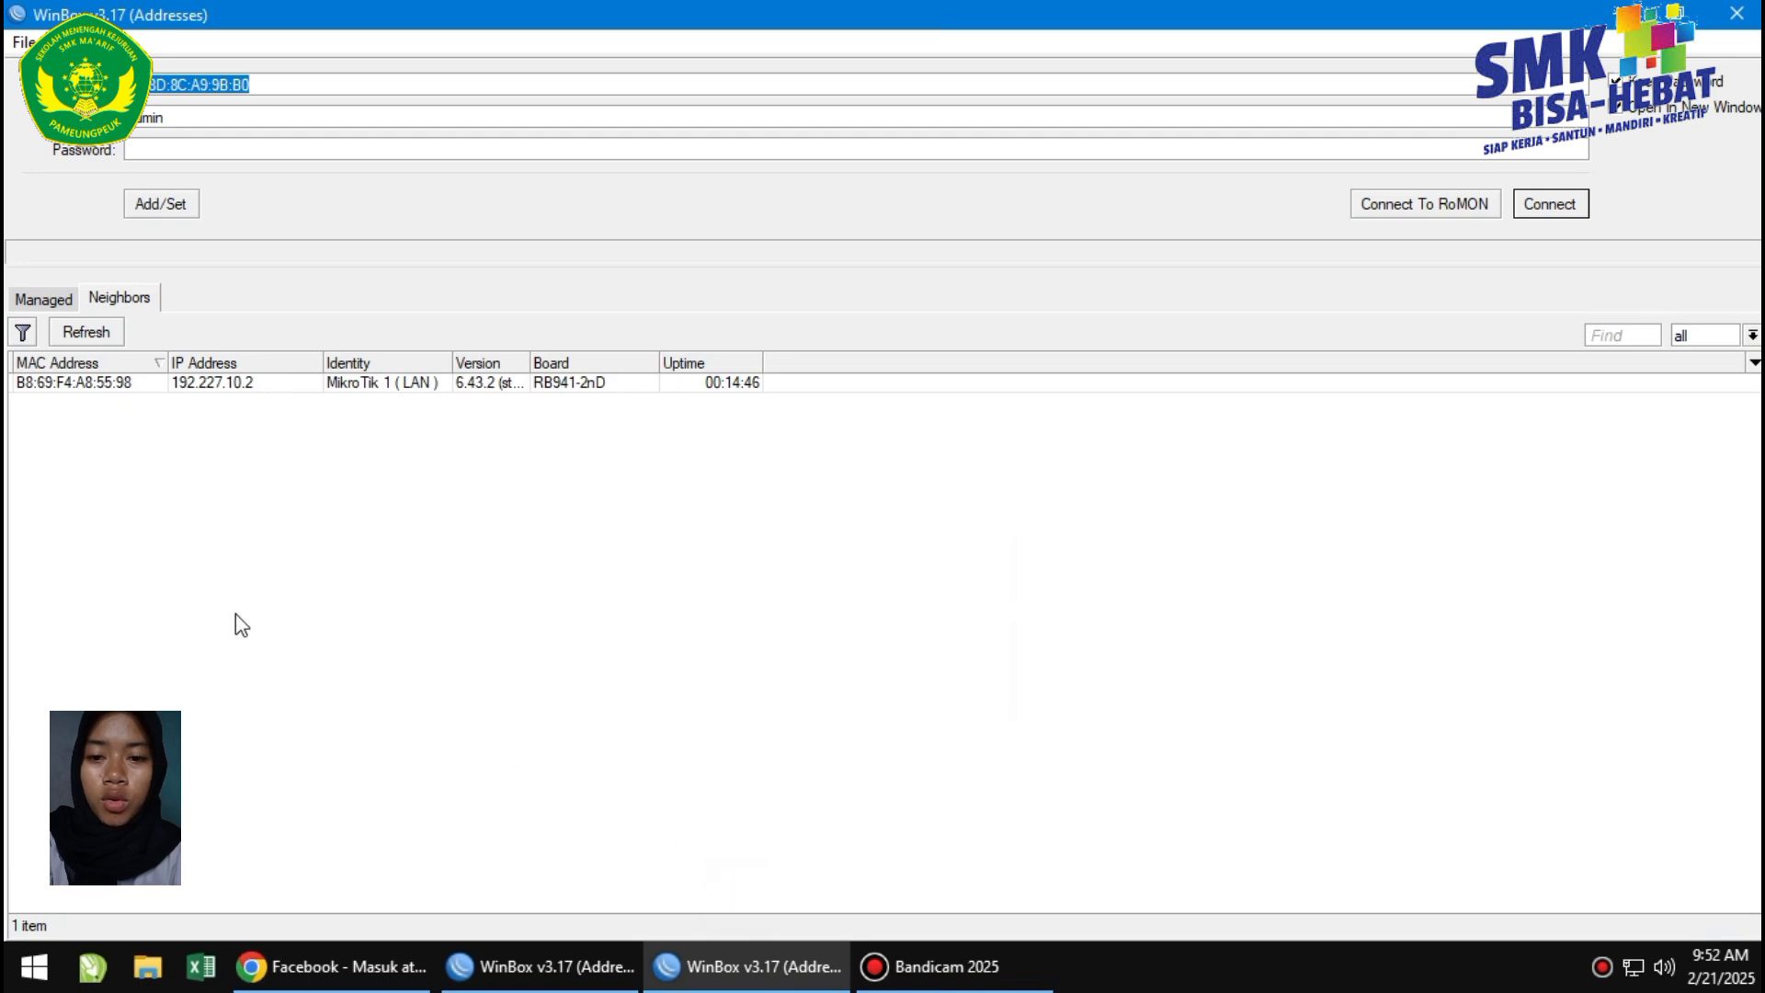
left_click(81, 384)
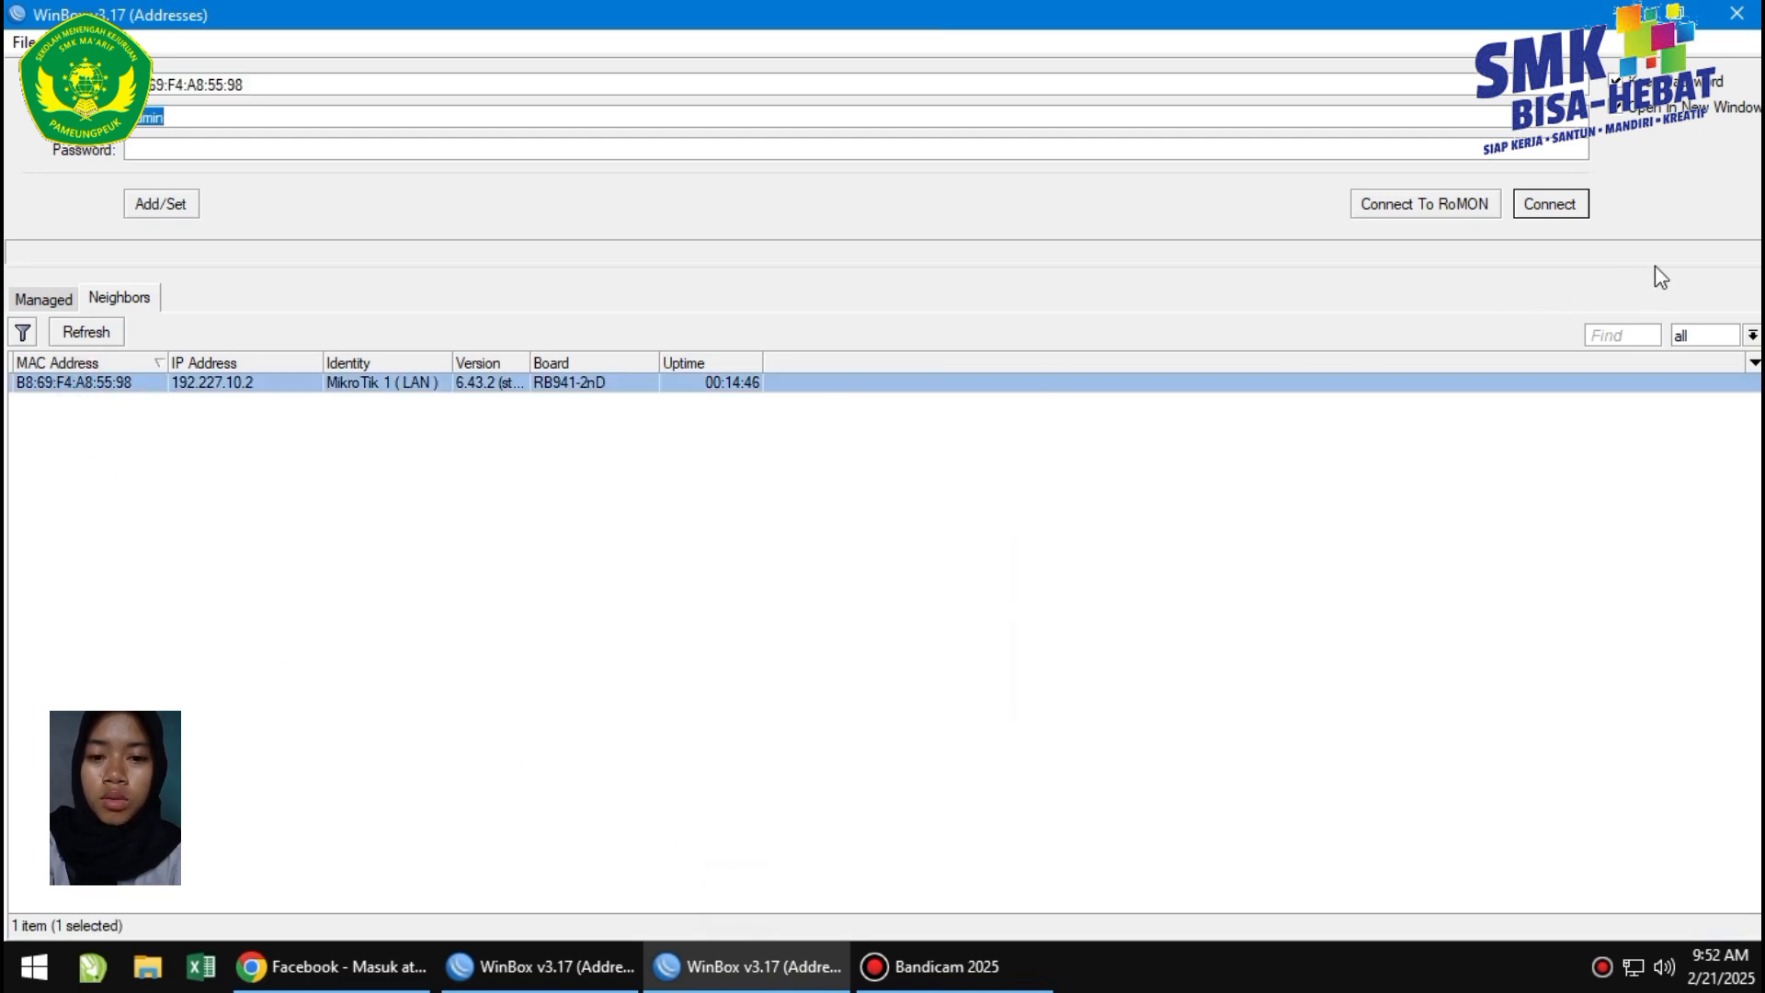
left_click(1522, 209)
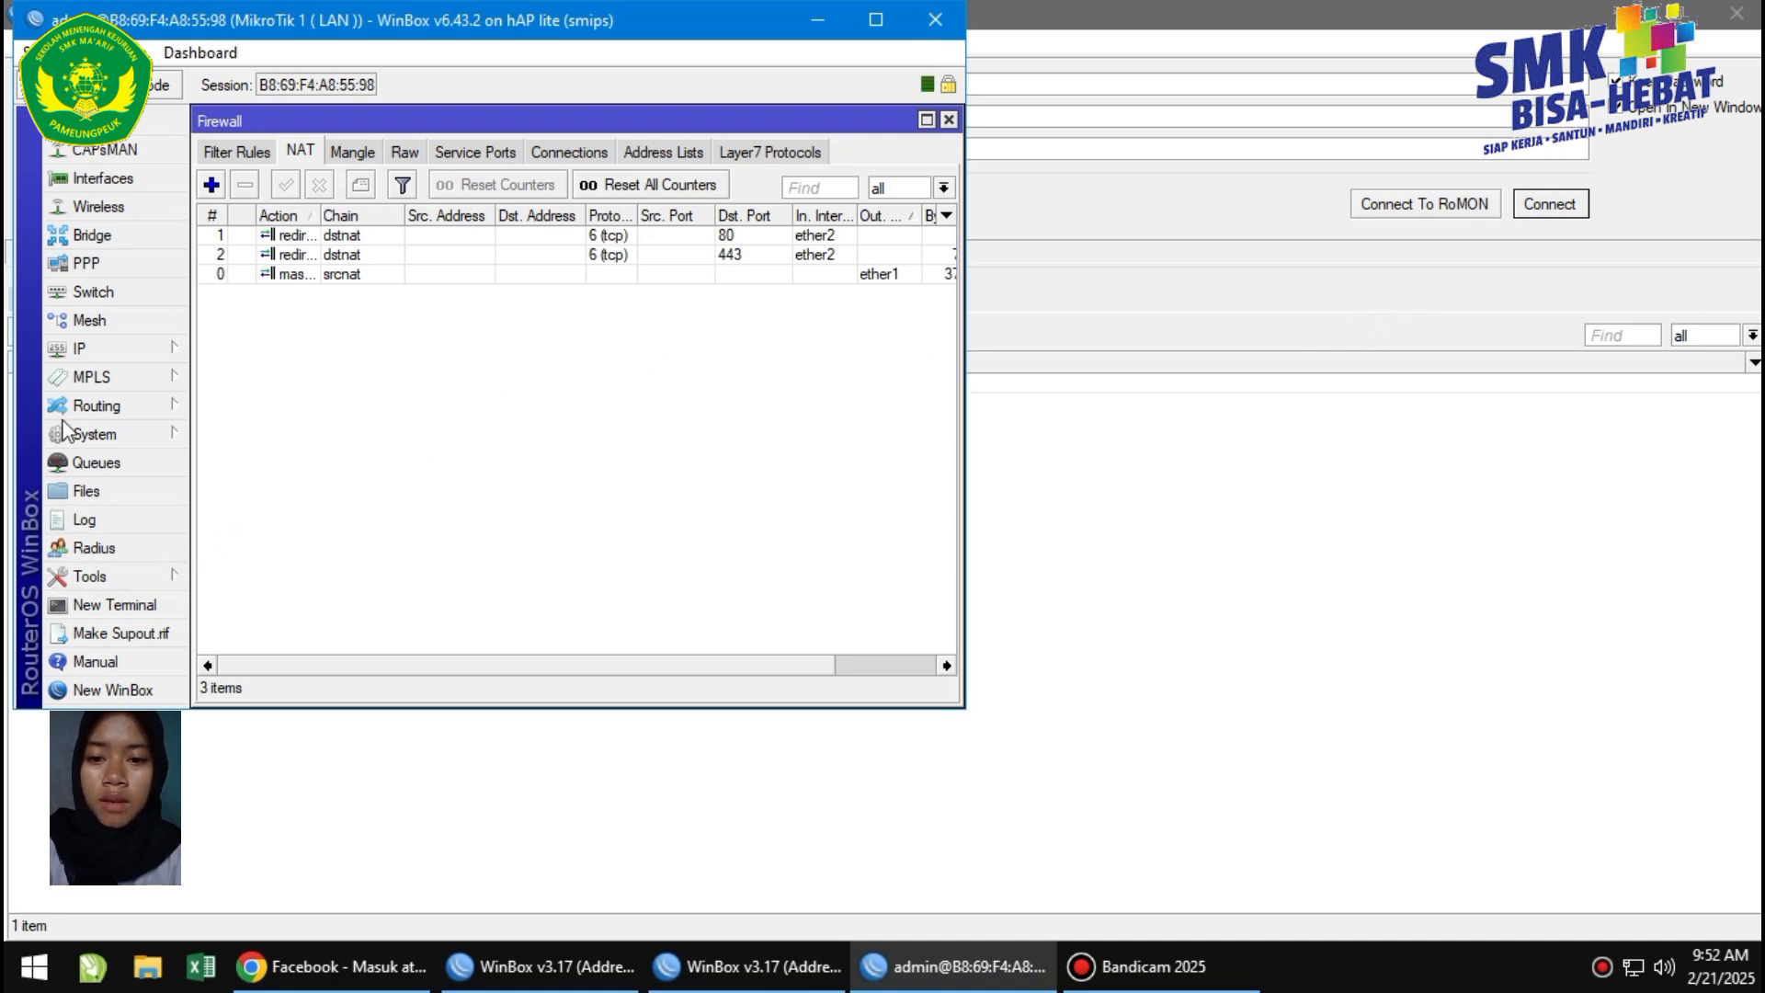
Search the Start menu for cmd.
left_click(35, 969)
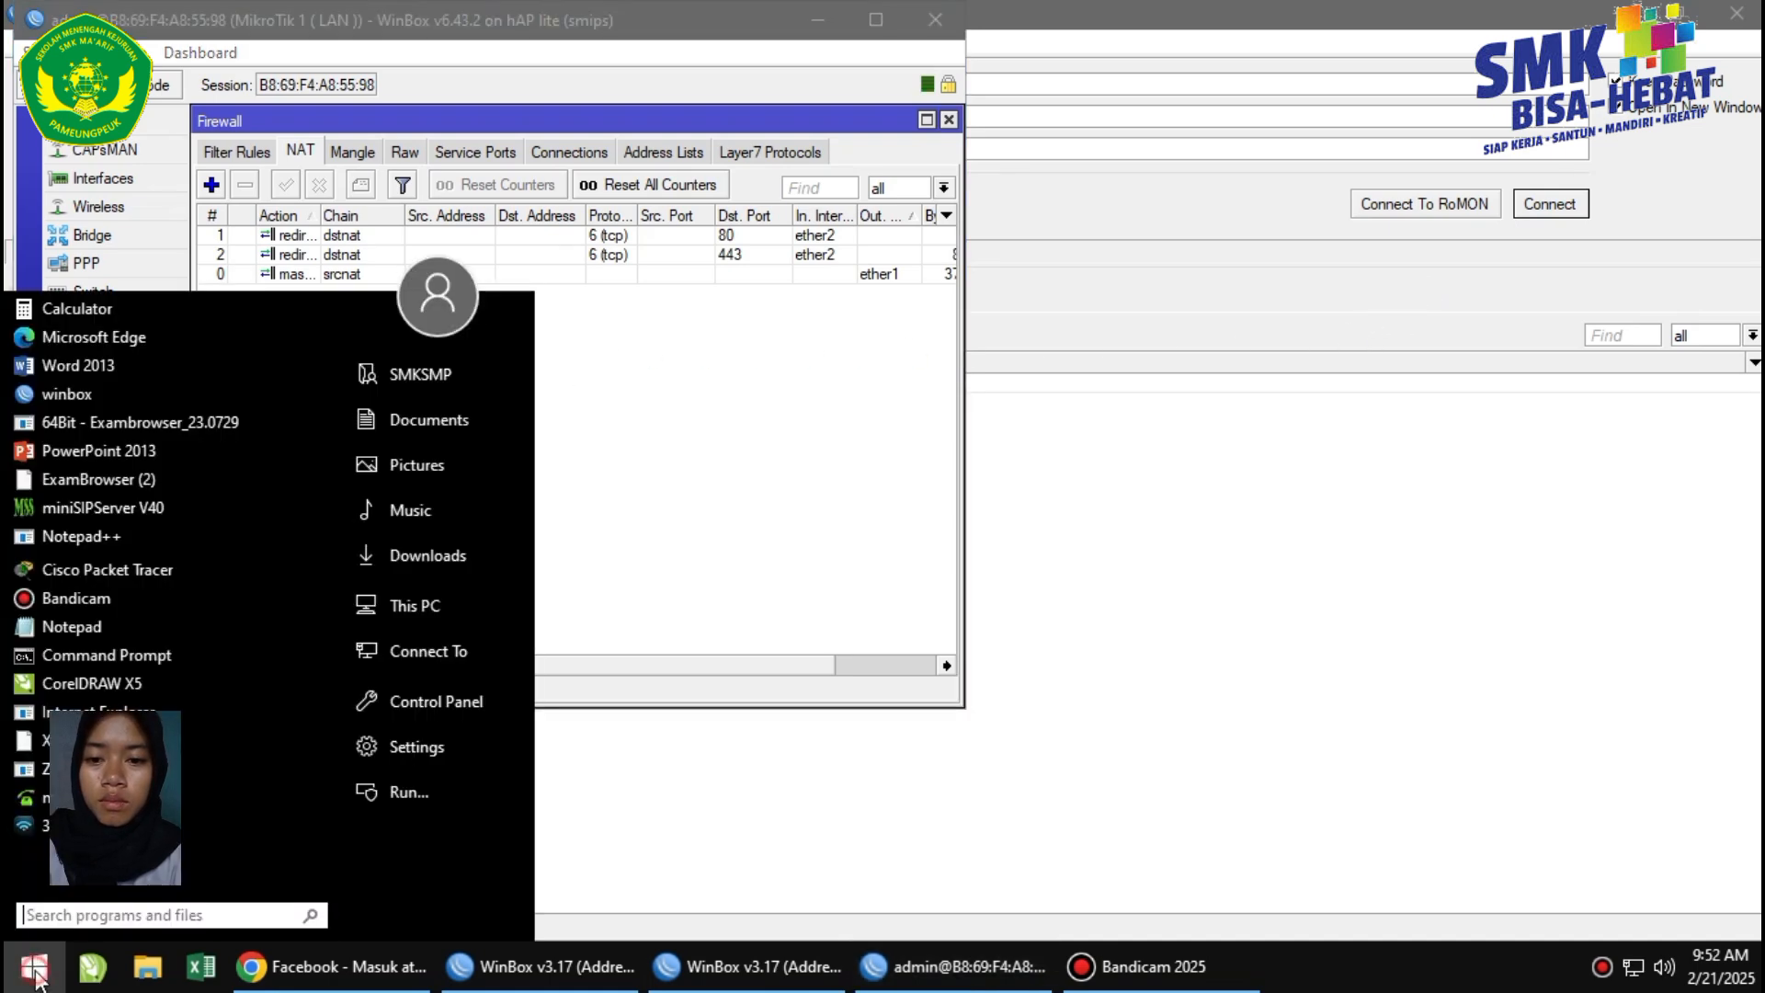
left_click(77, 923)
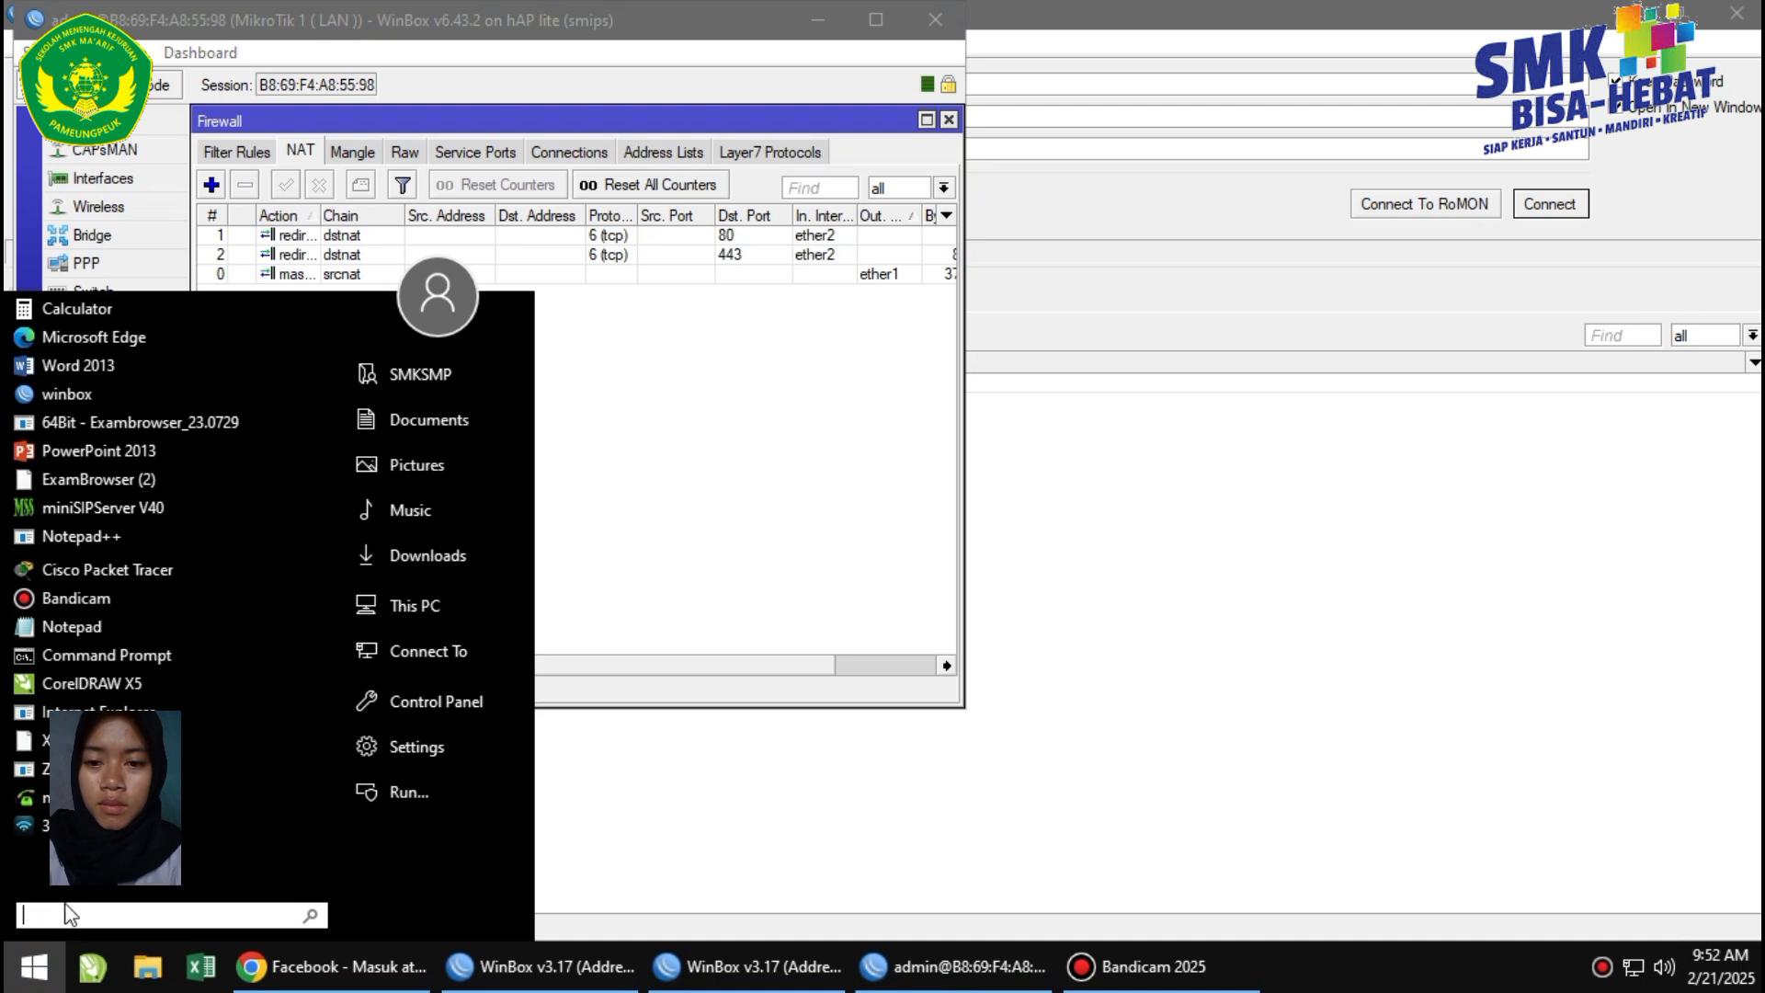
type("cmd")
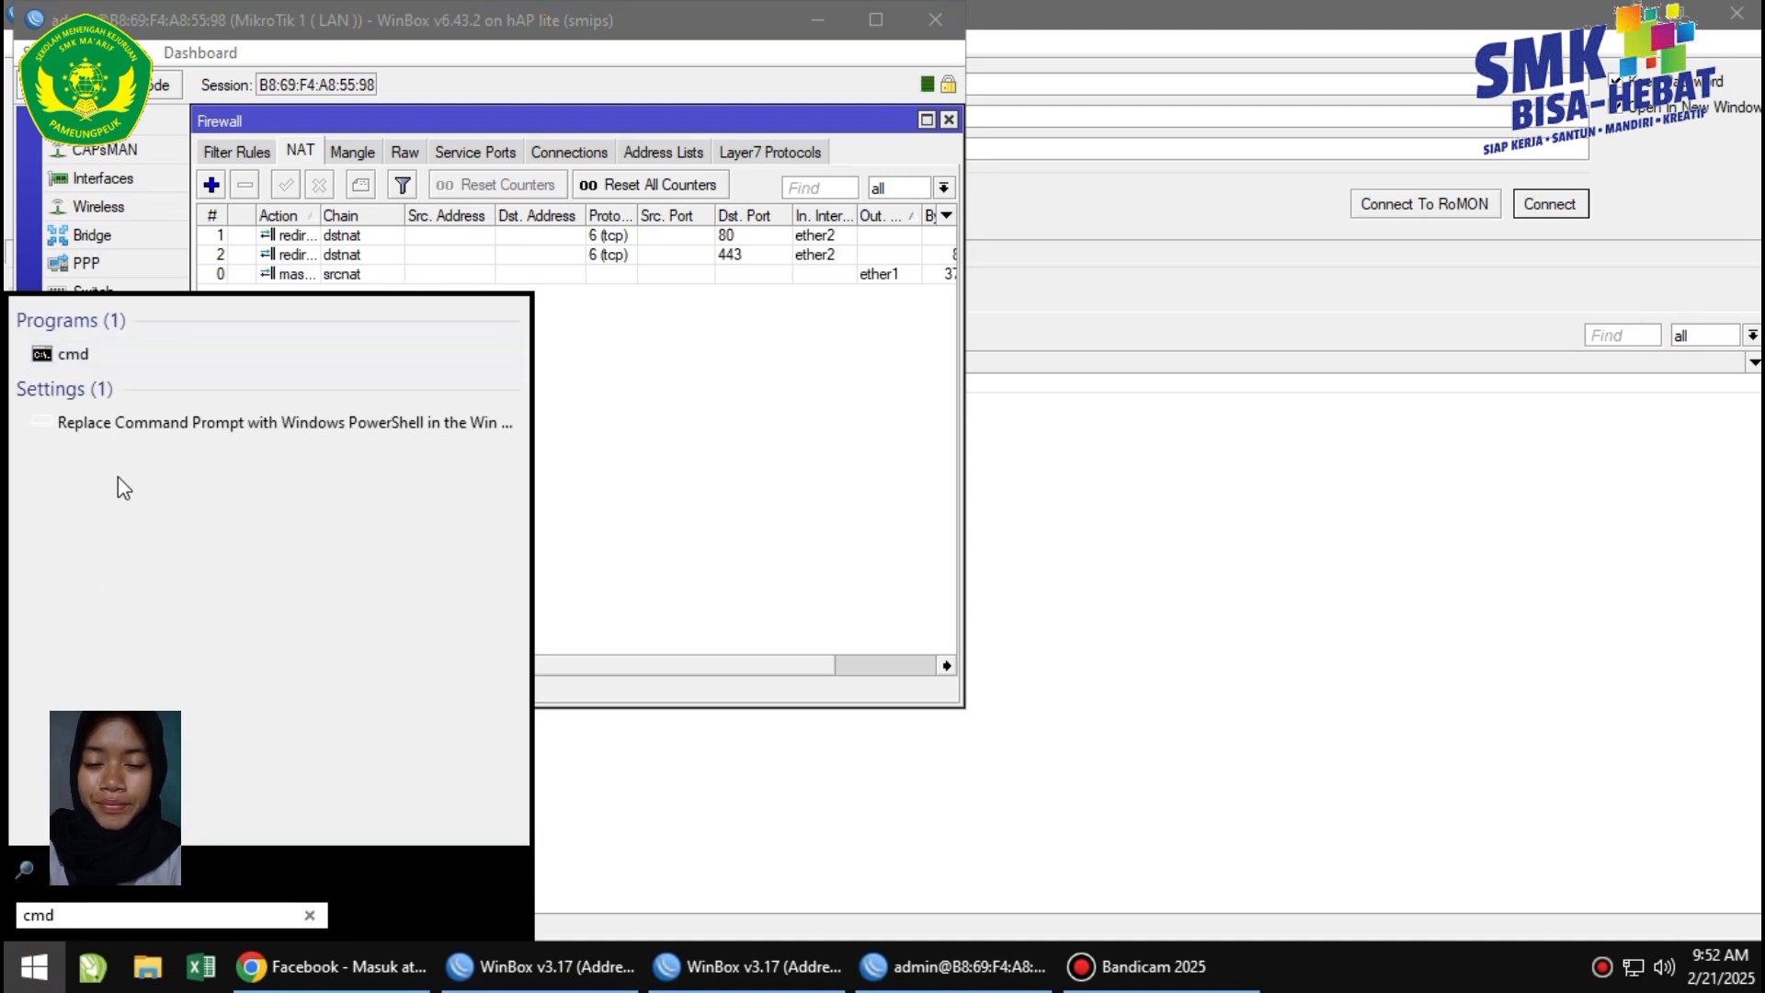
Launch Command Prompt and ping the client PC at 192.227.10.3, getting 4 of 4 replies.
left_click(81, 353)
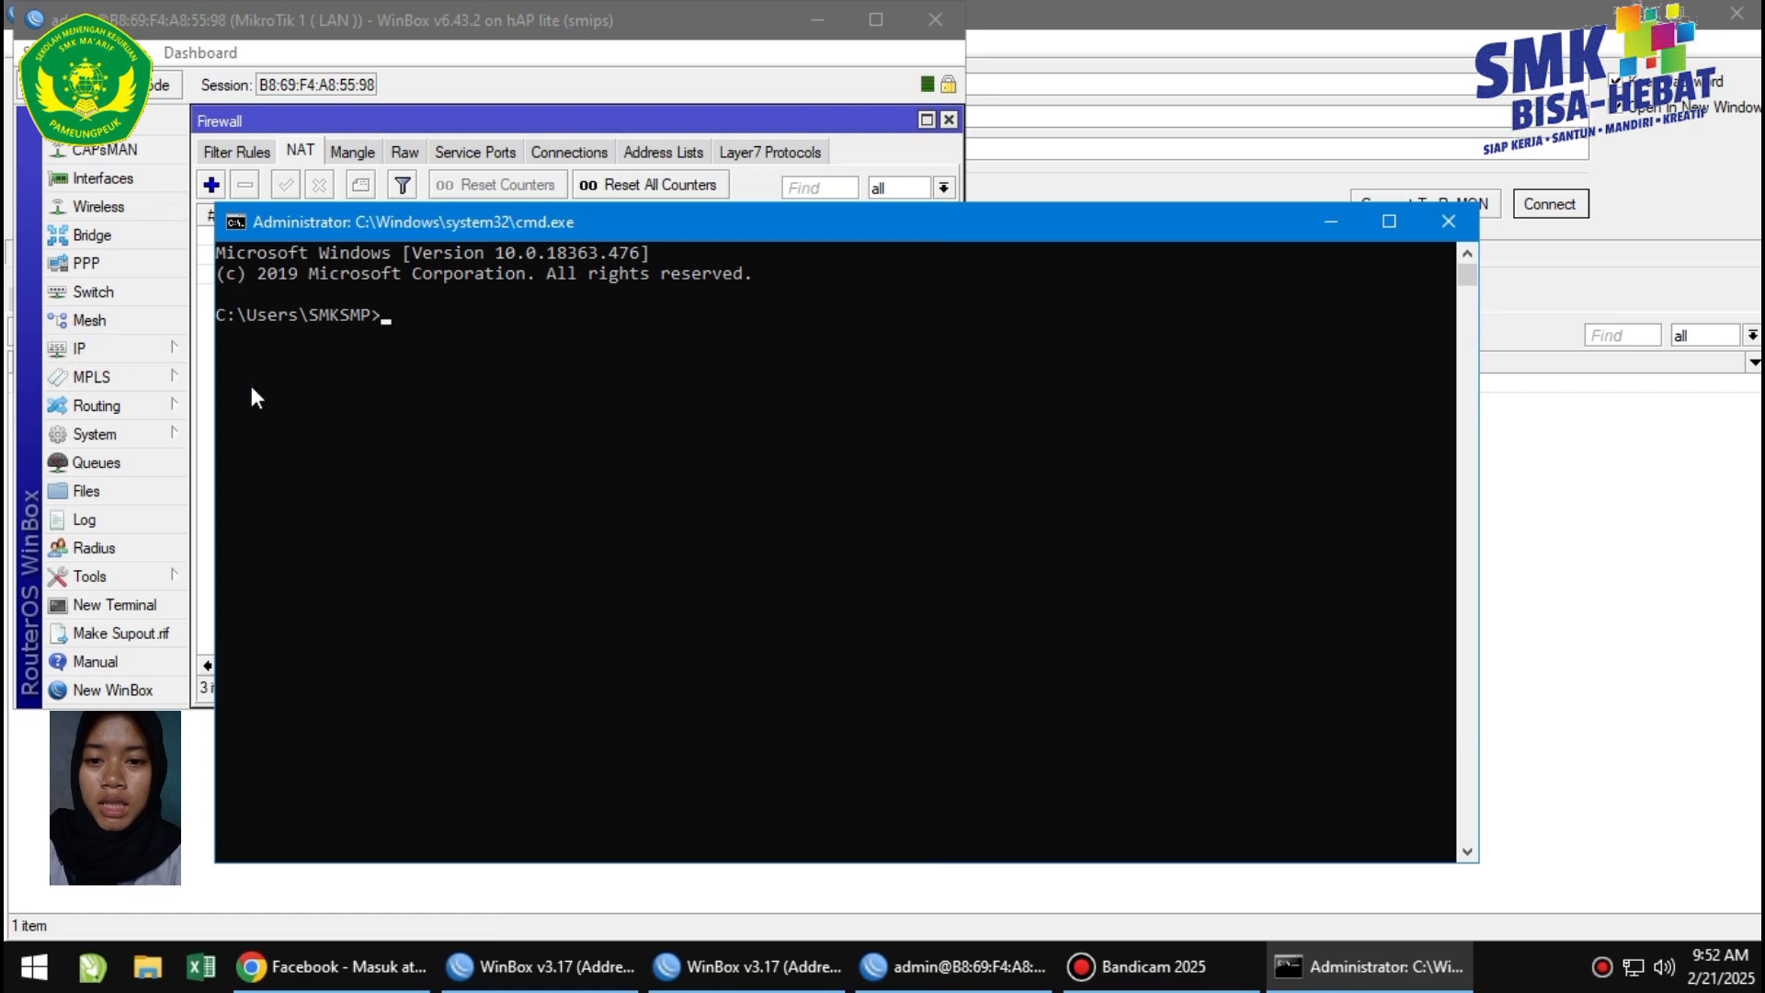
left_click(459, 333)
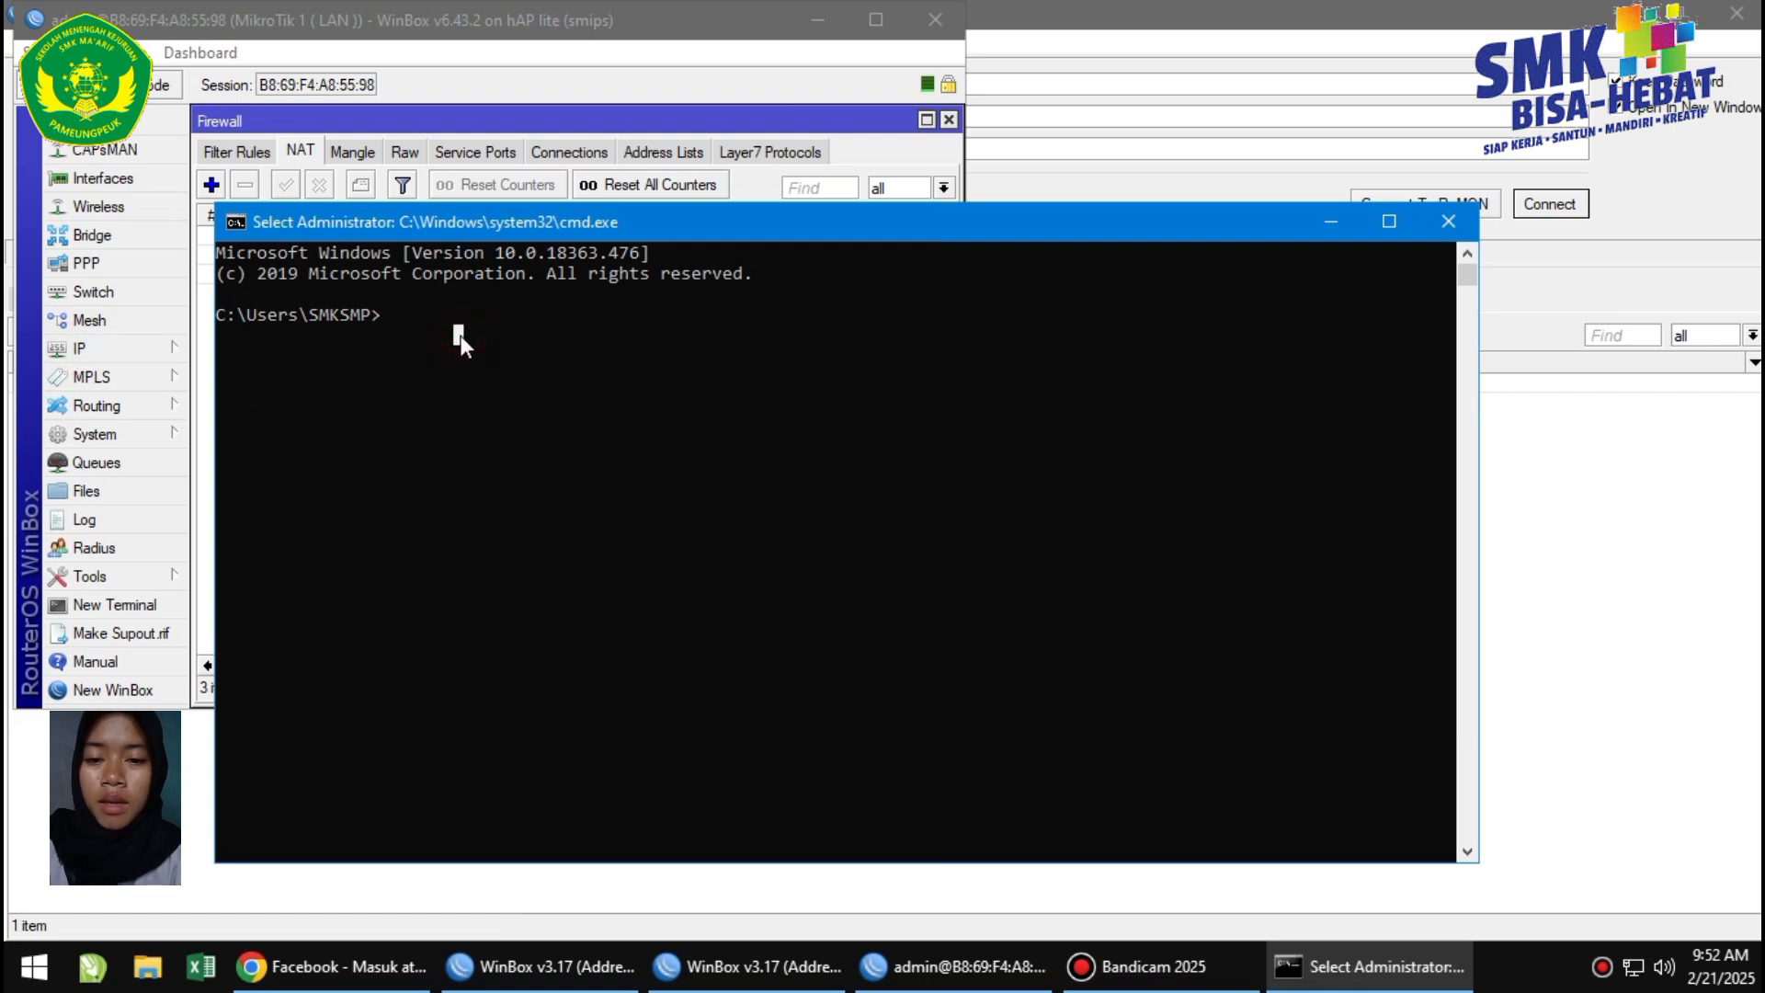
left_click(401, 302)
left_click(383, 316)
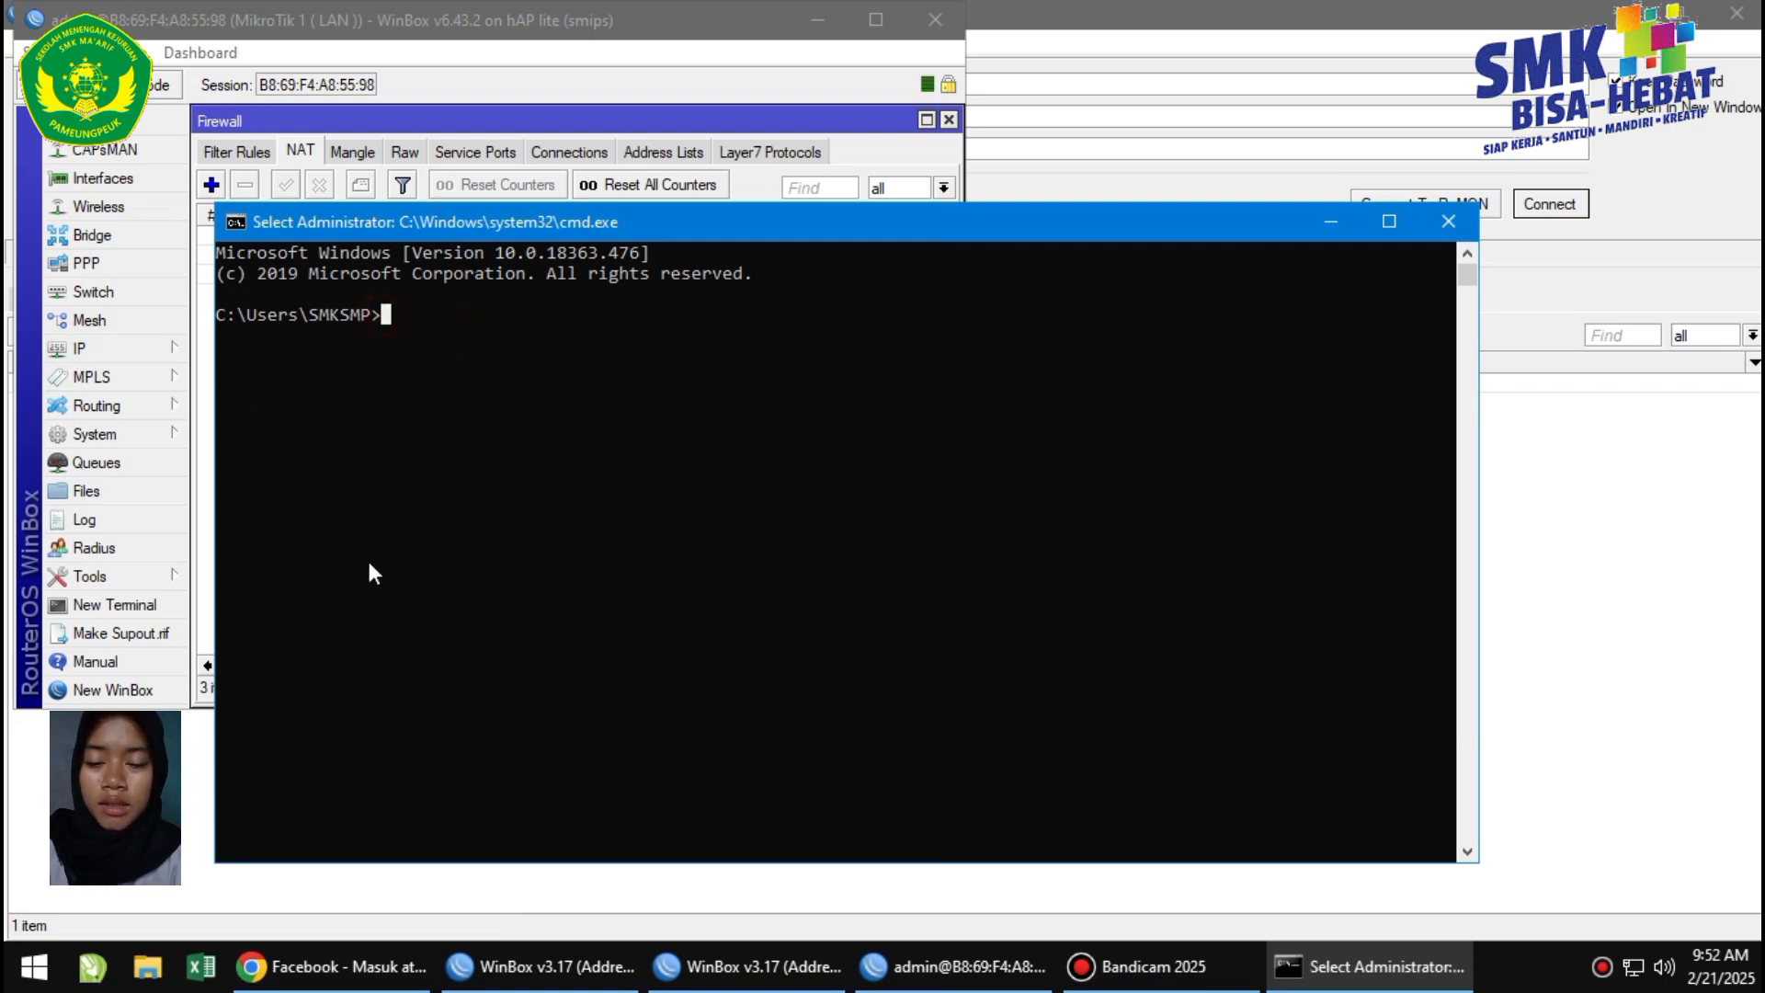
type("p")
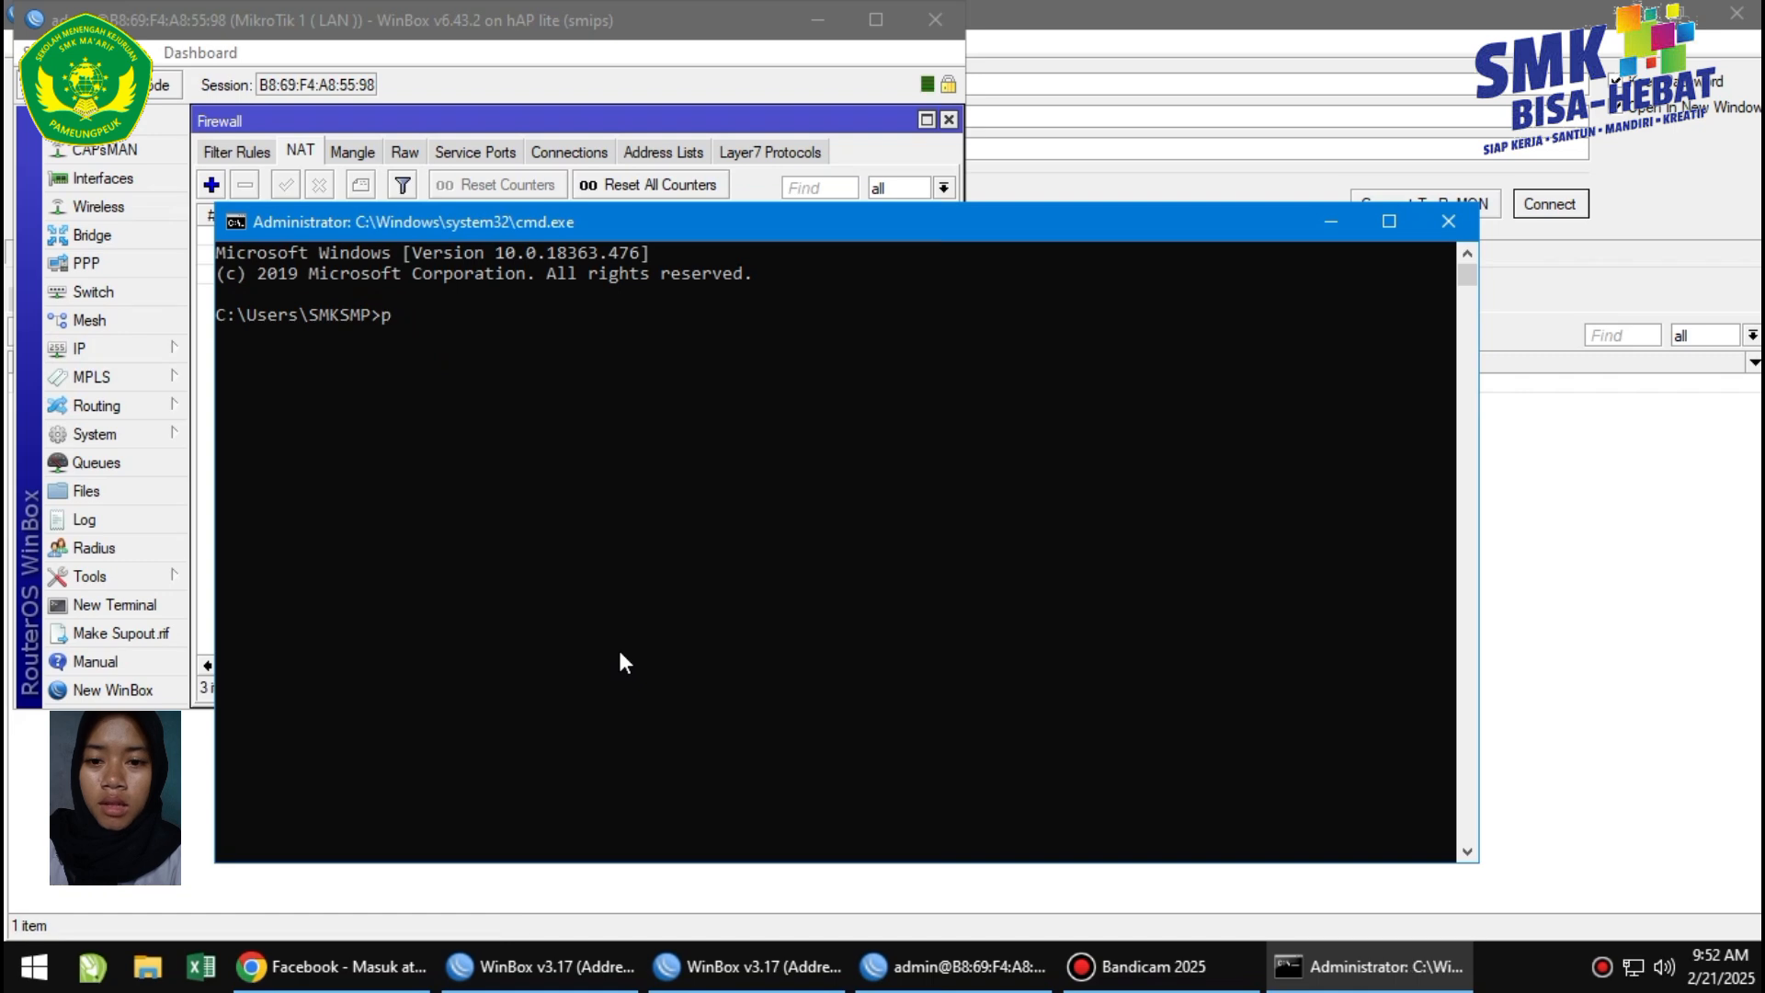
type("inf")
type(" 192.22")
type("7.")
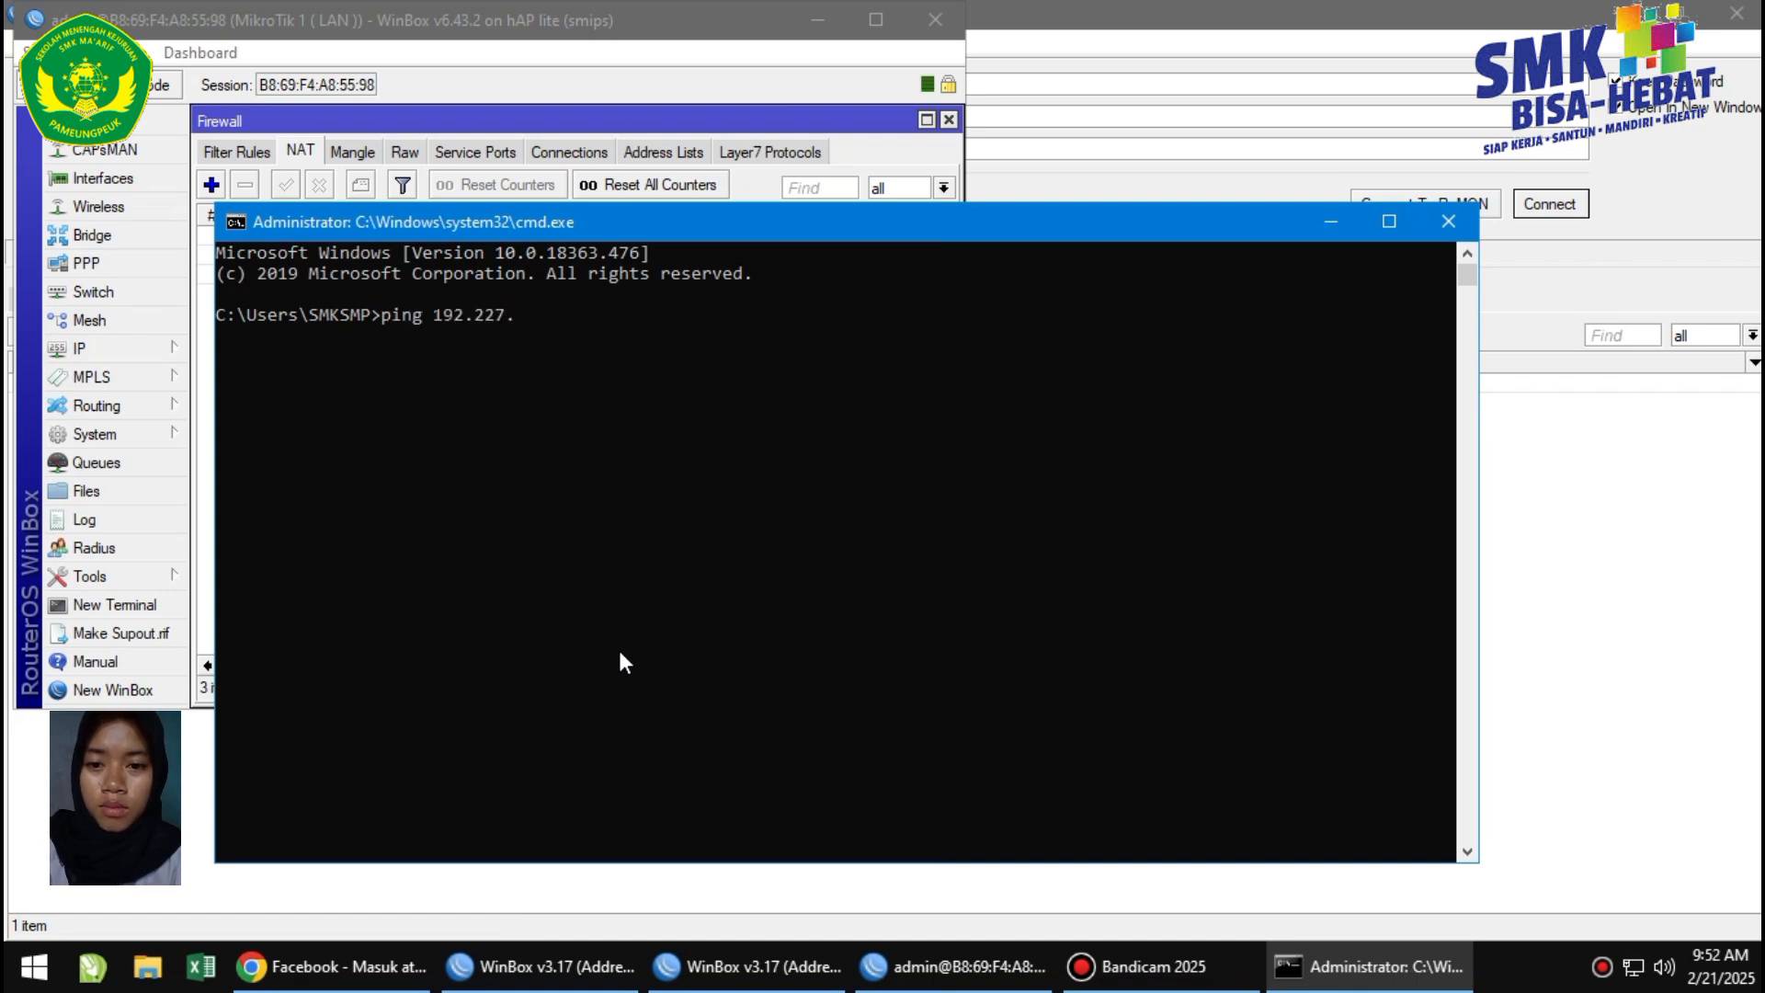
type("10.3")
key("Return")
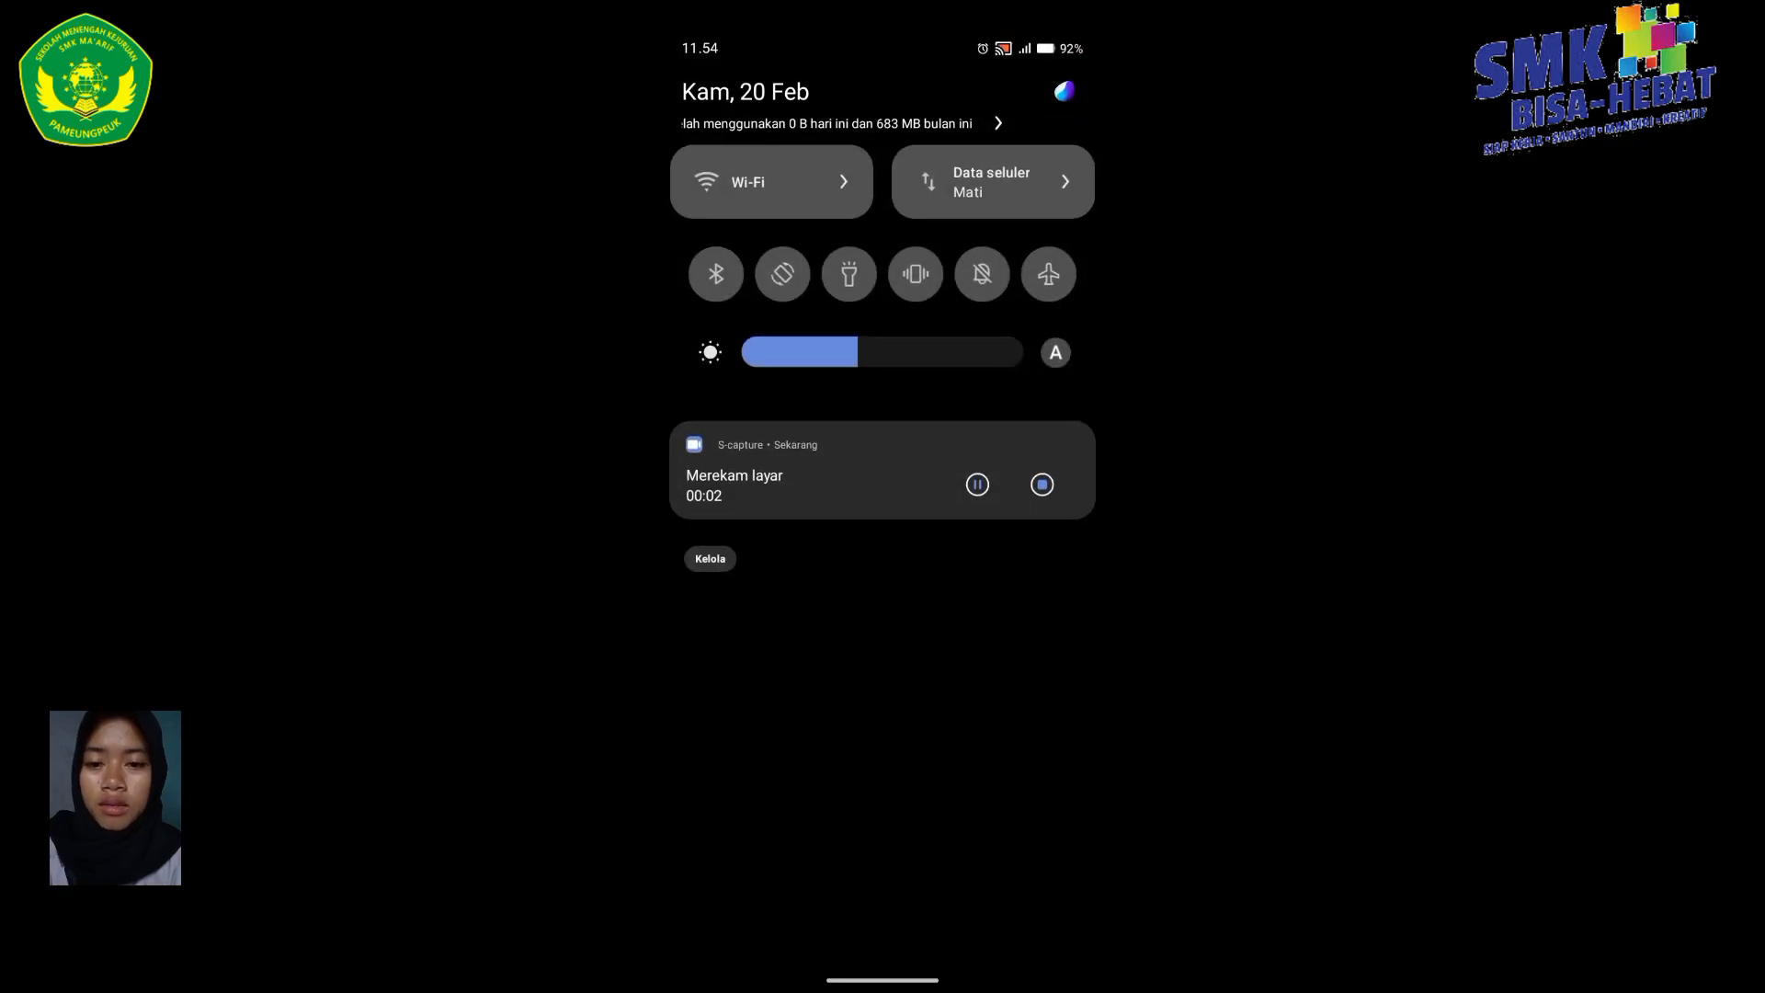
Connect the phone to the UKK_27 Wi-Fi network.
left_click(777, 179)
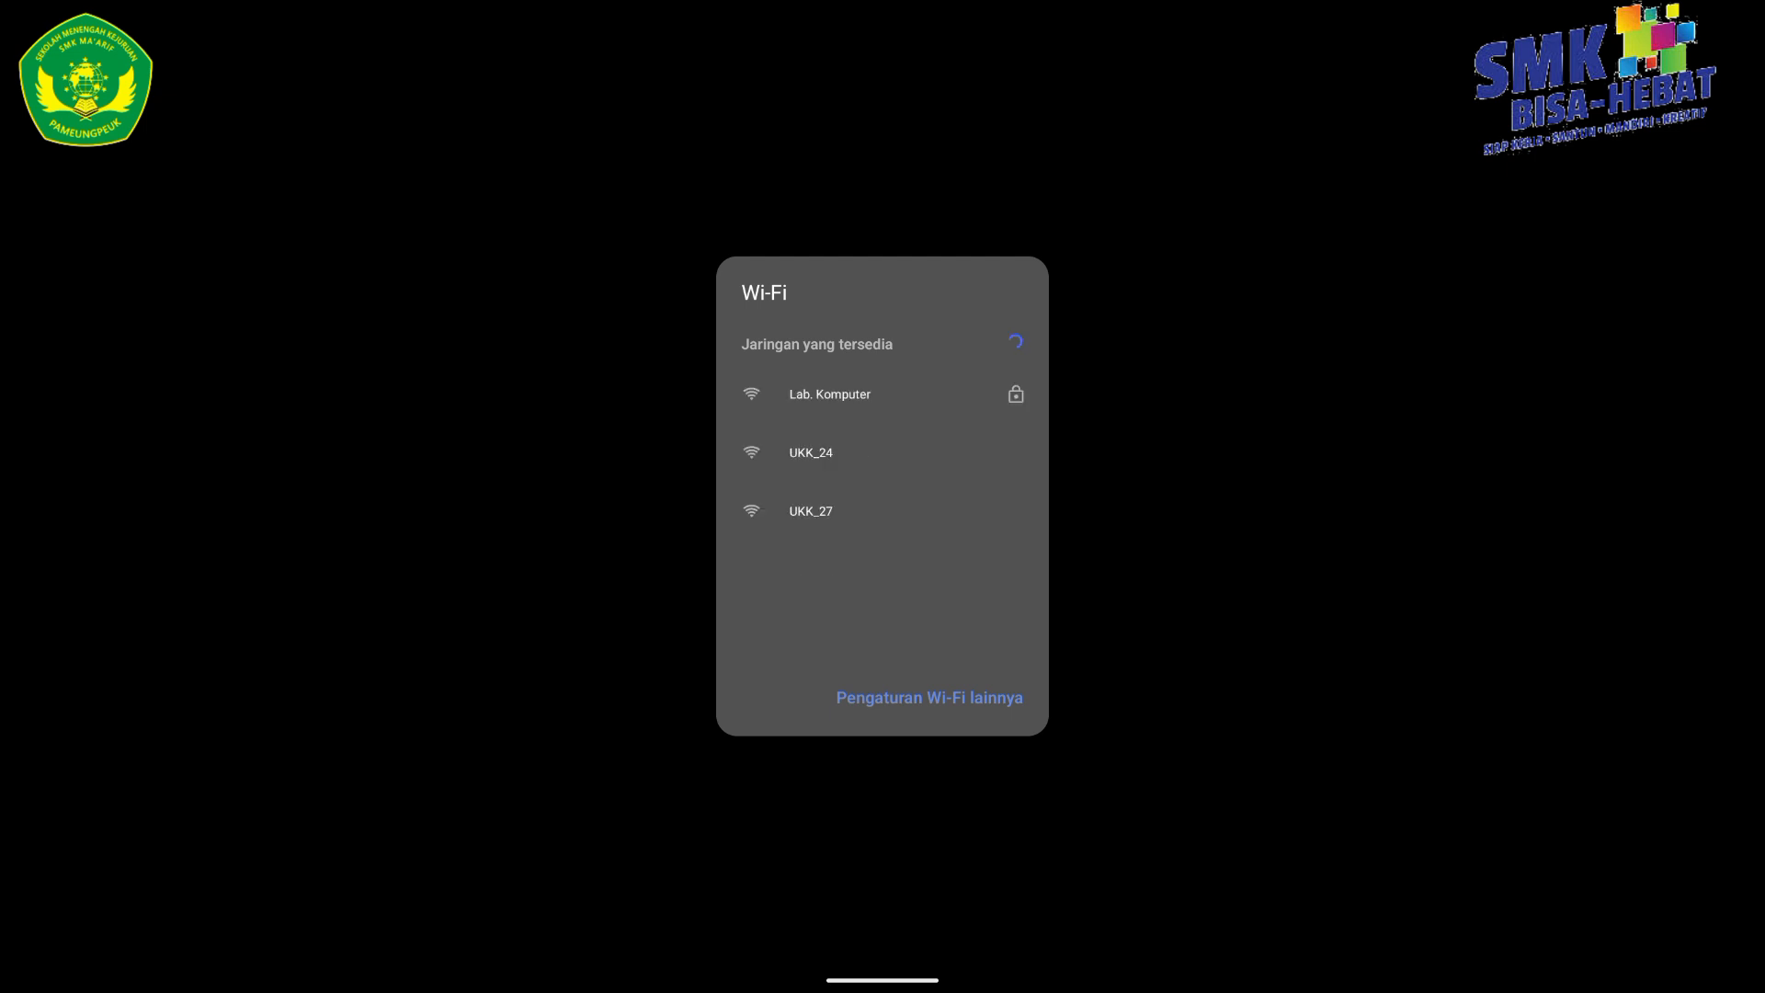
left_click_drag(885, 493, 957, 351)
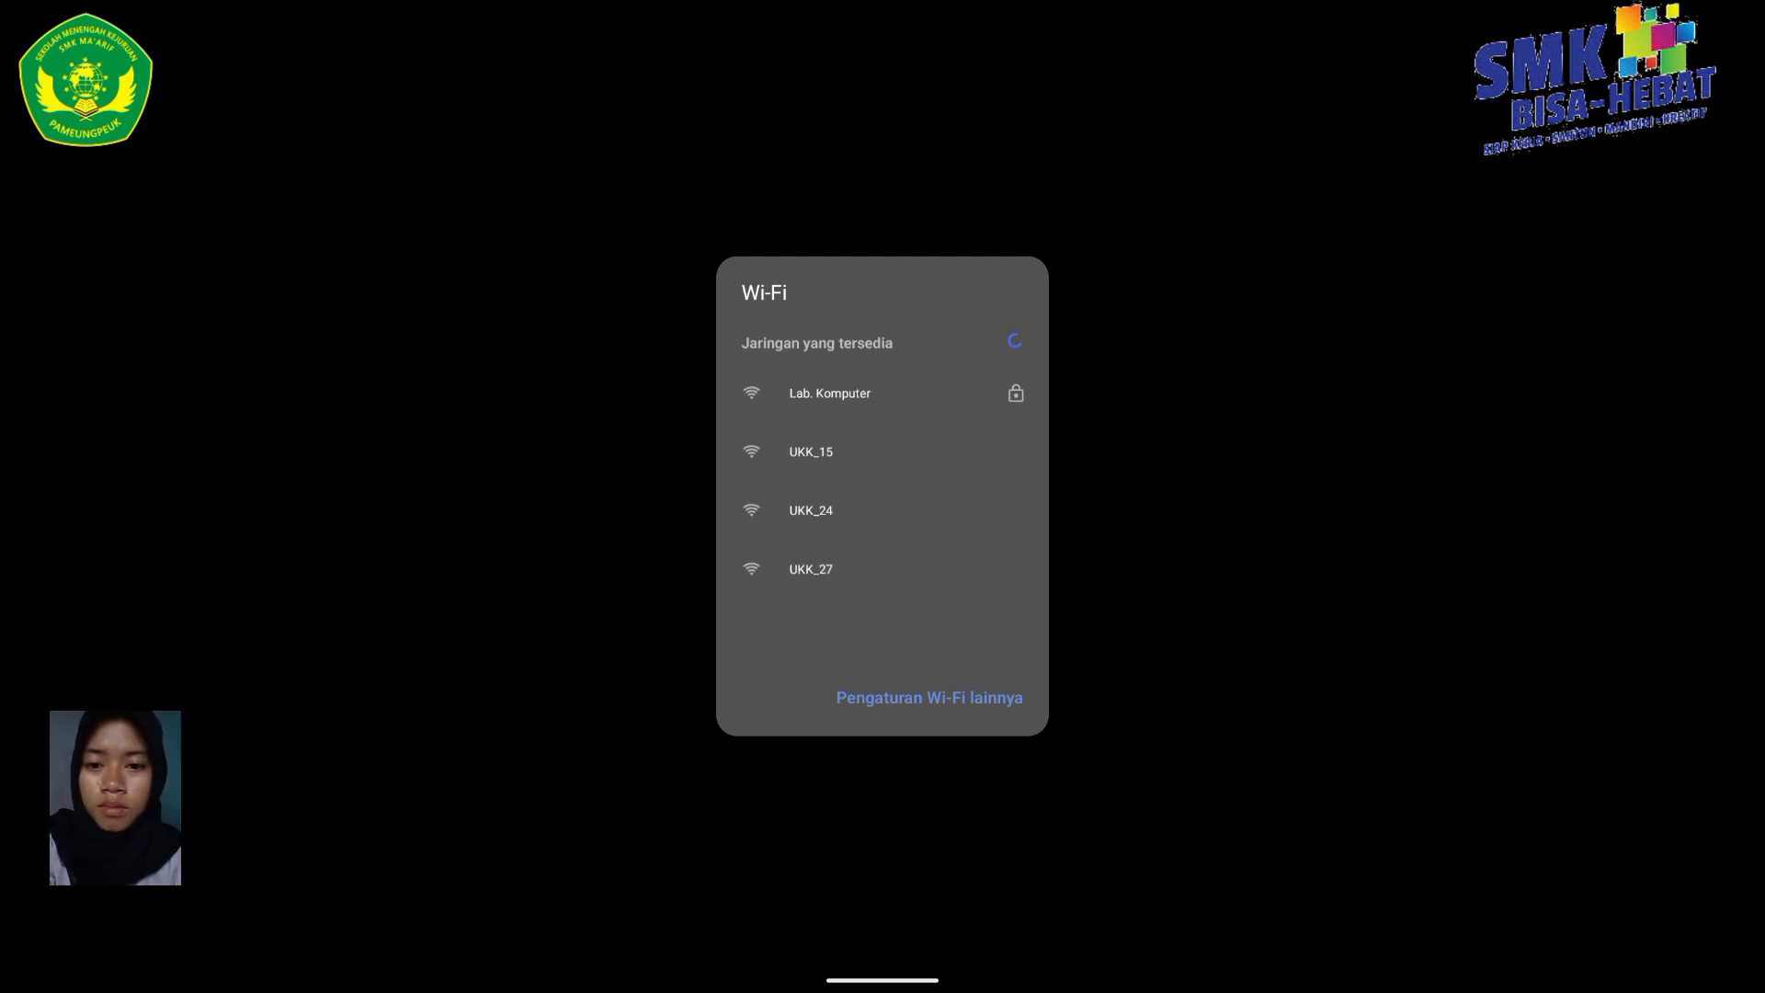
left_click(877, 570)
left_click(905, 580)
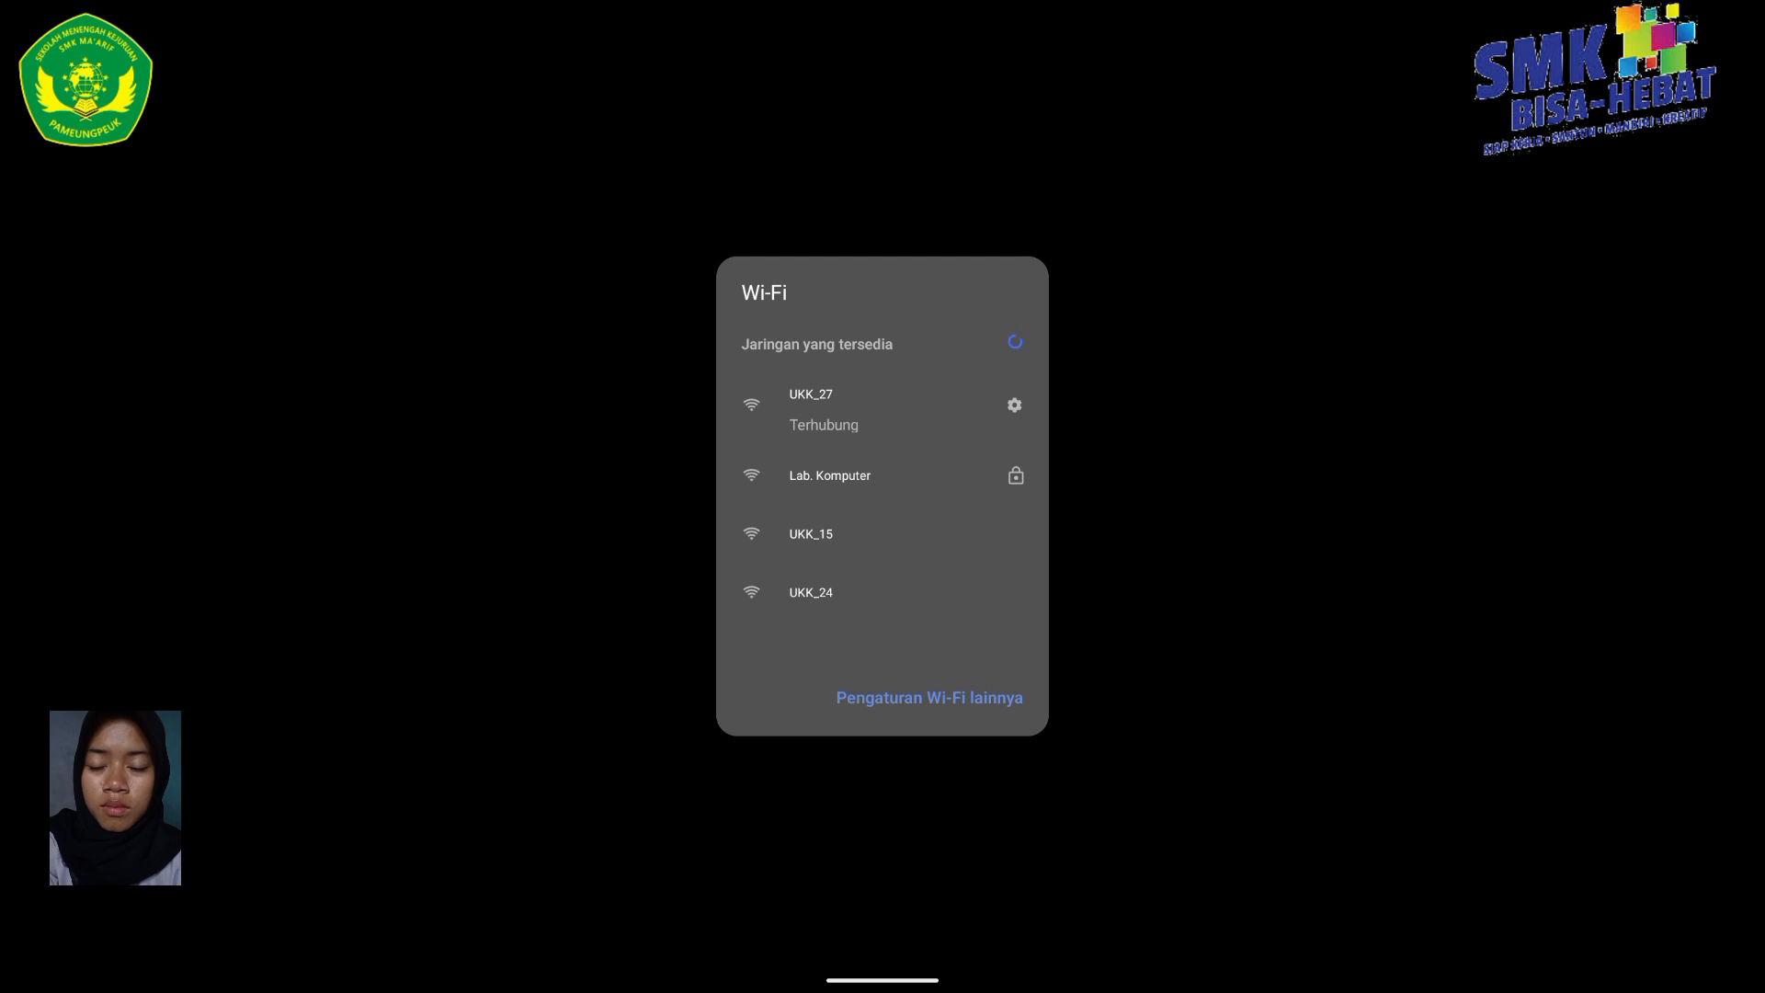
Show the UKK_27 network details: IP 192.127.20.100, gateway 192.127.20.2, DNS 192.168.1.1.
key("Escape")
key("Escape")
left_click(721, 907)
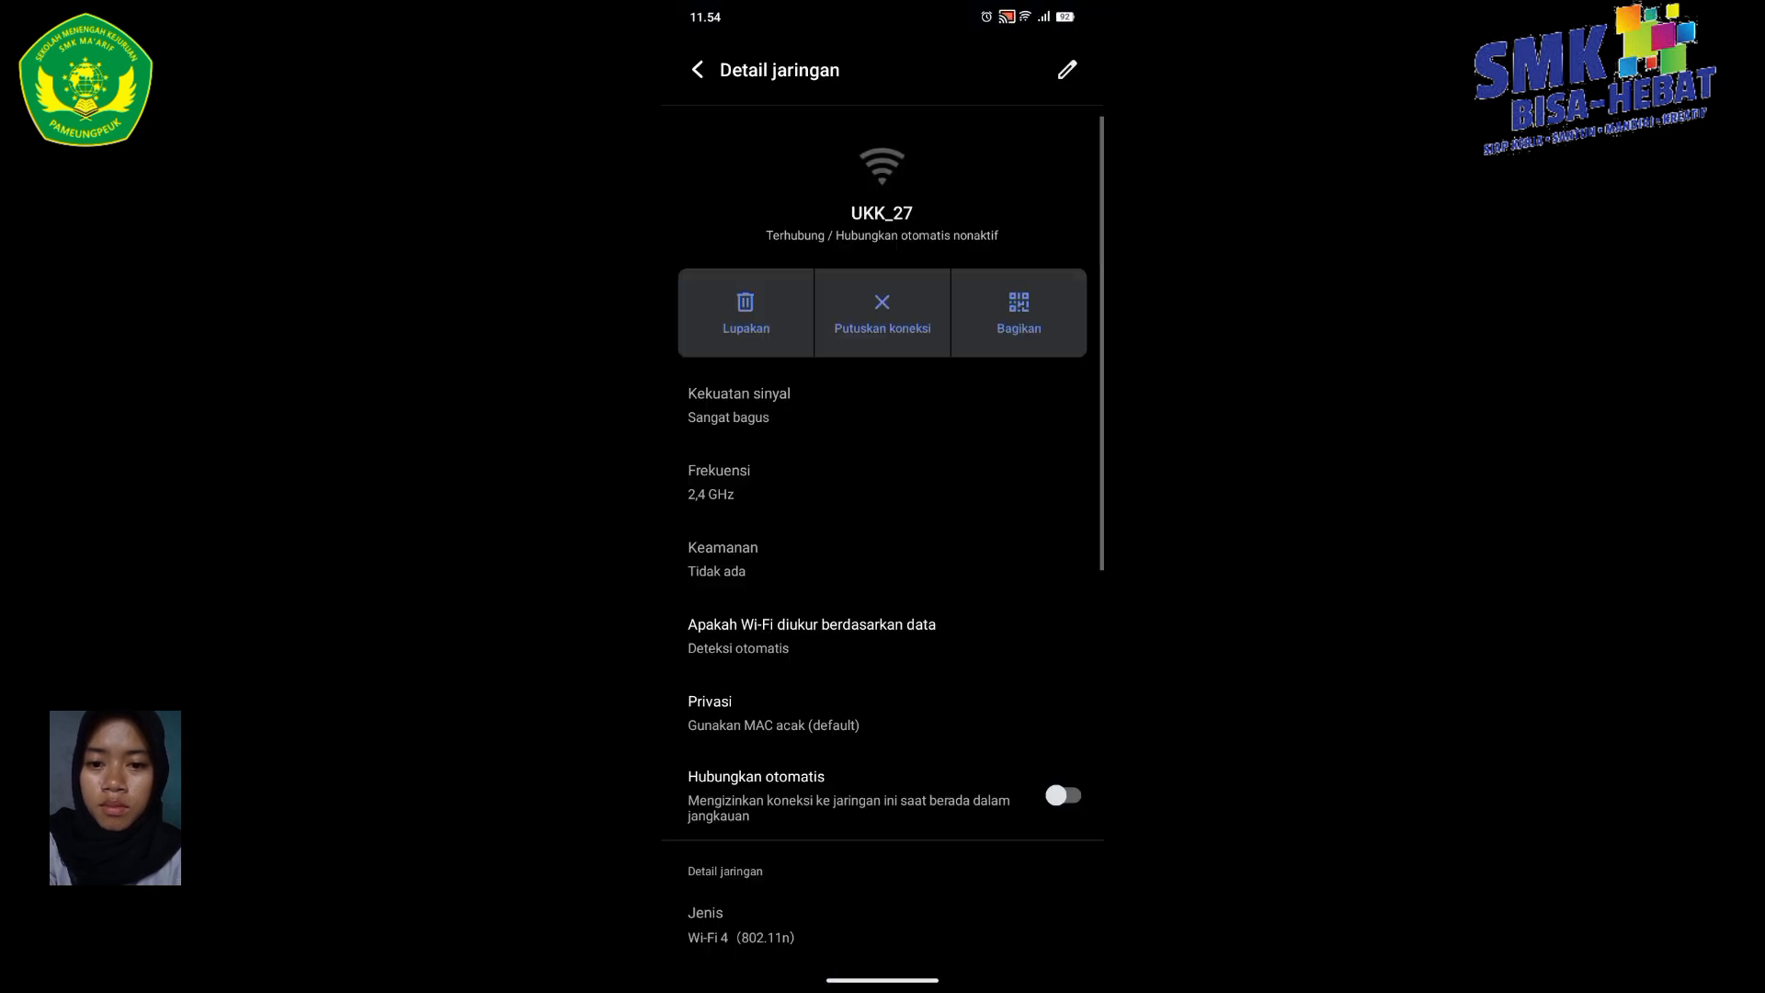
left_click_drag(984, 790, 961, 583)
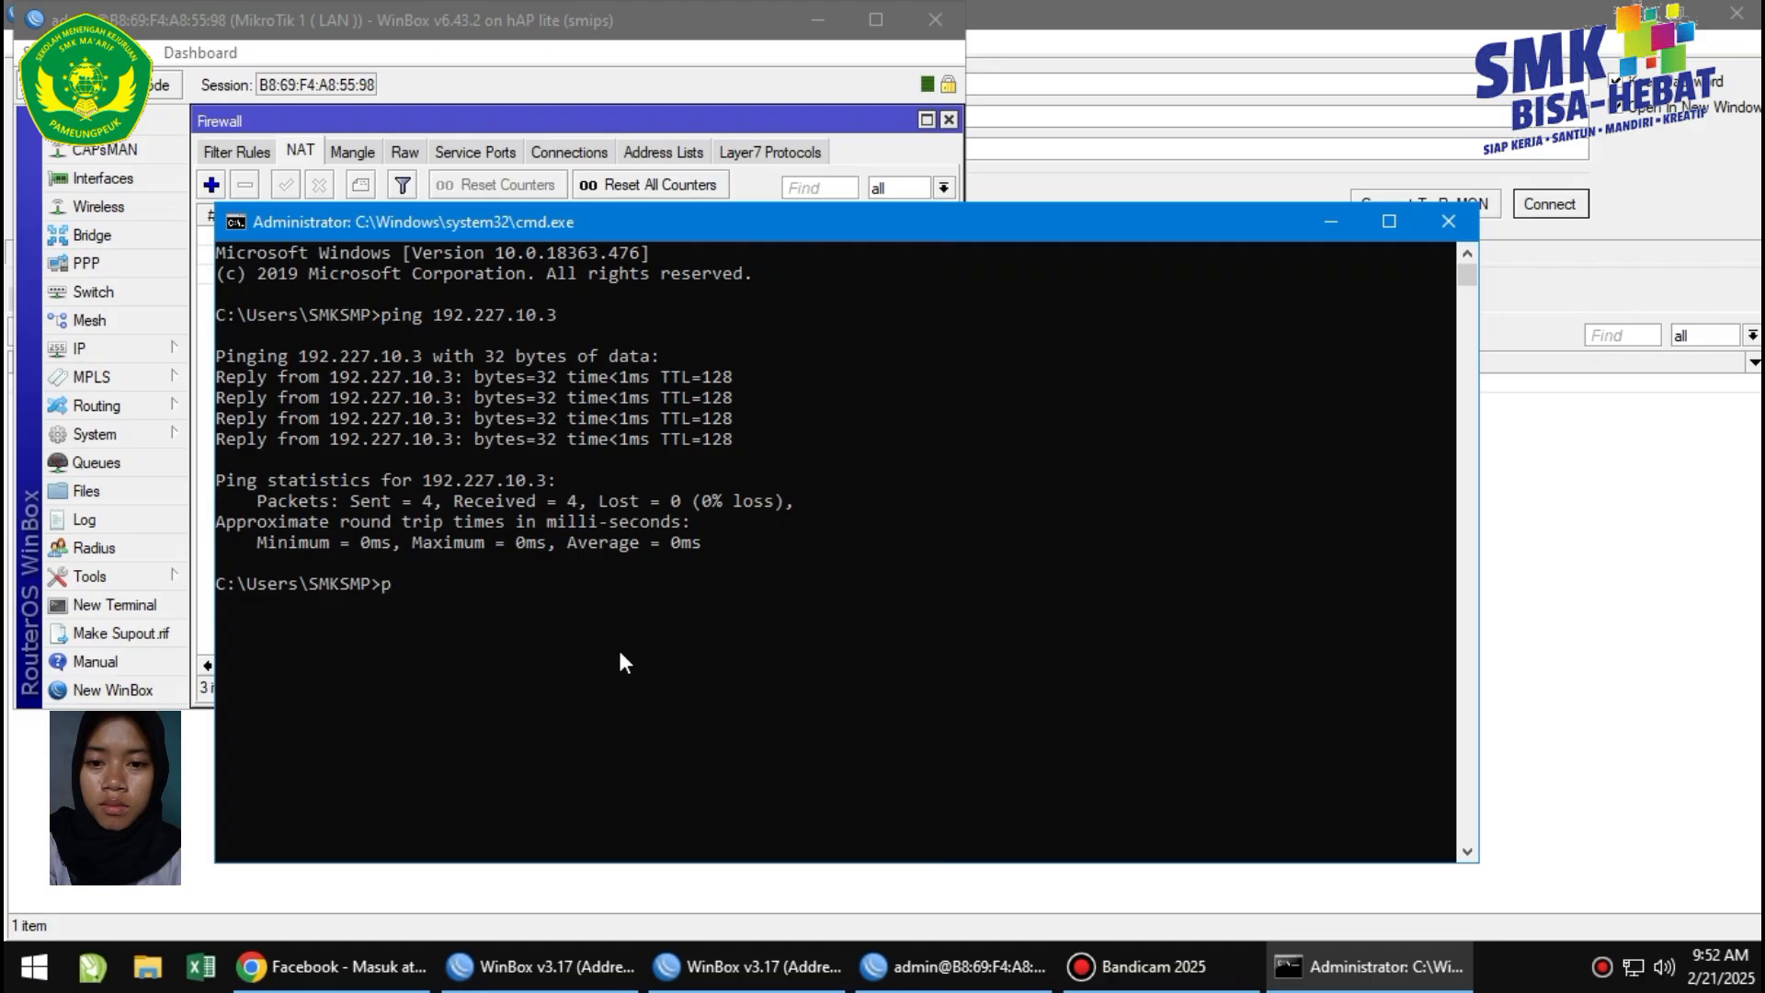
Ping the phone at 192.127.20.100, then the gateway at 192.168.1.1, both replying.
type("ing 192.127.")
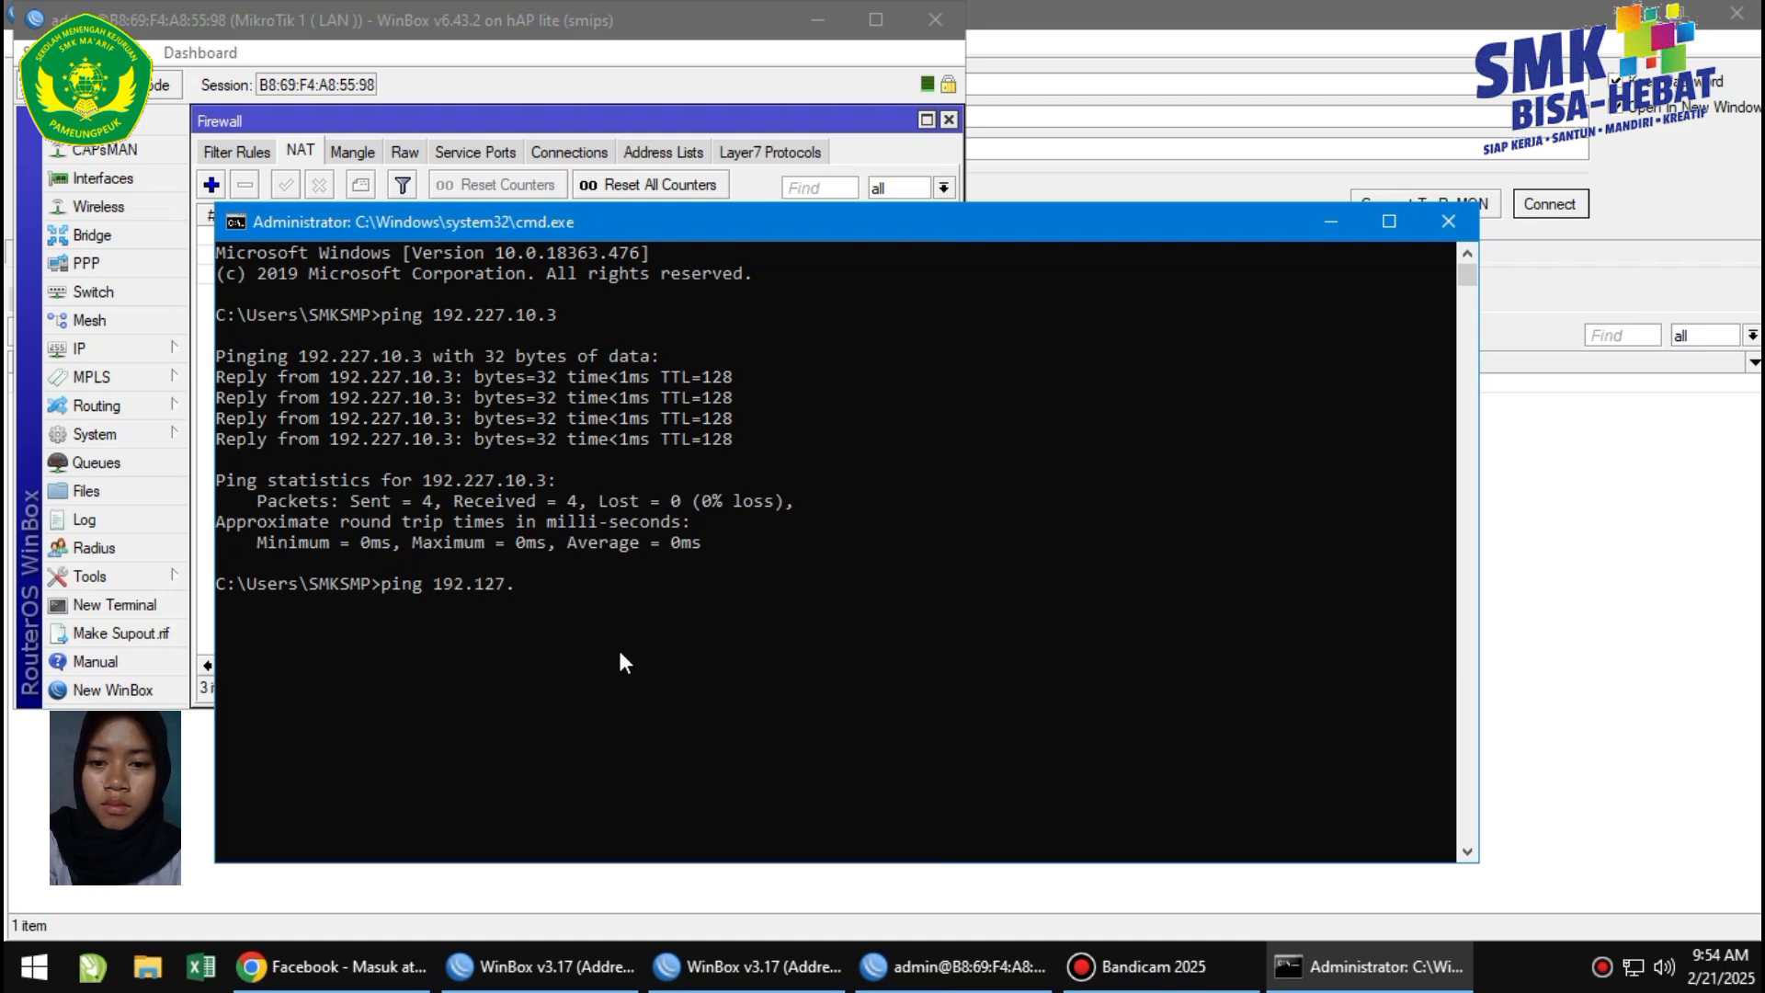
type("20.100")
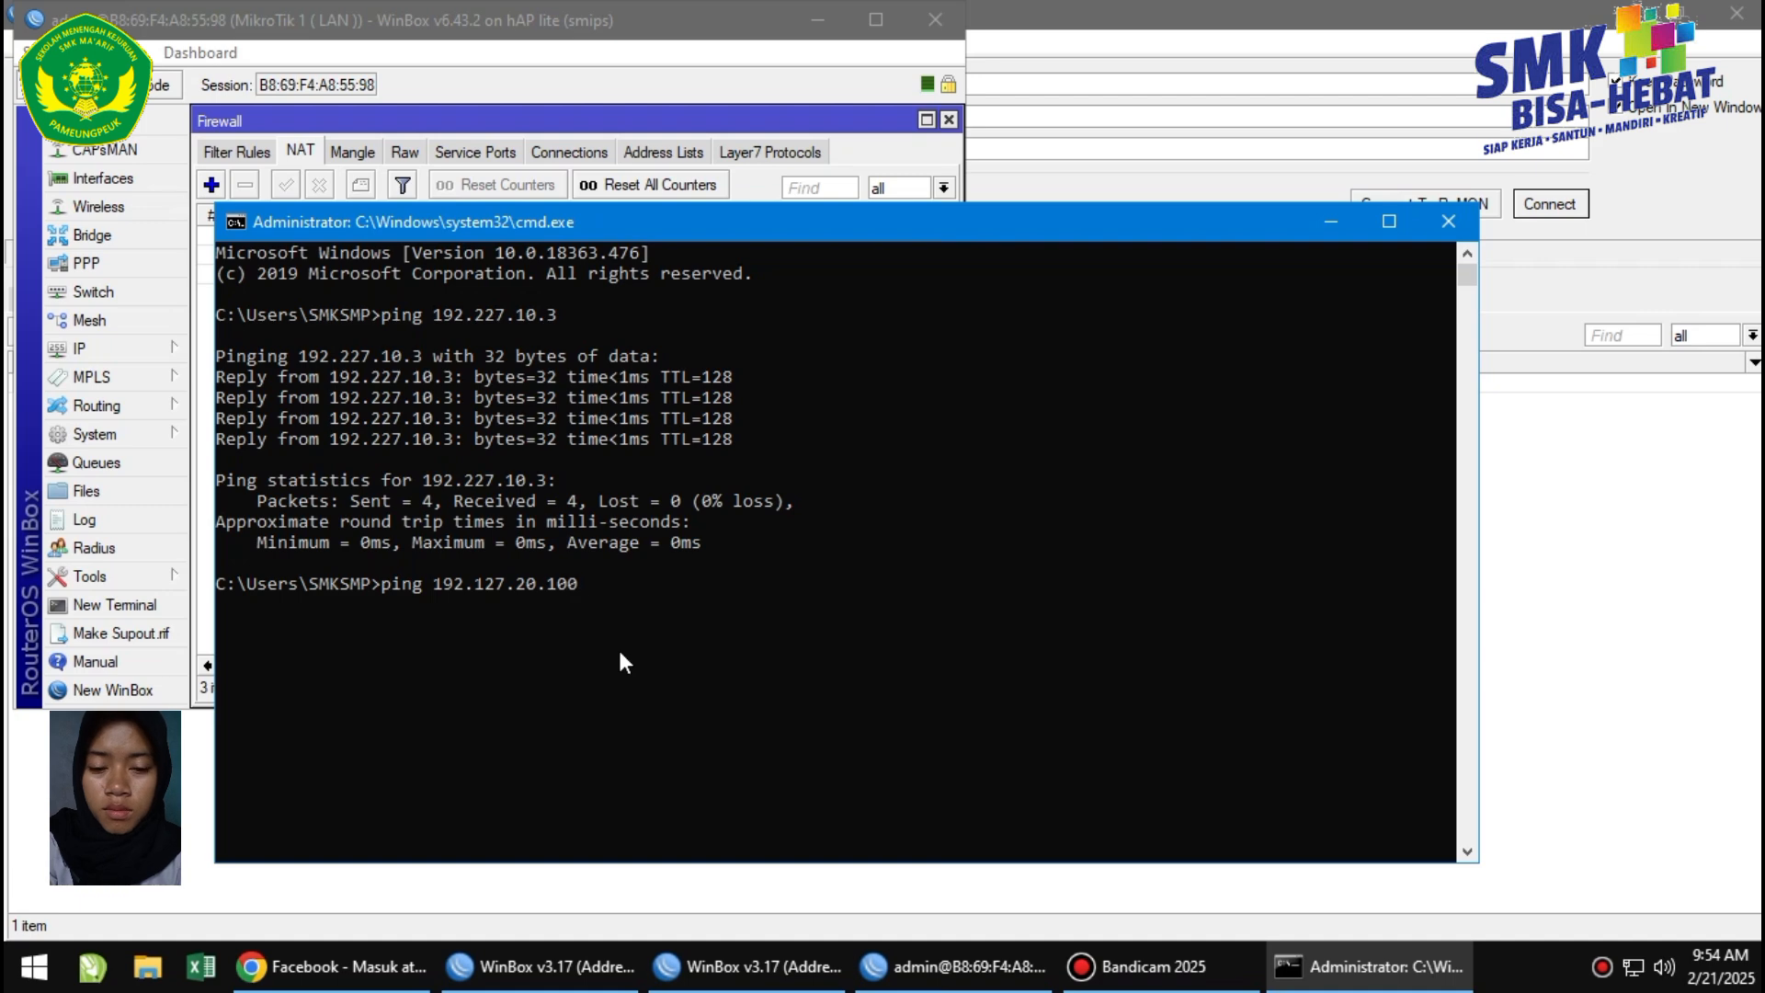
key("Return")
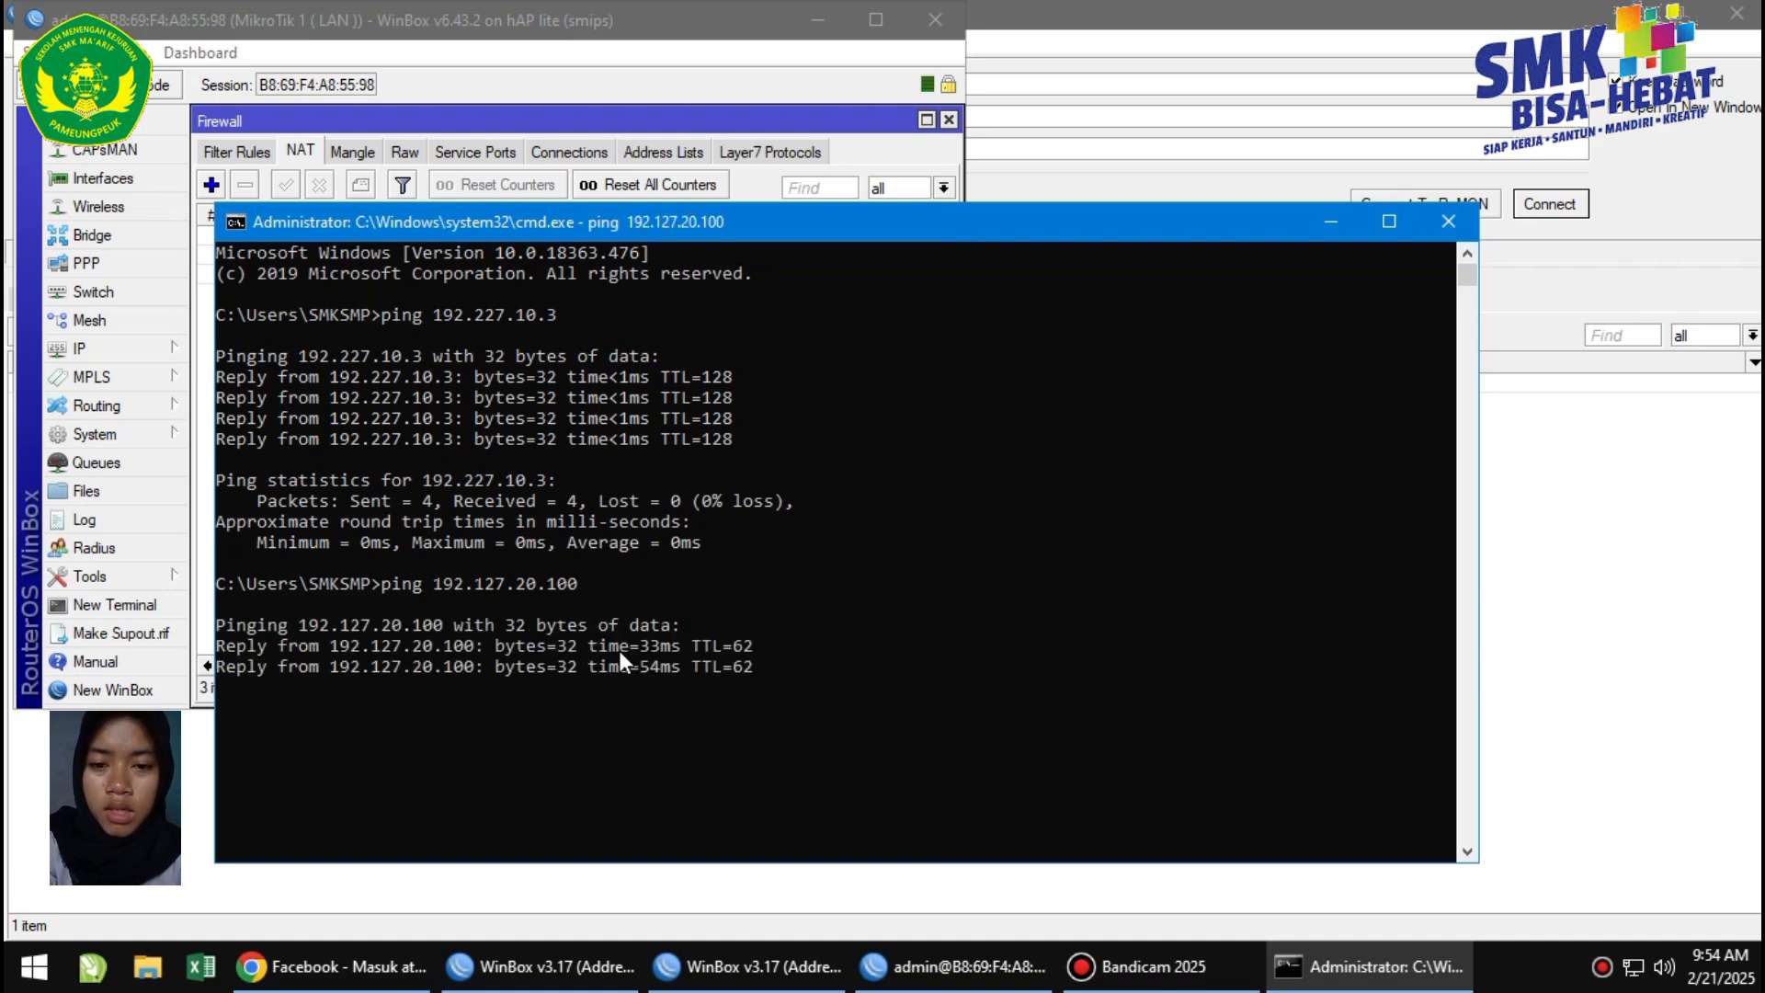
type("p")
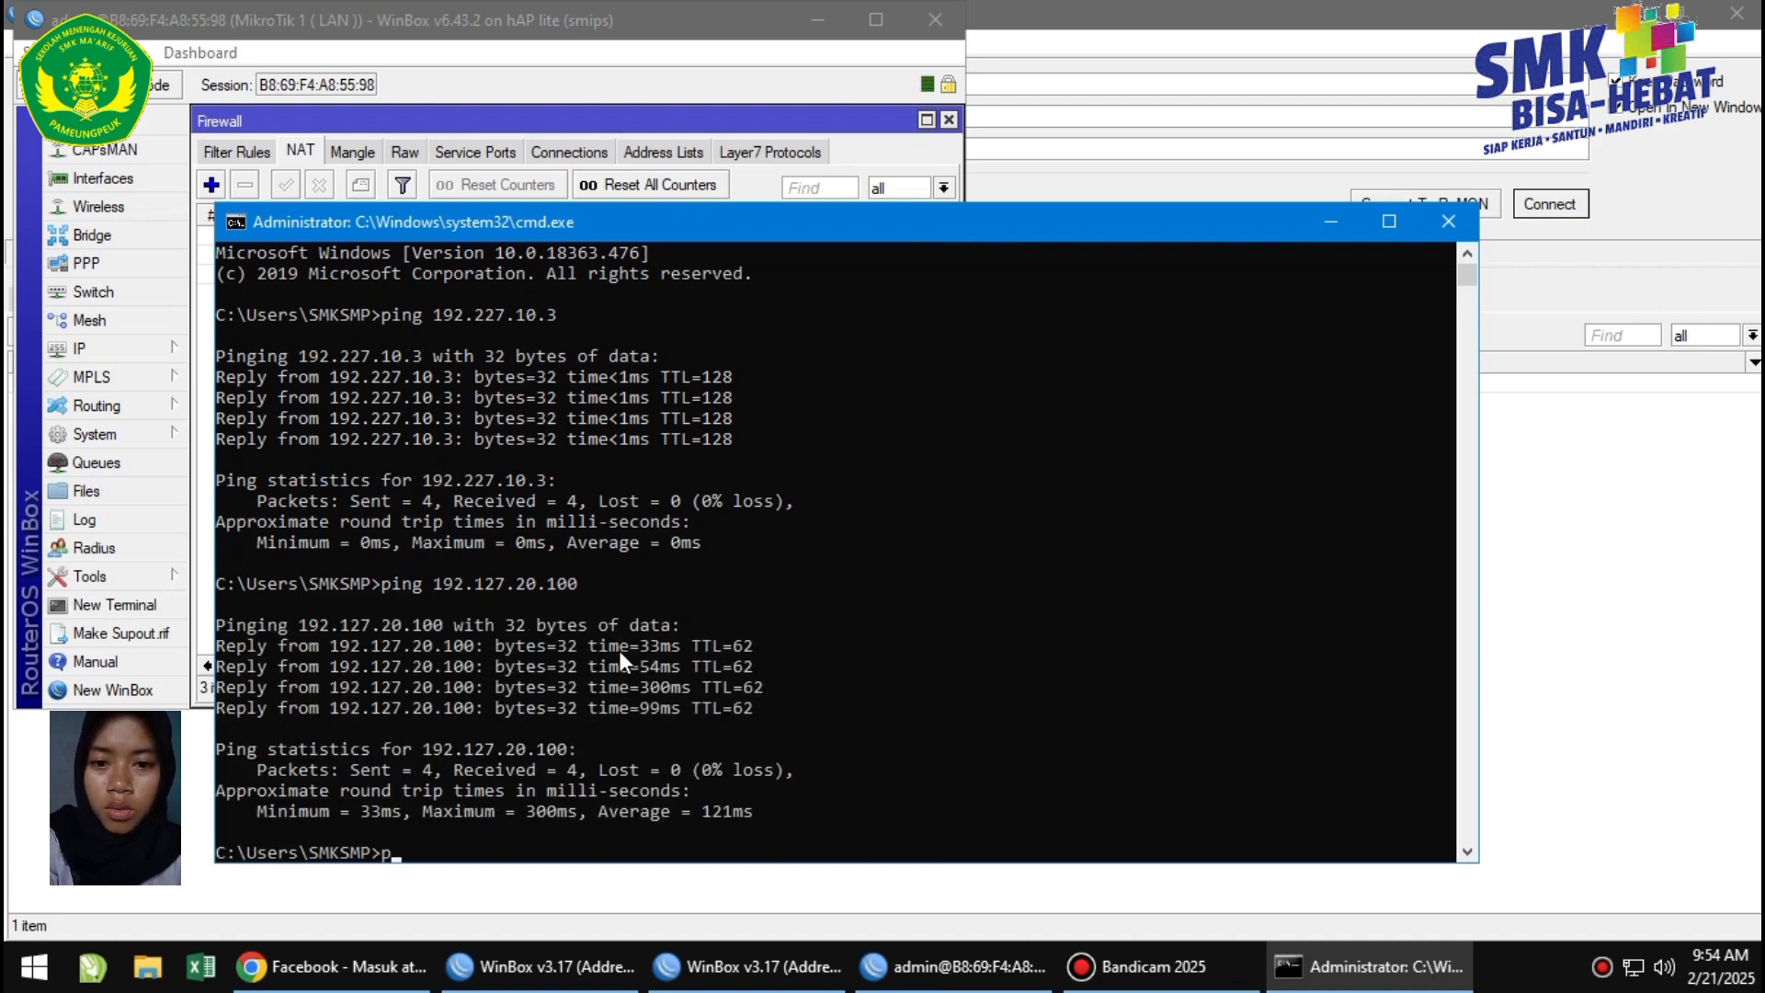
type("ing 1")
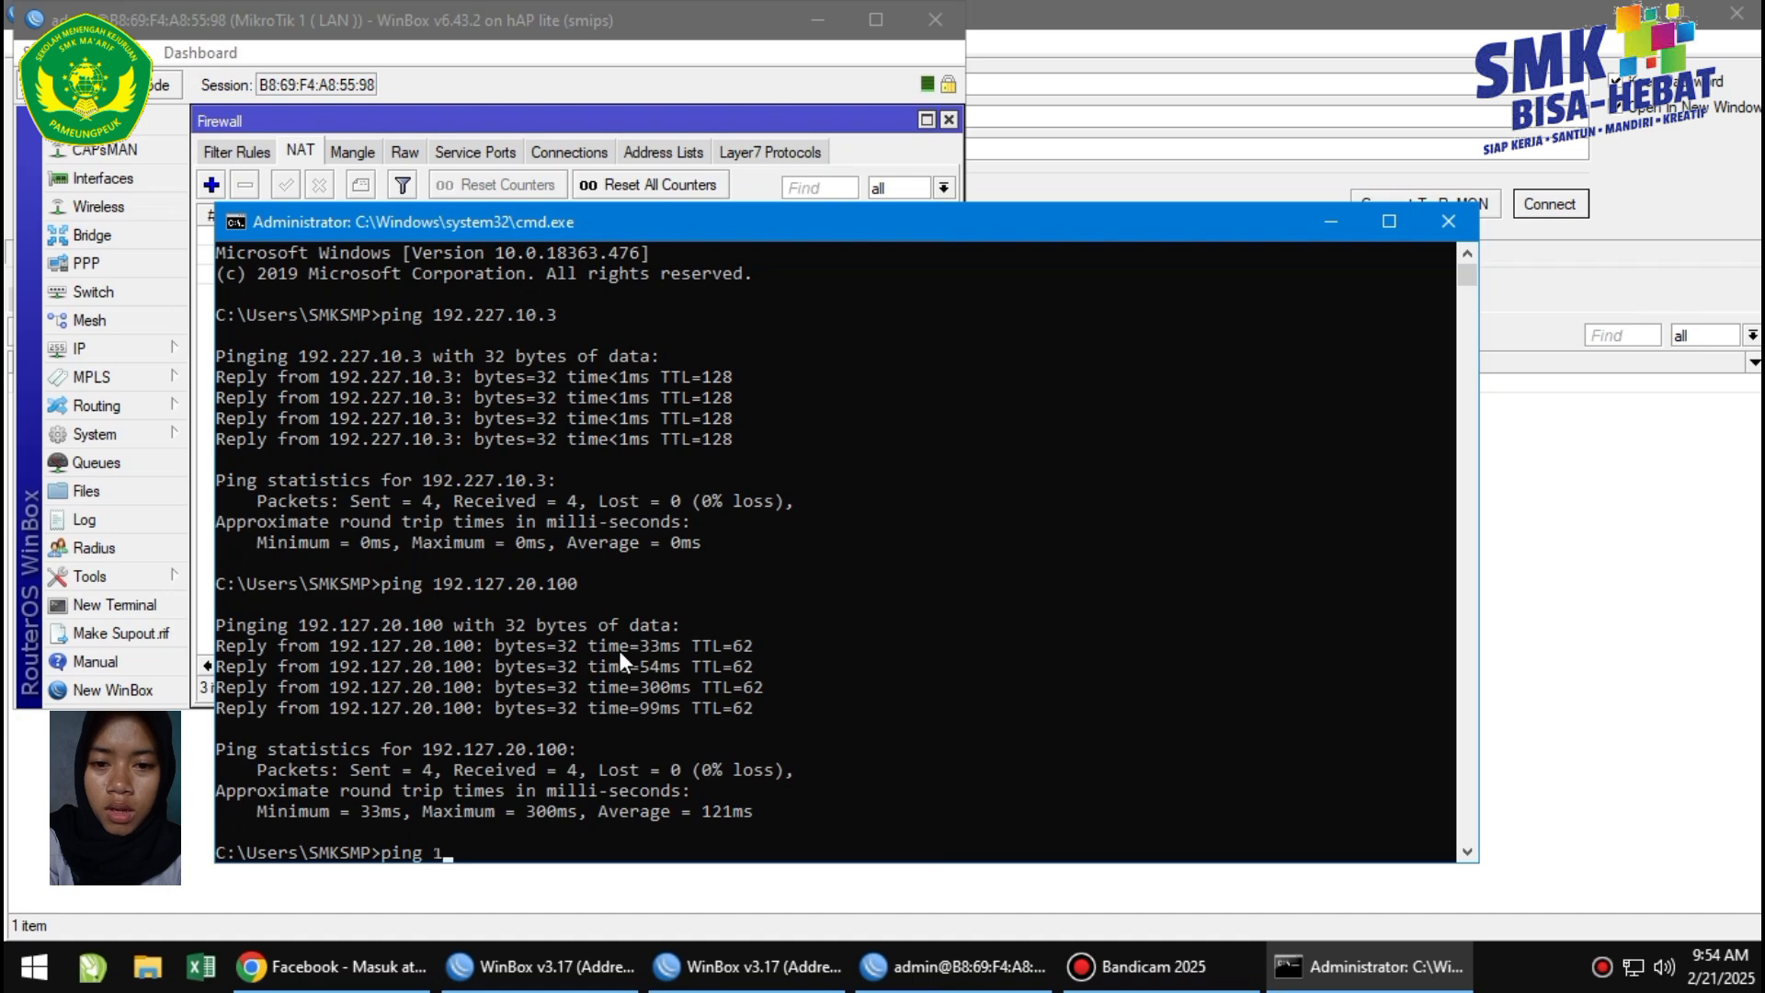
type("92.168")
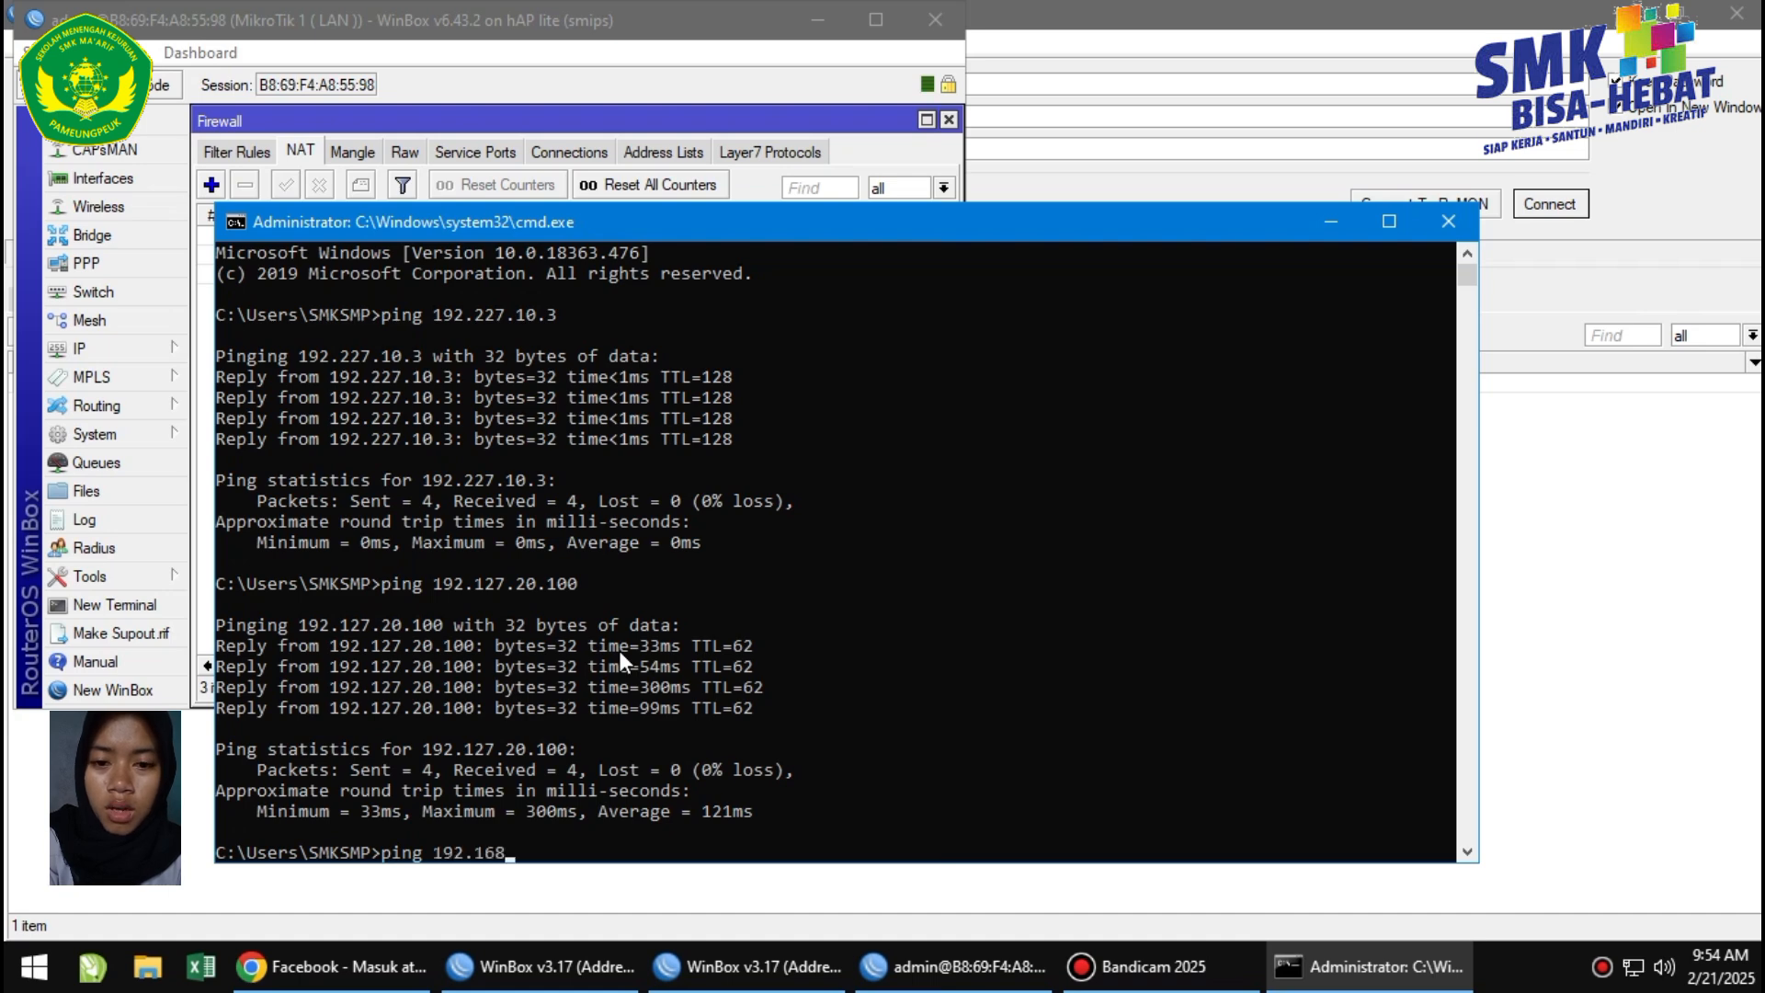
type(".1.1")
key("Return")
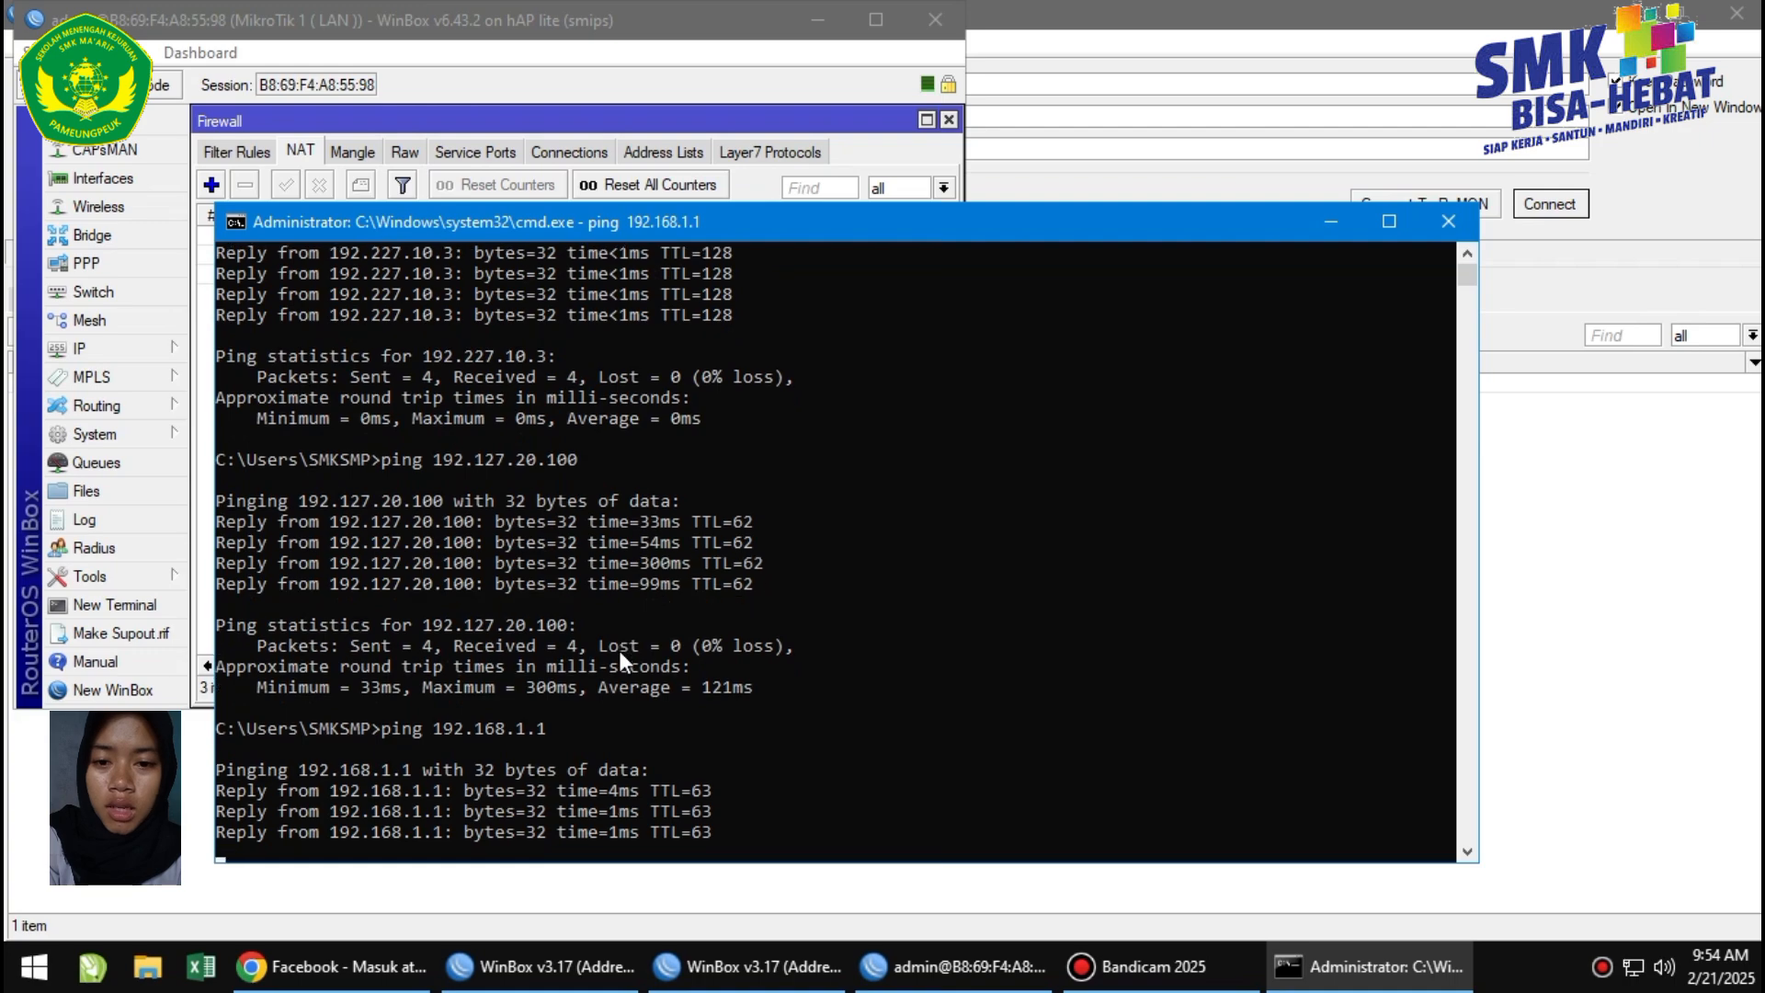